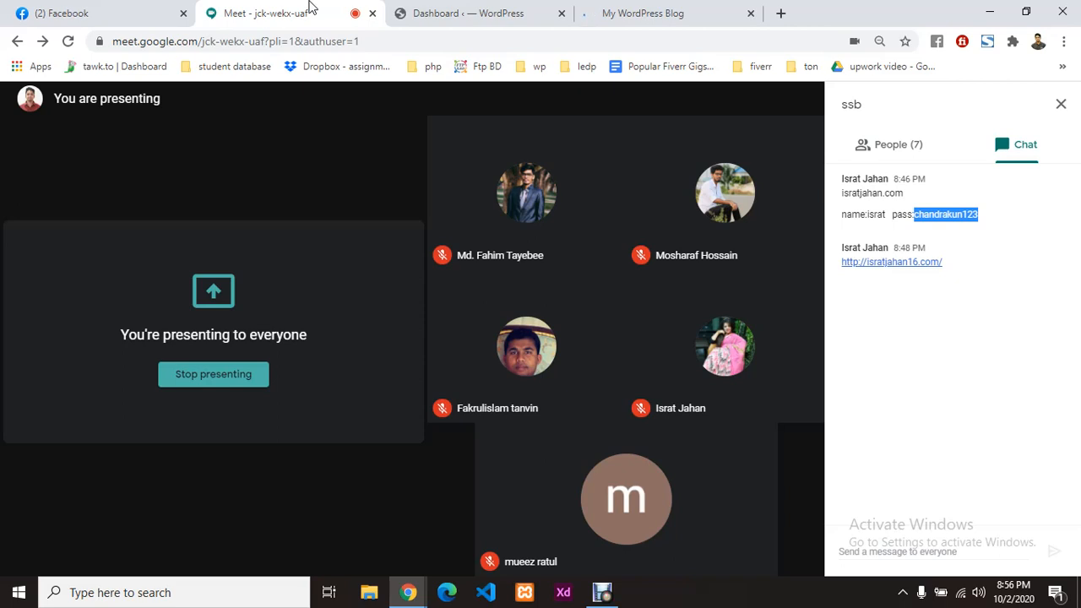
Step: Go from the WordPress admin dashboard to Plugins > Add New
left_click(689, 7)
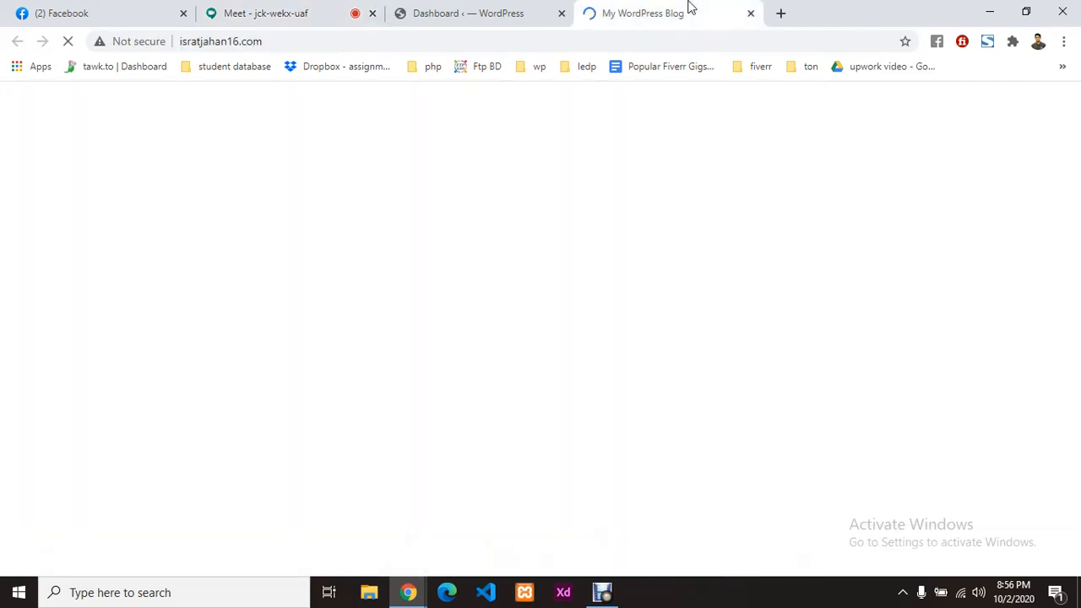
left_click(519, 6)
scroll(55, 349, "down", 3)
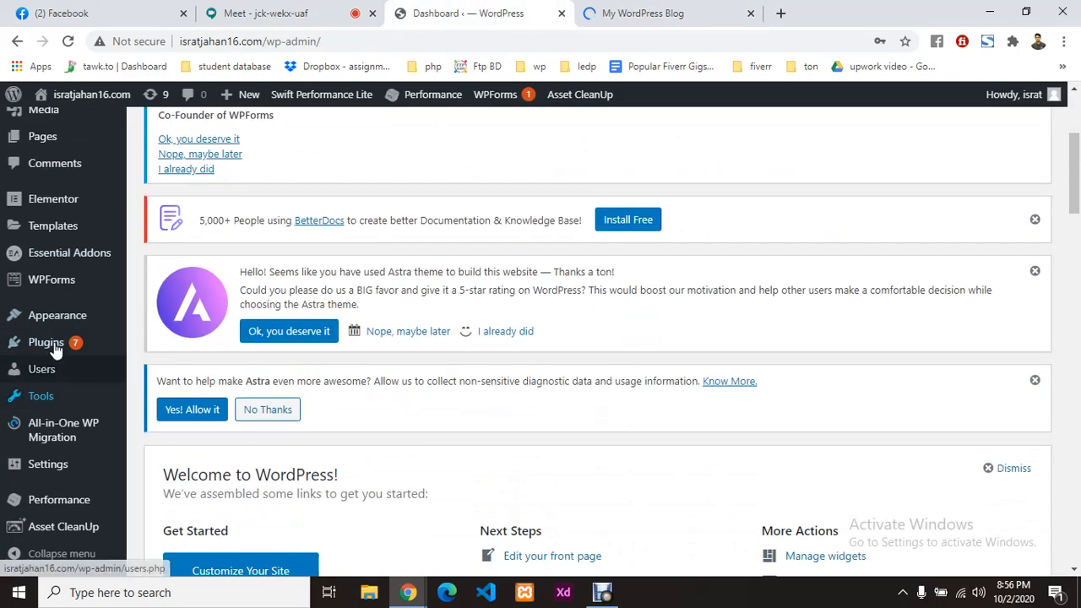
mouse_move(55, 348)
left_click(164, 370)
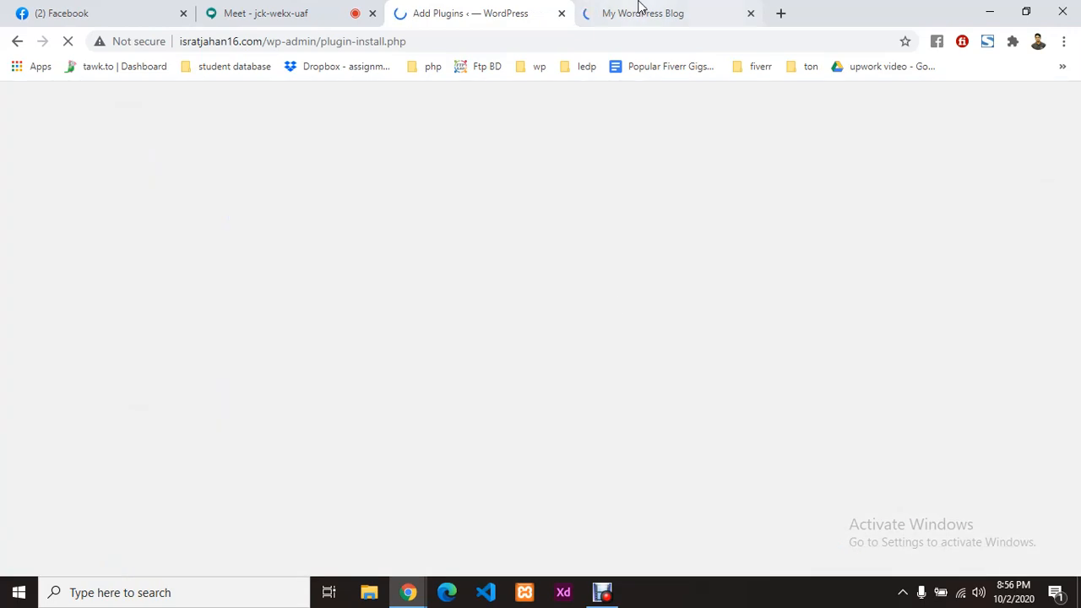
Step: Switch between the live blog and loading Add Plugins tabs, ending on the Google Meet call
left_click(641, 10)
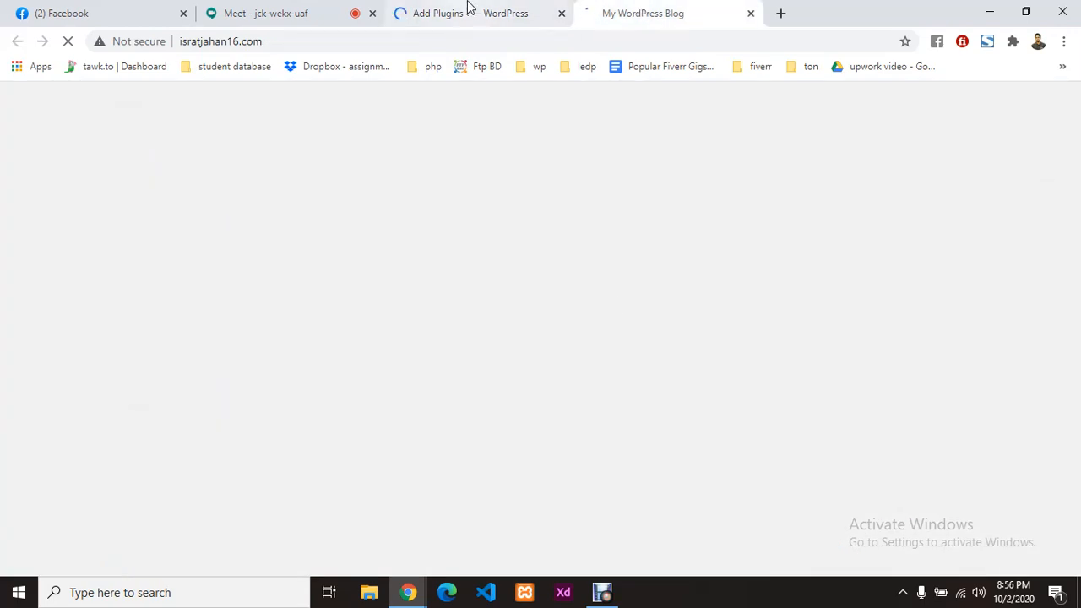
left_click(535, 10)
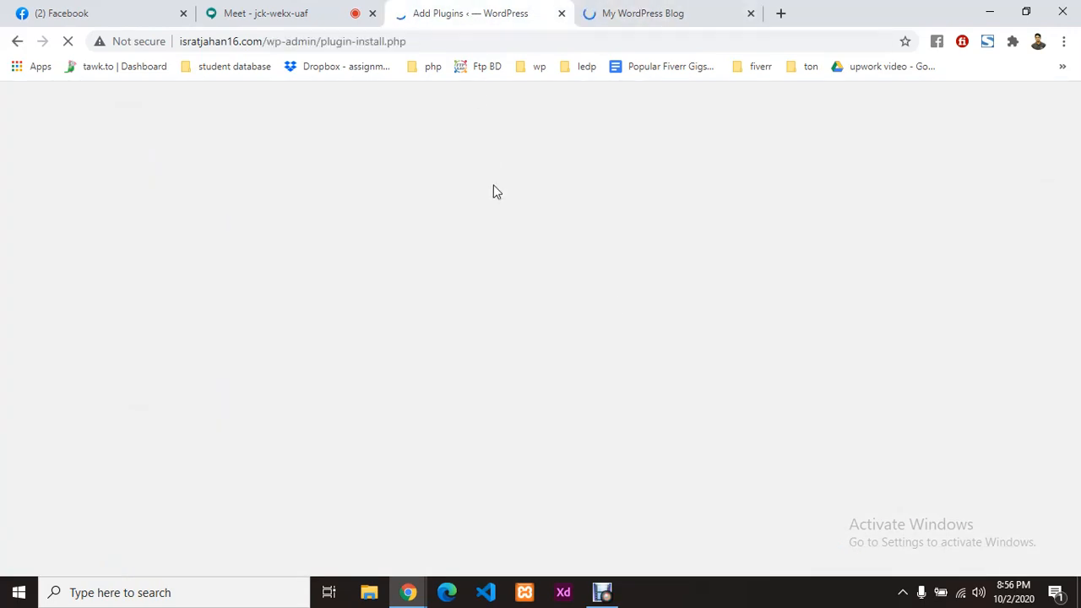
left_click(302, 10)
left_click(400, 8)
left_click(647, 9)
left_click(506, 8)
left_click(601, 8)
left_click(460, 7)
left_click(633, 8)
left_click(516, 8)
left_click(258, 10)
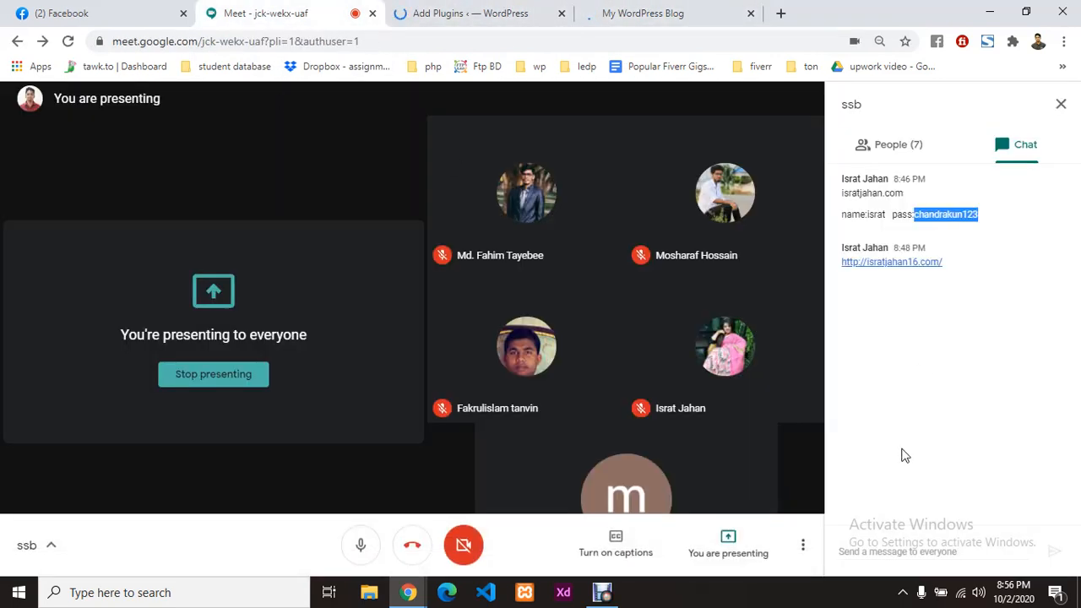
left_click(884, 428)
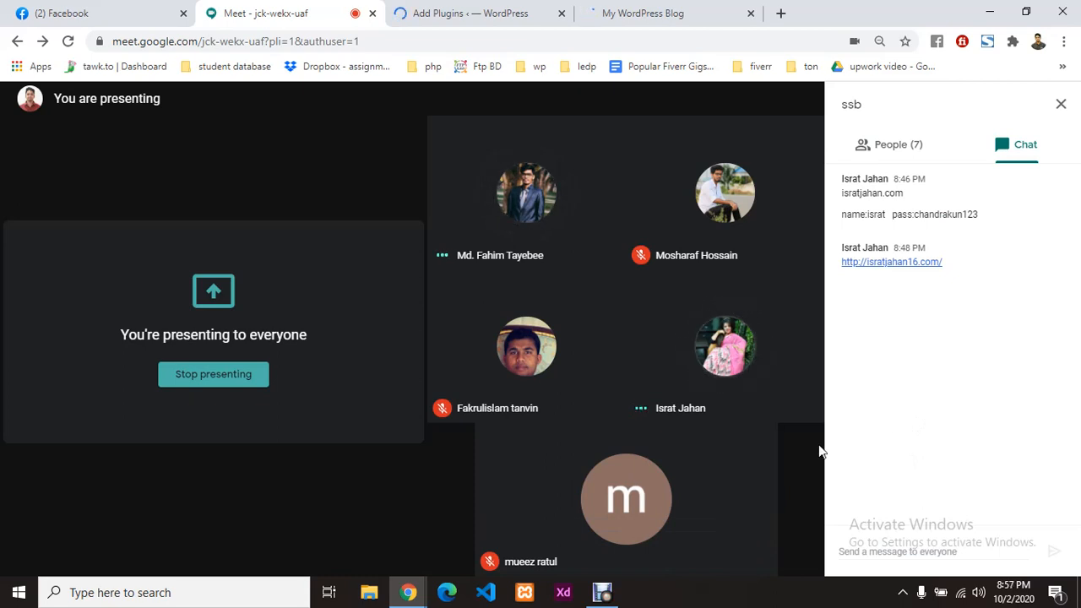
left_click(684, 10)
left_click(456, 10)
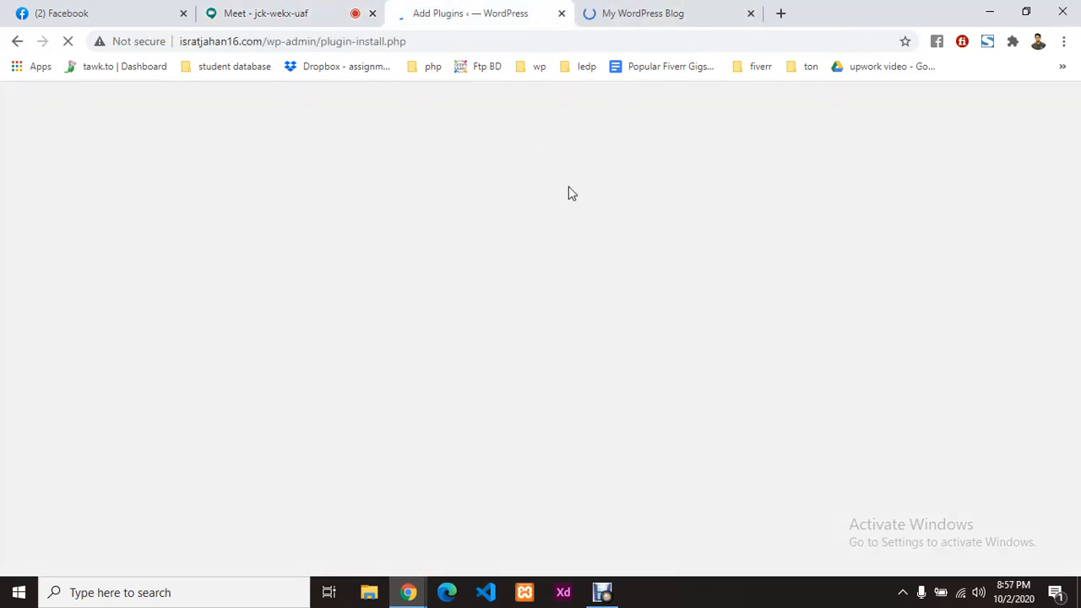
left_click(639, 10)
left_click(245, 11)
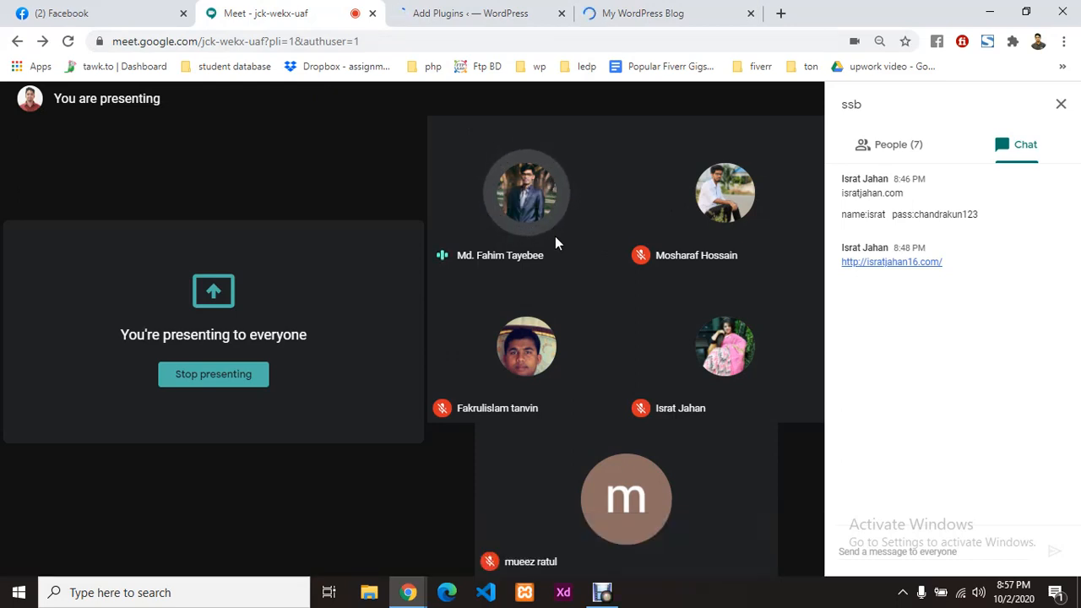
left_click(470, 10)
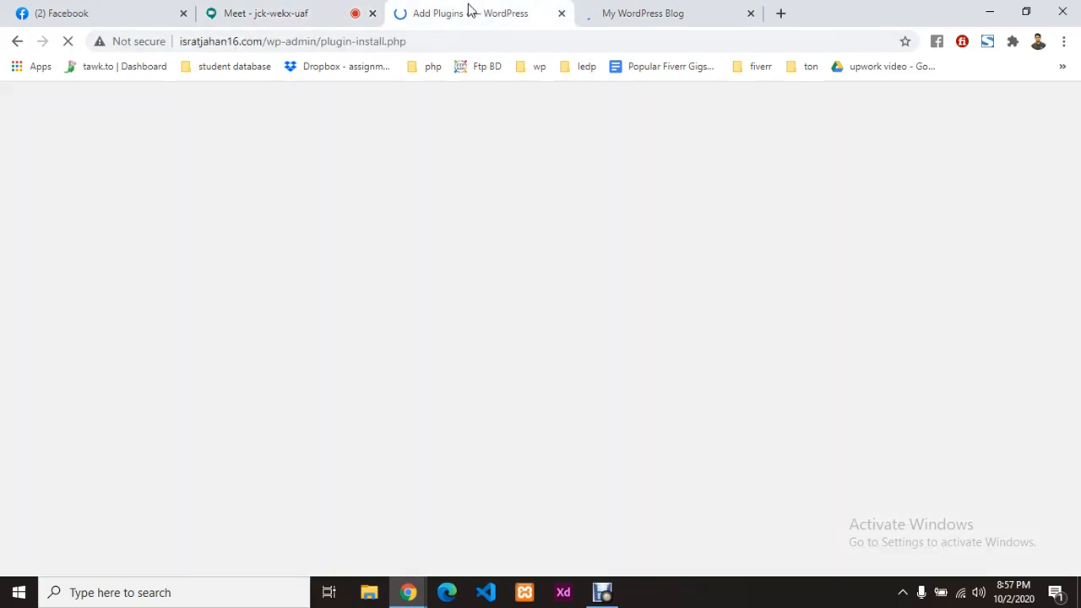
left_click(627, 7)
left_click(463, 9)
left_click(265, 8)
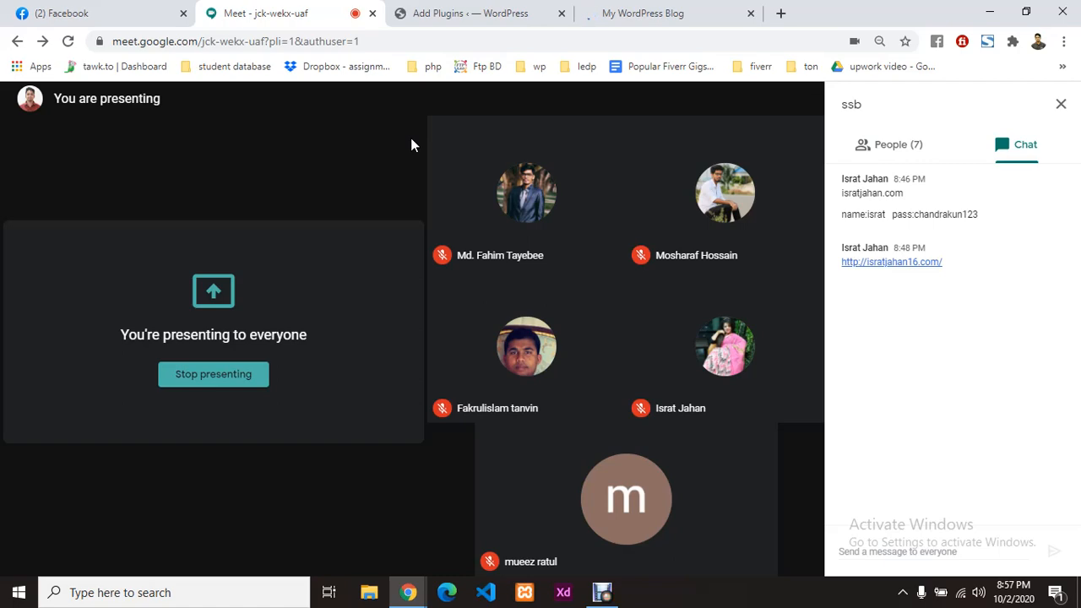
Step: Search the plugin directory for 'seo' from the Add Plugins page
left_click(447, 13)
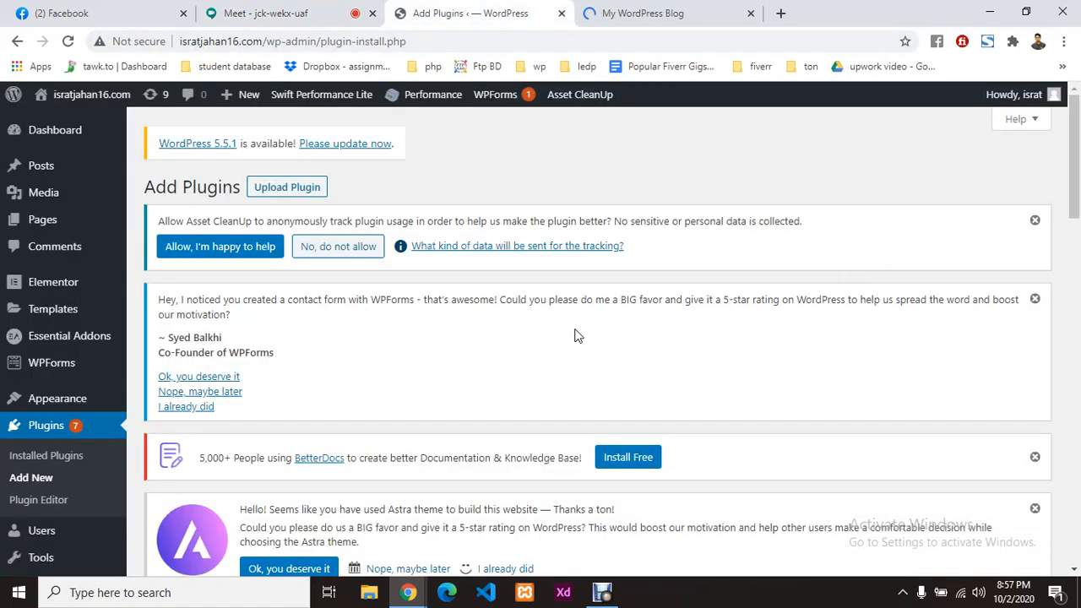
scroll(507, 295, "down", 7)
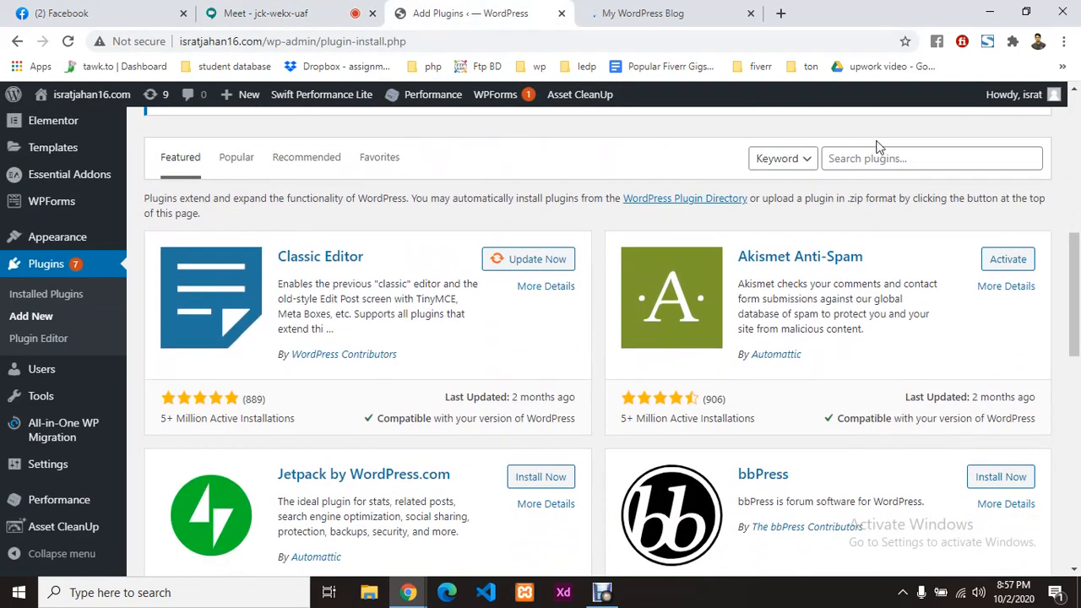
left_click(878, 159)
type("seo")
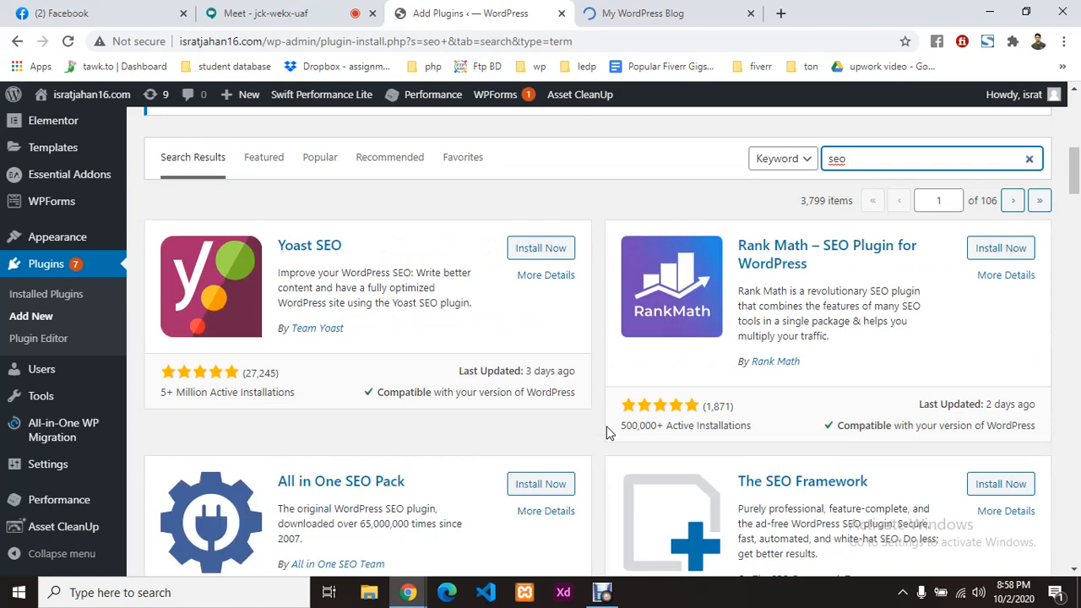
left_click(601, 394)
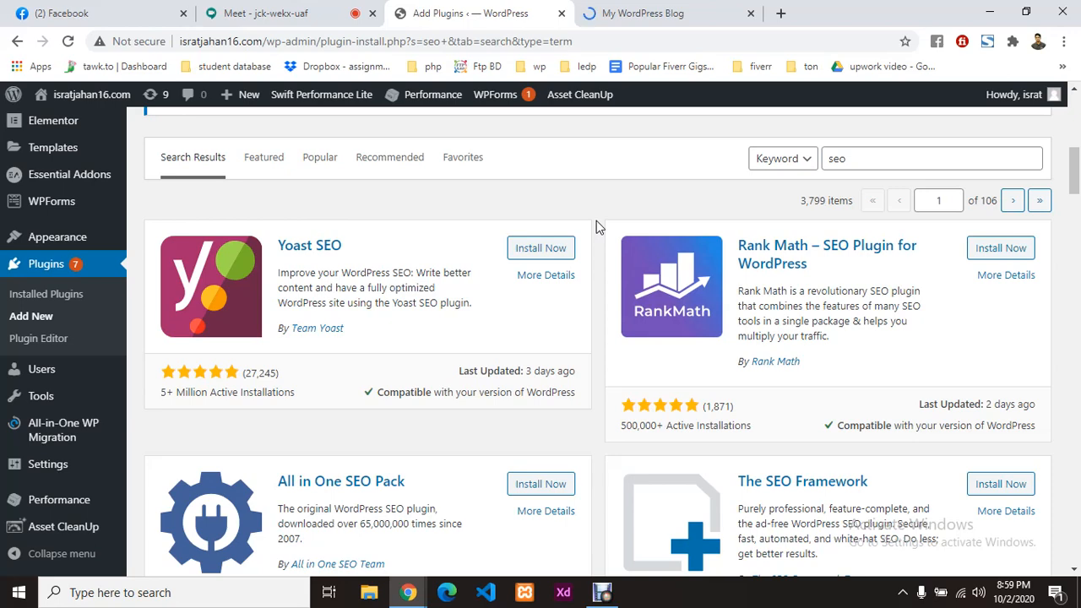
scroll(596, 233, "up", 1)
scroll(596, 233, "down", 2)
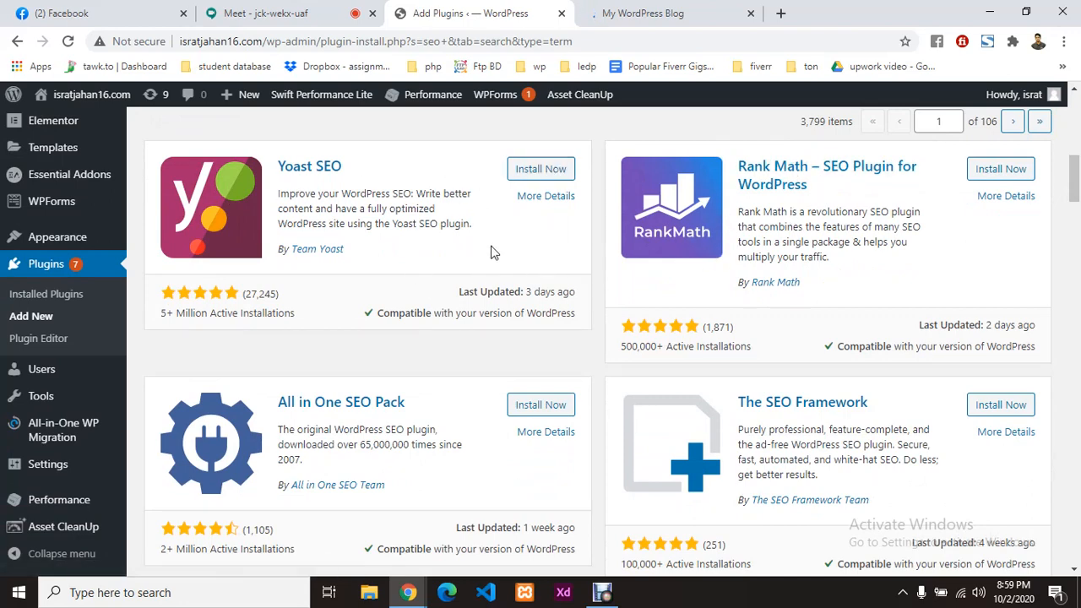
scroll(490, 245, "down", 1)
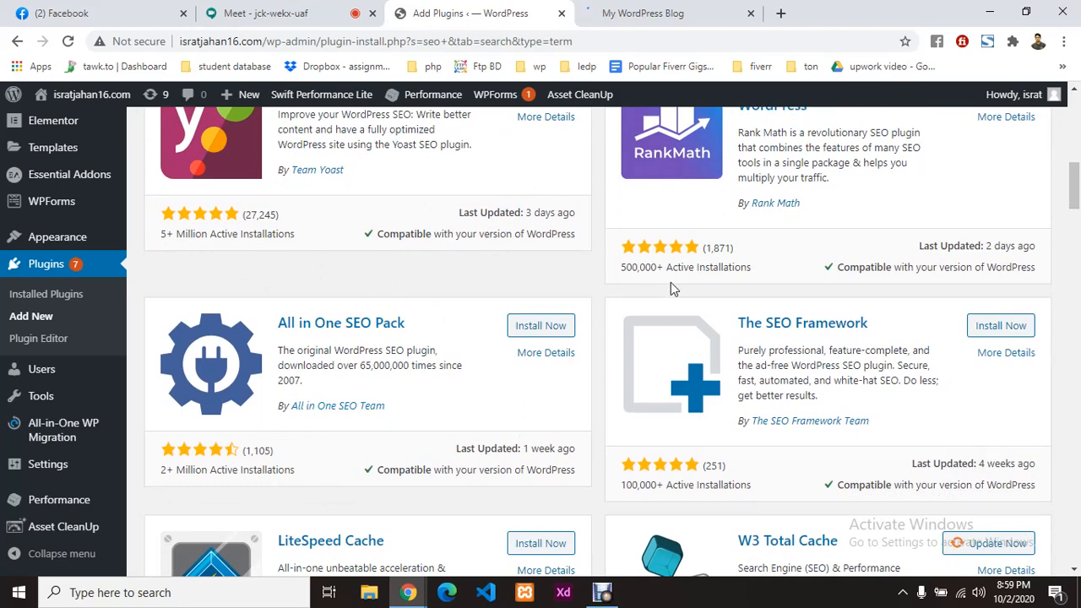
scroll(670, 282, "up", 2)
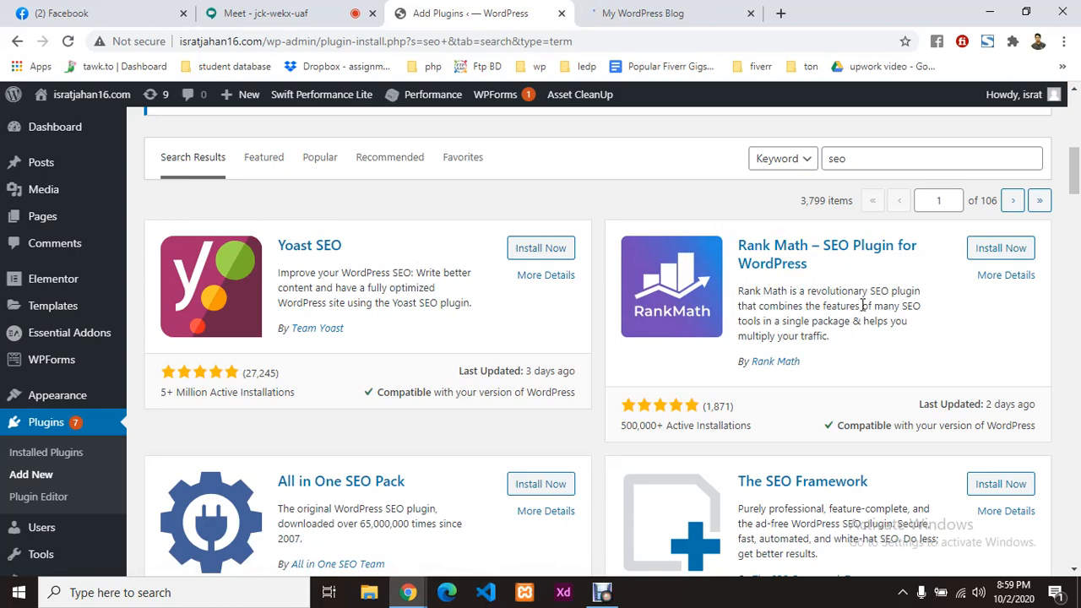
scroll(361, 351, "down", 1)
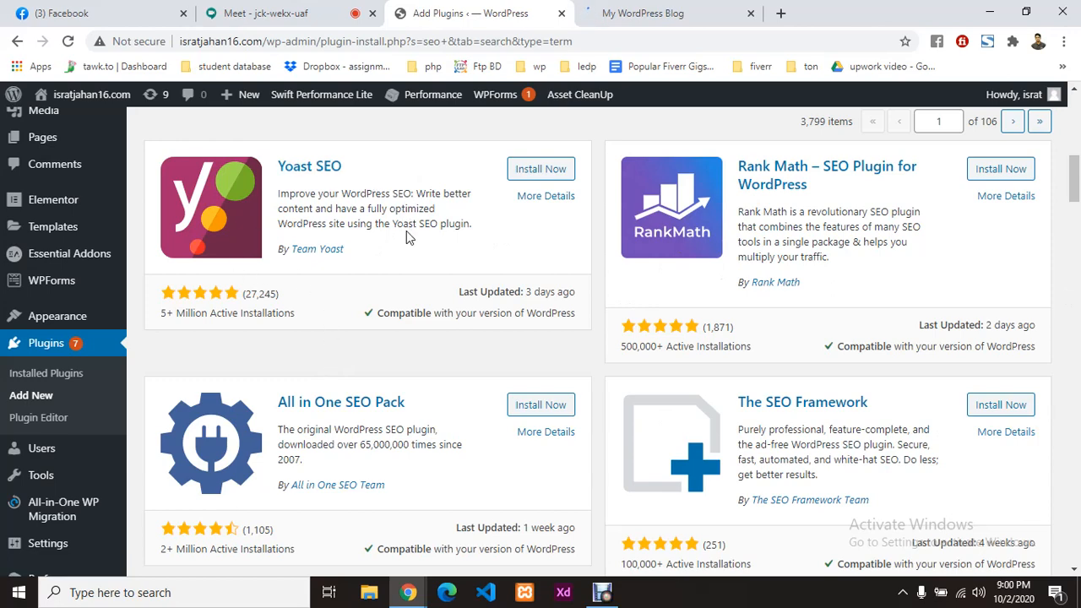
scroll(406, 238, "down", 2)
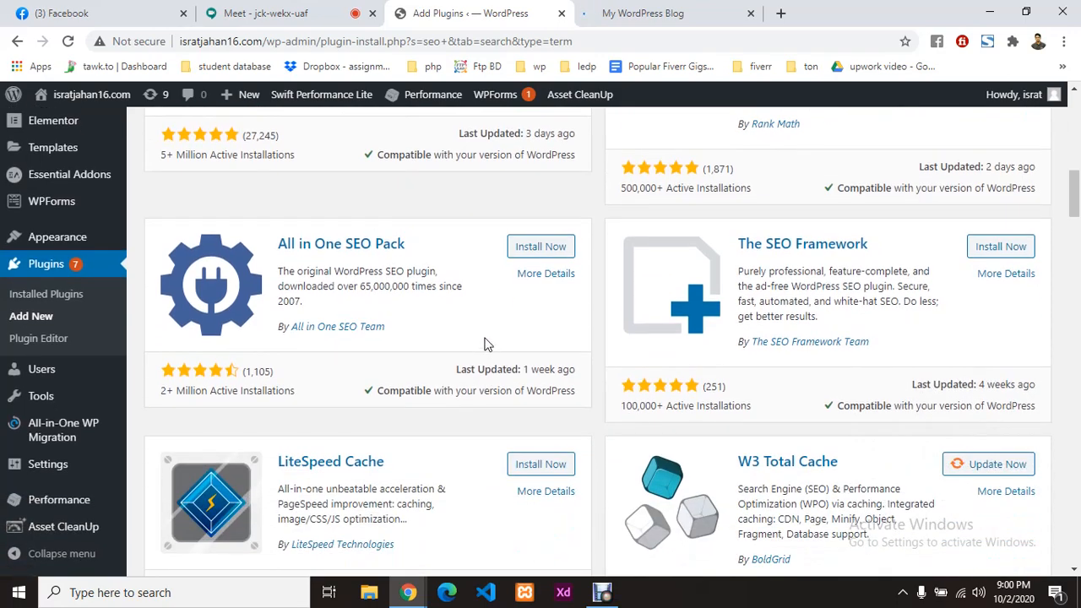
scroll(483, 343, "up", 4)
Step: Install Yoast SEO from its plugin card, then activate it
left_click(540, 328)
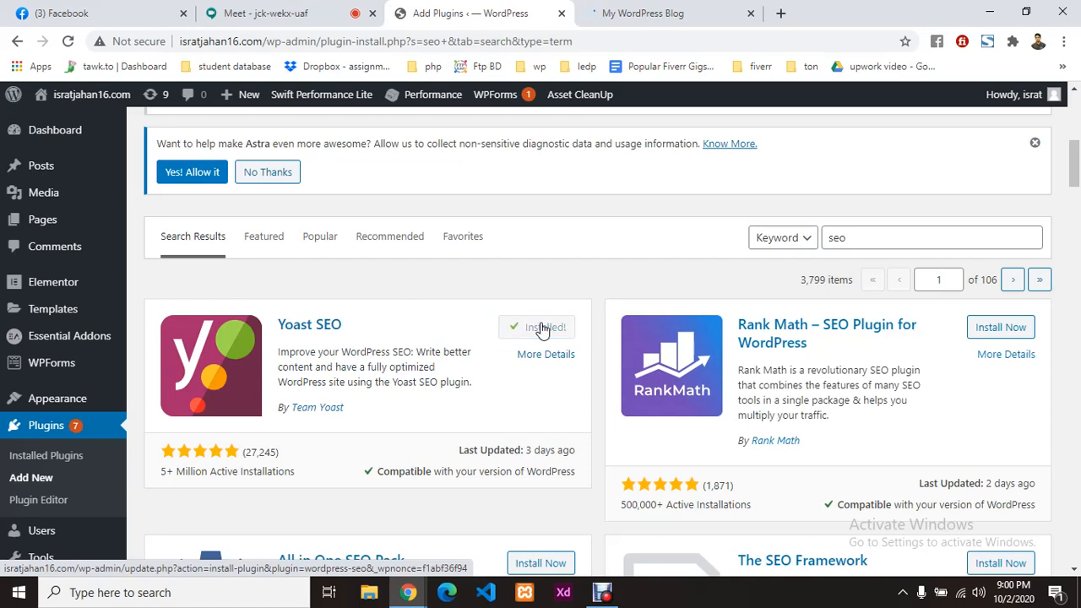
left_click(544, 328)
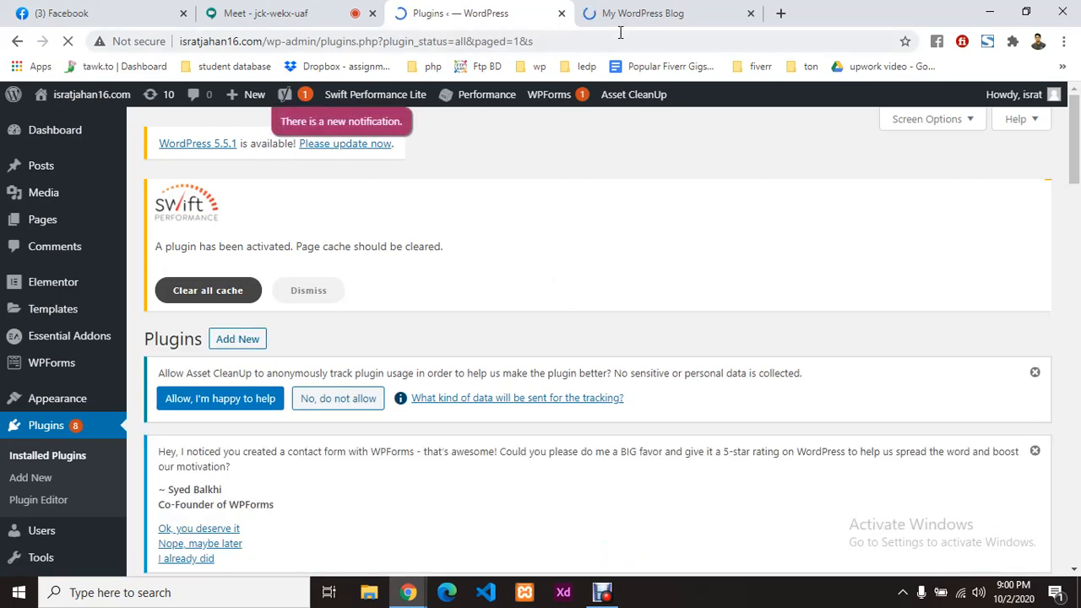
Step: Close the My WordPress Blog tab and bring up Yoast's SEO admin menu on the Plugins page
left_click(747, 12)
left_click(751, 13)
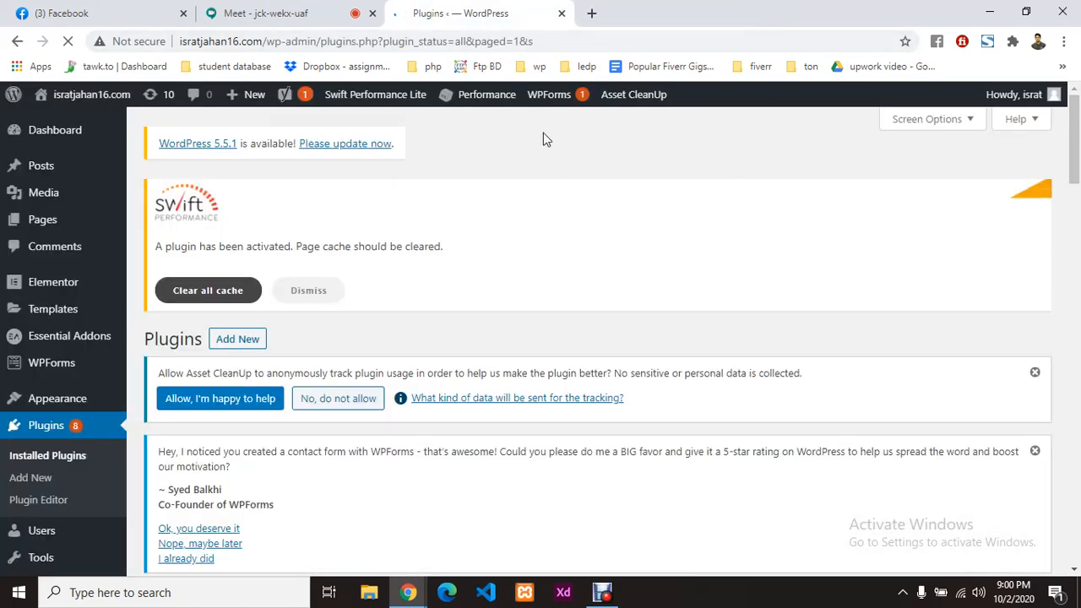
scroll(518, 355, "down", 4)
scroll(518, 355, "up", 4)
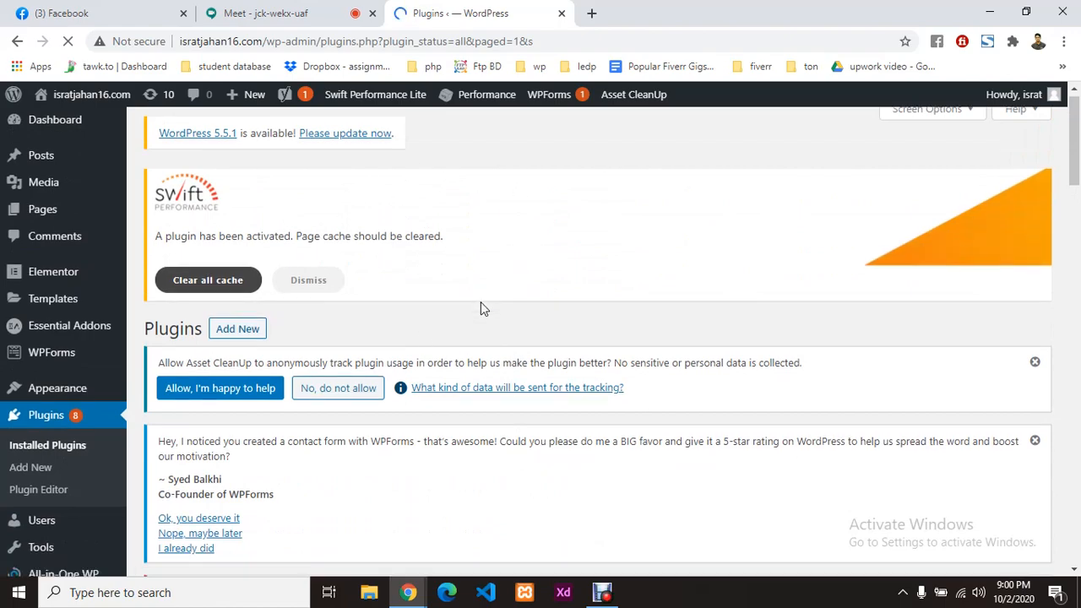
scroll(481, 302, "down", 11)
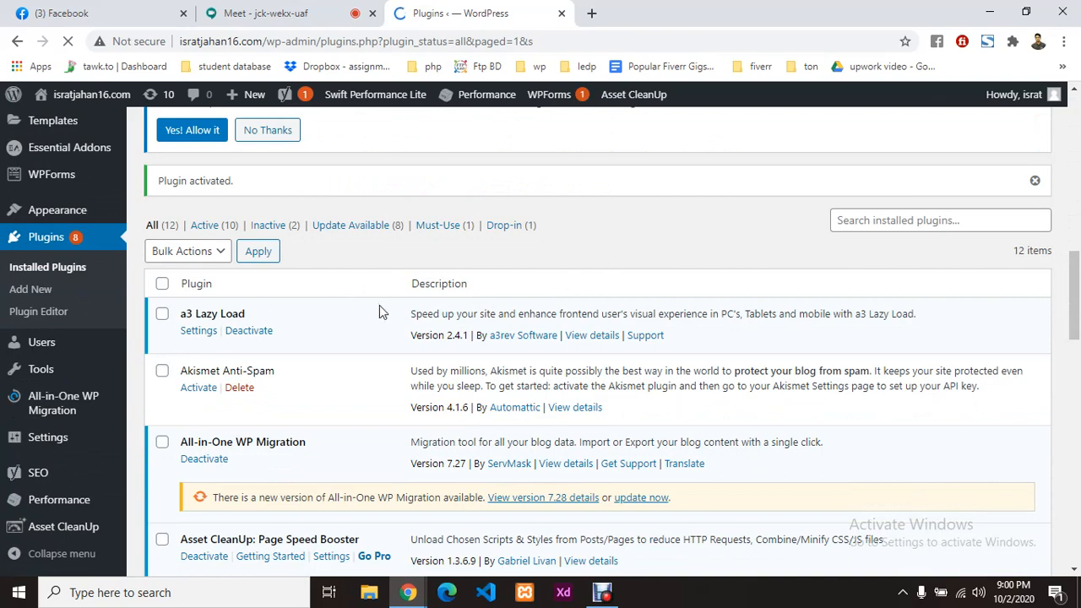
mouse_move(47, 488)
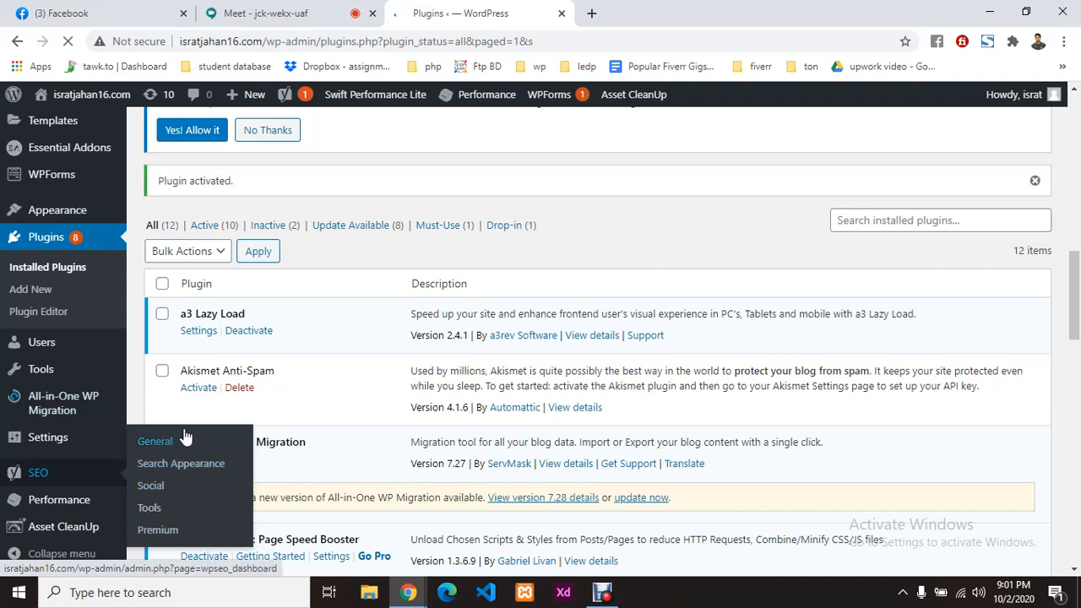
Step: Open the SEO menu to reach the Yoast General page with its Dashboard, Features and Webmaster Tools tabs
left_click(46, 480)
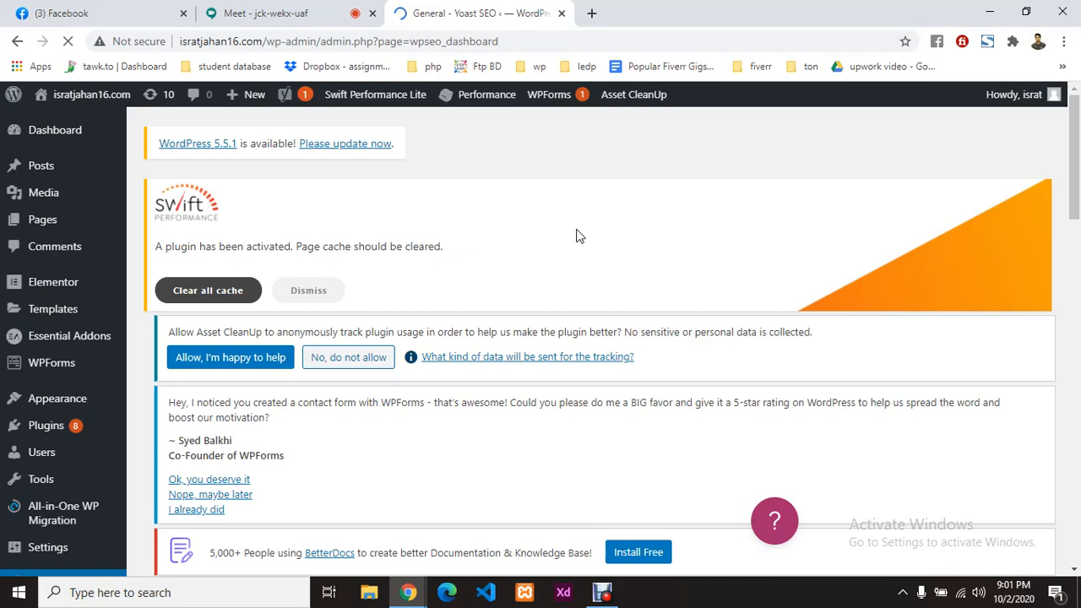
scroll(314, 318, "down", 8)
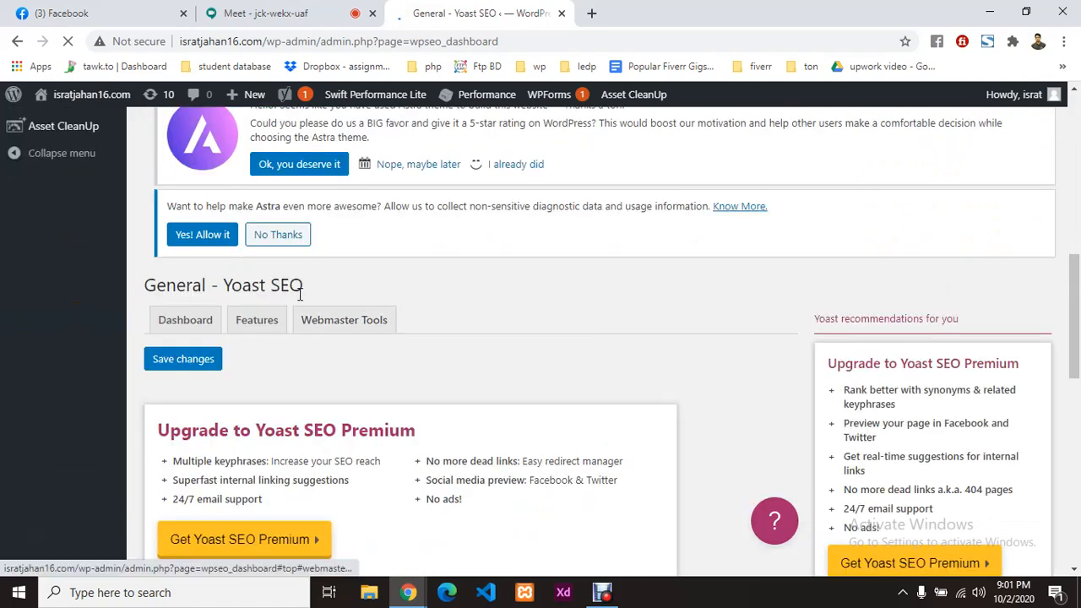
scroll(297, 326, "down", 3)
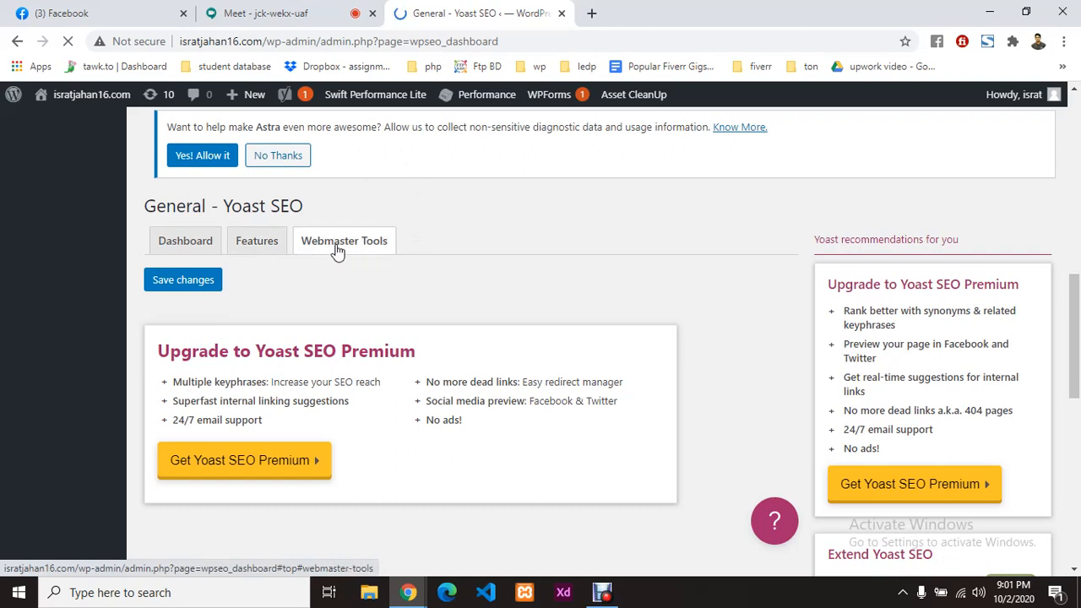
Step: Select Yoast's Dashboard tab, then bring the Google Meet tab forward from Chrome's window preview
left_click(181, 246)
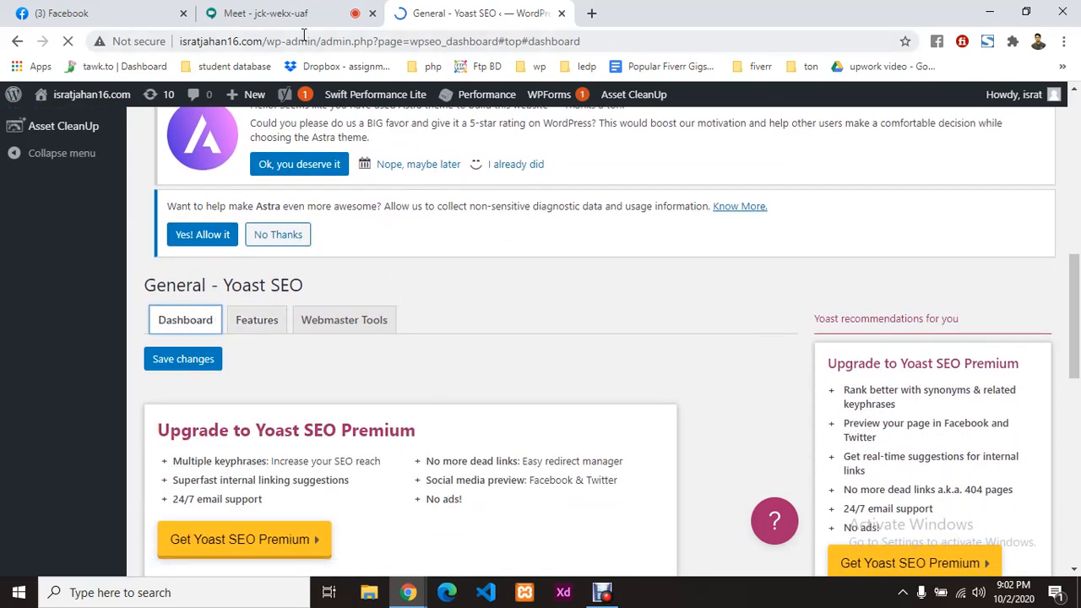
left_click(408, 591)
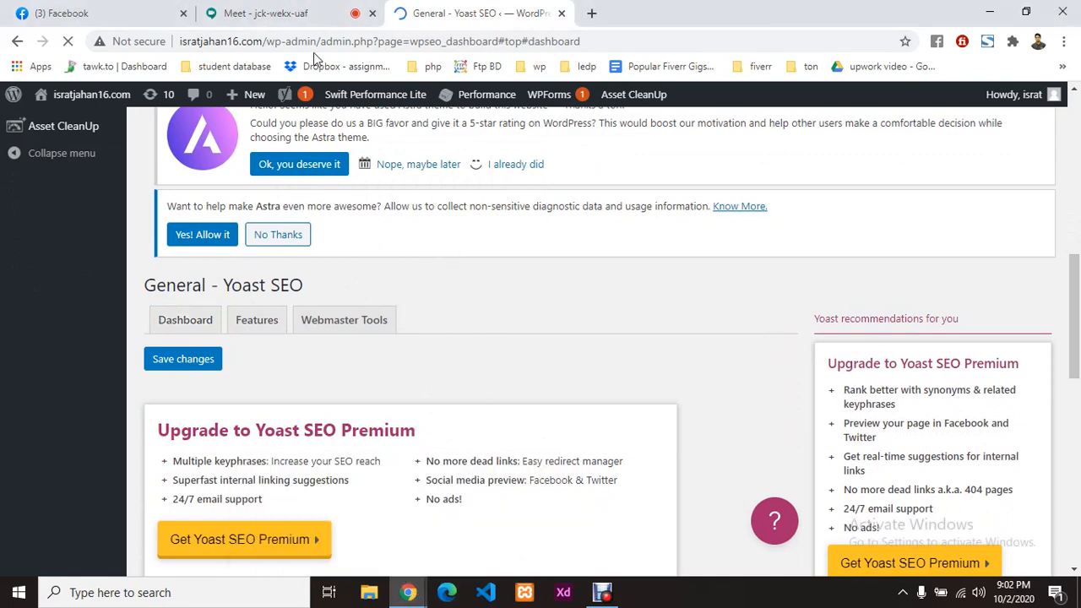
left_click(304, 13)
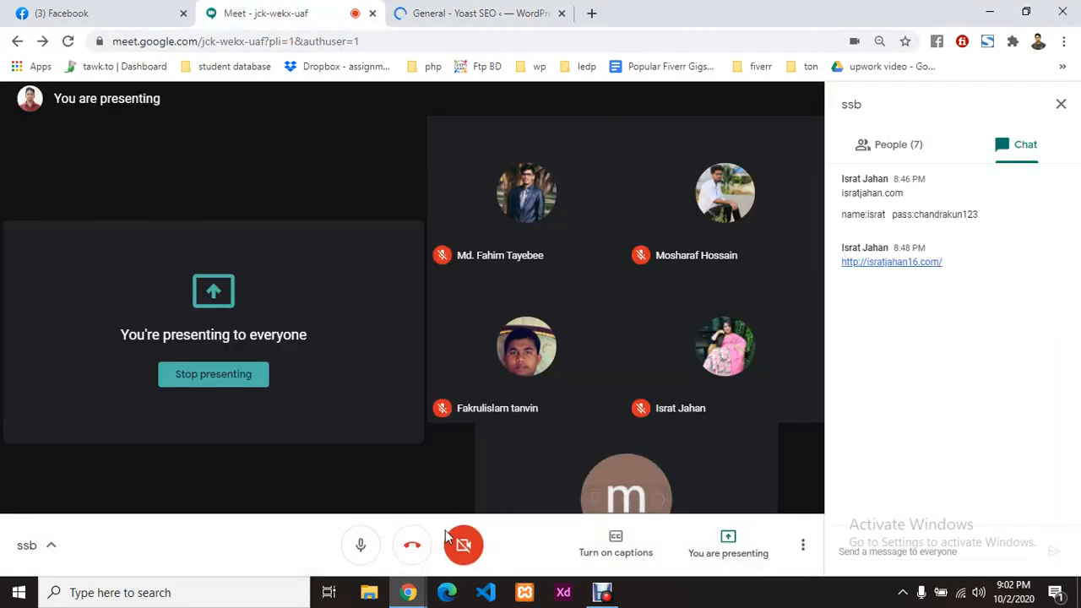
Step: Mute the Meet microphone, then return to the General - Yoast SEO tab
left_click(361, 545)
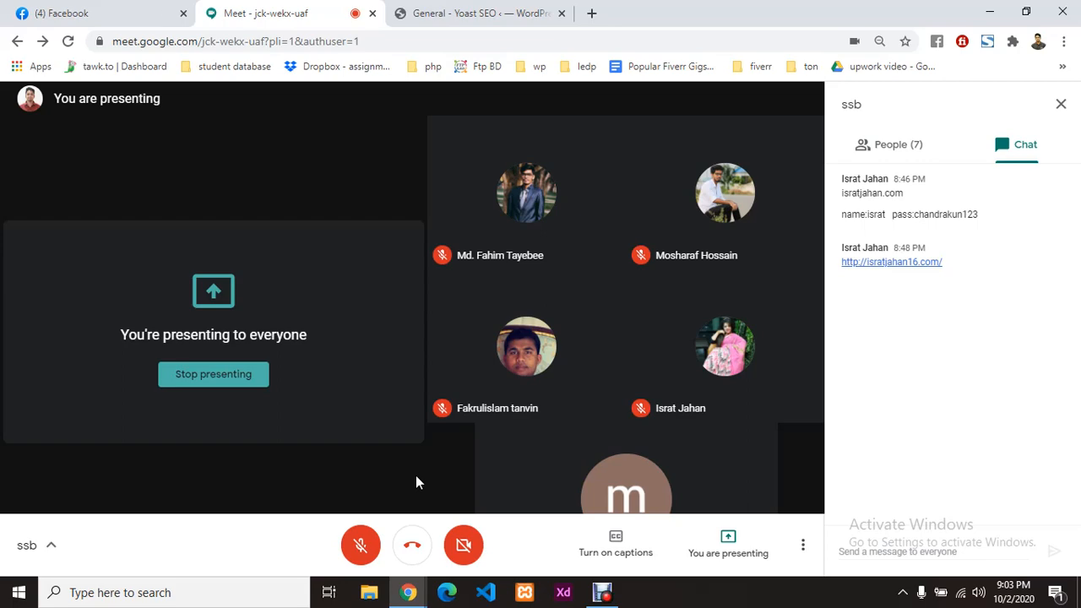
left_click(505, 5)
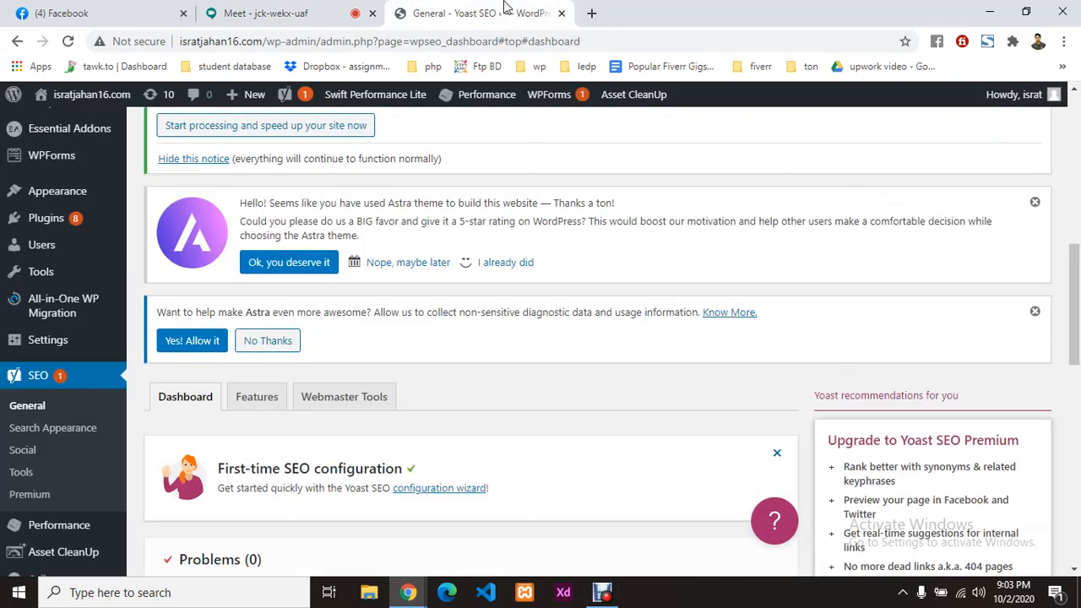
Step: Admit the waiting attendee into the Meet call and turn the microphone back on
scroll(441, 422, "down", 3)
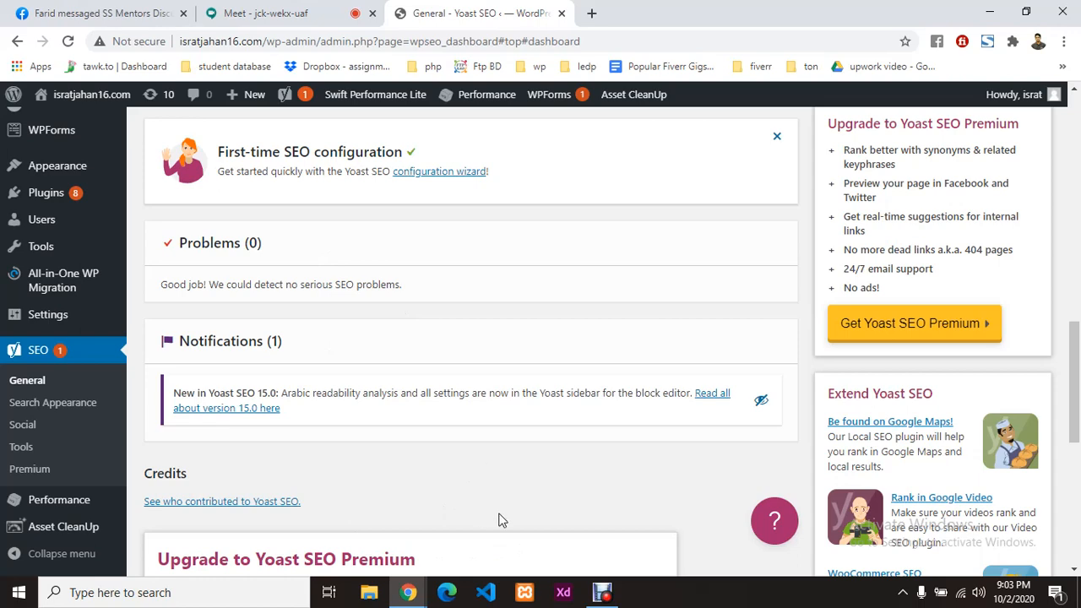
left_click(287, 14)
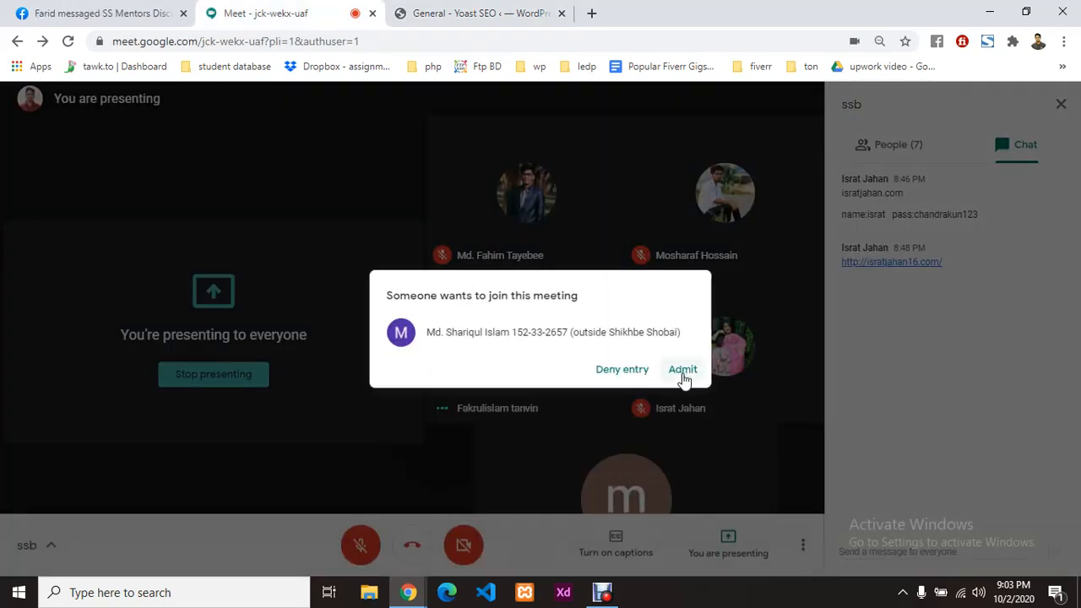
left_click(682, 371)
left_click(357, 548)
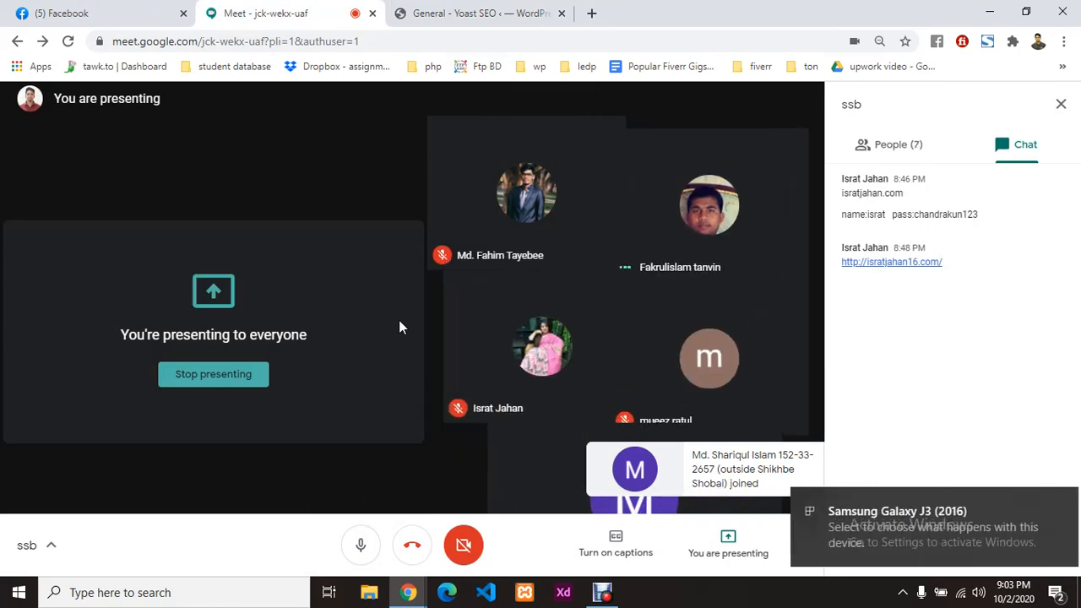
Step: Scroll through the Yoast SEO dashboard showing Problems (0) and the Yoast SEO 15.0 notification
left_click(498, 13)
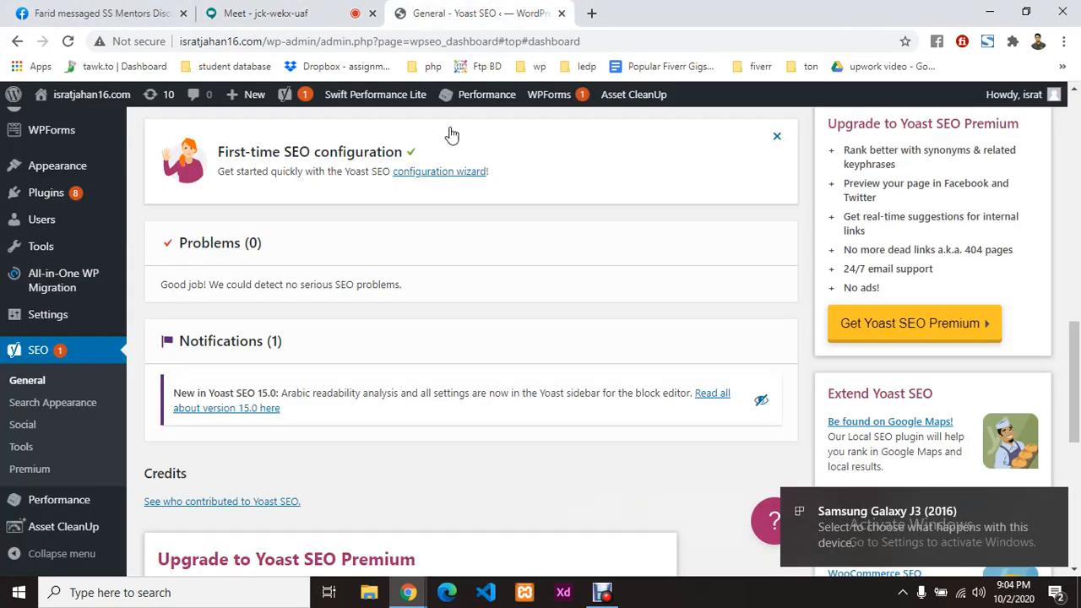
scroll(335, 337, "down", 4)
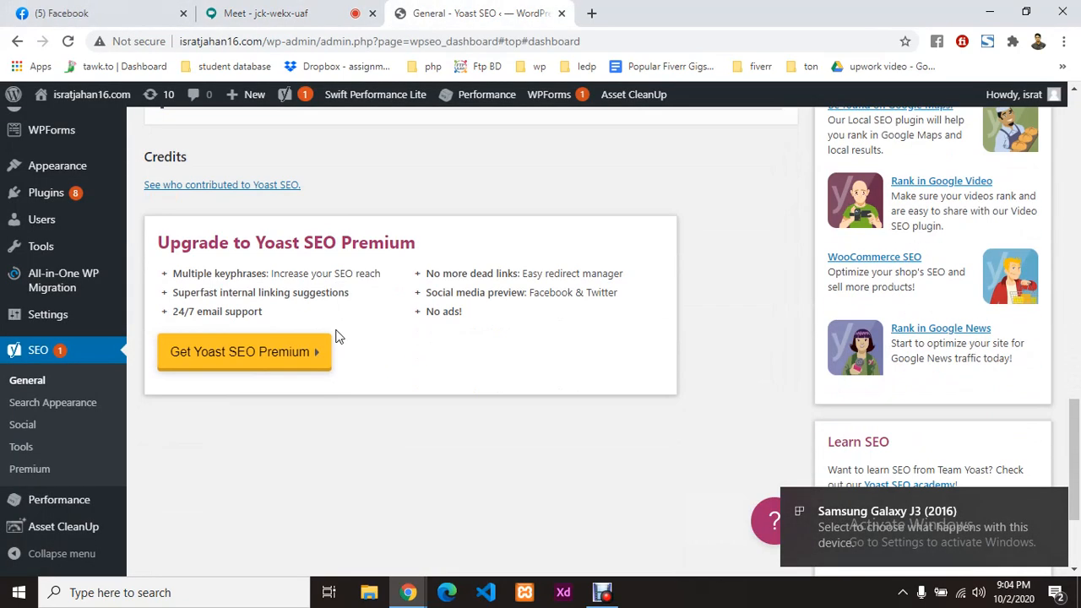
scroll(335, 337, "up", 7)
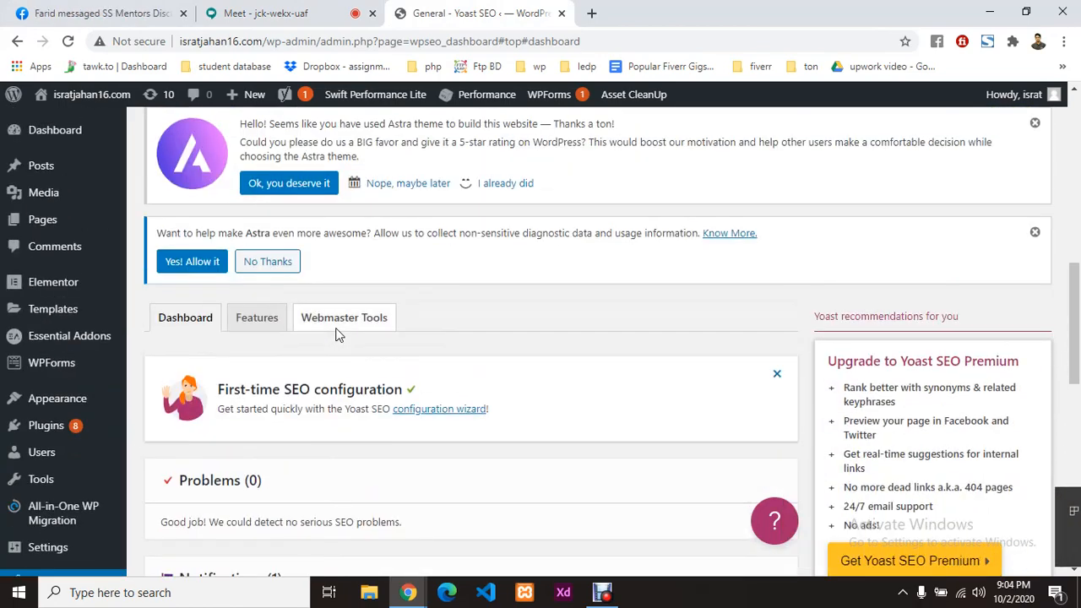
scroll(274, 352, "down", 3)
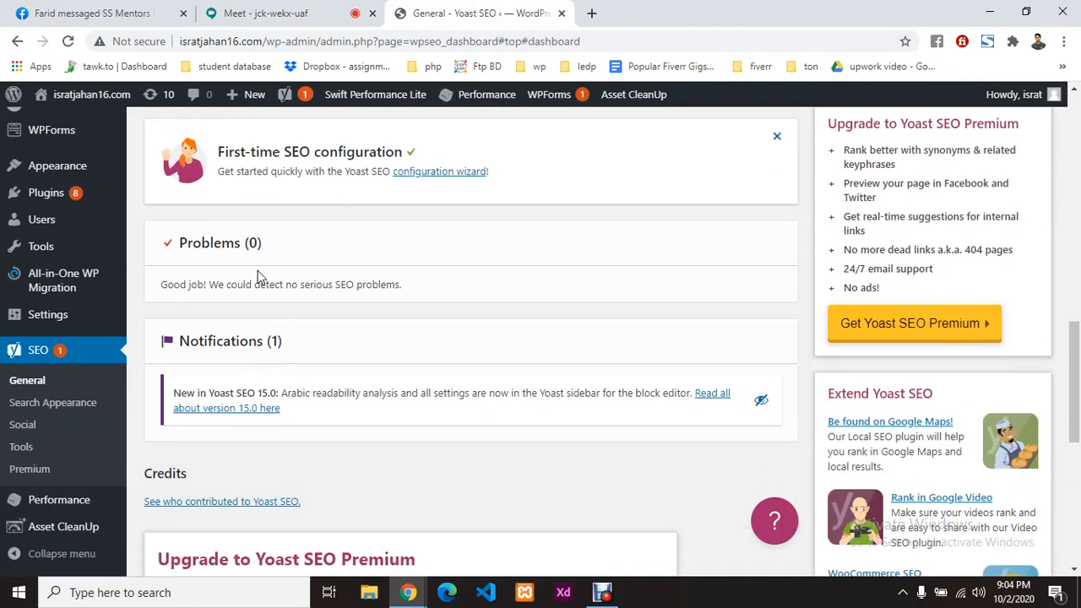
scroll(304, 355, "down", 1)
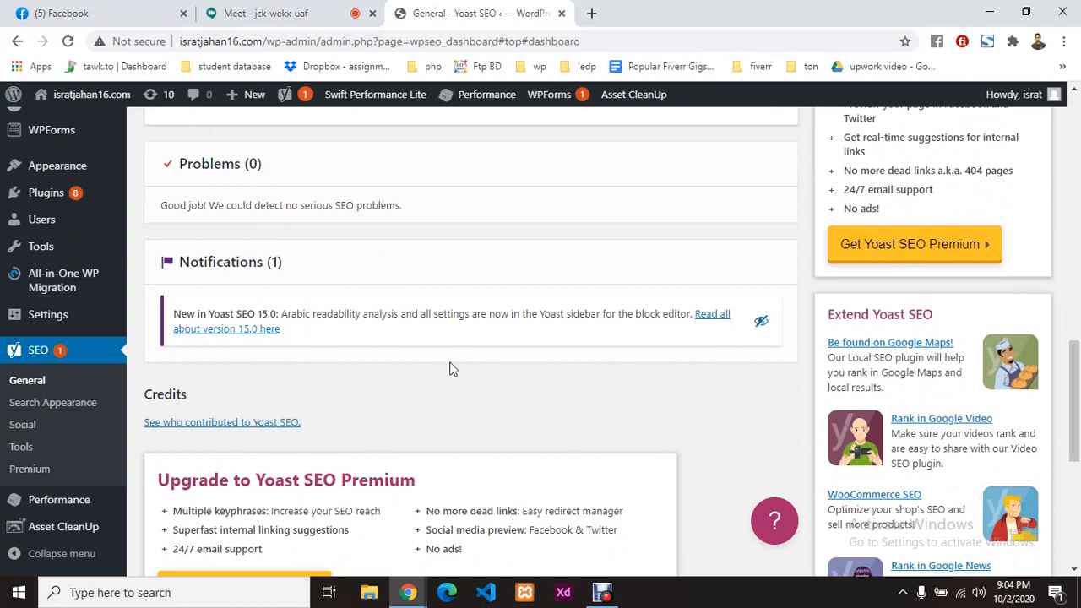
scroll(458, 344, "up", 3)
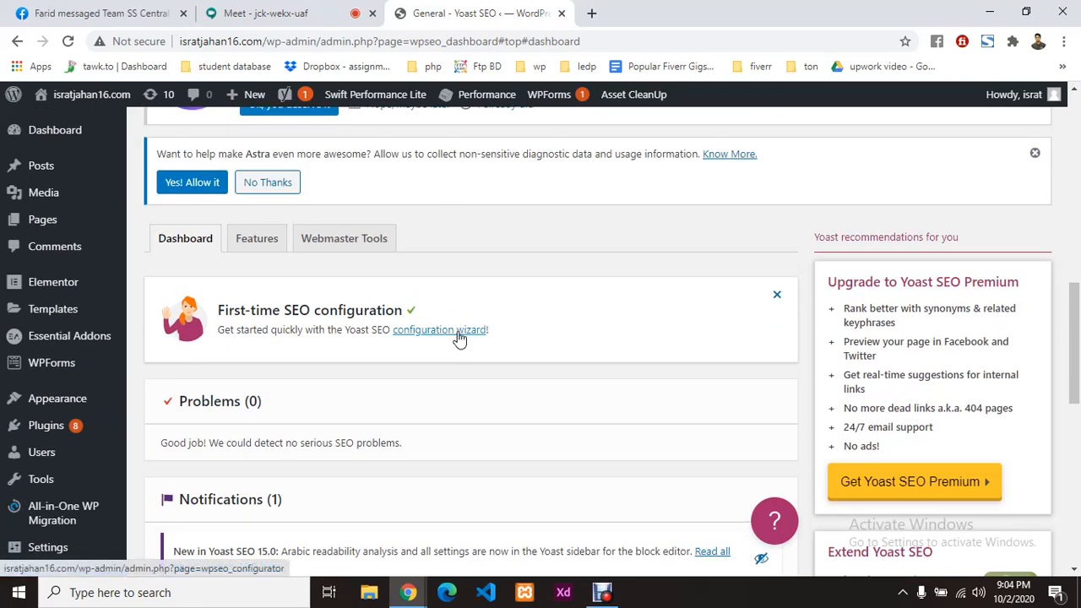
Step: Scroll through the Yoast Features toggles, then show the Webmaster Tools verification code fields
left_click(266, 239)
scroll(498, 312, "down", 2)
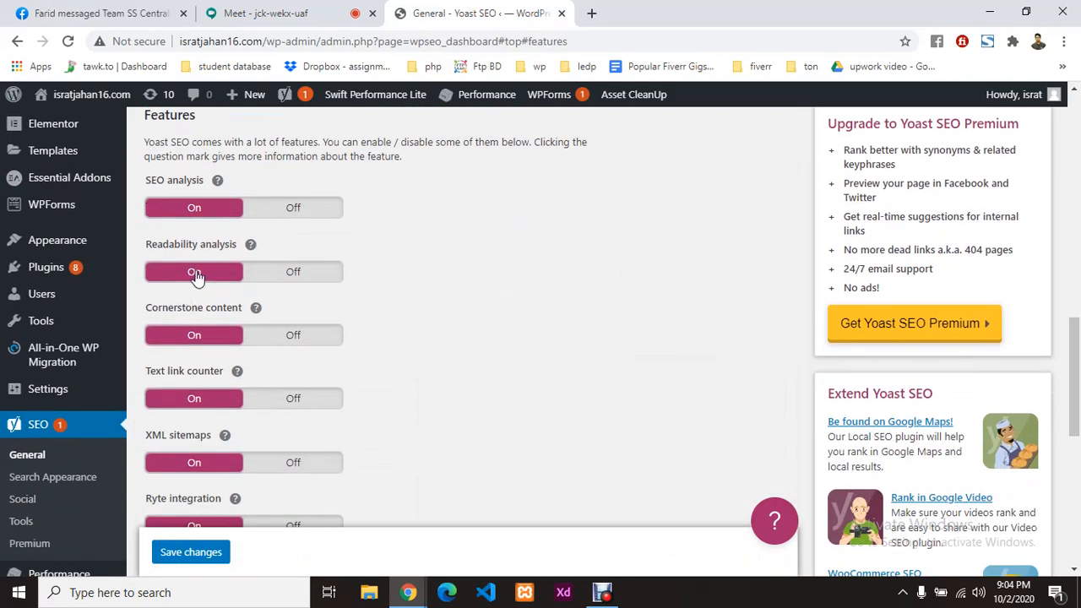
scroll(197, 275, "down", 1)
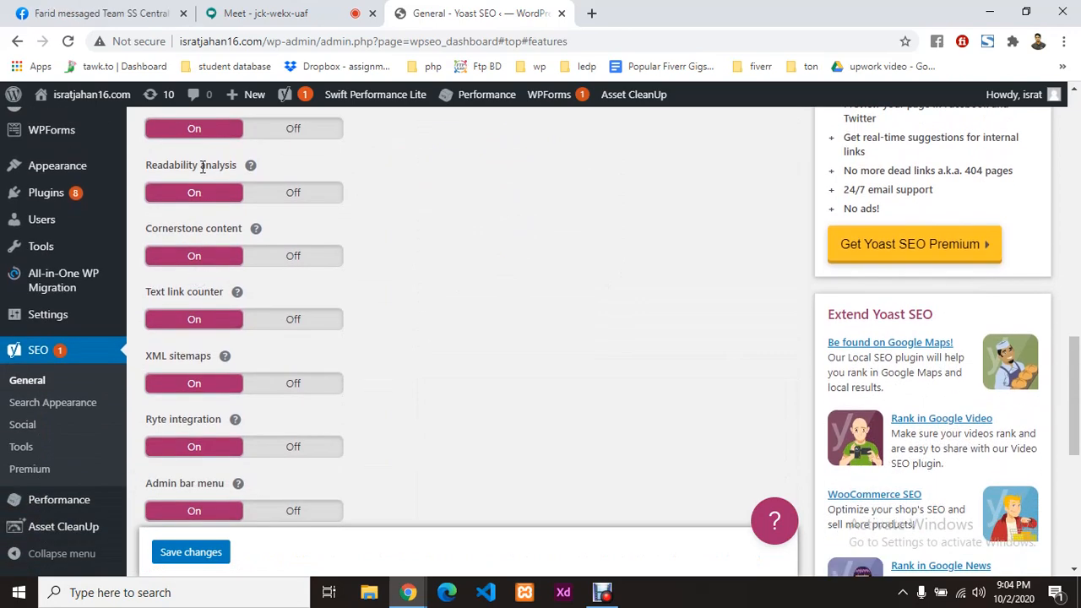
scroll(488, 318, "up", 2)
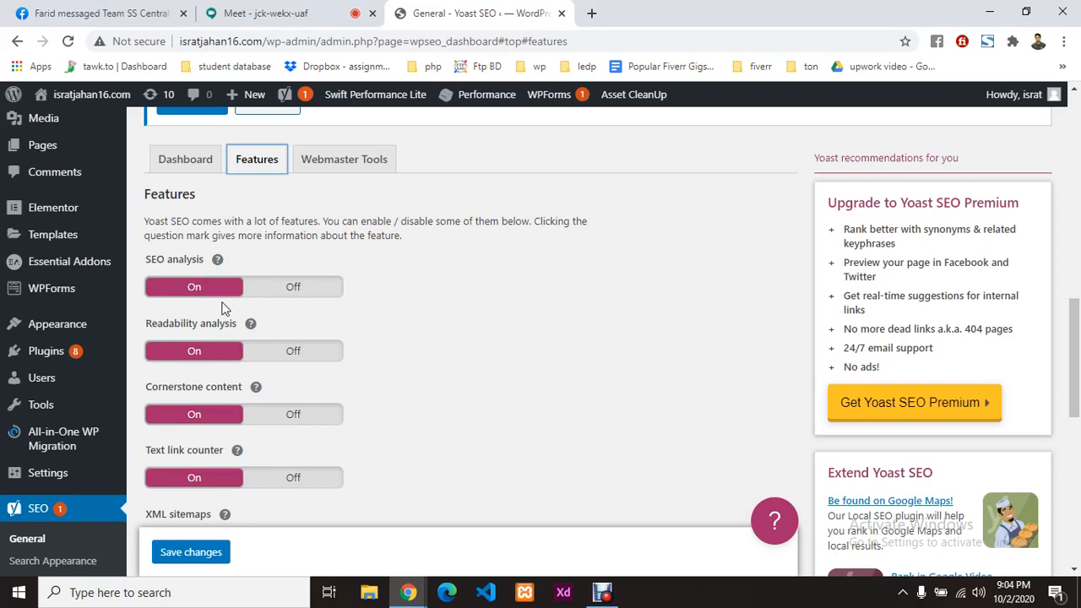
scroll(222, 296, "down", 1)
scroll(582, 309, "up", 3)
scroll(582, 312, "up", 10)
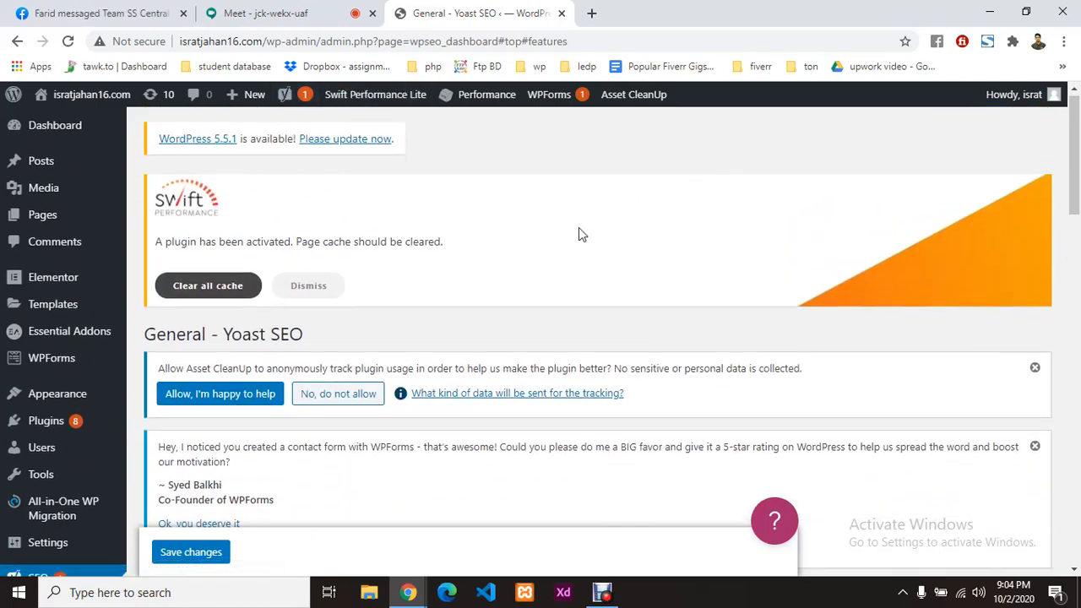
scroll(580, 230, "down", 10)
scroll(579, 234, "down", 2)
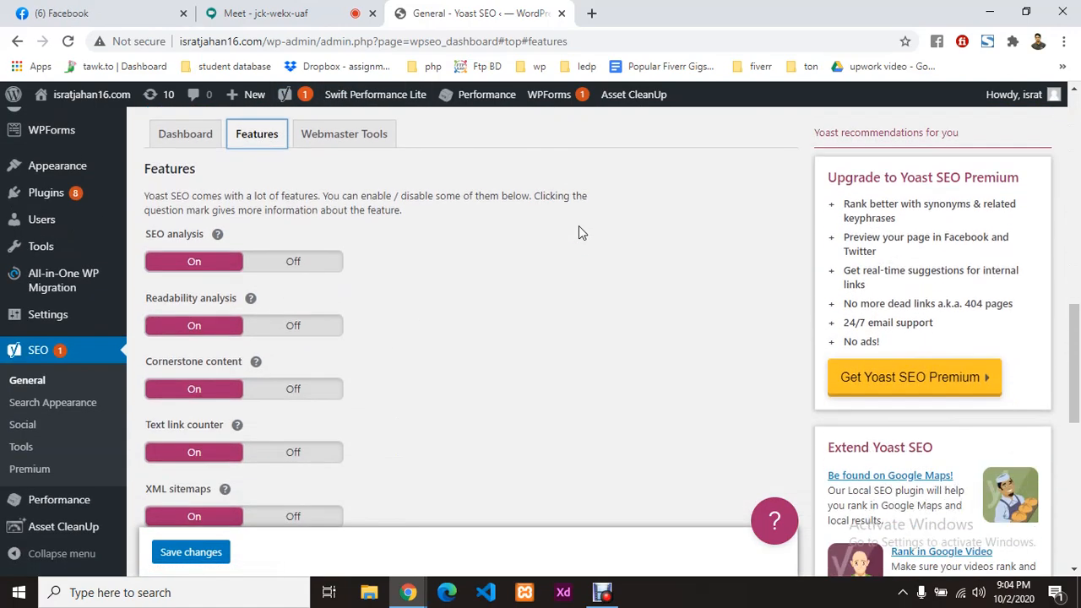
scroll(625, 217, "down", 1)
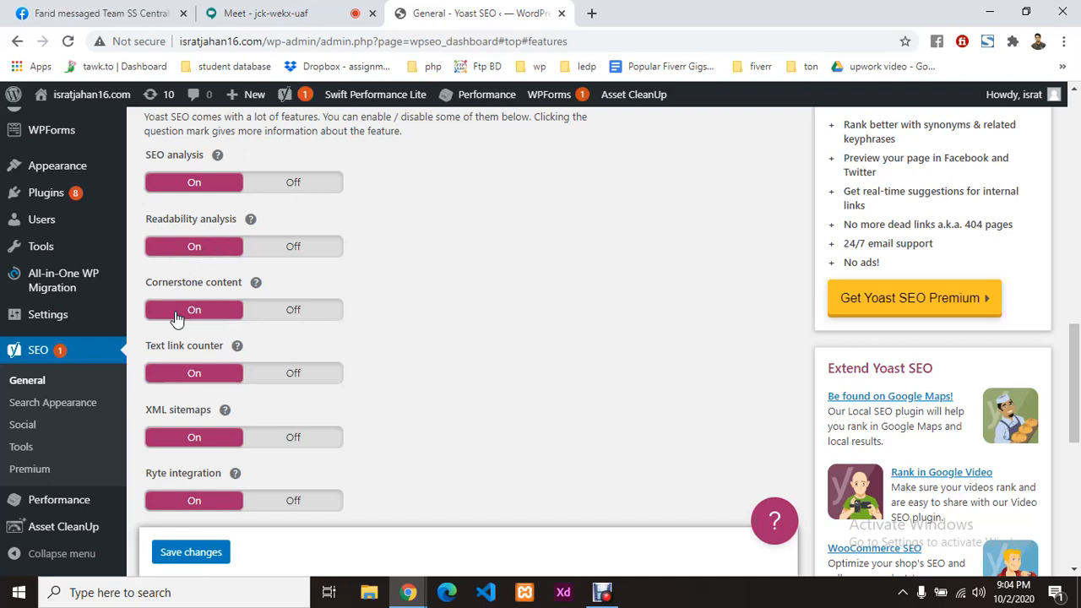
scroll(177, 317, "down", 1)
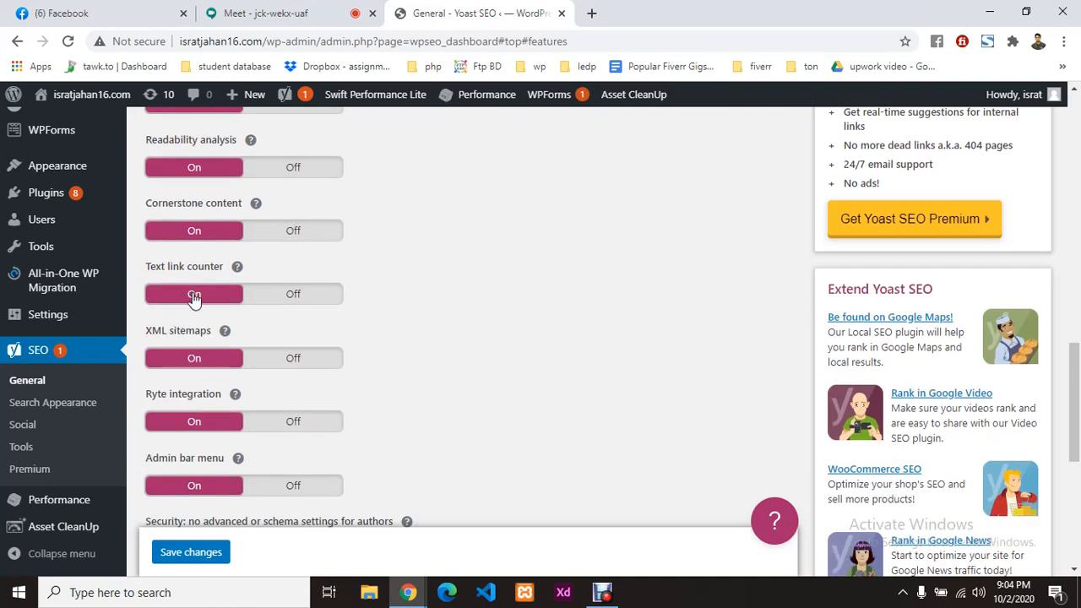
scroll(194, 295, "down", 1)
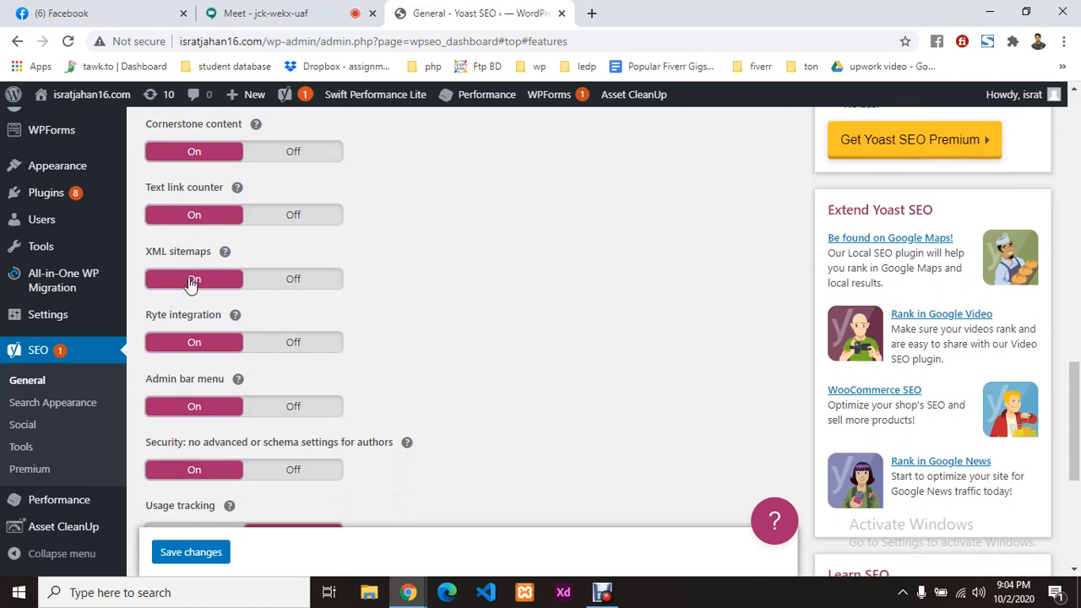
scroll(186, 295, "down", 2)
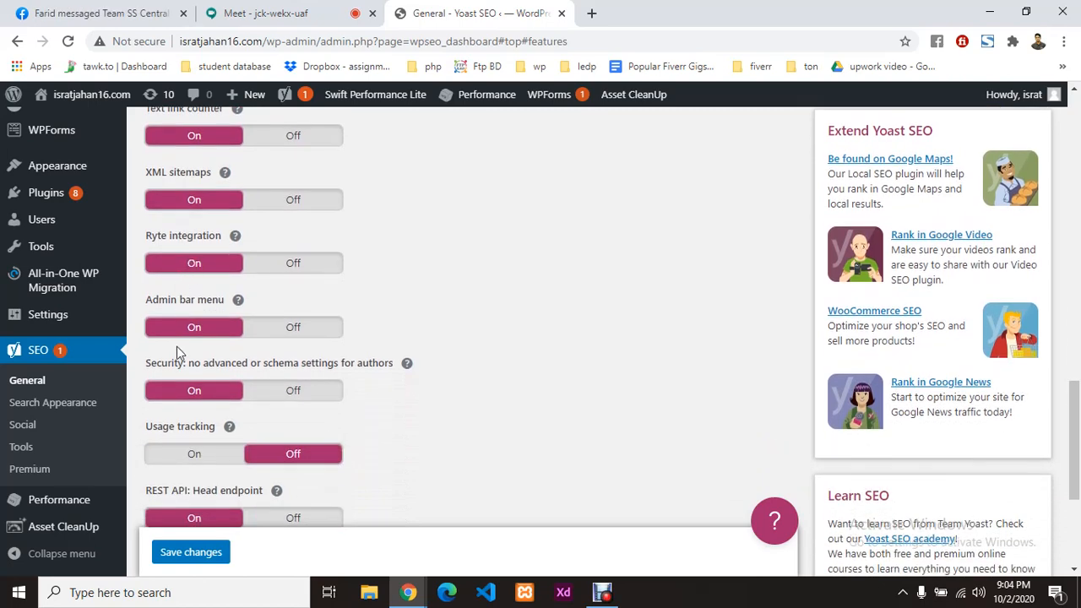
scroll(217, 374, "down", 1)
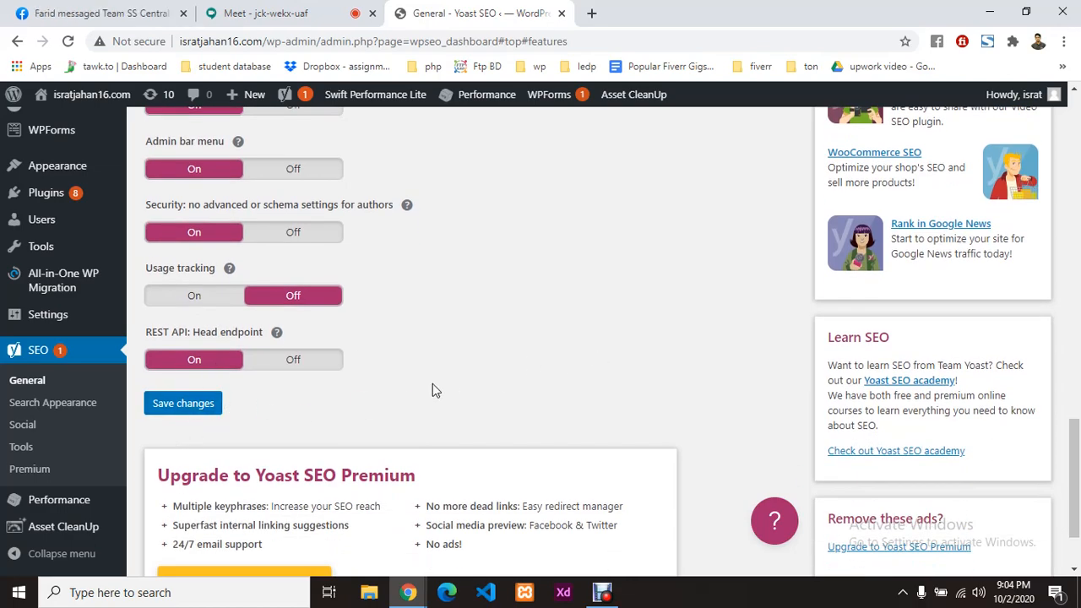
scroll(433, 384, "up", 8)
scroll(372, 338, "down", 1)
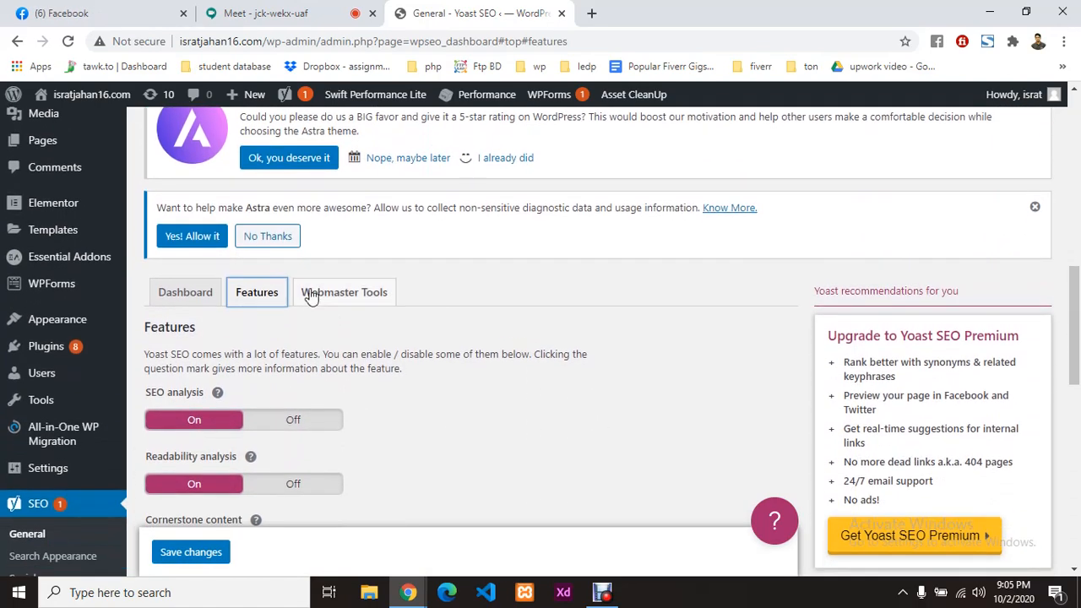
left_click(351, 294)
Step: Follow the Google Search Console link to the site's Webmaster Central verification page in a new tab
scroll(352, 294, "down", 2)
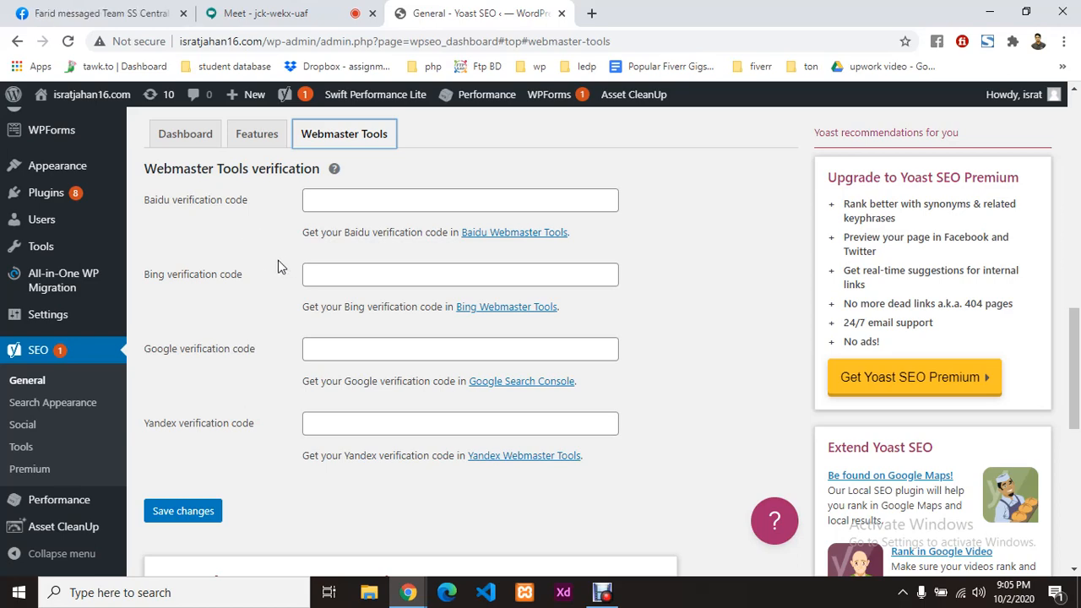
scroll(253, 268, "down", 1)
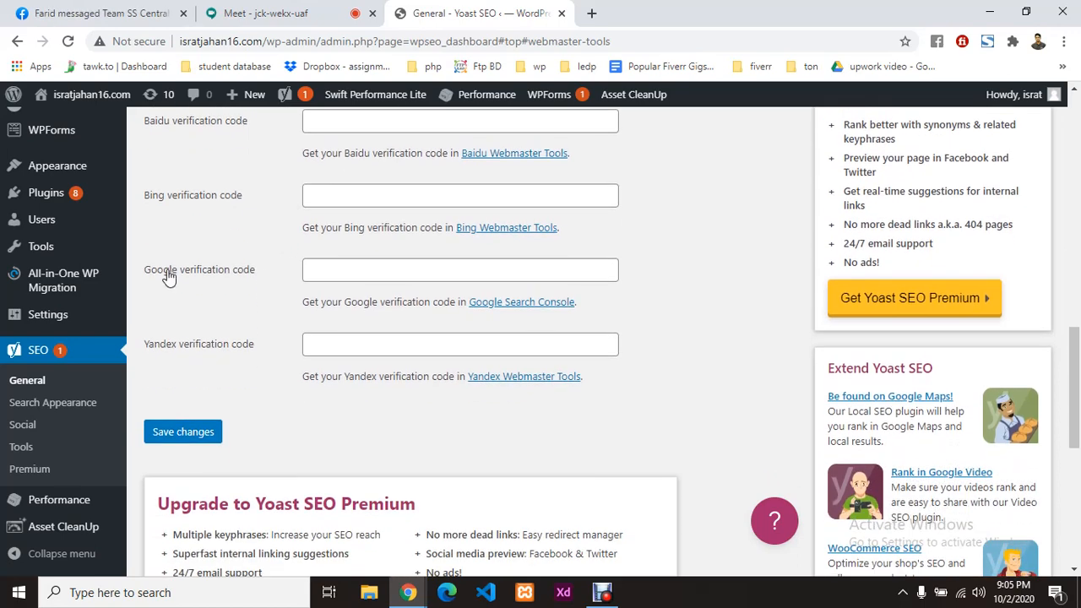
left_click(493, 306)
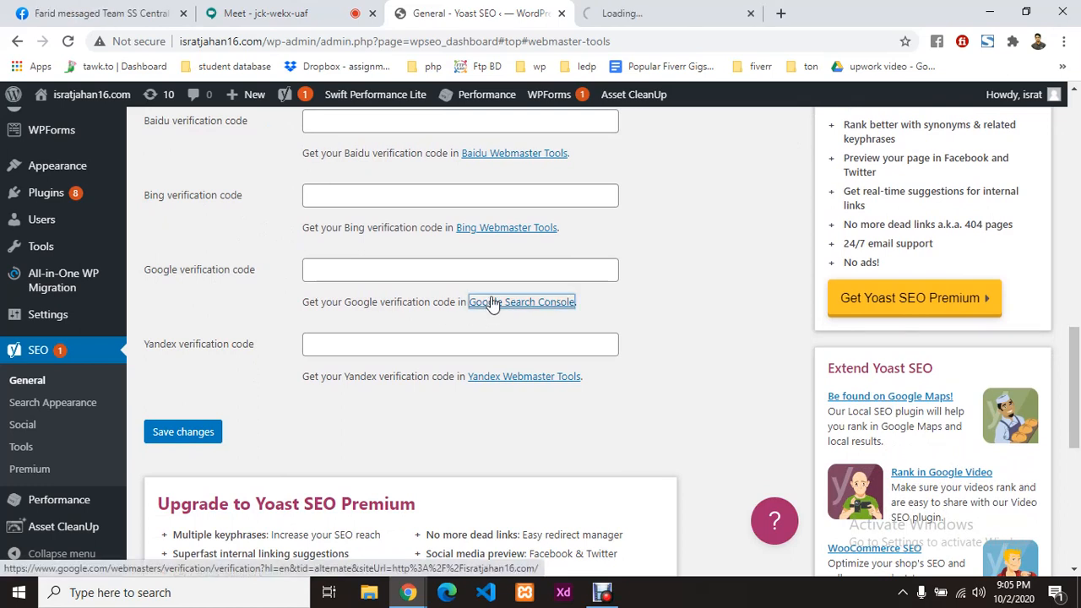
left_click(644, 7)
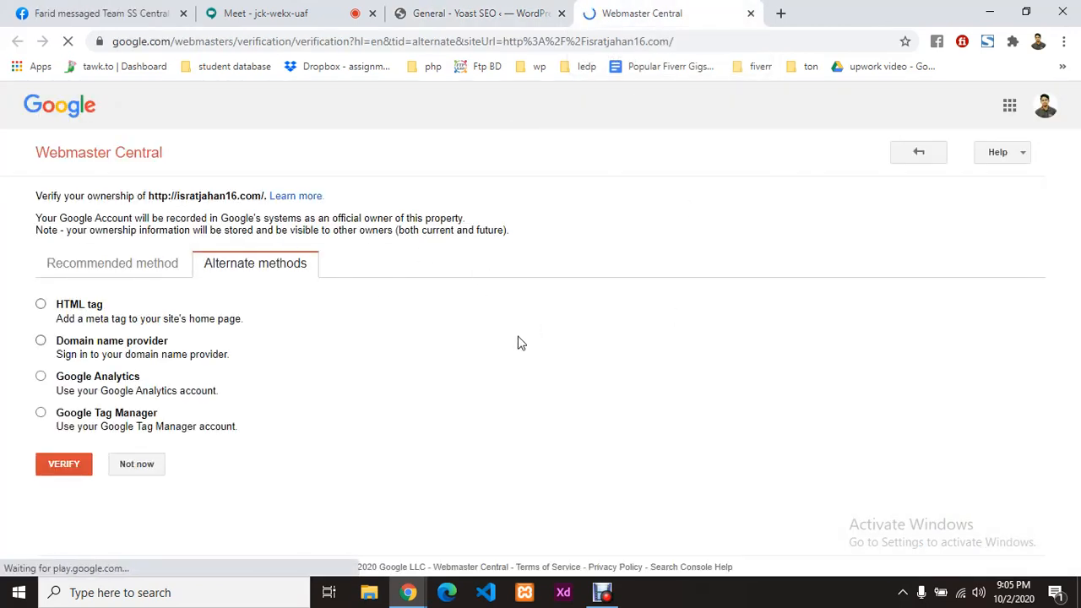
Step: Switch Webmaster Central from HTML file upload to the HTML tag verification method
left_click(121, 269)
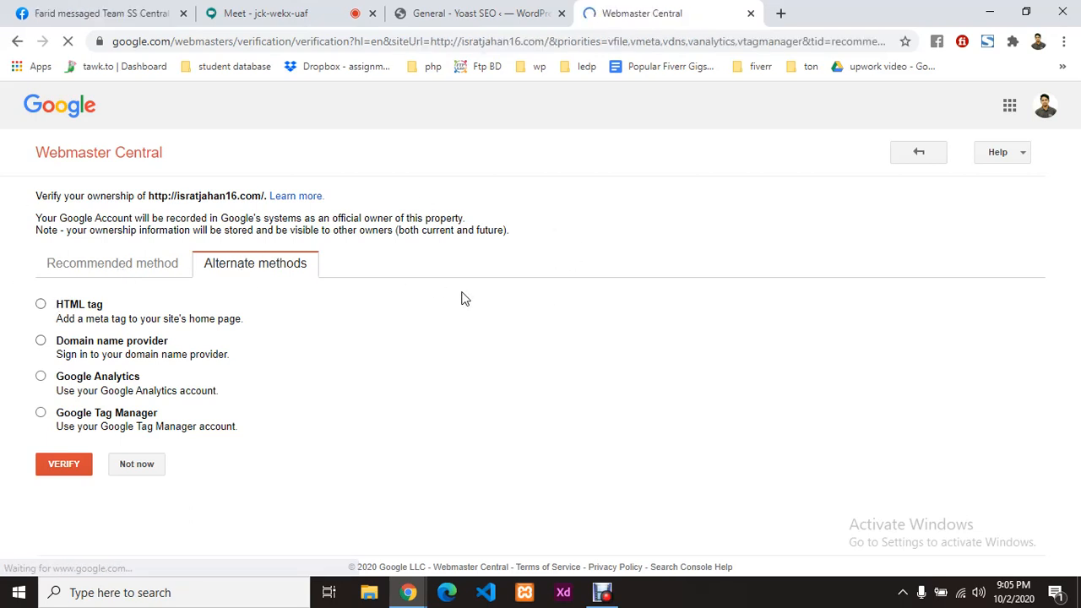
scroll(369, 313, "down", 1)
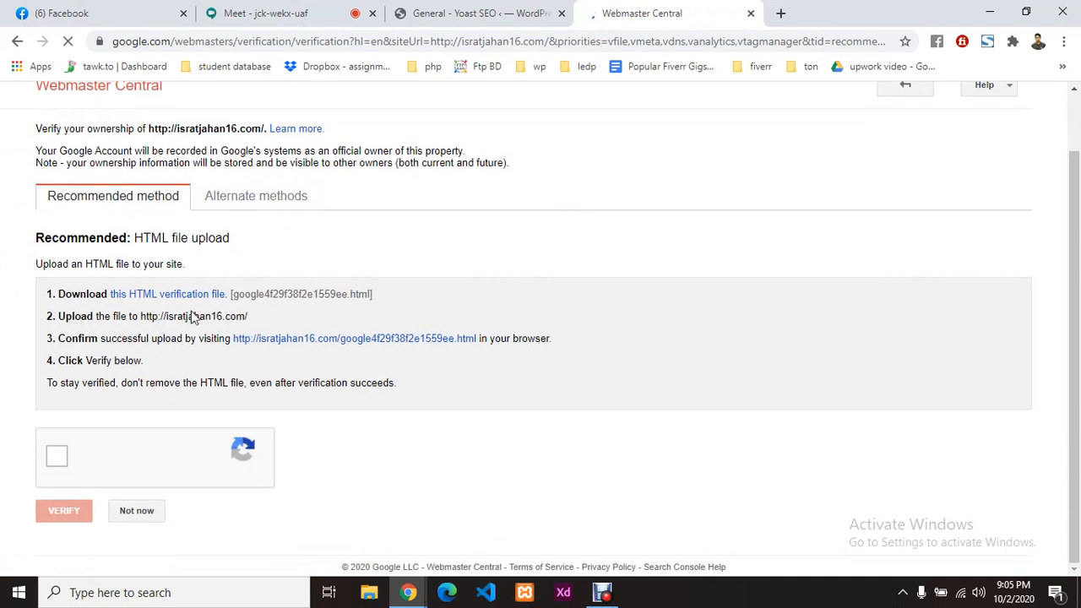
scroll(422, 265, "up", 1)
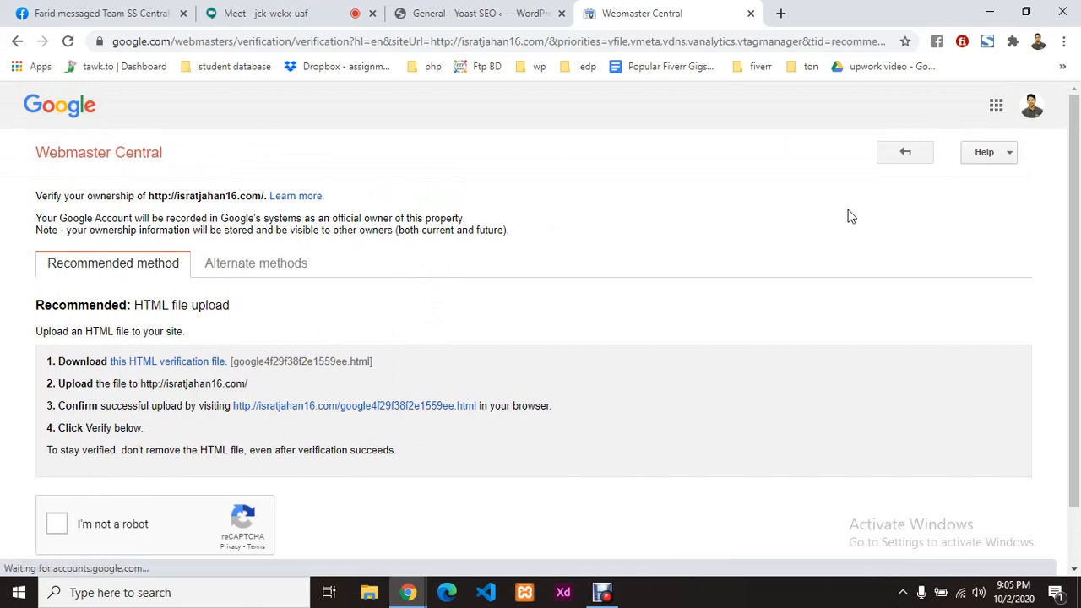
left_click(243, 272)
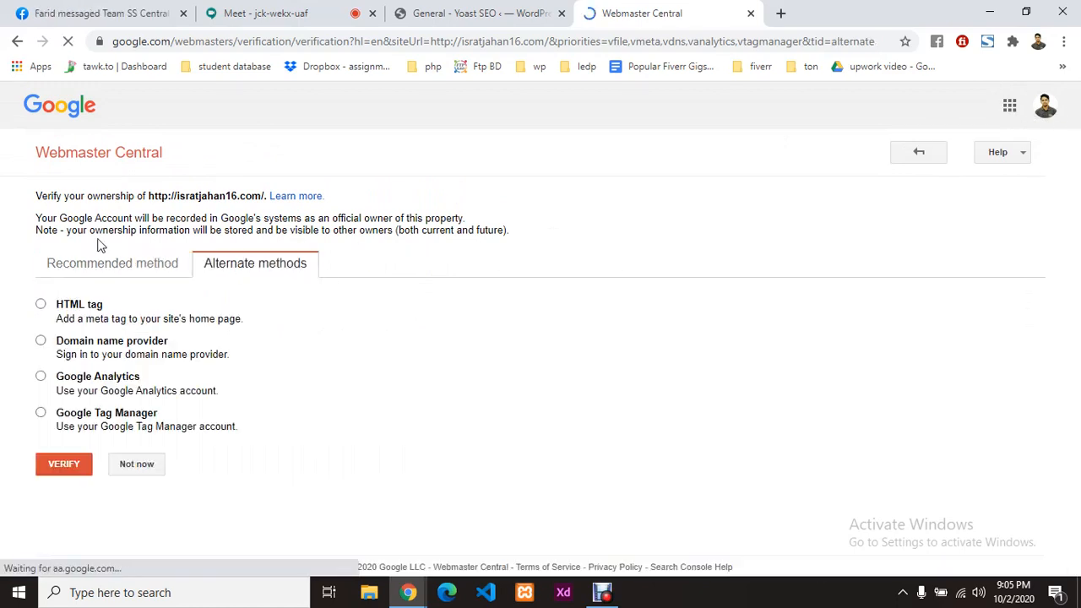
left_click(43, 307)
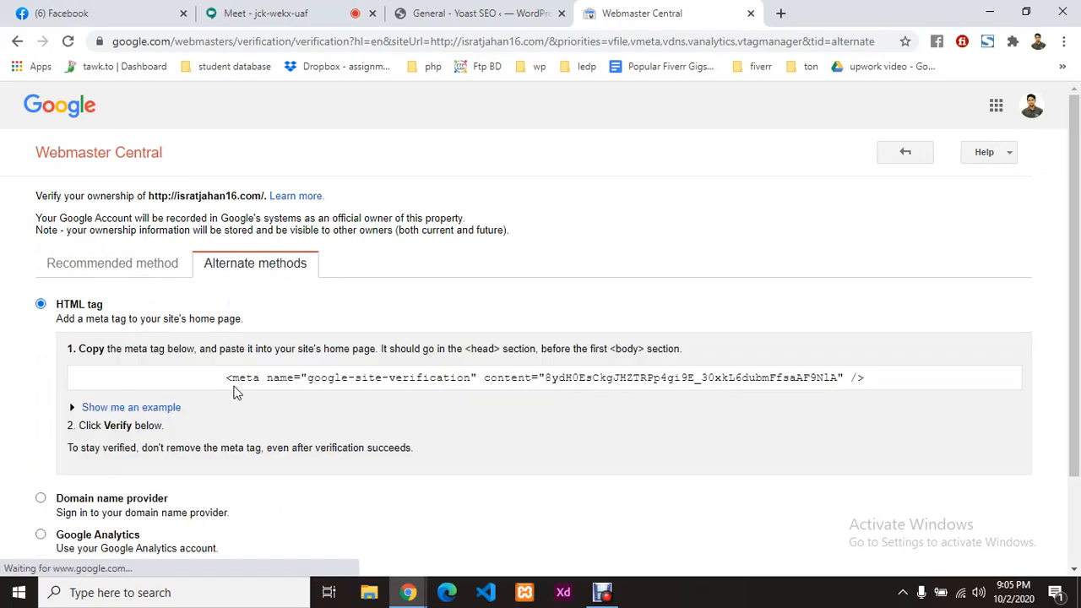
Step: Select and copy the google-site-verification meta tag shown for the site
scroll(639, 391, "down", 1)
scroll(516, 312, "down", 1)
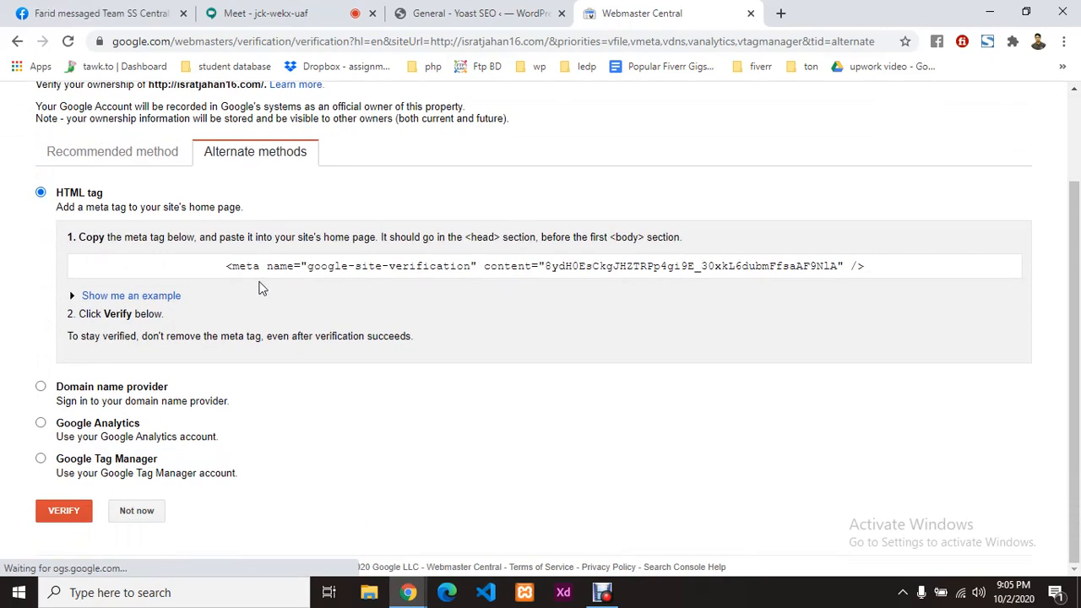
left_click_drag(225, 266, 888, 261)
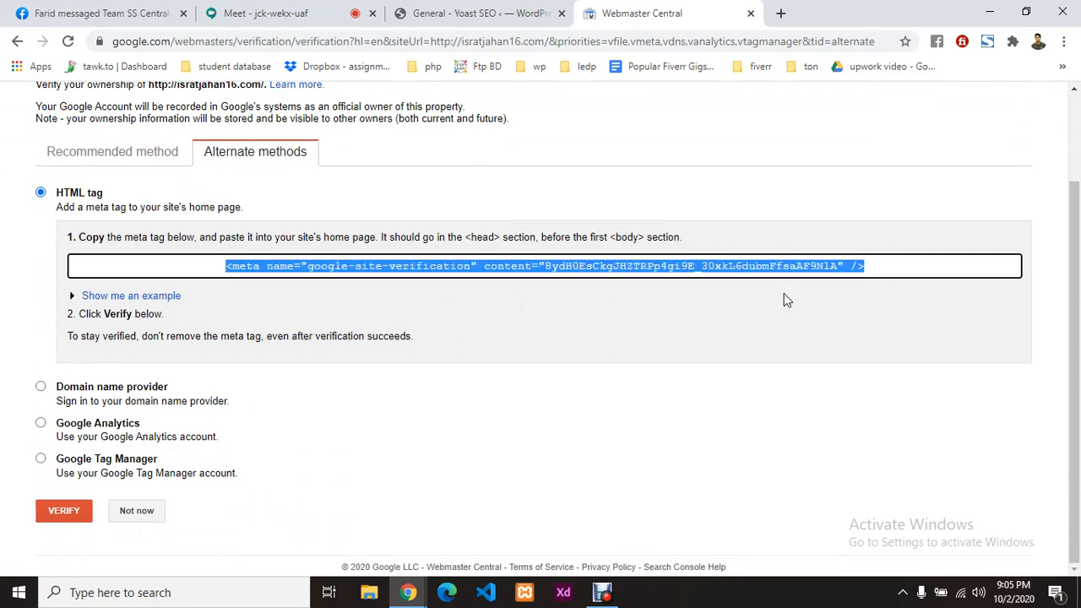
left_click(485, 293)
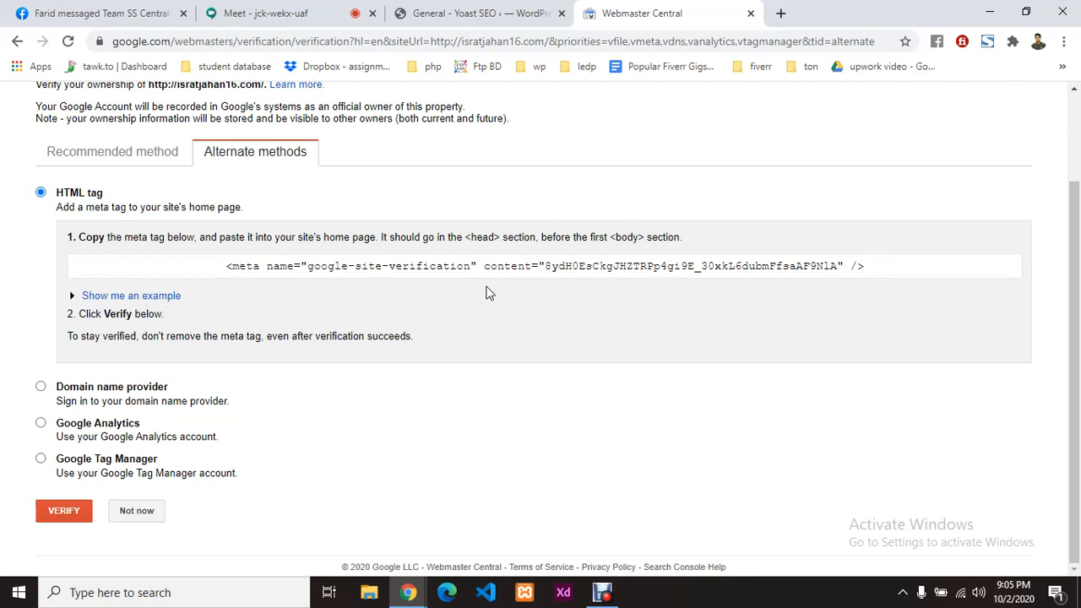
left_click(507, 269)
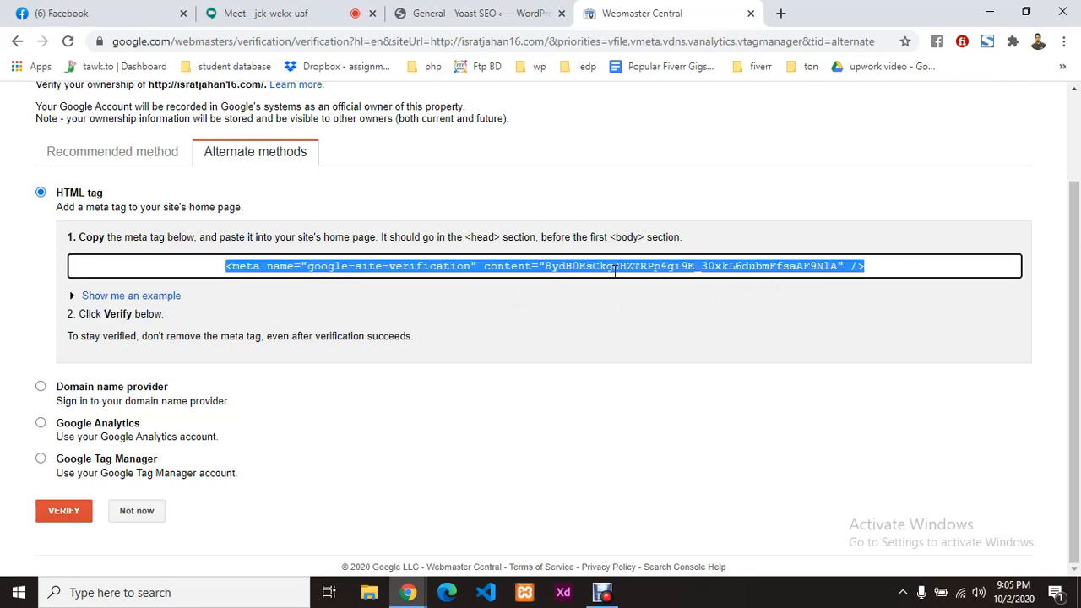
left_click(573, 270)
left_click_drag(544, 266, 837, 264)
left_click(781, 12)
Step: Paste the meta tag into a new tab's address bar, copy only the verification code, then clear it
type("<meta name=\"google-site-verification\" content=\"8ydH0EsCkgJHZTRPp4gi9E_30xkL6dubmFfsaAF9NIA\" />")
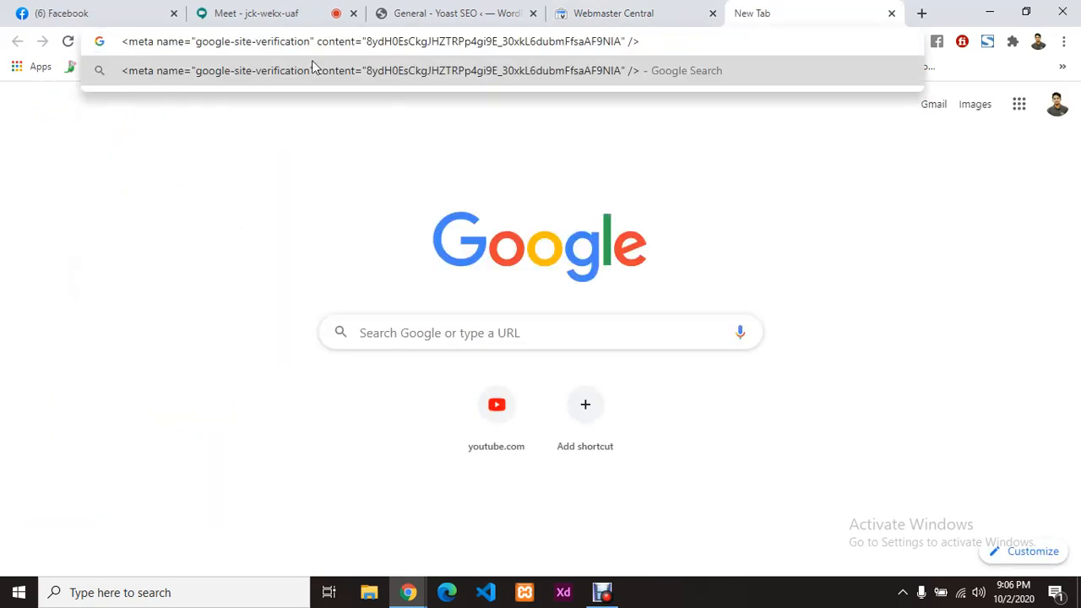
left_click_drag(366, 40, 622, 37)
key("ctrl+c")
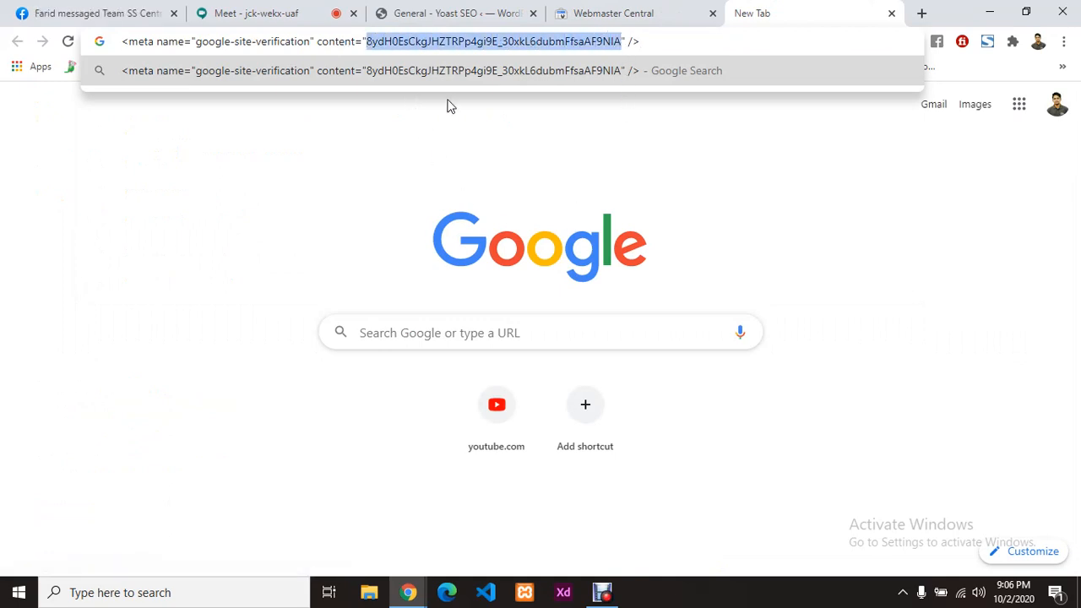
left_click(652, 40)
key("BackSpace")
key("BackSpace")
key("BackSpace")
key("BackSpace")
key("BackSpace")
key("BackSpace")
key("BackSpace")
key("BackSpace")
key("BackSpace")
key("BackSpace")
key("BackSpace")
key("BackSpace")
key("BackSpace")
key("BackSpace")
key("BackSpace")
key("BackSpace")
key("BackSpace")
key("BackSpace")
key("BackSpace")
key("BackSpace")
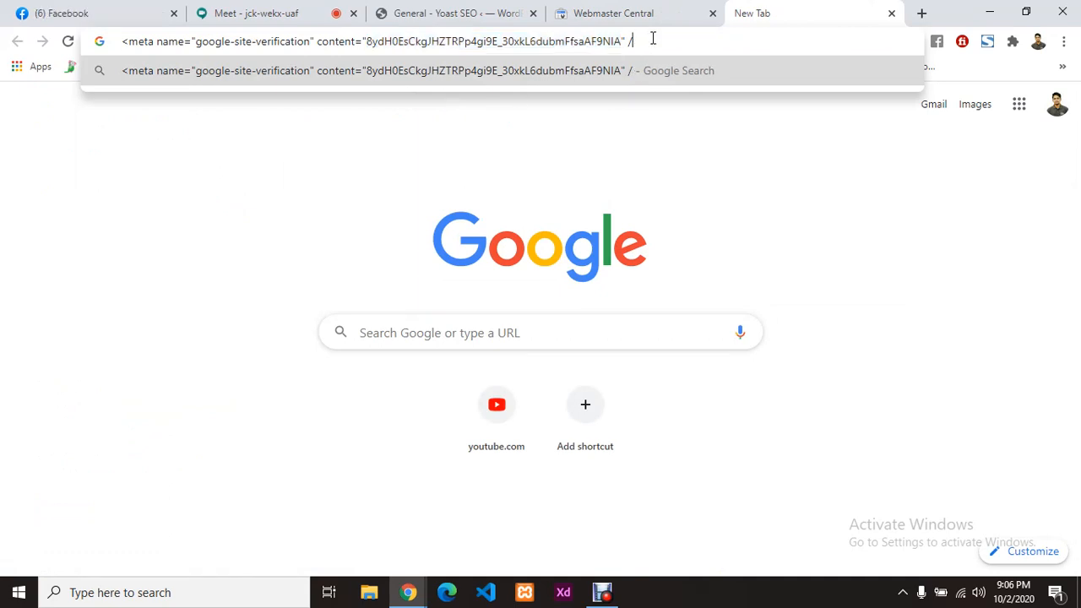
key("BackSpace")
key("BackSpace")
key("BackSpace")
key("BackSpace")
key("BackSpace")
key("BackSpace")
key("BackSpace")
key("BackSpace")
key("BackSpace")
key("BackSpace")
key("BackSpace")
key("BackSpace")
key("BackSpace")
key("BackSpace")
key("BackSpace")
key("BackSpace")
key("BackSpace")
key("BackSpace")
key("BackSpace")
key("BackSpace")
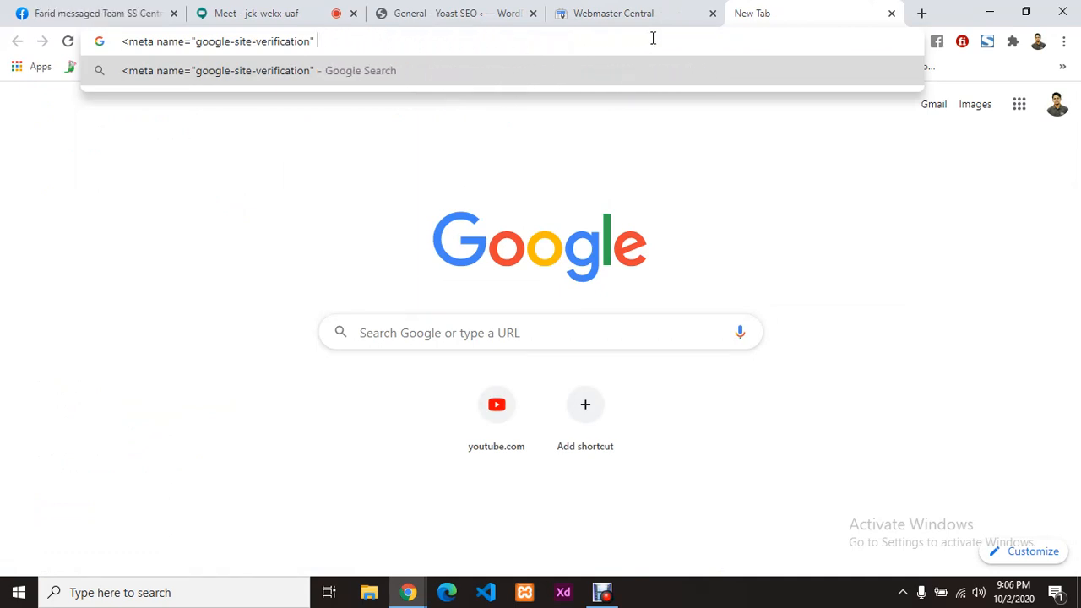
key("BackSpace")
key("BackSpace")
key("BackSpace")
key("BackSpace")
key("BackSpace")
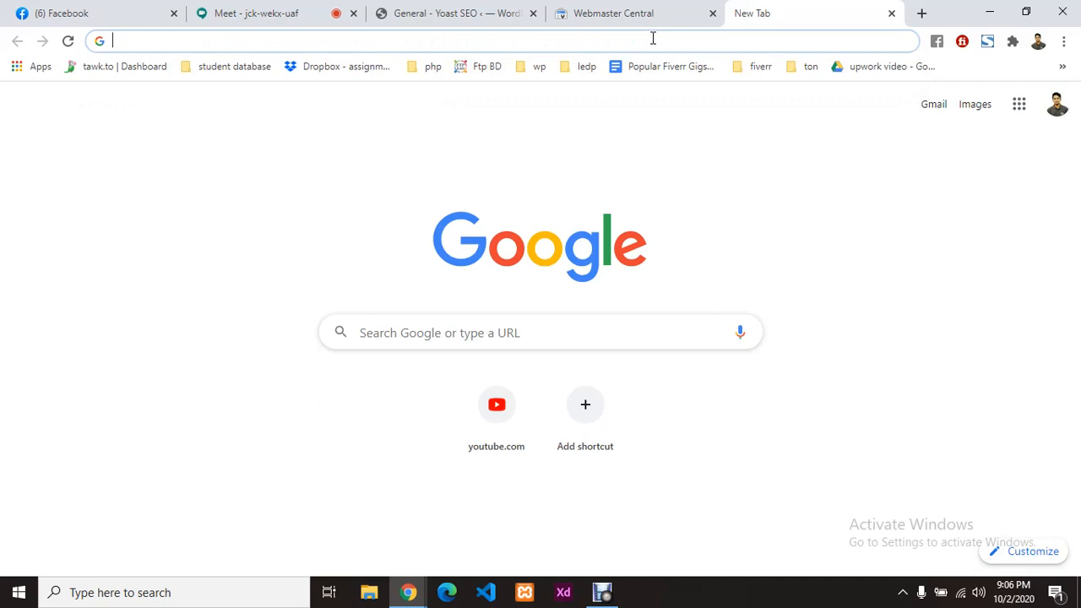
left_click(456, 17)
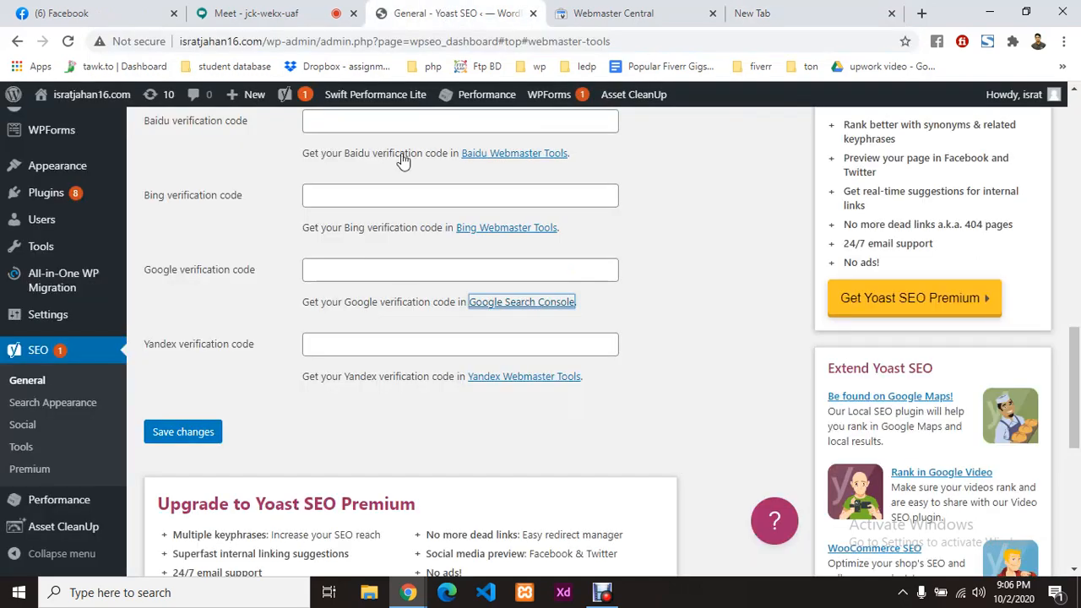
Step: Paste the verification code into Yoast's Google verification code field and save changes
left_click(446, 272)
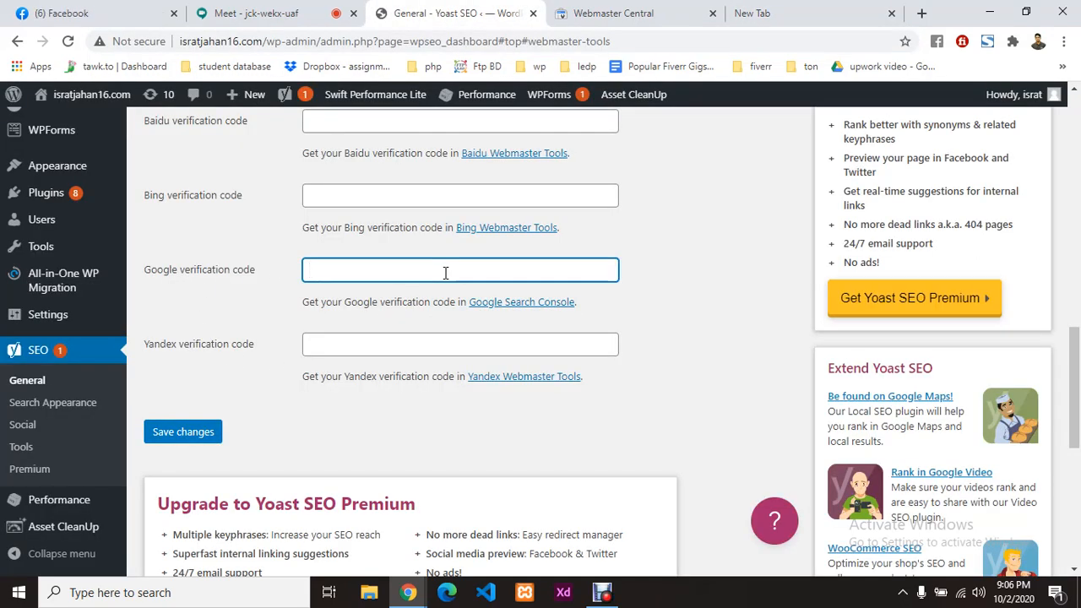
key("ctrl+v")
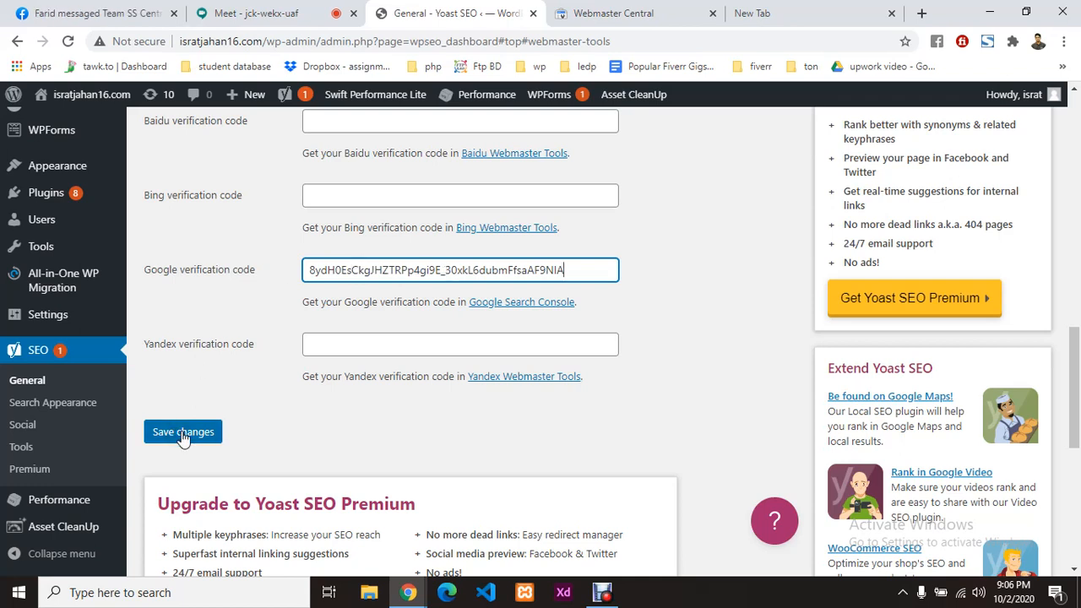
left_click(174, 433)
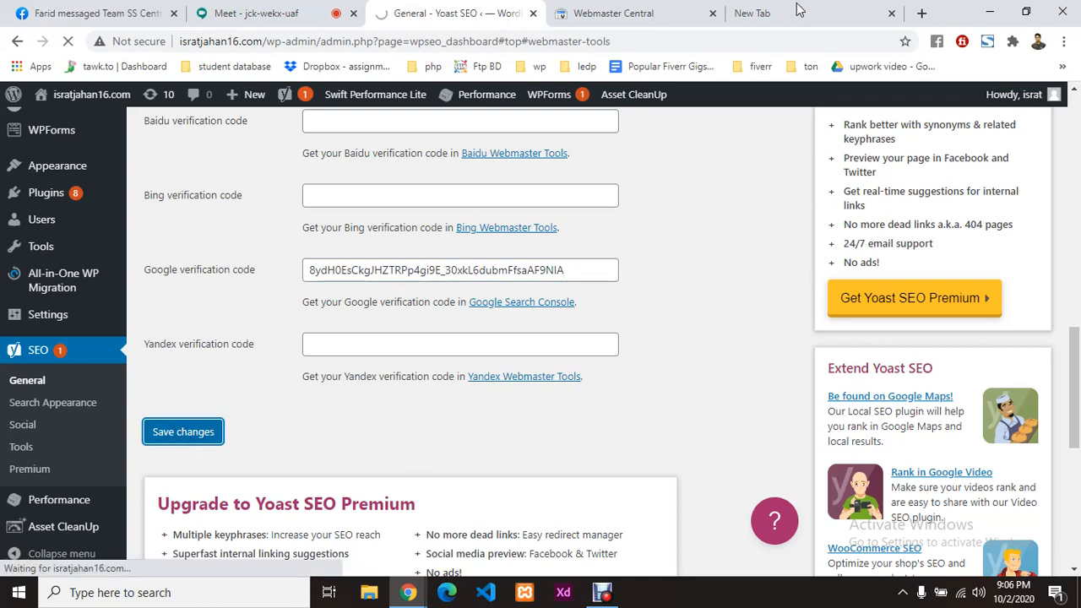
Step: Recheck the Webmaster Central page, then review the saved Yoast webmaster tools settings
left_click(667, 12)
scroll(427, 239, "up", 3)
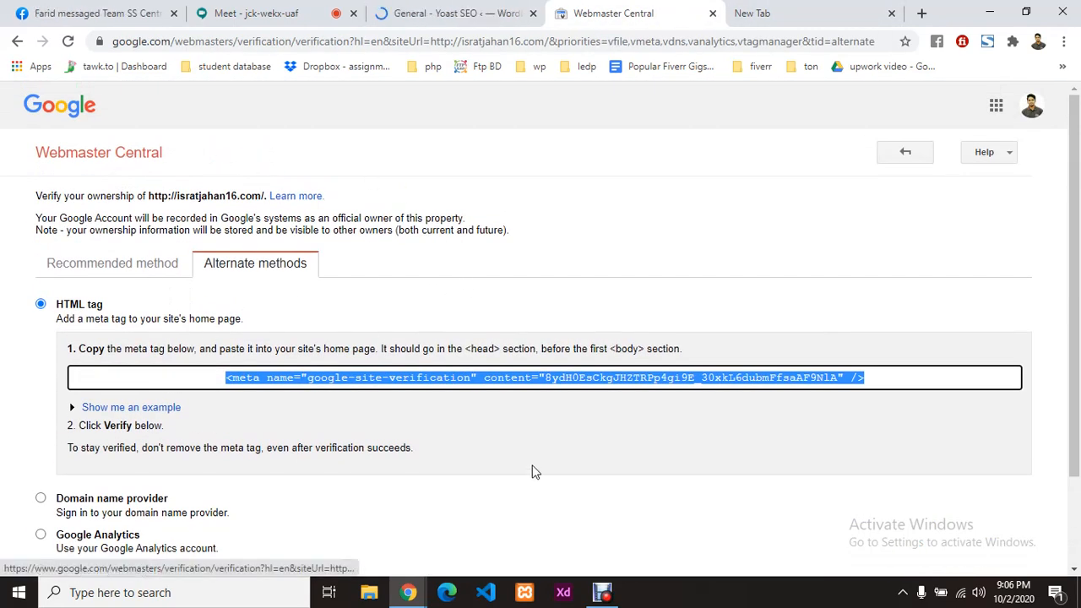
scroll(528, 468, "down", 2)
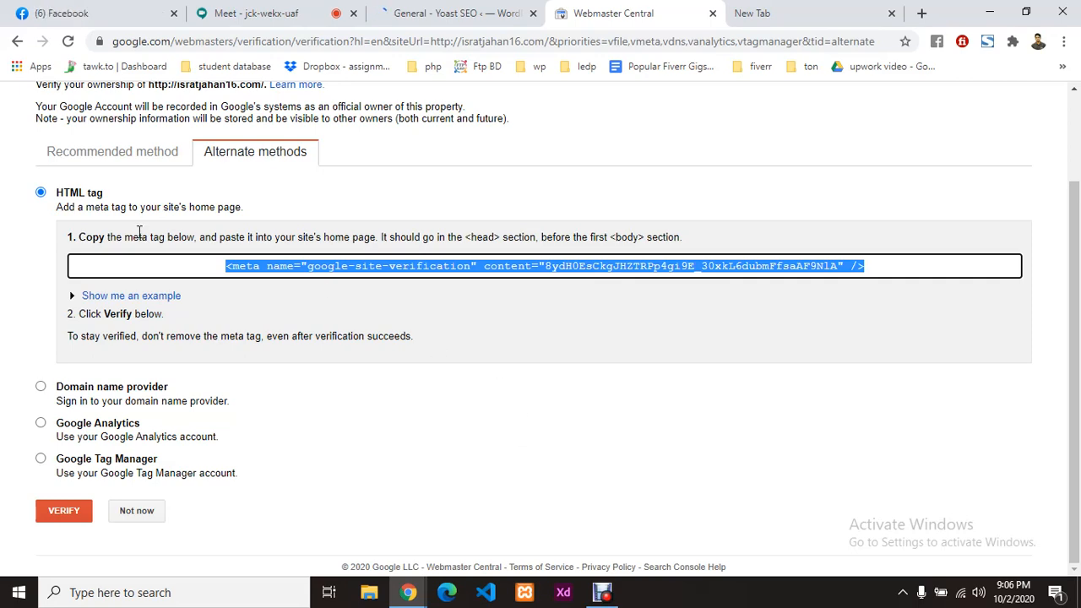
left_click(453, 10)
scroll(476, 350, "down", 12)
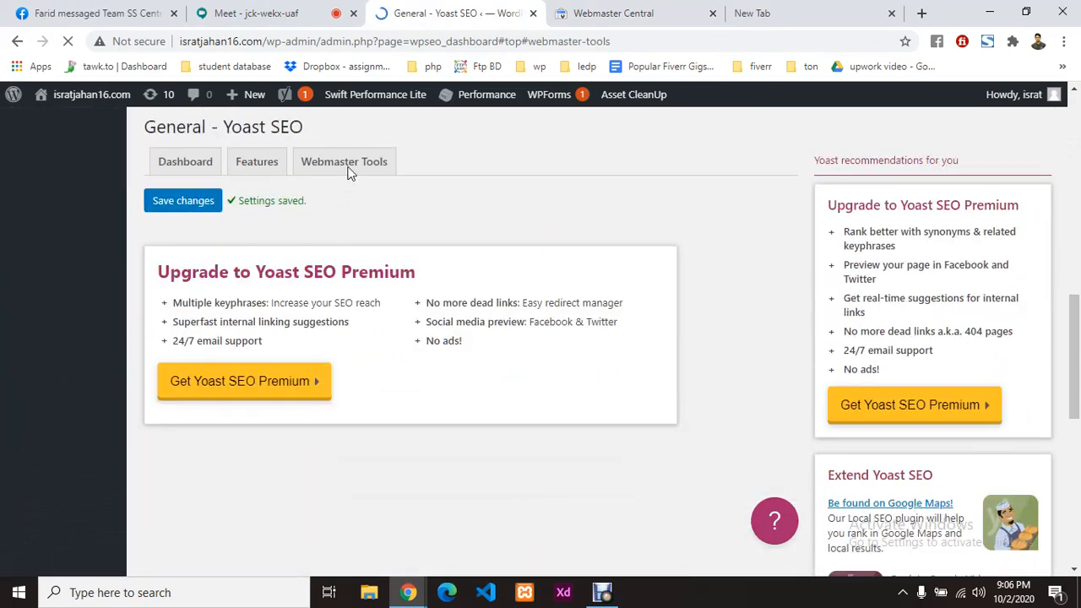
scroll(476, 311, "down", 10)
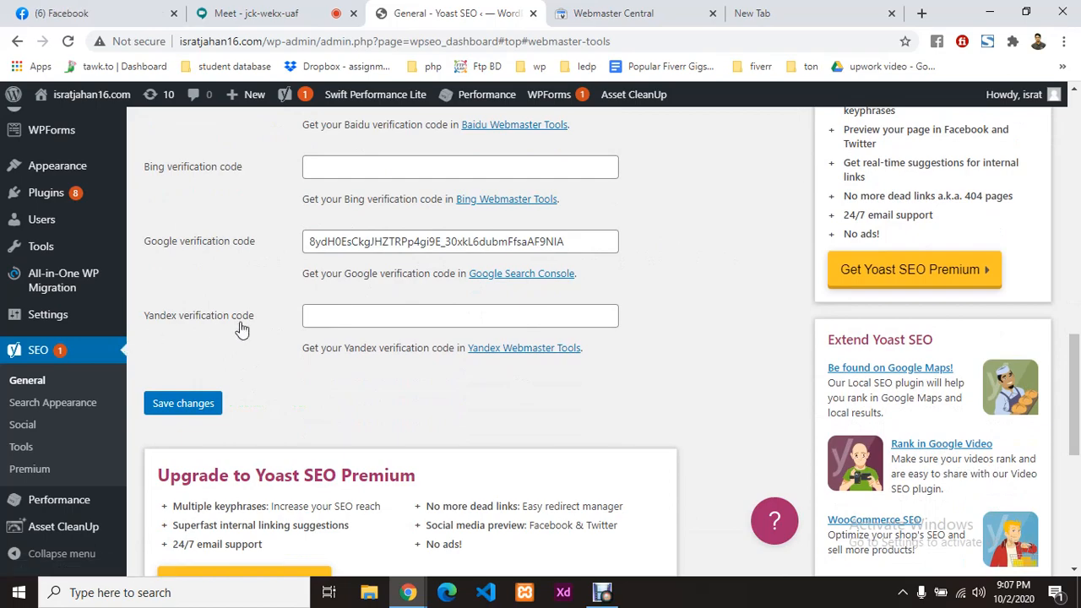
scroll(625, 368, "up", 14)
scroll(579, 340, "up", 2)
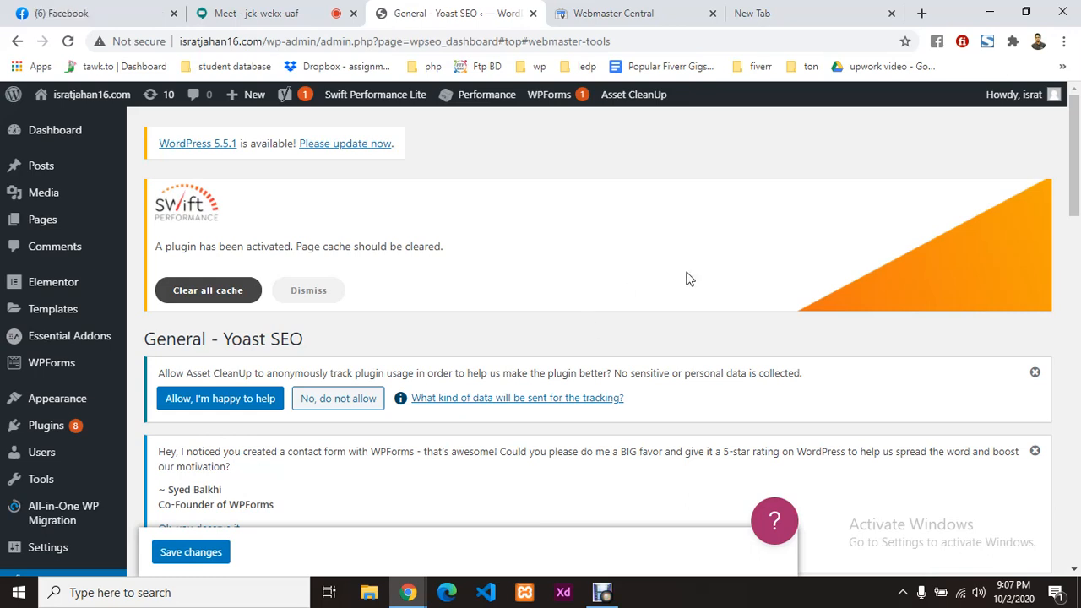
Step: Go to Pages > All Pages and open the Home (Front Page) page for editing
mouse_move(51, 232)
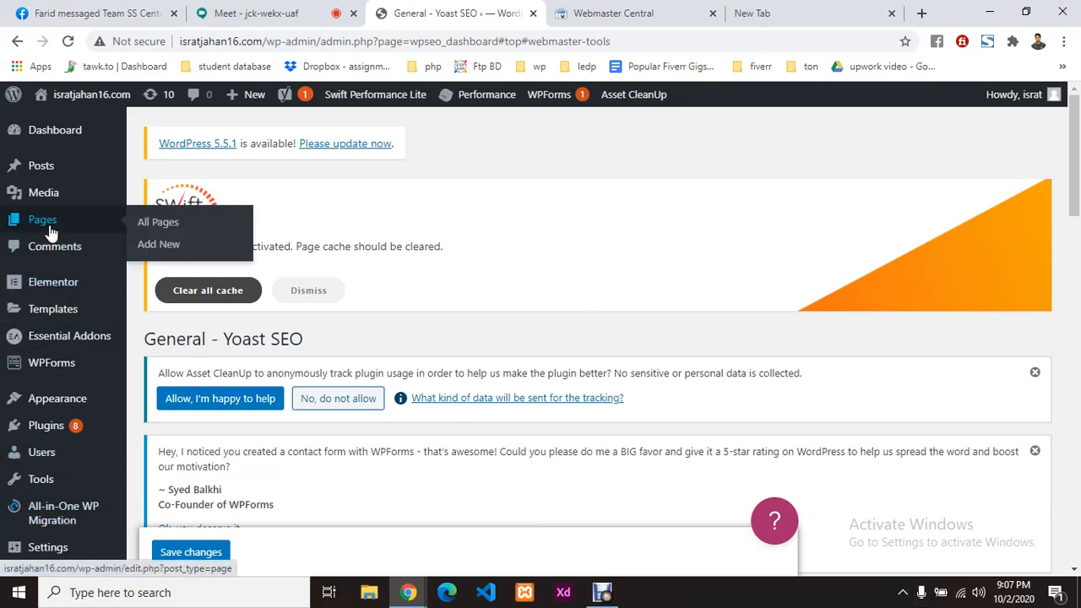
left_click(151, 223)
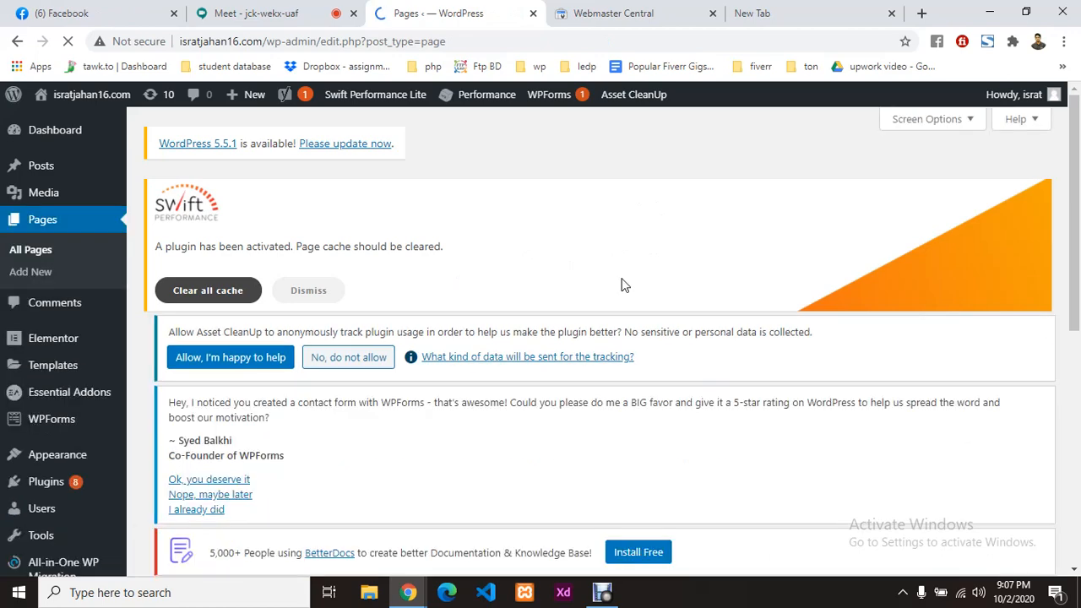
scroll(313, 358, "down", 6)
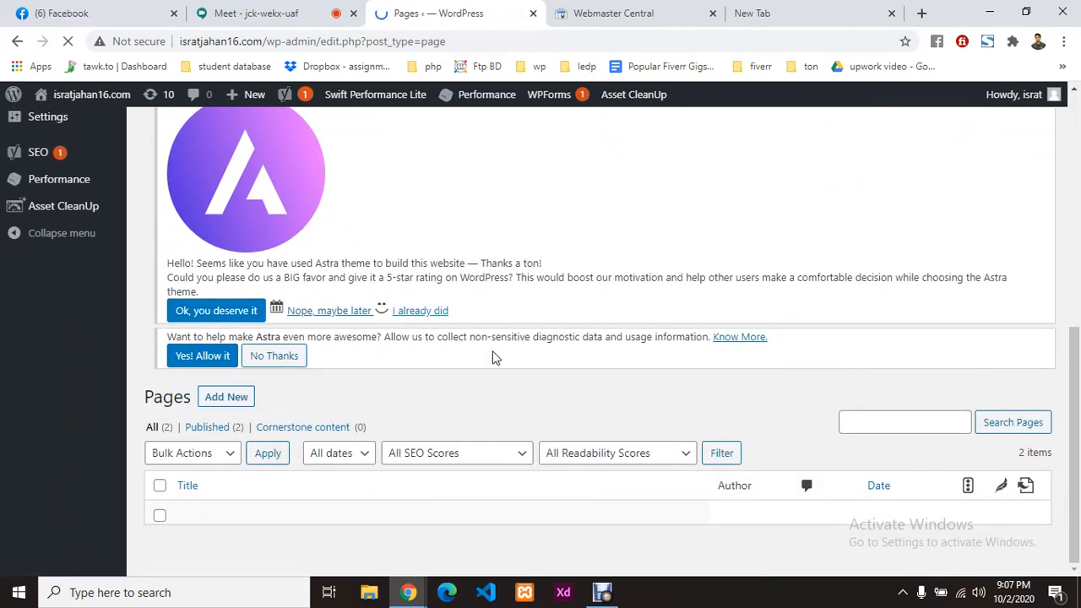
scroll(526, 370, "down", 2)
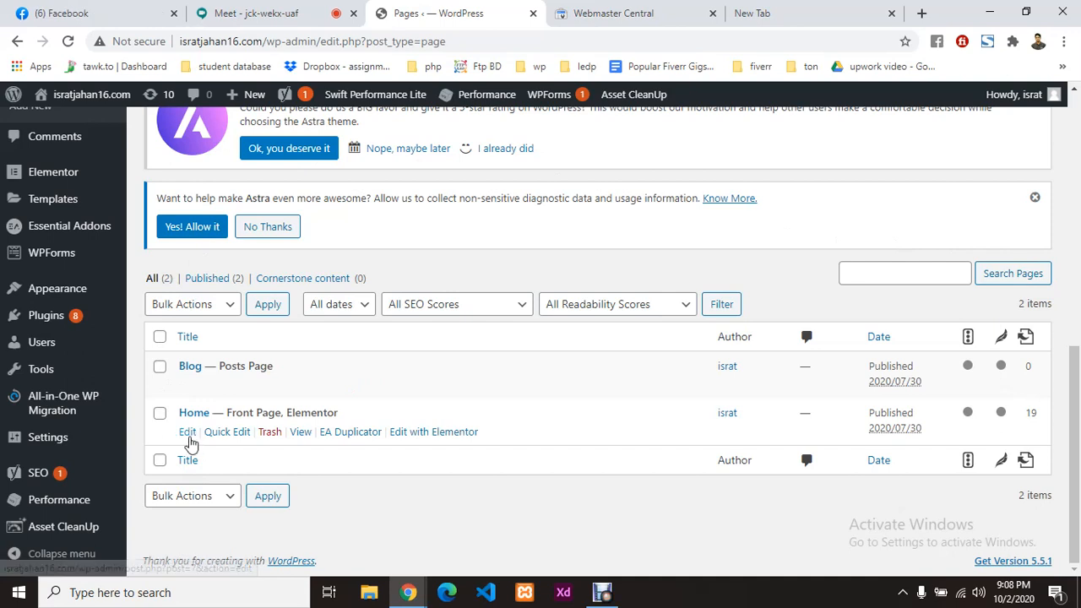
left_click(188, 432)
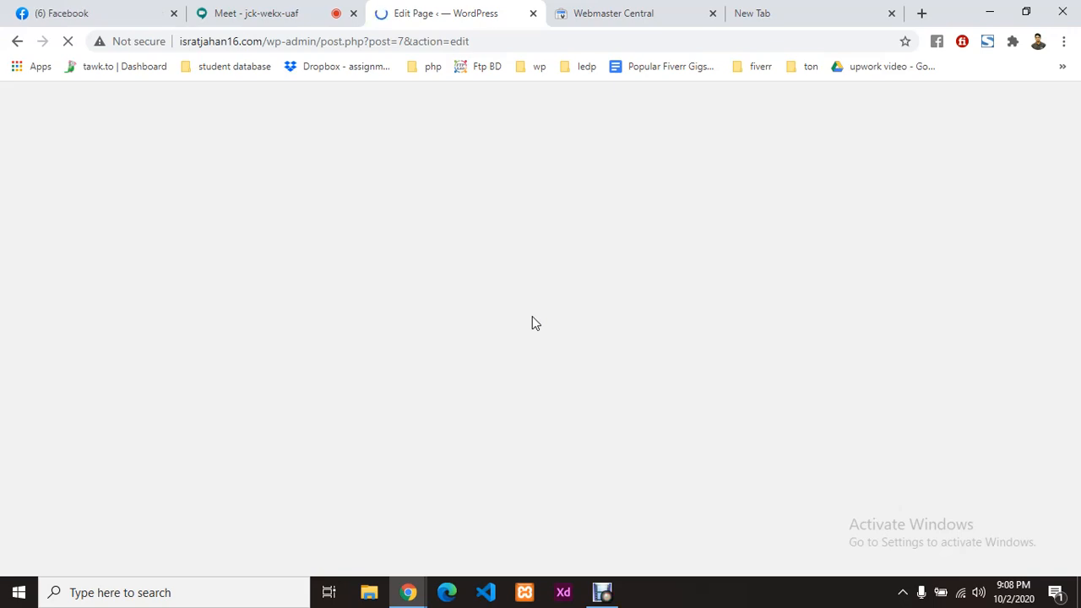
Step: Connect Windows to the other available Wi-Fi network and close the network list
left_click(960, 593)
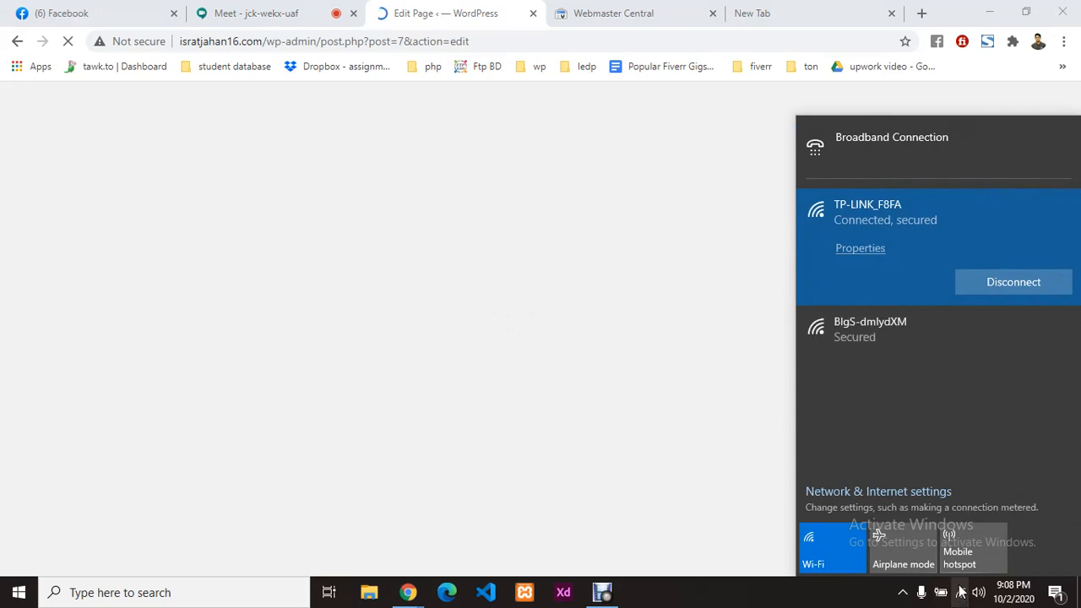
left_click(915, 336)
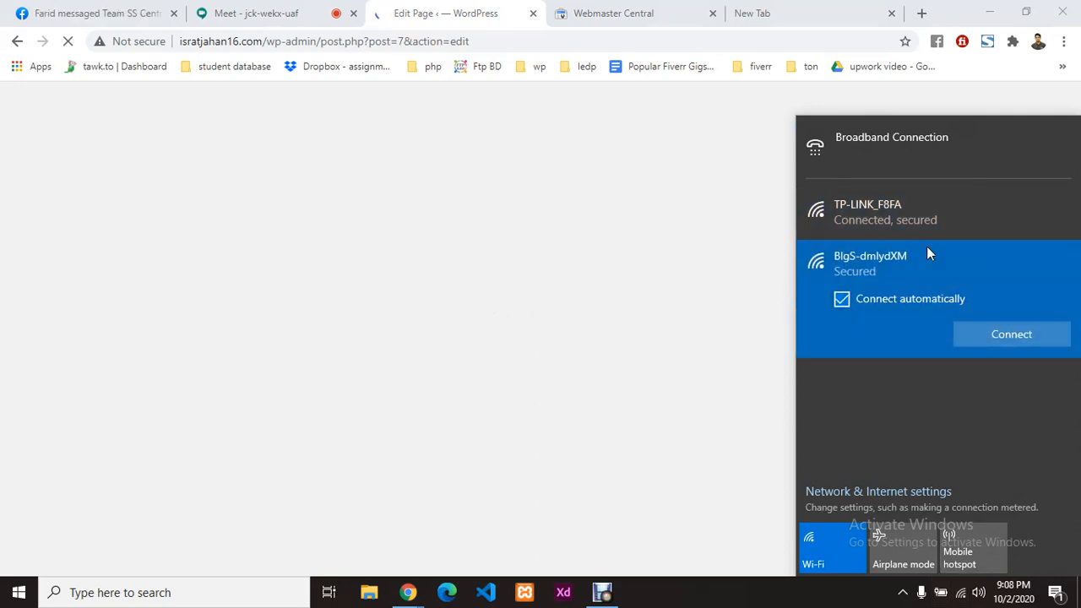
left_click(988, 333)
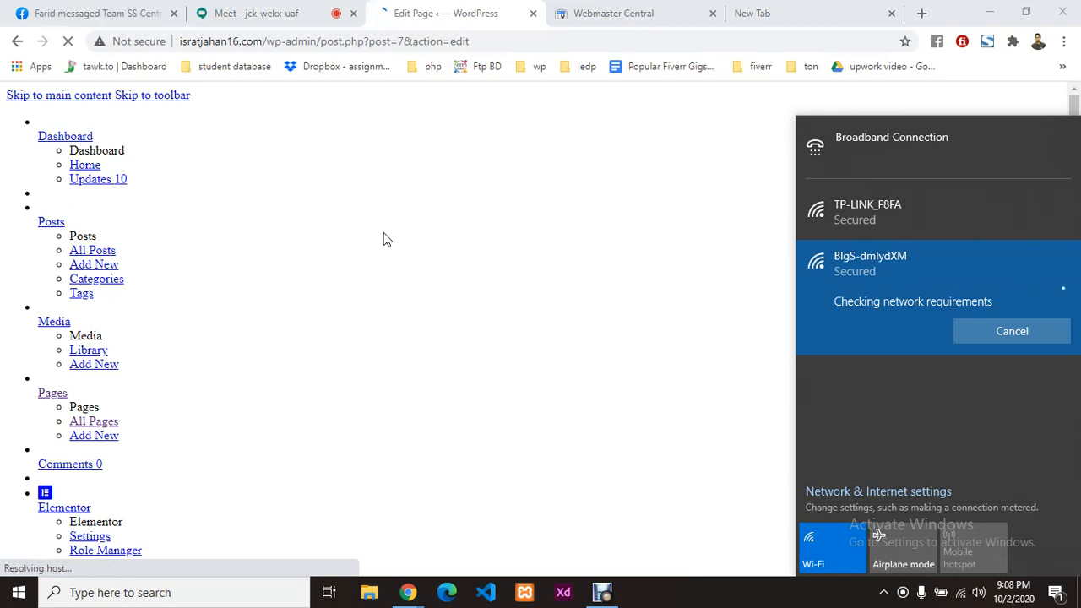
left_click(68, 47)
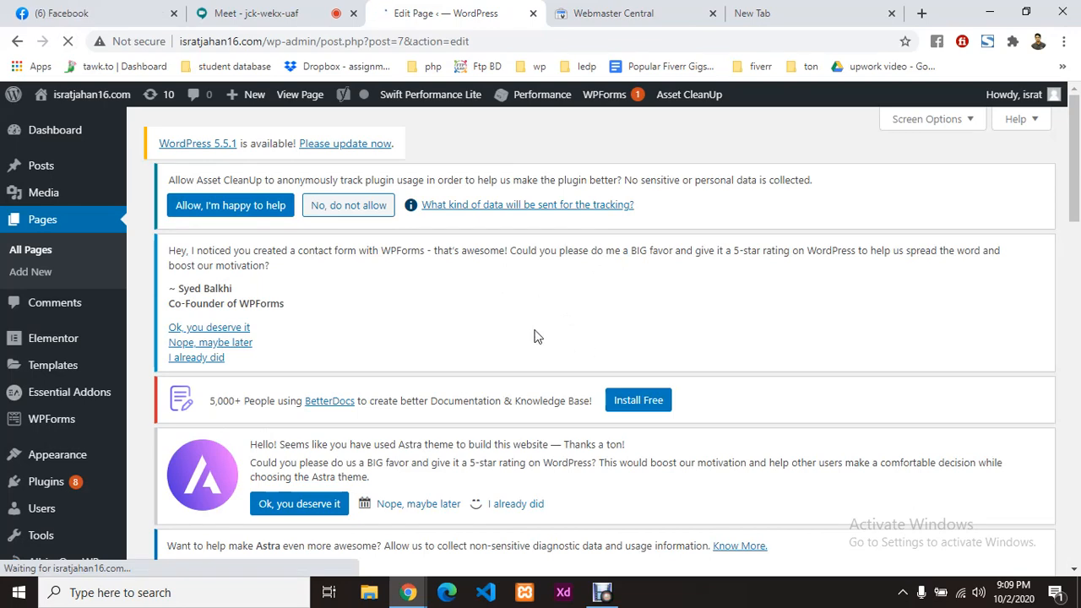
Step: Scroll down the Home page editor to Yoast's empty focus keyphrase and Google preview
scroll(536, 337, "down", 4)
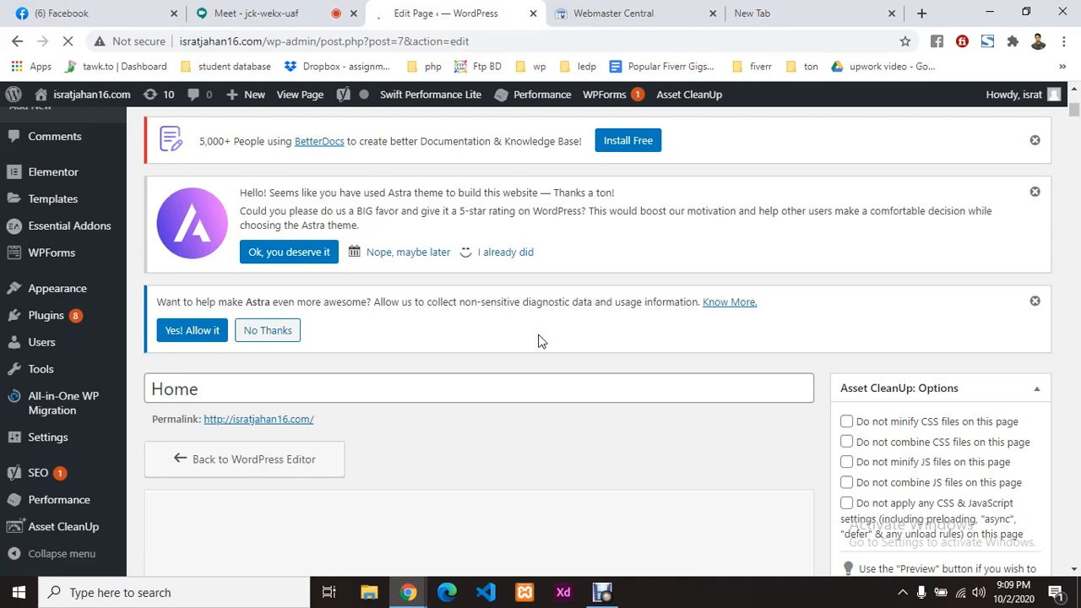
scroll(541, 340, "down", 7)
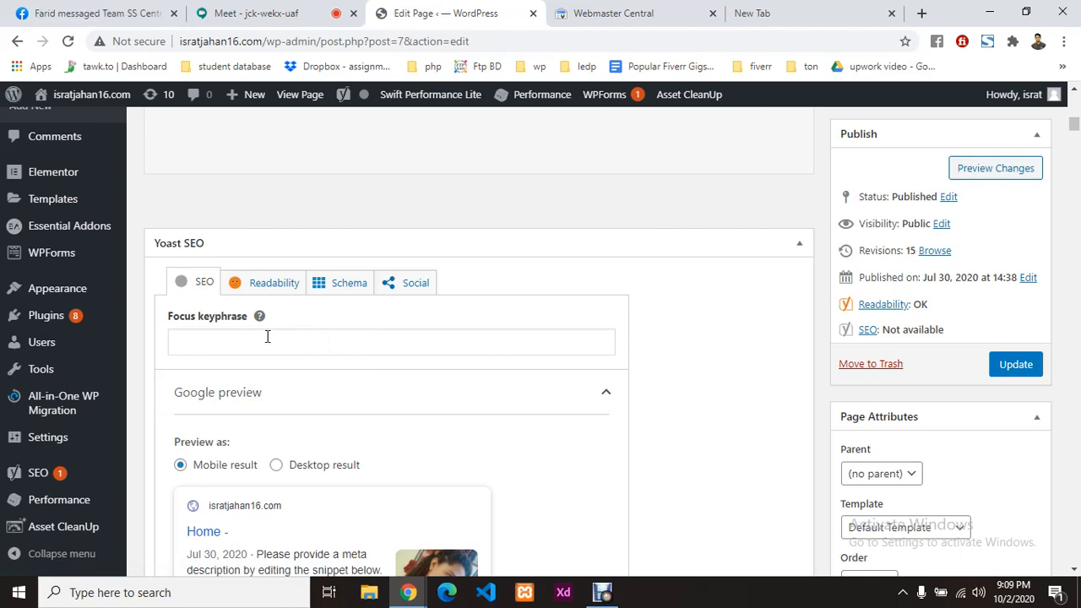
Step: Open Visit Site in a new tab and switch to the live home page
mouse_move(87, 100)
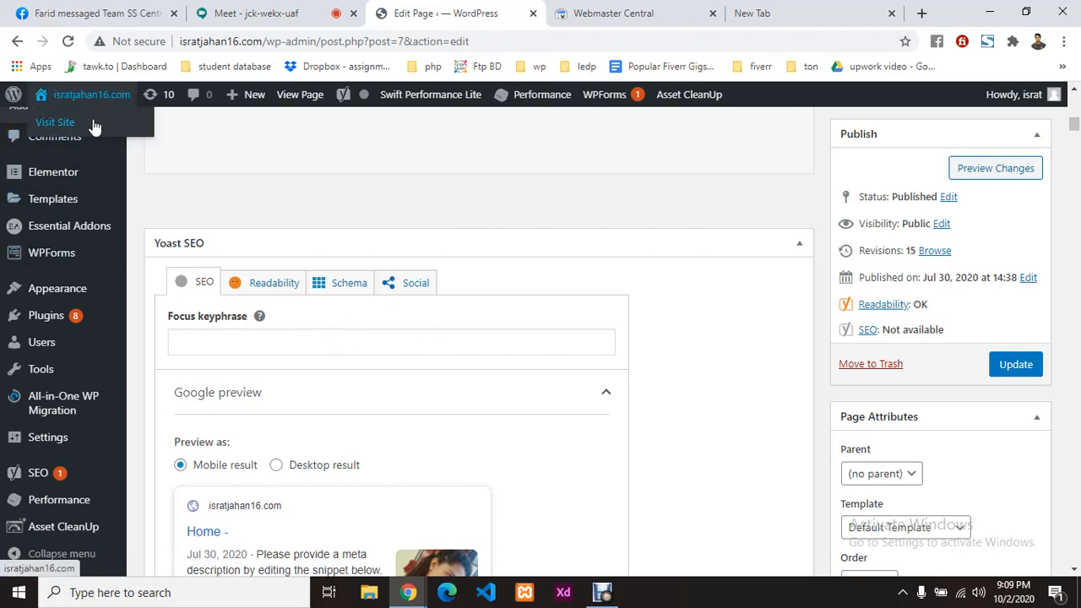
right_click(94, 125)
left_click(110, 132)
left_click(555, 10)
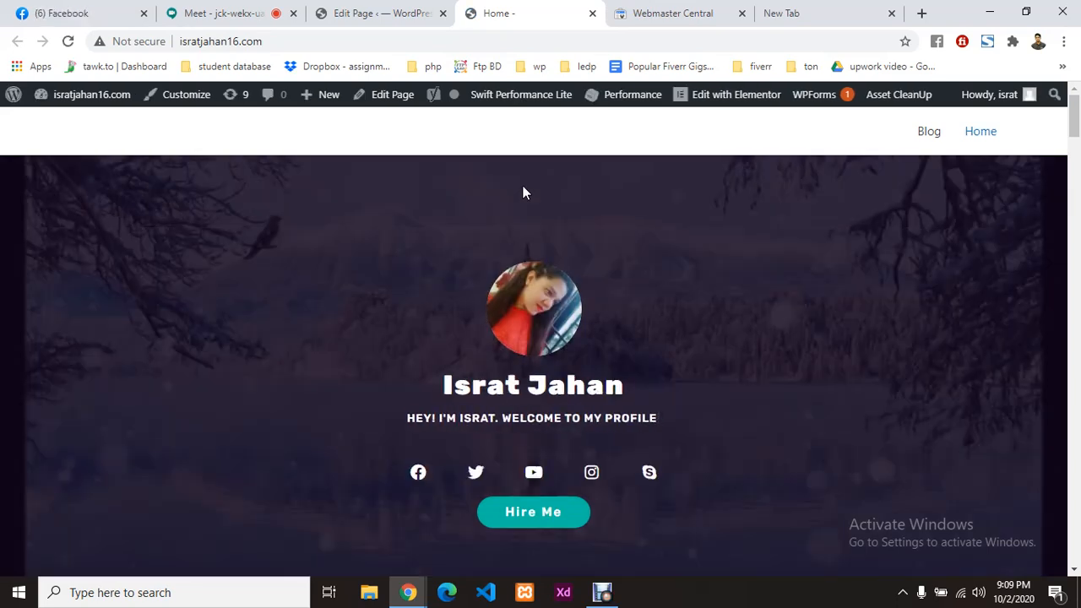
Step: Browse the live home page sections and name heading, then return to the Edit Page tab
scroll(533, 186, "down", 6)
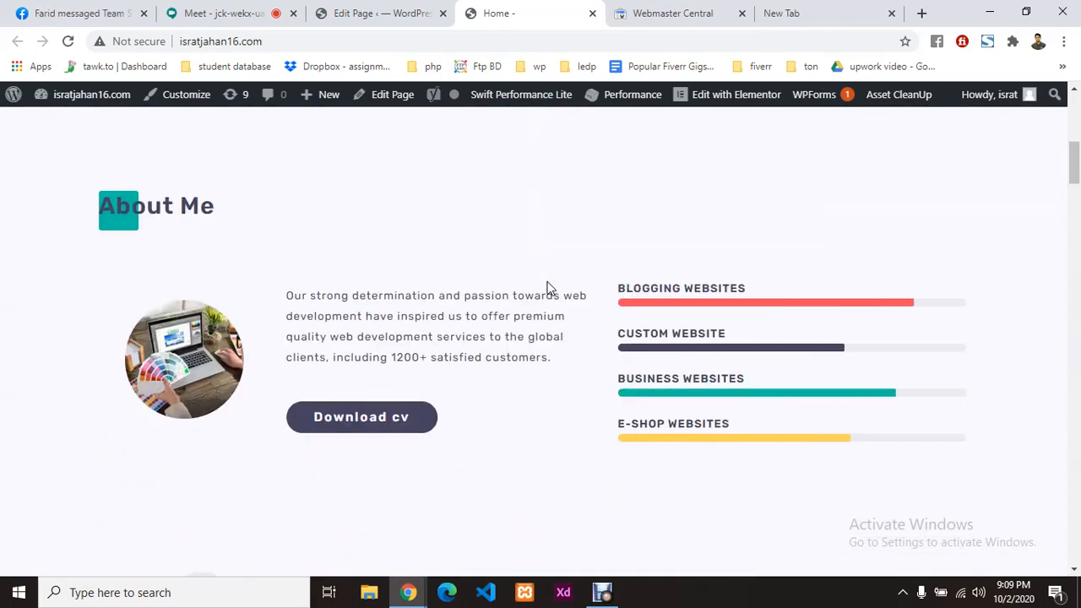
scroll(547, 289, "up", 5)
scroll(434, 278, "up", 1)
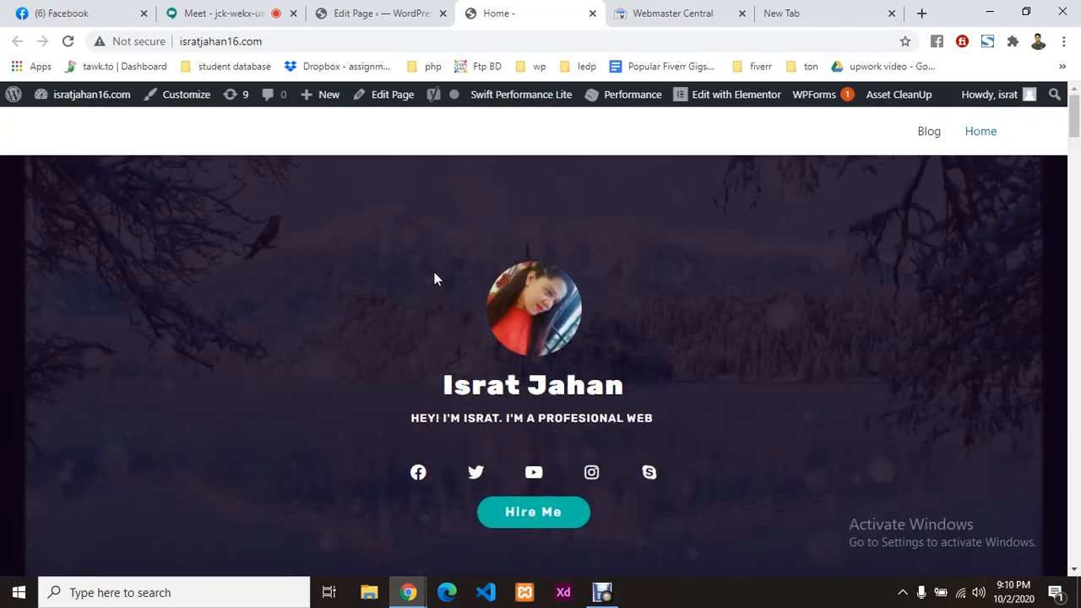
left_click_drag(441, 385, 653, 391)
key("ctrl+c")
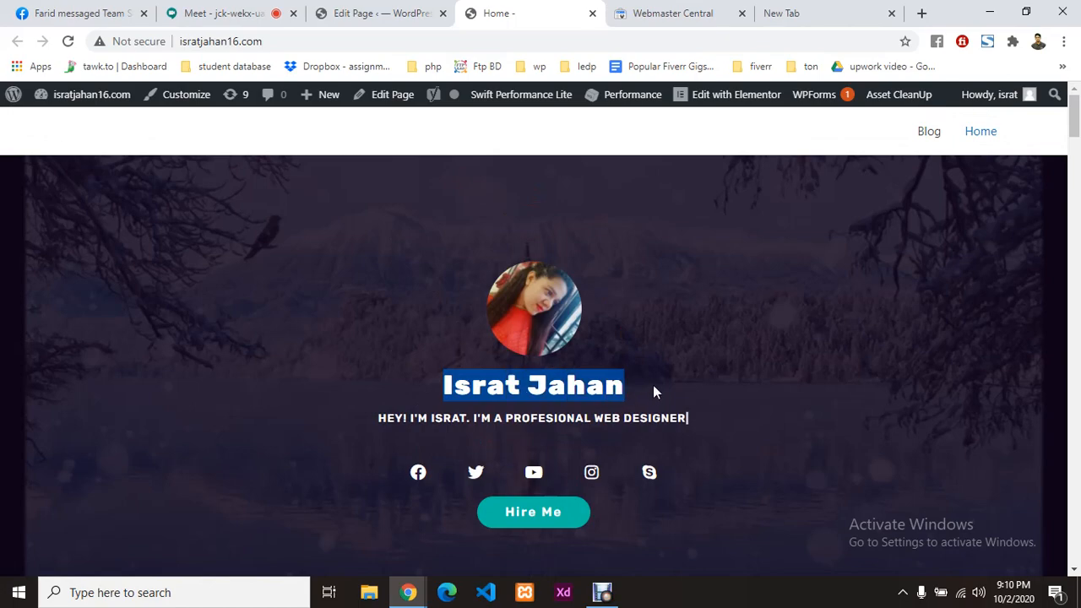
scroll(510, 351, "down", 12)
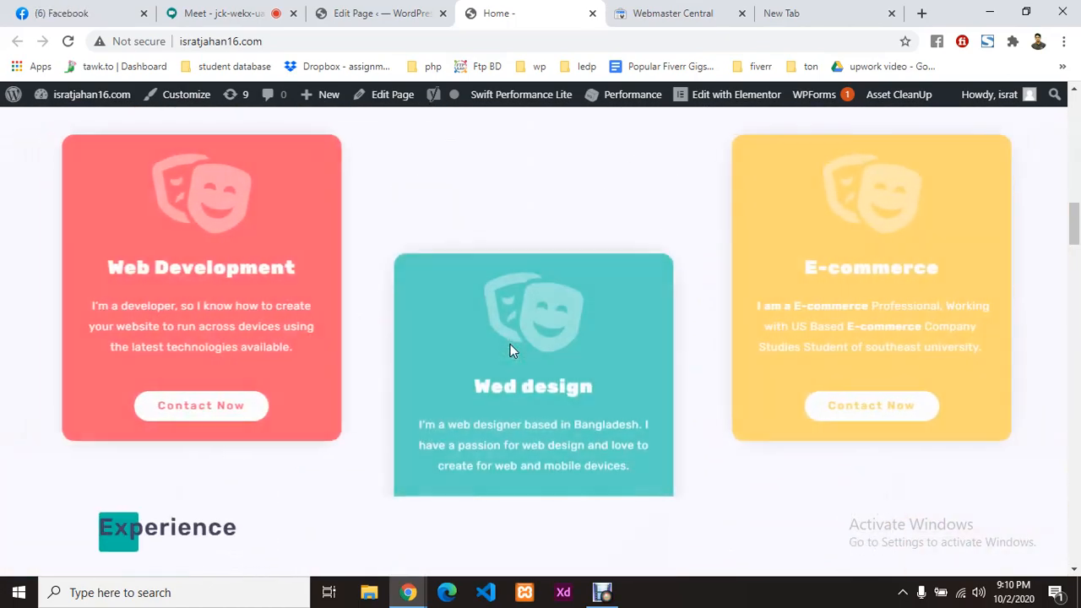
scroll(510, 344, "up", 10)
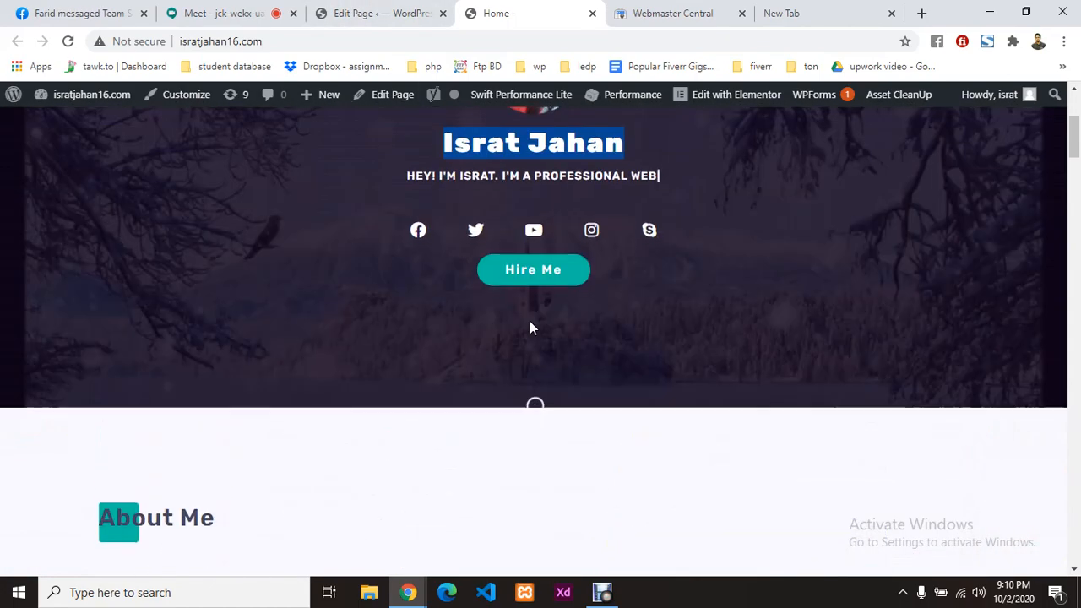
left_click(359, 11)
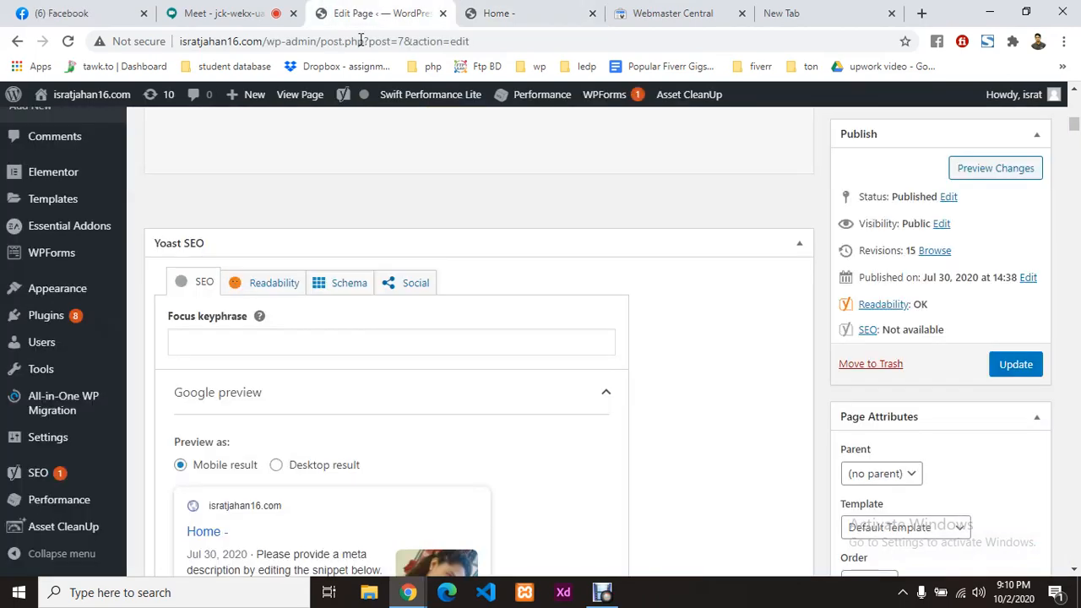
Step: Paste the site owner's name as the Home page's Yoast focus keyphrase
left_click(314, 335)
key("ctrl+v")
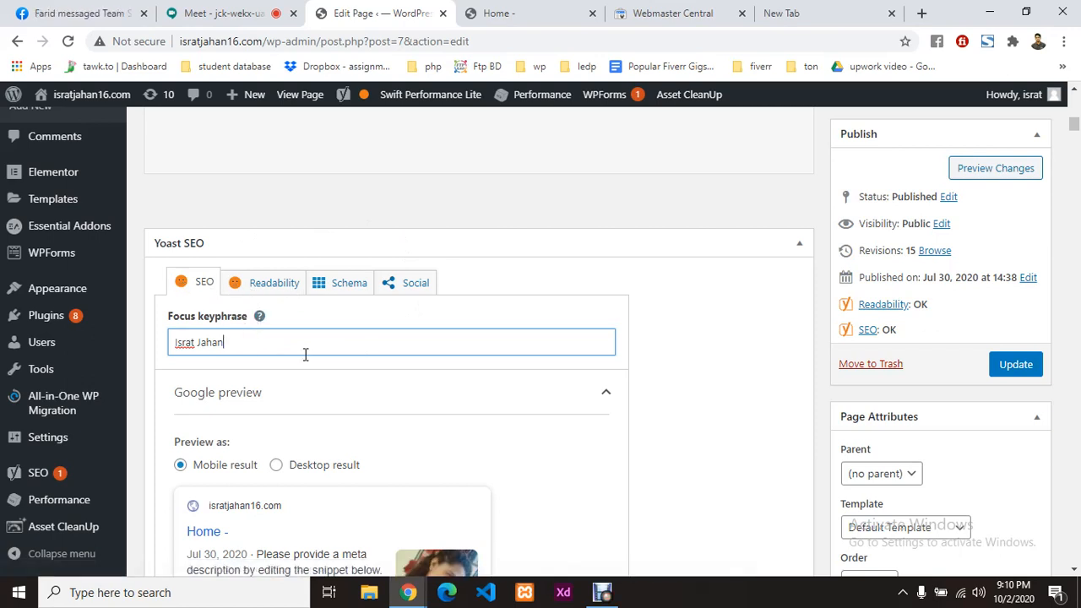
scroll(305, 354, "down", 1)
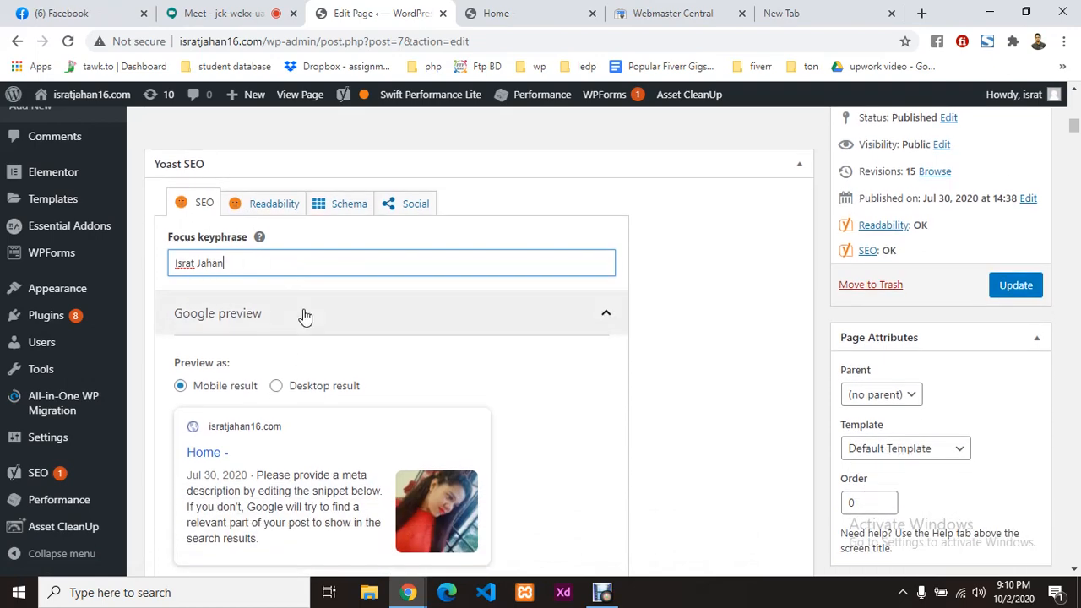
scroll(296, 316, "down", 2)
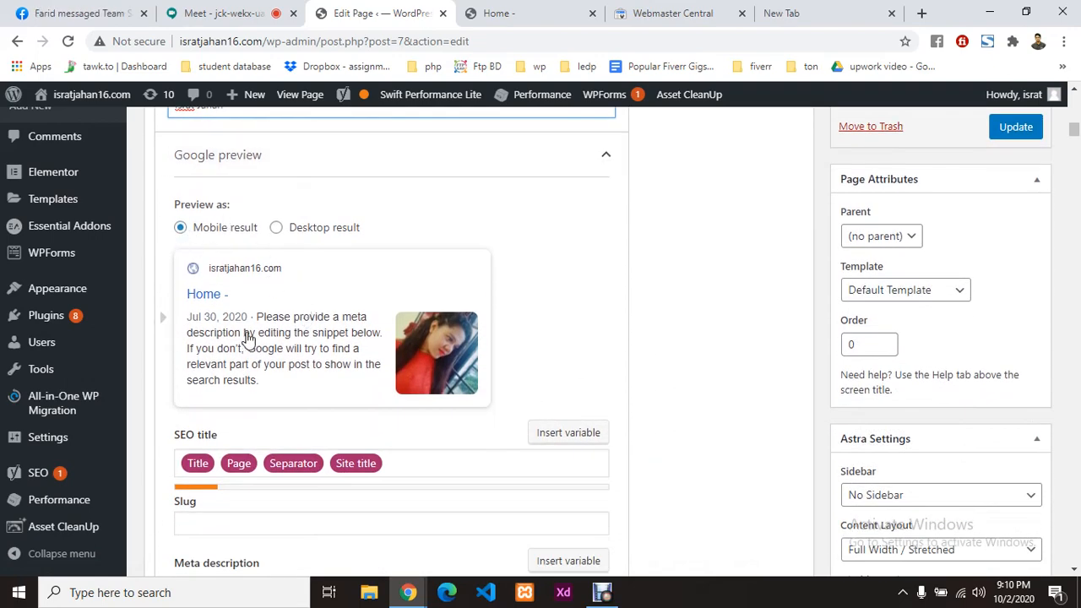
Step: Compare the Google preview as a desktop result and then as a mobile result
left_click(287, 230)
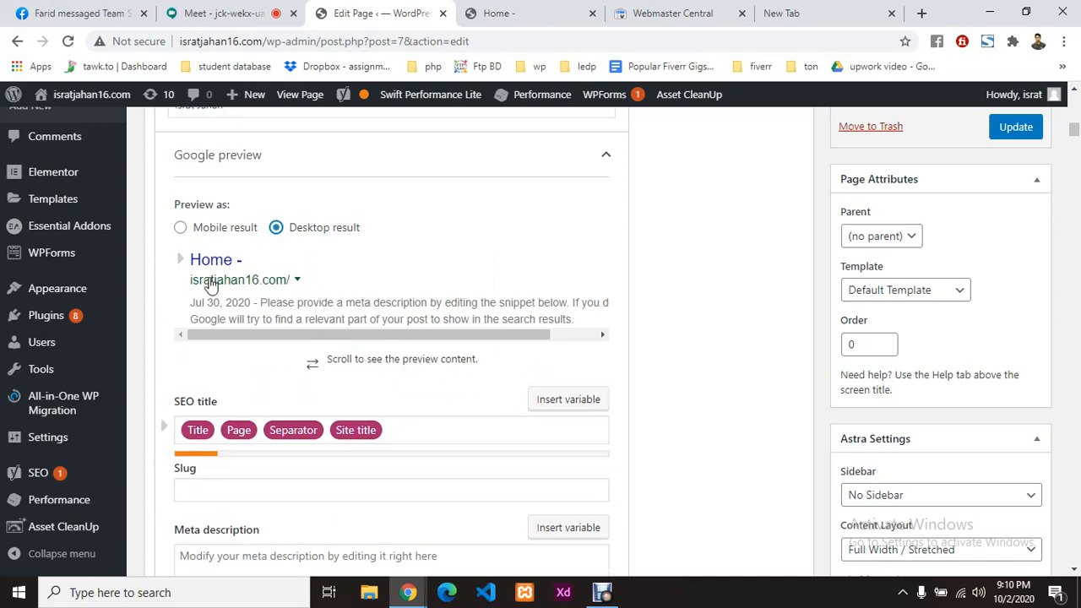
left_click(184, 230)
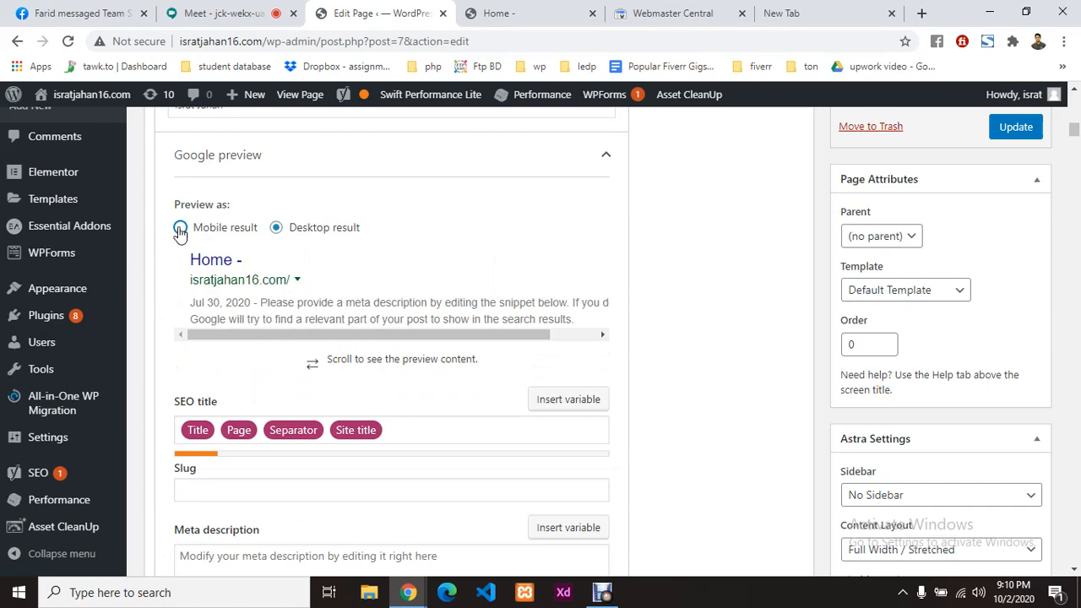
scroll(341, 283, "down", 2)
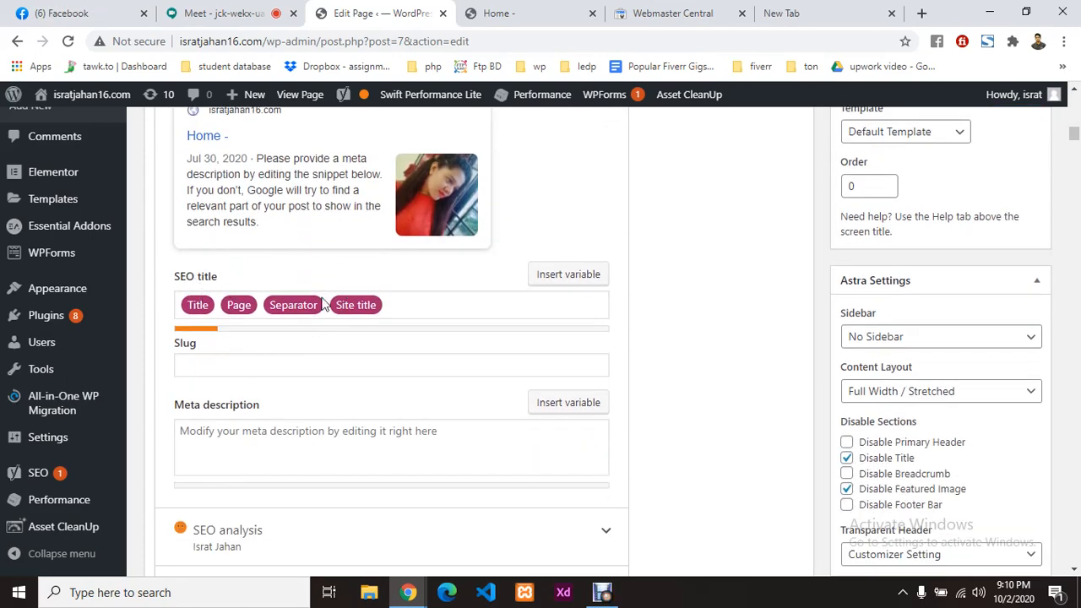
scroll(391, 309, "up", 1)
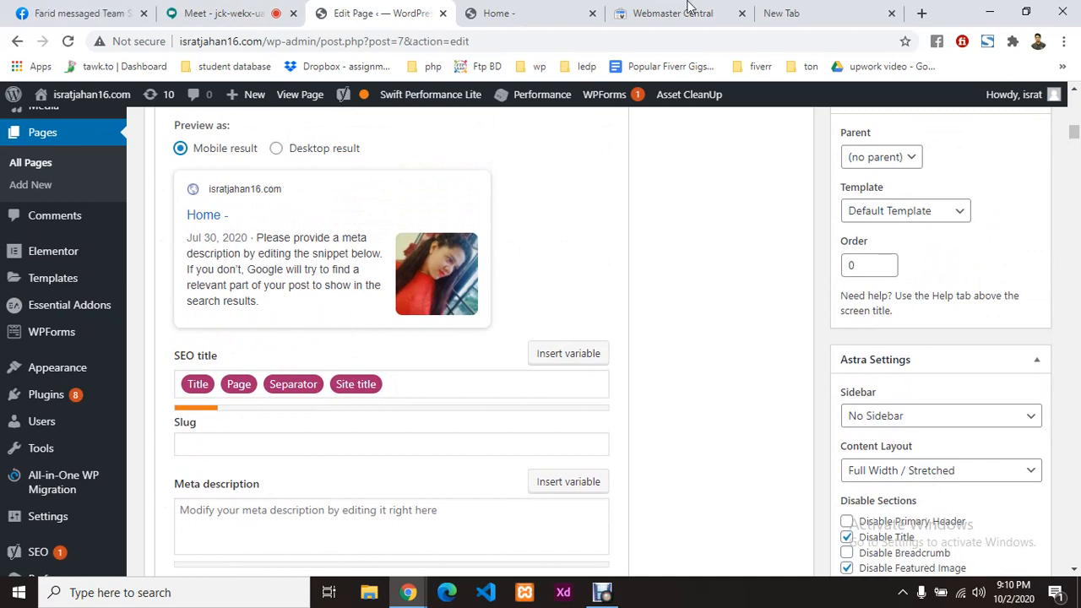
Step: Search Google for 'wordpress plugin' in the empty new tab
left_click(824, 10)
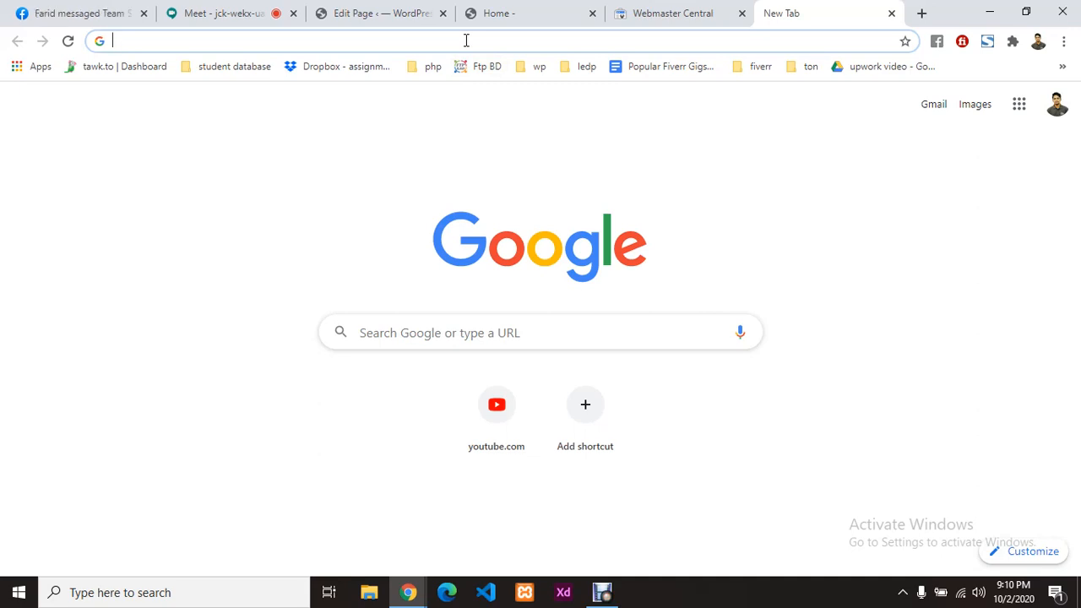
type("wo")
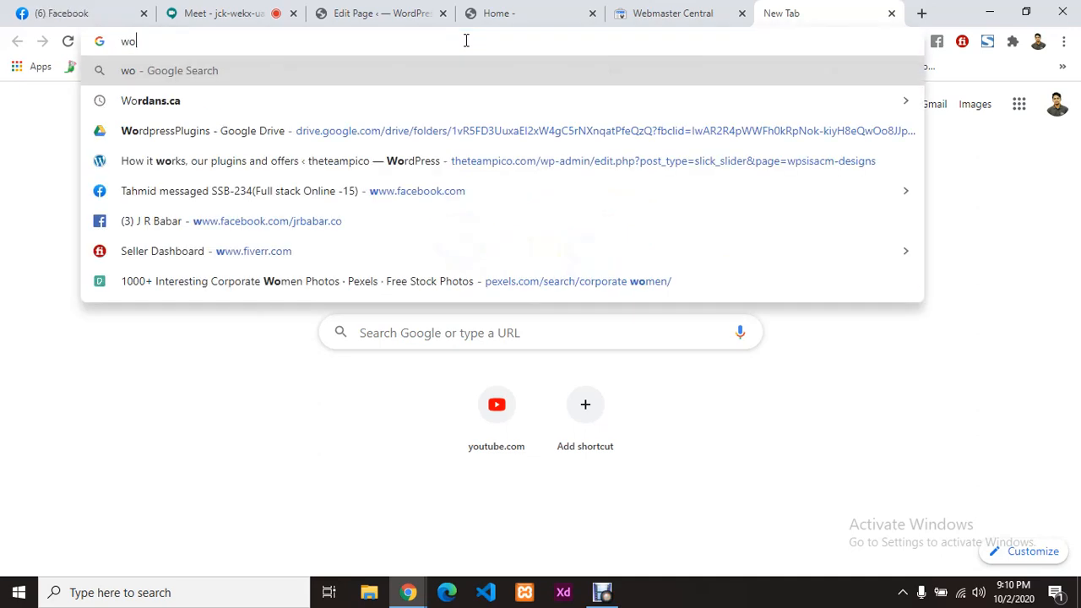
type("rdpress pugin")
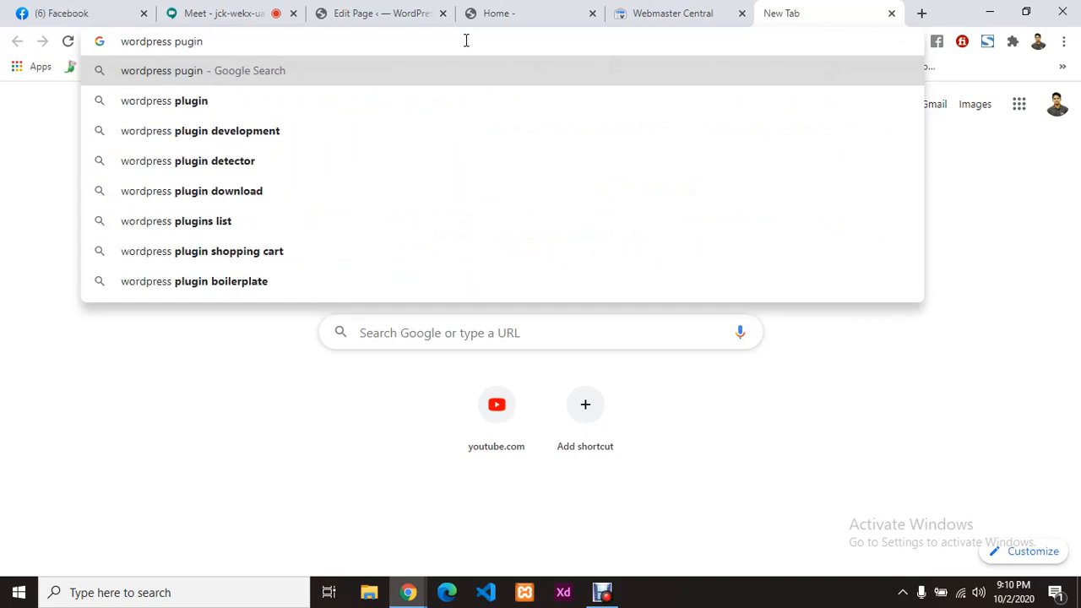
key("Down")
key("Return")
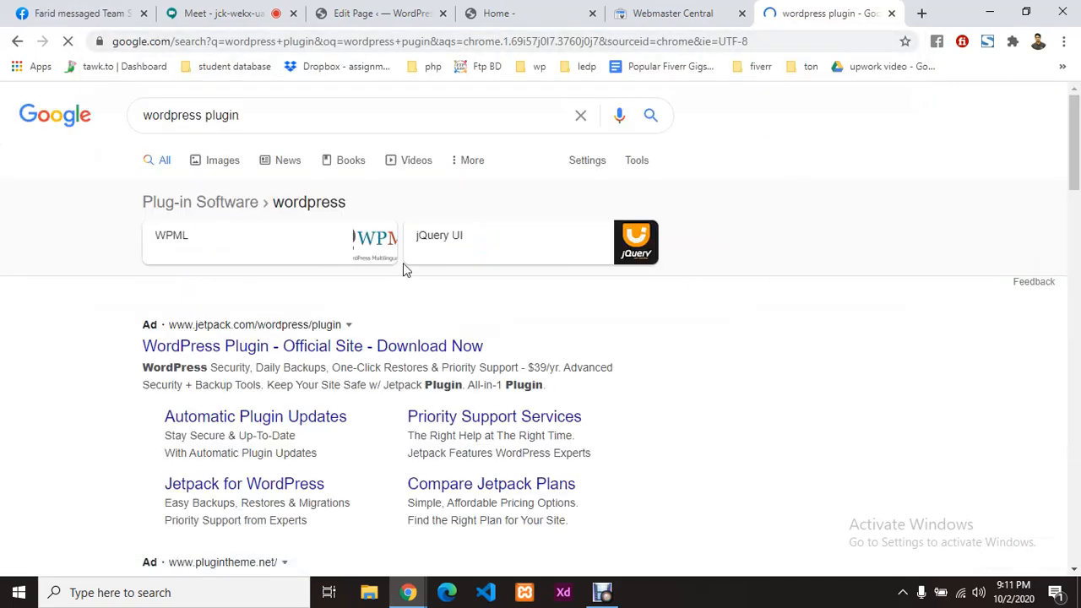
Step: Scroll through the wordpress plugin results, then go back to the Home page editor
scroll(403, 263, "down", 1)
scroll(402, 268, "down", 2)
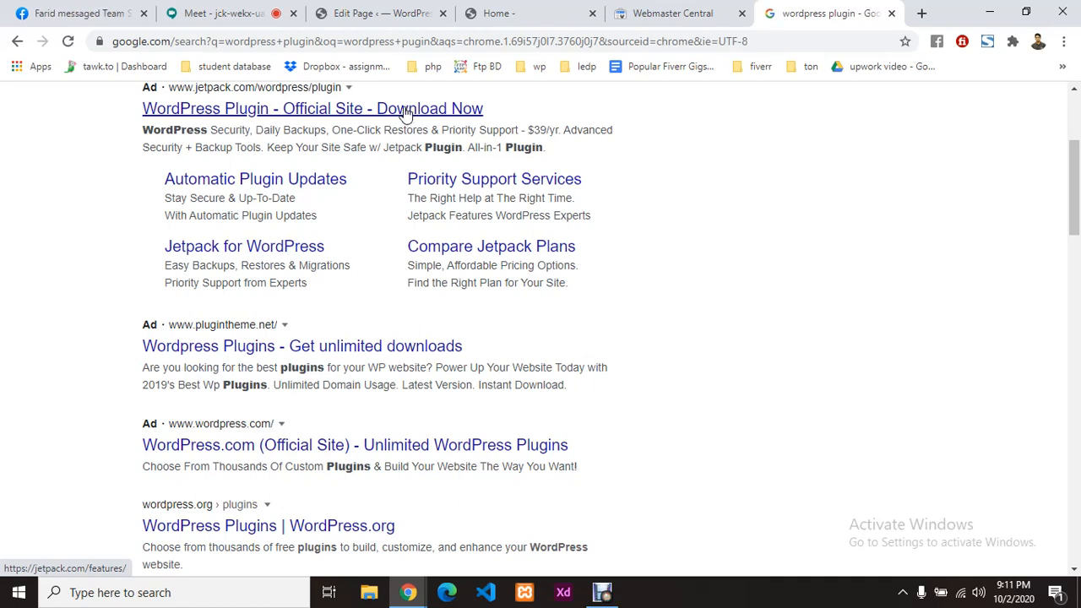
scroll(331, 355, "down", 3)
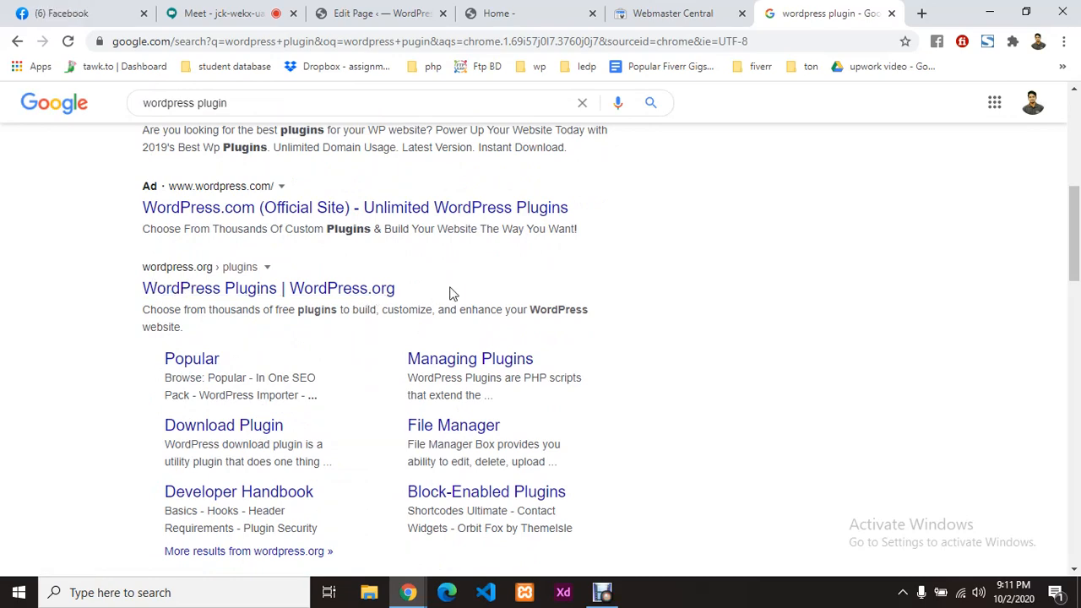
scroll(377, 292, "down", 7)
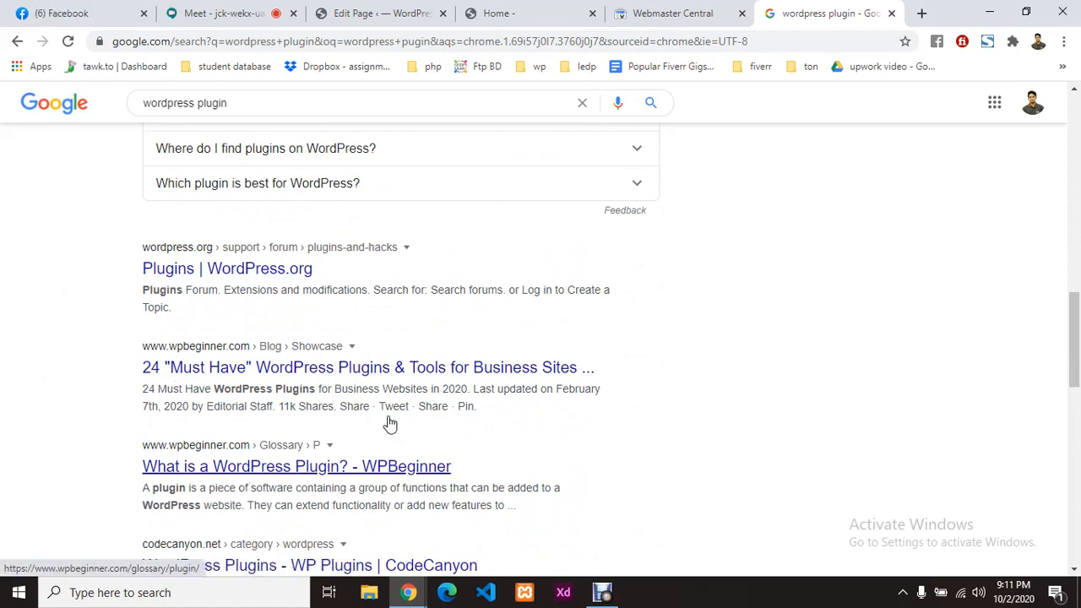
left_click(523, 12)
left_click(410, 10)
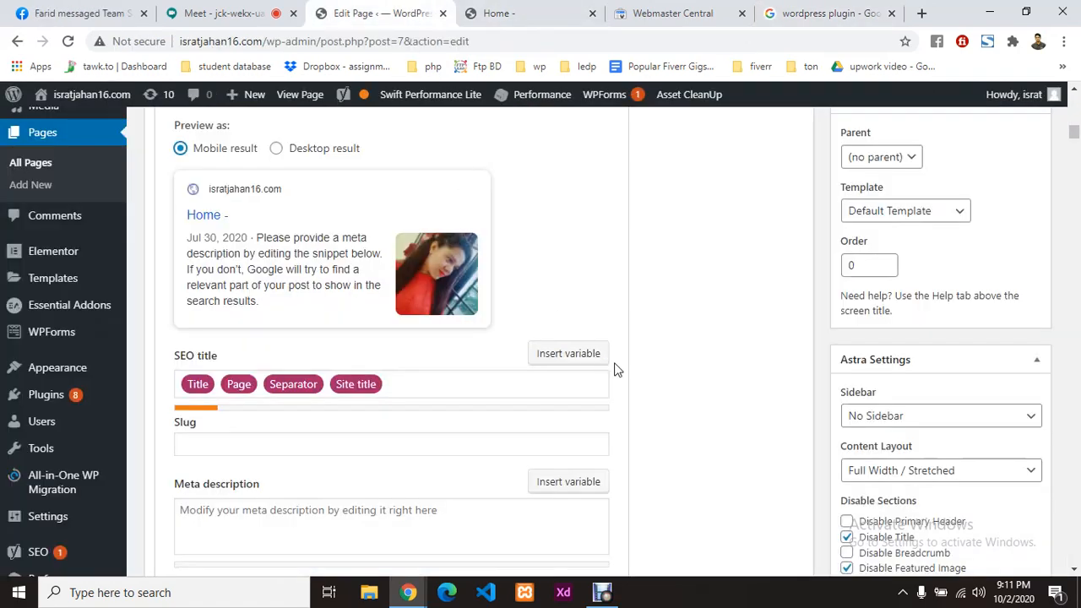
Step: Compare the SEO title variables (Title, Page, Separator, Site title) against the 'Home -' snippet preview
scroll(606, 368, "up", 2)
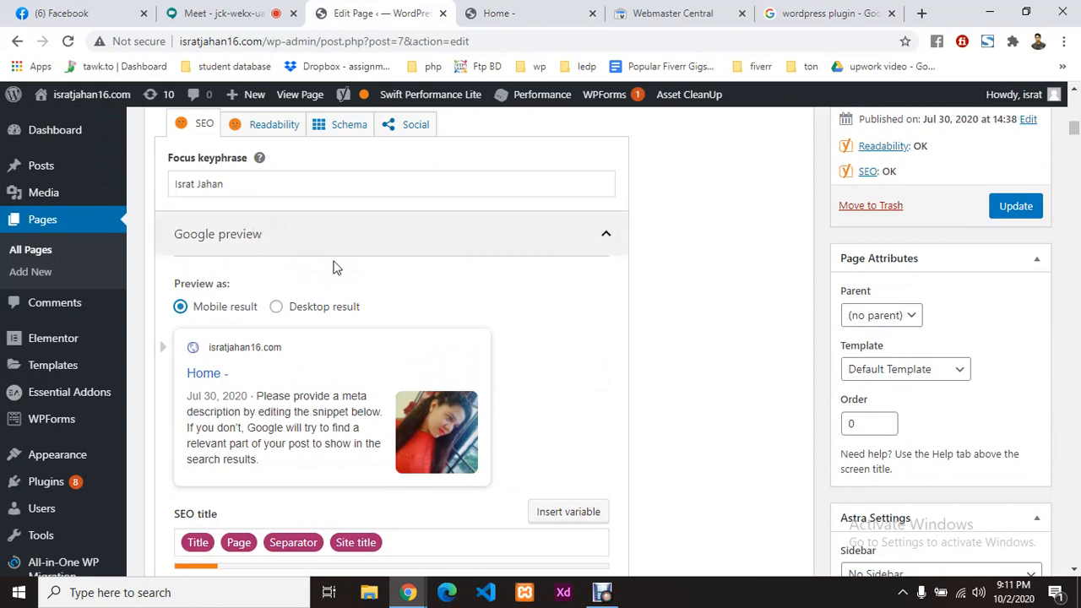
scroll(337, 269, "down", 3)
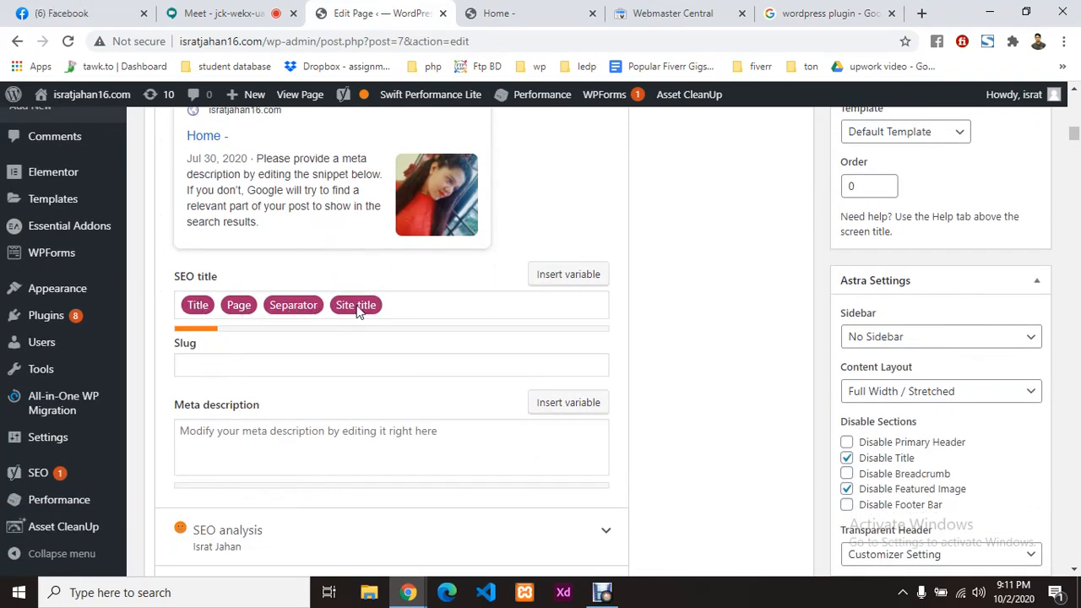
scroll(357, 309, "up", 2)
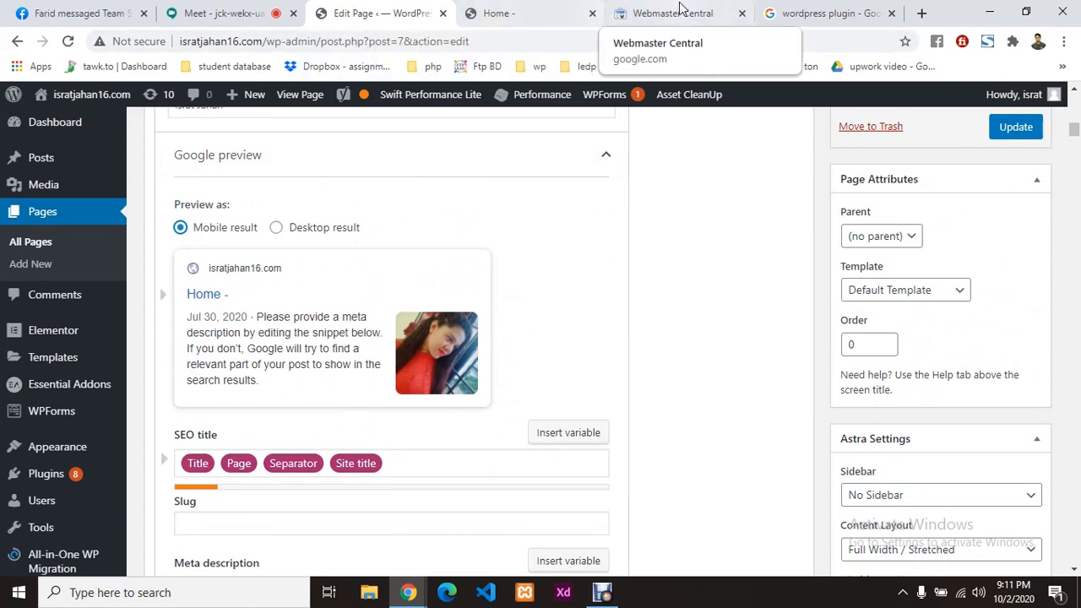
left_click(507, 10)
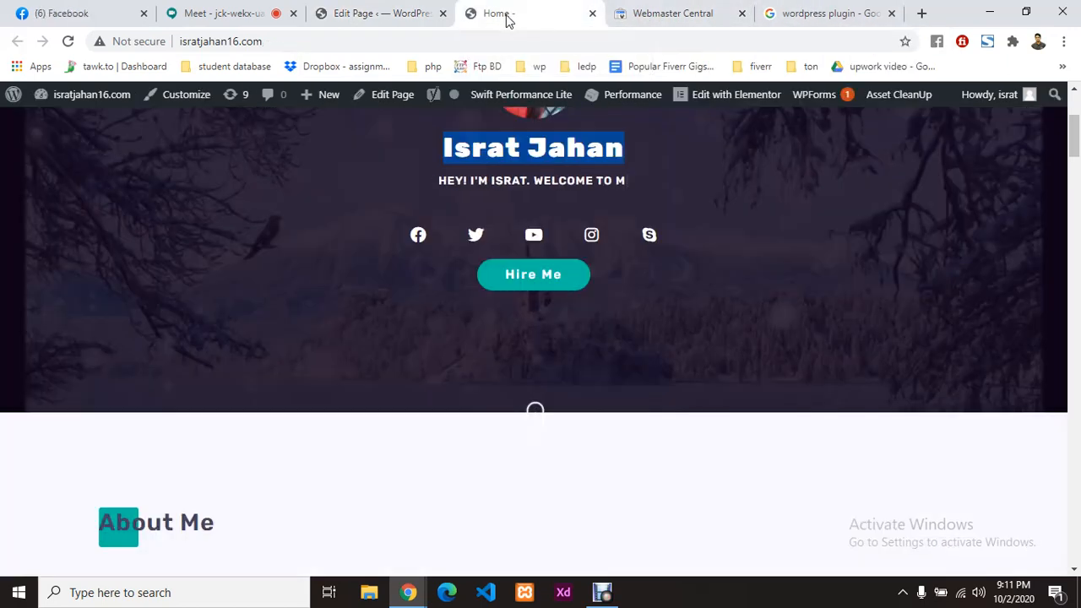
left_click(363, 13)
scroll(681, 364, "down", 2)
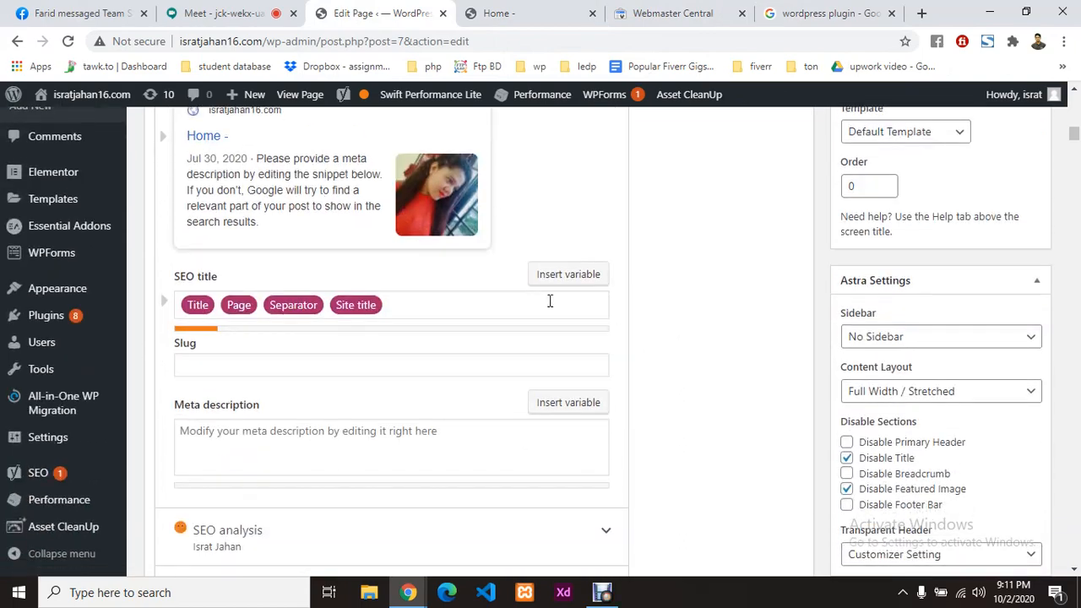
scroll(240, 308, "up", 5)
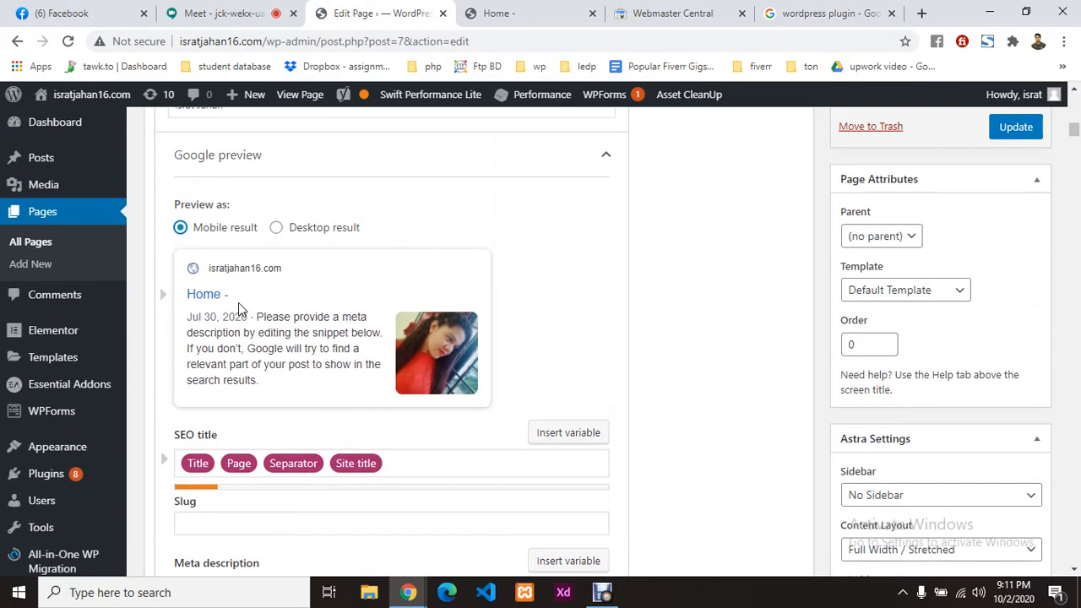
scroll(260, 386, "down", 3)
scroll(260, 386, "down", 3)
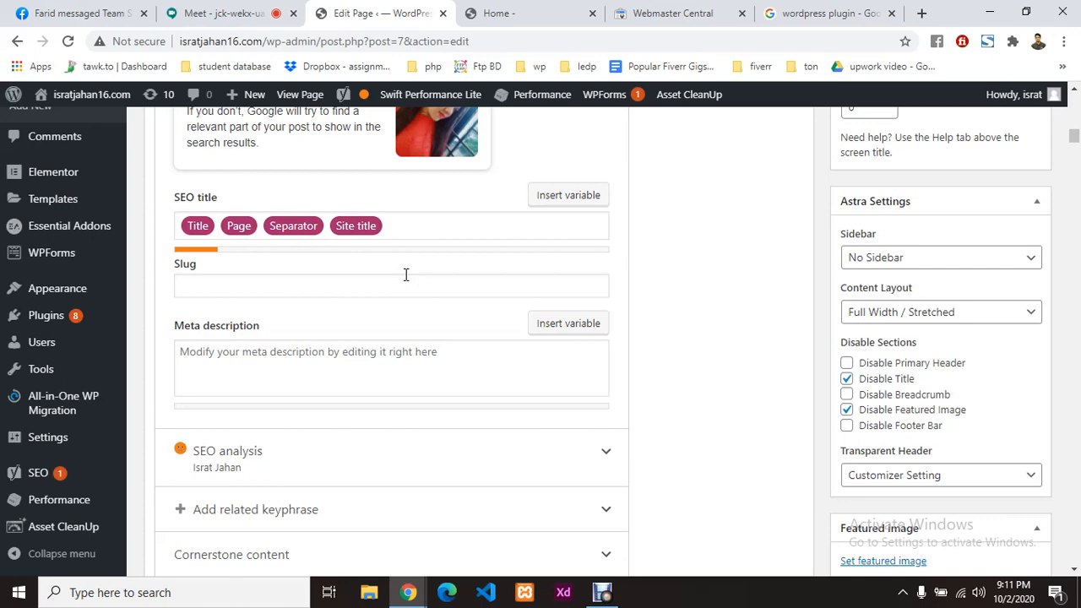
scroll(446, 222, "up", 2)
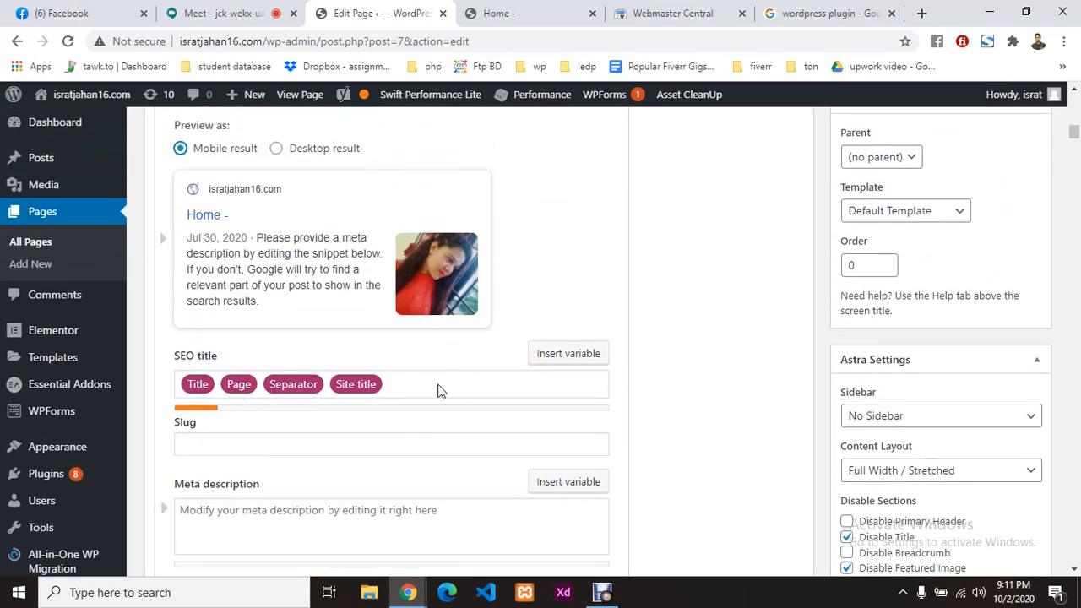
Step: Append a Tagline variable to the end of the Home page's Yoast SEO title
left_click(568, 358)
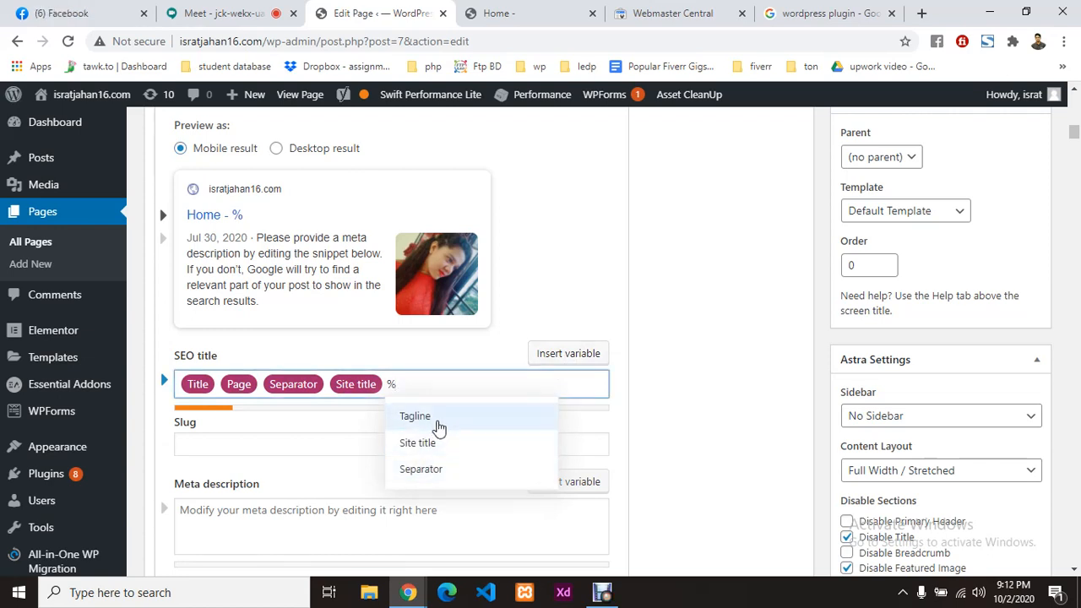
left_click(439, 426)
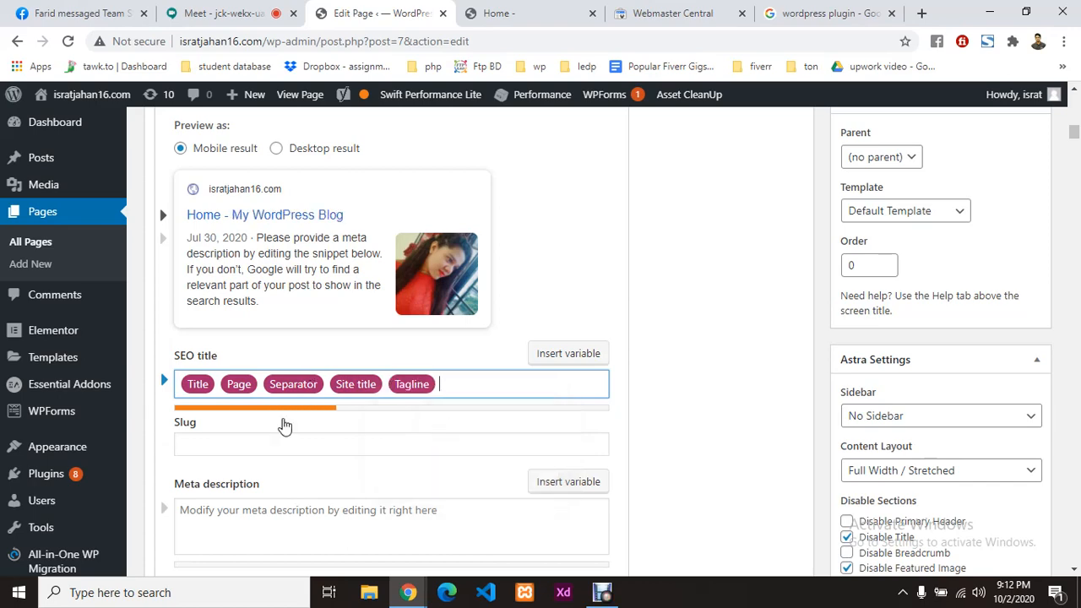
scroll(389, 320, "up", 3)
scroll(354, 304, "down", 2)
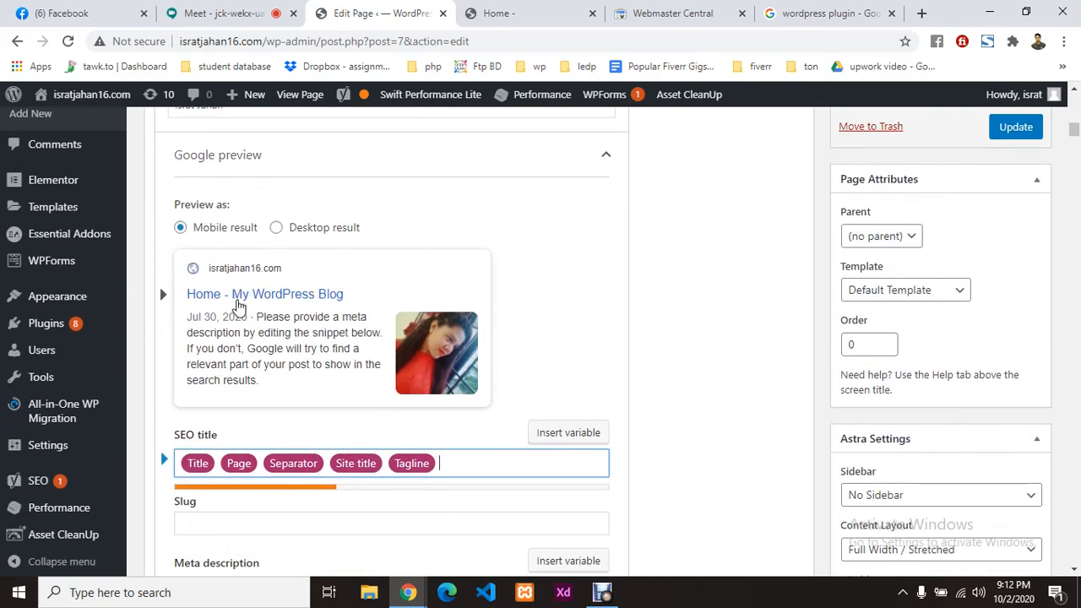
scroll(346, 322, "down", 2)
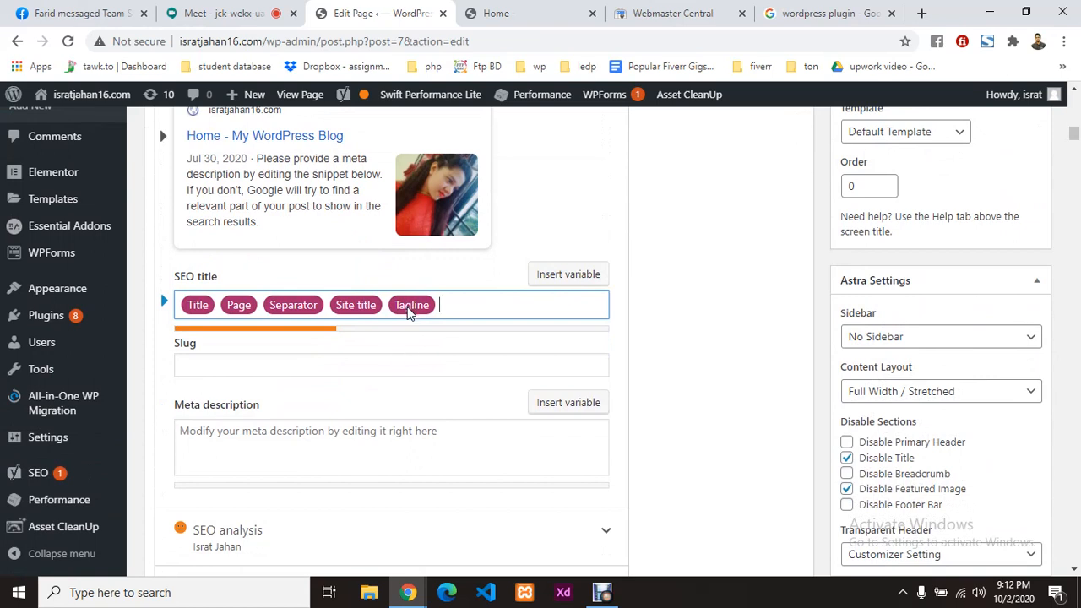
scroll(408, 313, "up", 1)
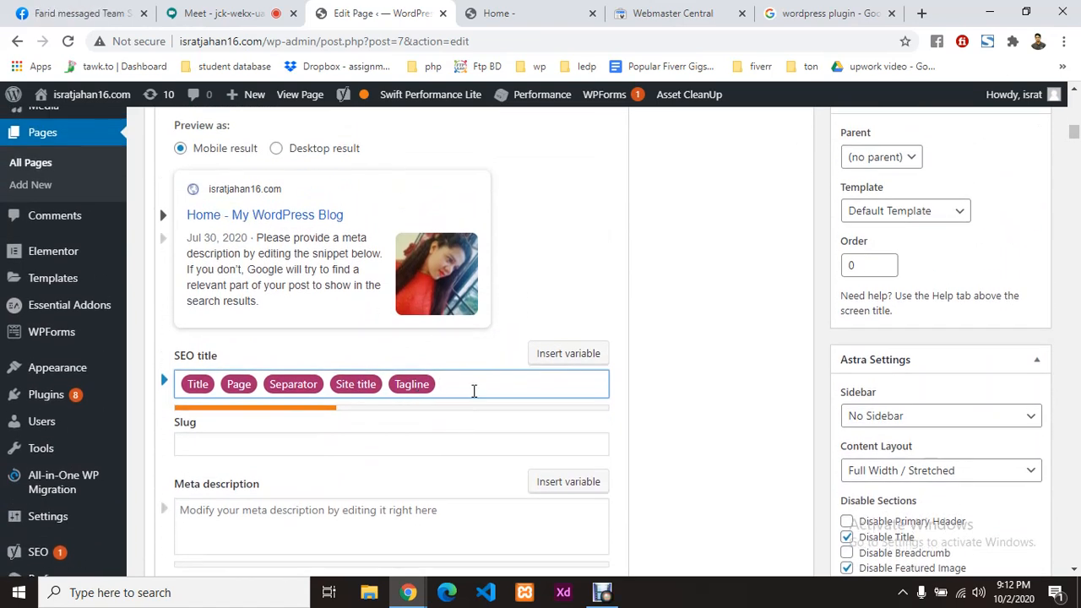
Step: Replace the trailing Site title and Tagline pills with a Tagline after the Separator
key("BackSpace")
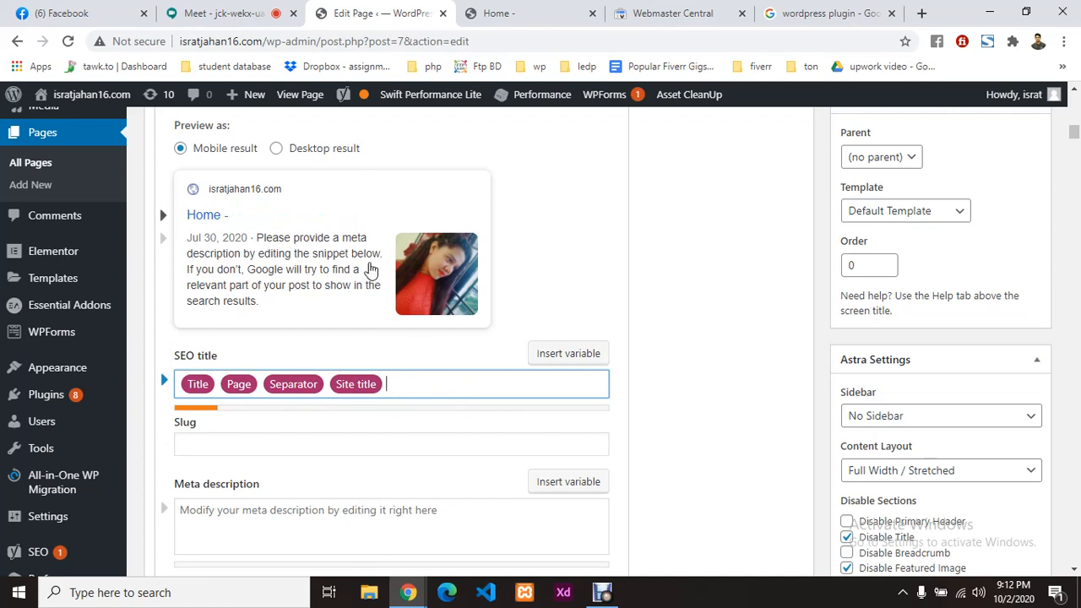
key("BackSpace")
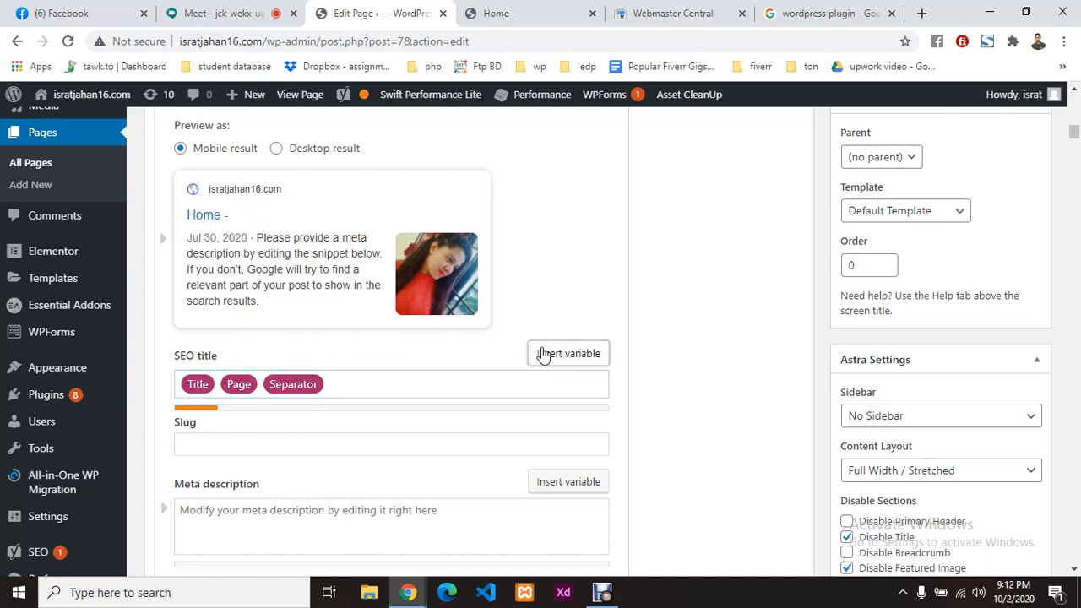
type("%")
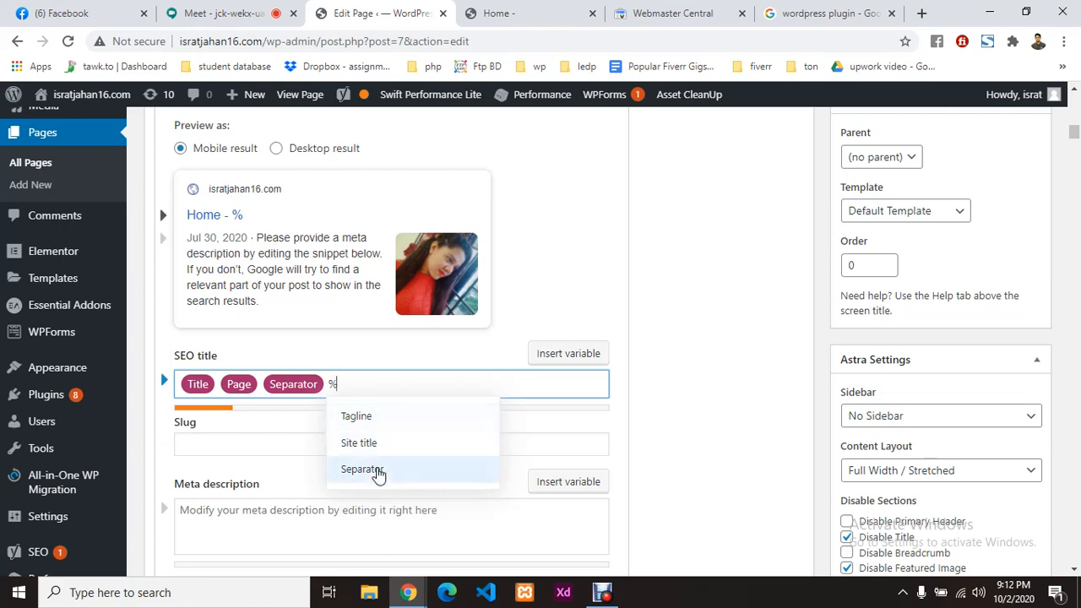
left_click(374, 417)
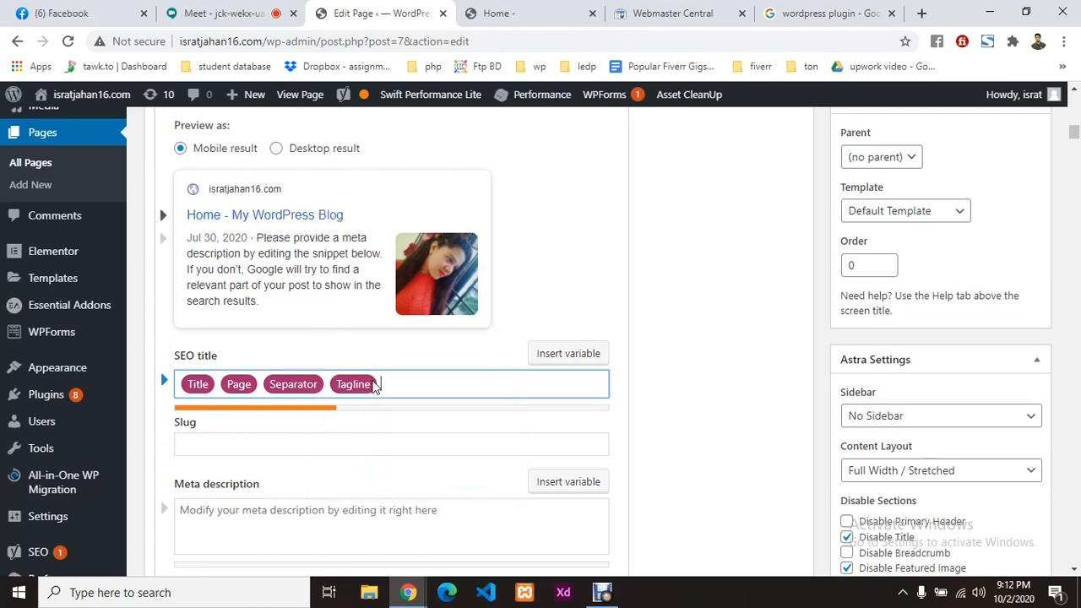
scroll(49, 409, "down", 1)
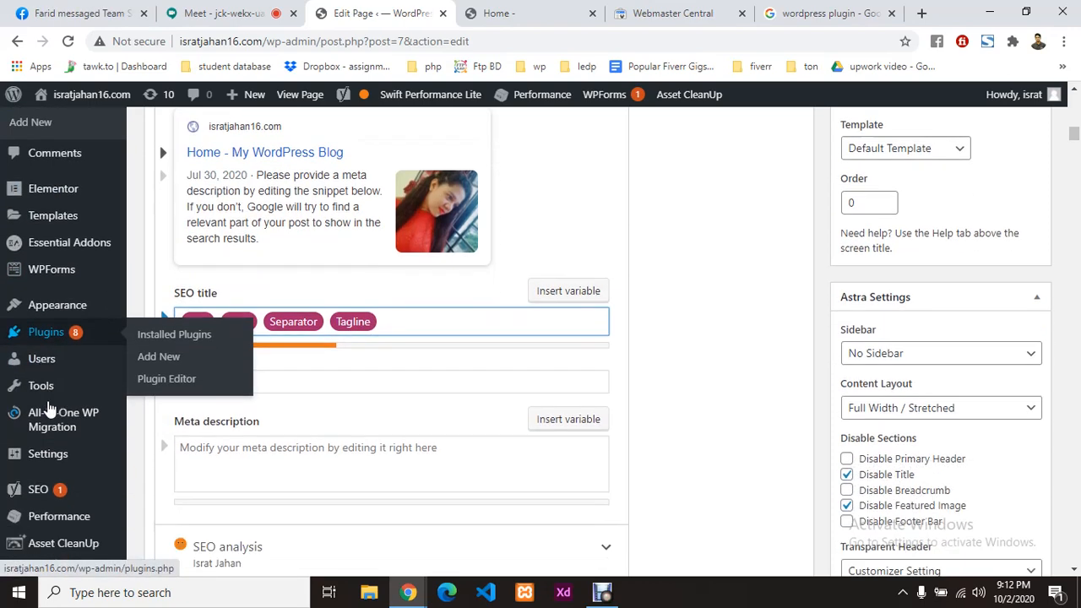
scroll(49, 409, "down", 1)
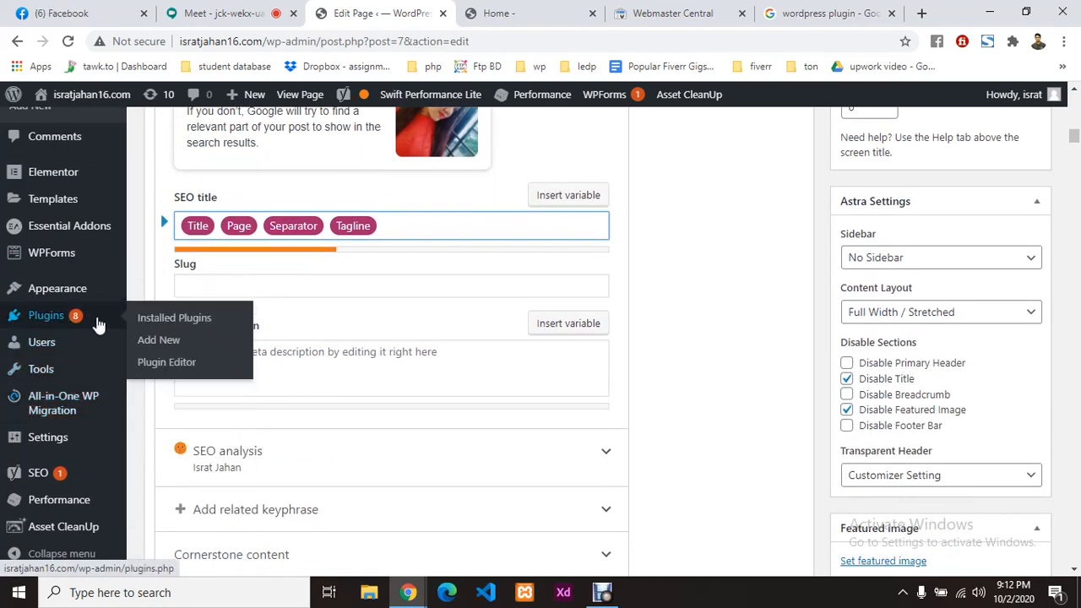
scroll(49, 381, "down", 1)
Step: Open General Settings in a new tab and look over the live homepage
mouse_move(65, 456)
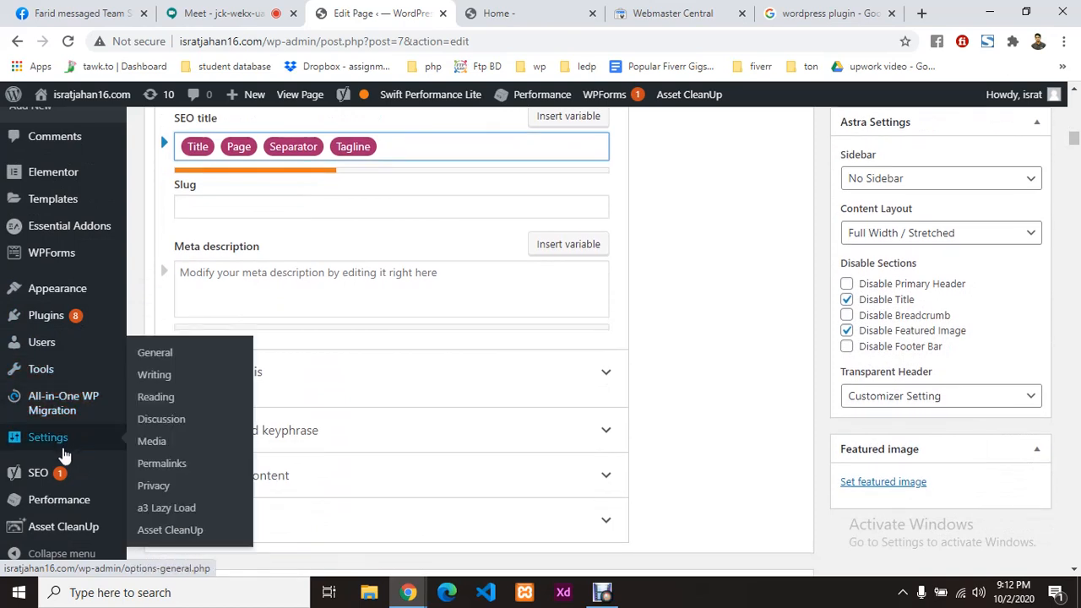
right_click(158, 354)
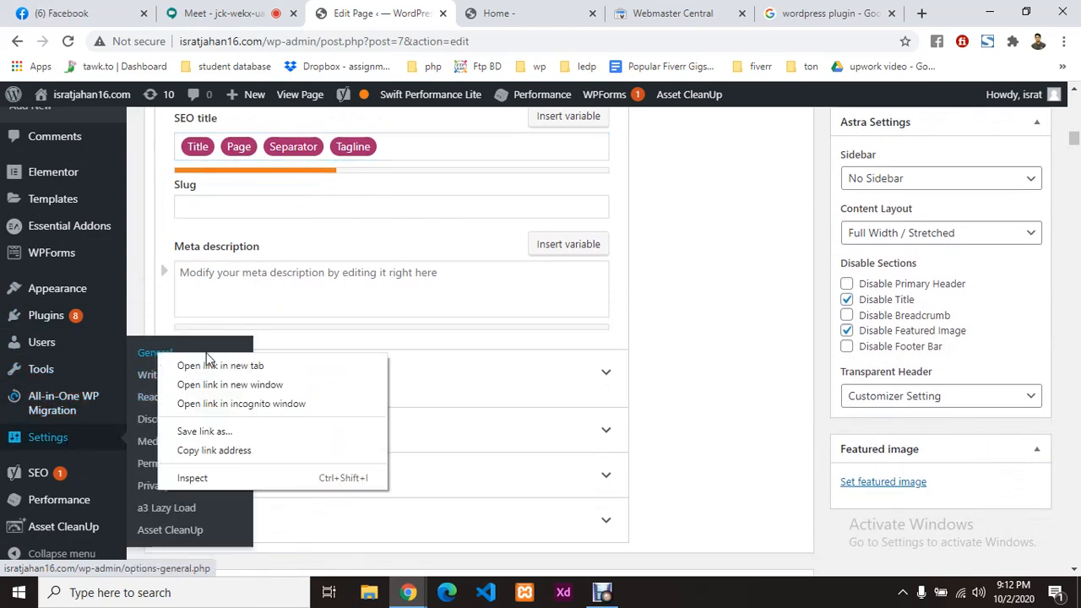
left_click(209, 363)
left_click(483, 10)
left_click(558, 10)
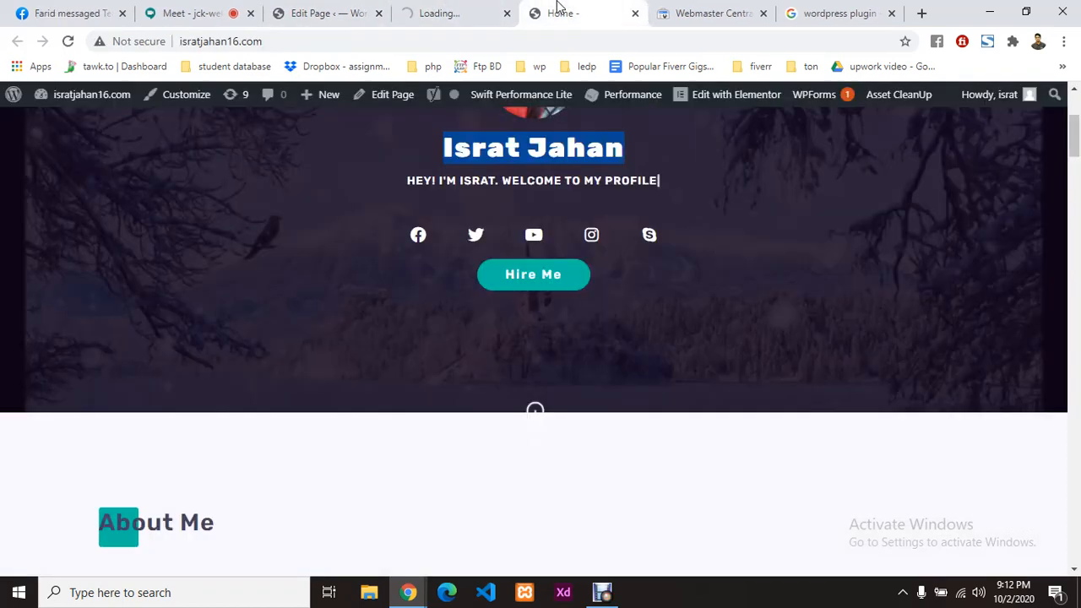
scroll(623, 395, "down", 2)
scroll(451, 323, "up", 3)
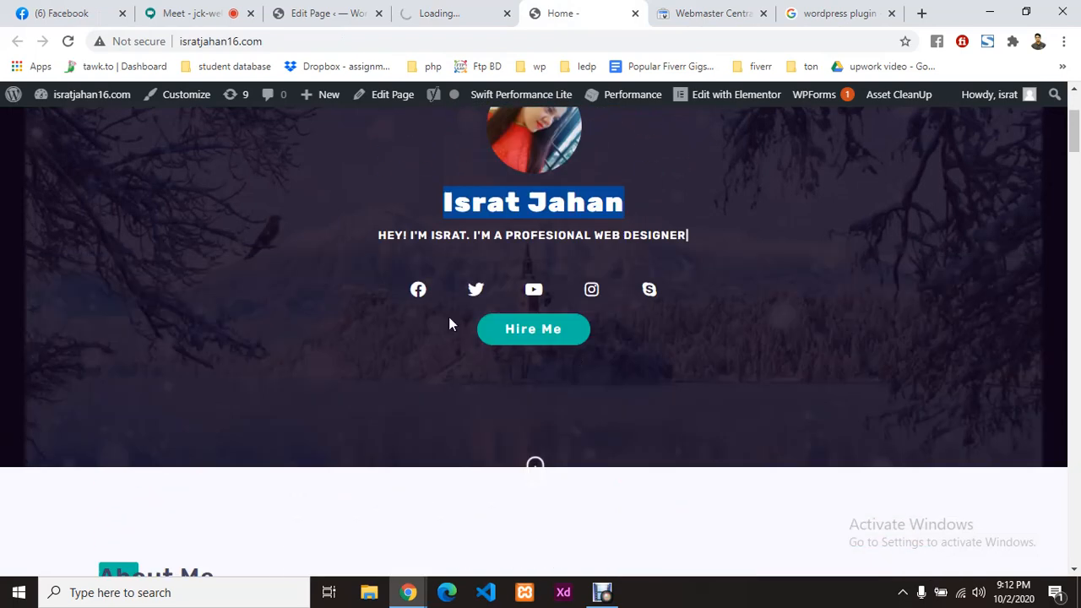
scroll(449, 317, "up", 1)
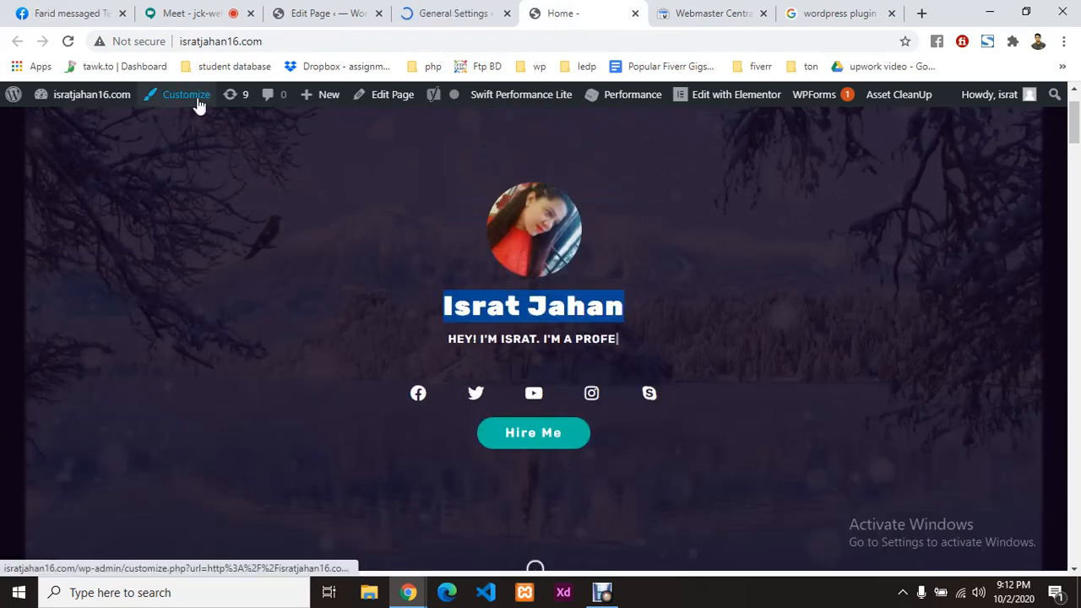
Step: Change the tagline to 'Professional Web Developer', fixing the misspelled word
left_click(434, 10)
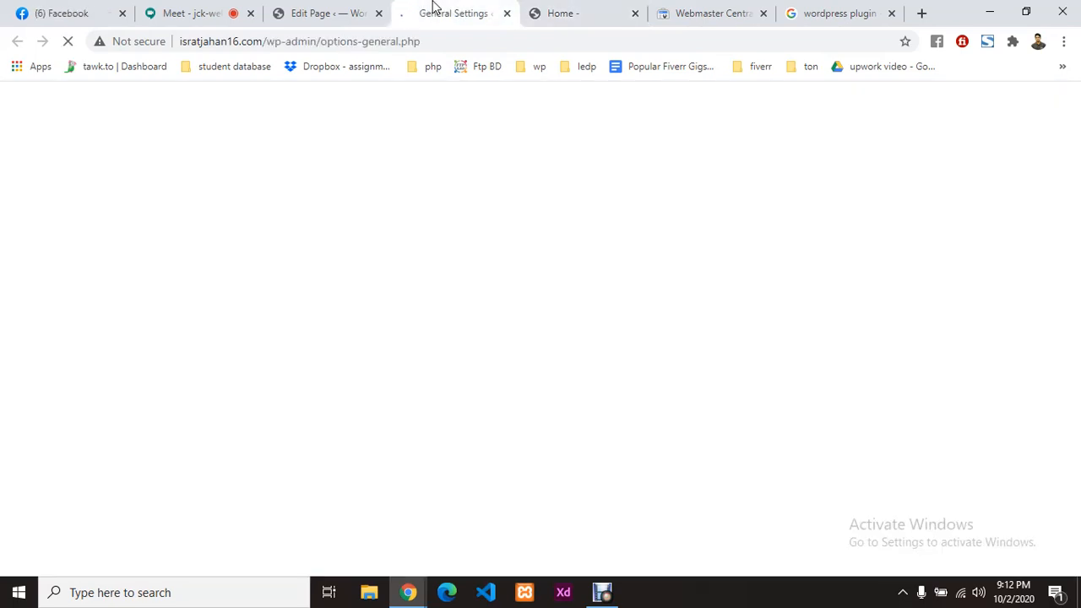
scroll(508, 373, "down", 7)
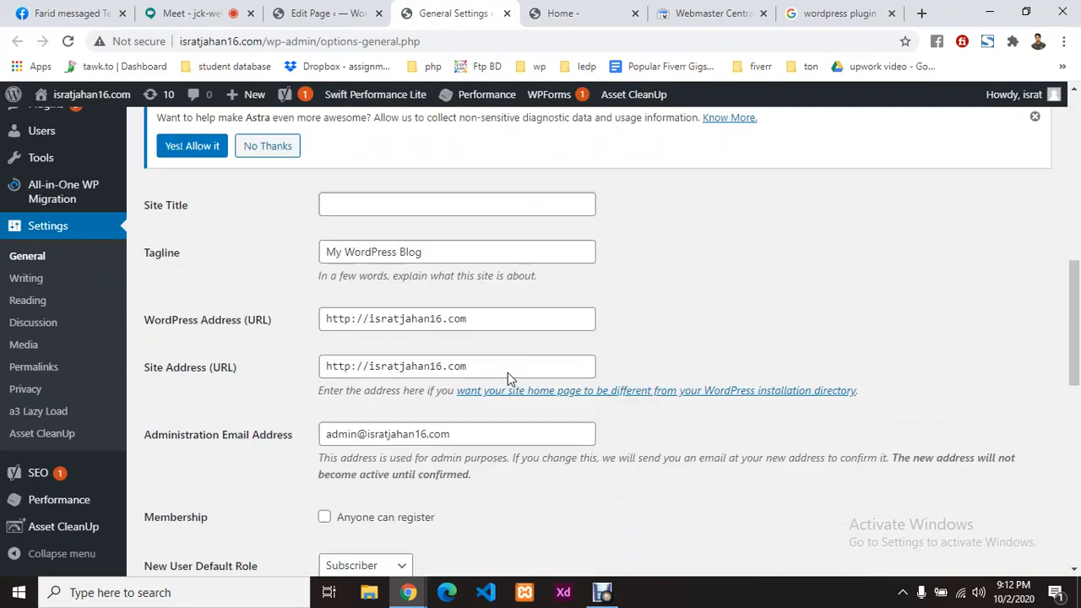
scroll(507, 373, "down", 1)
triple_click(436, 194)
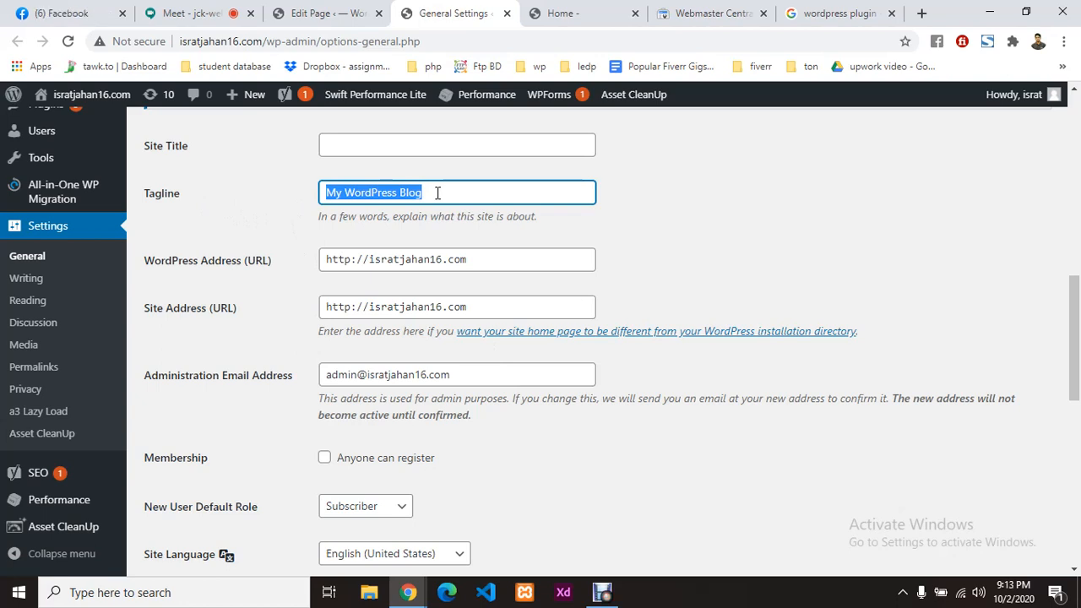
type("Professioanl Web Develop")
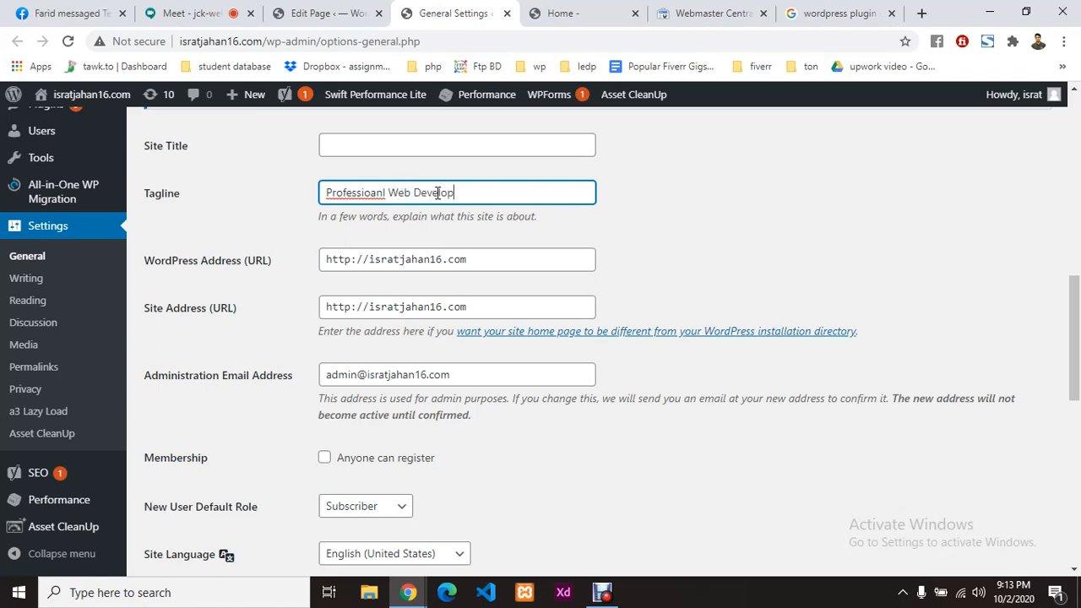
type("er")
double_click(374, 197)
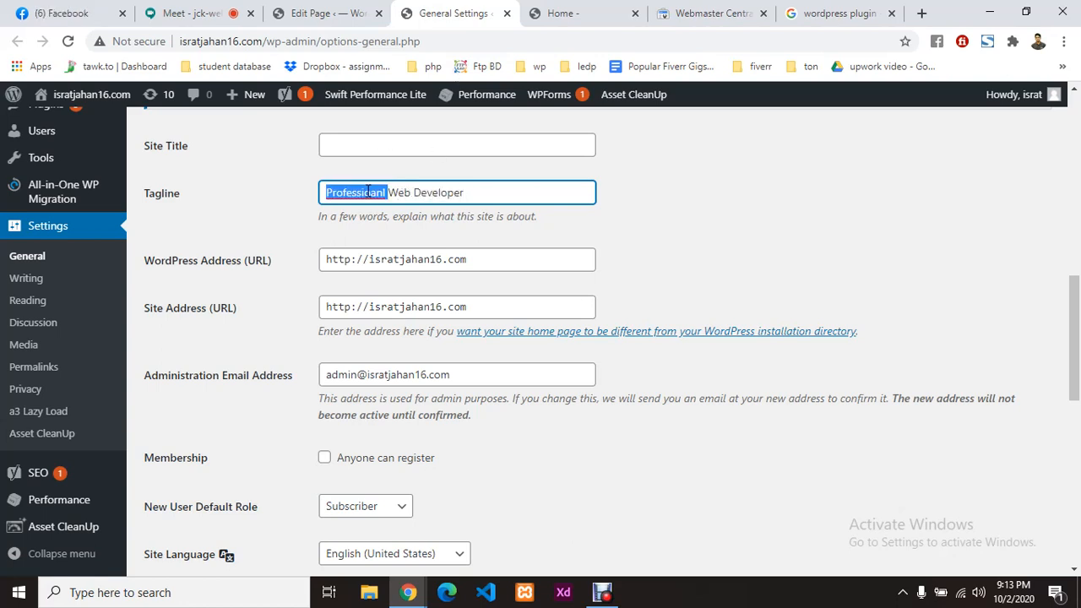
right_click(374, 196)
left_click(405, 205)
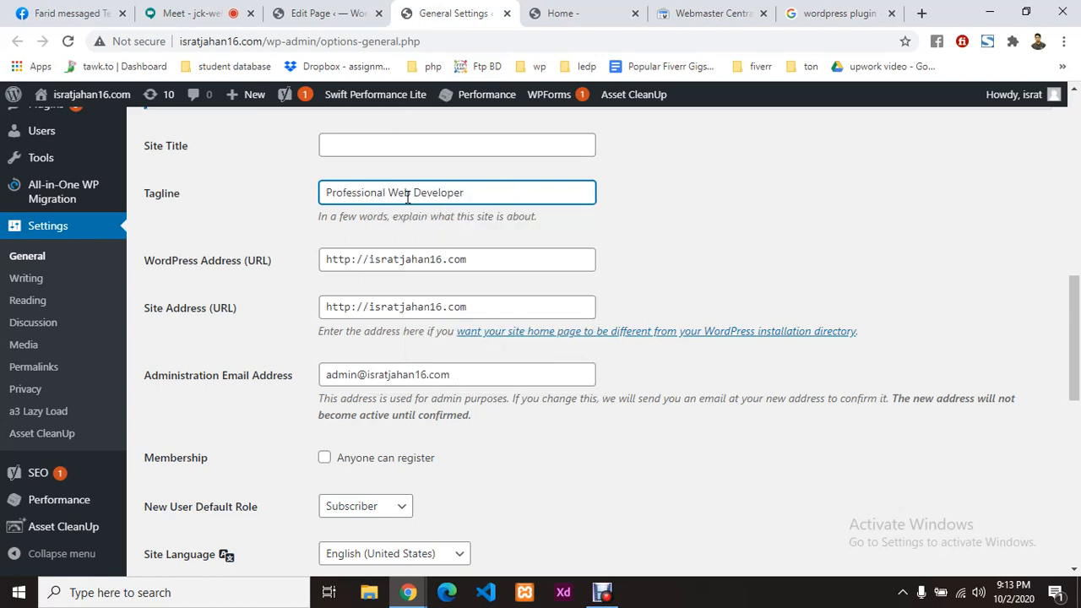
left_click(484, 192)
Step: Enter the owner's name as the Site Title and save the general settings
scroll(473, 203, "up", 1)
left_click(382, 226)
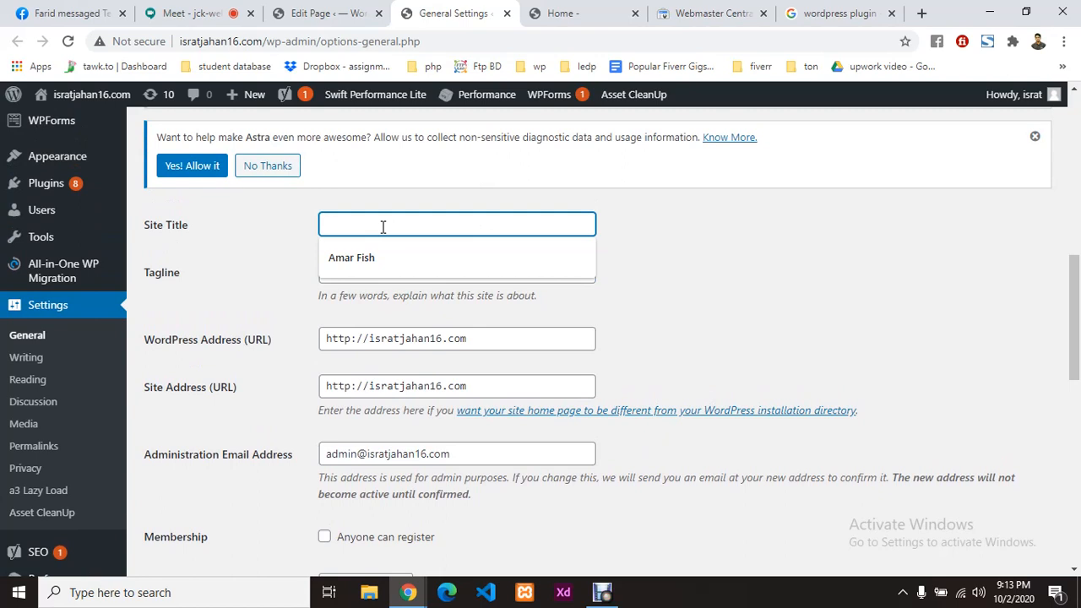
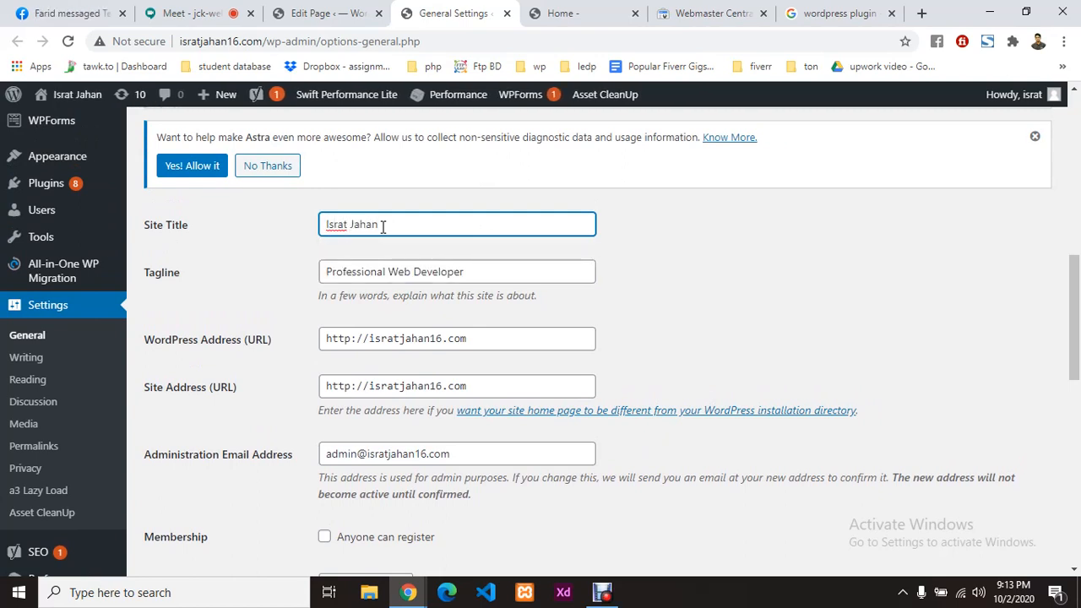
left_click(665, 245)
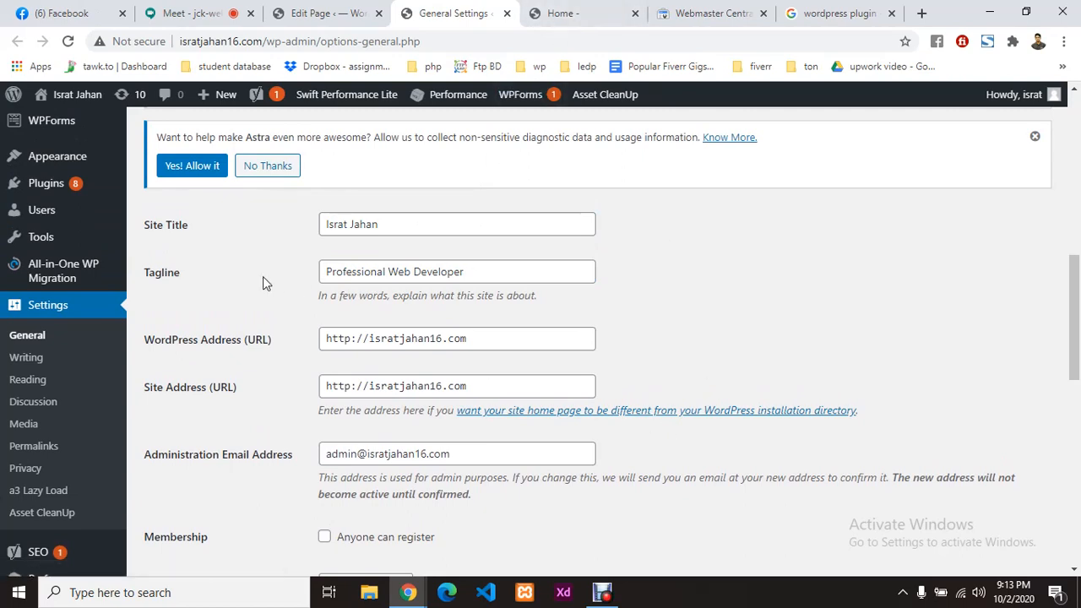
scroll(325, 314, "down", 10)
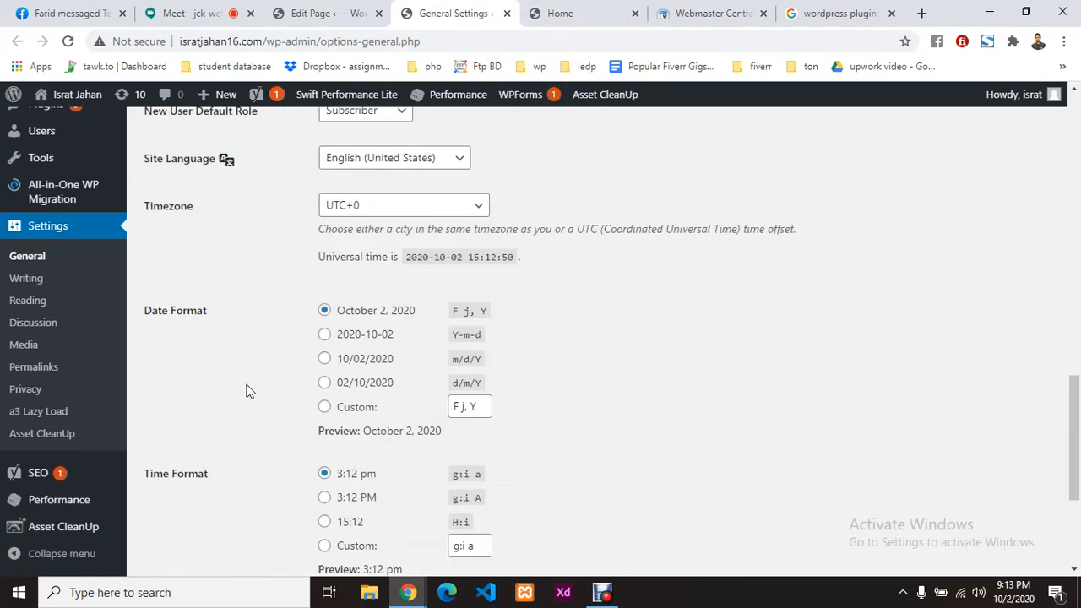
left_click(164, 502)
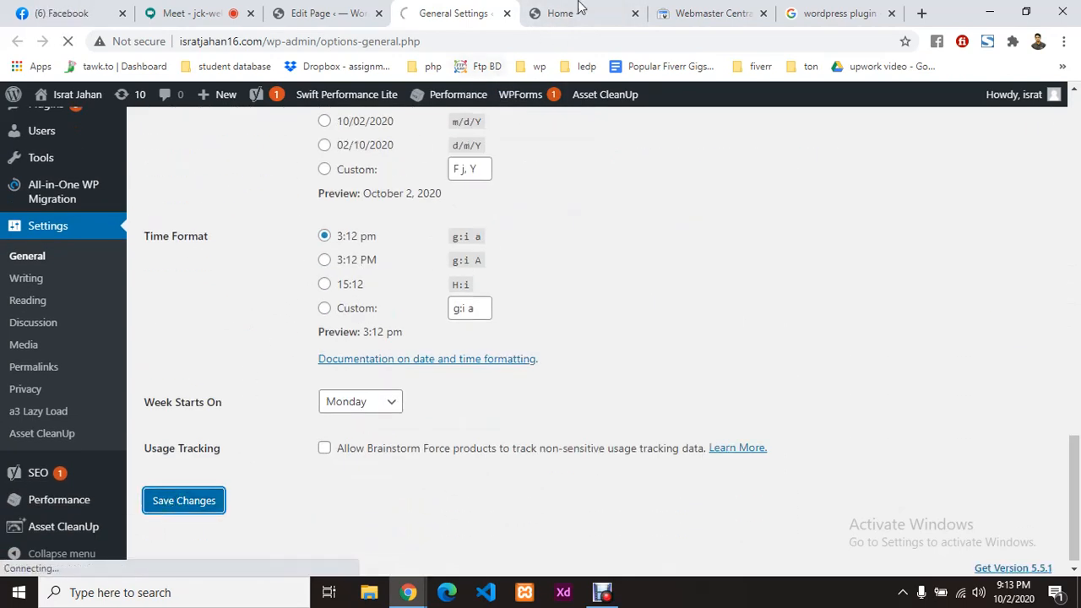
left_click(313, 13)
Step: Reload the Home page editor and enter the owner's name as the Yoast focus keyphrase
scroll(360, 265, "up", 4)
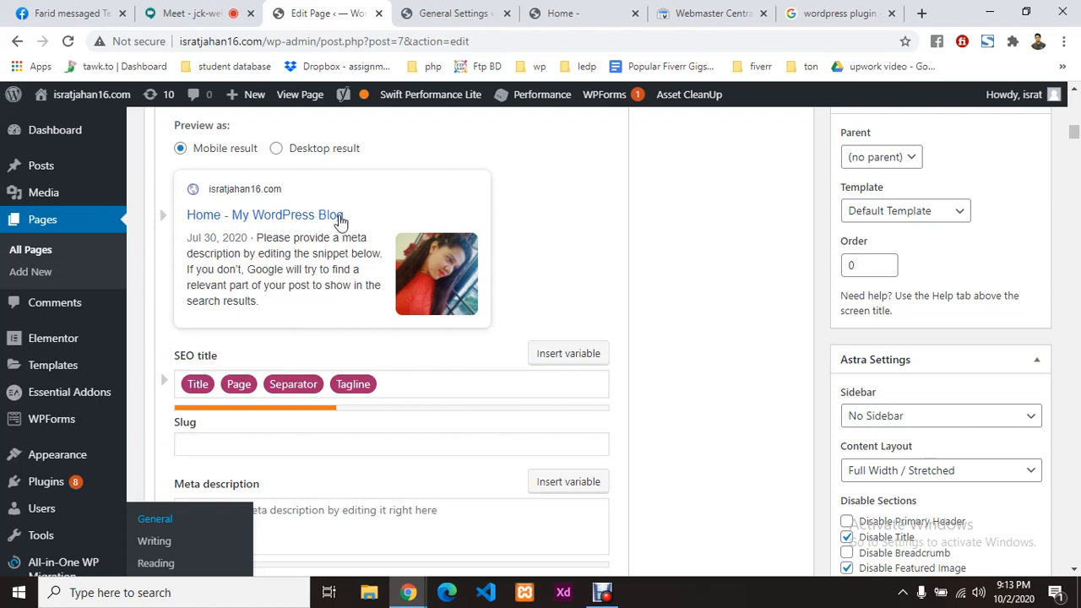
left_click(69, 40)
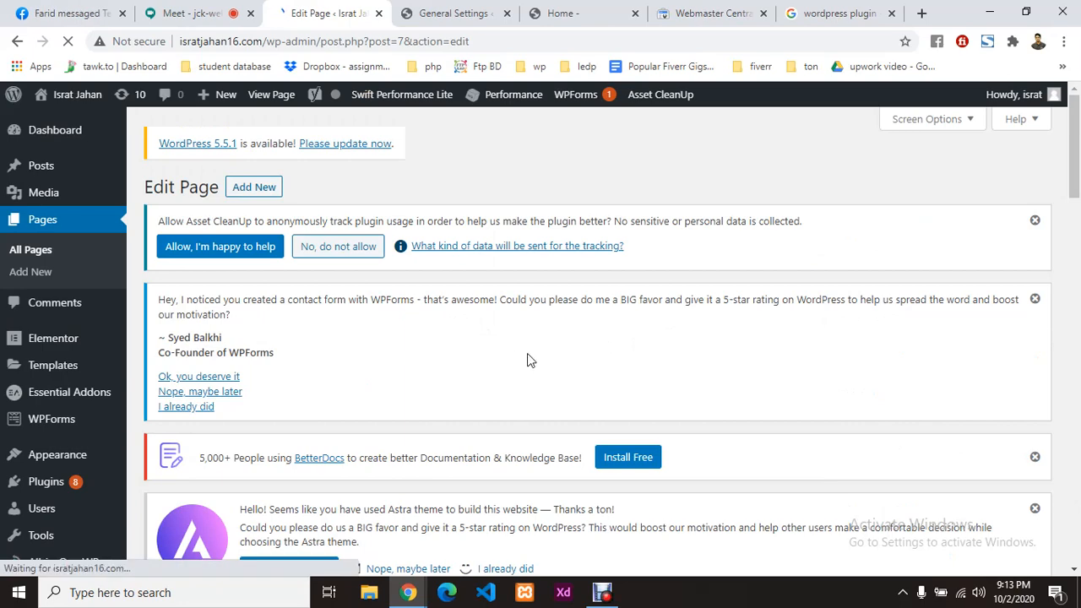
scroll(527, 353, "down", 7)
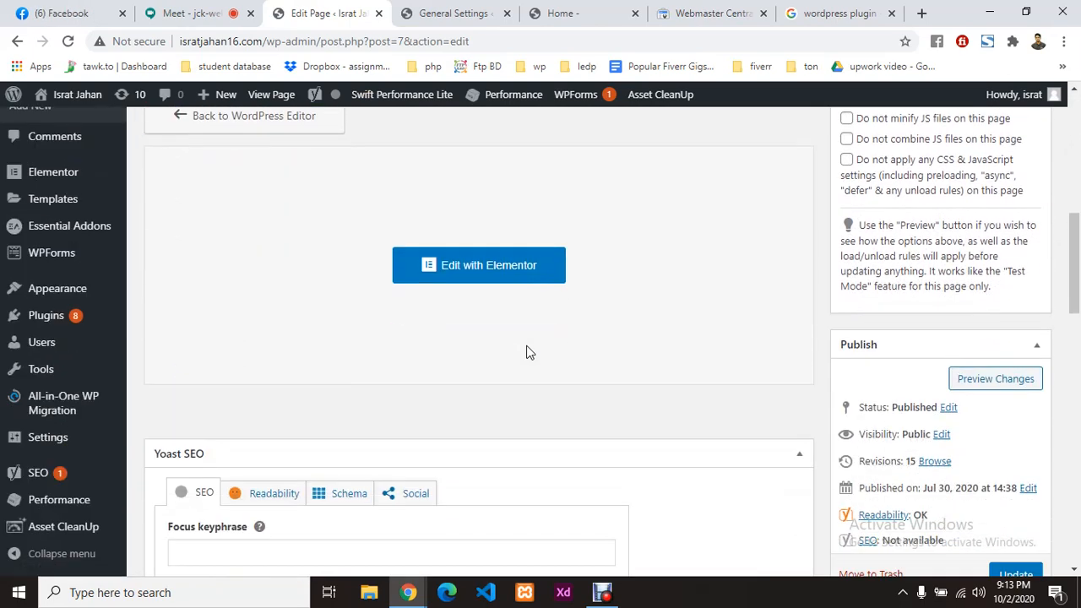
scroll(527, 353, "down", 3)
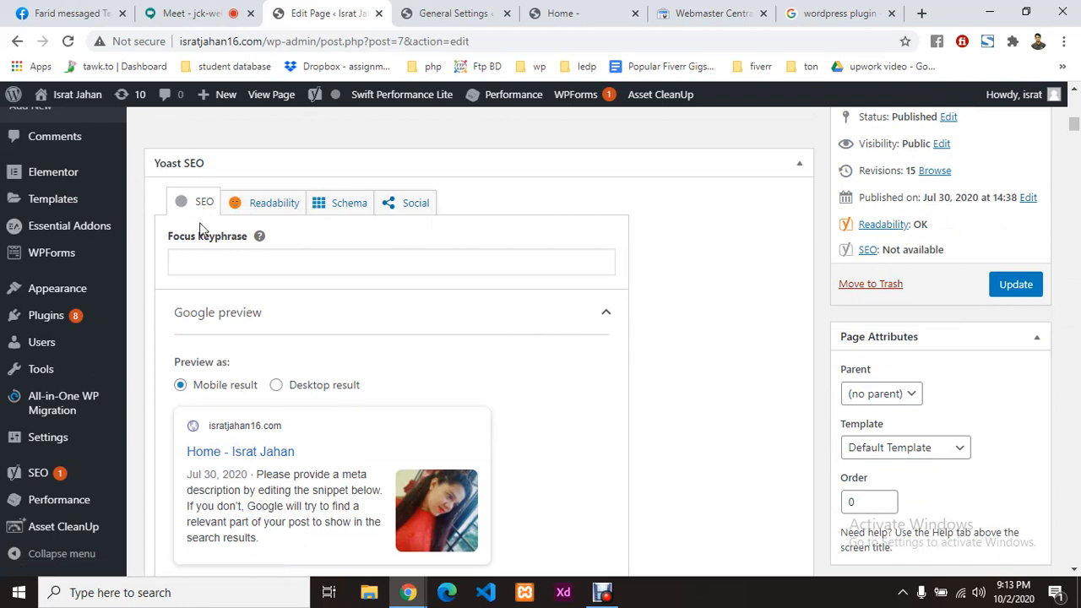
left_click(224, 255)
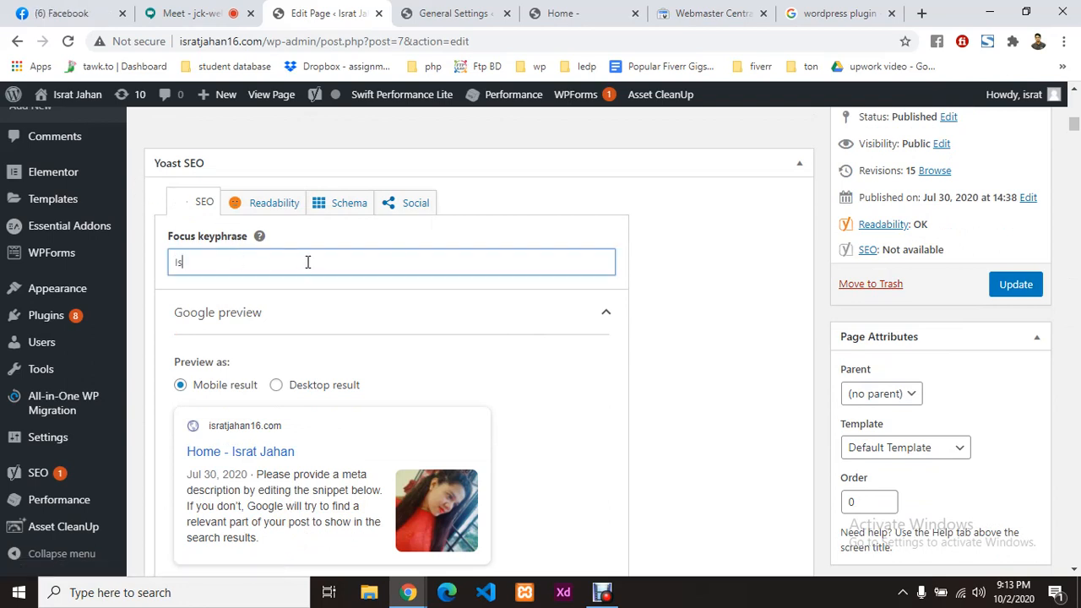
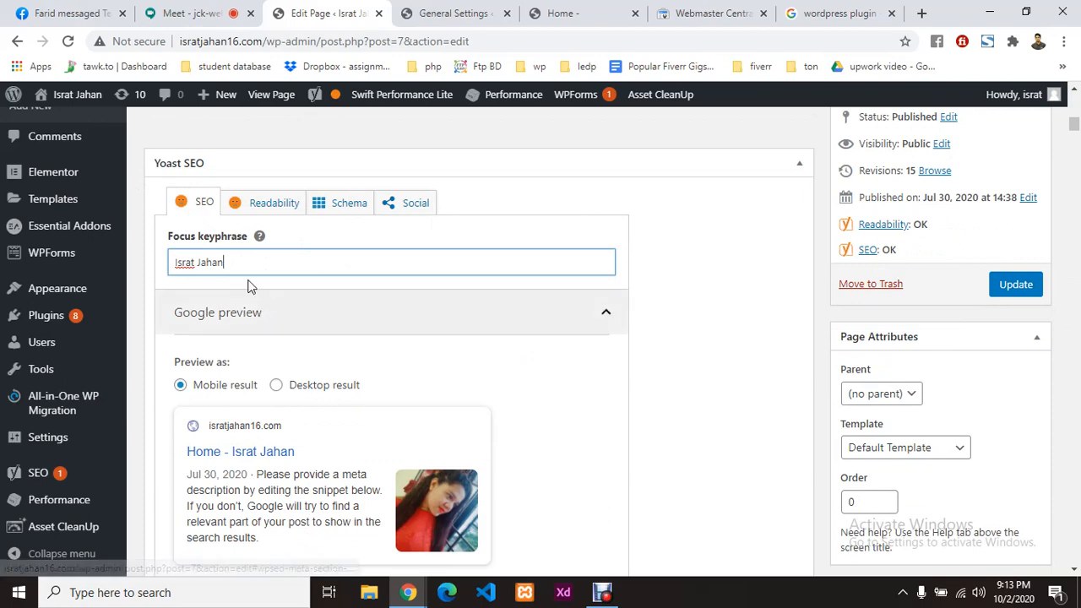
scroll(276, 306, "down", 4)
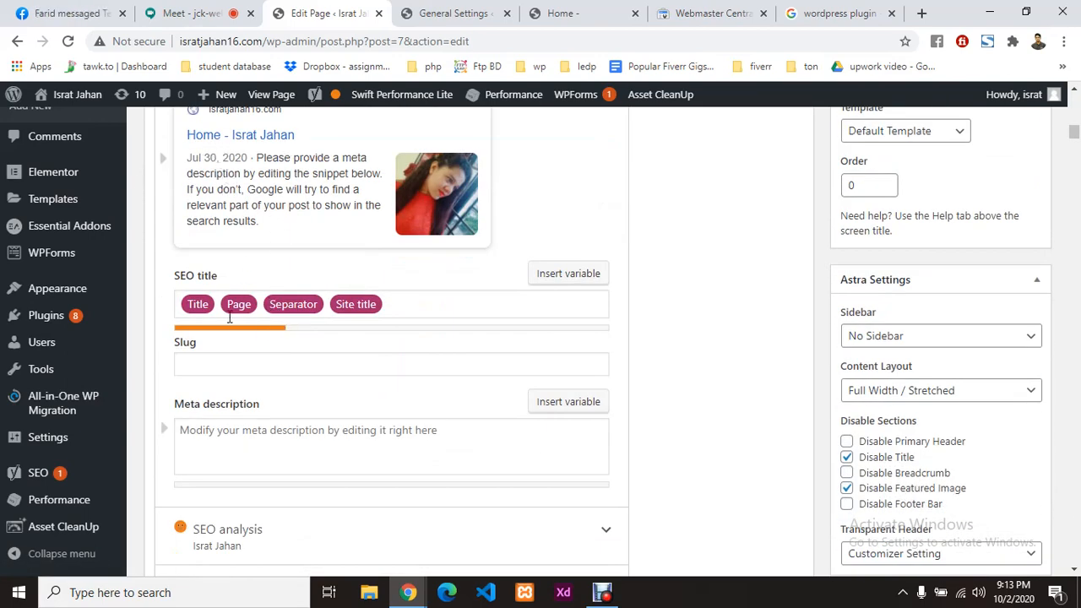
Step: Append a Separator and the Tagline variable after Site title in the SEO title
left_click(412, 304)
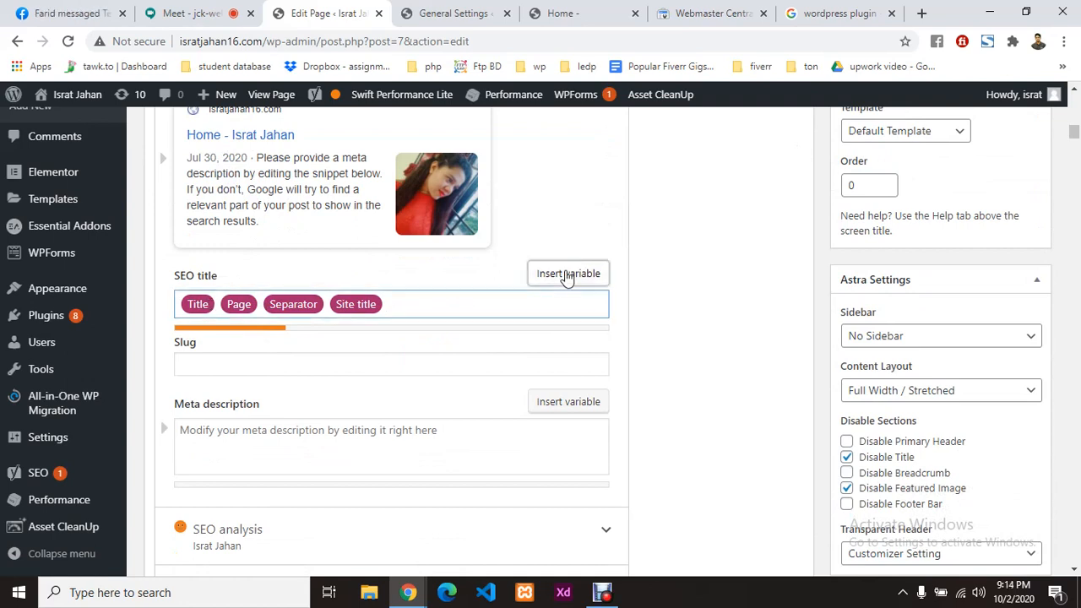
type("%")
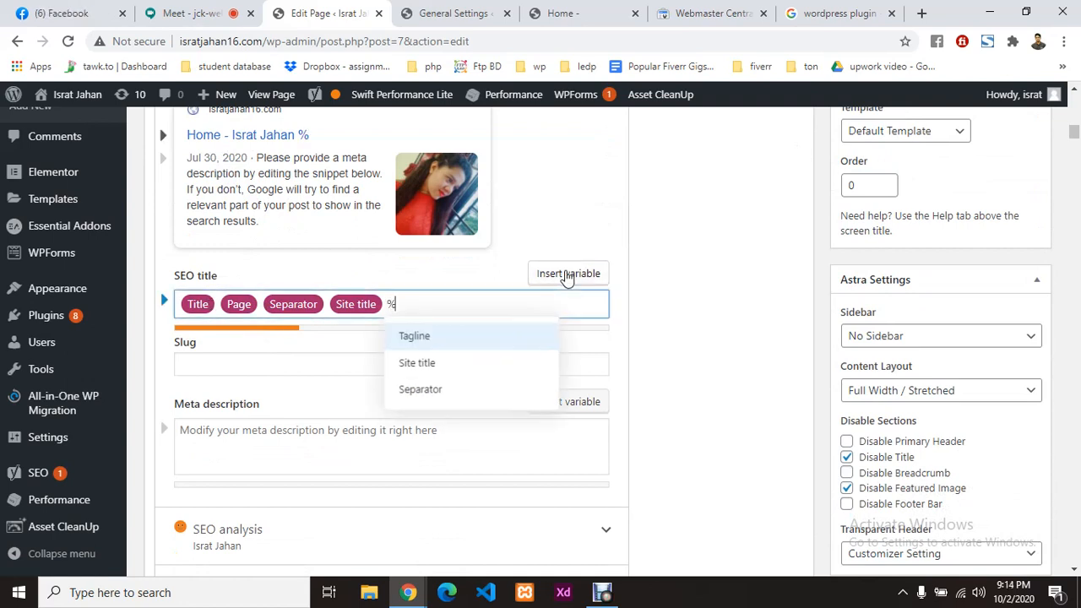
left_click(437, 339)
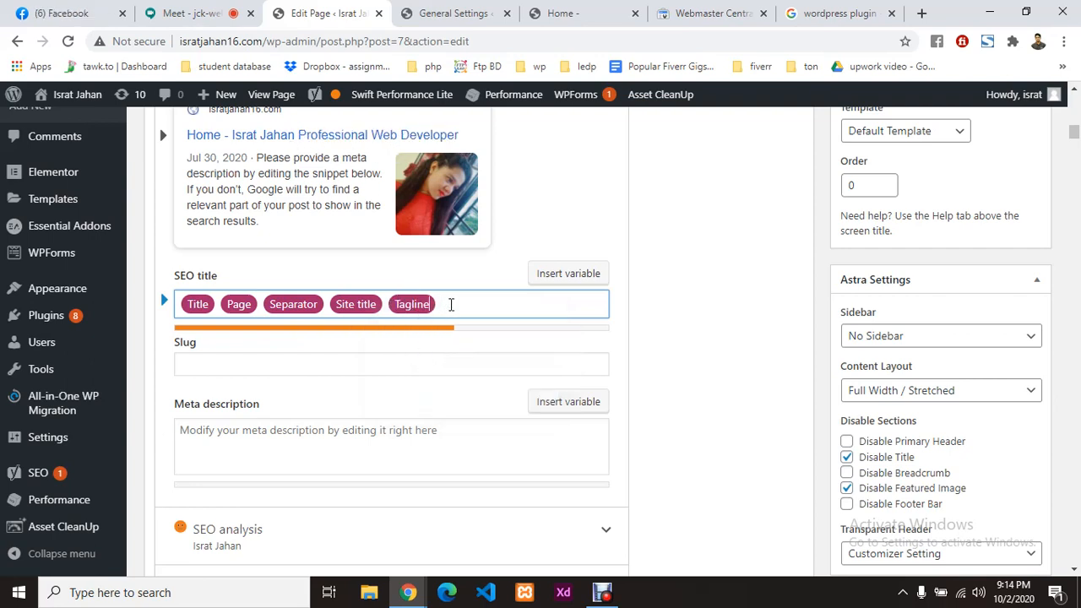
key("BackSpace")
left_click(578, 274)
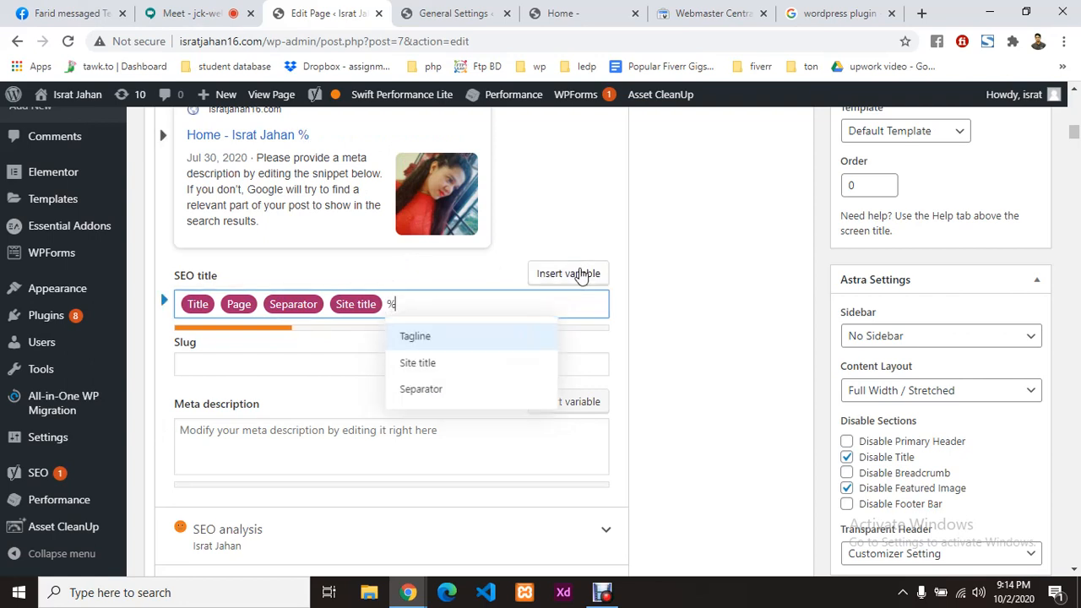
left_click(420, 390)
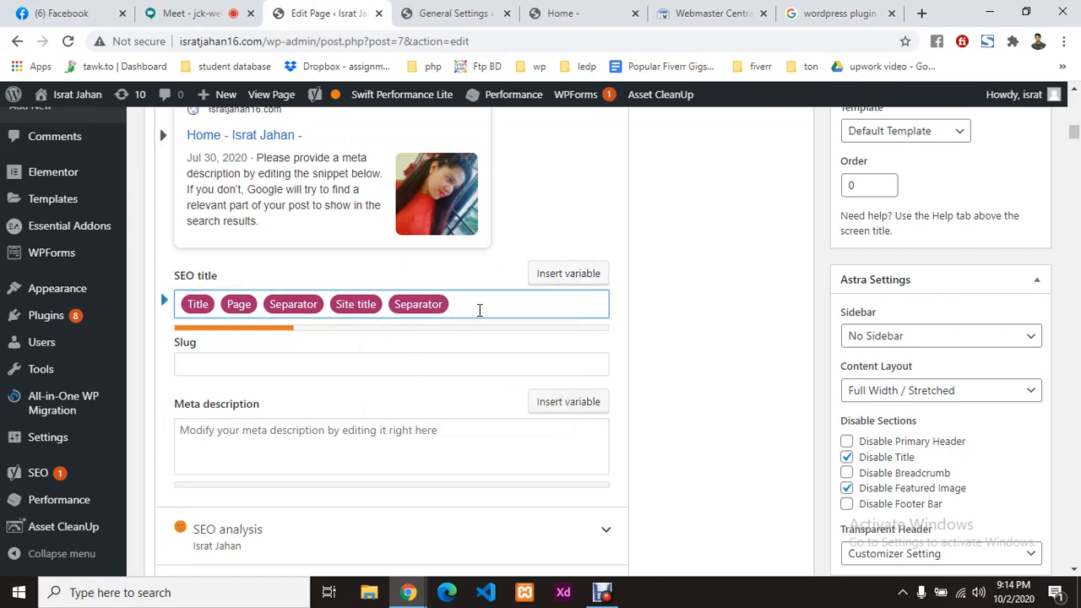
left_click(594, 275)
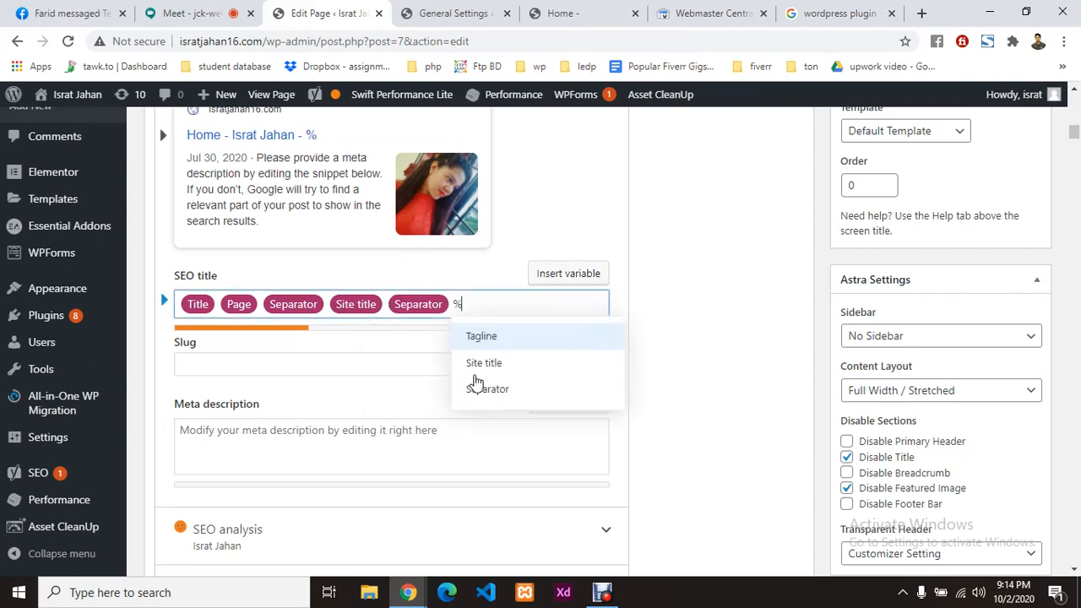
left_click(480, 338)
Step: End the SEO title with one more Separator variable
scroll(525, 307, "up", 2)
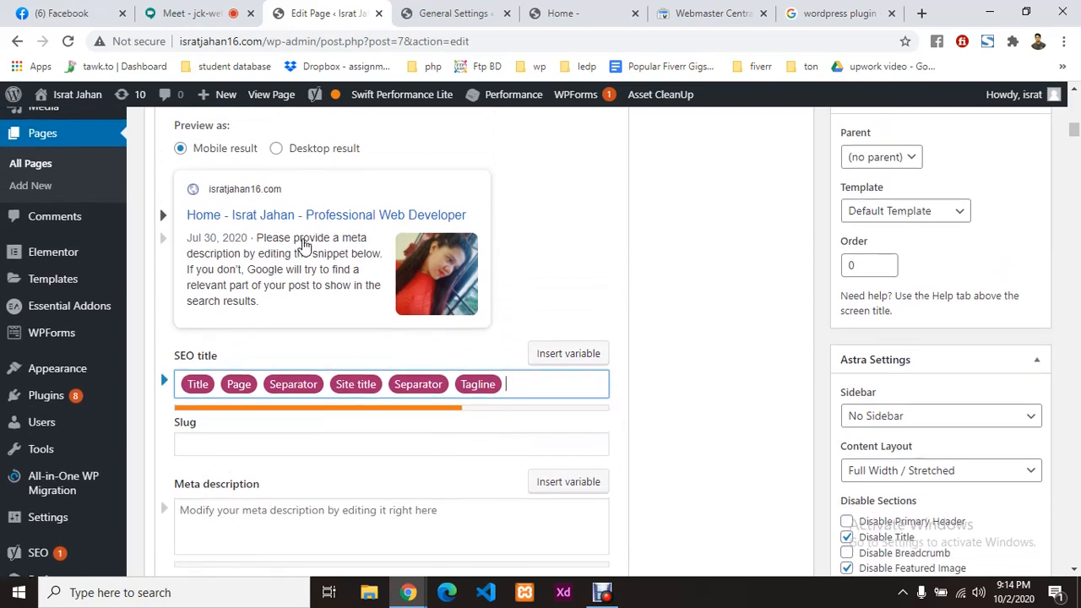
scroll(330, 397, "down", 1)
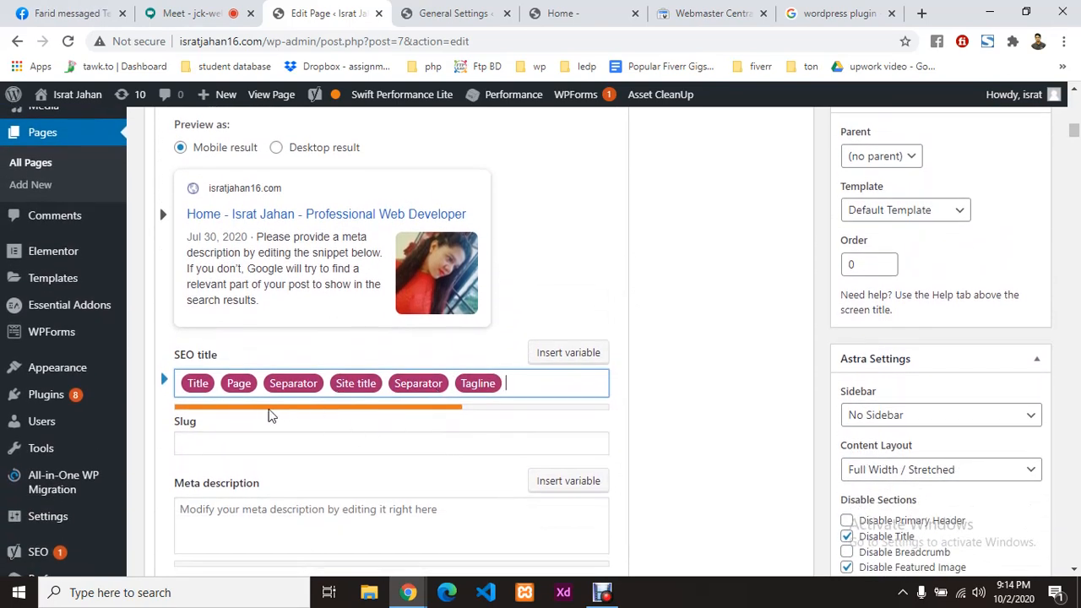
scroll(460, 415, "down", 1)
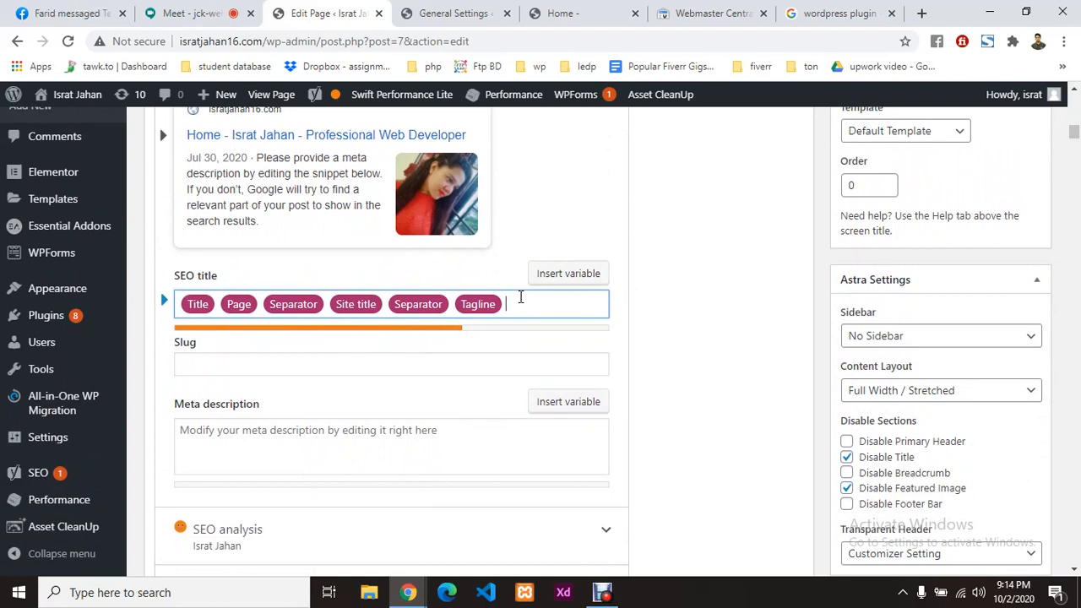
left_click(563, 276)
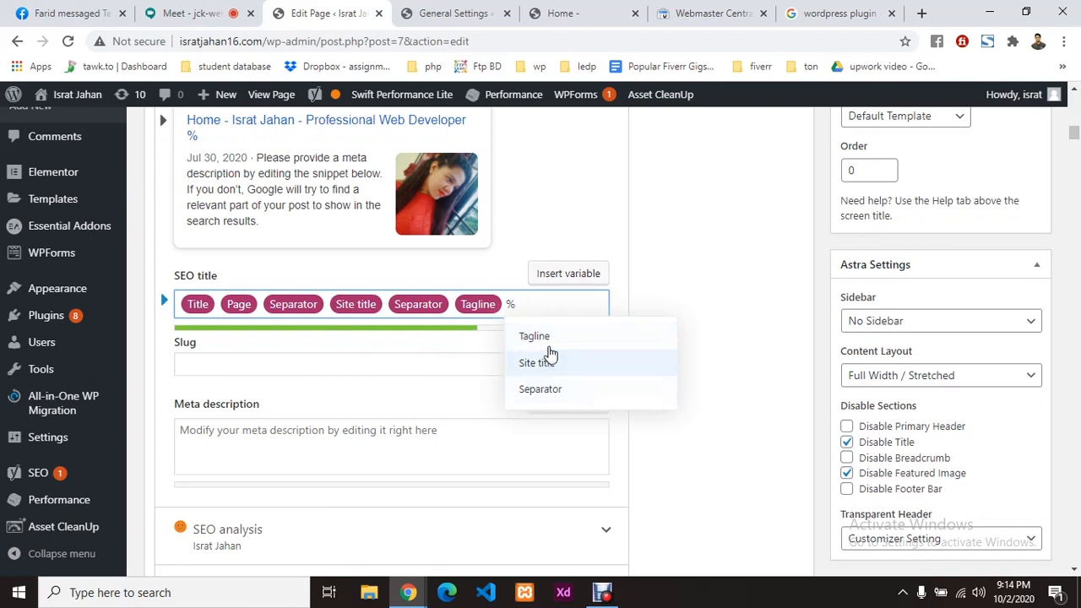
left_click(545, 389)
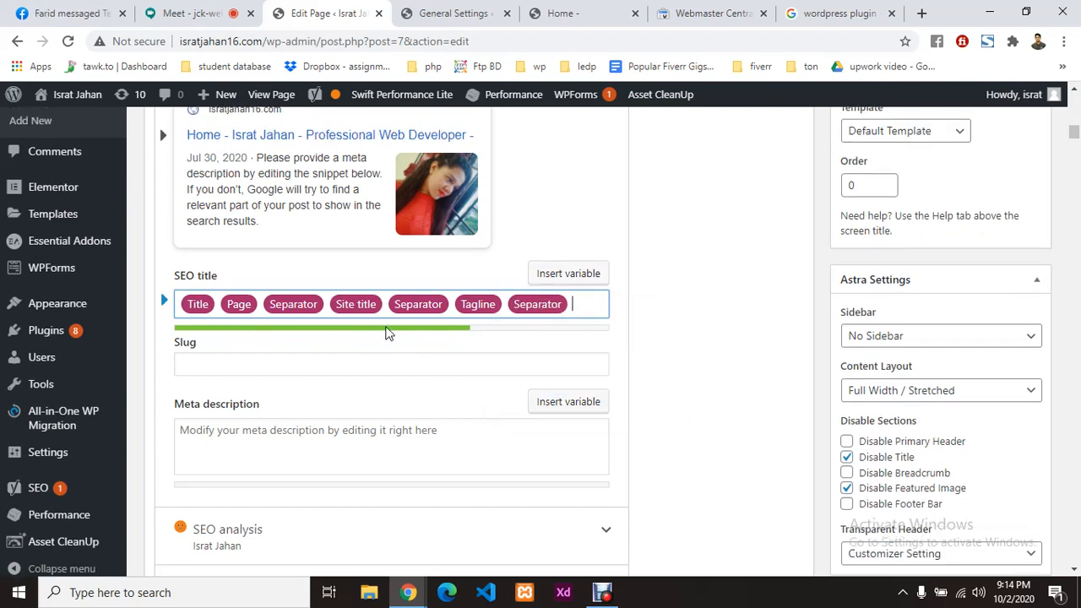
scroll(386, 331, "up", 2)
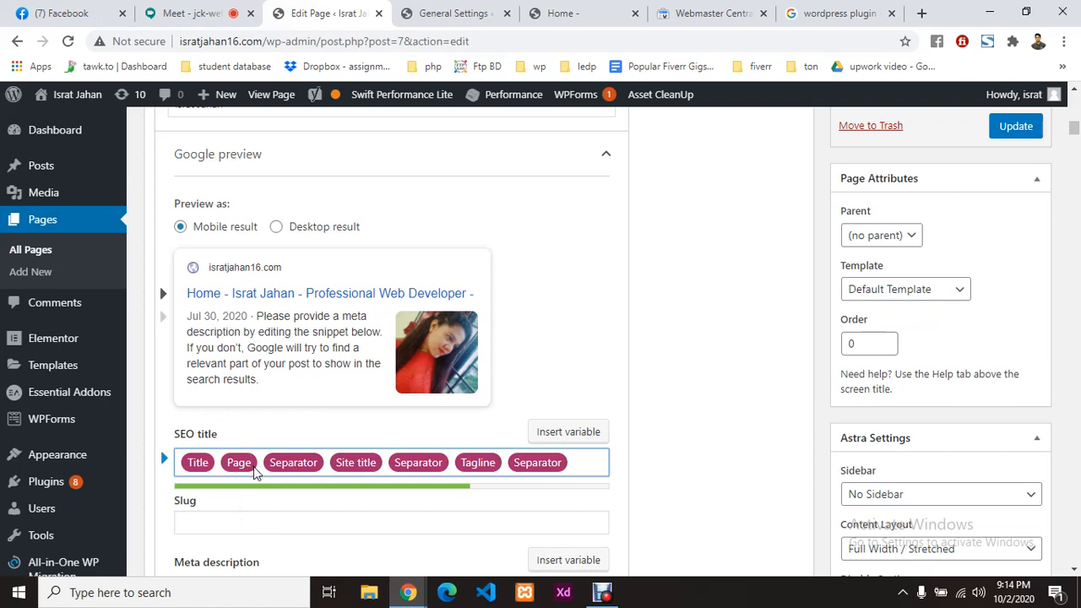
Step: Remove the Page variable, extra gap and leading Separator from the SEO title
key("BackSpace")
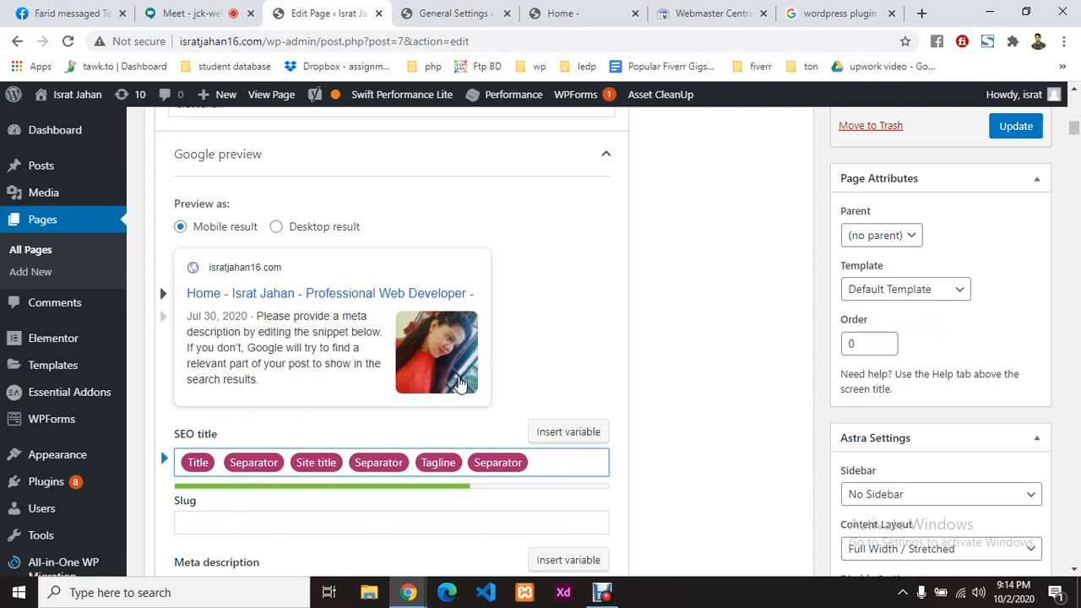
key("BackSpace")
key("BackSpace")
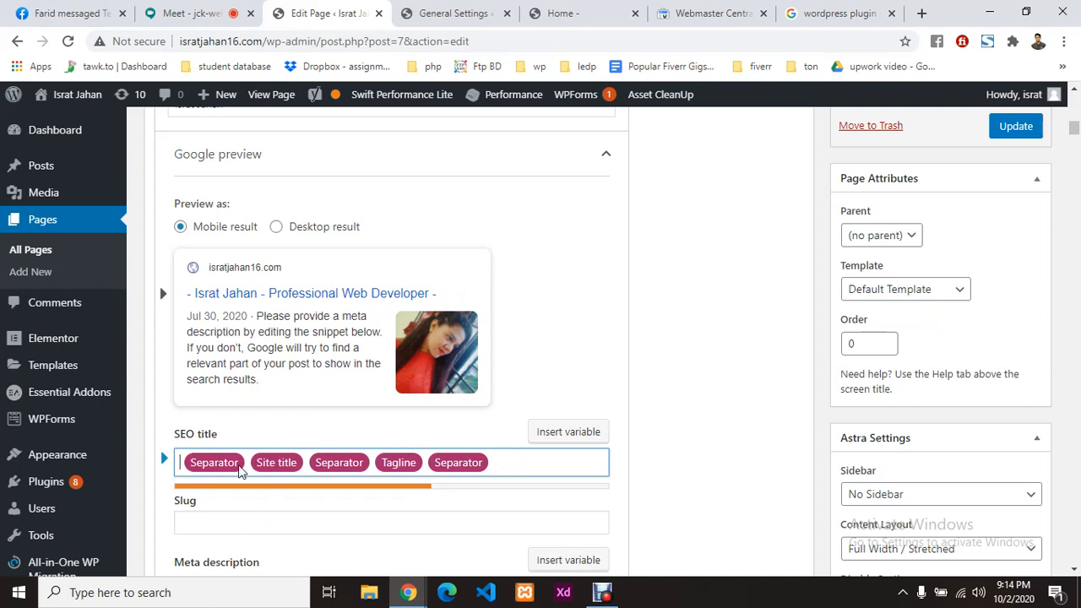
key("BackSpace")
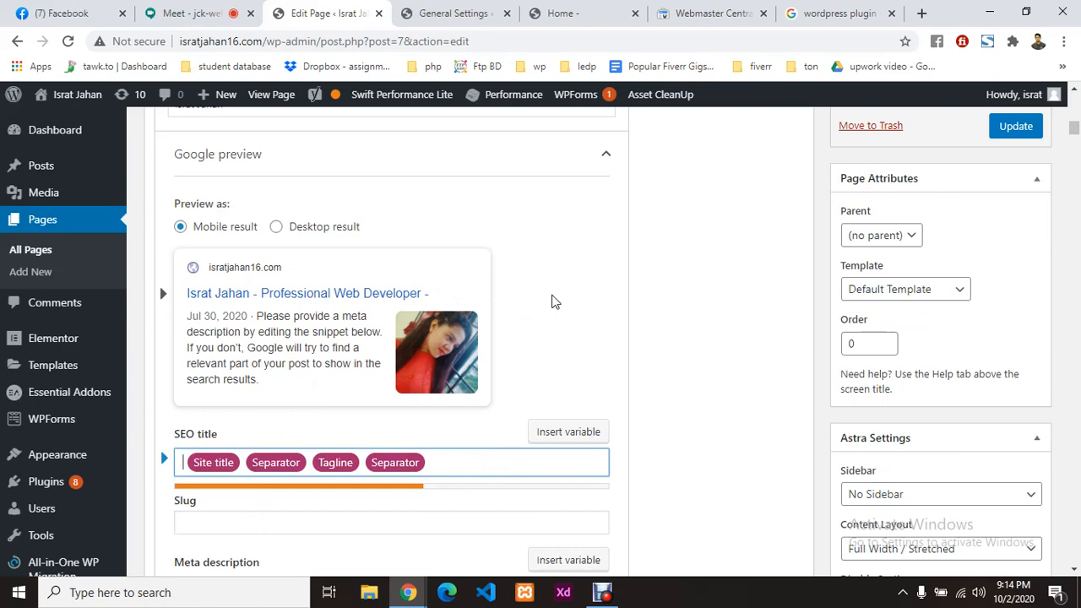
scroll(554, 301, "down", 1)
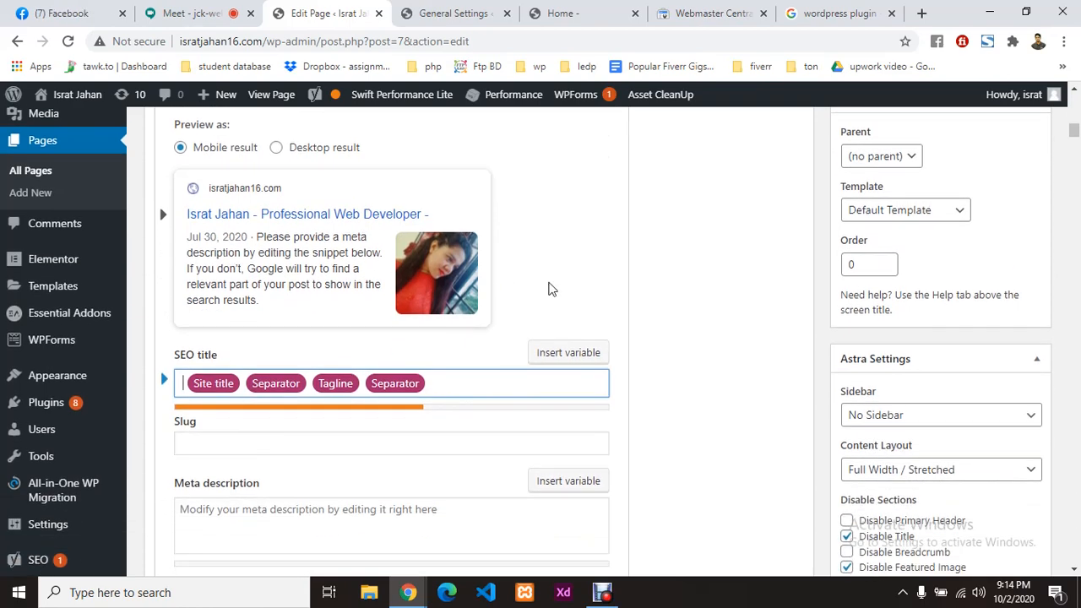
left_click(549, 290)
scroll(526, 319, "down", 1)
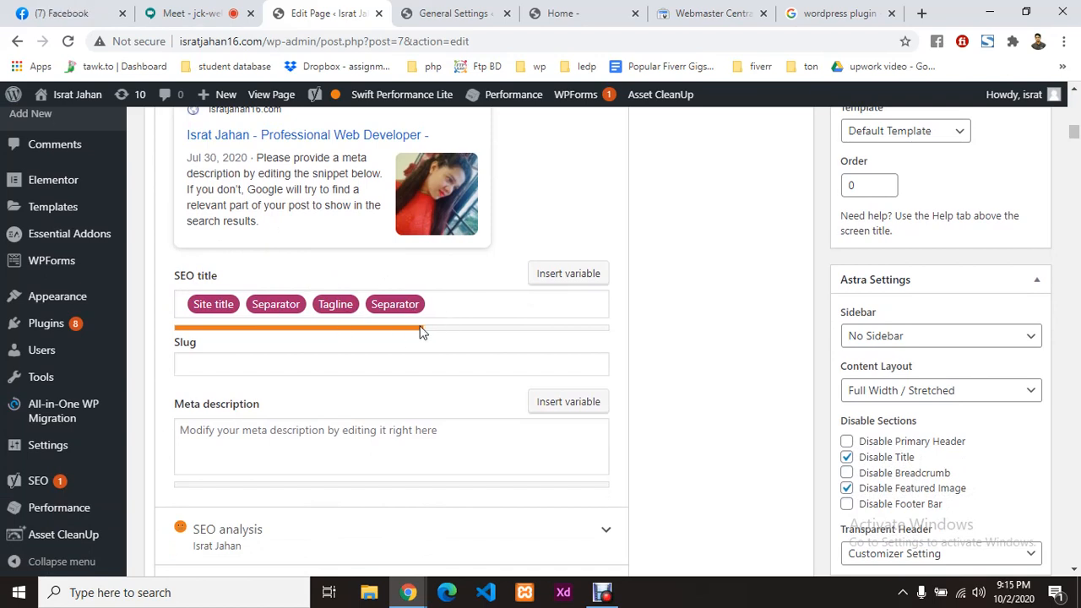
Step: Append another Separator to the SEO title, trying and discarding a Parent title variable
left_click(557, 292)
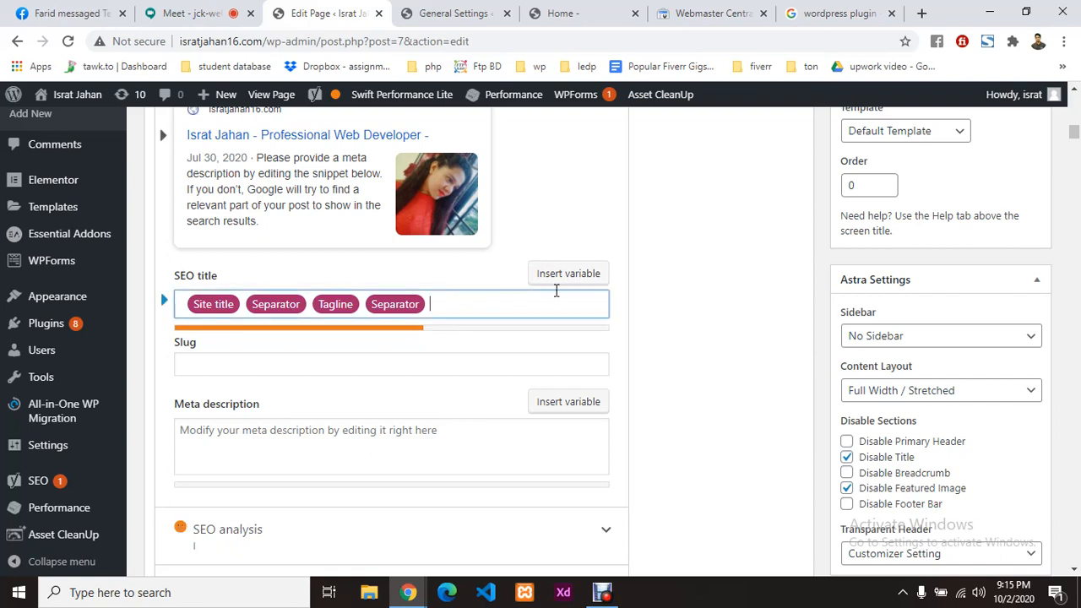
left_click(564, 273)
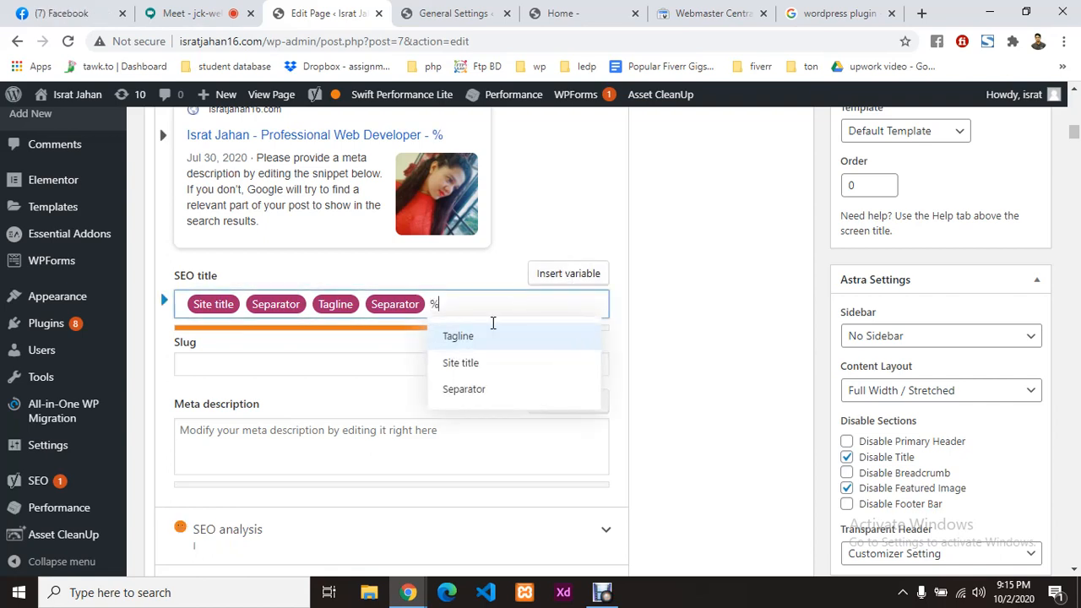
left_click(487, 389)
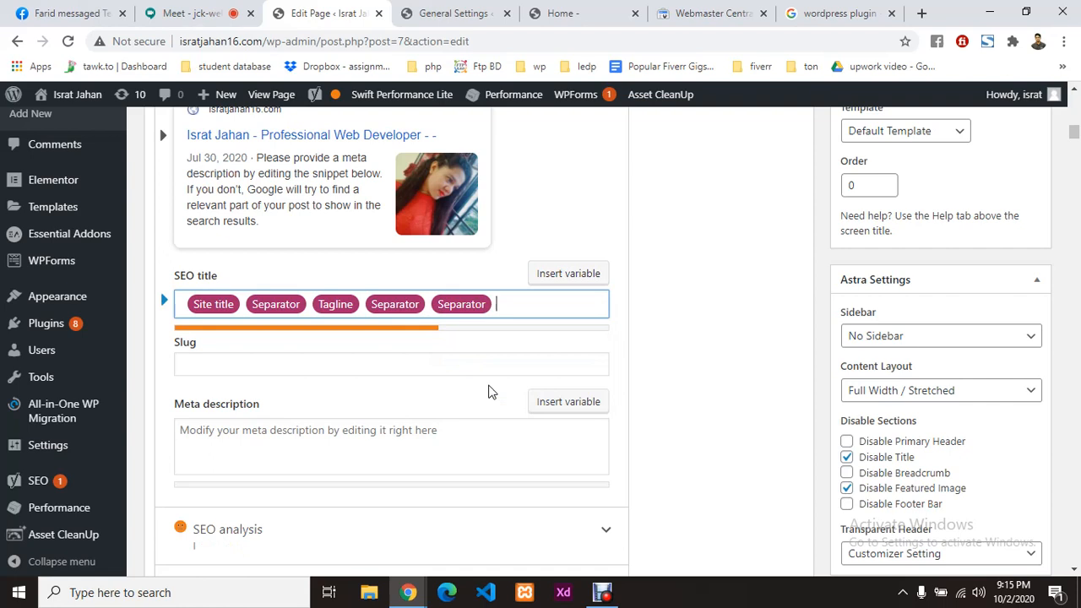
left_click(564, 275)
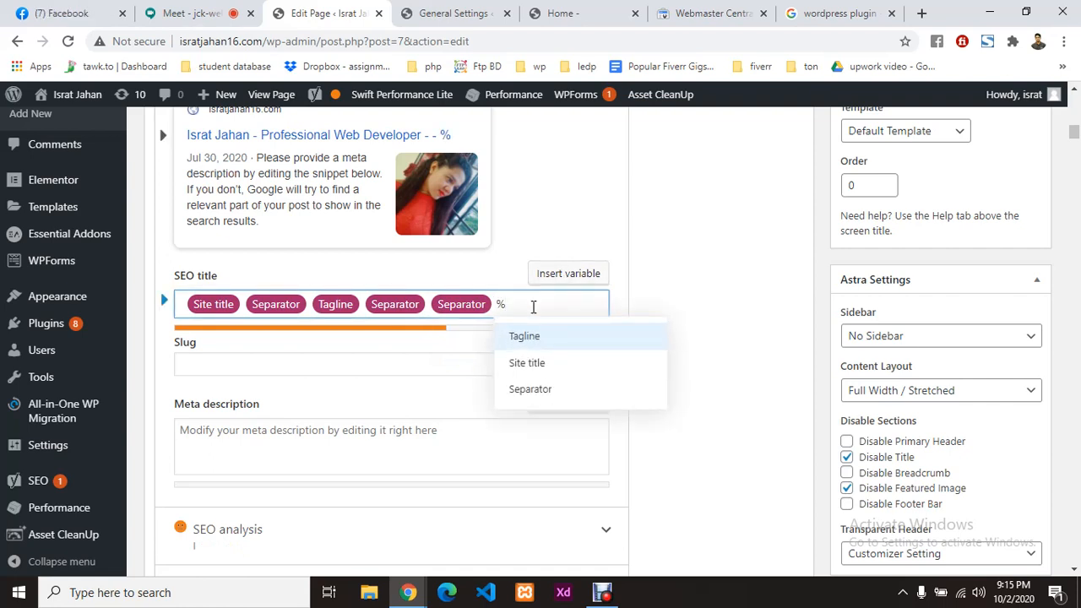
type("pa")
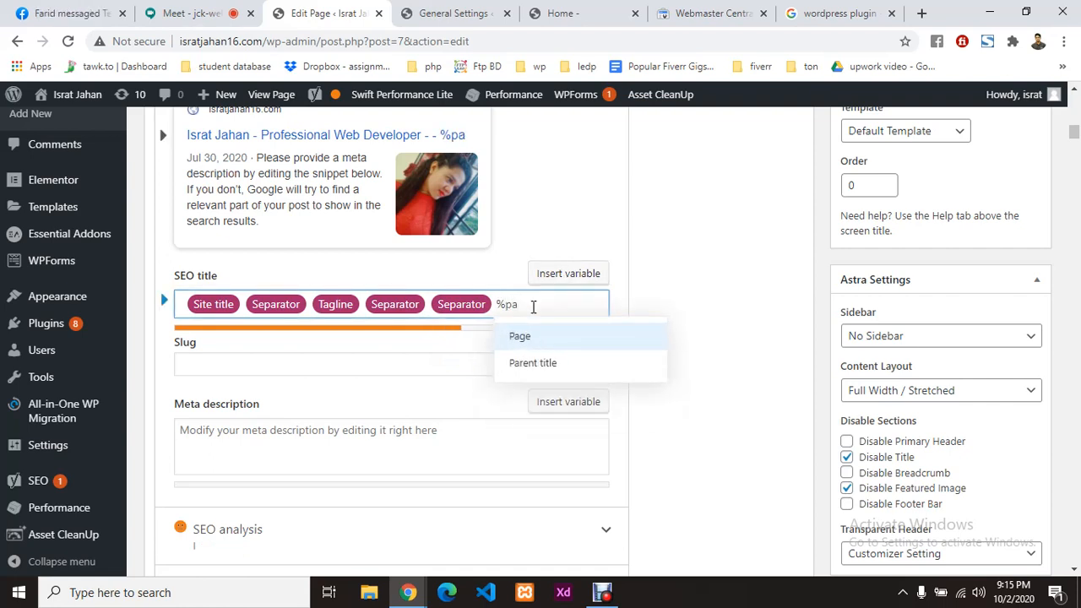
left_click(535, 368)
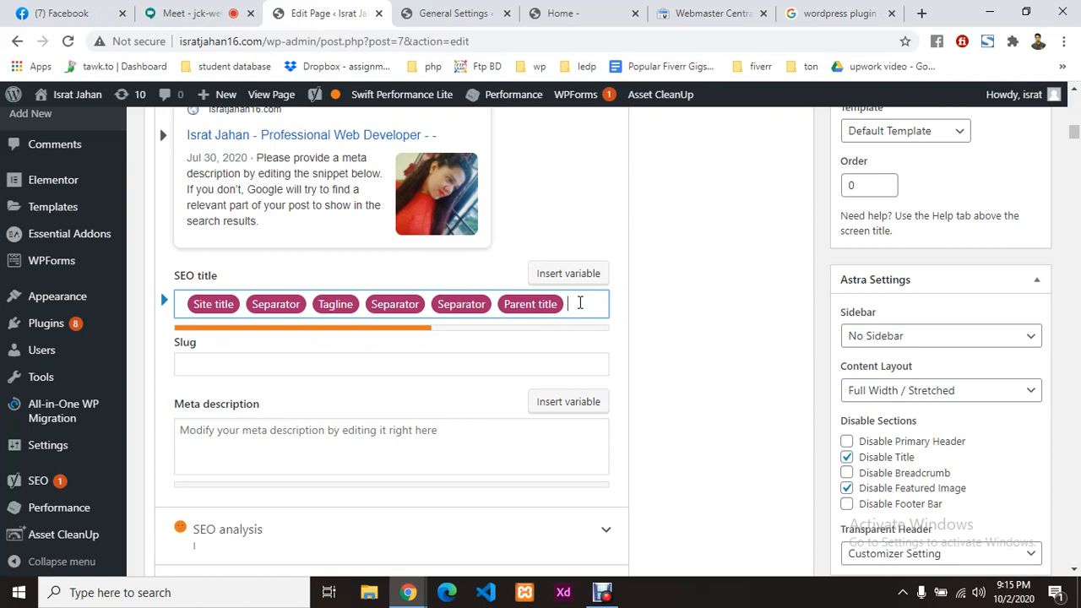
key("BackSpace")
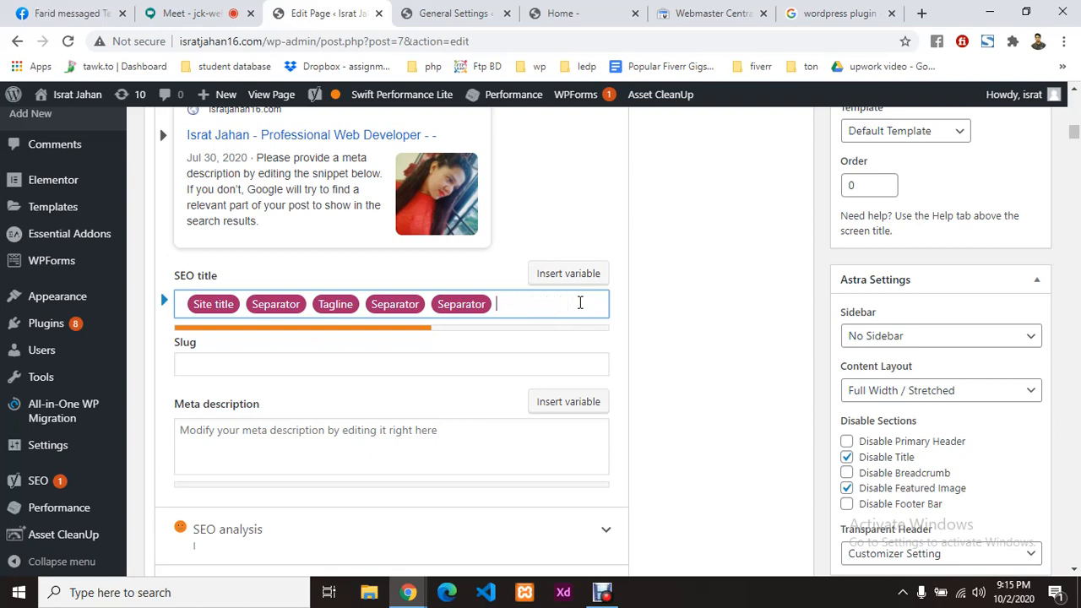
Step: Finish the SEO title with the typed text 'Wordpres Customizer'
type("[pasge")
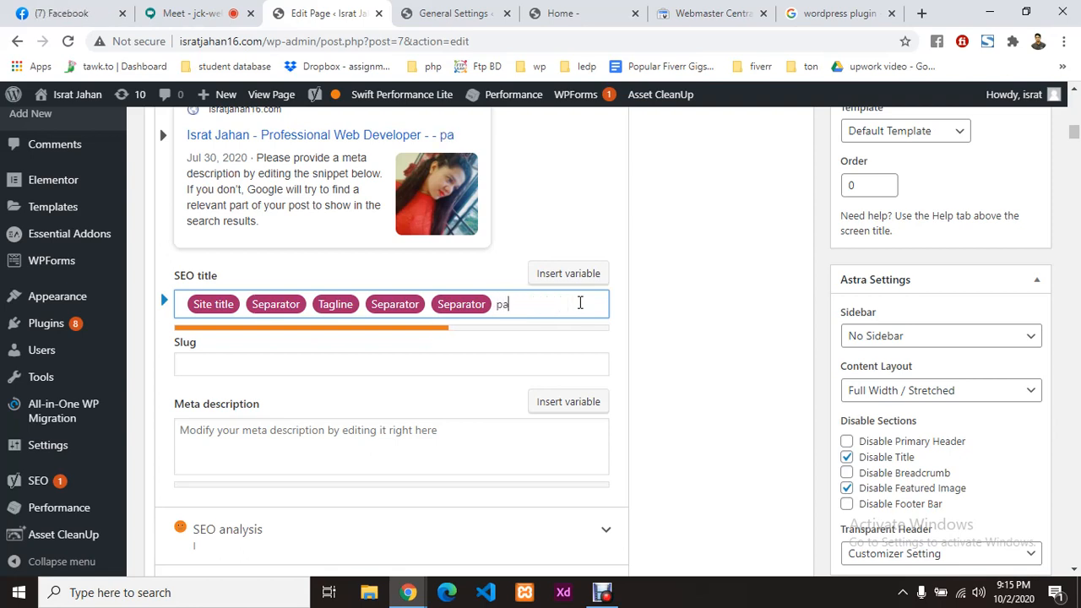
key("BackSpace")
key("BackSpace")
key("BackSpace")
key("BackSpace")
type("age")
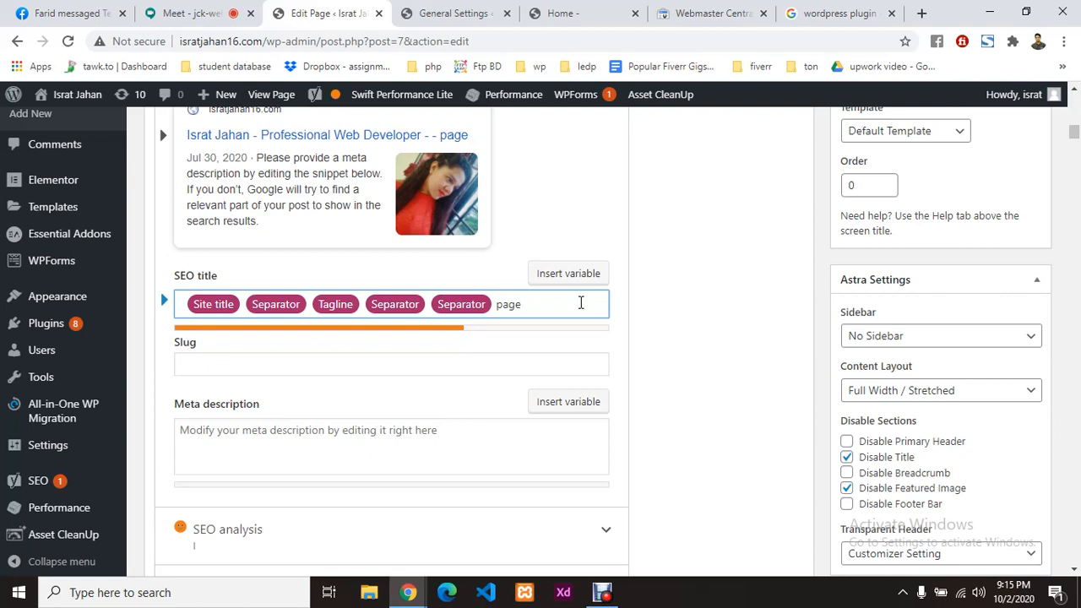
key("BackSpace")
key("BackSpace")
key("BackSpace")
key("BackSpace")
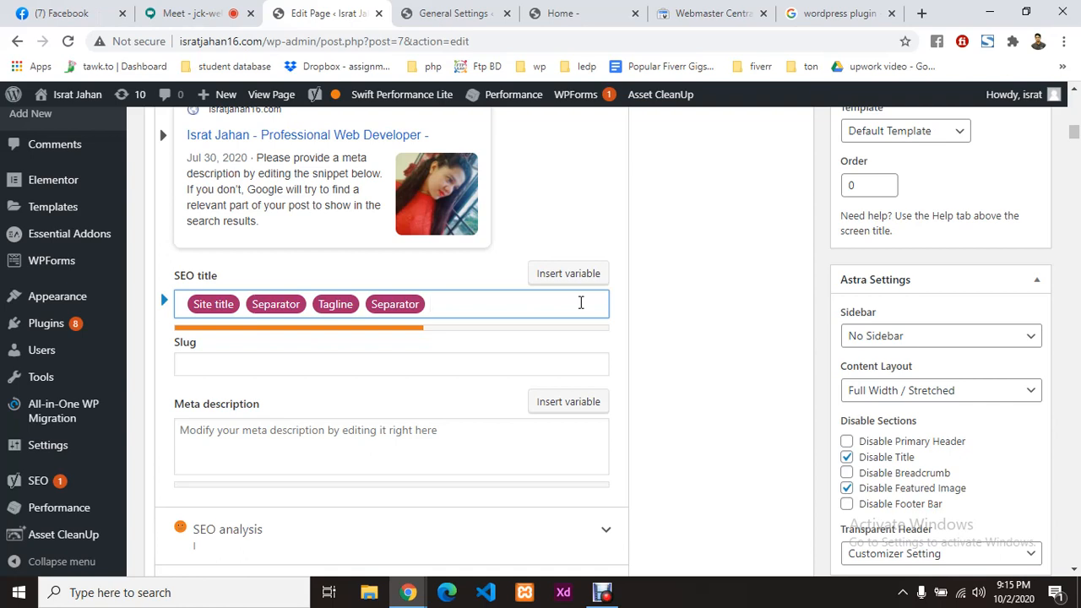
type("ordpres")
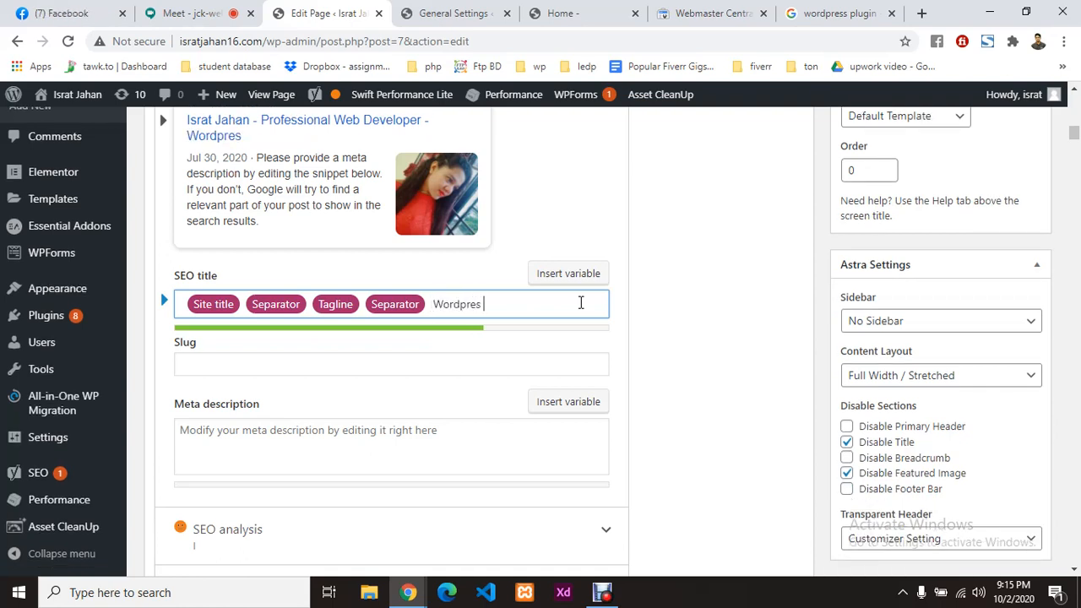
type(" Cu")
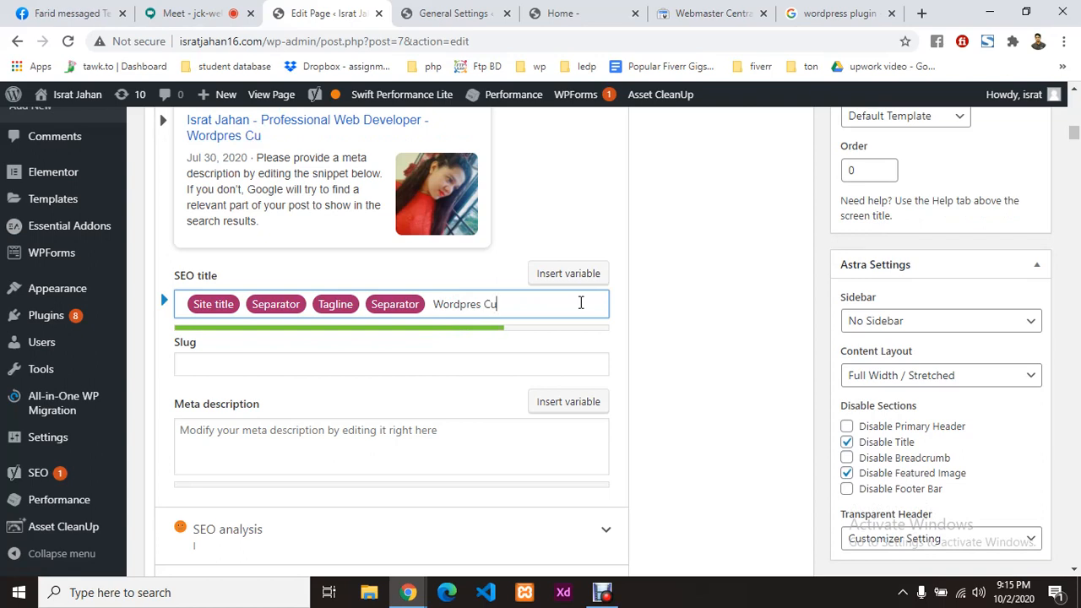
type("sto")
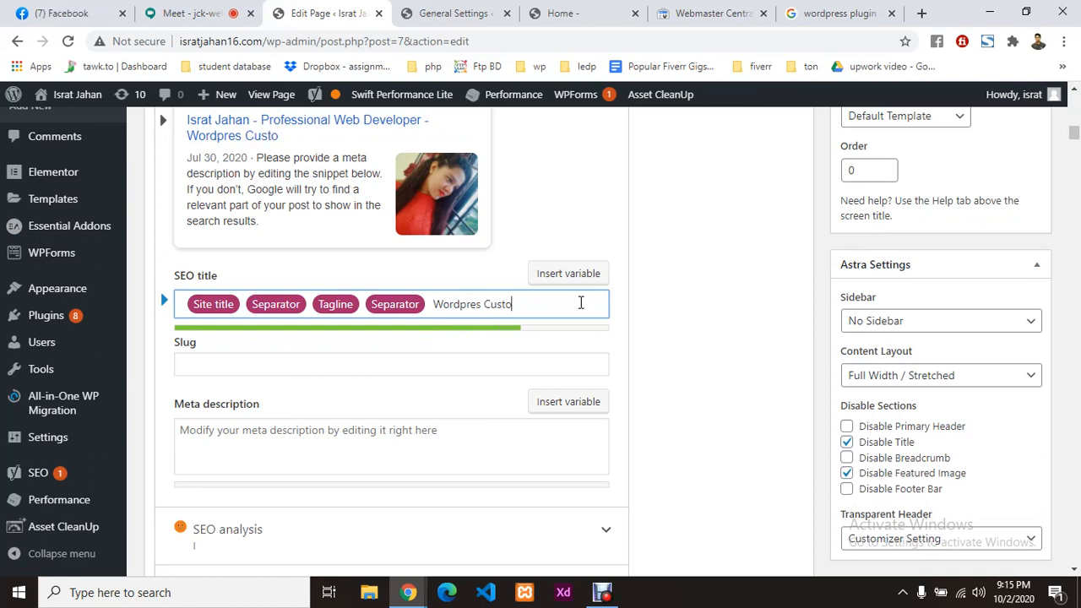
type("mizer")
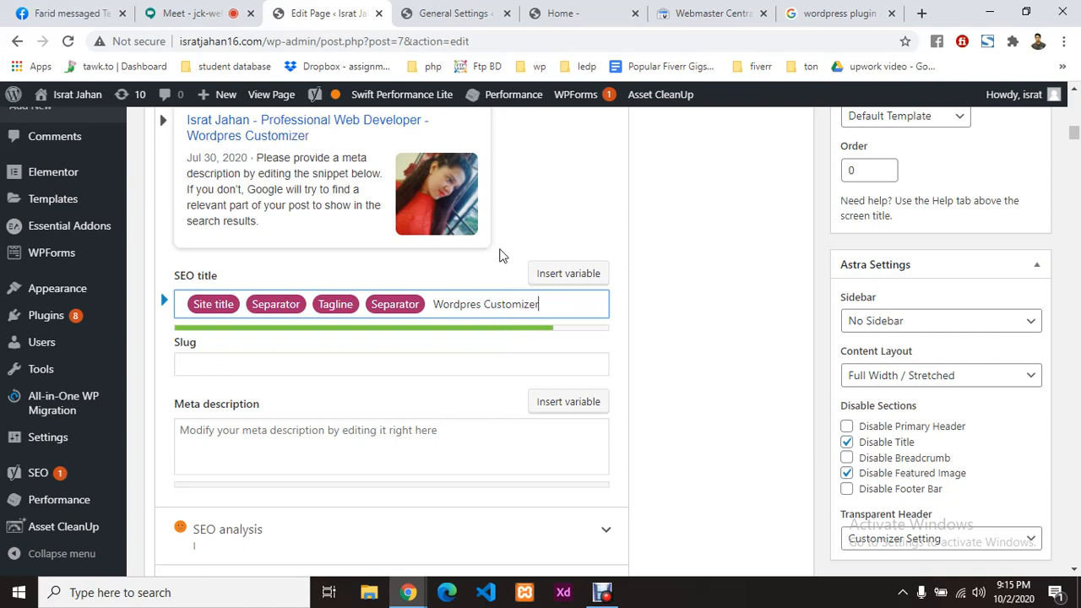
scroll(503, 253, "up", 1)
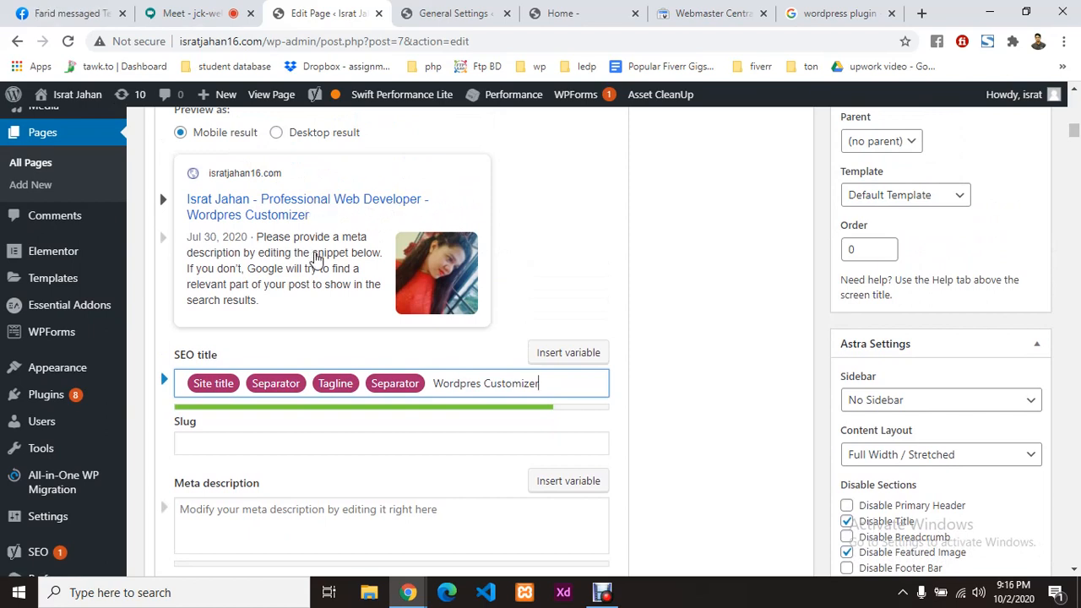
scroll(315, 257, "down", 1)
left_click(288, 363)
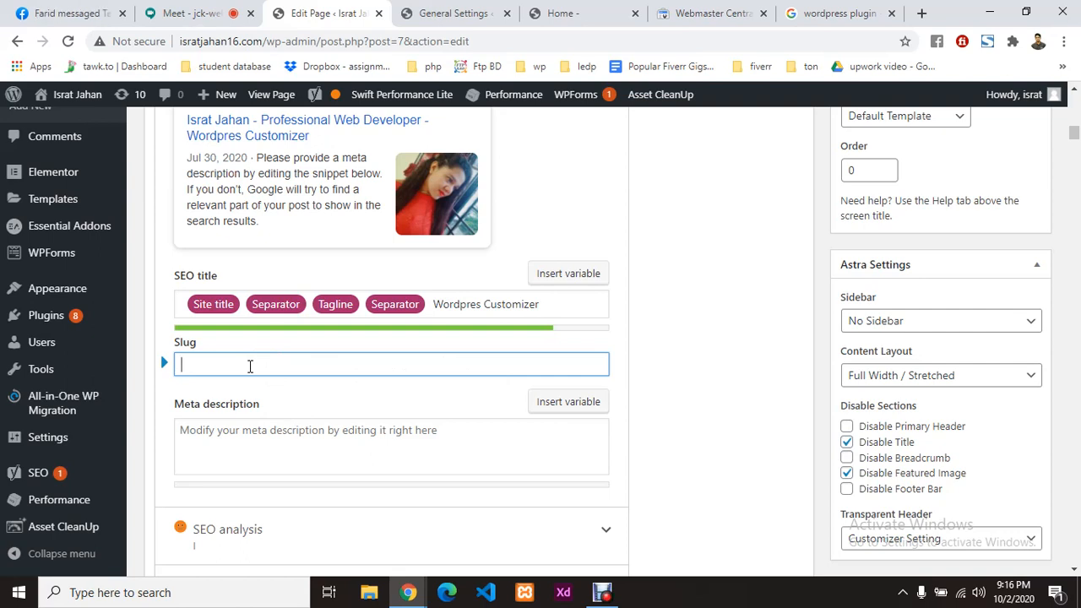
left_click(424, 418)
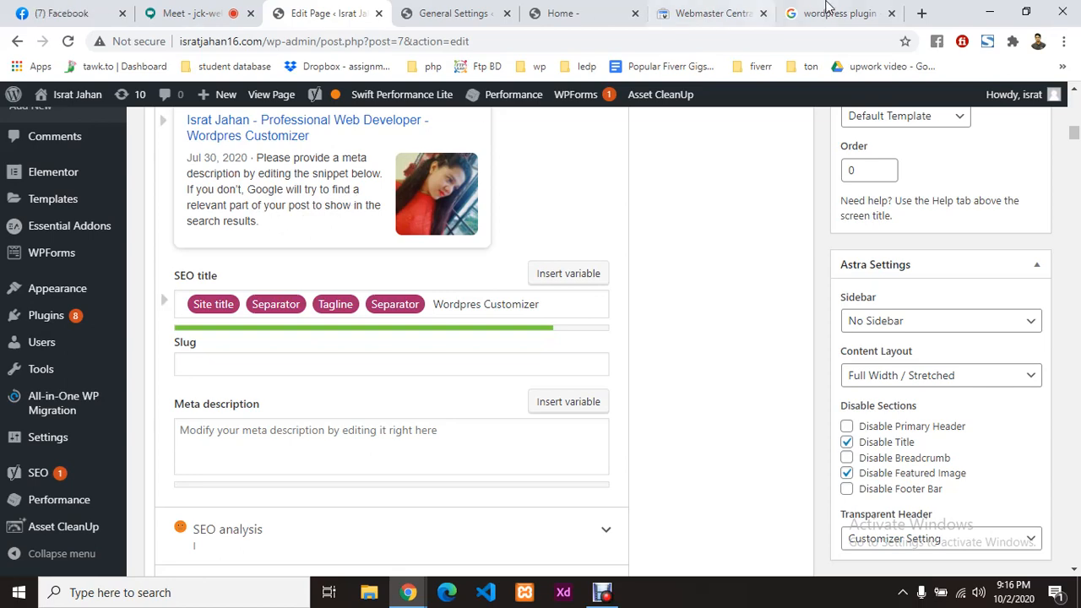
left_click(832, 12)
scroll(281, 339, "down", 1)
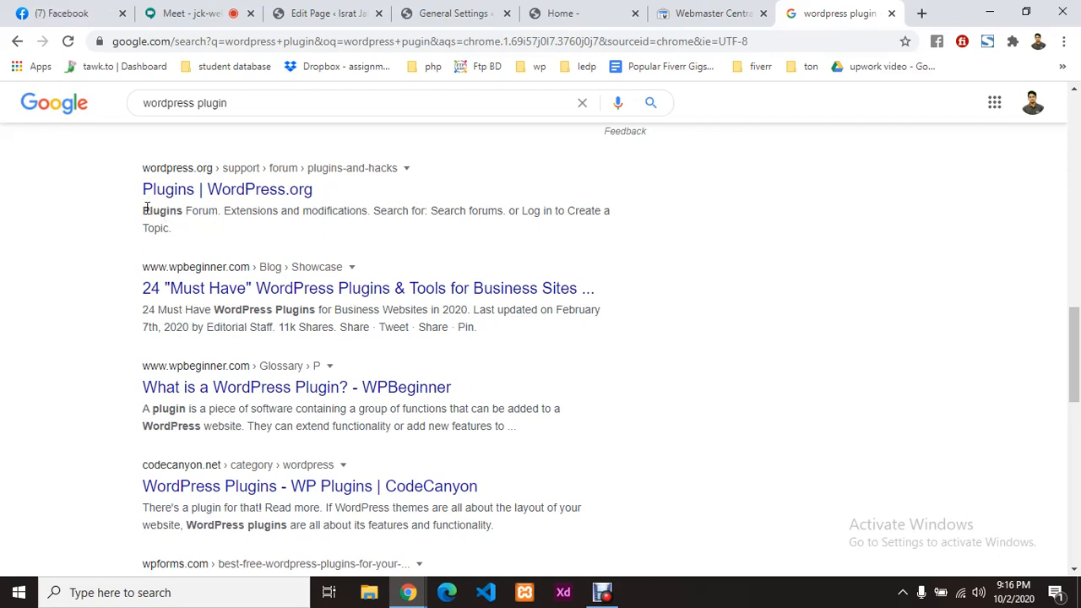
left_click_drag(144, 210, 178, 230)
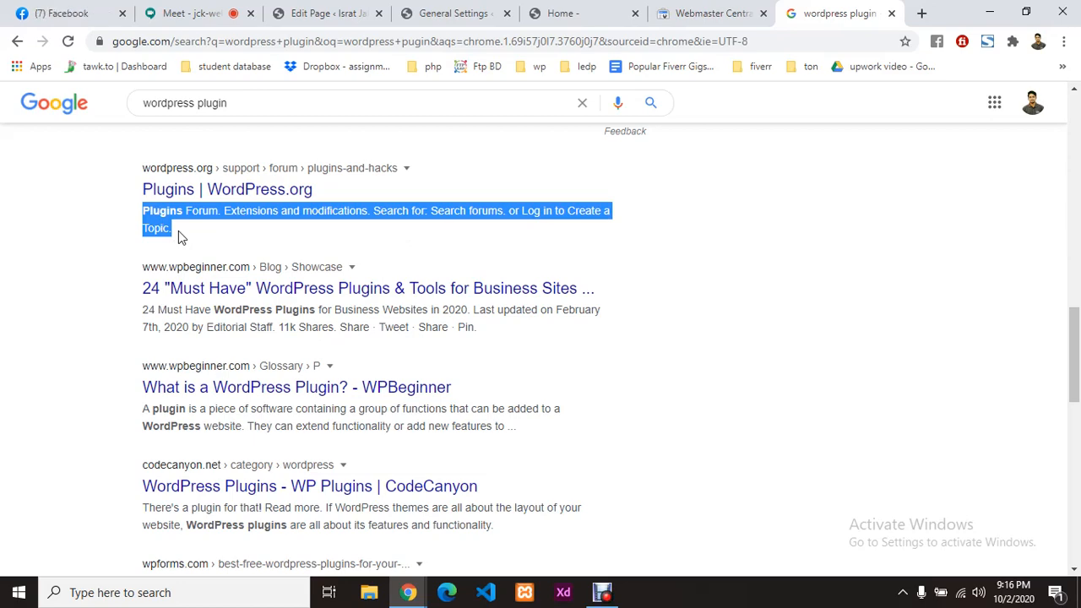
left_click(681, 7)
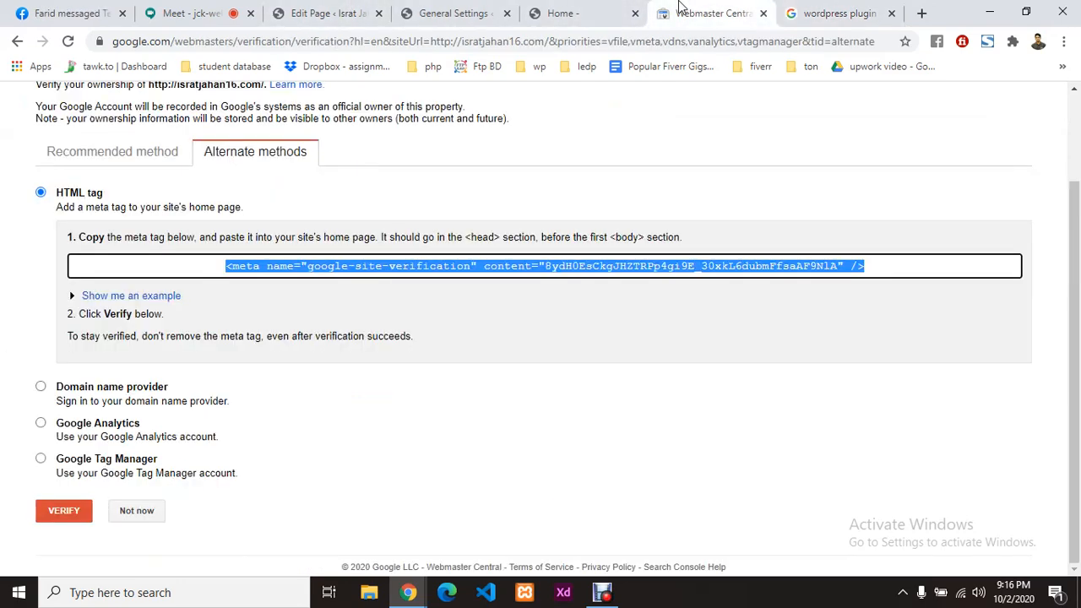
left_click(478, 13)
left_click(536, 13)
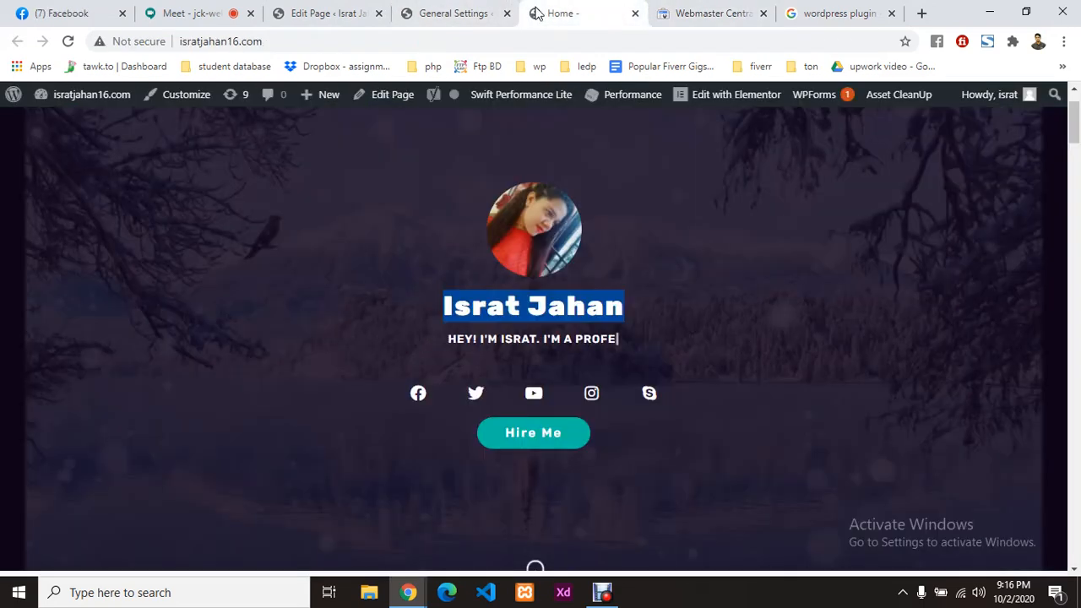
left_click(364, 12)
scroll(355, 423, "down", 1)
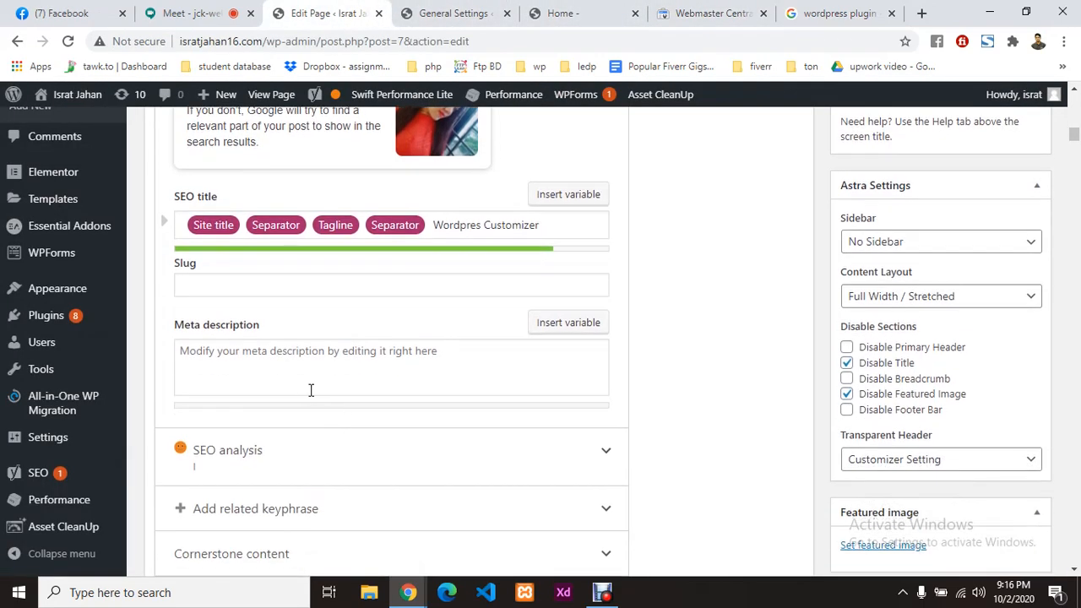
Step: Begin the meta description with 'Hello, This is' followed by the owner's name
left_click(377, 362)
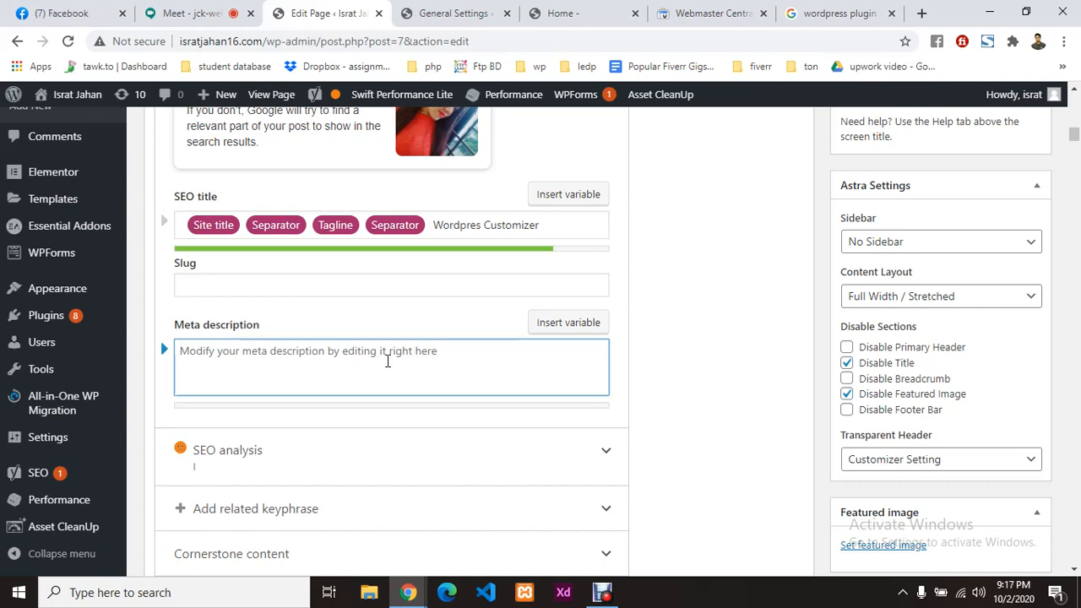
type("%")
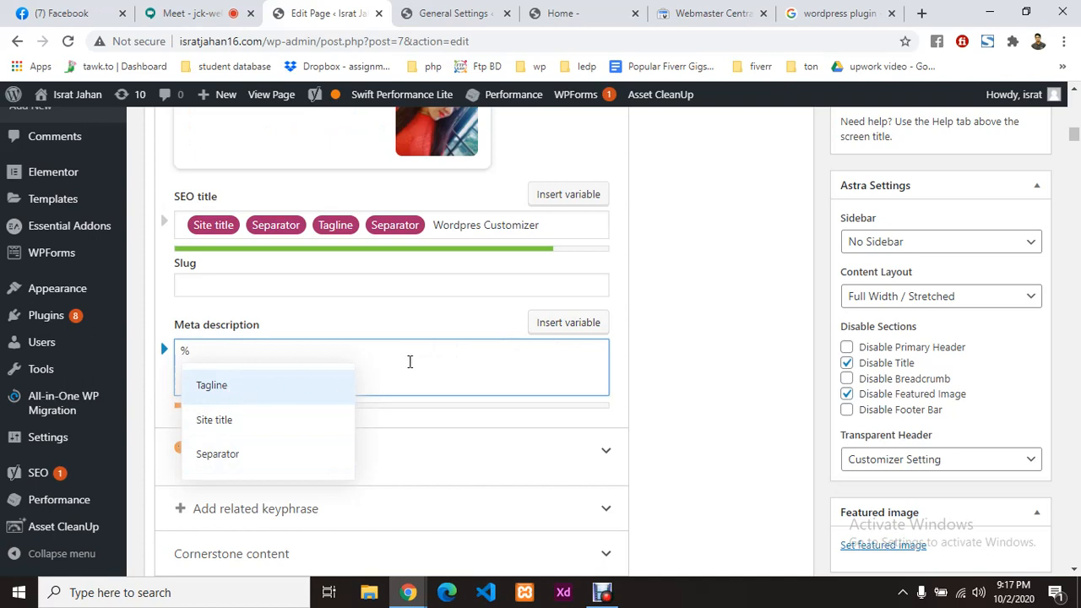
key("BackSpace")
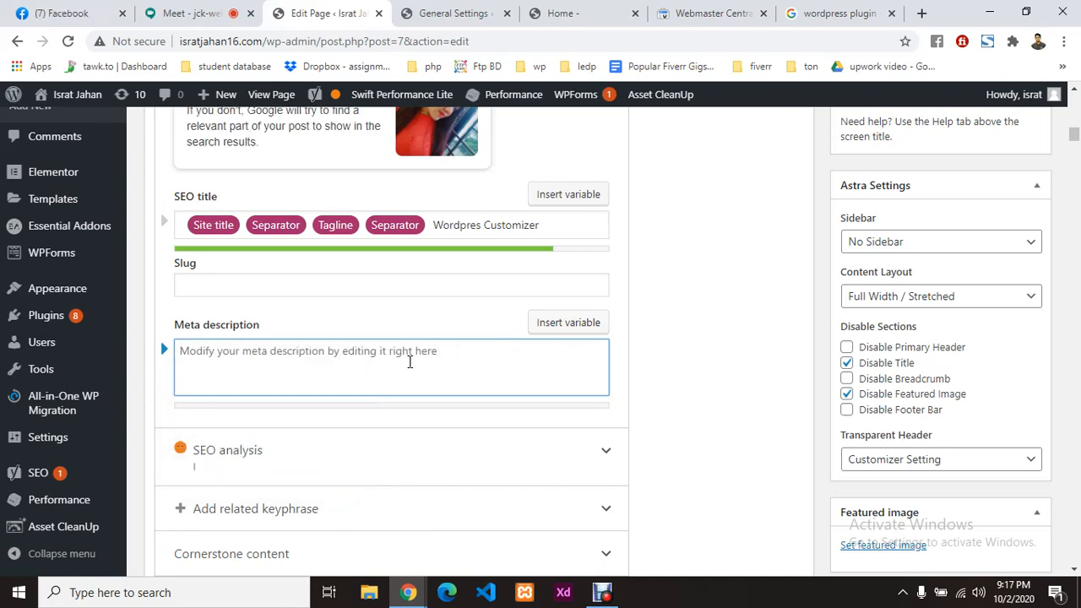
type("word")
key("BackSpace")
key("BackSpace")
key("BackSpace")
key("BackSpace")
type("Hello")
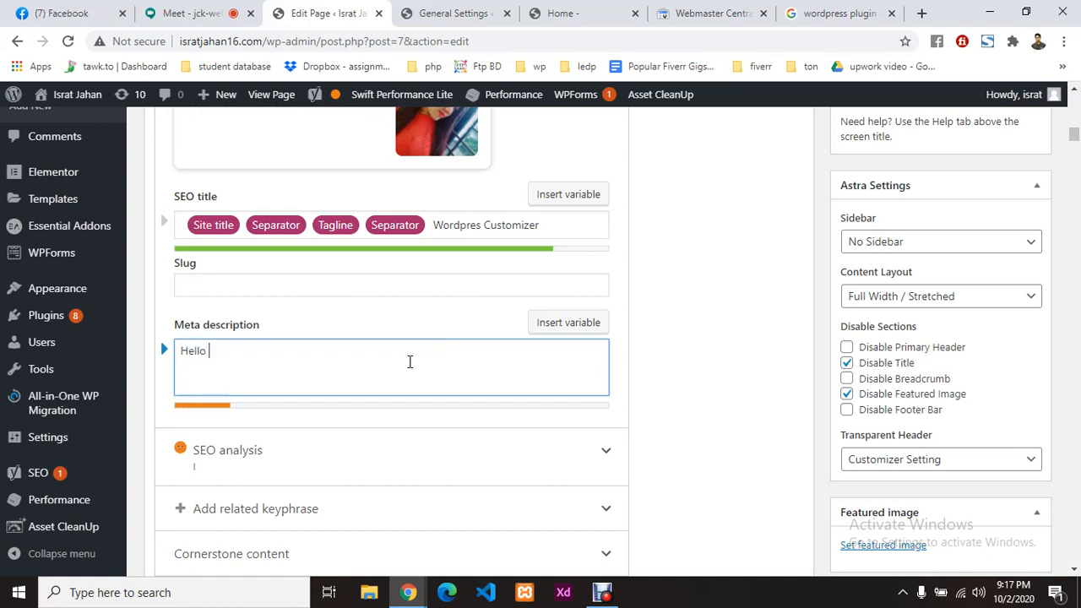
key("BackSpace")
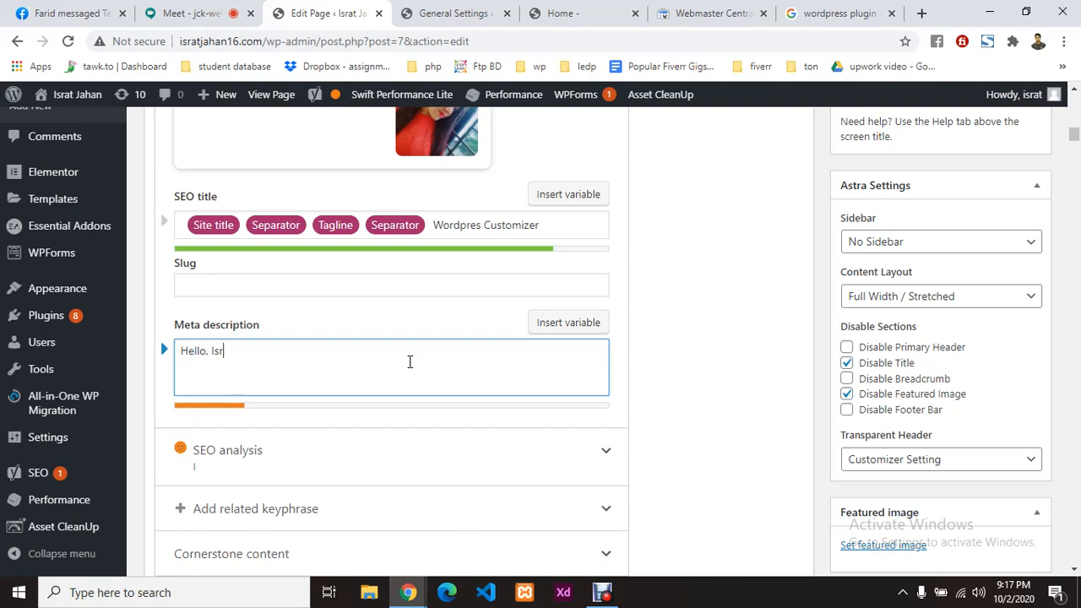
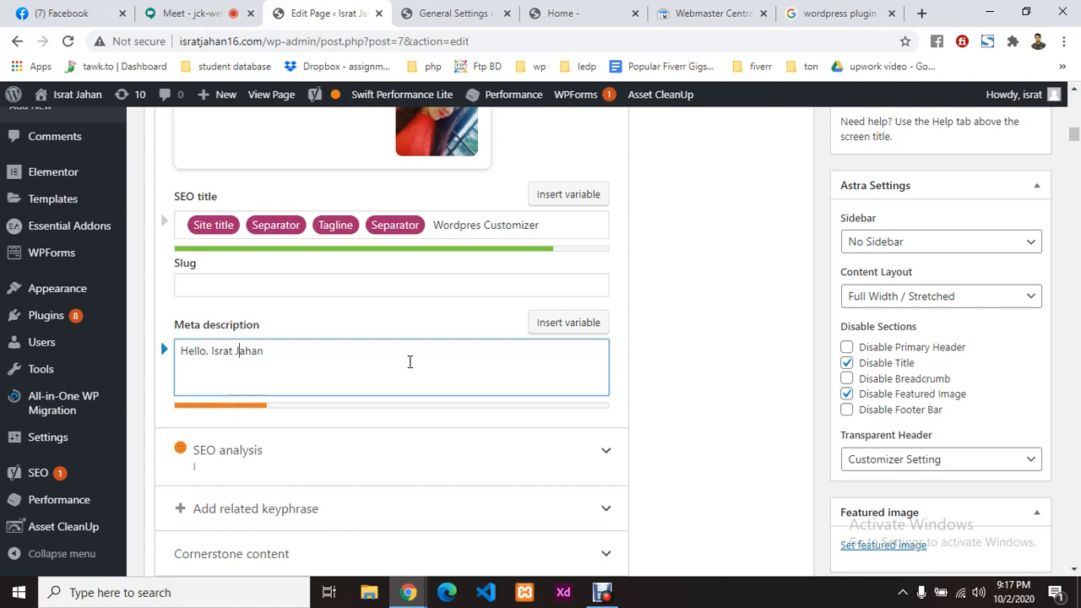
key("Left")
key("Left")
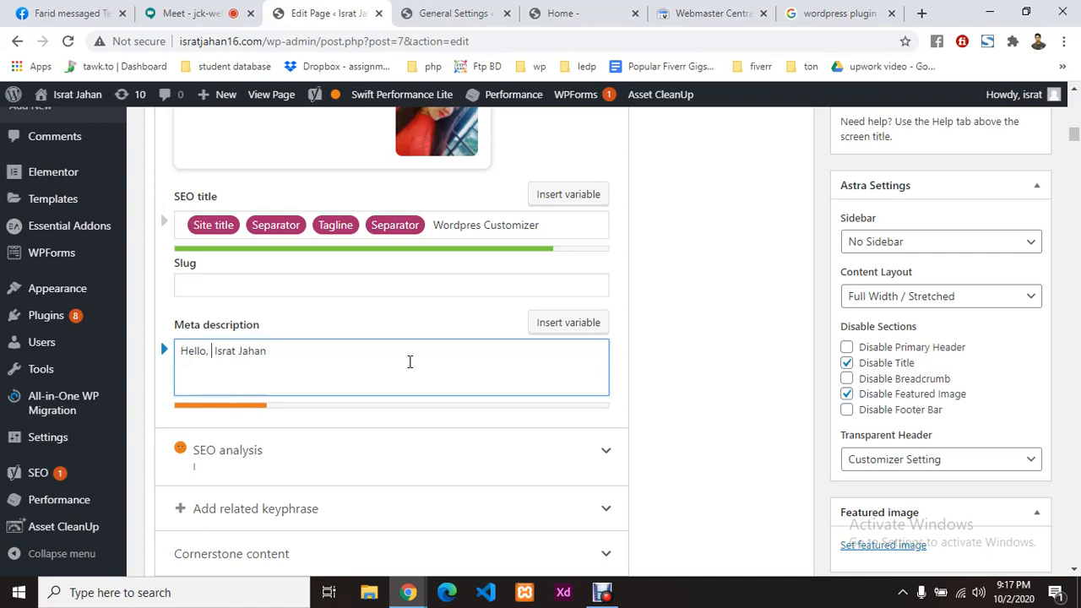
type("This is")
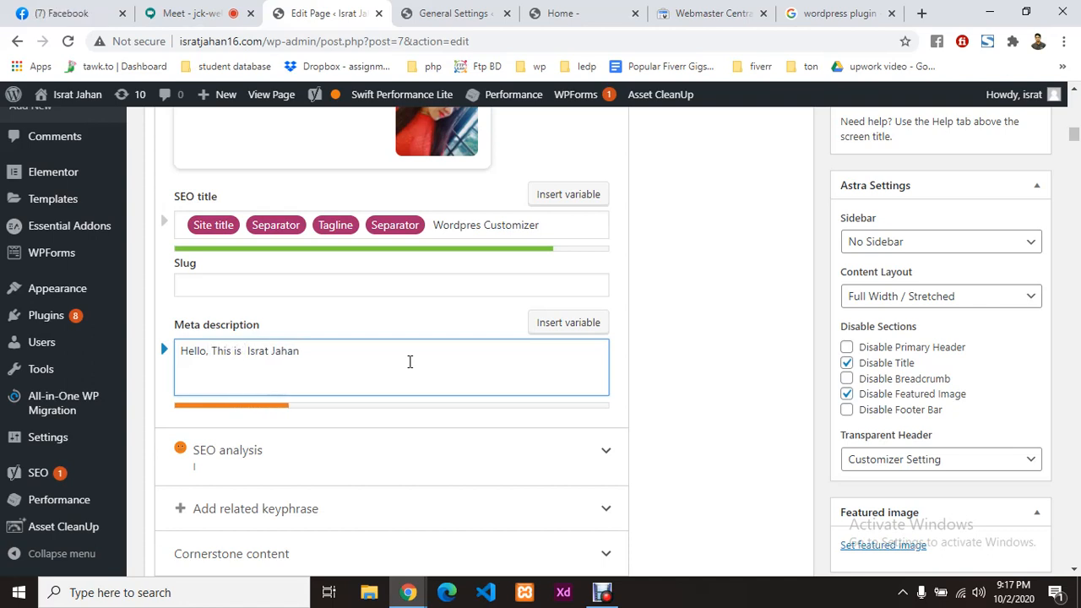
key("BackSpace")
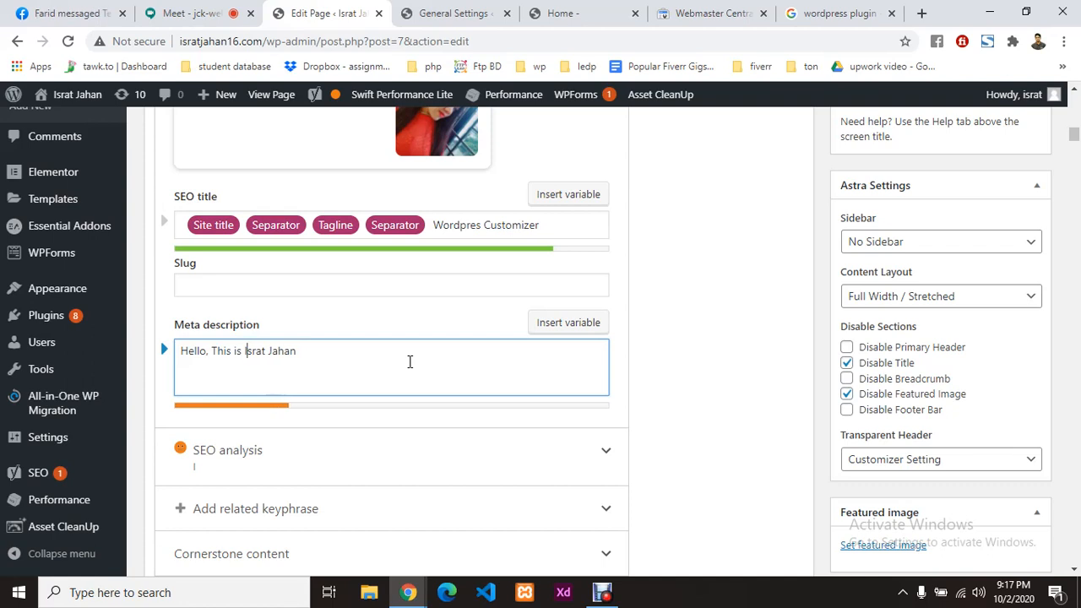
key("Right")
key("Right")
key("Right")
key("Right")
key("Right")
Step: Continue with 'a professional web developer in bangladesh. I work since 2016 in local and international marketplace'
type("a professional w")
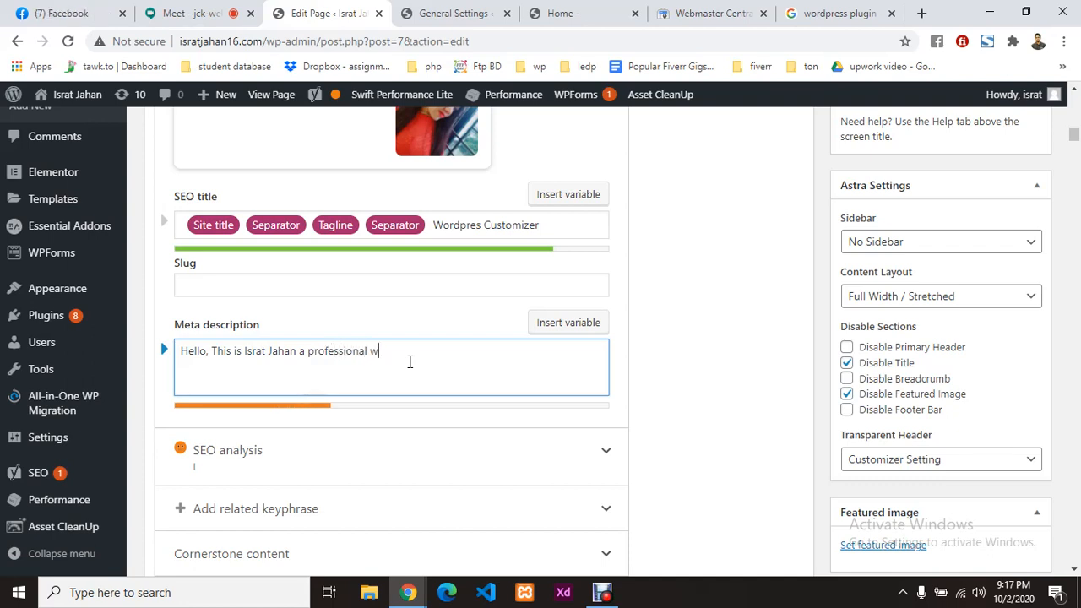
type("eb developer in ")
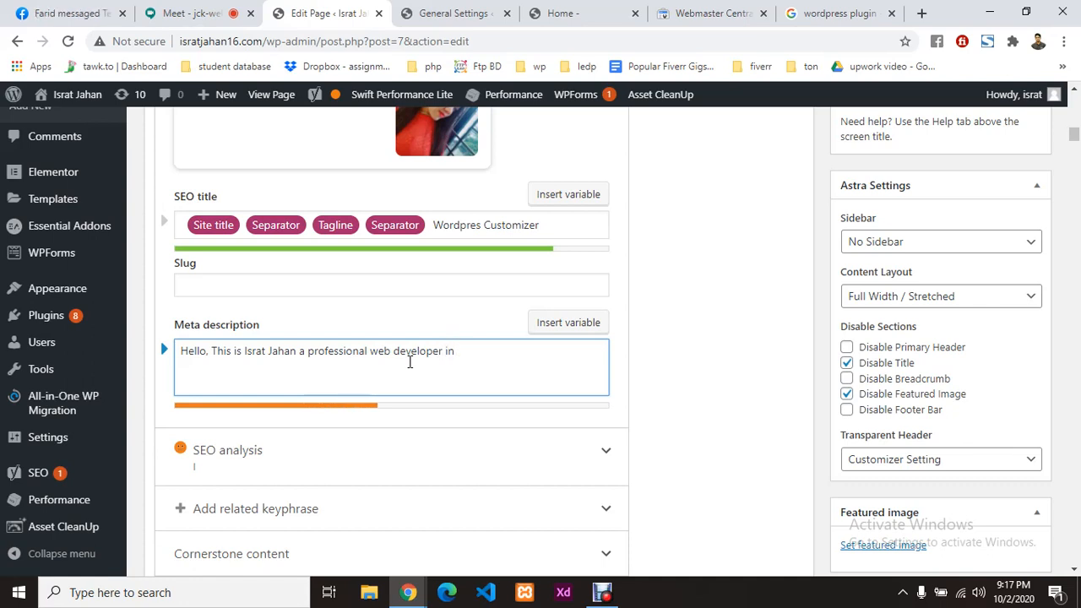
type("bangladesh/")
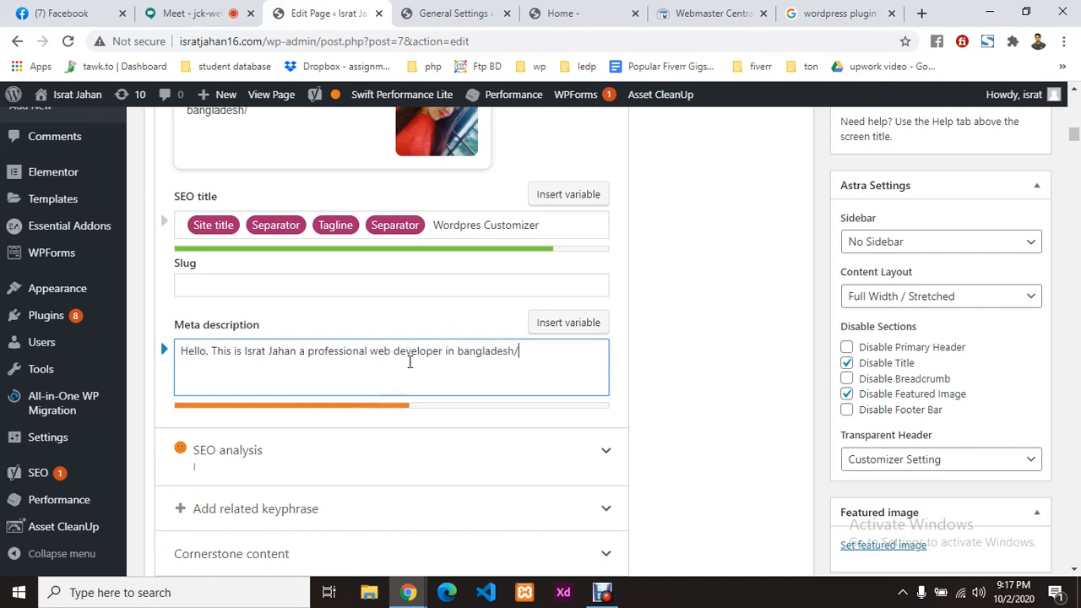
key("BackSpace")
key("BackSpace")
key("BackSpace")
type(". I work")
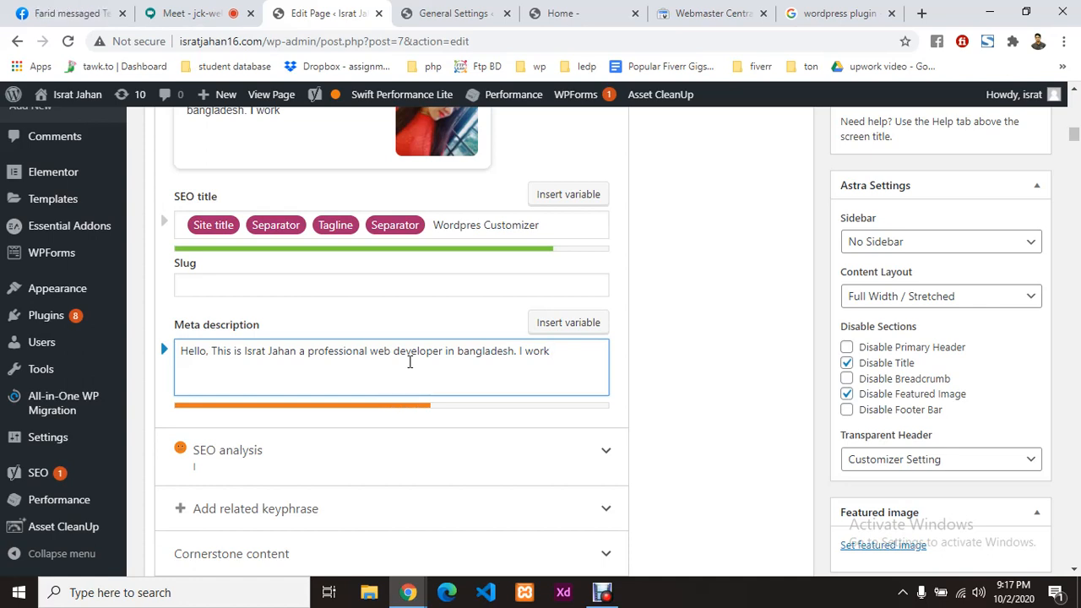
type("sin")
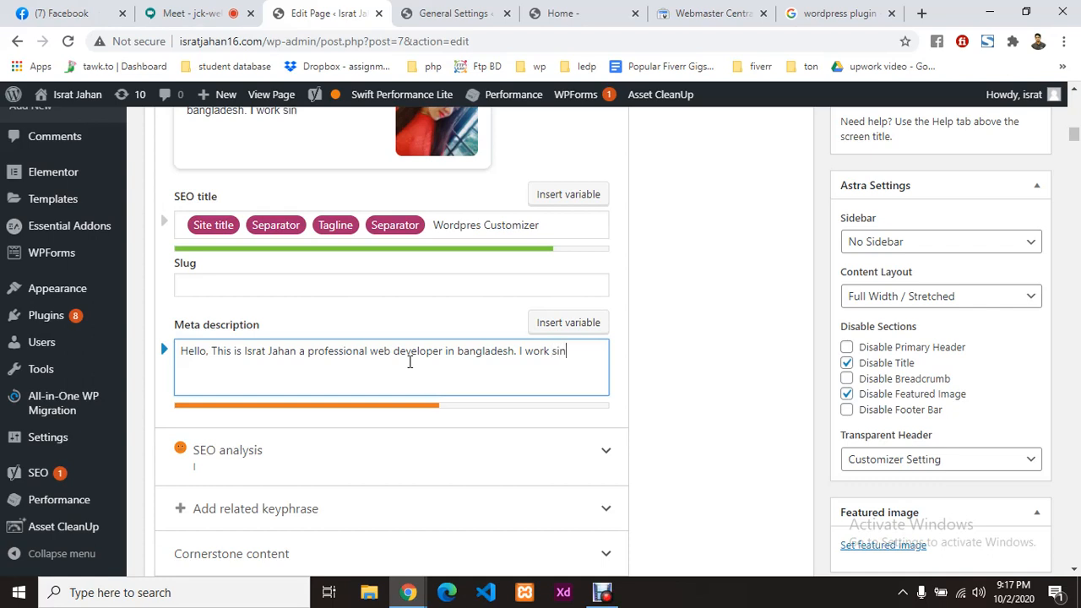
type("ce 20")
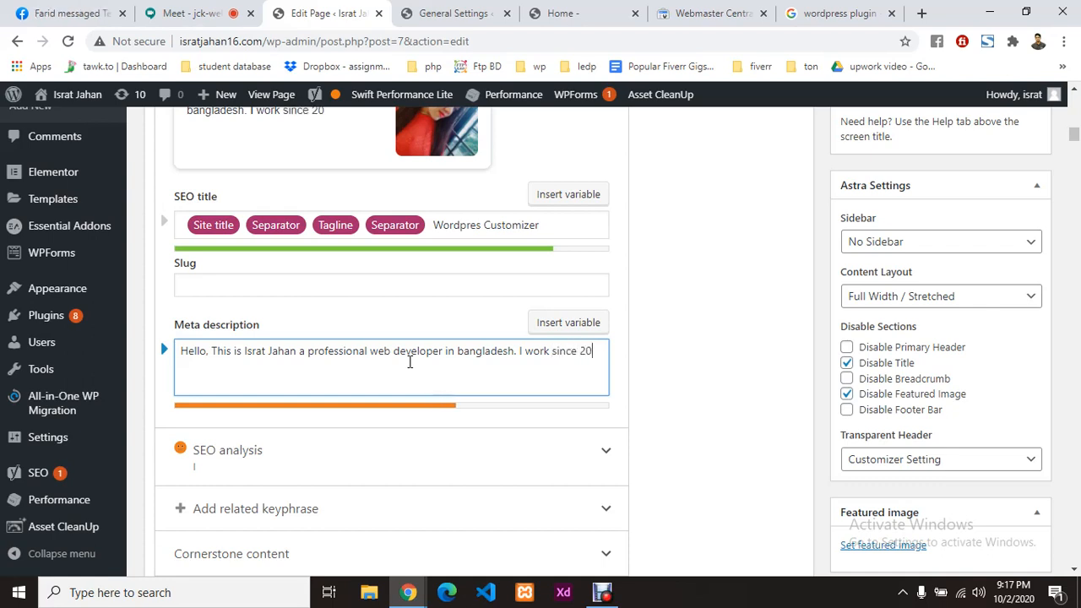
type("16 in ")
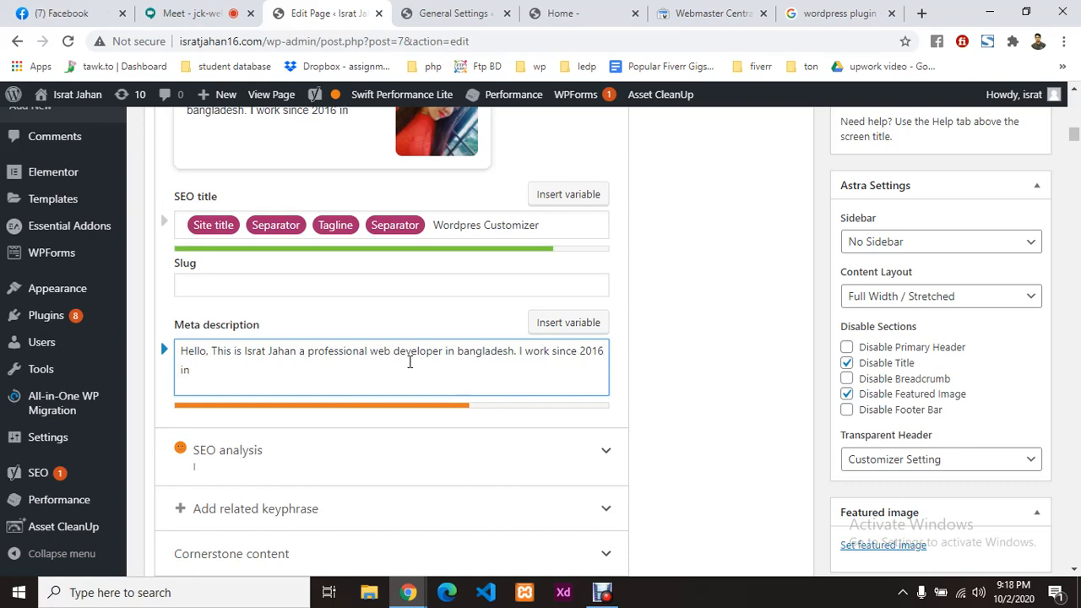
type("local and ")
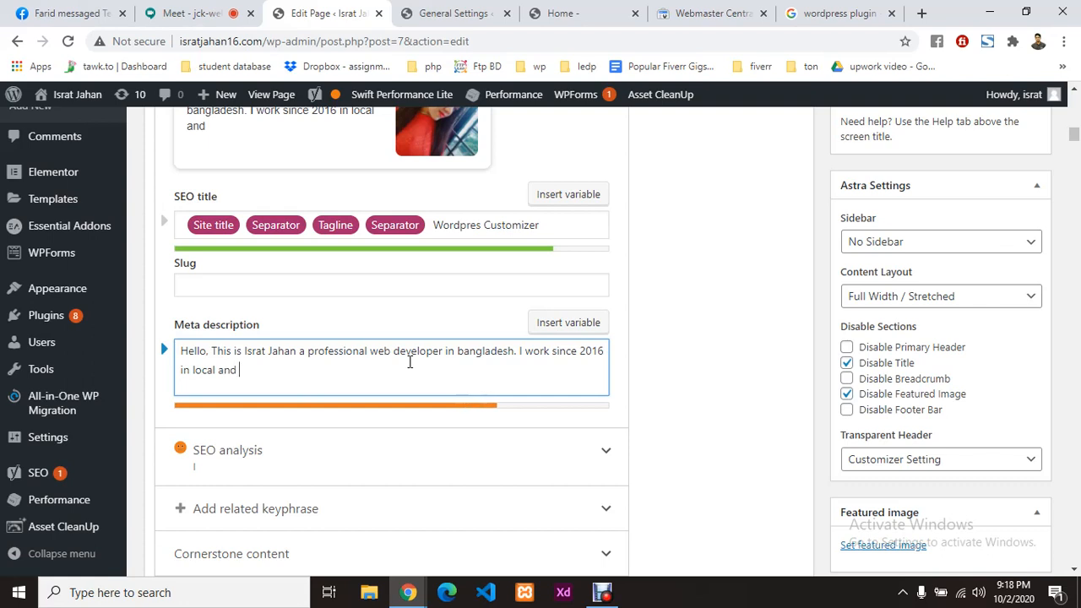
type("international")
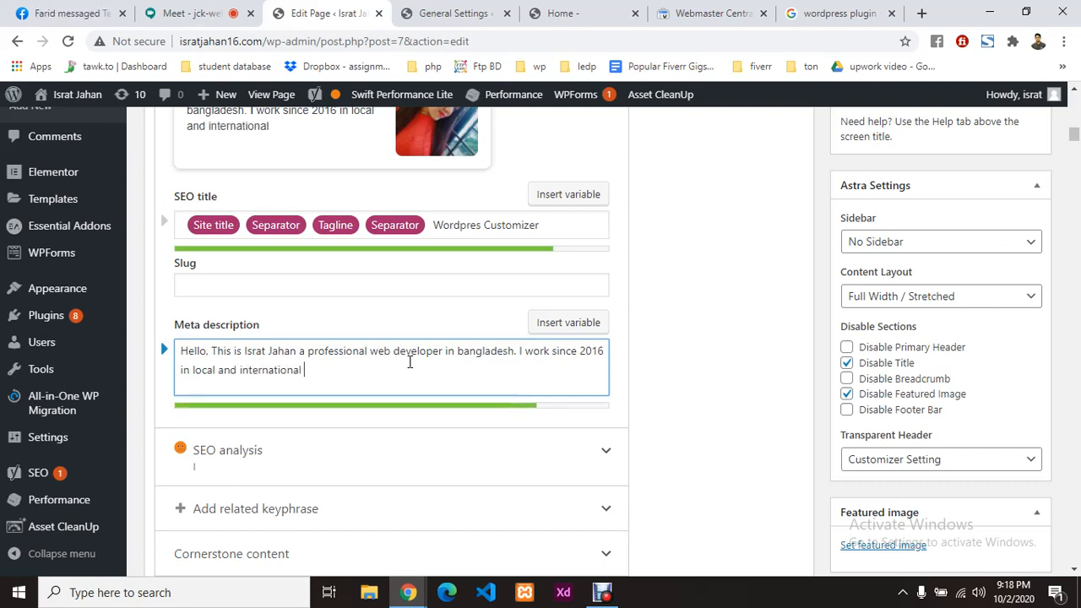
type(" marketplace")
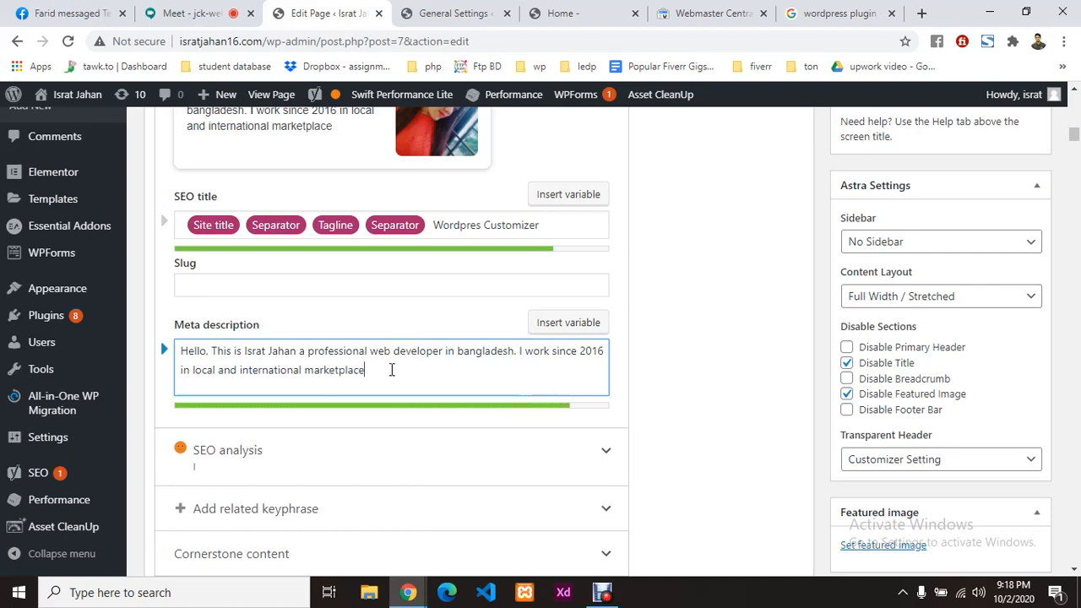
scroll(391, 369, "up", 2)
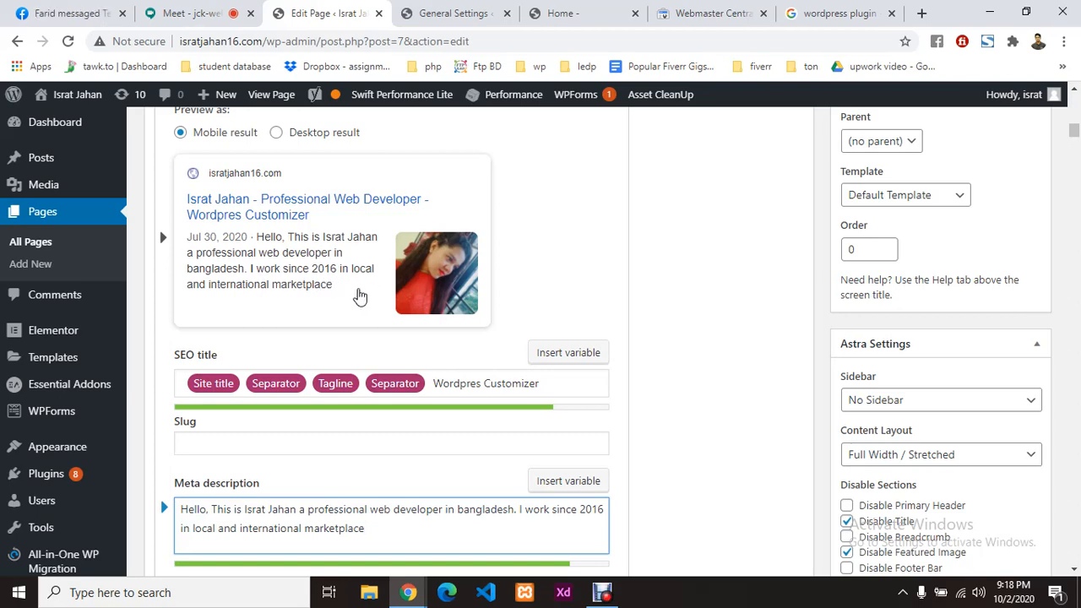
scroll(355, 295, "down", 2)
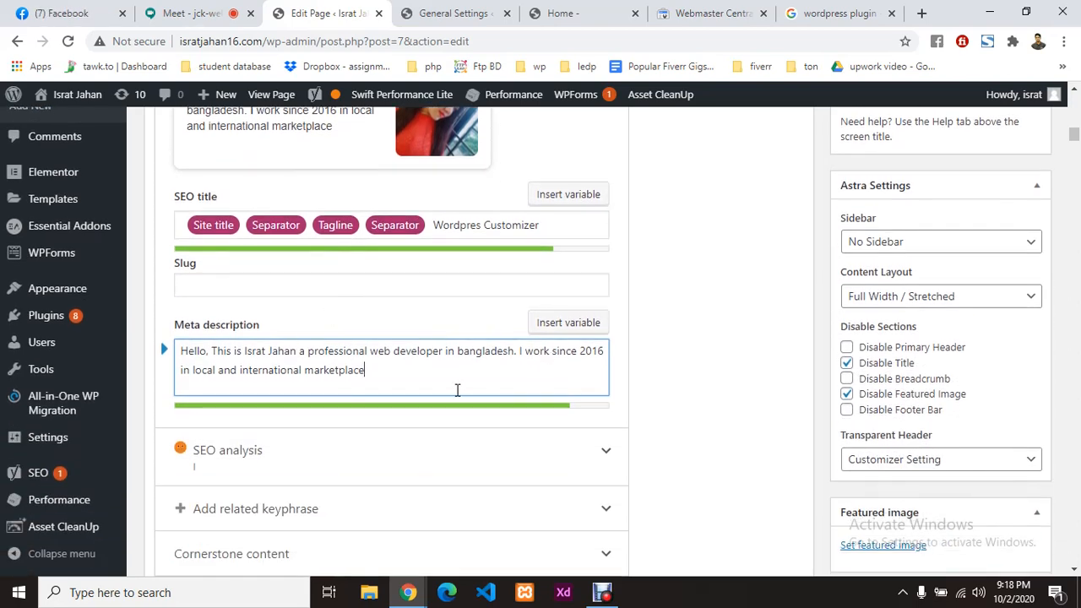
scroll(324, 298, "down", 1)
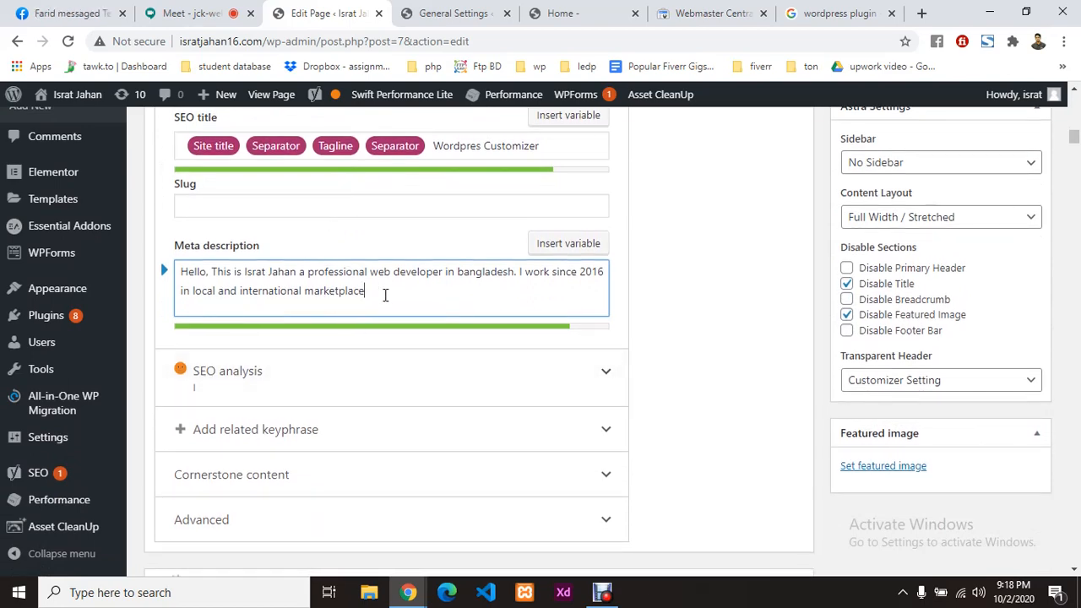
scroll(384, 295, "up", 3)
scroll(417, 363, "down", 3)
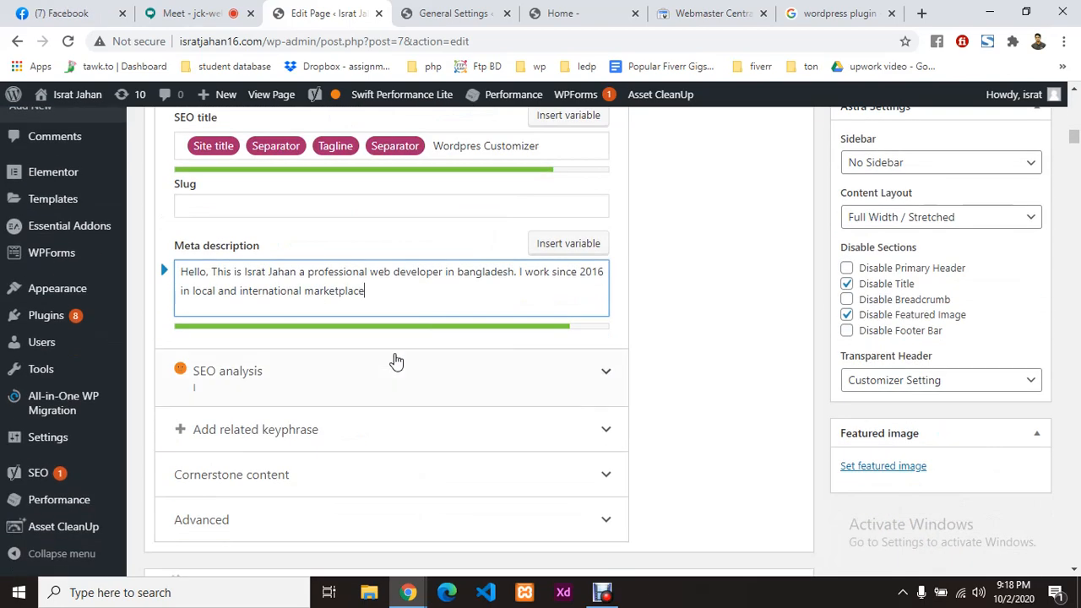
left_click_drag(384, 293, 162, 274)
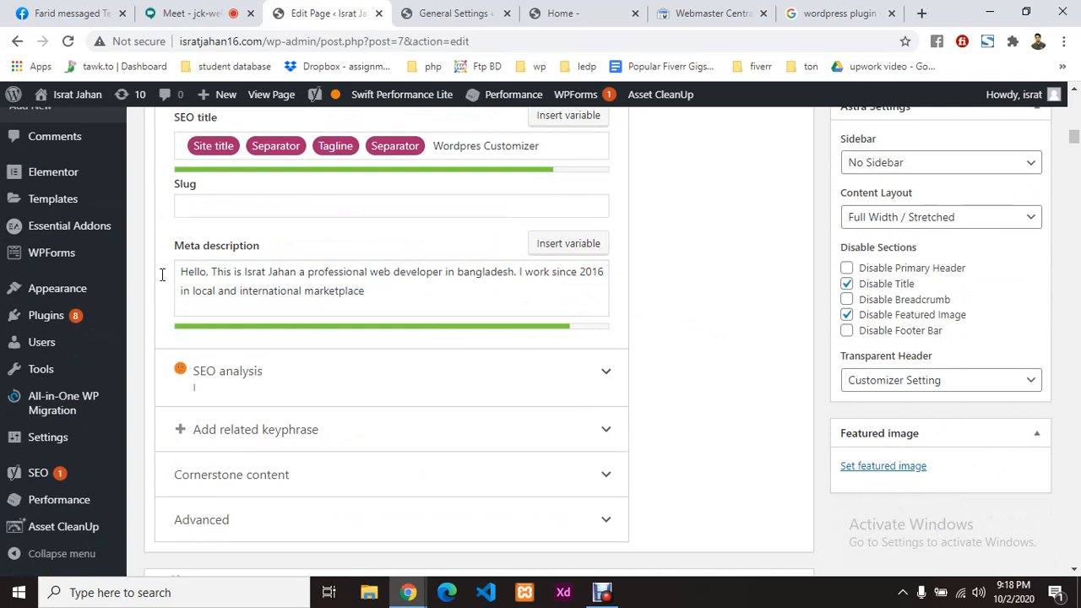
left_click(334, 282)
left_click_drag(384, 288, 181, 271)
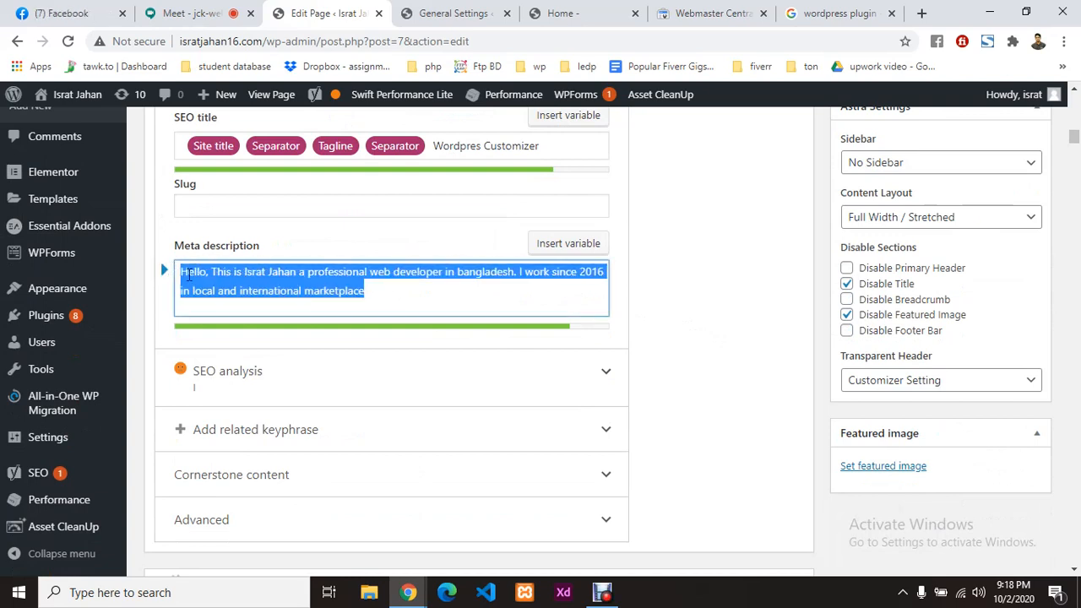
left_click(413, 293)
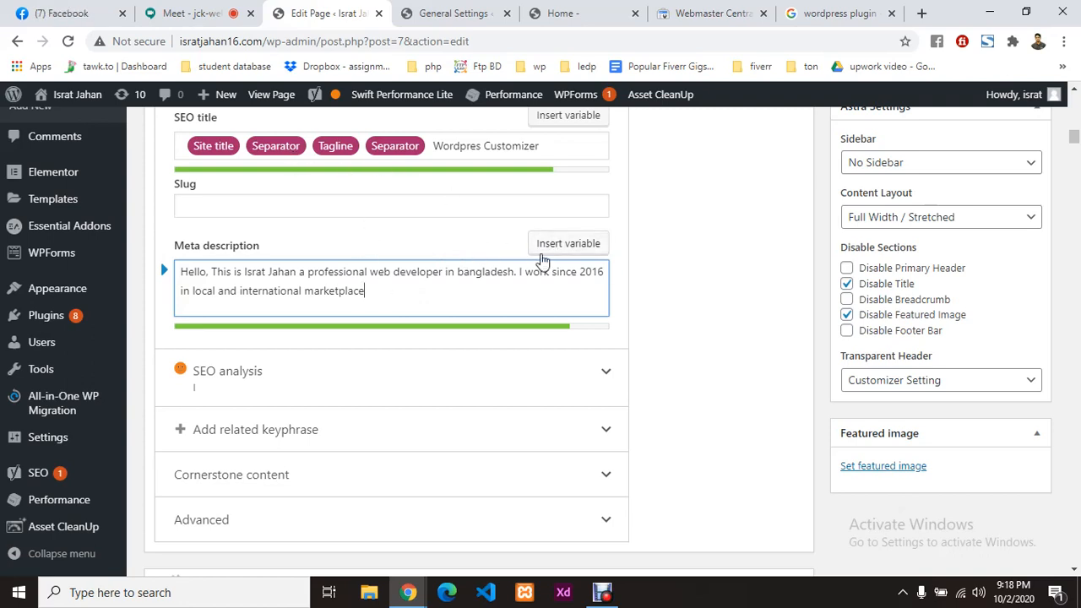
left_click(650, 298)
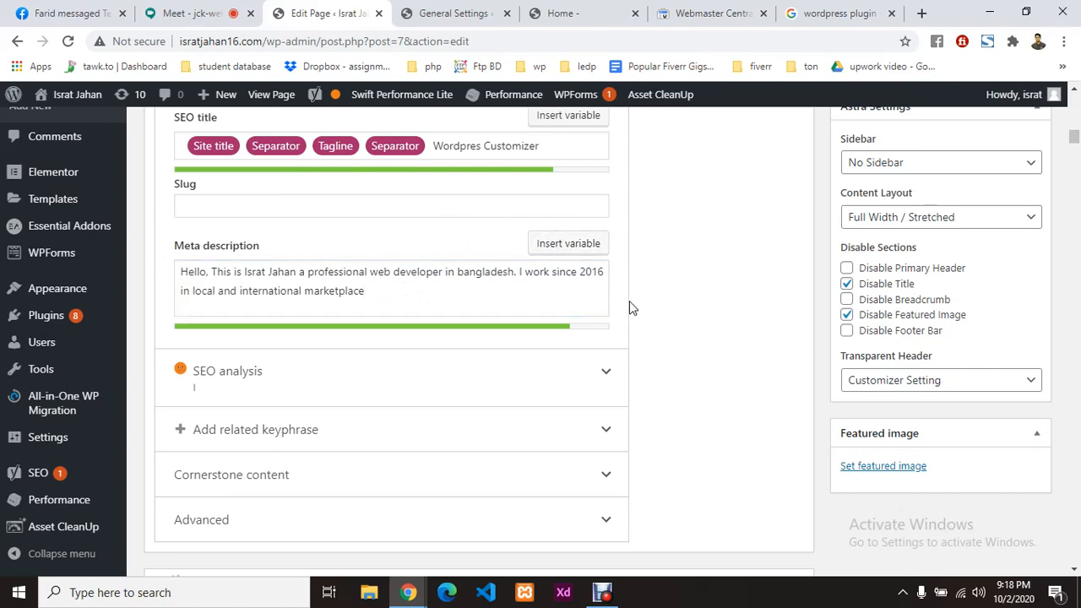
scroll(379, 314, "down", 1)
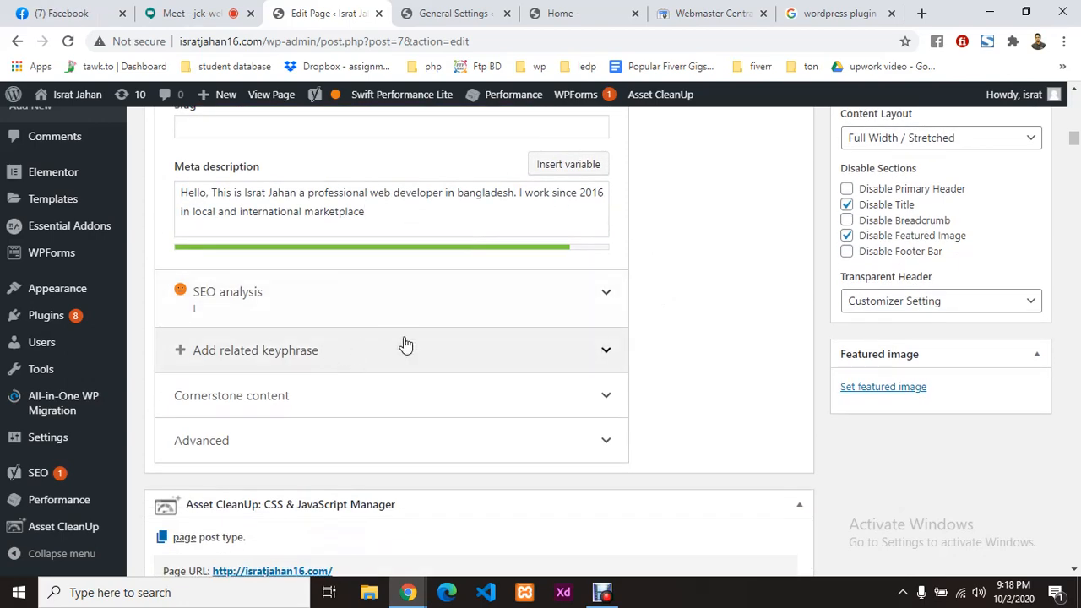
scroll(363, 389, "up", 3)
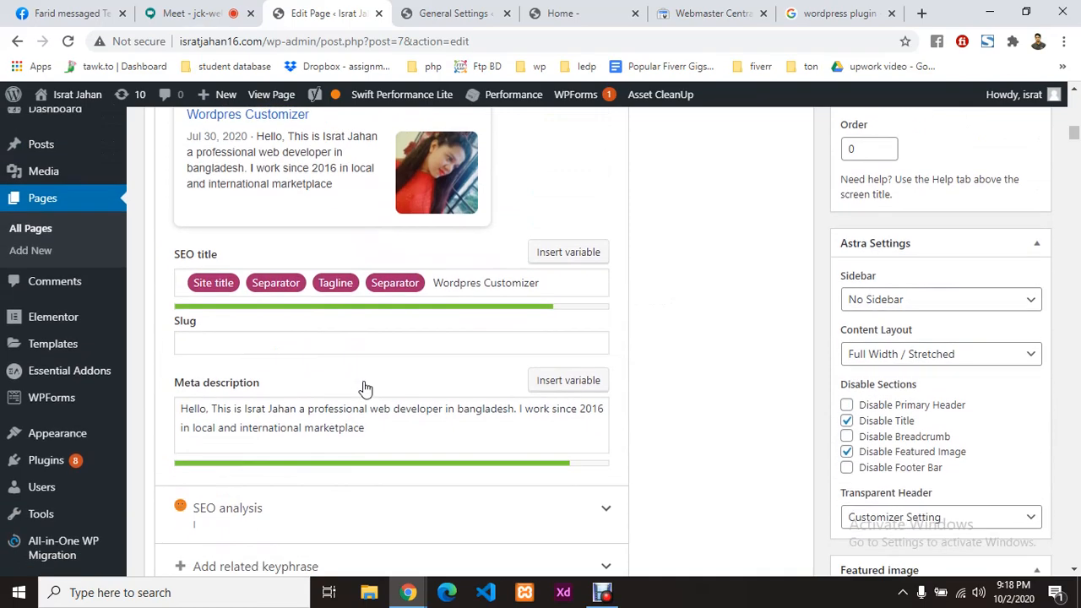
scroll(403, 251, "down", 3)
scroll(266, 162, "up", 3)
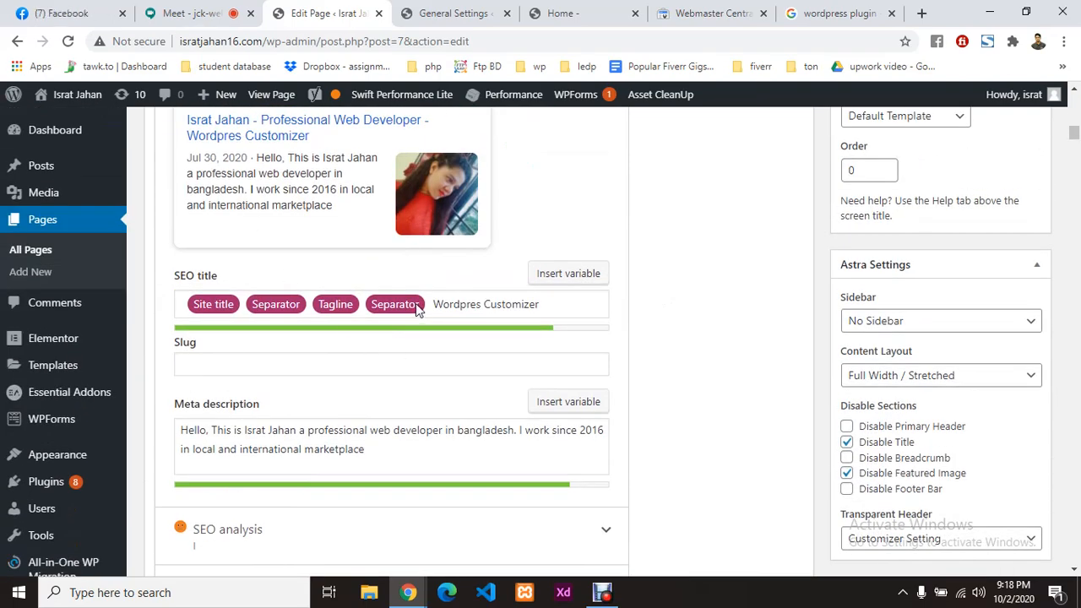
scroll(415, 310, "down", 3)
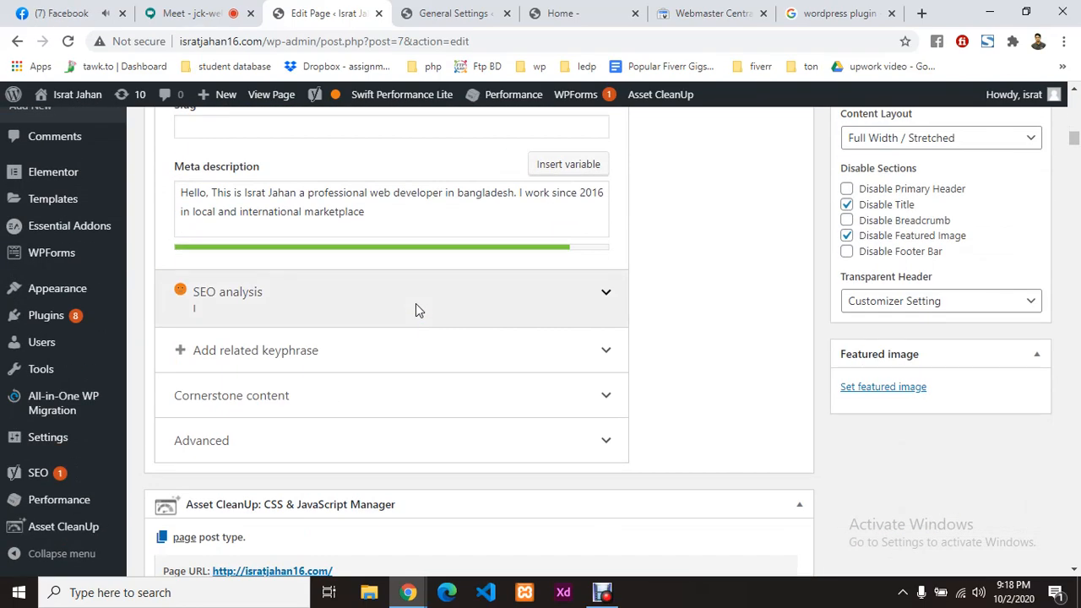
Step: Expand the Yoast SEO analysis and scroll through its problems, improvements and good results
left_click(609, 298)
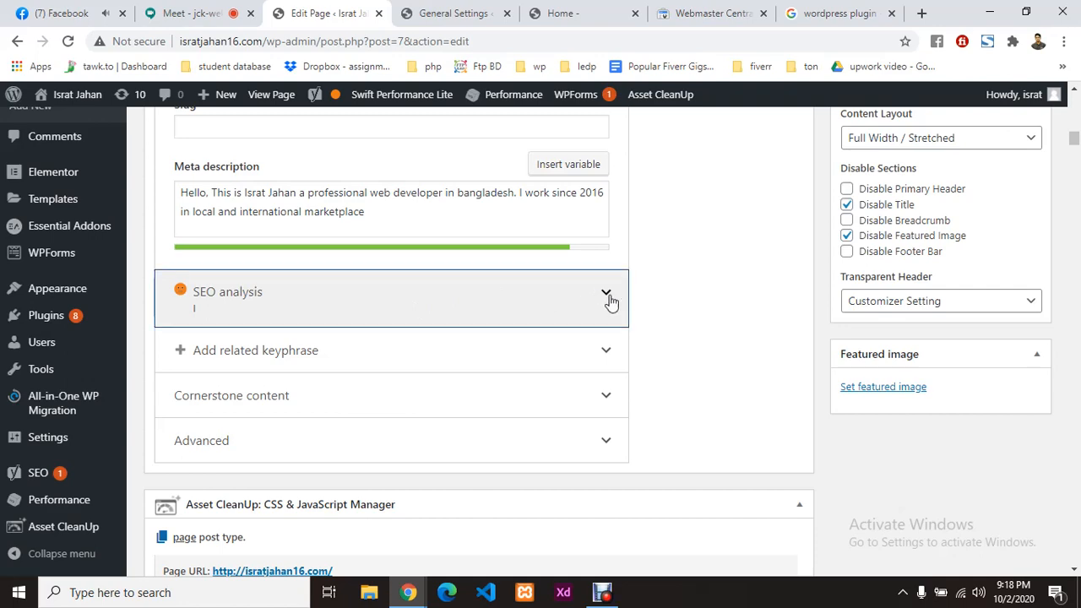
scroll(471, 332, "down", 2)
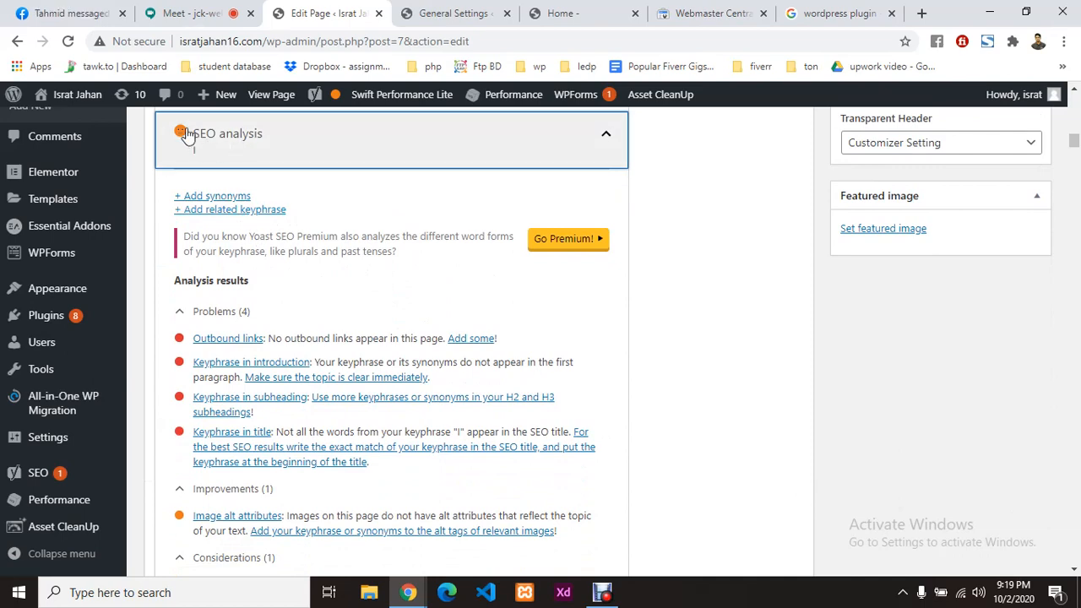
scroll(359, 275, "down", 1)
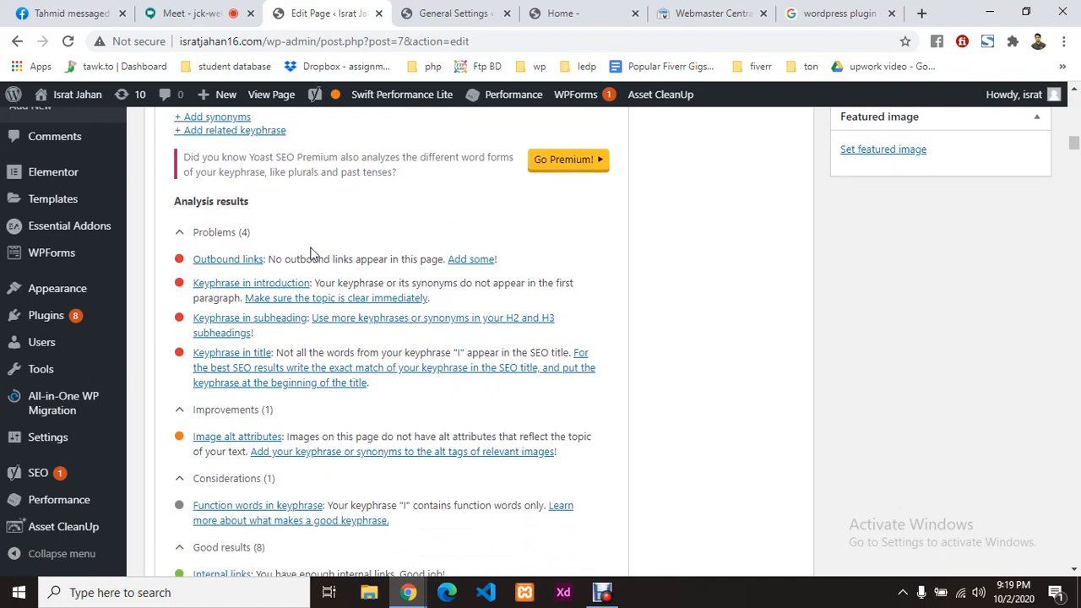
scroll(241, 296, "down", 1)
scroll(259, 280, "up", 2)
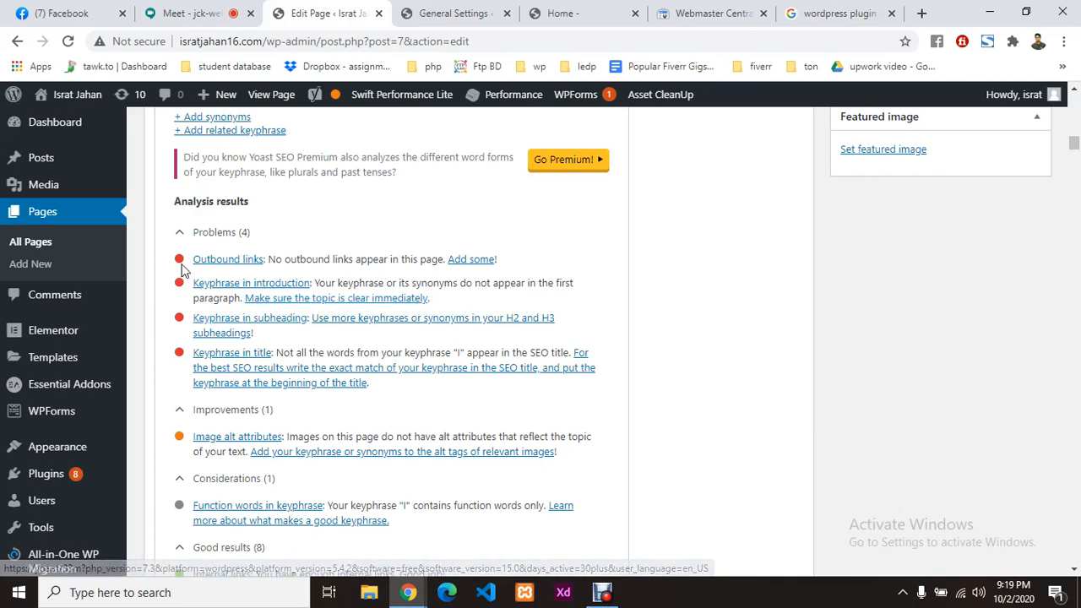
scroll(186, 355, "down", 1)
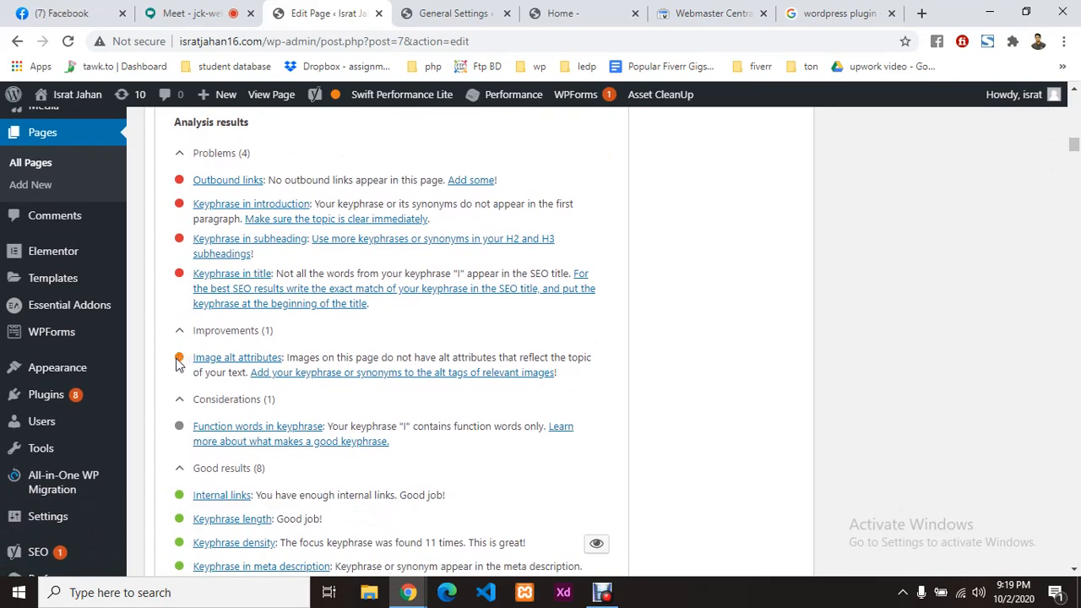
scroll(179, 365, "down", 1)
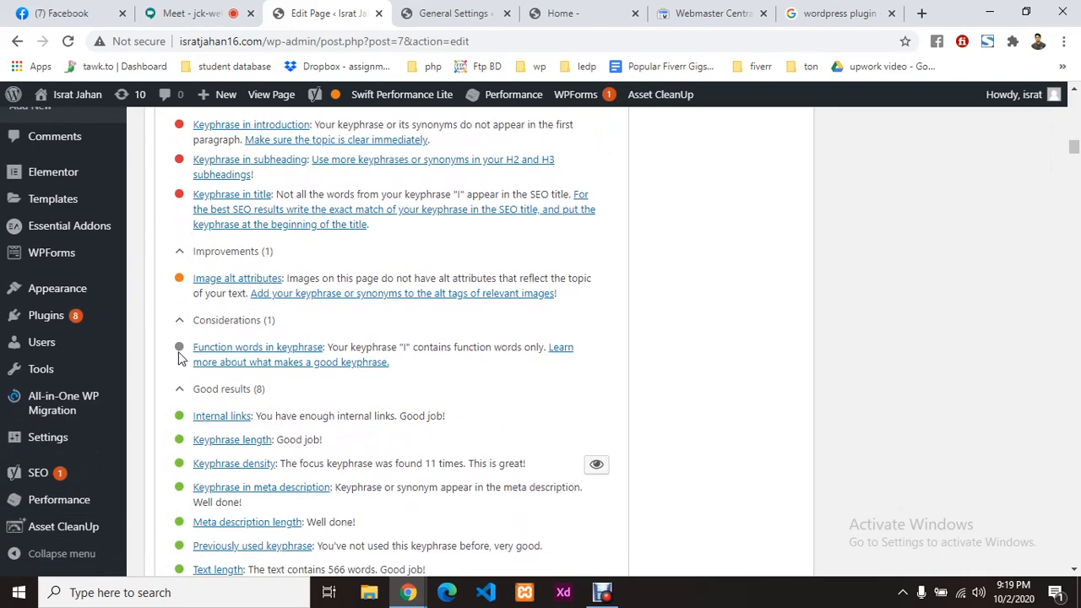
scroll(179, 360, "down", 1)
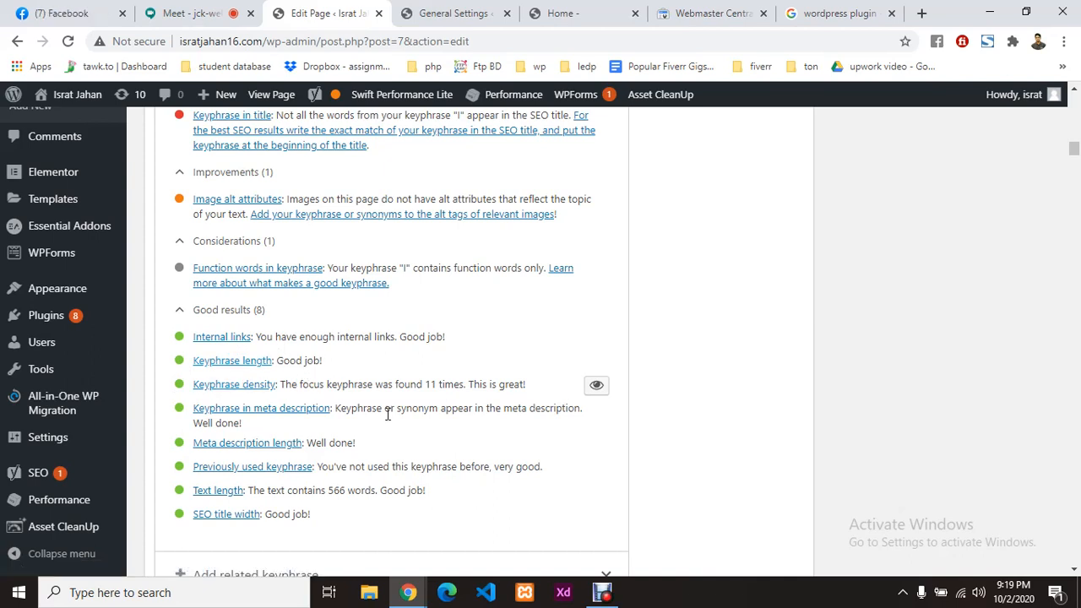
scroll(386, 415, "down", 1)
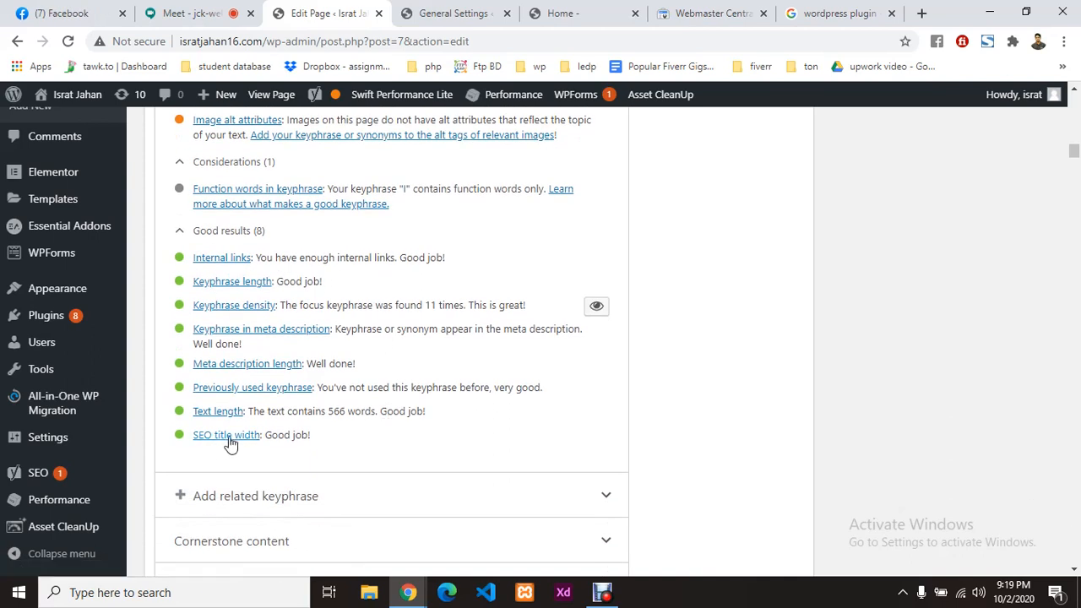
scroll(329, 433, "up", 15)
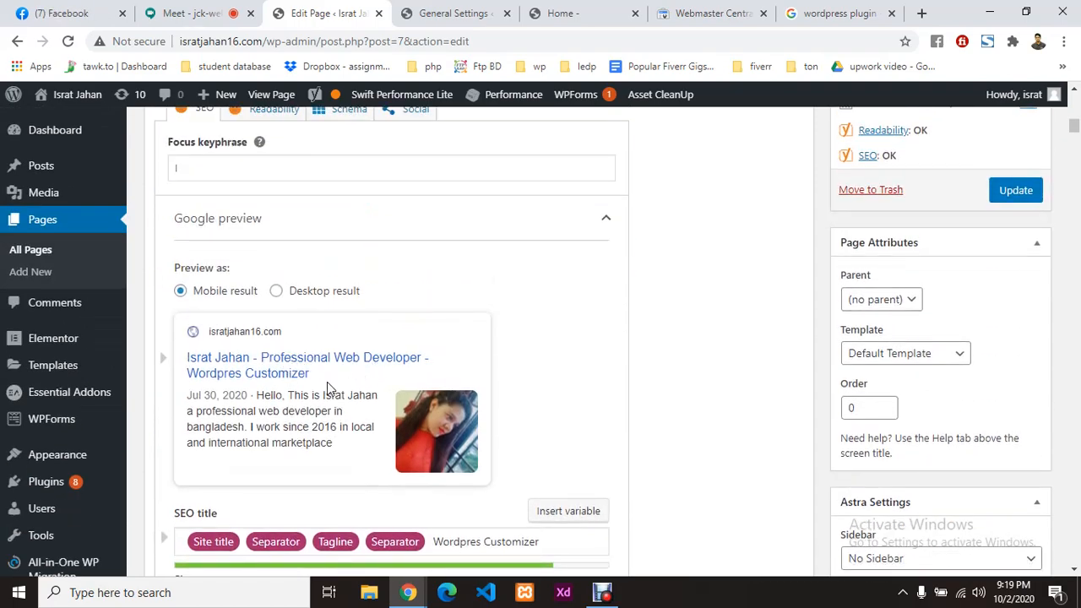
scroll(327, 380, "down", 15)
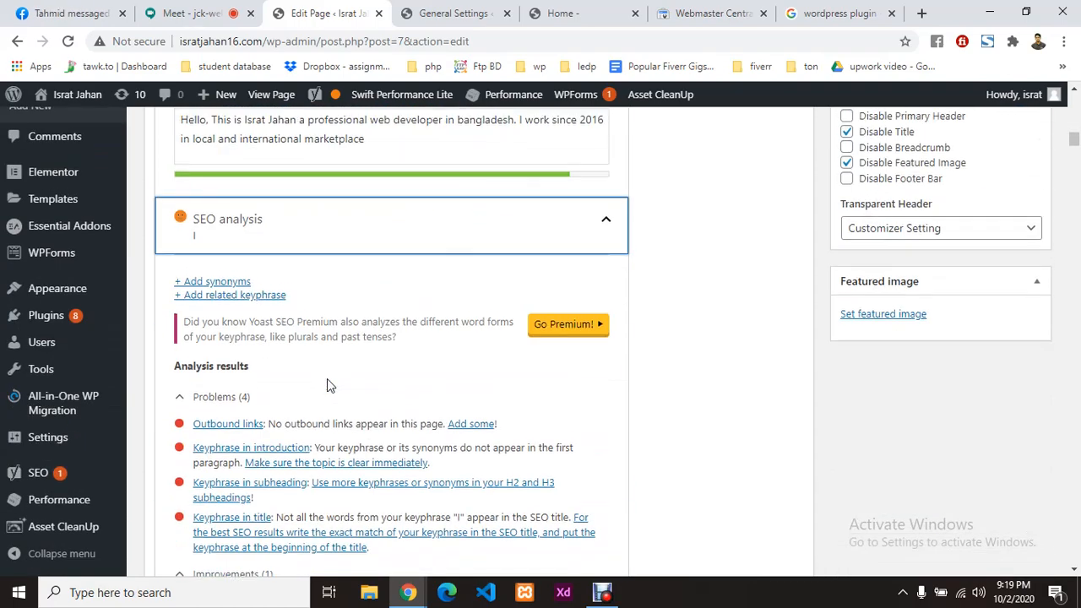
scroll(326, 377, "up", 2)
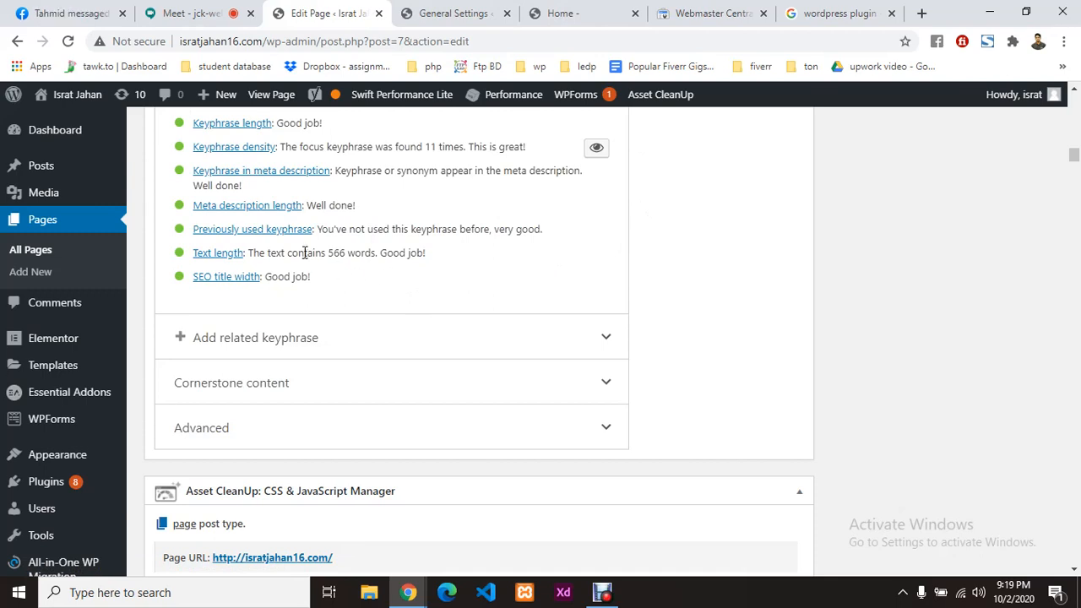
Step: Highlight the 566-word Text length result, then select the meta description text
left_click_drag(329, 255, 347, 254)
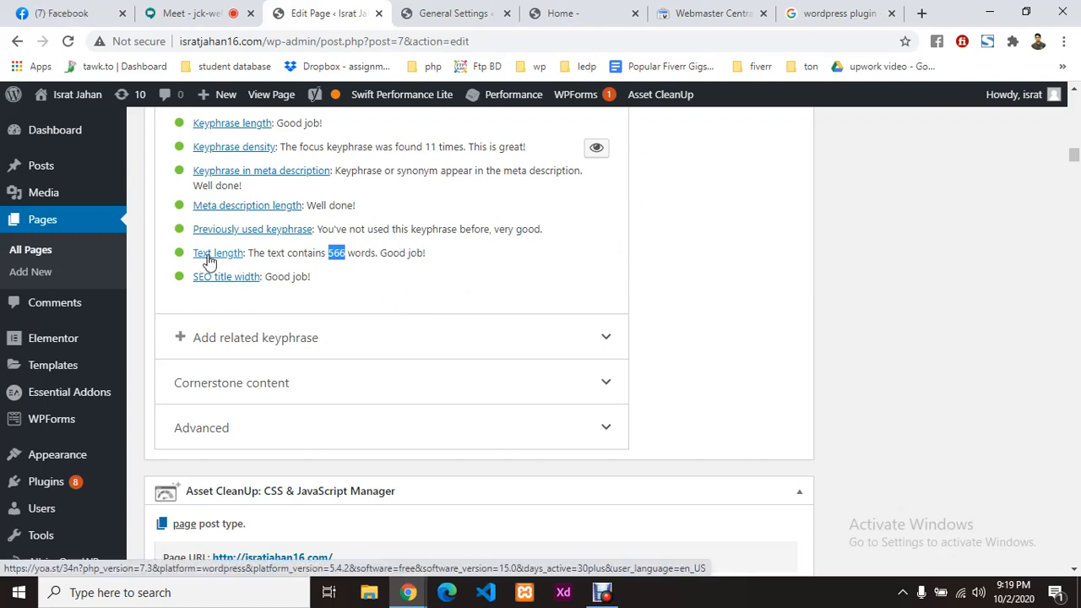
left_click(402, 252)
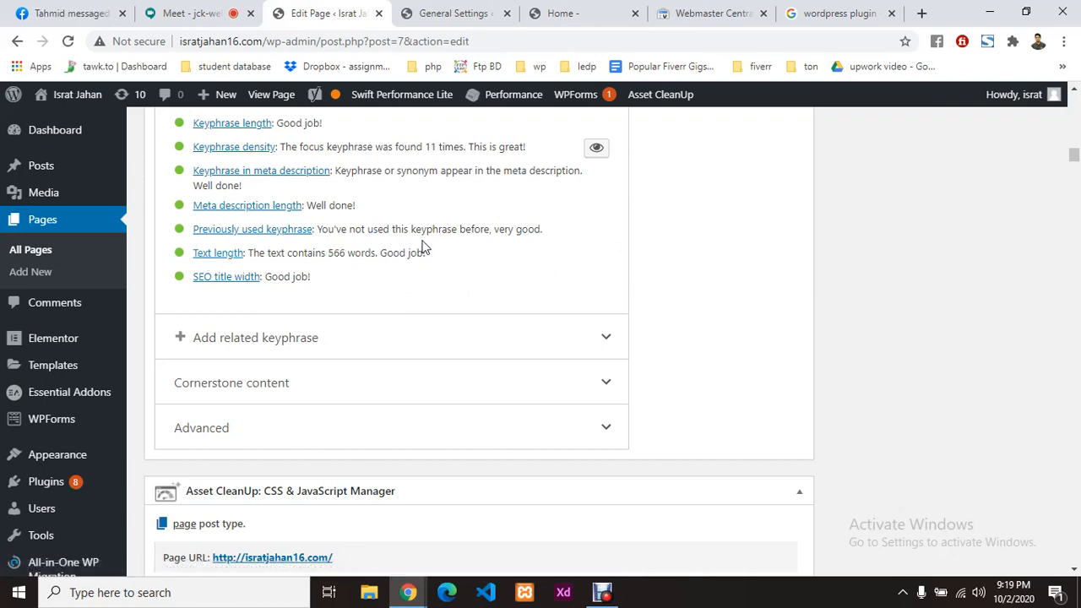
scroll(420, 246, "up", 1)
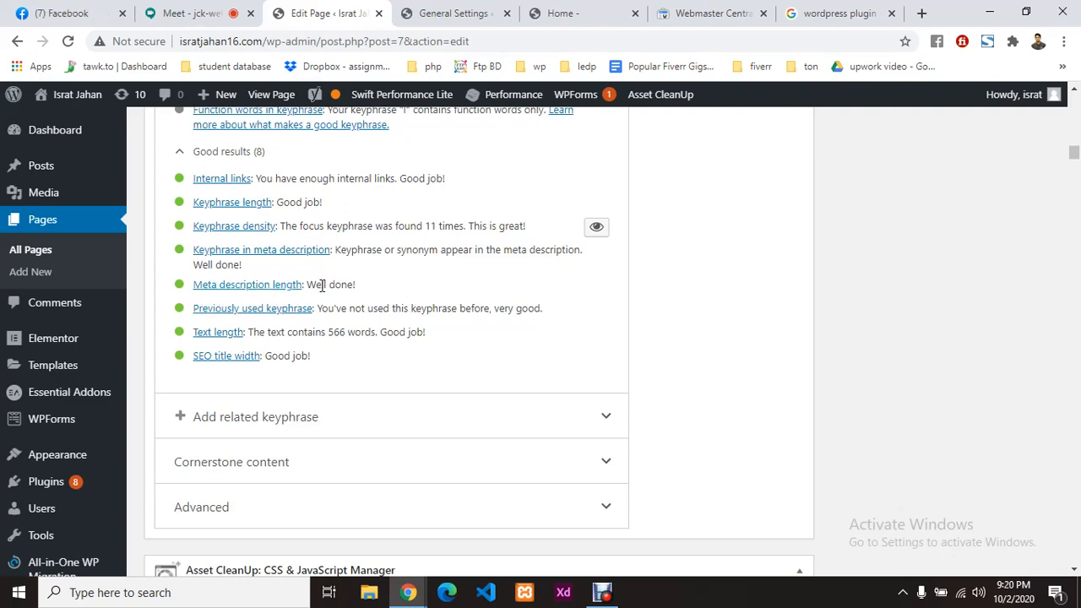
scroll(382, 291, "up", 7)
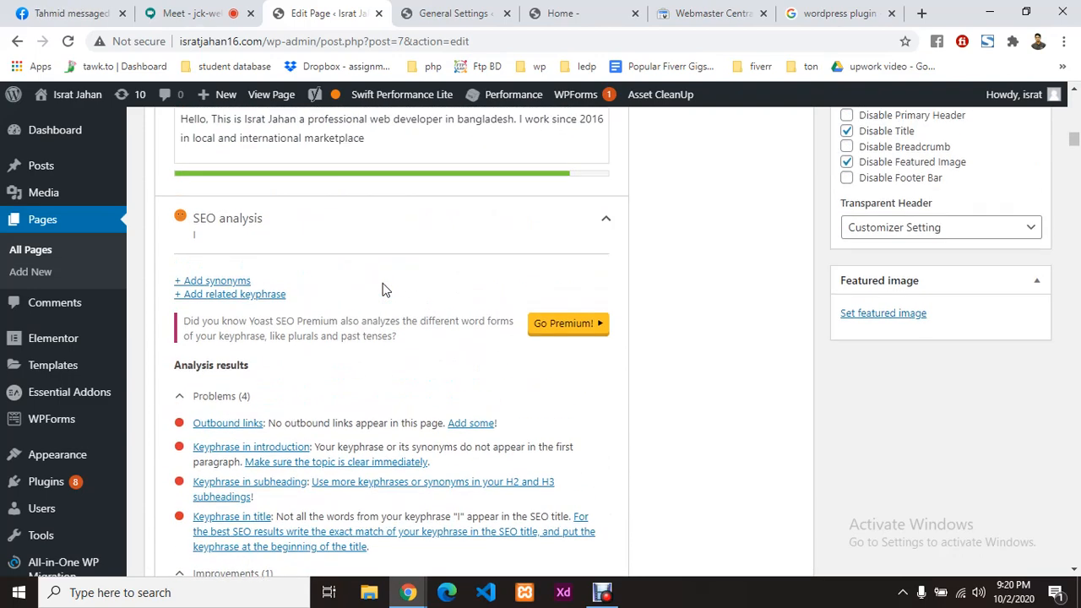
scroll(382, 290, "up", 4)
left_click_drag(382, 455, 152, 429)
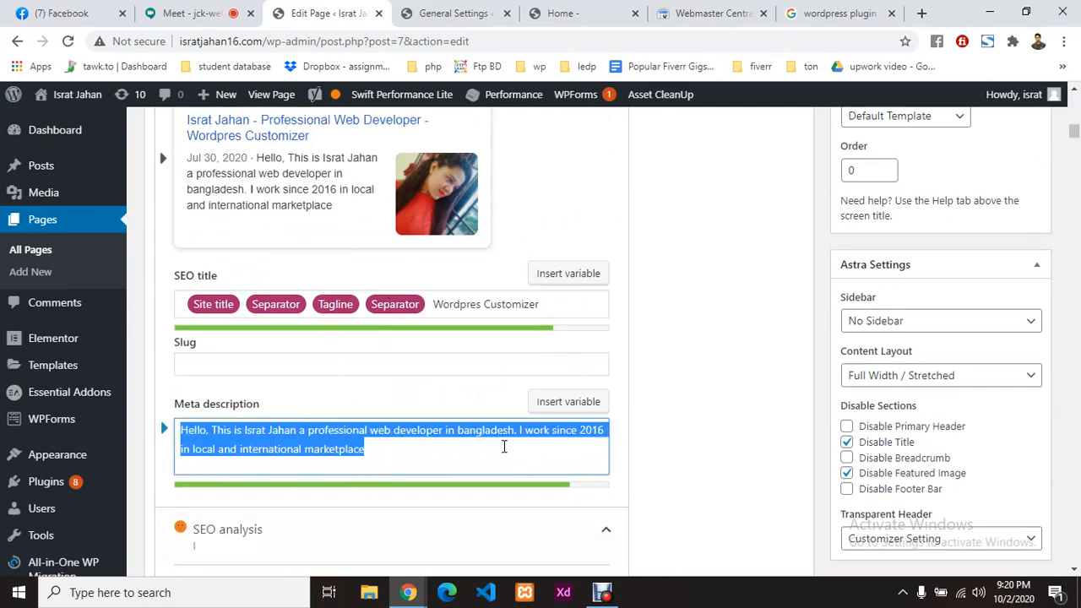
scroll(503, 448, "down", 10)
scroll(328, 268, "up", 1)
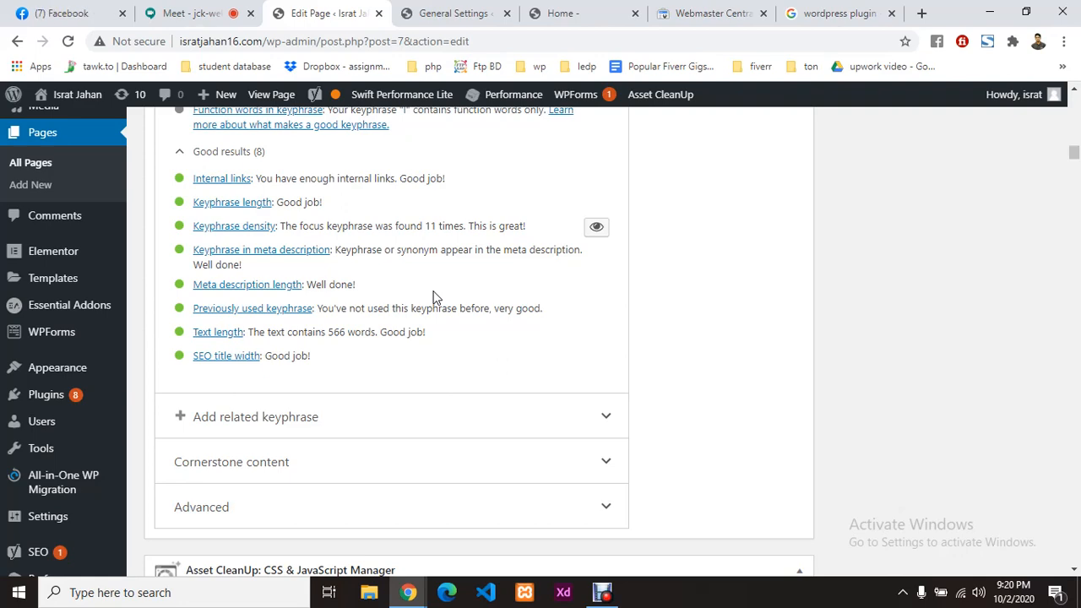
scroll(433, 297, "up", 5)
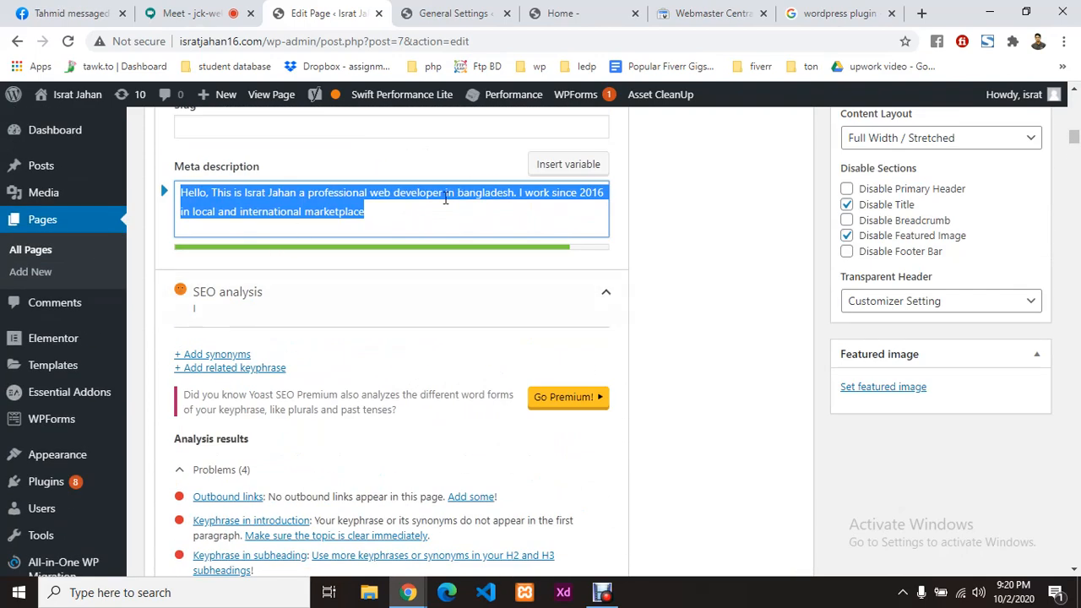
Step: Delete the owner's name from the meta description and review how the analysis changes
left_click(445, 197)
left_click_drag(299, 195, 246, 192)
key("ctrl+c")
key("BackSpace")
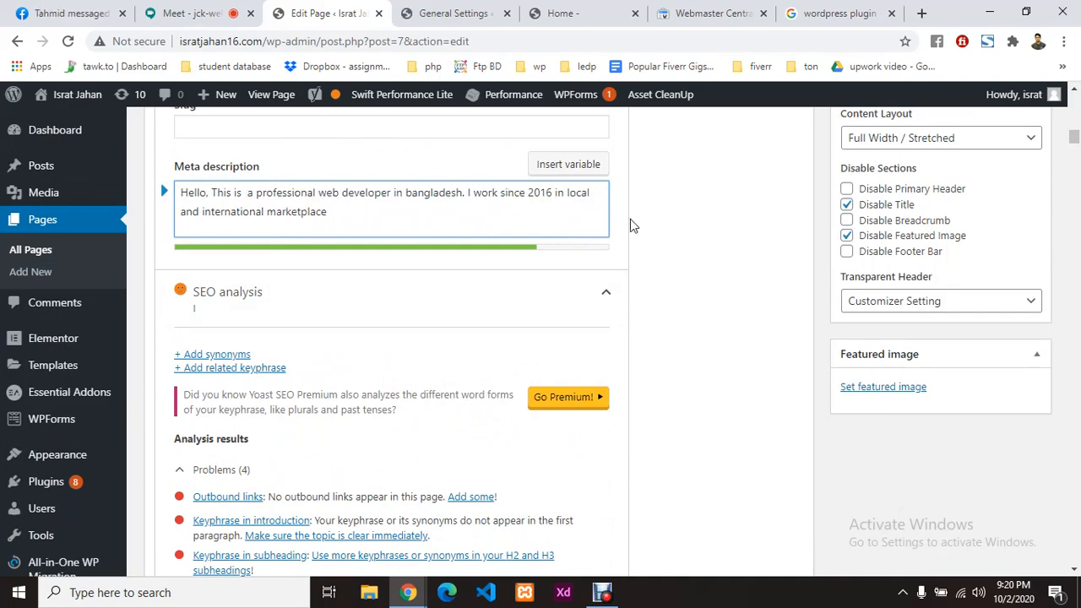
scroll(673, 304, "down", 9)
scroll(332, 303, "up", 2)
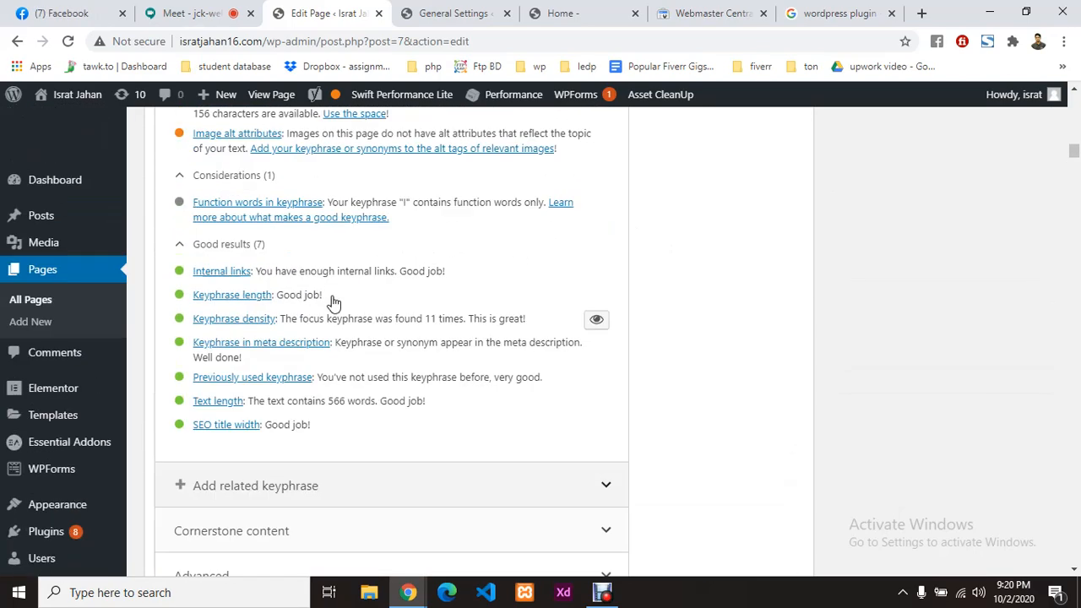
scroll(231, 237, "up", 1)
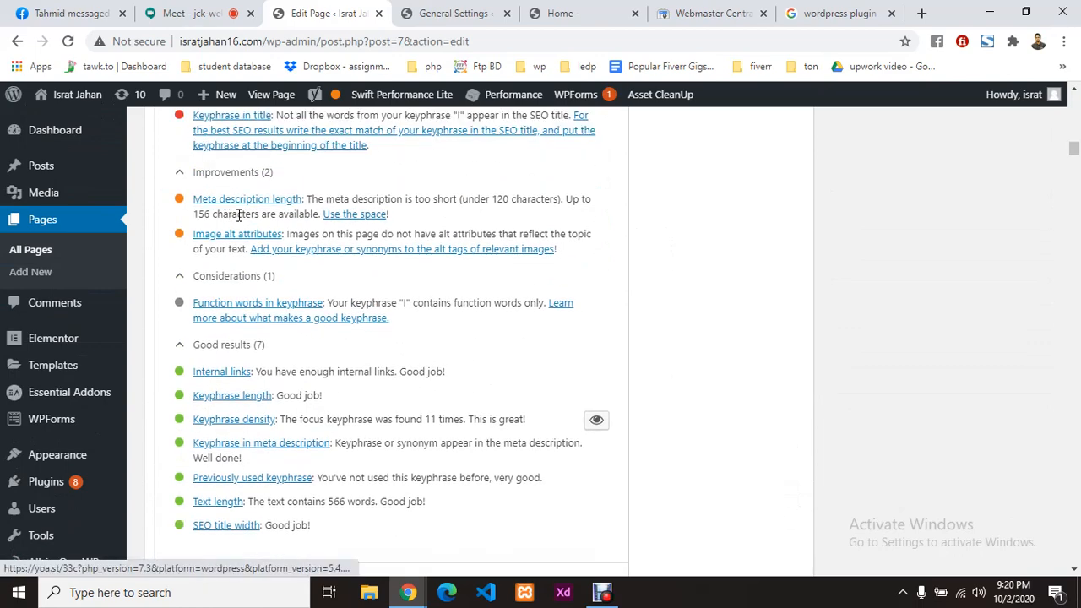
scroll(283, 210, "up", 2)
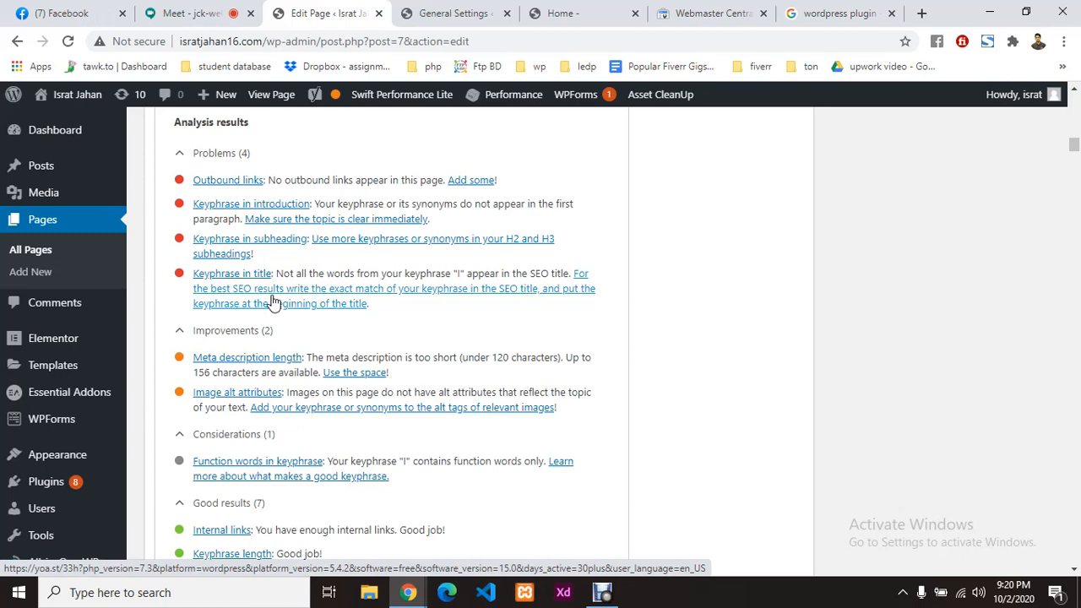
scroll(272, 301, "down", 4)
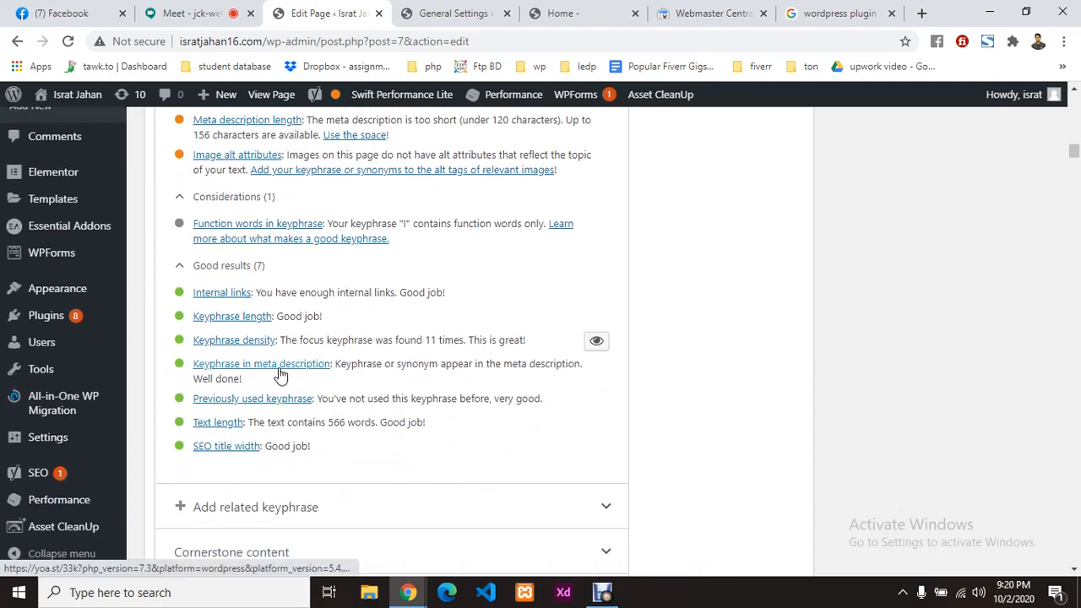
scroll(495, 382, "up", 10)
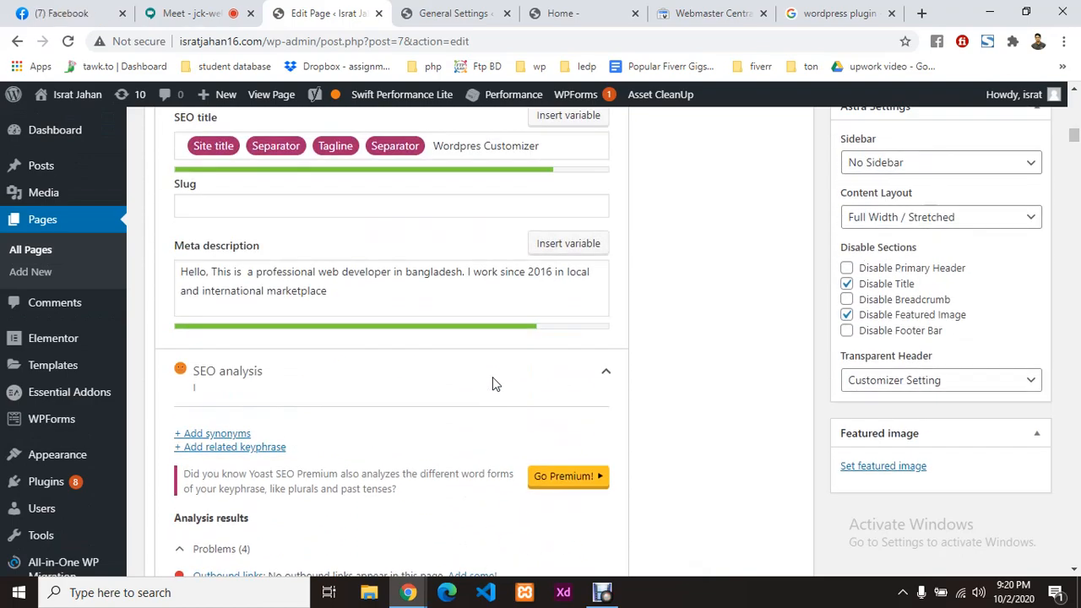
scroll(417, 415, "down", 10)
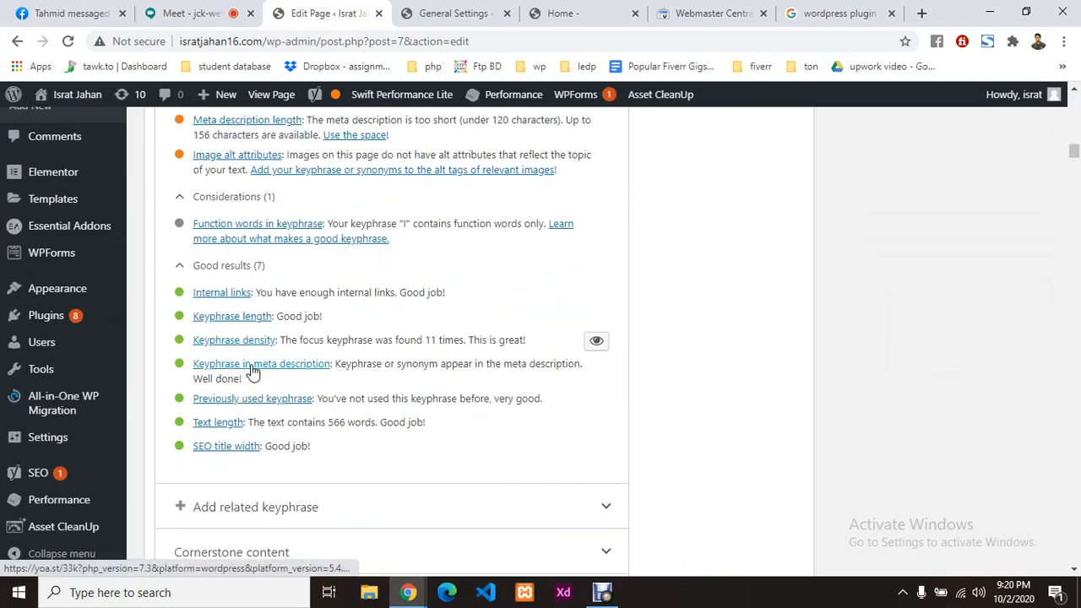
scroll(242, 345, "up", 8)
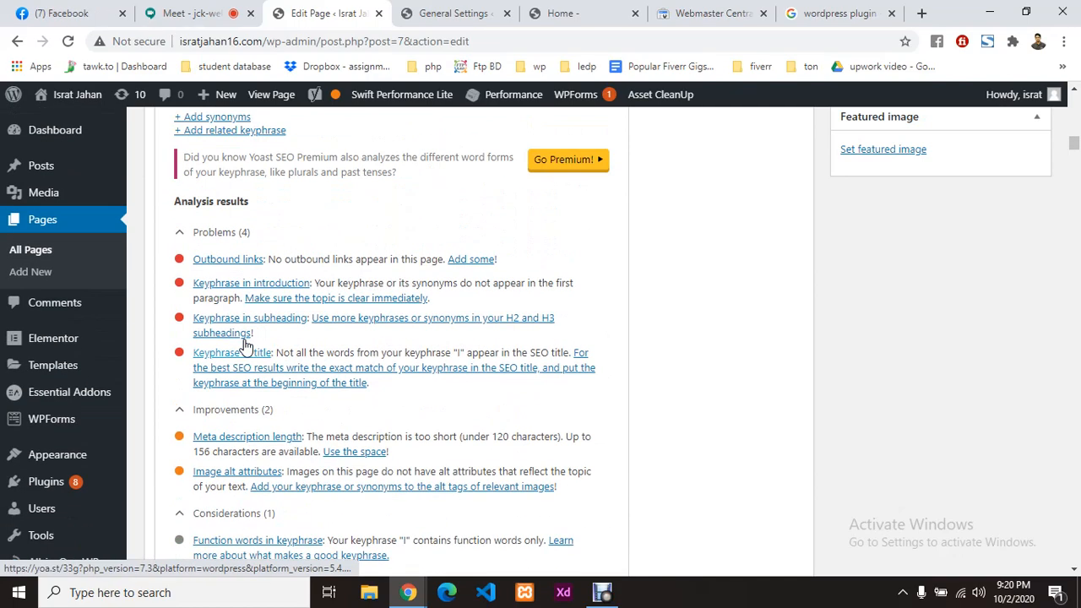
scroll(232, 363, "down", 3)
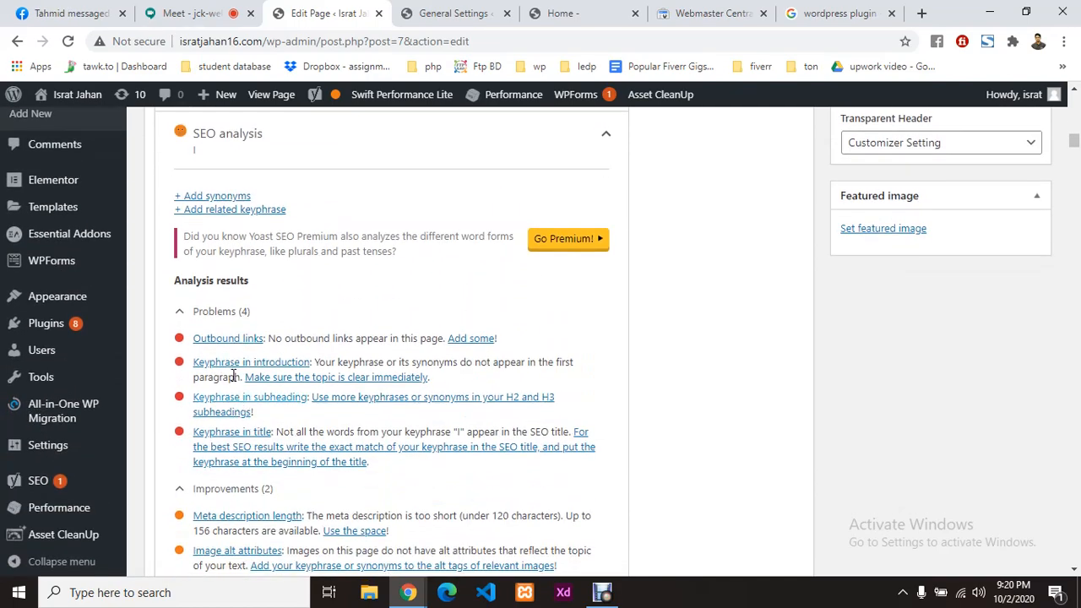
scroll(401, 286, "up", 3)
scroll(400, 285, "up", 1)
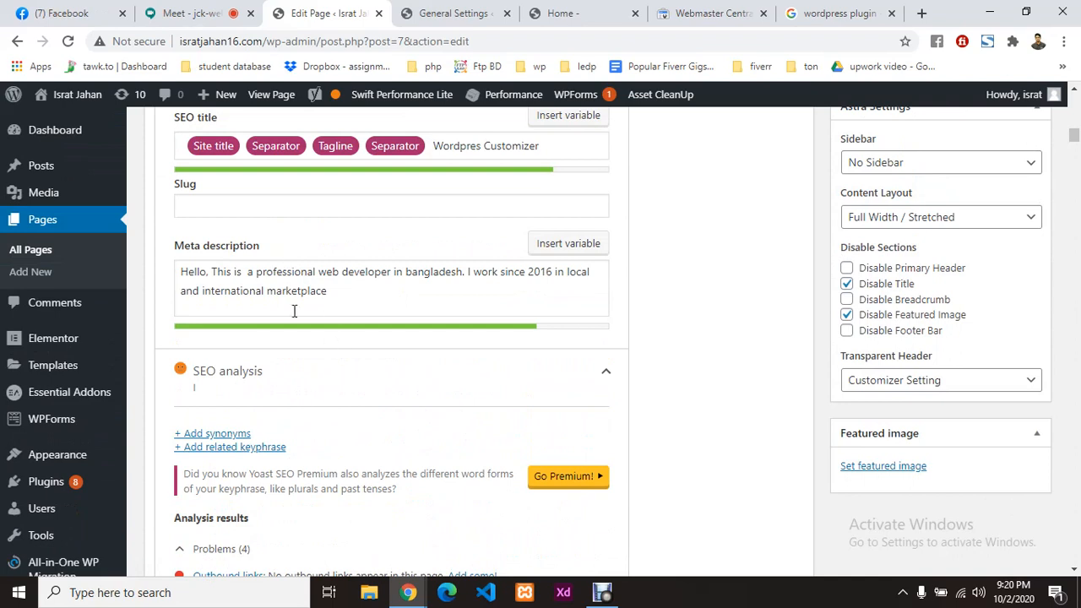
Step: Paste the owner's name back after 'This is' in the meta description
left_click(253, 276)
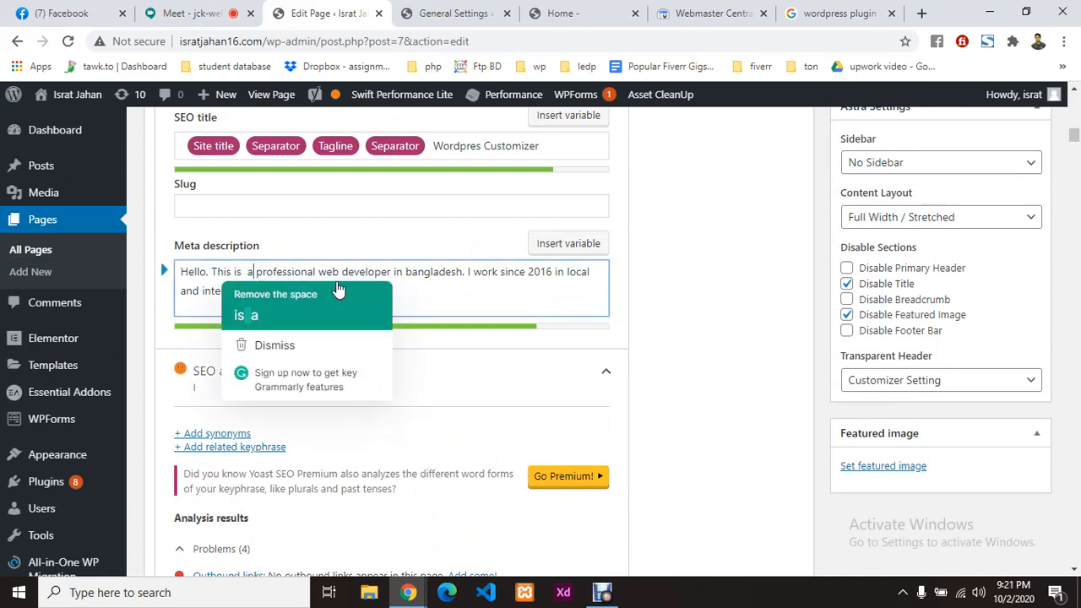
key("ctrl+v")
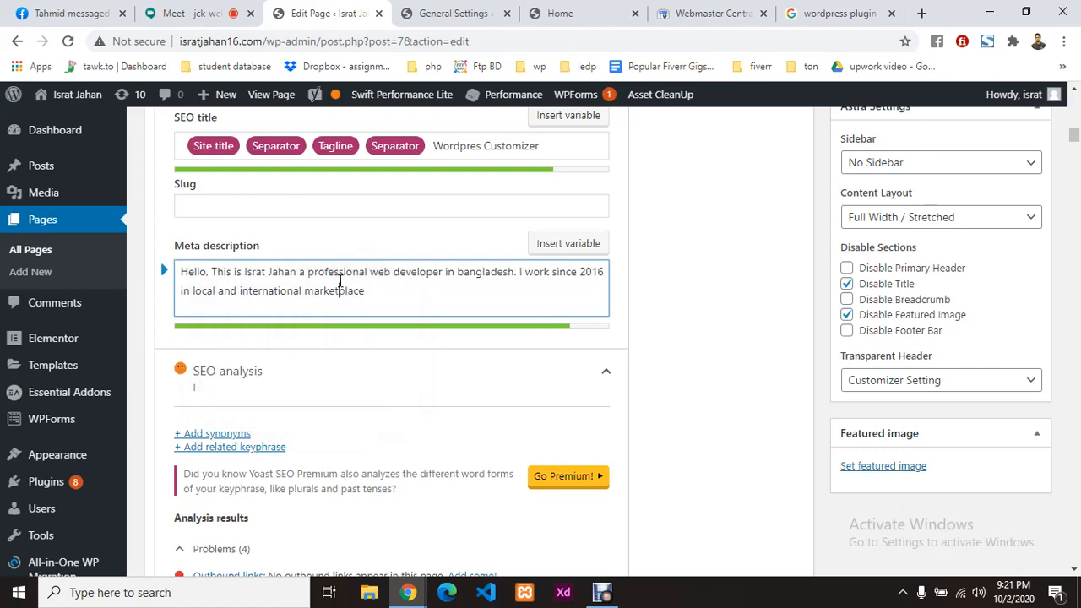
scroll(387, 348, "down", 5)
scroll(361, 338, "down", 2)
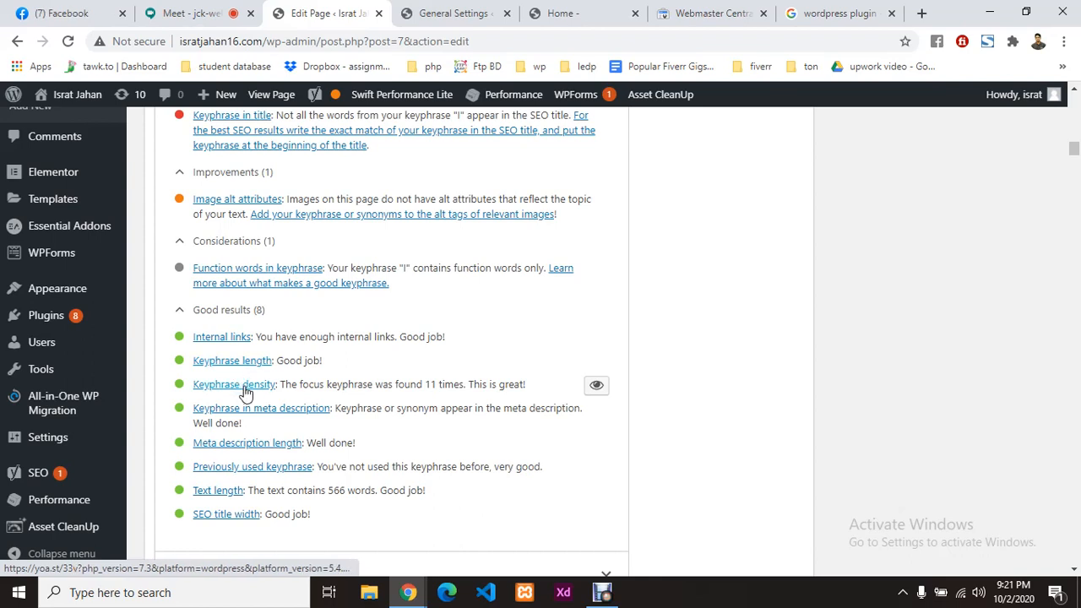
double_click(428, 384)
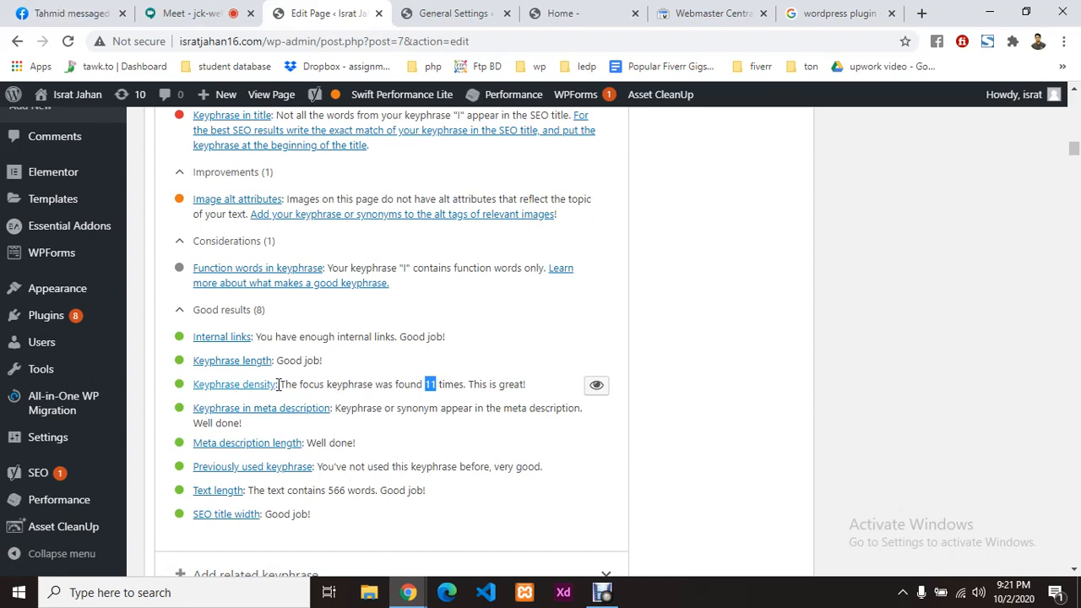
left_click(393, 386)
scroll(351, 362, "up", 2)
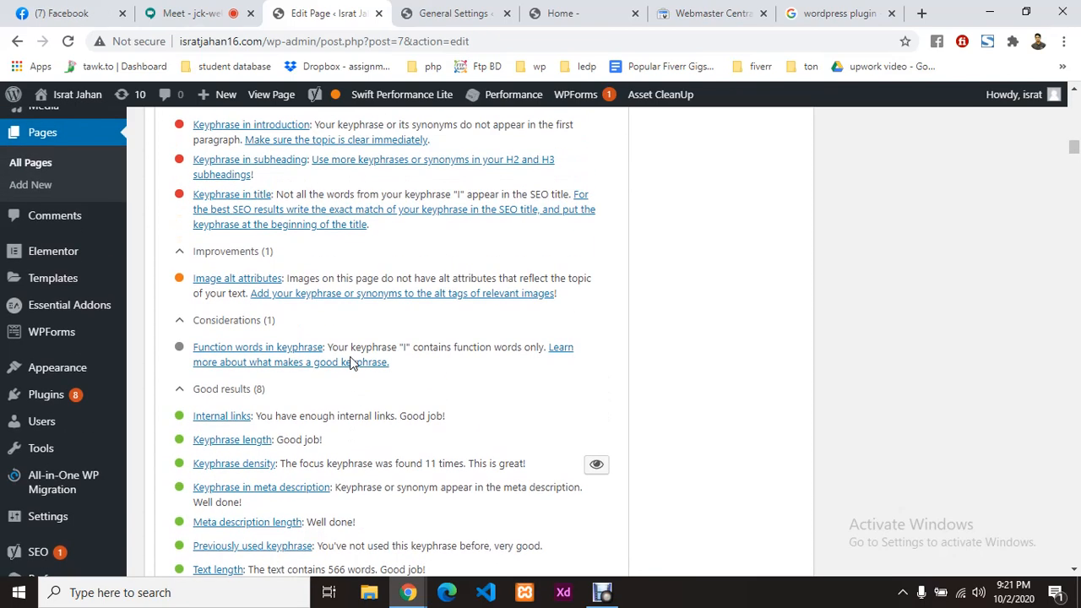
scroll(350, 362, "up", 1)
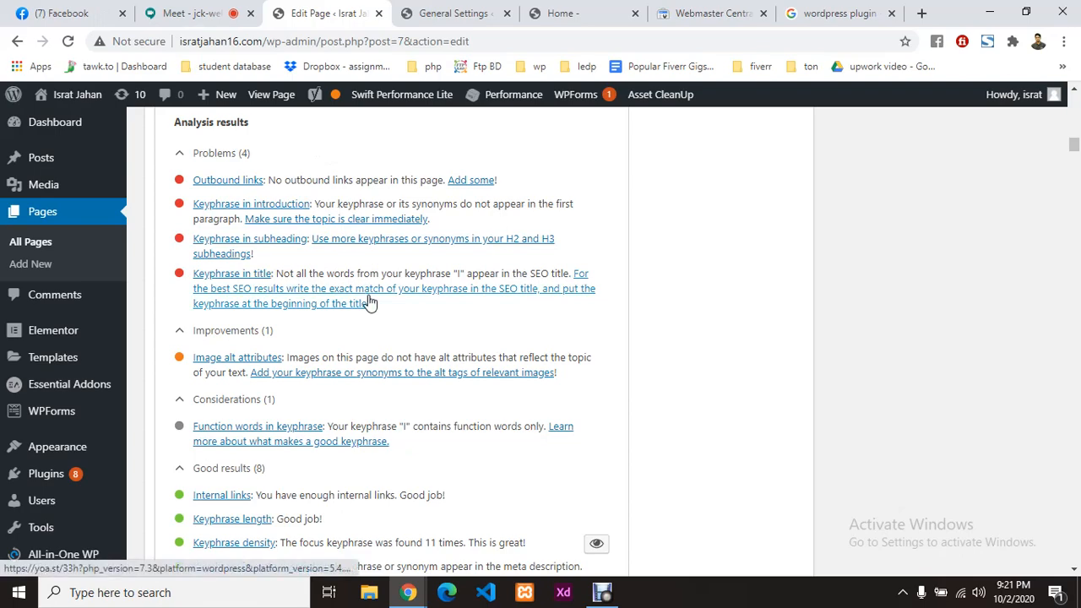
scroll(369, 319, "up", 13)
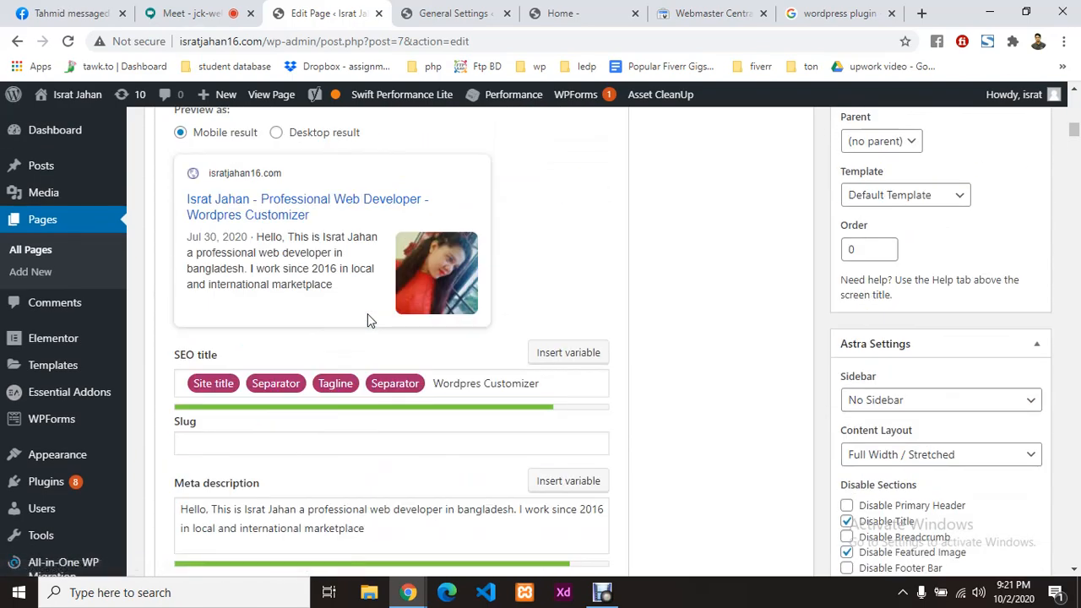
scroll(368, 319, "up", 3)
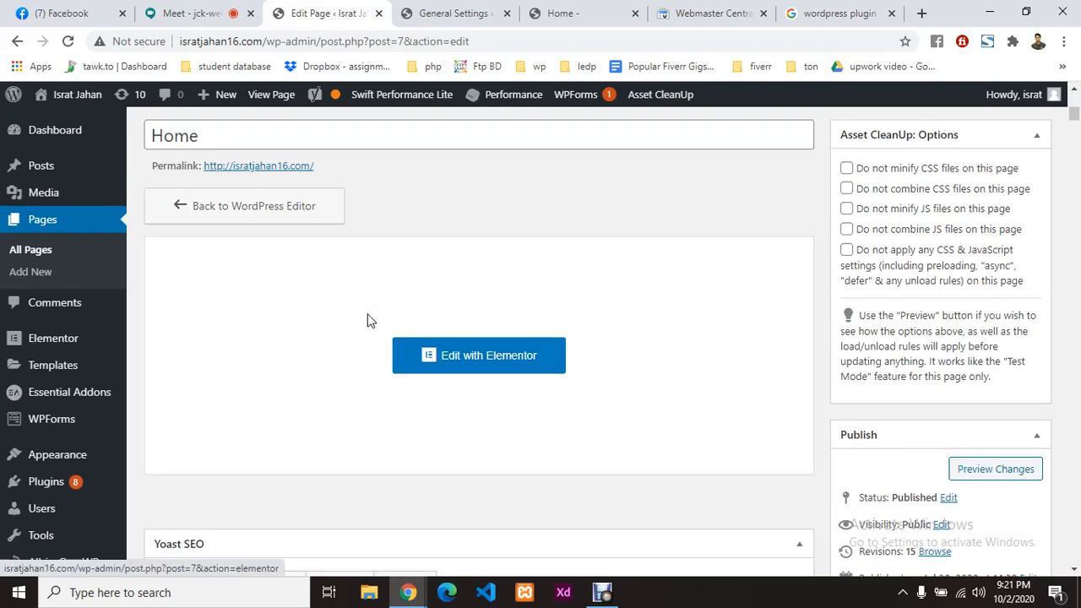
scroll(367, 320, "down", 4)
scroll(367, 319, "down", 8)
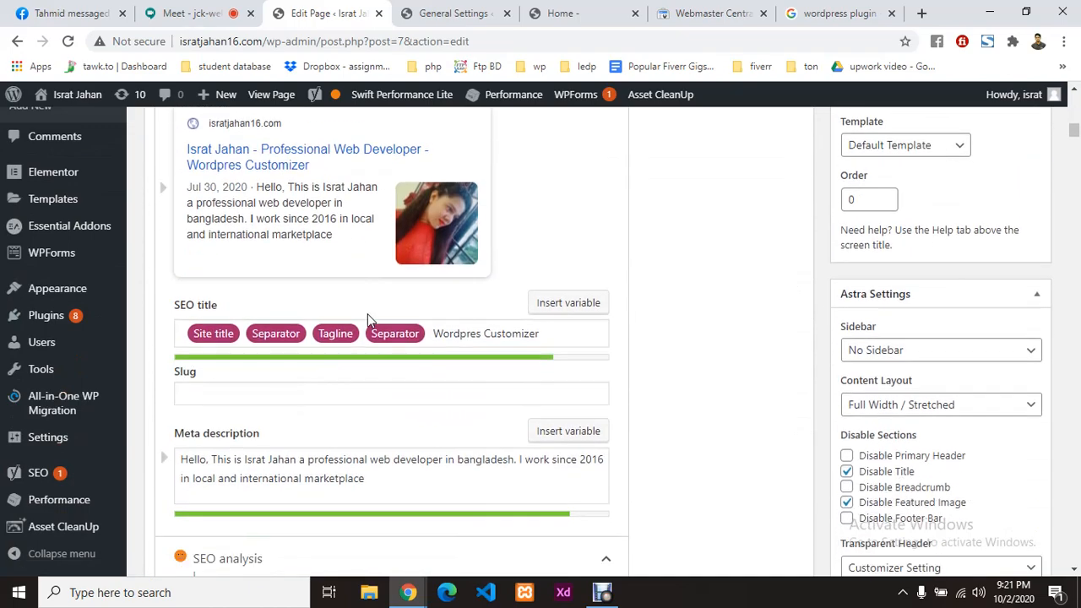
scroll(368, 319, "up", 6)
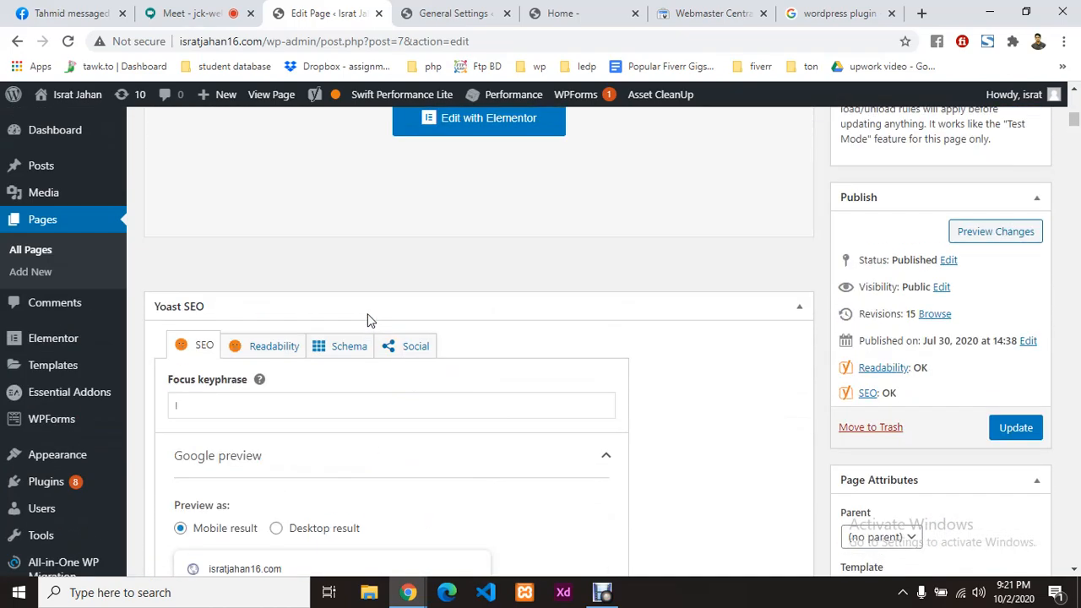
Step: Update the home page to save its new SEO title and meta description, then view the live site
left_click(1009, 428)
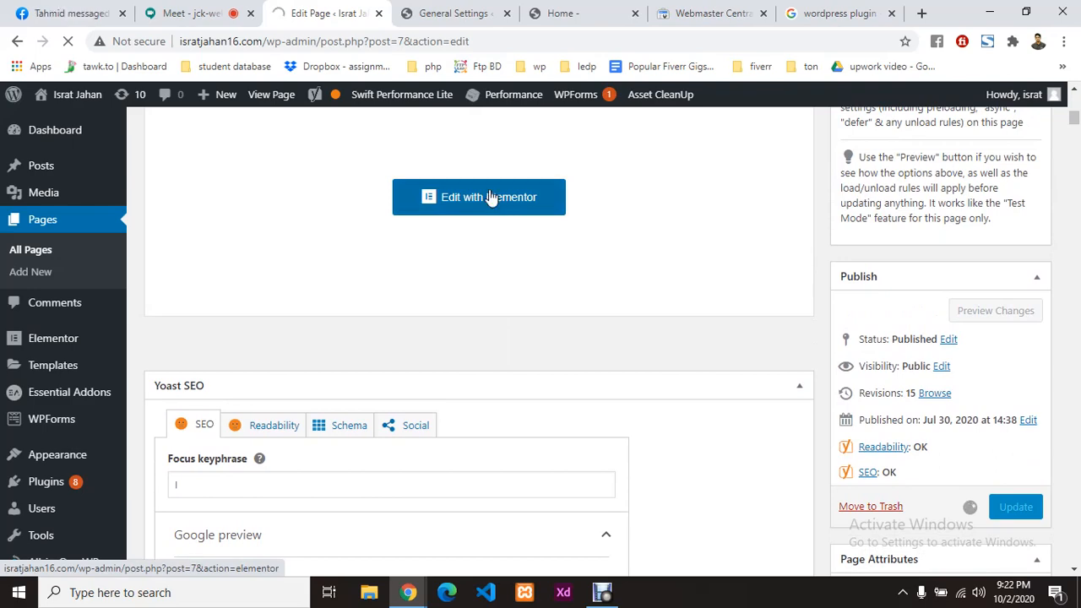
left_click(464, 15)
left_click(562, 13)
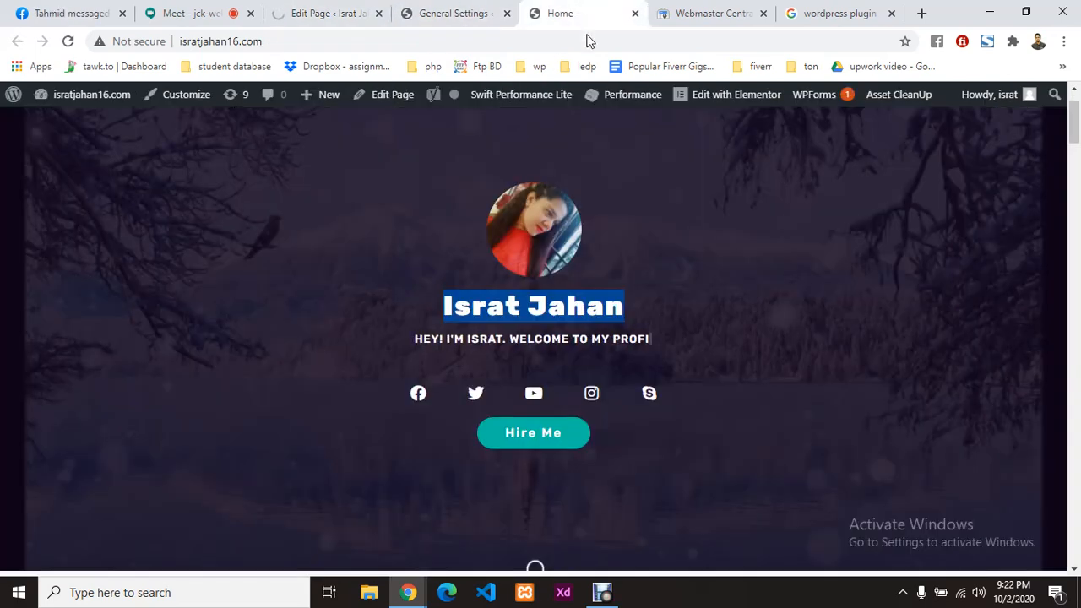
Step: Start opening the home page in Elementor, recheck its edit screen, and return to the live home page
left_click(748, 101)
left_click(351, 7)
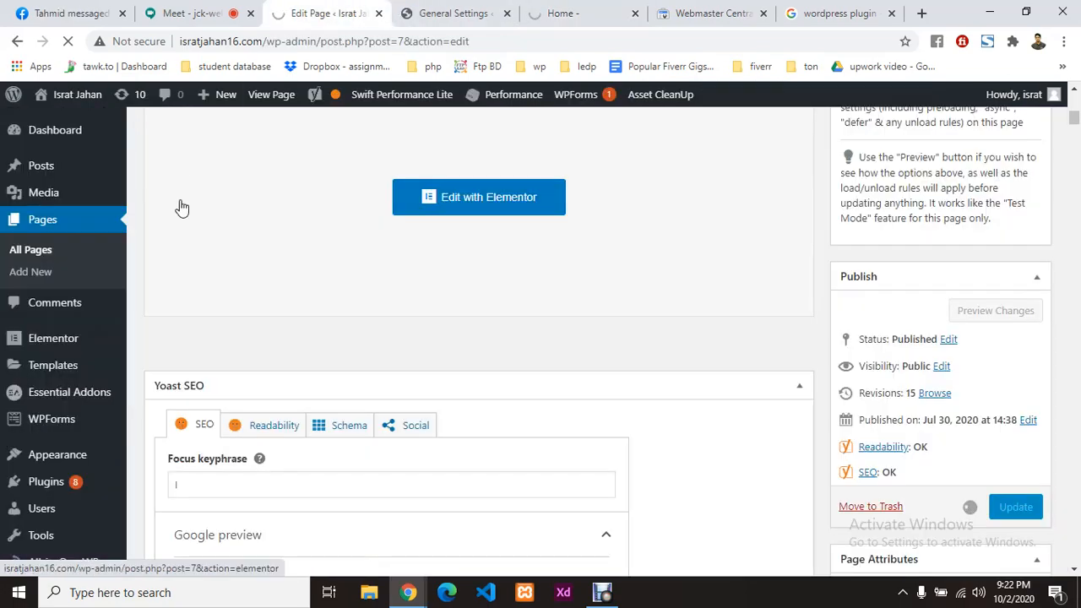
scroll(476, 367, "down", 2)
scroll(475, 367, "down", 3)
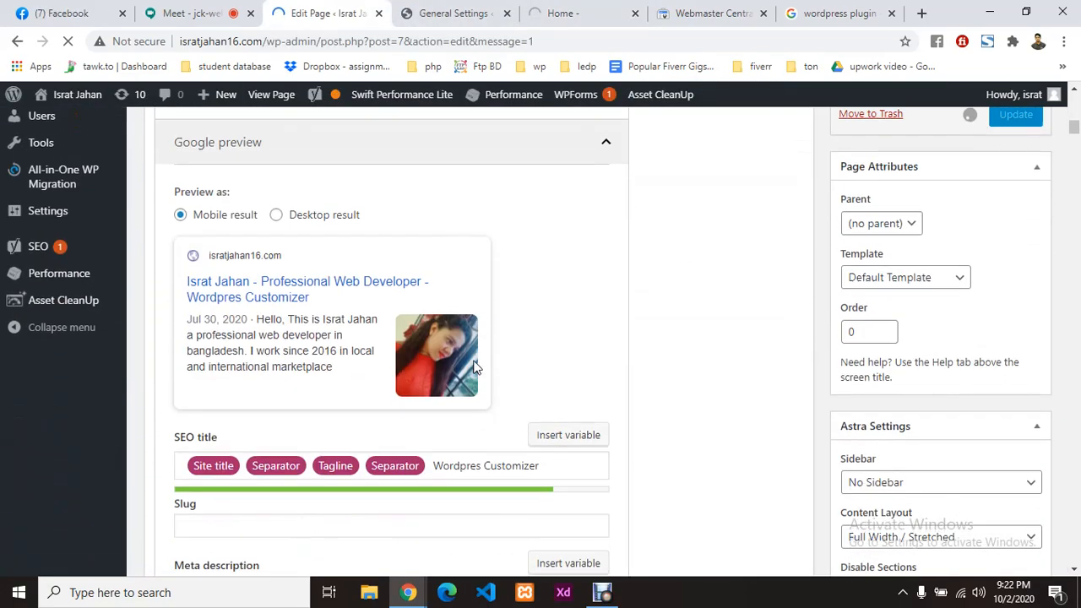
left_click(583, 10)
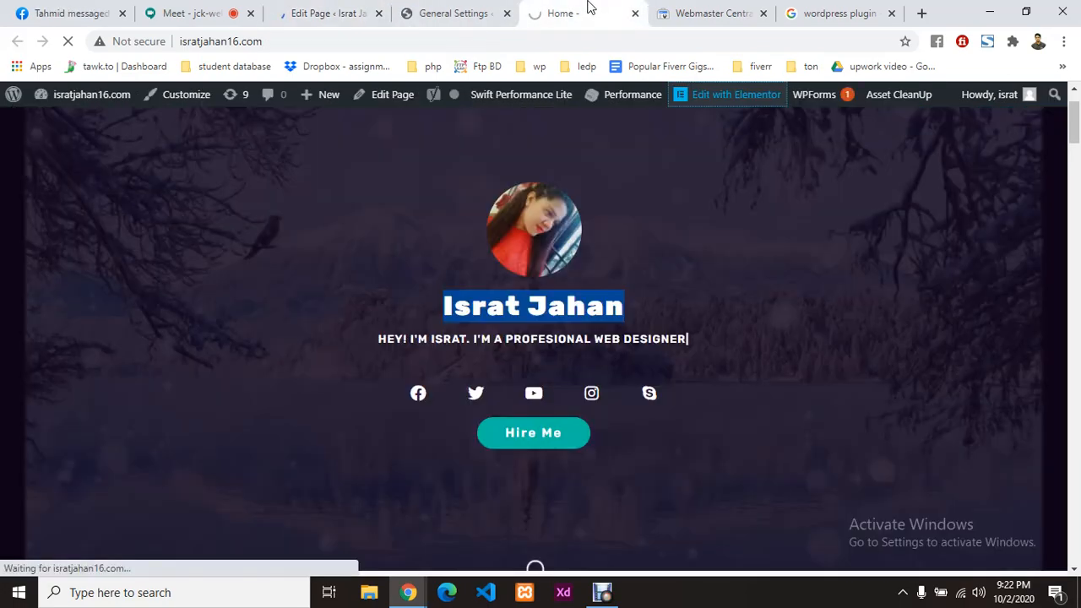
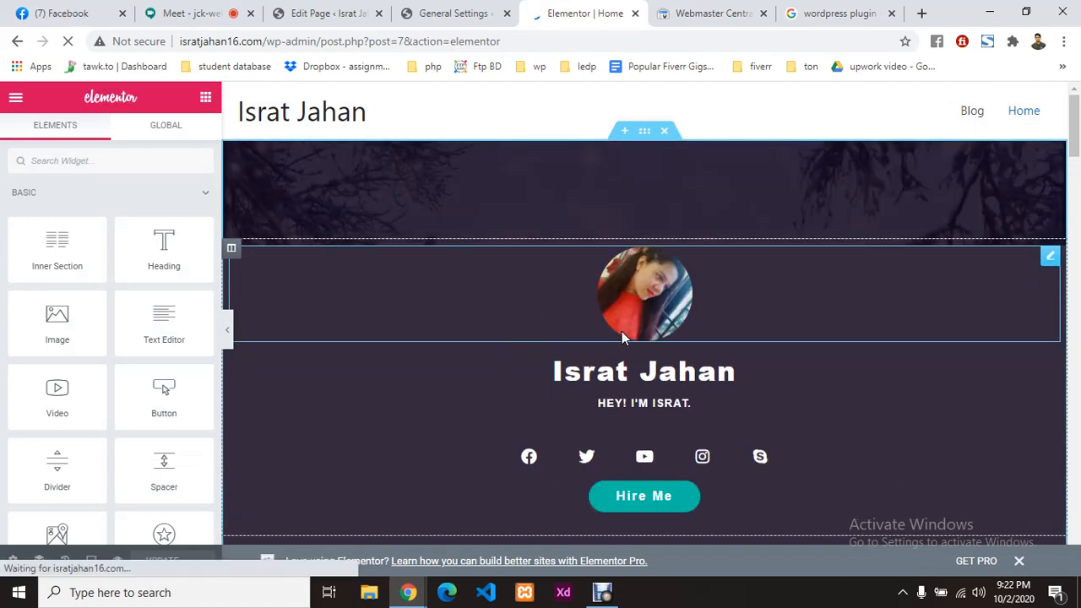
Step: Scroll to the Download cv button and start editing its link
scroll(662, 368, "down", 1)
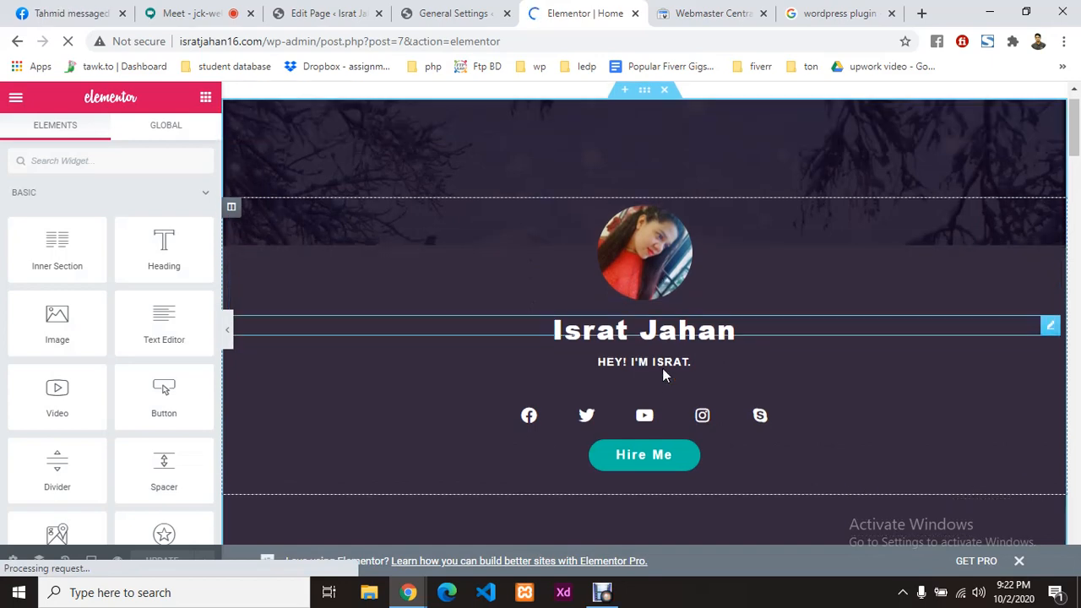
scroll(664, 375, "down", 7)
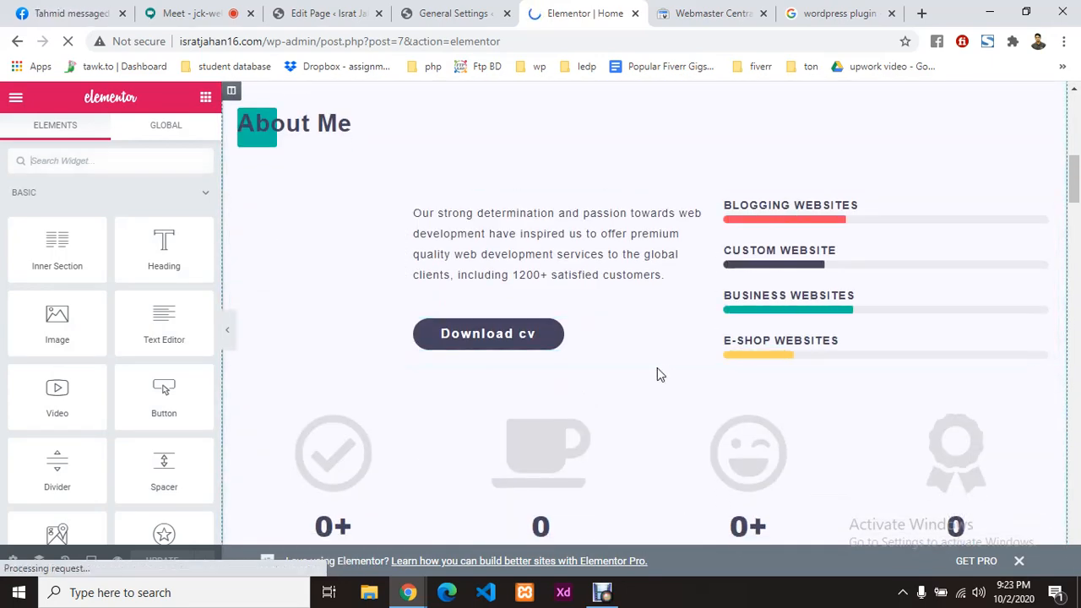
scroll(658, 369, "up", 3)
scroll(657, 371, "up", 4)
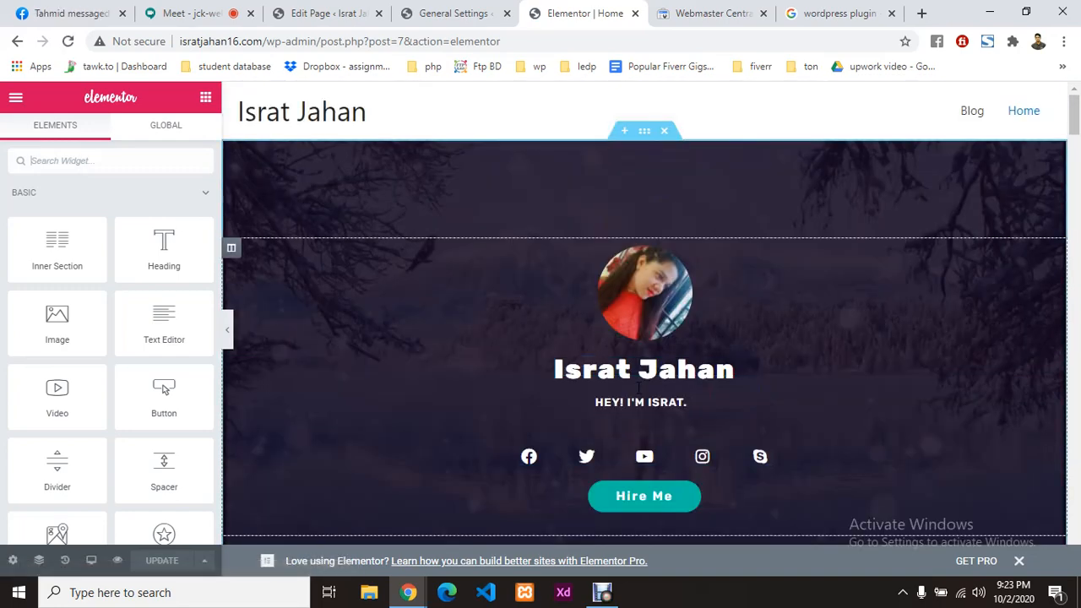
scroll(639, 387, "down", 5)
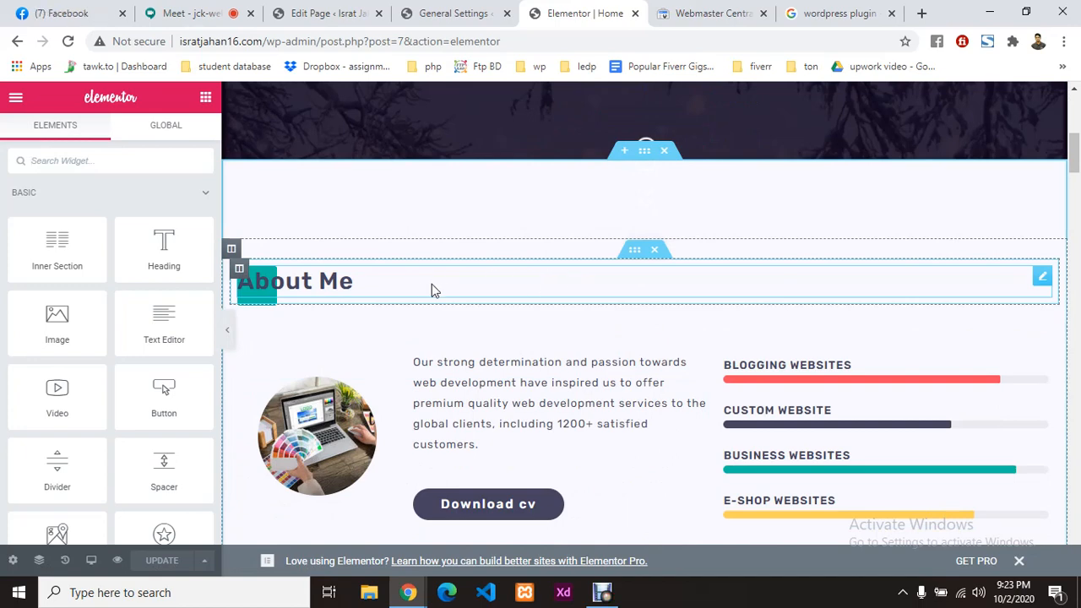
scroll(520, 429, "down", 1)
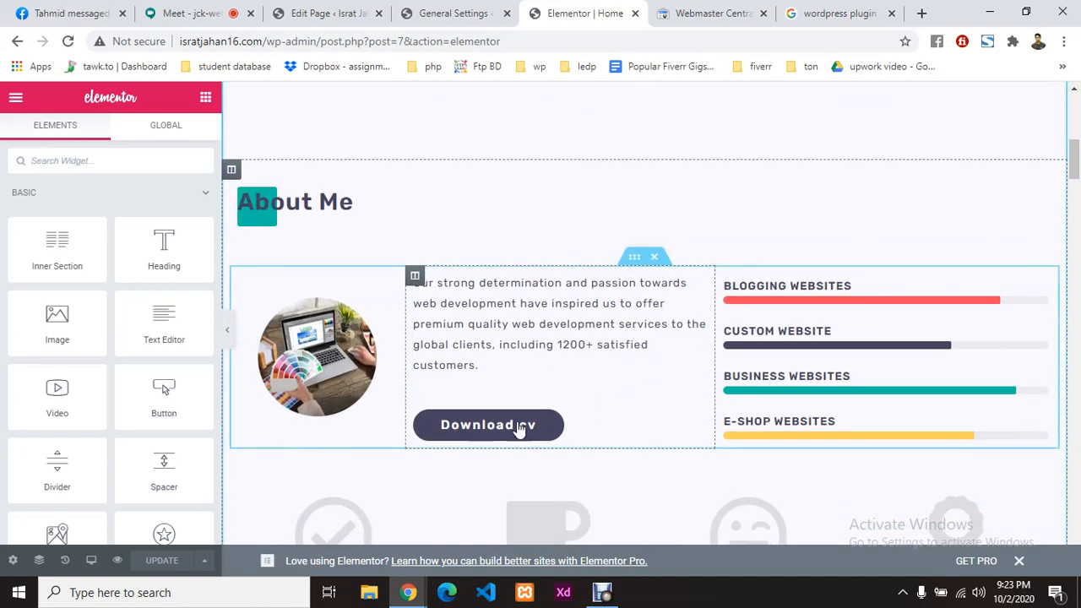
left_click(697, 422)
left_click(138, 304)
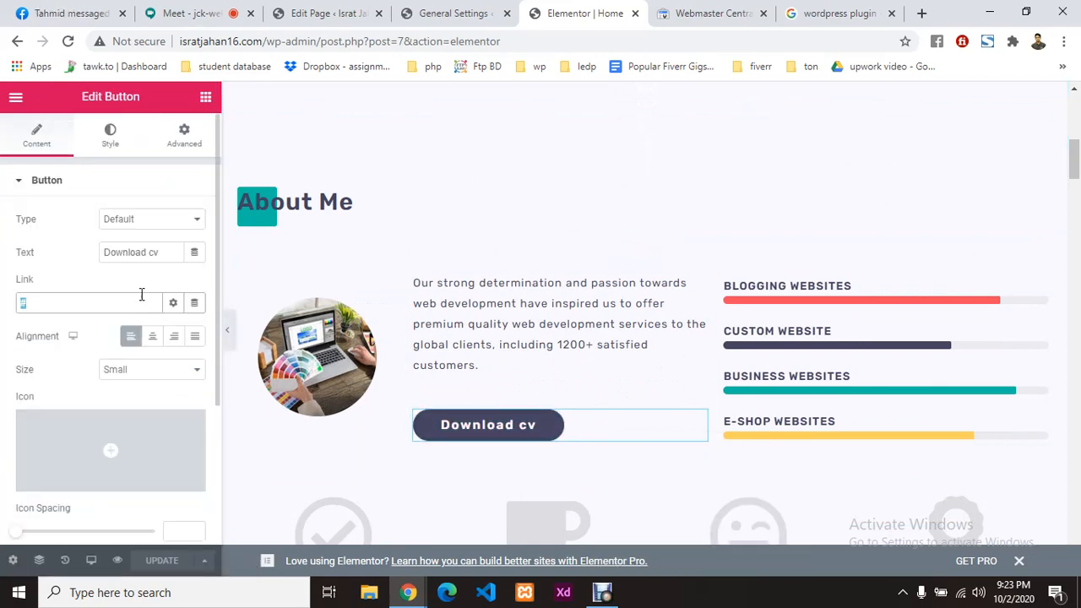
Step: Go to the WordPress.org plugins forum page and select its full web address
left_click(714, 13)
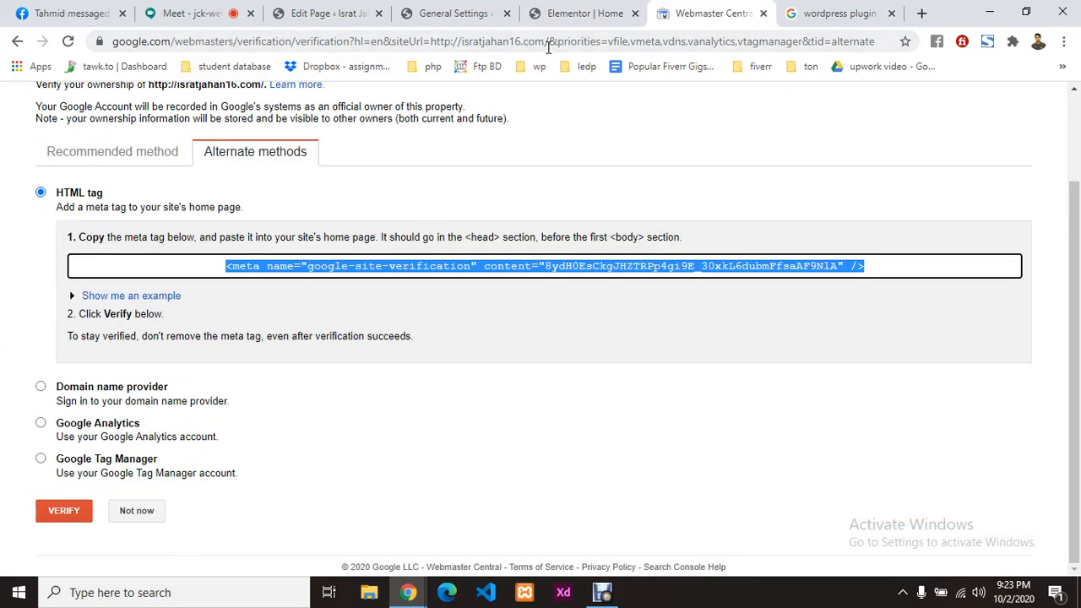
key("ctrl+Tab")
left_click(214, 184)
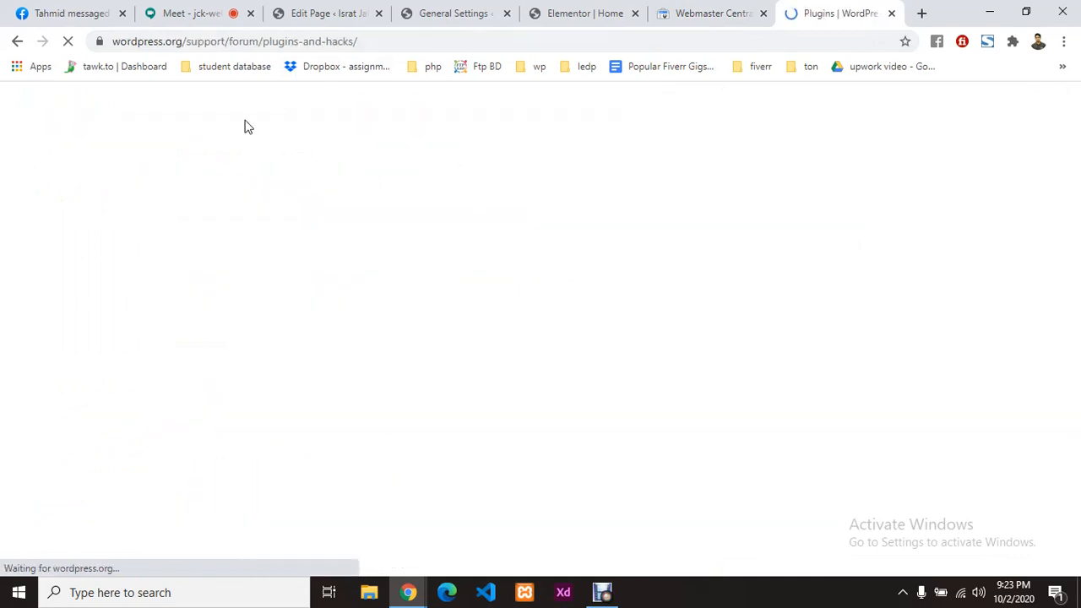
left_click(437, 38)
key("ctrl+c")
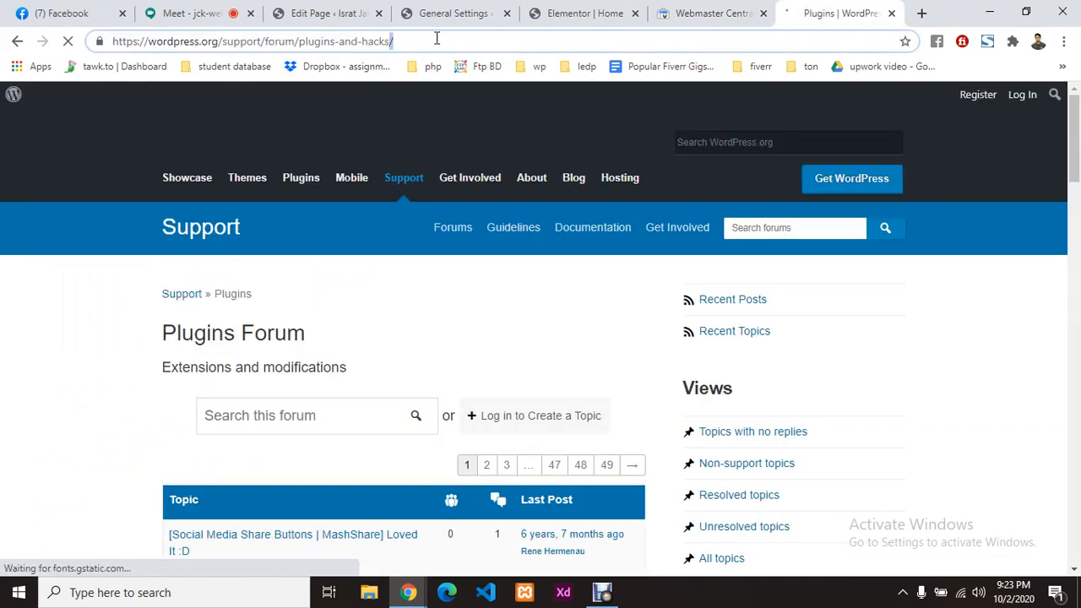
Step: Paste the forum address as the Download cv button's link and update the page
left_click(331, 10)
left_click(454, 10)
left_click(580, 12)
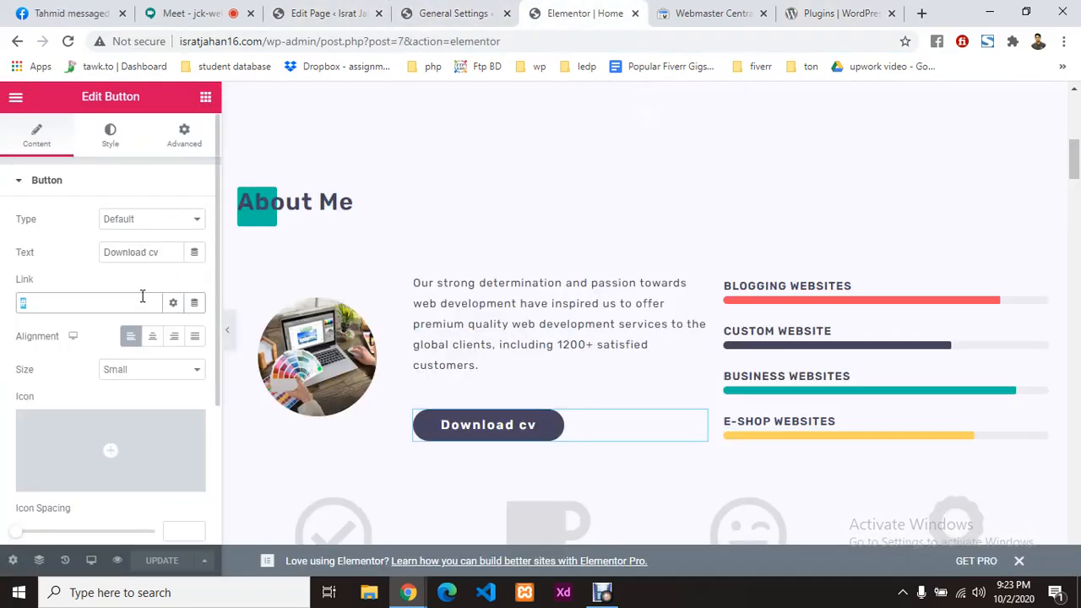
key("ctrl+v")
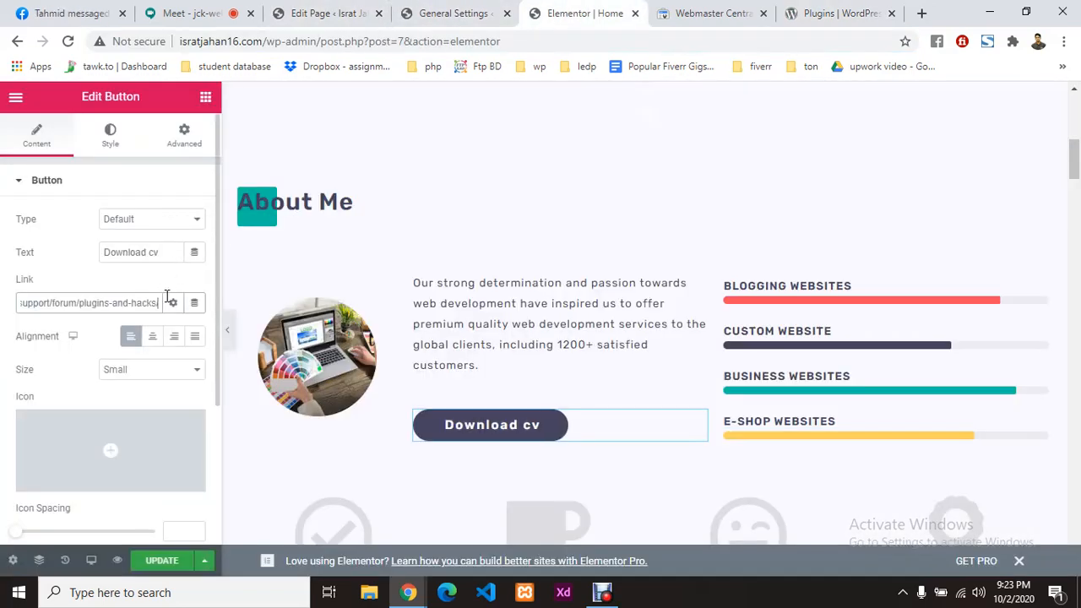
left_click(158, 563)
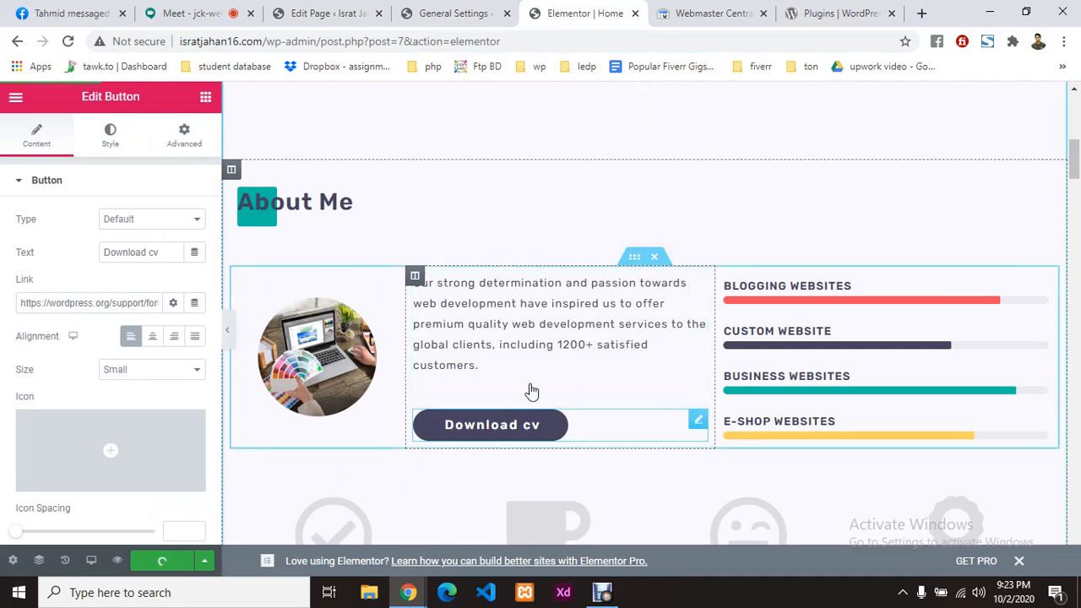
left_click(342, 10)
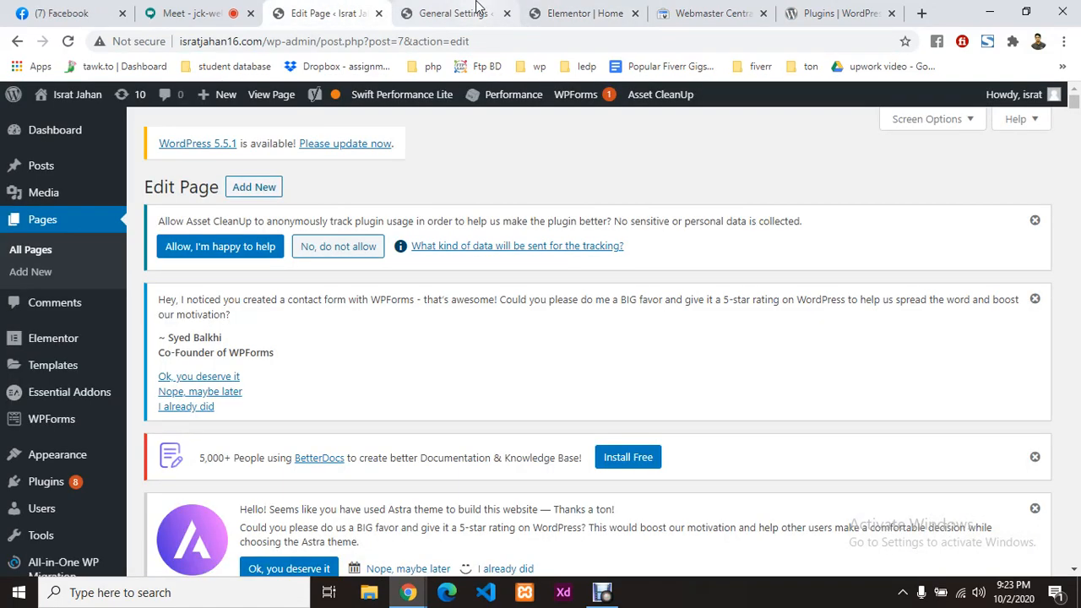
Step: Expand Yoast's SEO analysis and reload the page to refresh it
scroll(595, 346, "down", 15)
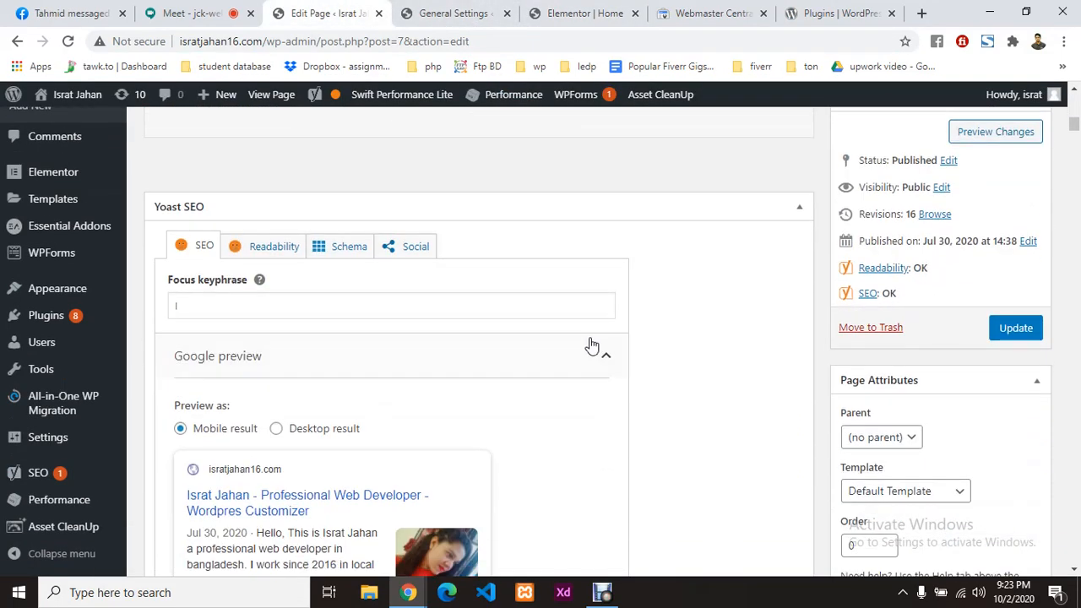
scroll(496, 344, "down", 10)
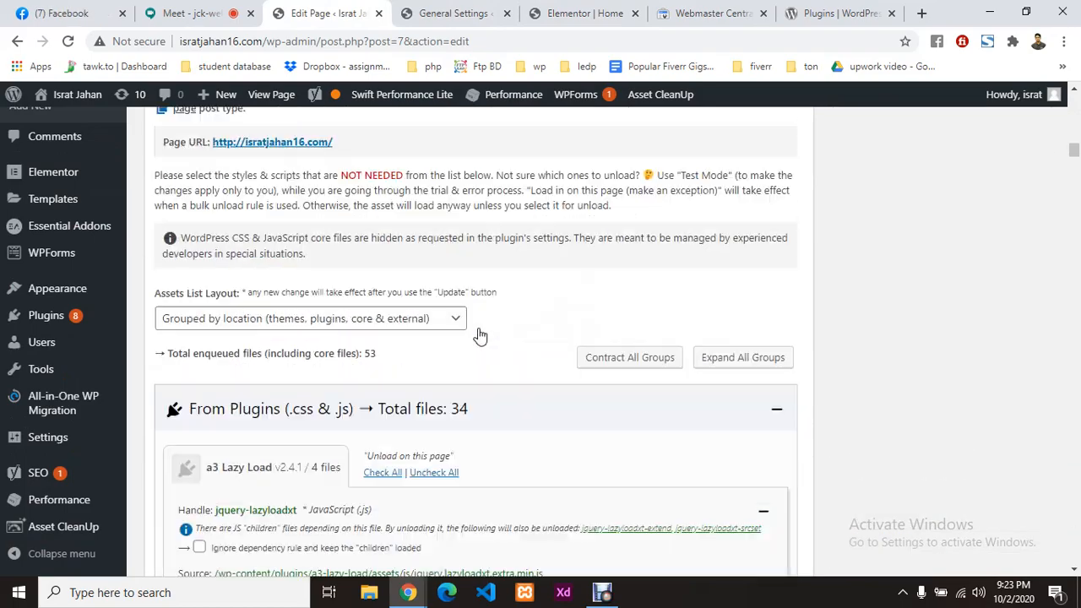
scroll(480, 336, "down", 10)
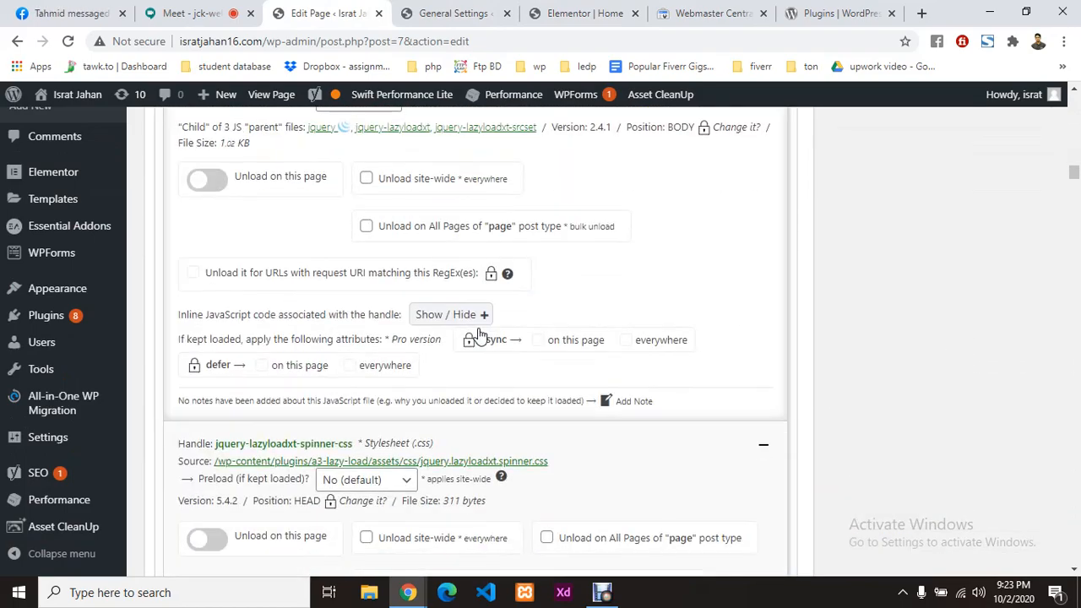
scroll(479, 335, "up", 12)
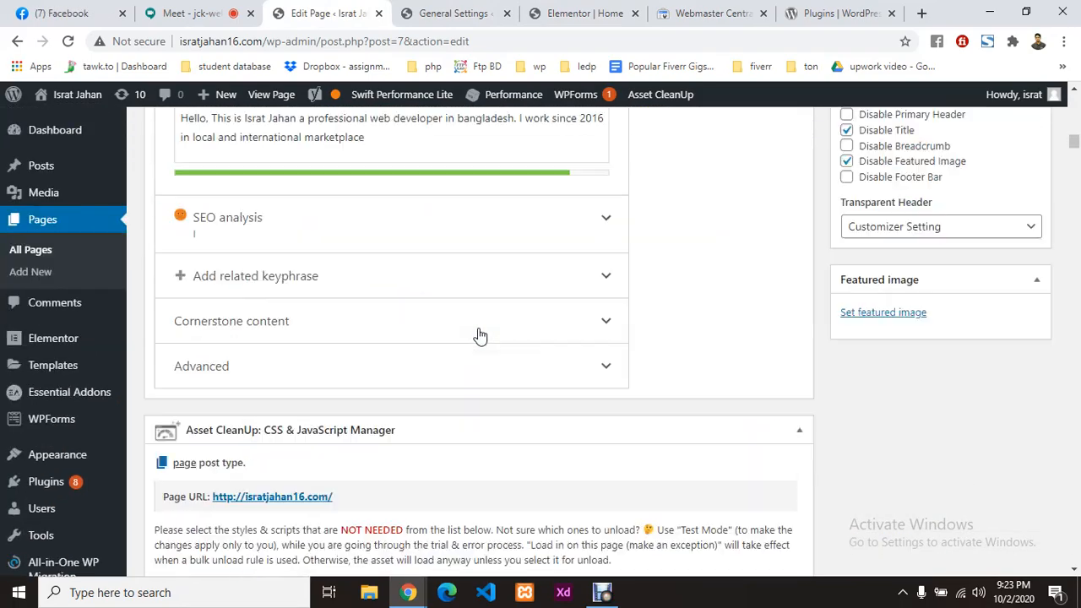
scroll(486, 321, "down", 2)
left_click(503, 218)
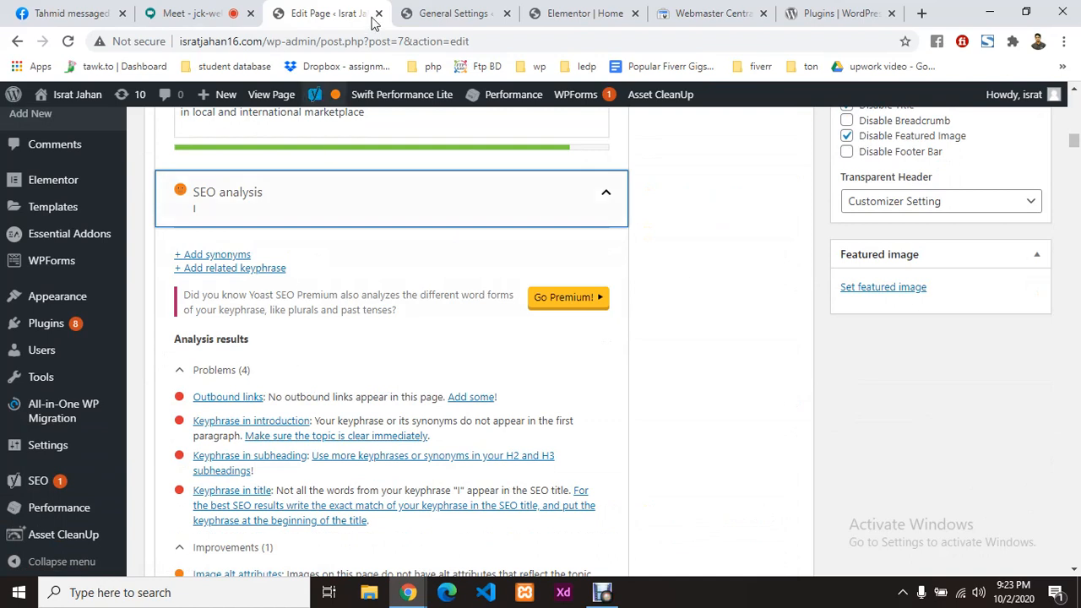
left_click(68, 40)
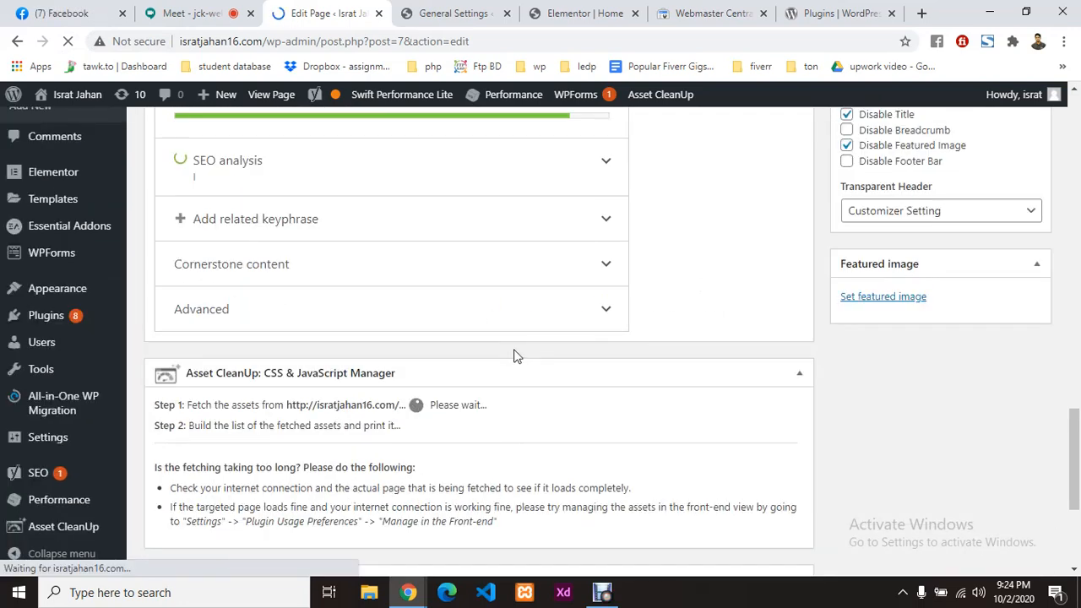
Step: Review the refreshed analysis: 3 problems, 1 improvement, 9 good results
scroll(515, 355, "up", 2)
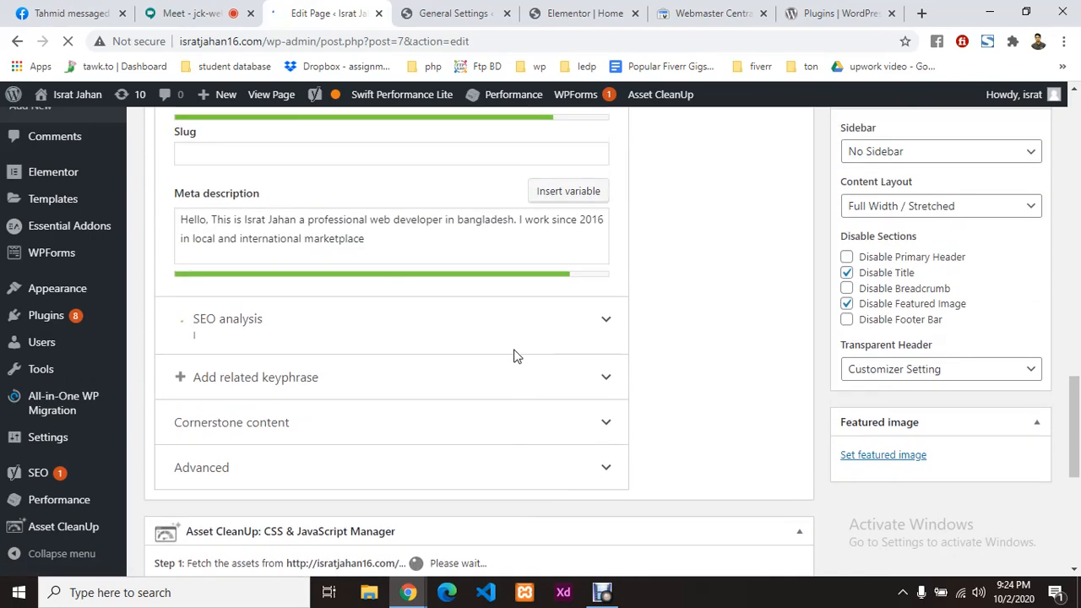
scroll(513, 353, "up", 8)
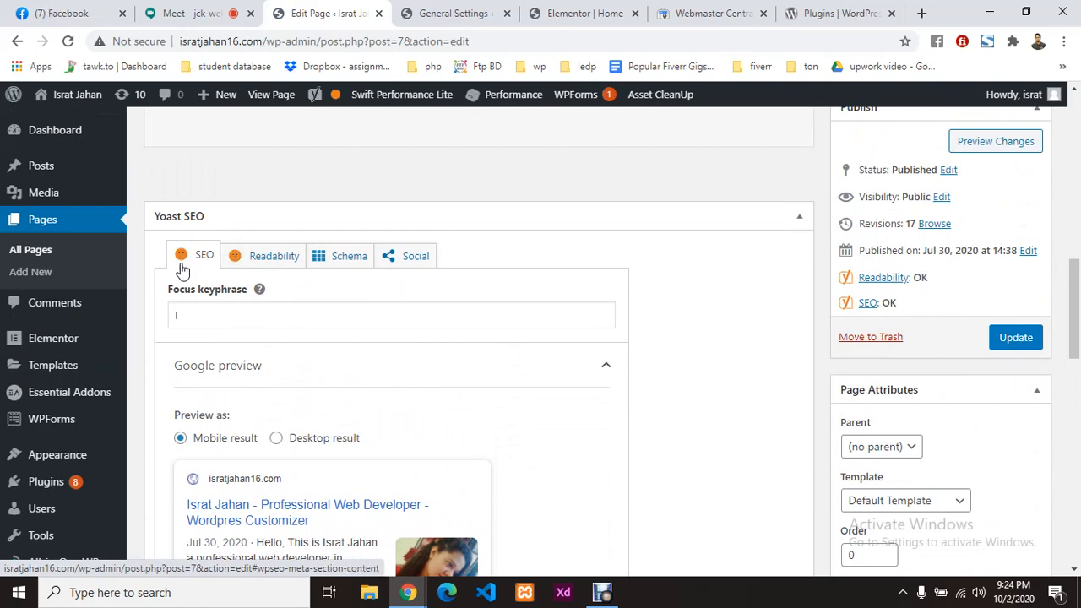
scroll(413, 362, "down", 9)
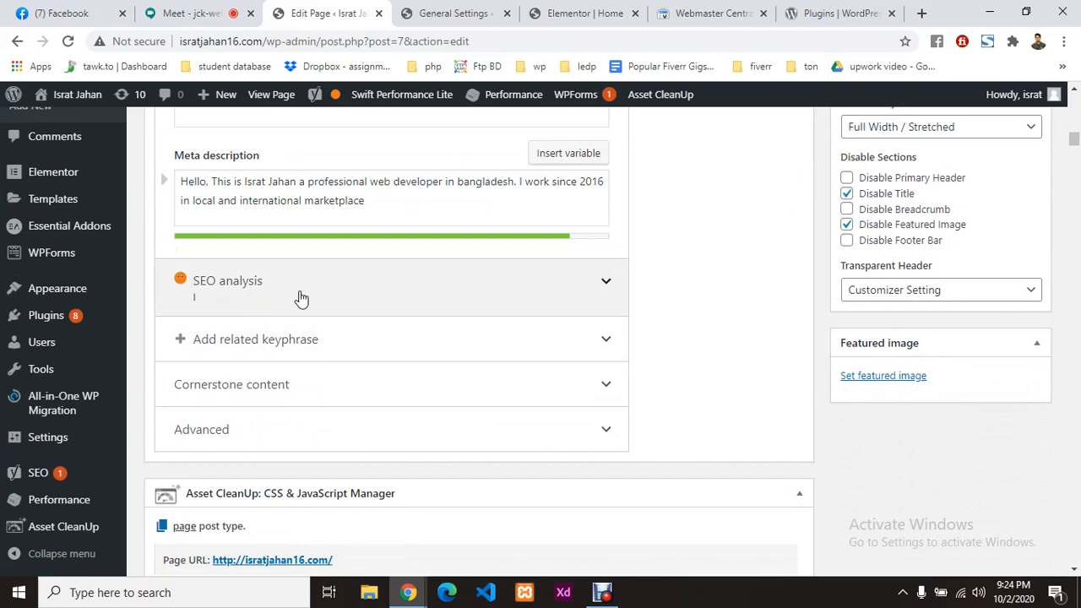
left_click(597, 284)
scroll(452, 330, "down", 2)
scroll(447, 332, "down", 3)
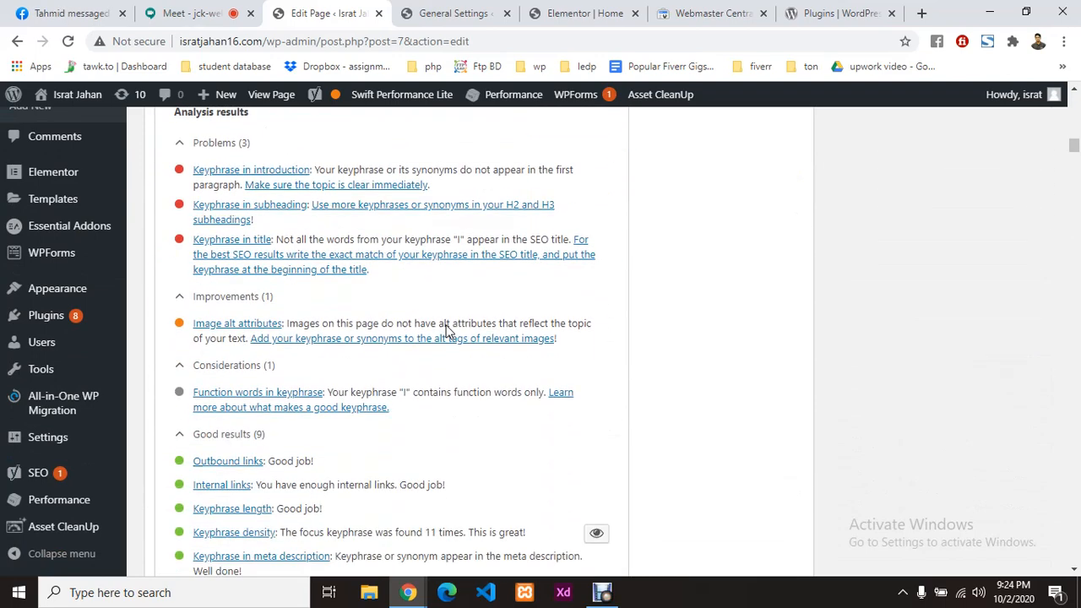
scroll(260, 430, "down", 1)
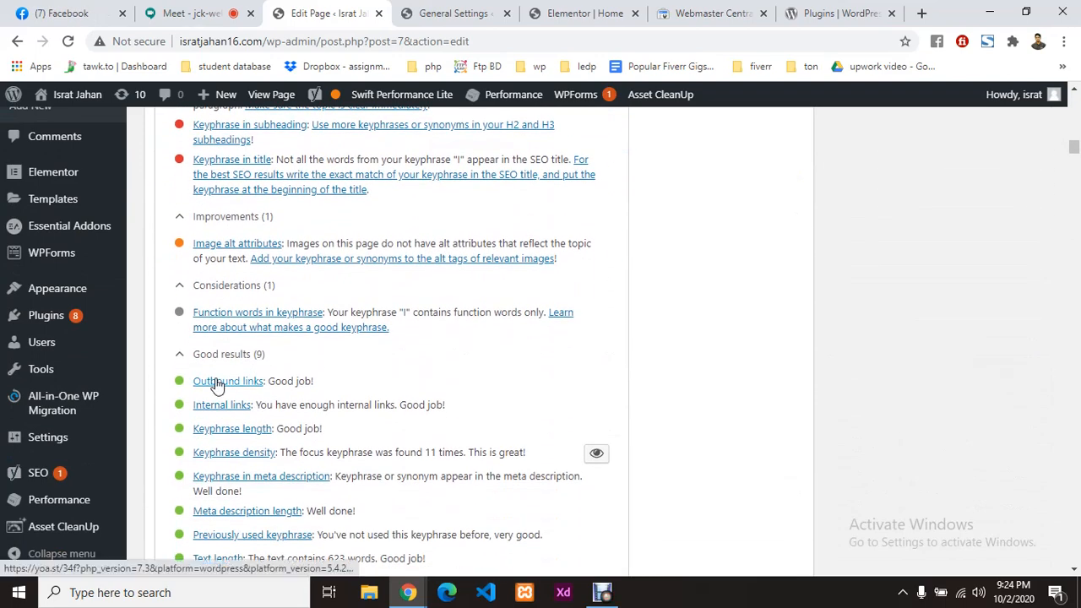
scroll(217, 381, "up", 2)
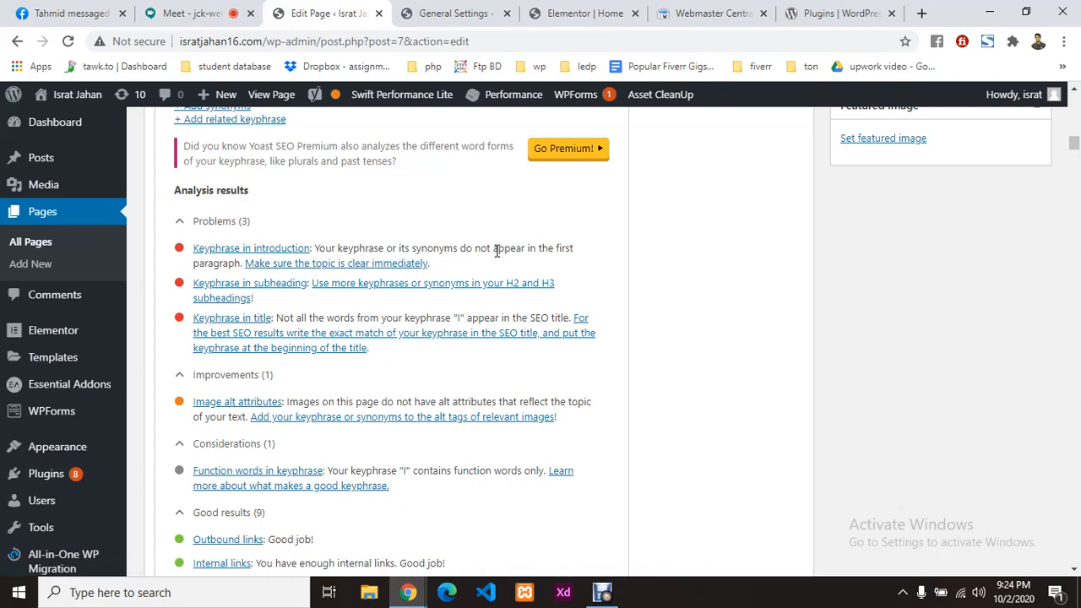
left_click(596, 12)
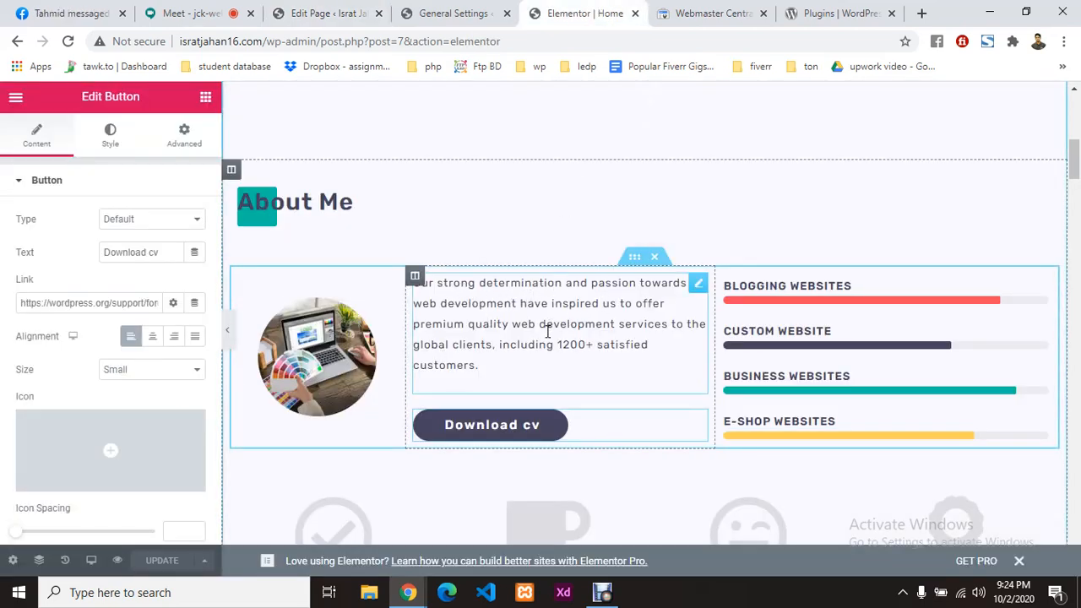
Step: Type the owner's name after 'Our strong' in the About Me text and update the page
scroll(492, 320, "up", 8)
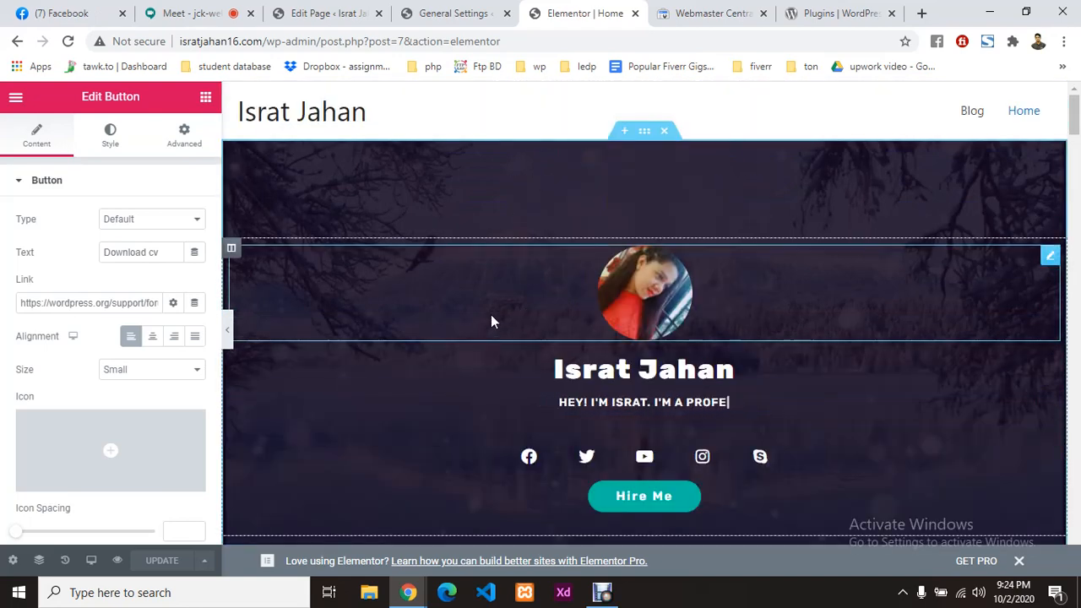
scroll(479, 342, "down", 1)
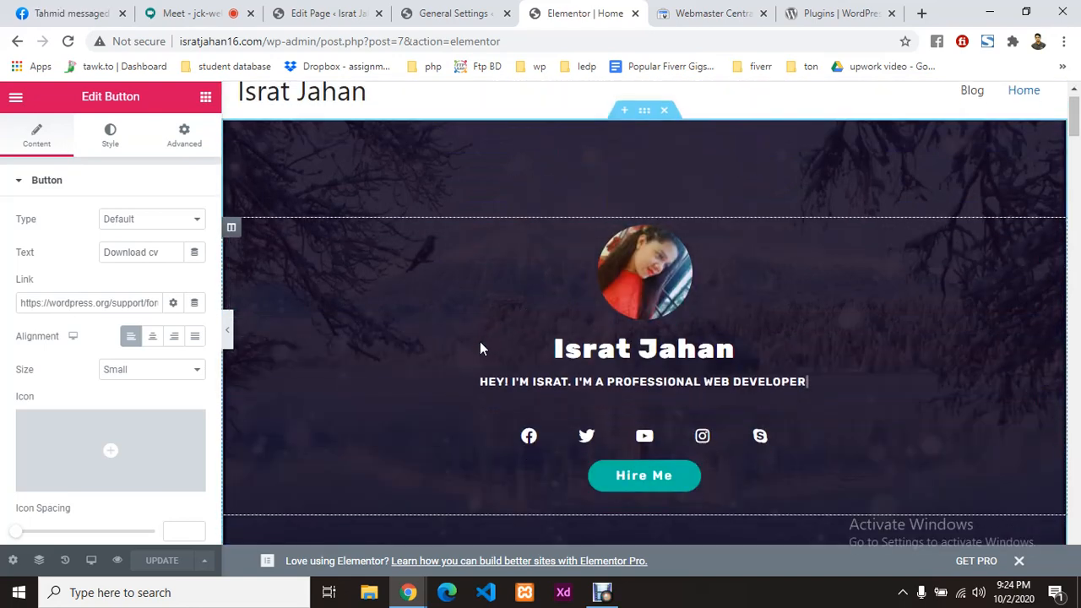
scroll(479, 342, "down", 5)
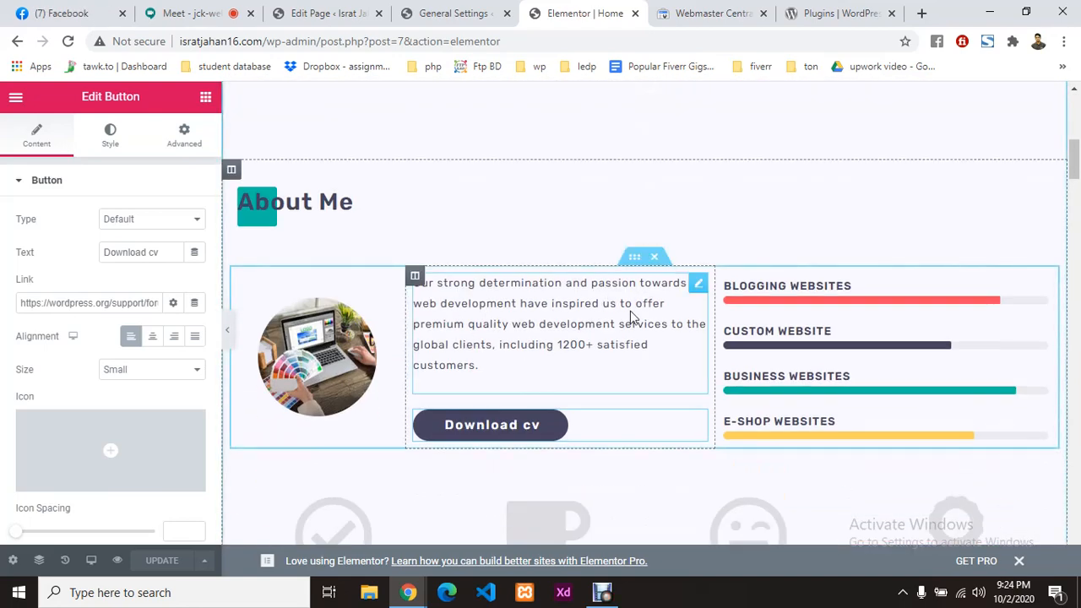
left_click(697, 285)
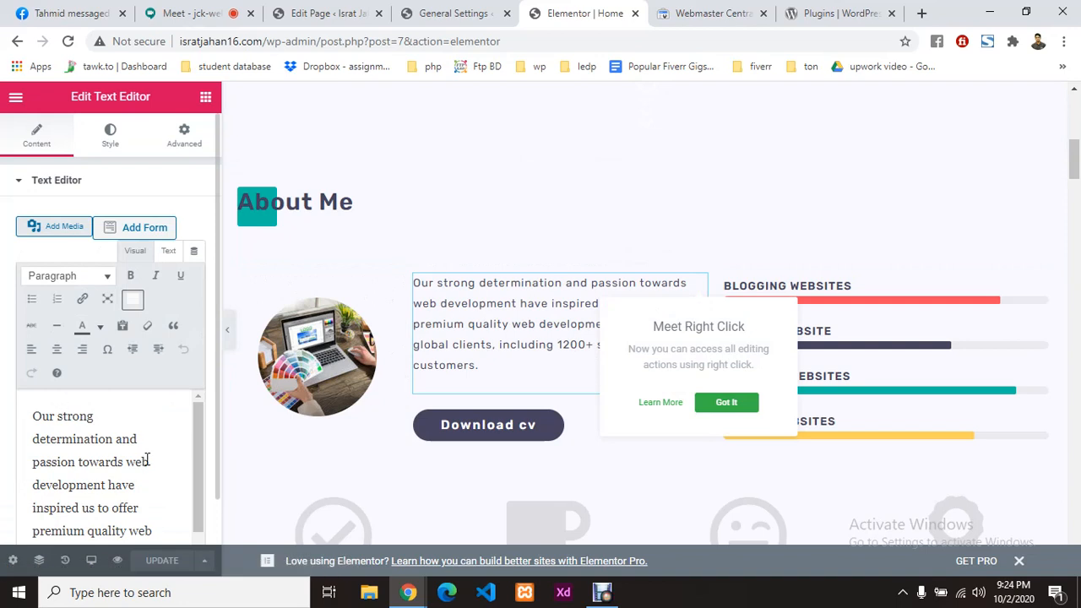
left_click(128, 417)
type("strong")
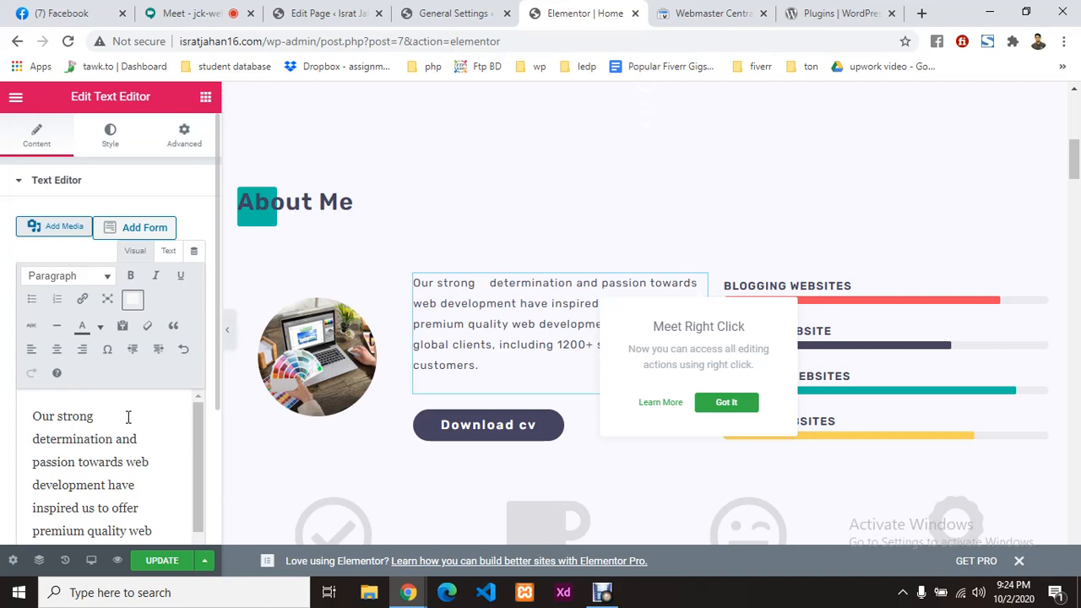
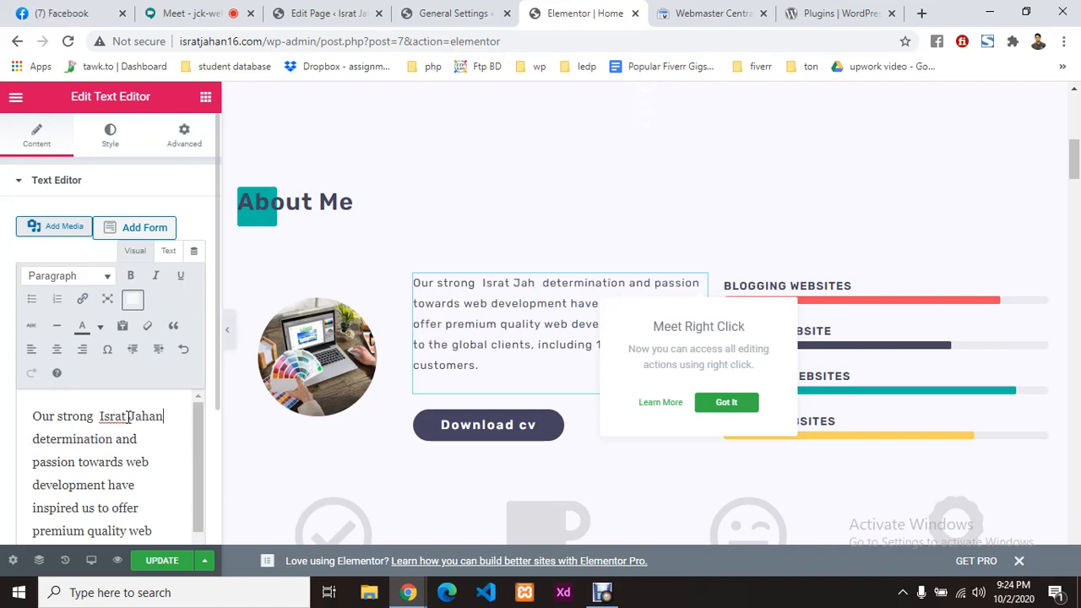
left_click(160, 560)
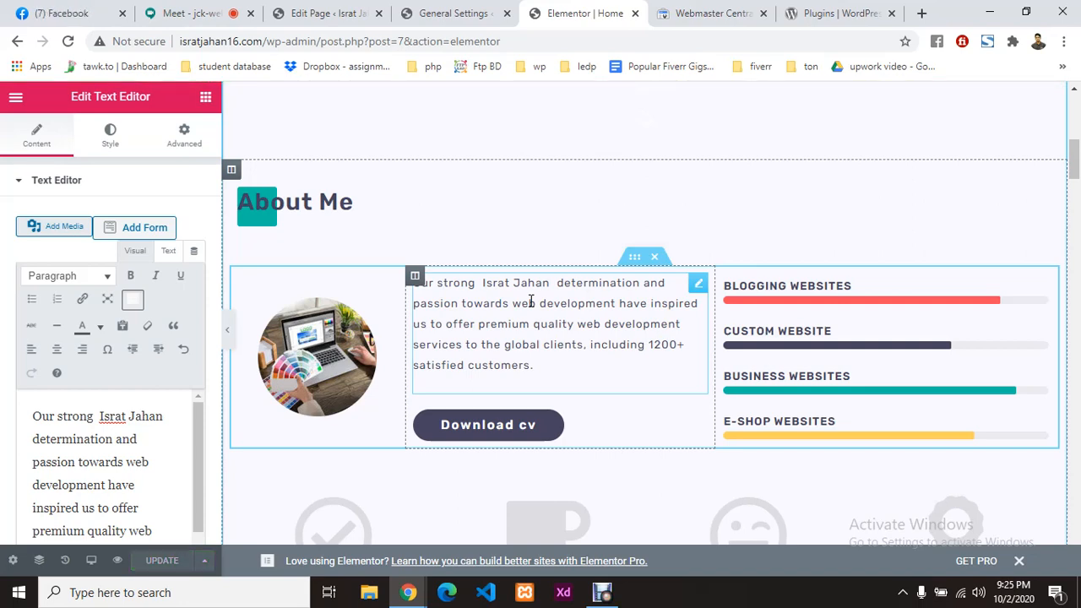
Step: Reload the WordPress page editor and expand Yoast's SEO analysis to see the remaining problems
left_click(329, 12)
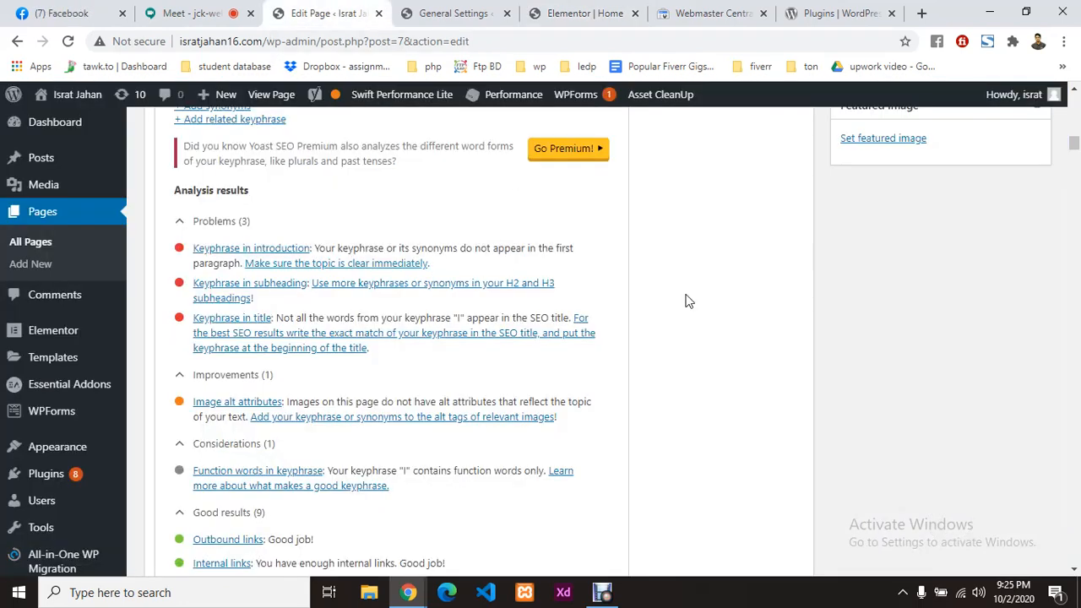
left_click(67, 41)
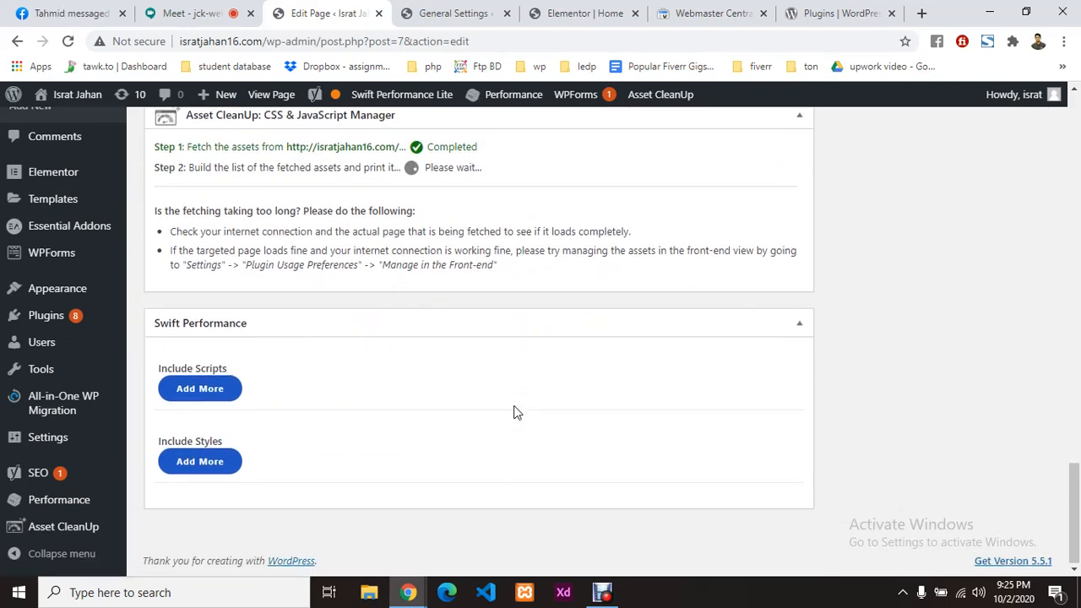
scroll(514, 408, "up", 4)
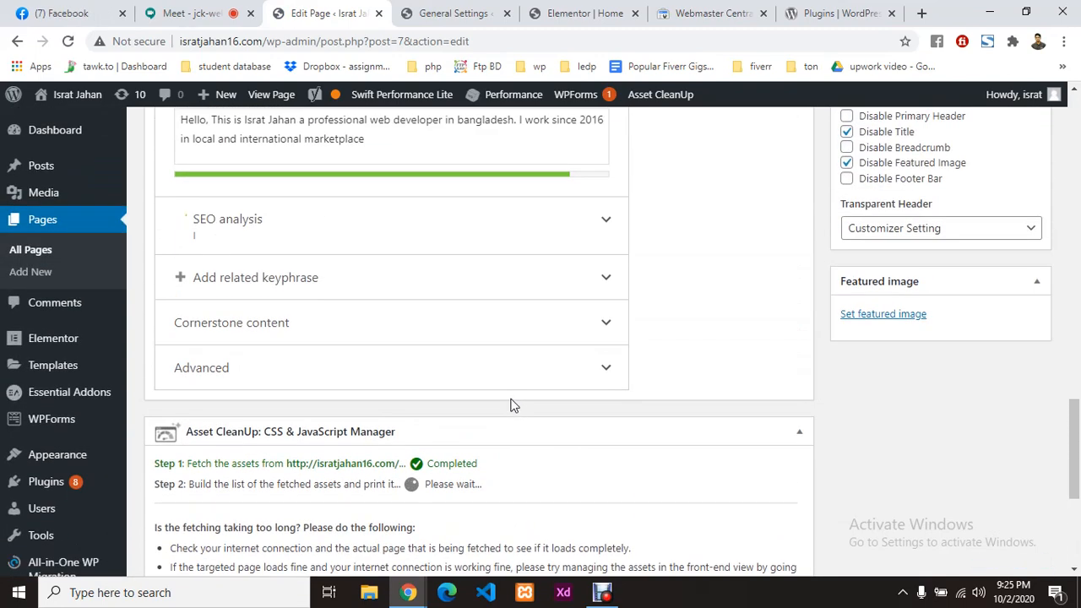
left_click(427, 228)
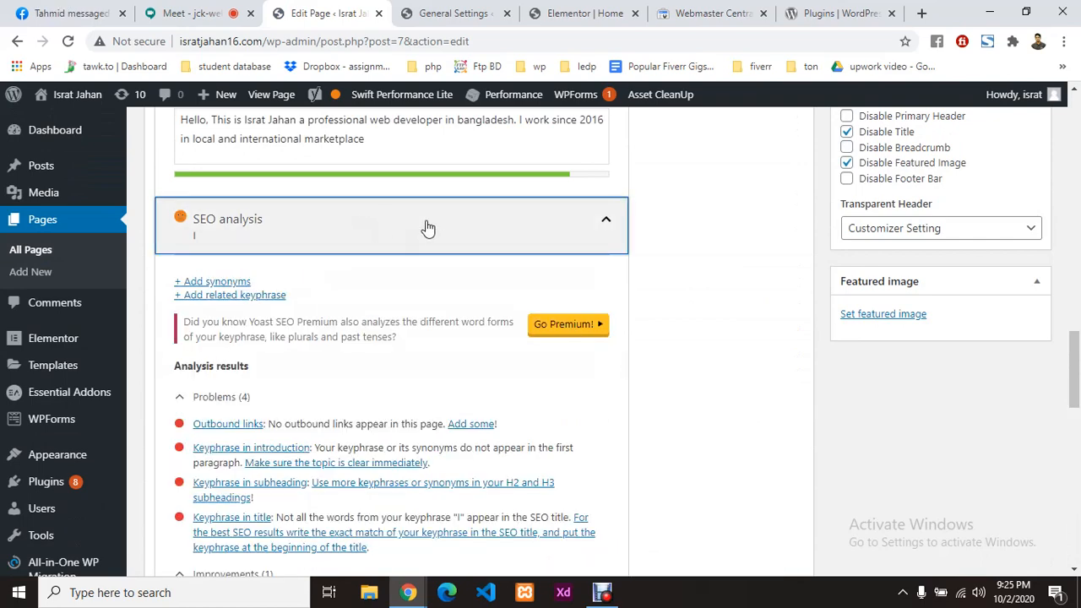
scroll(420, 341, "down", 1)
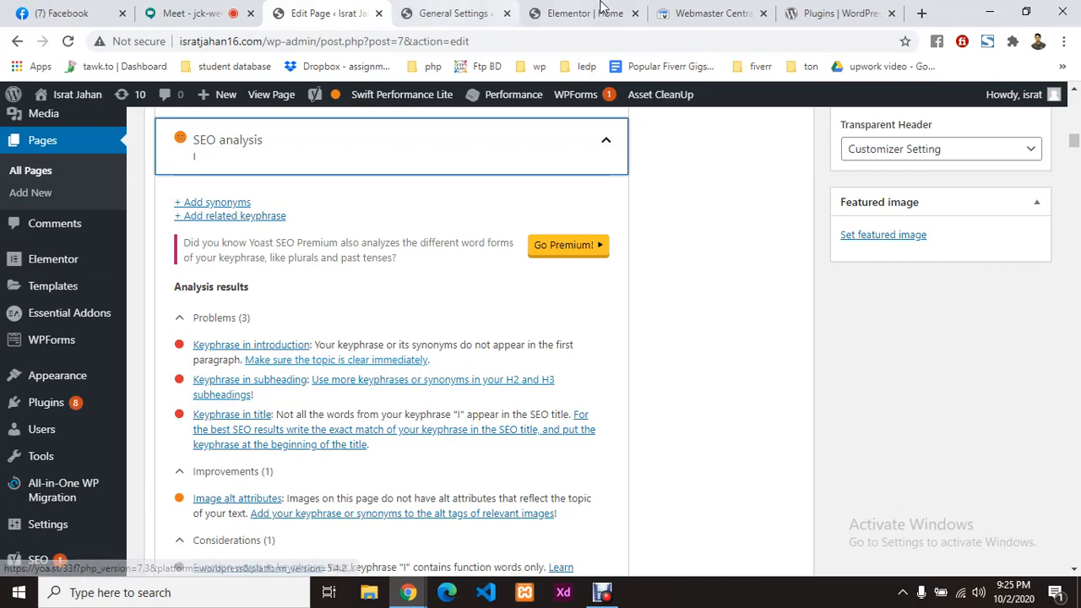
Step: Go back to the Elementor editor and scroll through the Home page
left_click(701, 13)
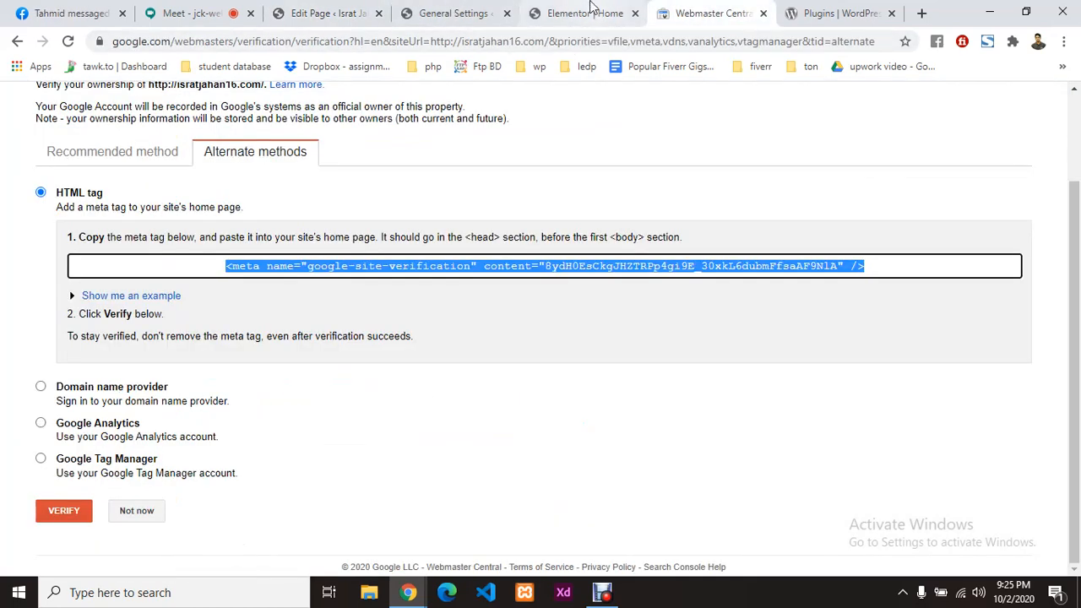
left_click(592, 12)
scroll(493, 330, "up", 8)
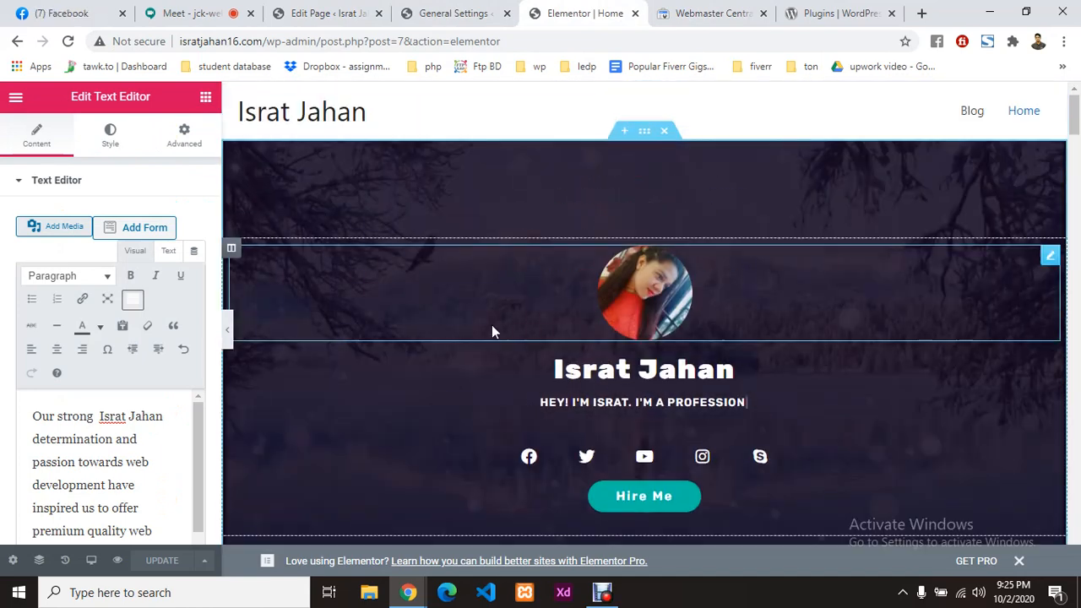
scroll(405, 270, "down", 2)
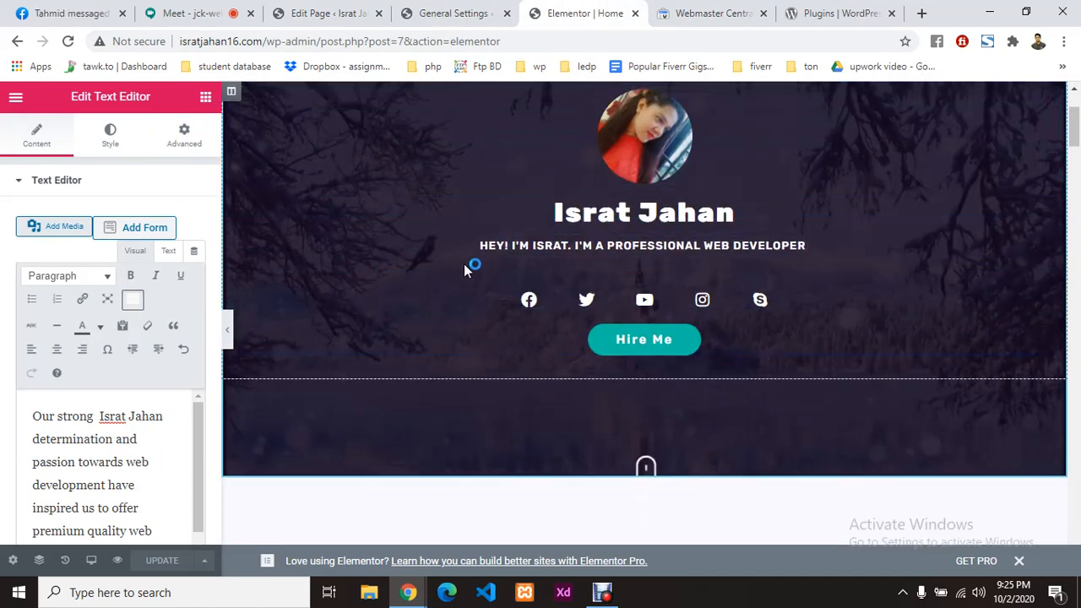
scroll(464, 264, "up", 2)
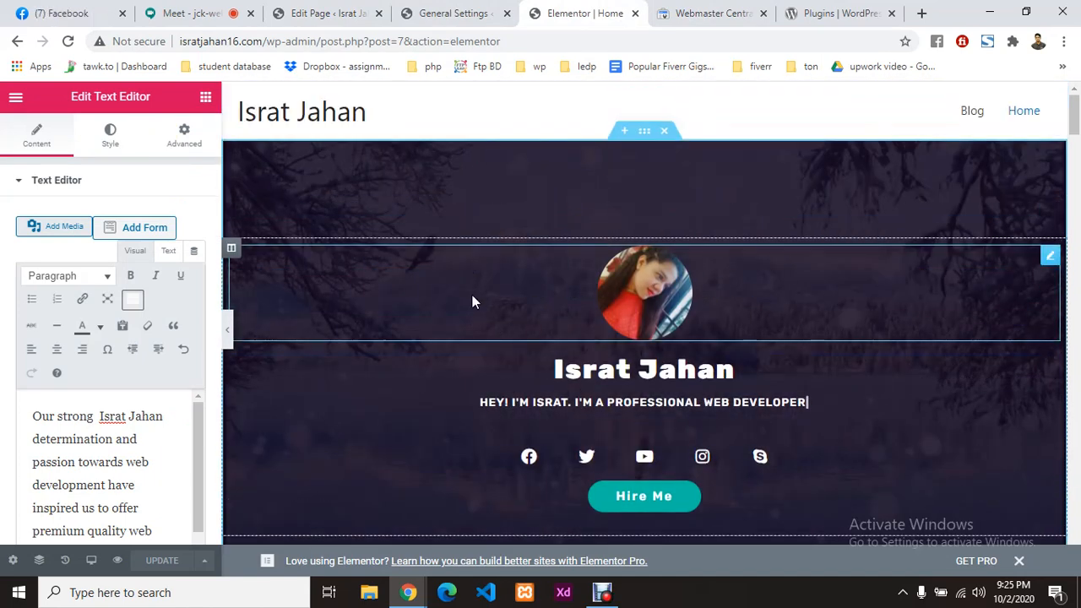
scroll(532, 330, "down", 2)
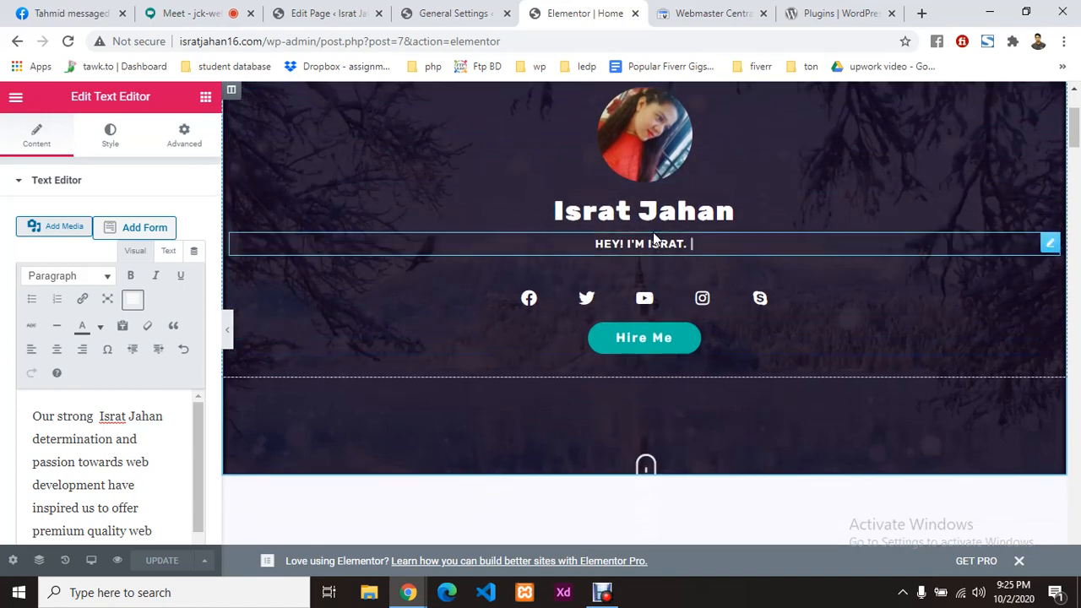
scroll(483, 434, "down", 3)
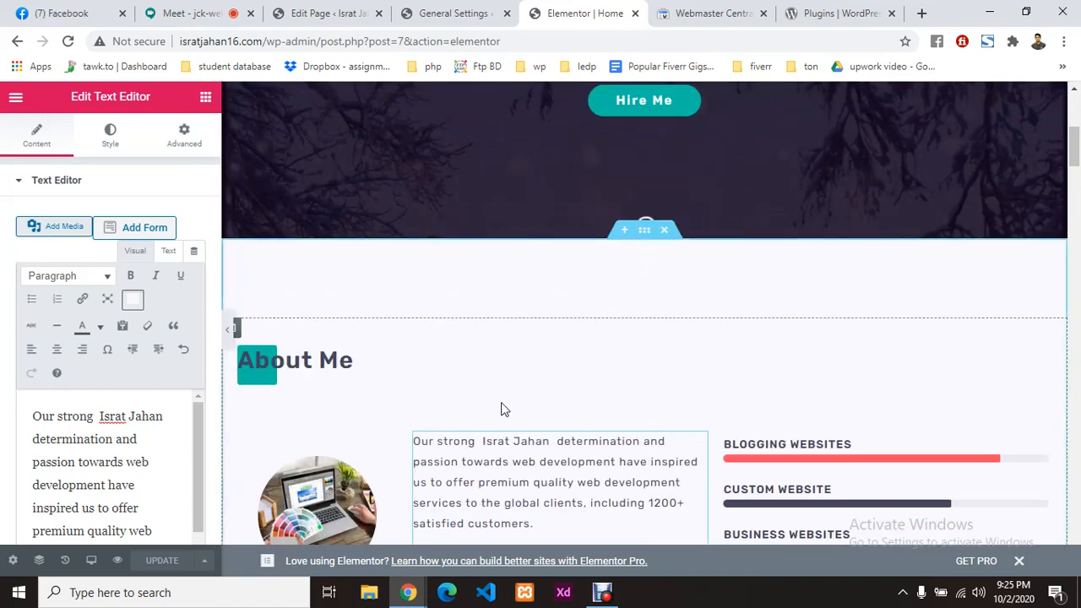
scroll(504, 409, "down", 1)
Step: Recheck the WordPress editor, then bring up Elementor's widget elements panel
left_click(336, 10)
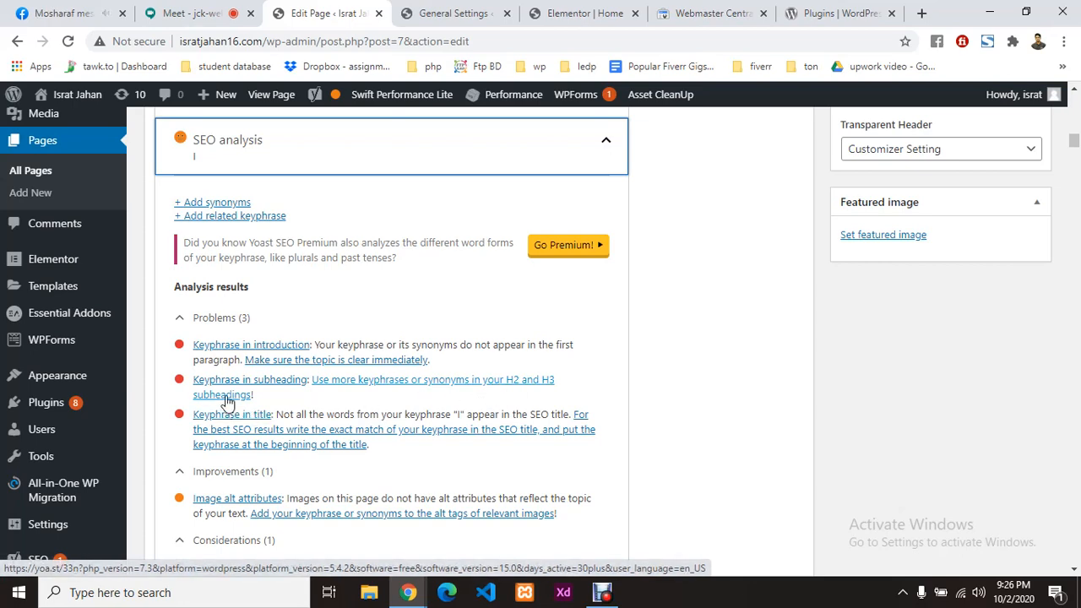
left_click(593, 13)
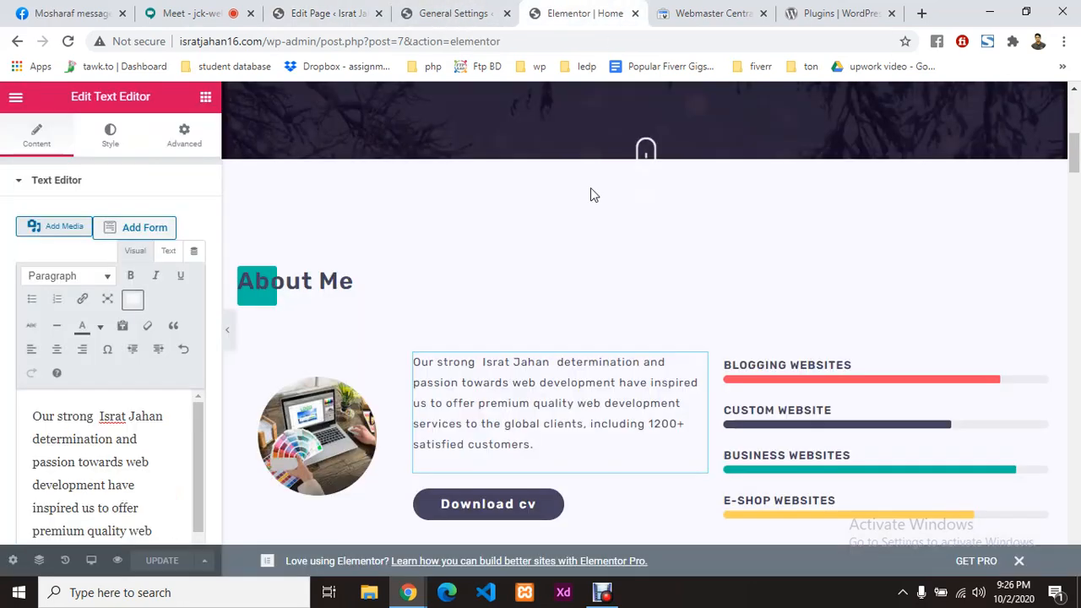
scroll(494, 411, "down", 3)
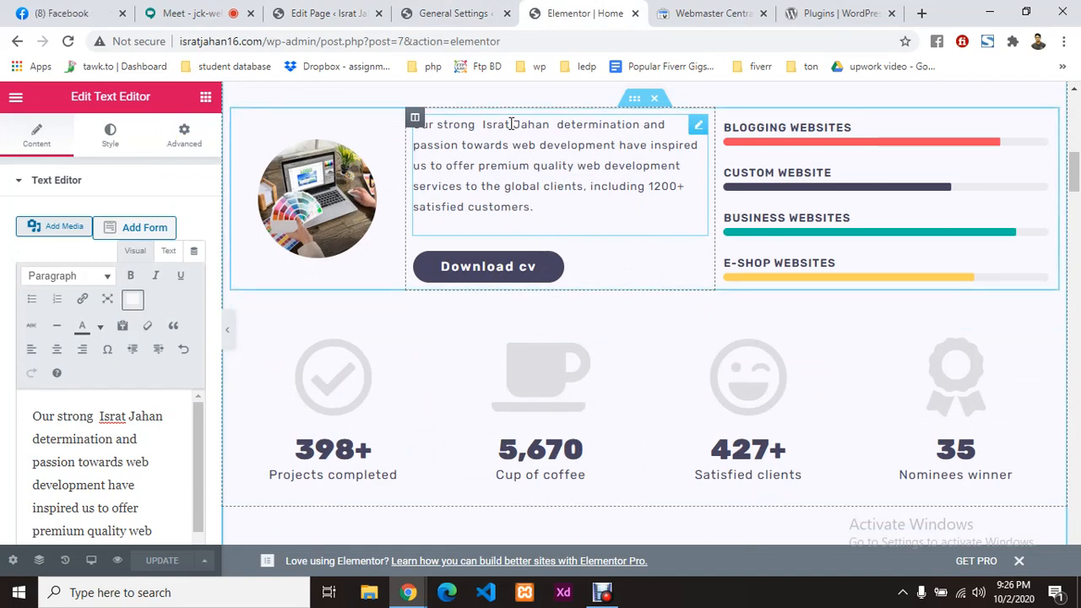
scroll(495, 342, "down", 3)
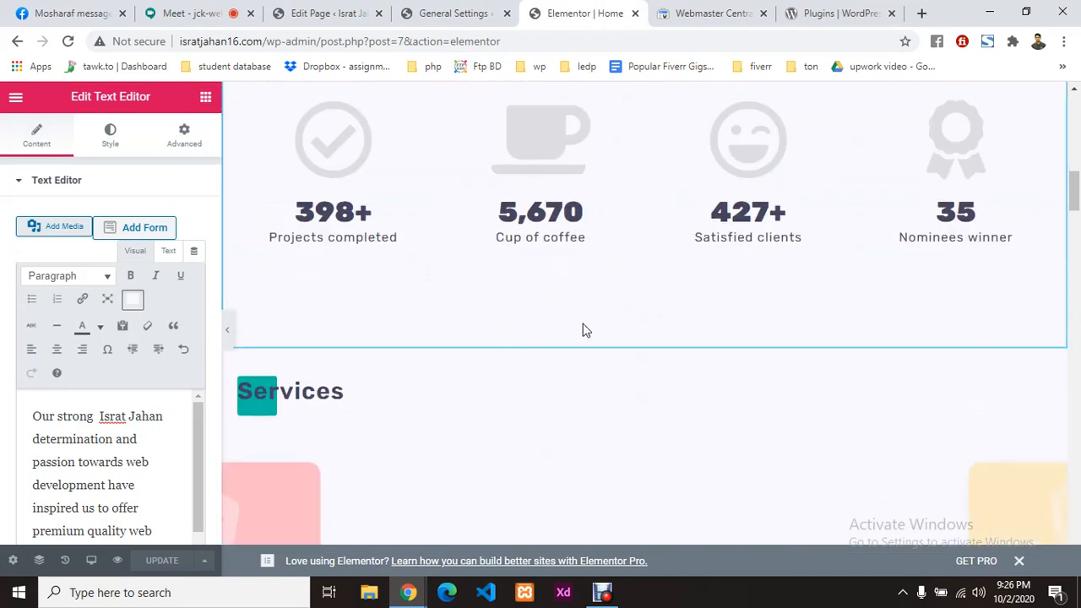
scroll(525, 334, "up", 5)
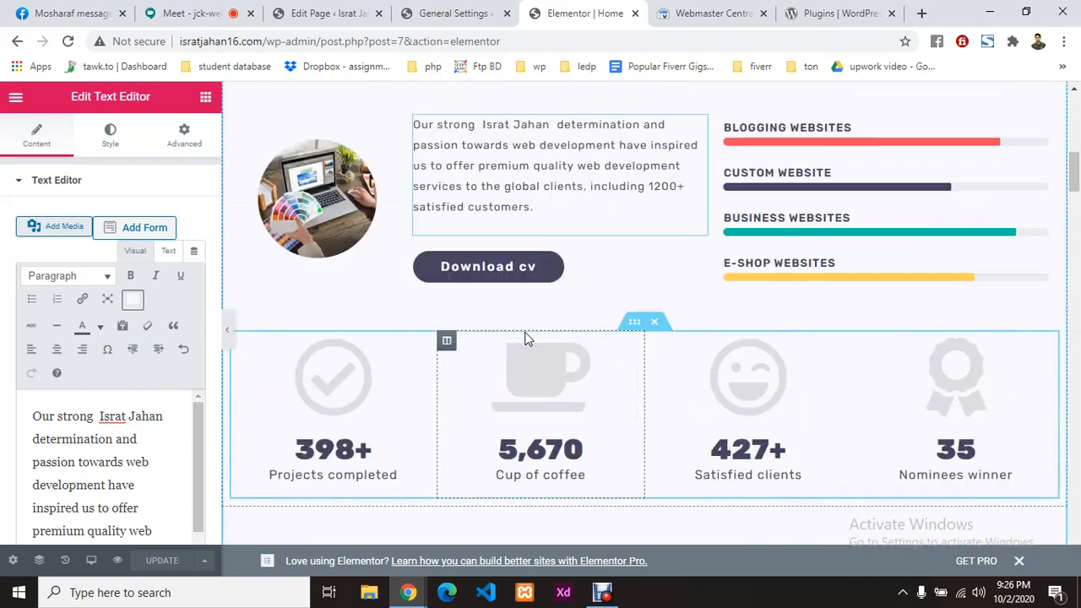
left_click(207, 96)
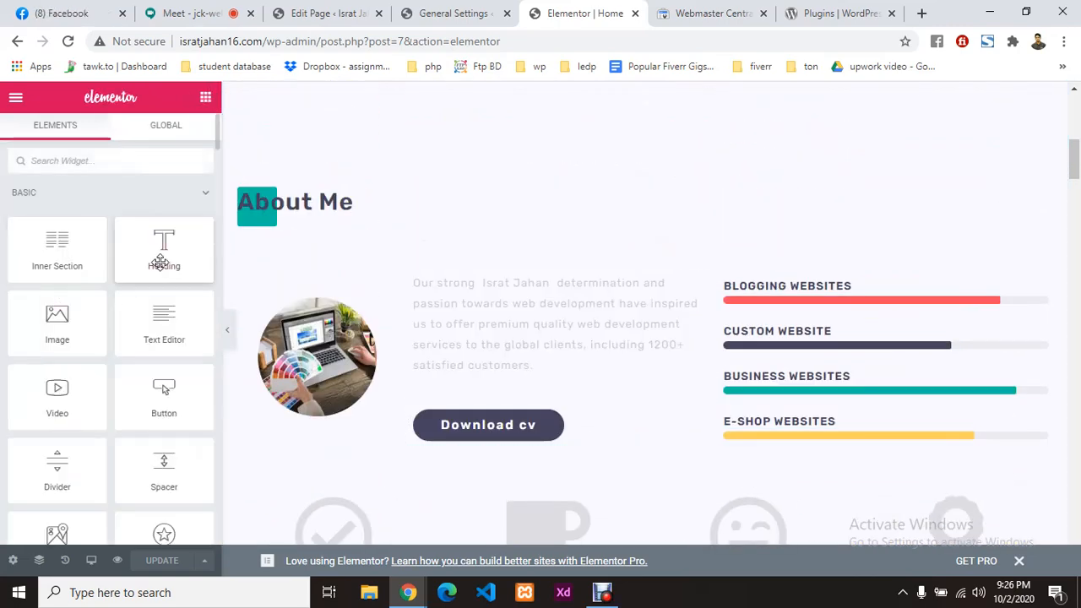
Step: Add a Heading widget above the About Me paragraph containing the owner's name
left_click_drag(162, 257, 489, 286)
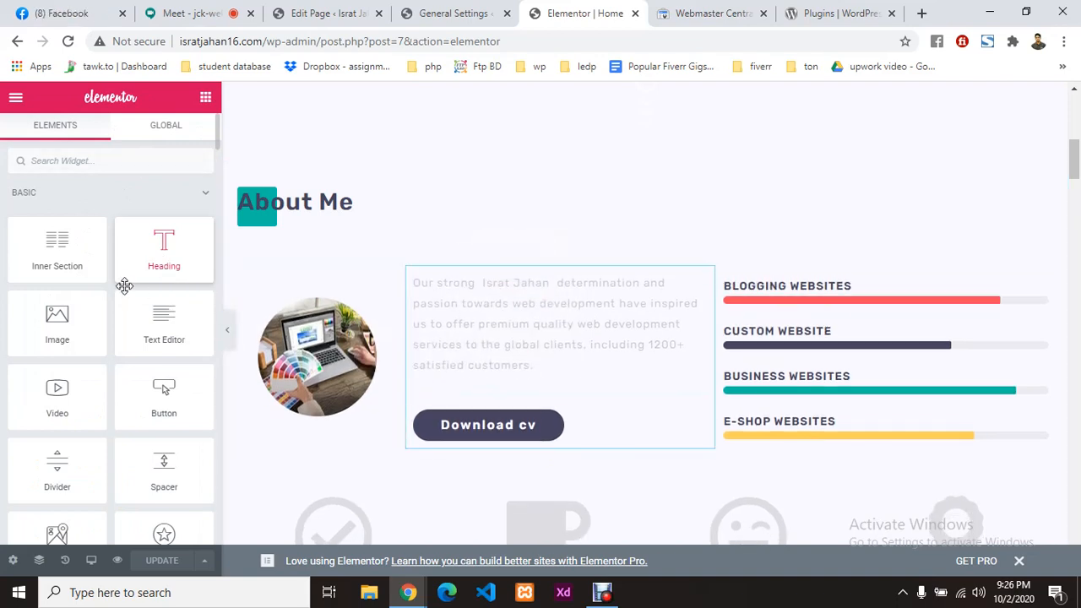
left_click_drag(641, 292, 639, 292)
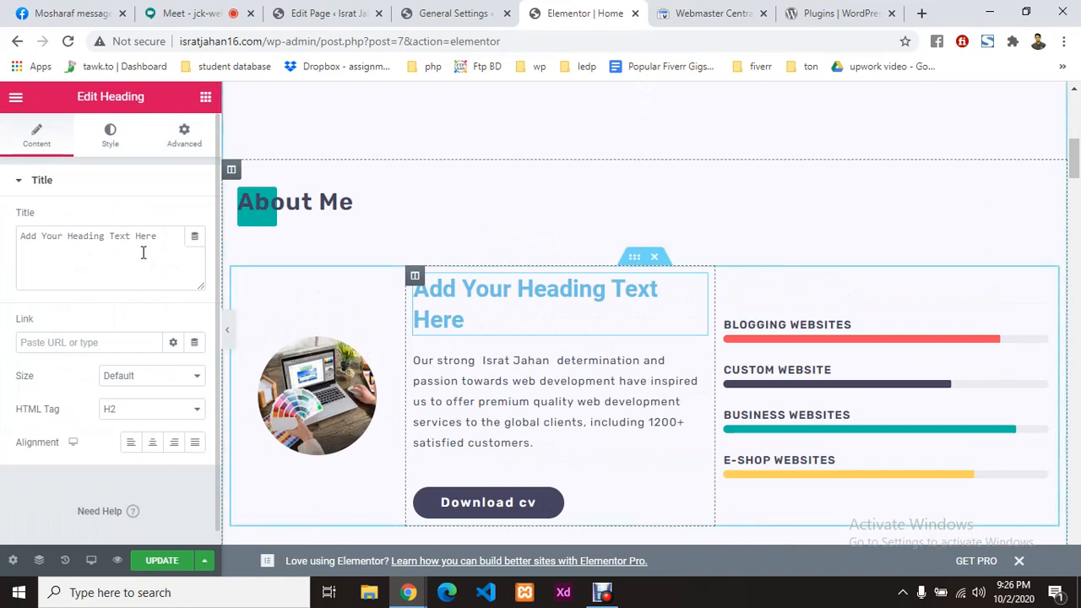
double_click(146, 239)
key("ctrl+a")
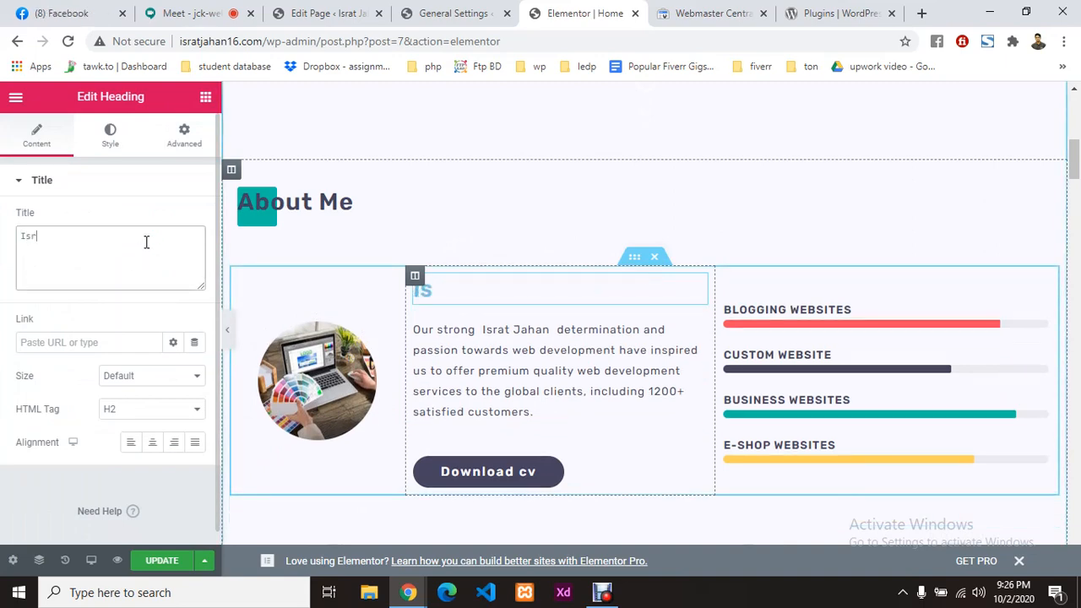
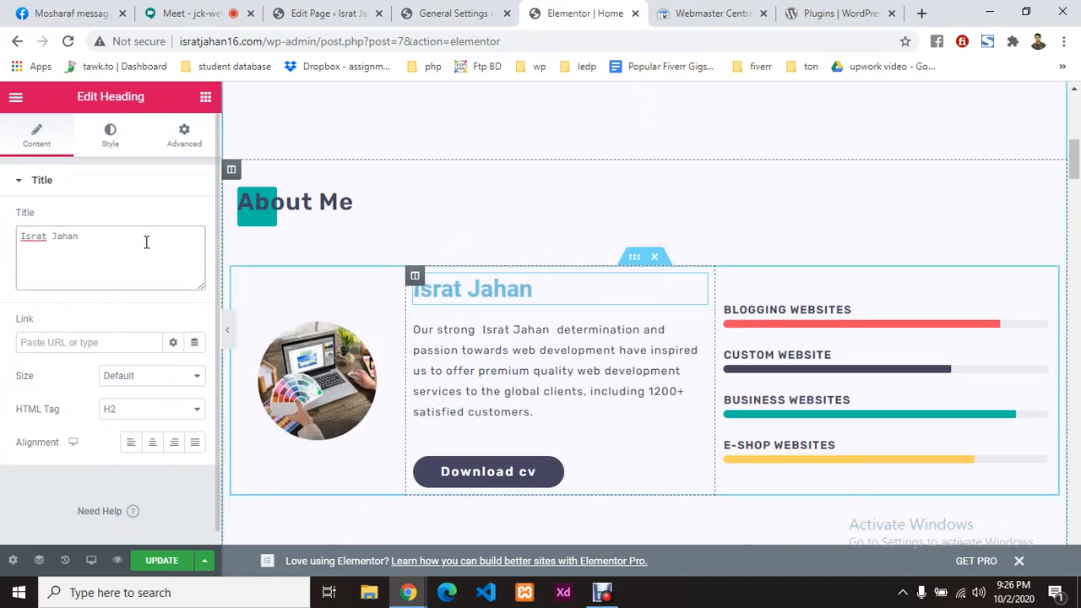
Step: Set the new heading's level to H2 and save the Elementor page
left_click(125, 412)
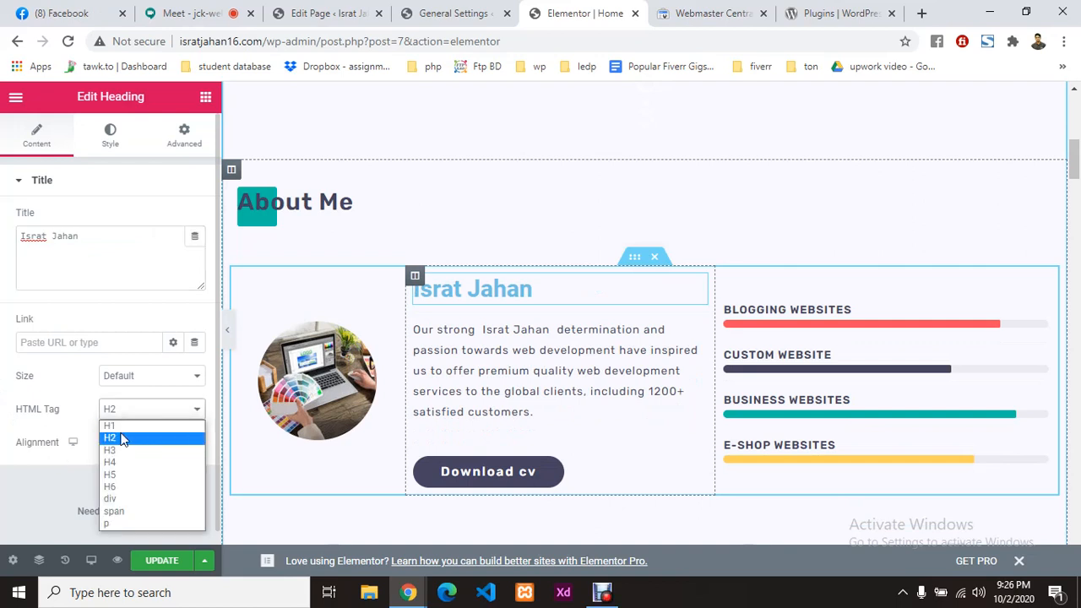
left_click(118, 451)
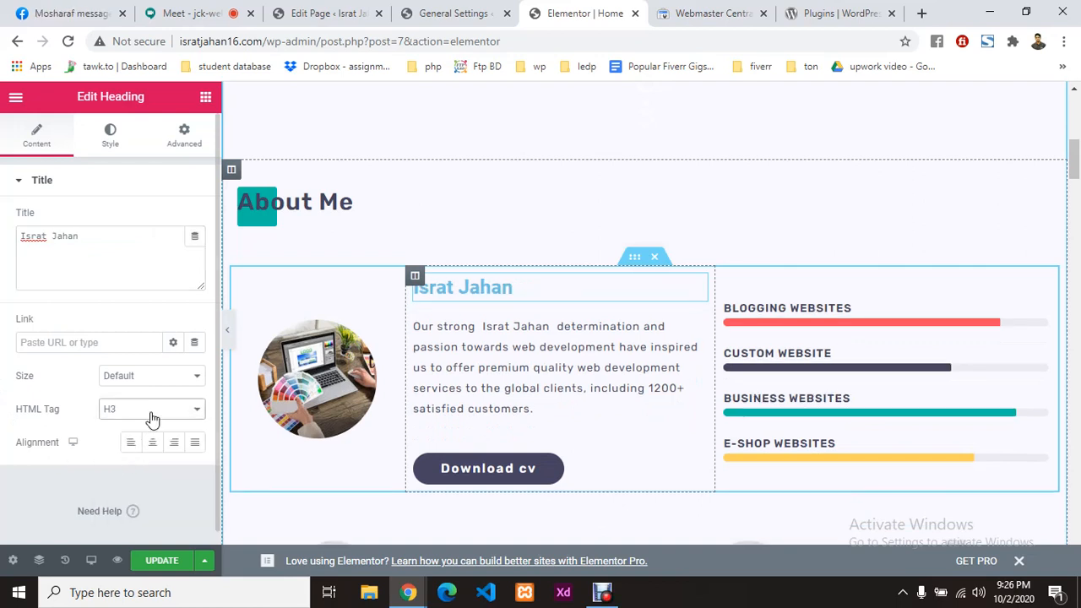
left_click(152, 419)
left_click(131, 438)
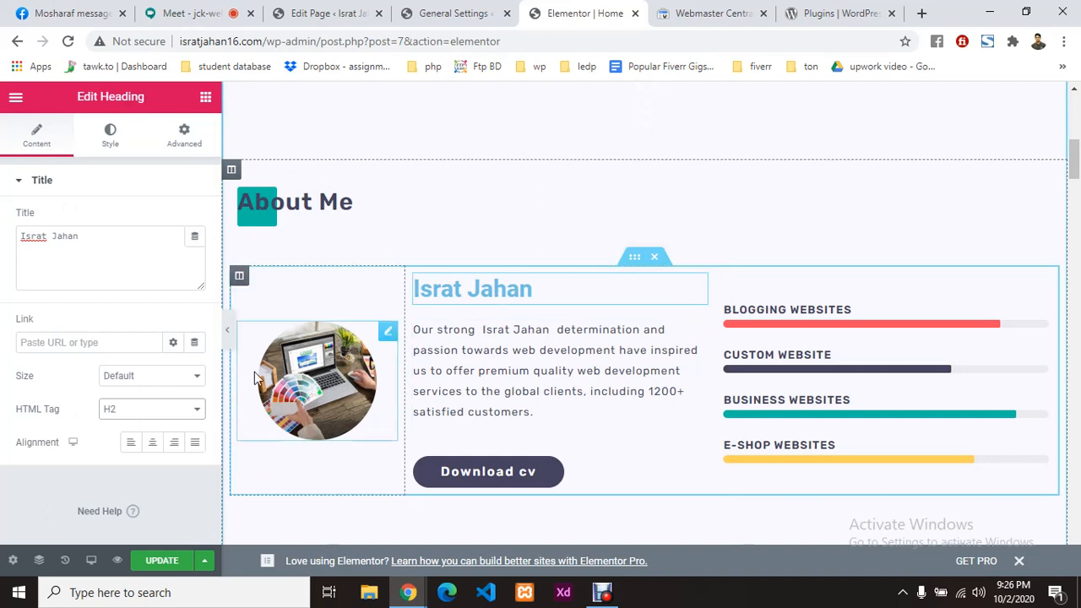
left_click(156, 562)
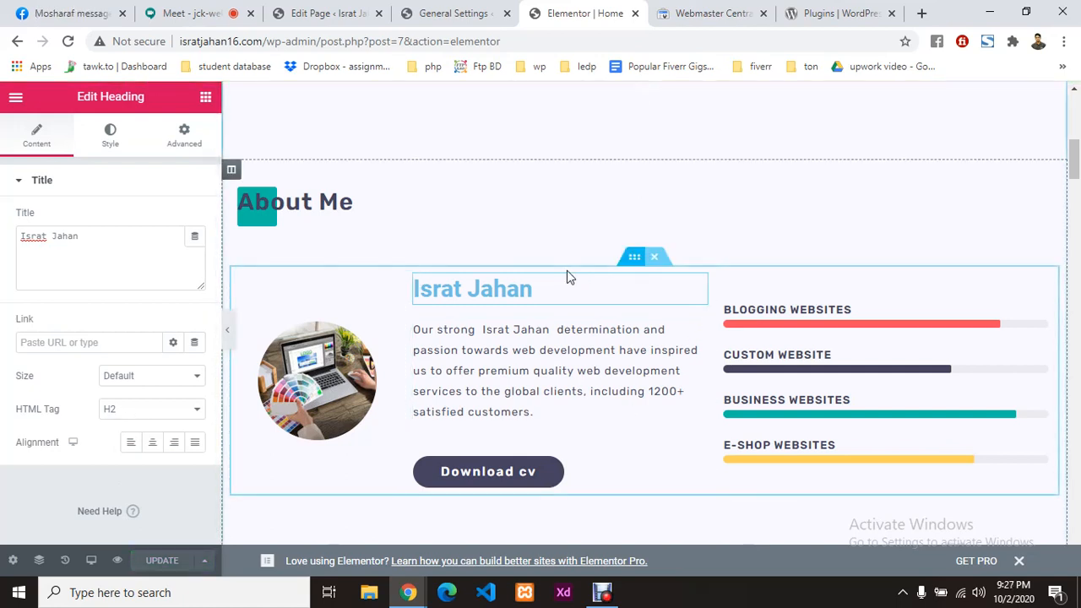
left_click(317, 13)
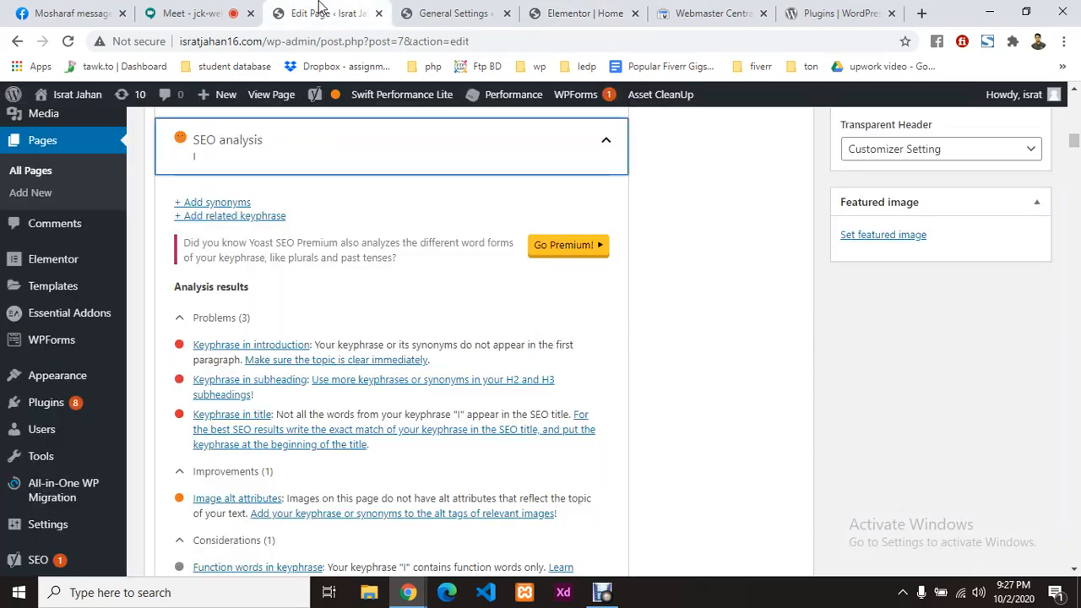
Step: Reload the page editor and expand the Yoast SEO analysis results
left_click(66, 40)
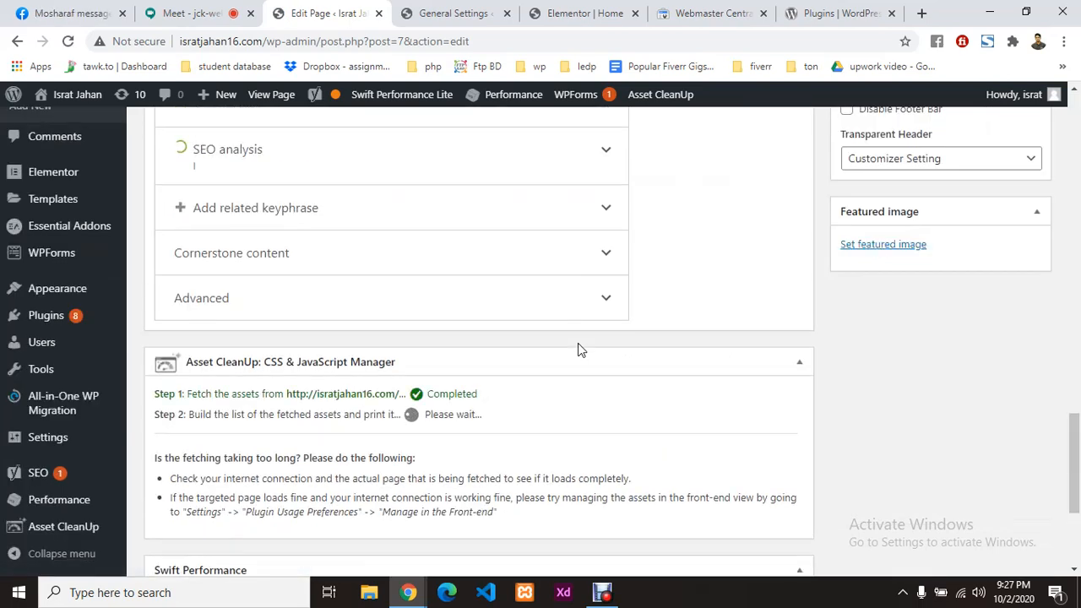
scroll(578, 343, "up", 4)
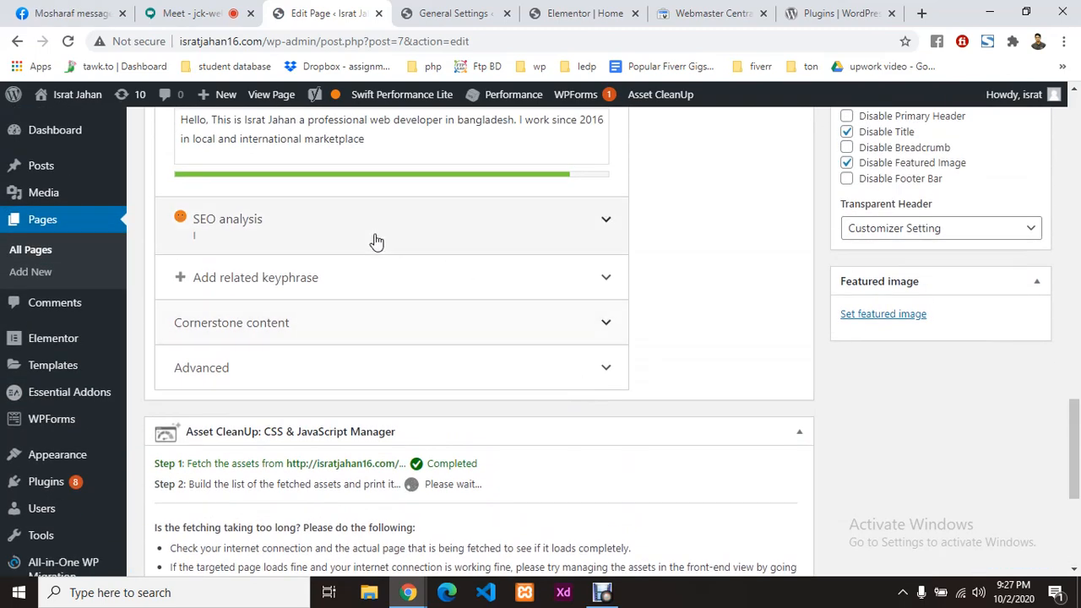
left_click(598, 220)
left_click(608, 221)
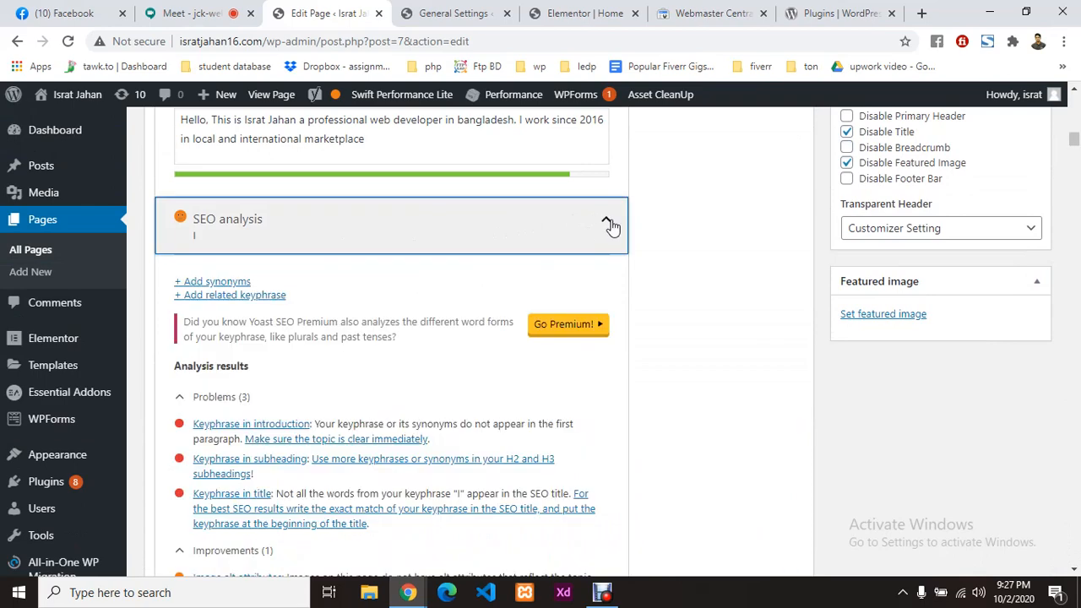
scroll(367, 339, "down", 2)
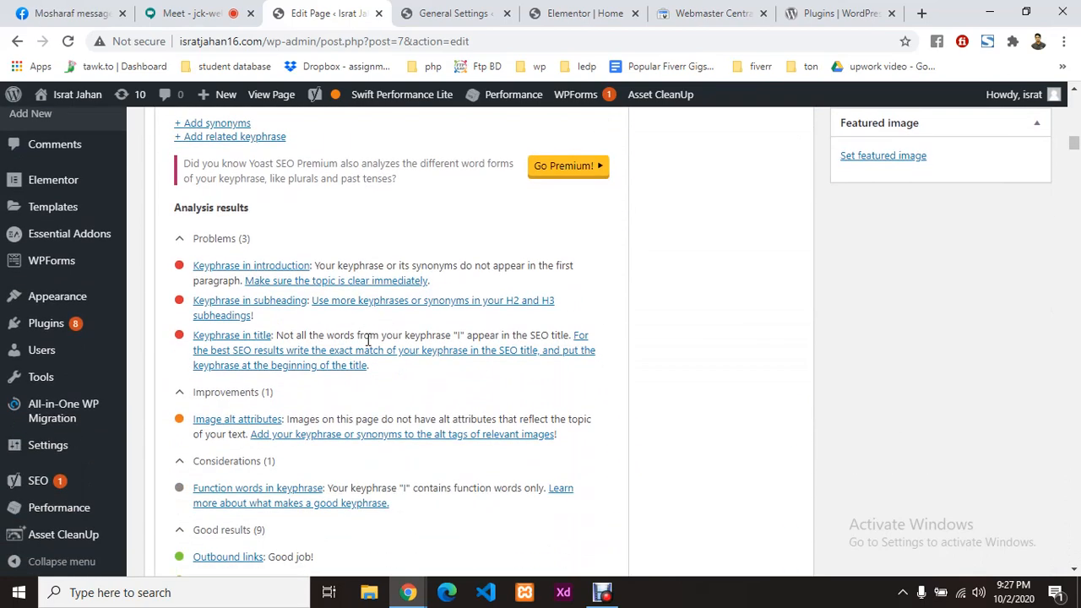
scroll(366, 339, "down", 1)
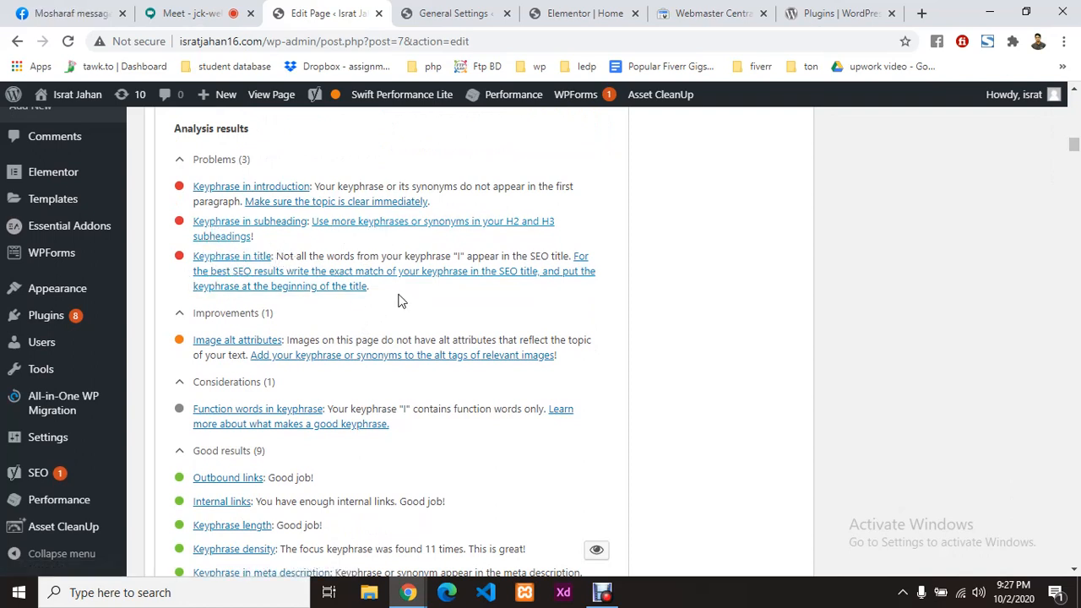
scroll(413, 362, "up", 6)
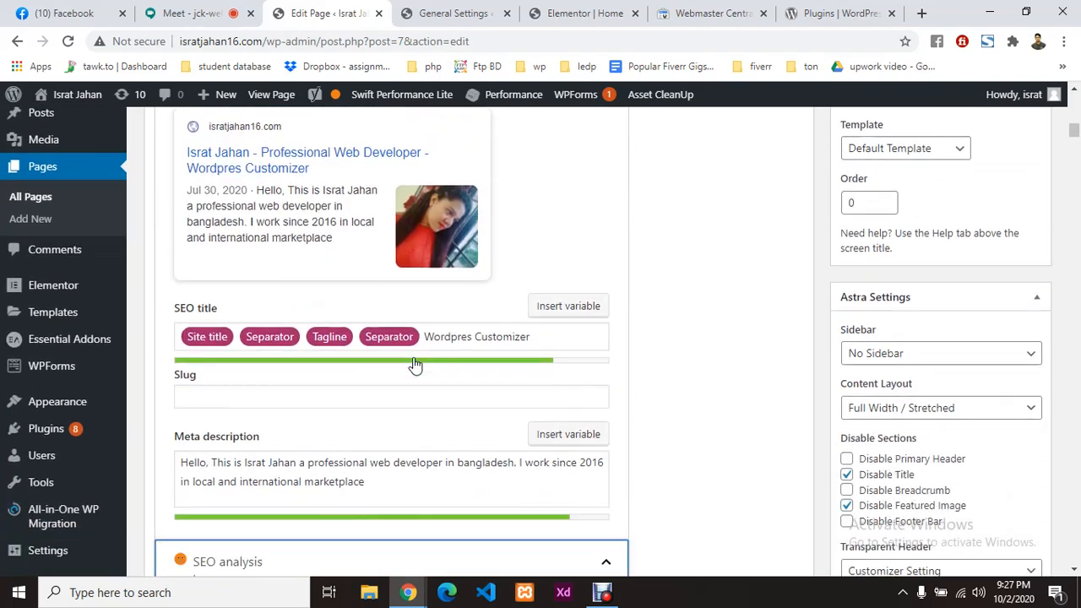
scroll(415, 363, "down", 4)
scroll(350, 405, "down", 1)
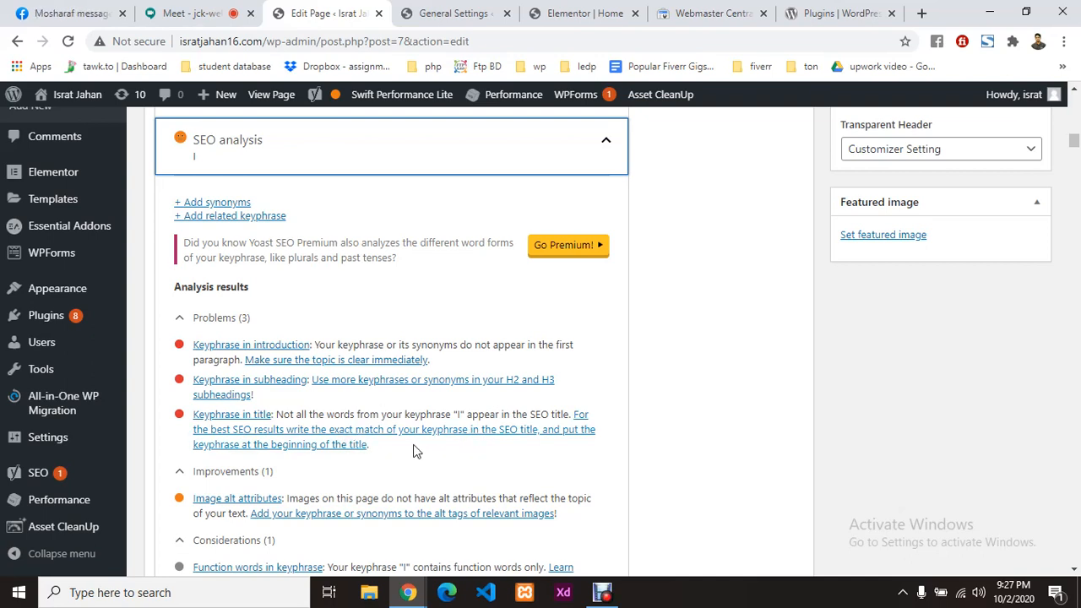
Step: Review the three problems and the missing image alt attributes improvement
scroll(414, 445, "down", 1)
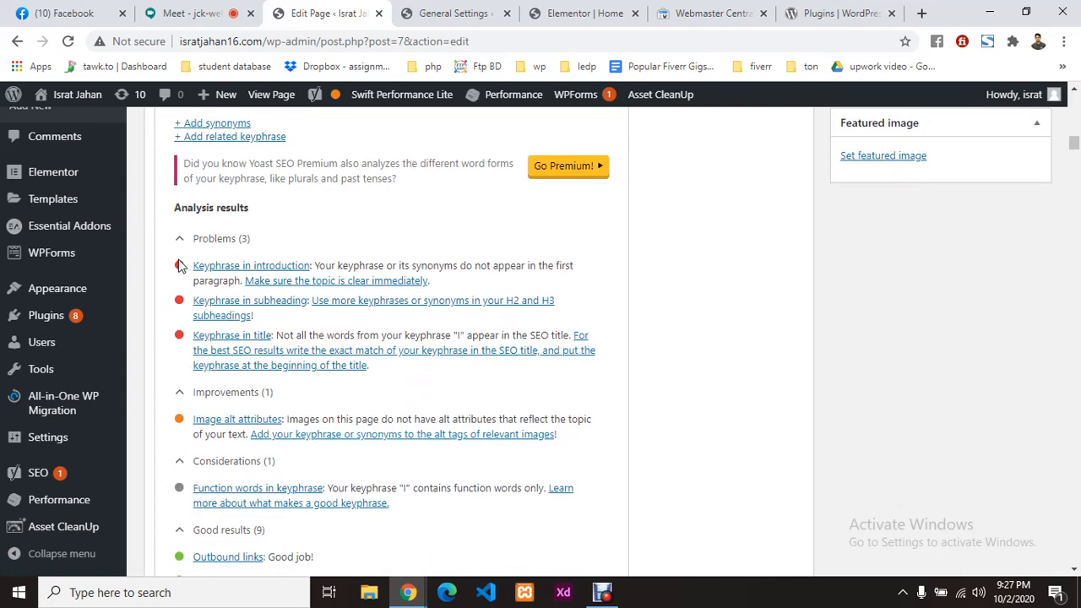
left_click_drag(188, 265, 387, 372)
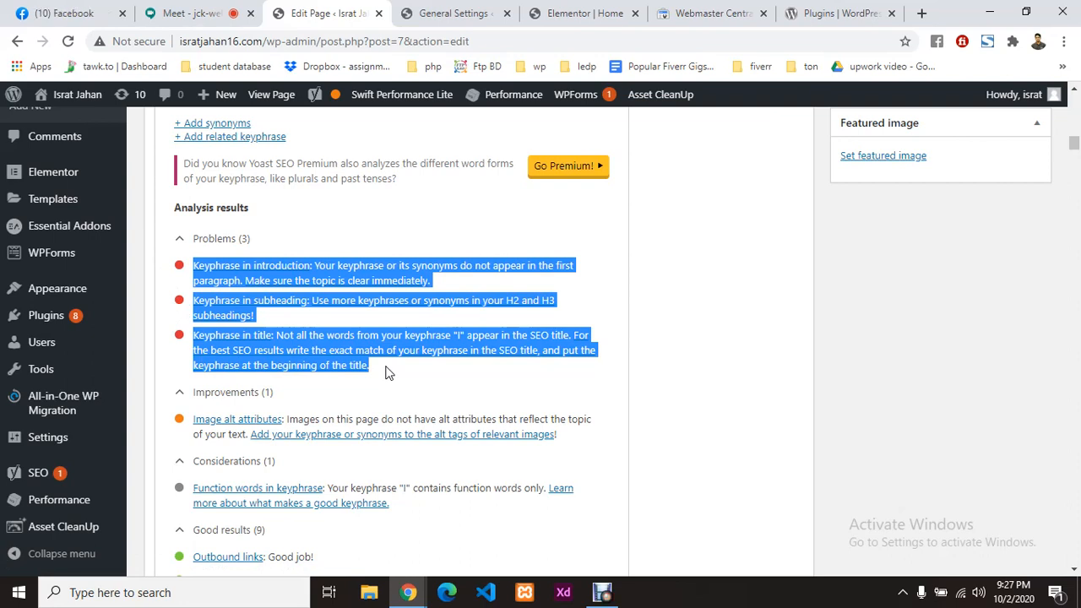
left_click(437, 394)
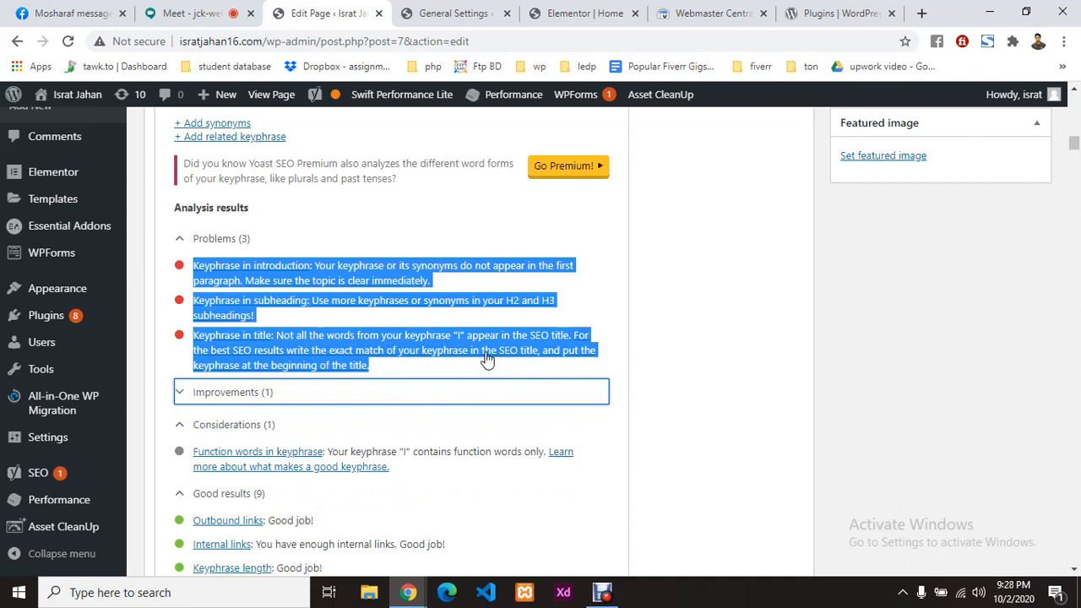
left_click(709, 340)
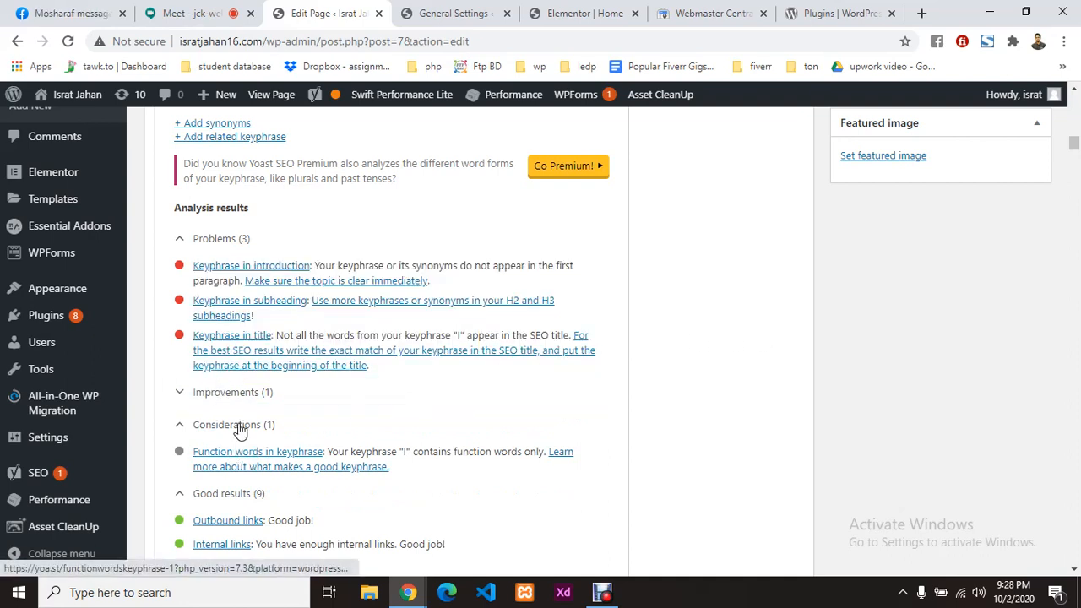
left_click(261, 396)
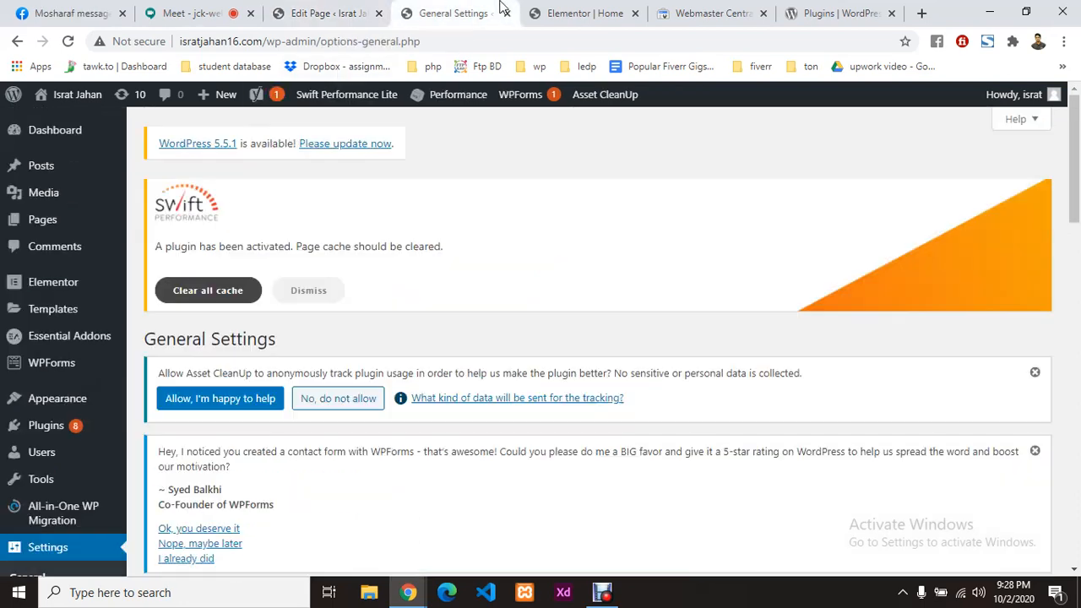
left_click(498, 11)
left_click(632, 15)
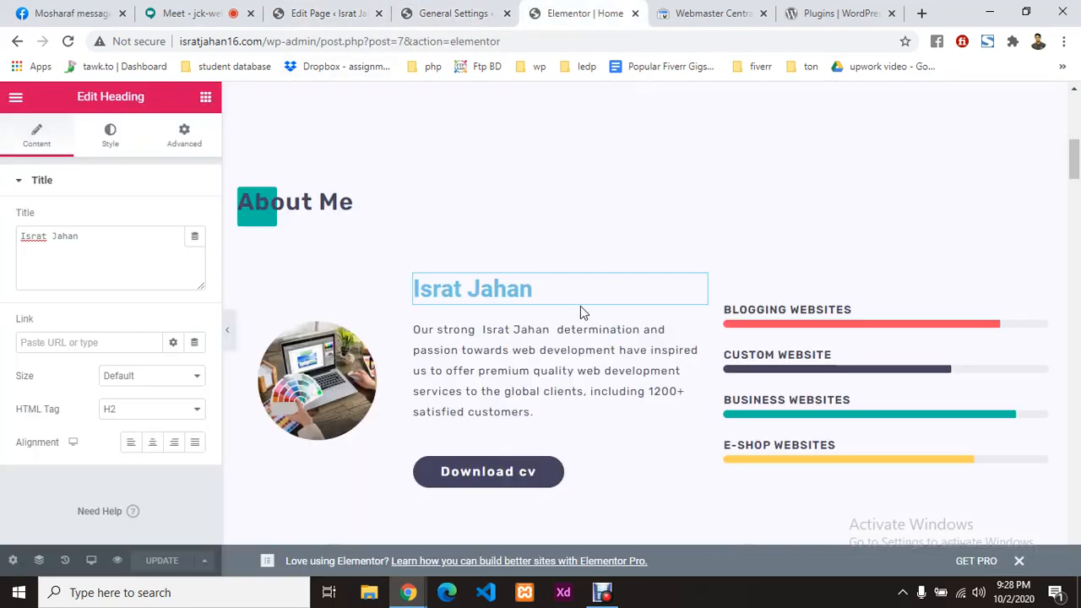
Step: Open the About Me image in the media library and enter the owner's name as alt text
scroll(581, 305, "up", 8)
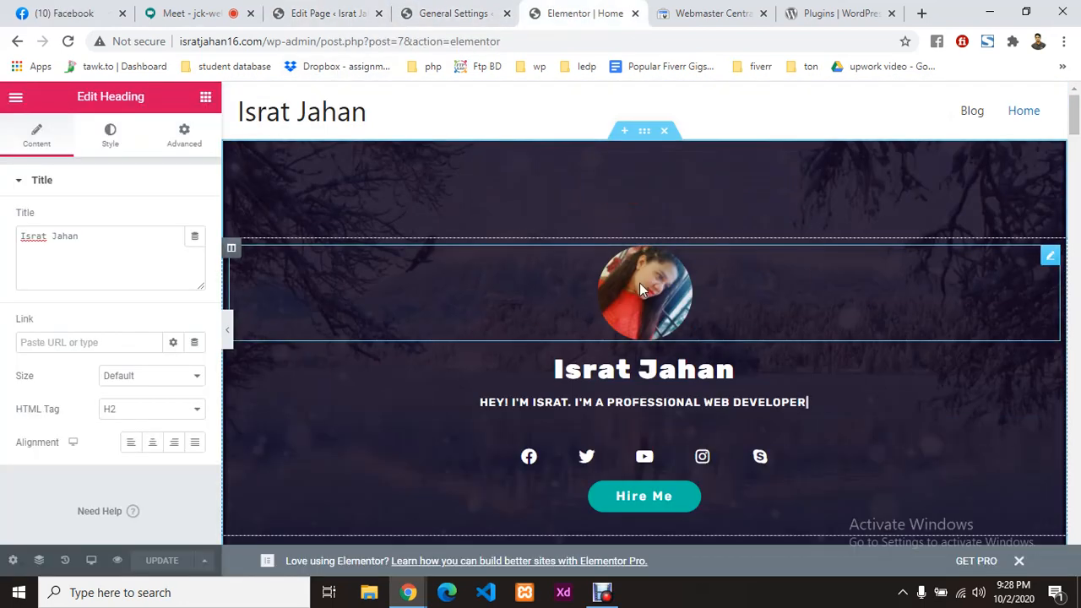
scroll(639, 283, "down", 12)
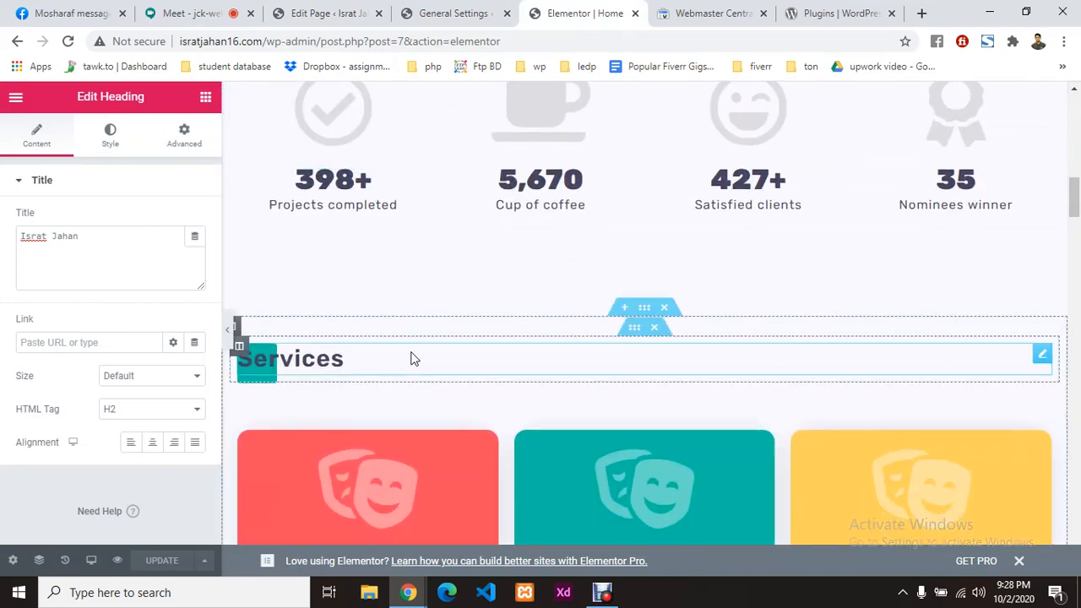
scroll(413, 359, "up", 4)
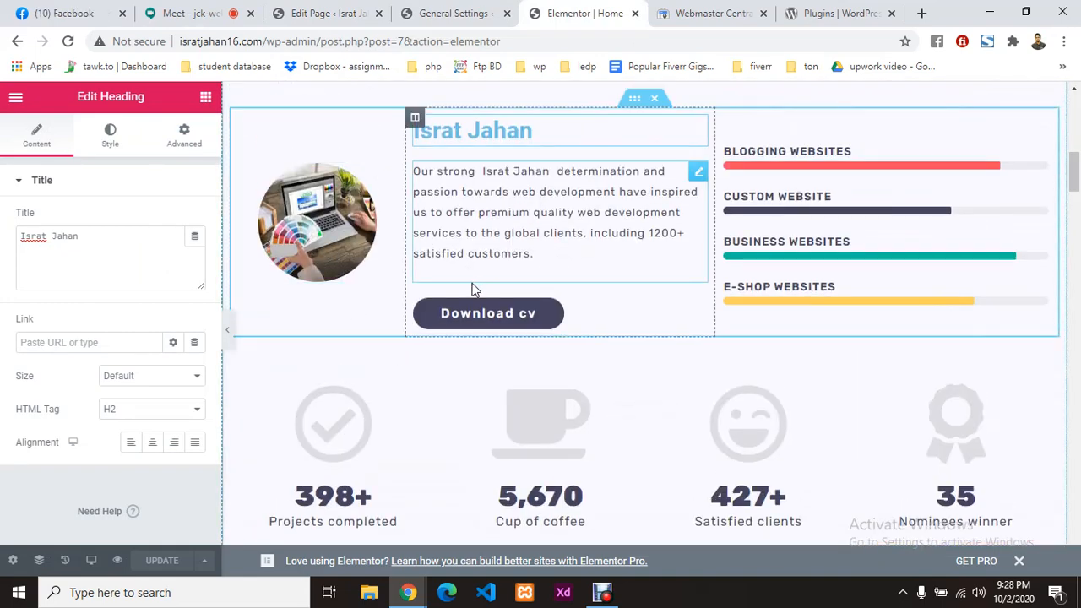
left_click(390, 176)
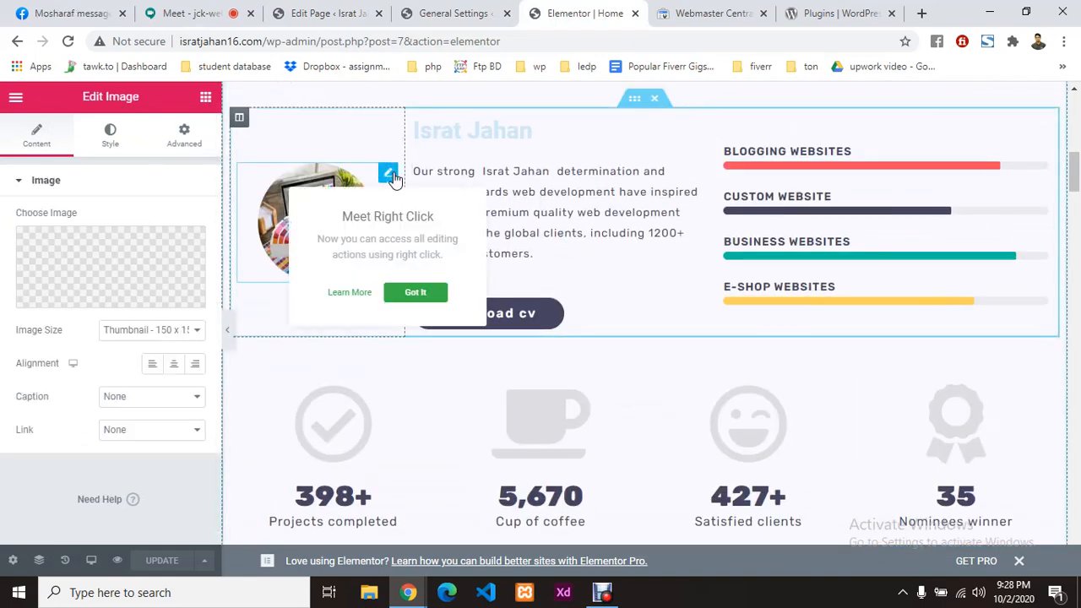
left_click(115, 260)
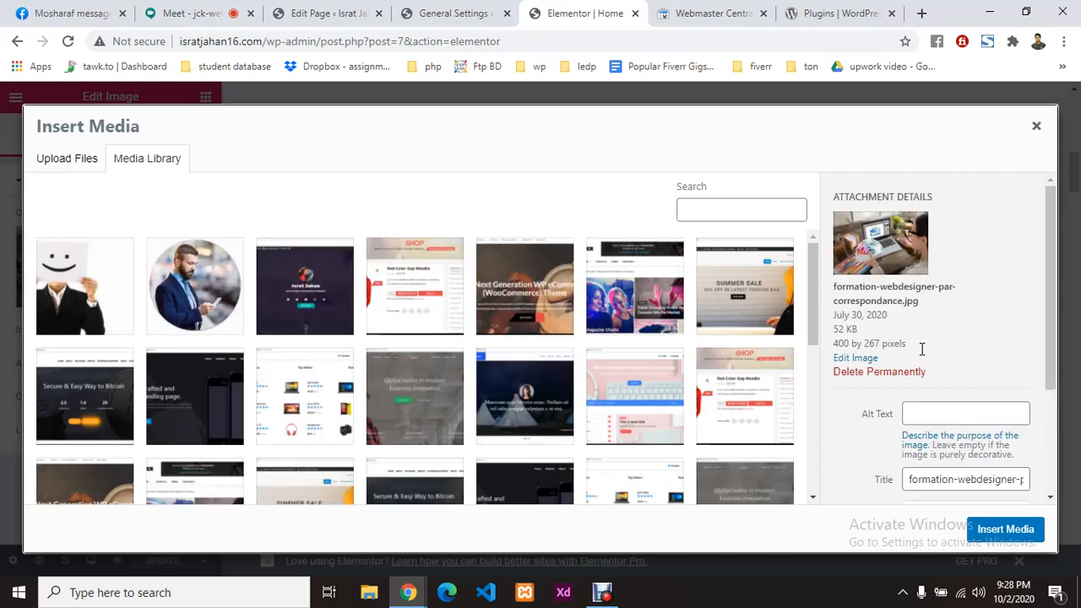
left_click(942, 422)
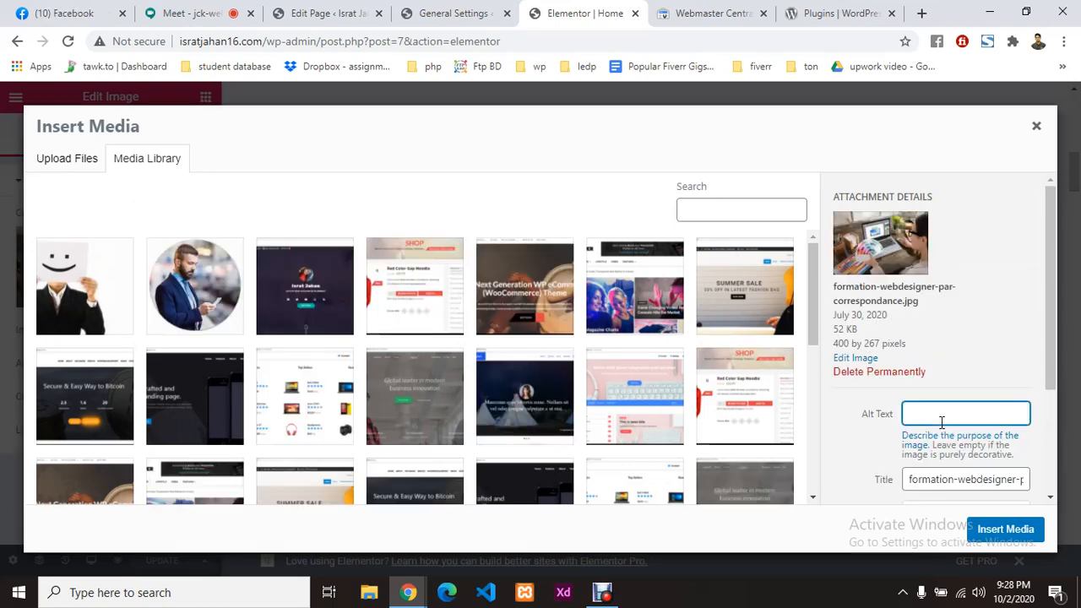
Step: Look through the other browser tabs and return to the image's attachment details
left_click(177, 13)
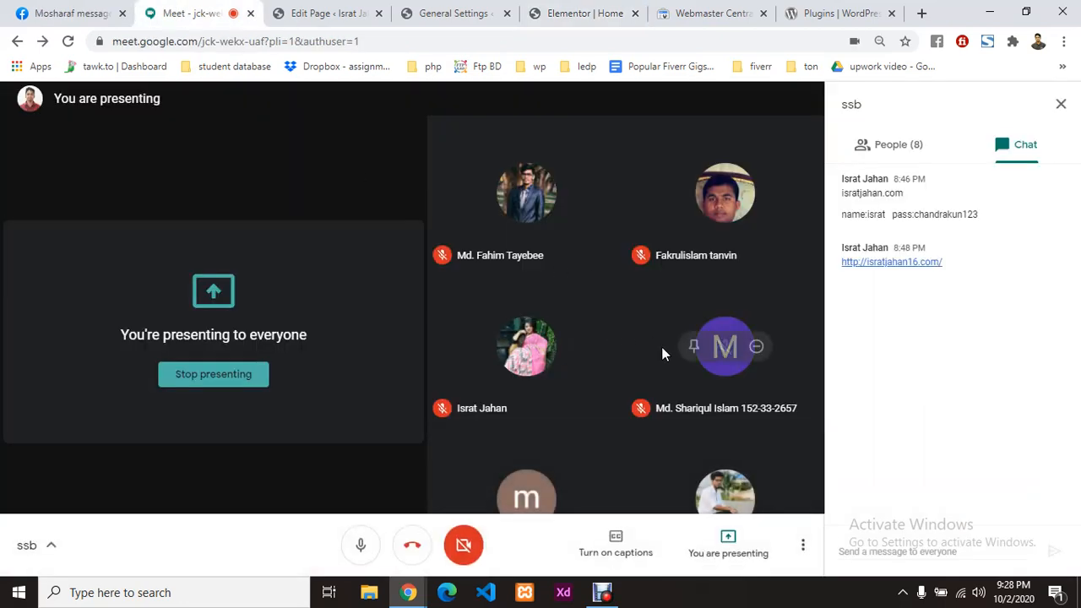
left_click(819, 14)
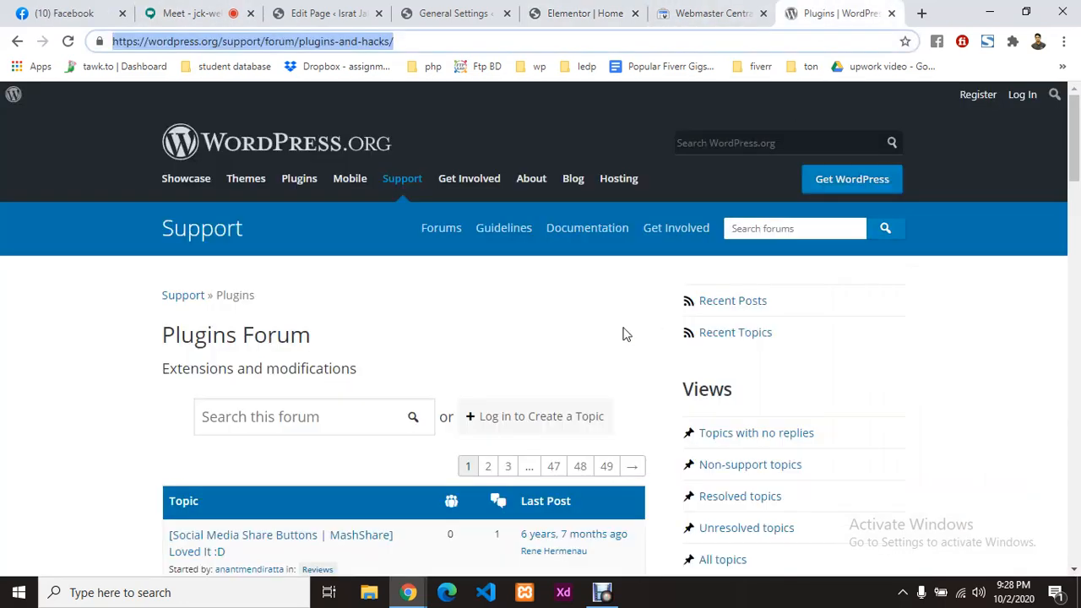
left_click(418, 12)
left_click(338, 13)
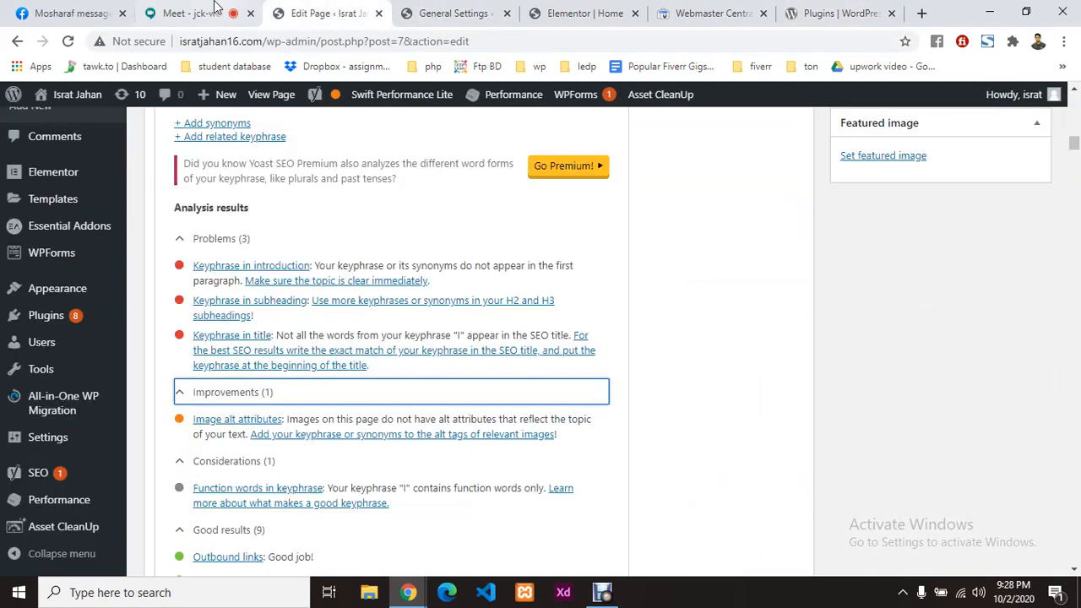
left_click(460, 10)
left_click(549, 10)
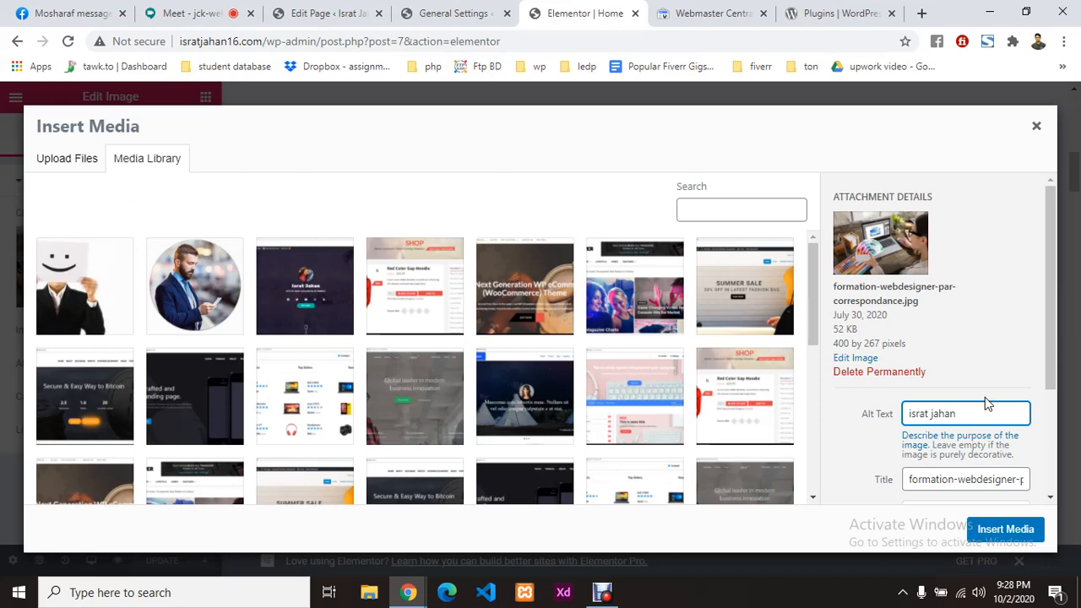
Step: Fill the caption and description with the owner's name and insert the laptop photo
scroll(985, 341, "down", 1)
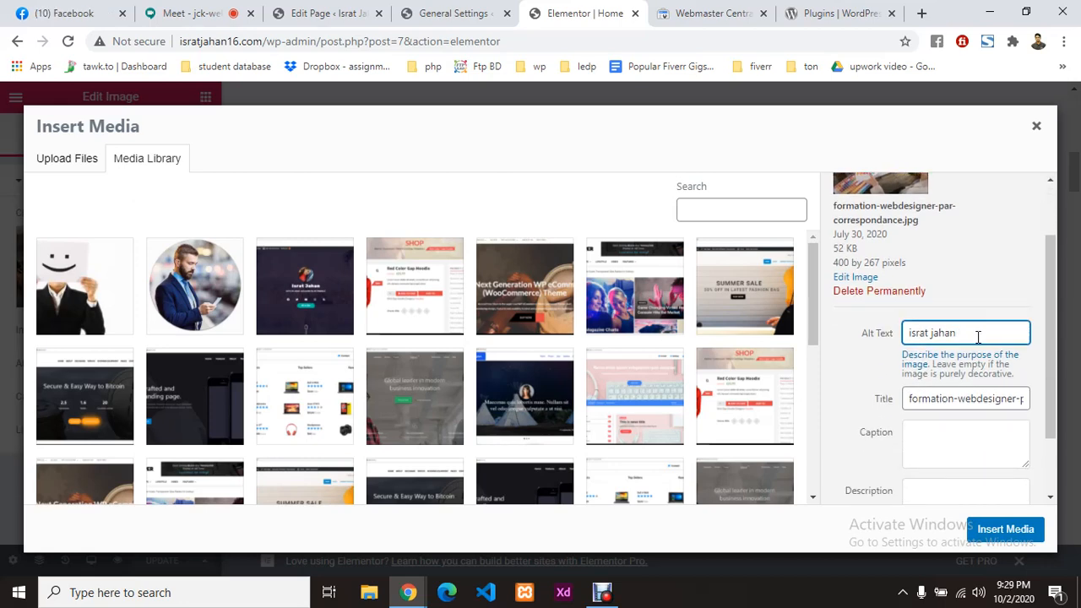
scroll(978, 337, "down", 1)
left_click(937, 356)
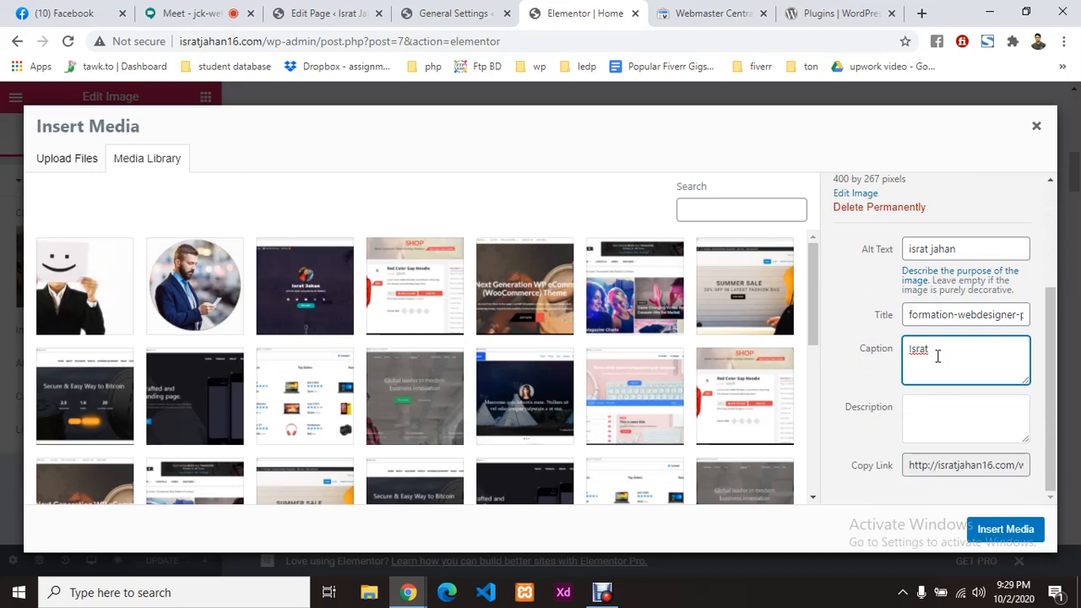
type("ahan")
left_click(929, 411)
left_click_drag(965, 355, 849, 355)
key("ctrl+c")
left_click(970, 424)
key("ctrl+v")
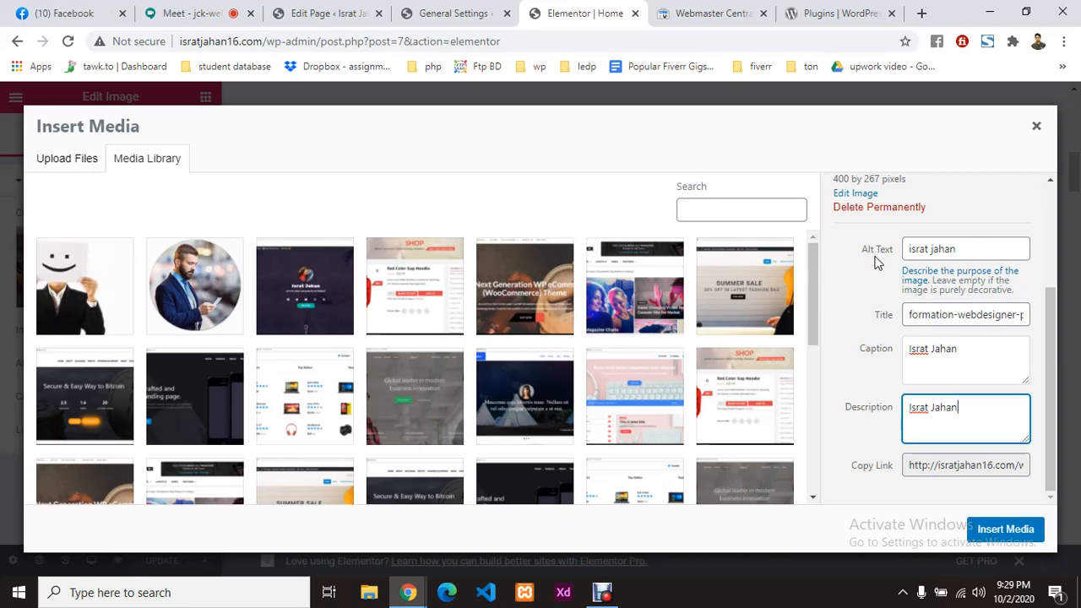
left_click(1005, 530)
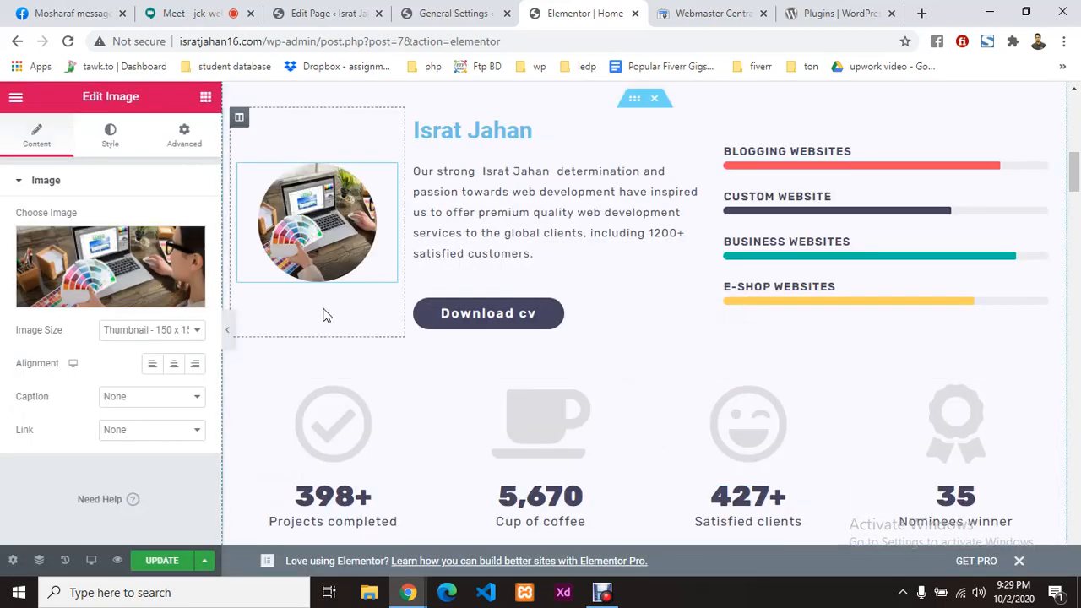
Step: Open the hero profile photo in the media library and add the owner's name as alt text and title
scroll(727, 334, "up", 3)
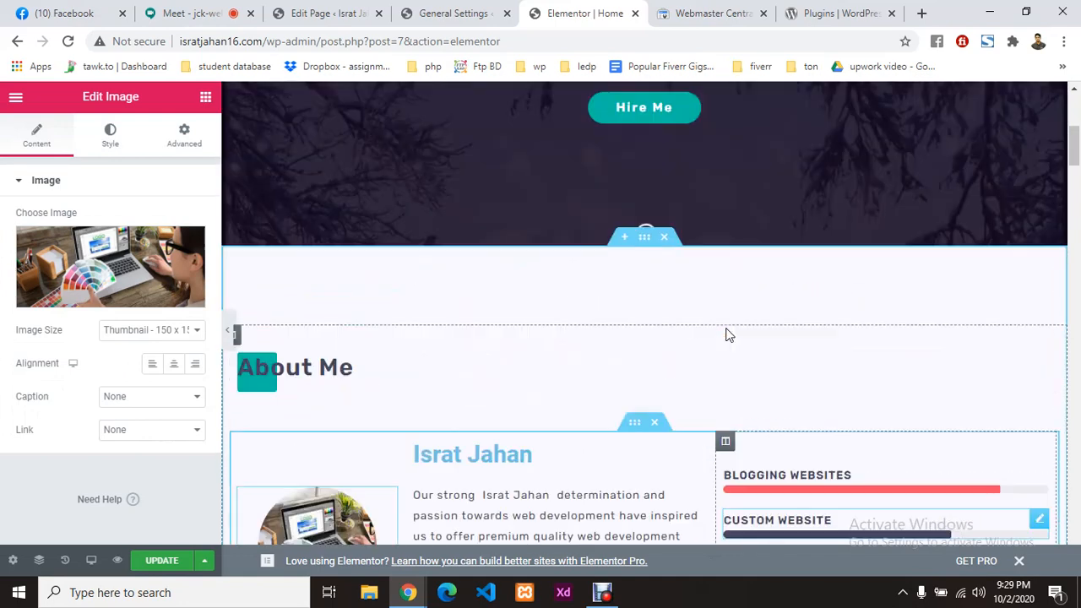
scroll(726, 335, "up", 4)
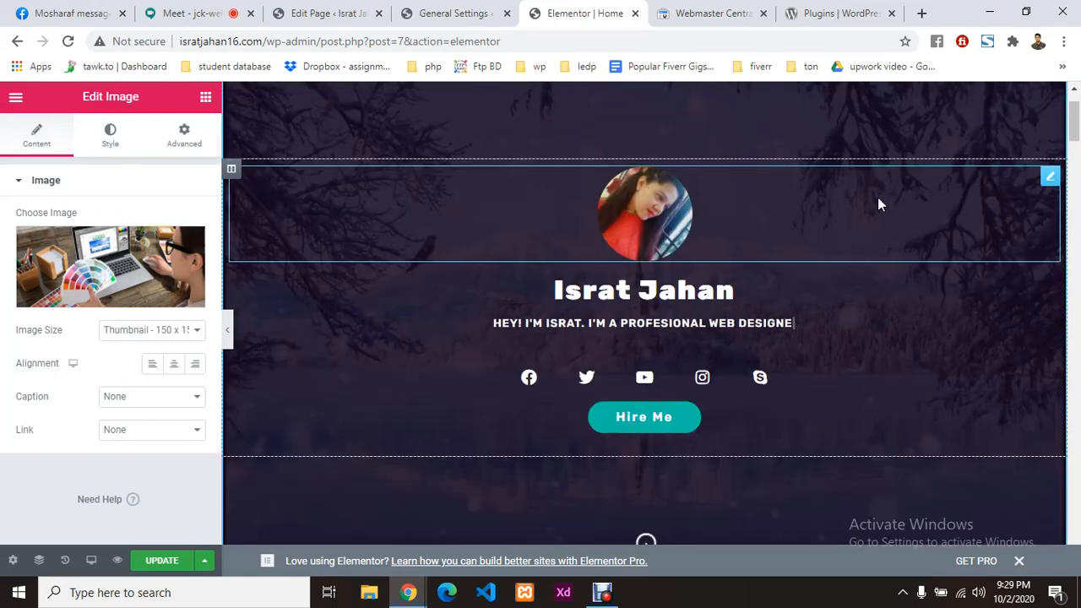
left_click(1050, 176)
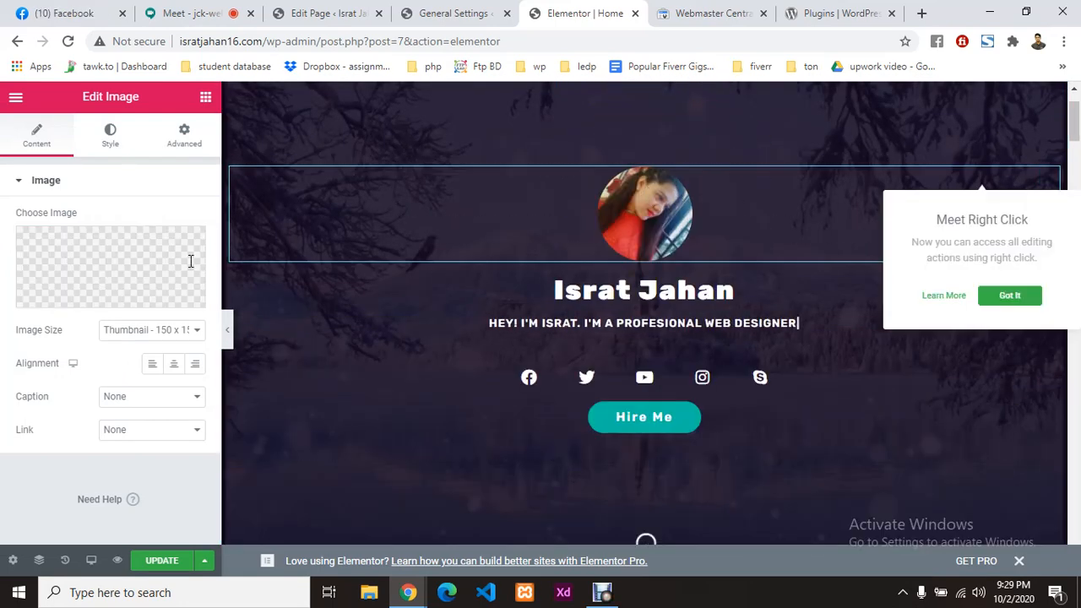
left_click(118, 267)
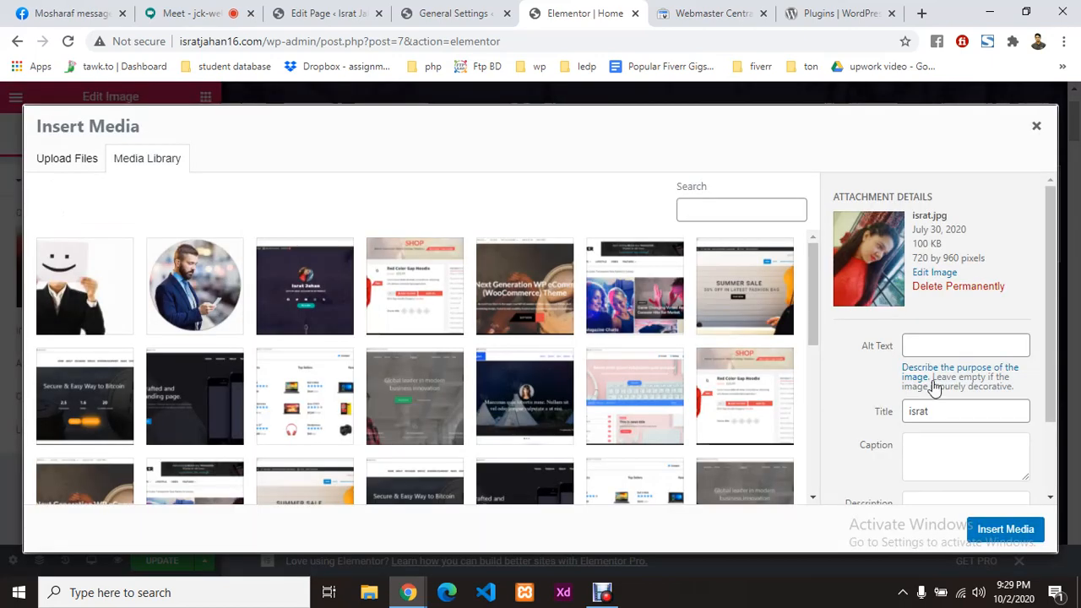
left_click(953, 347)
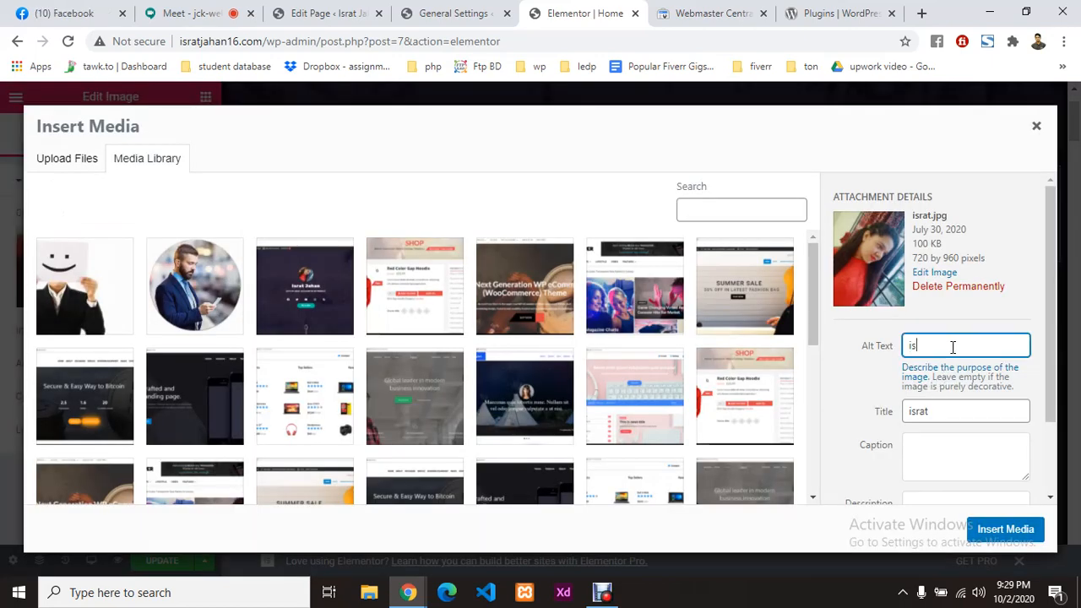
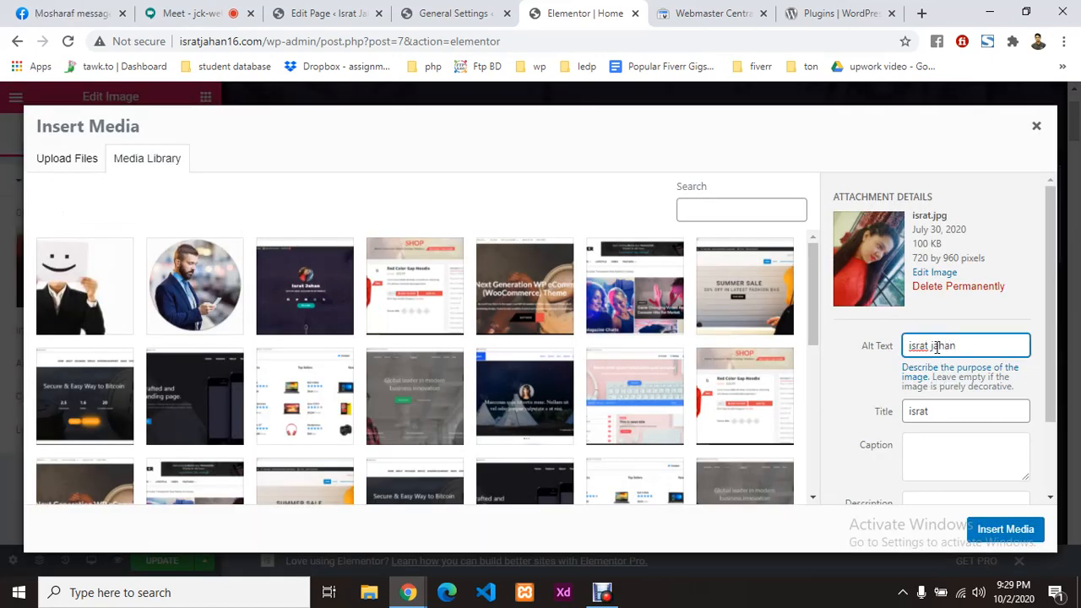
double_click(949, 411)
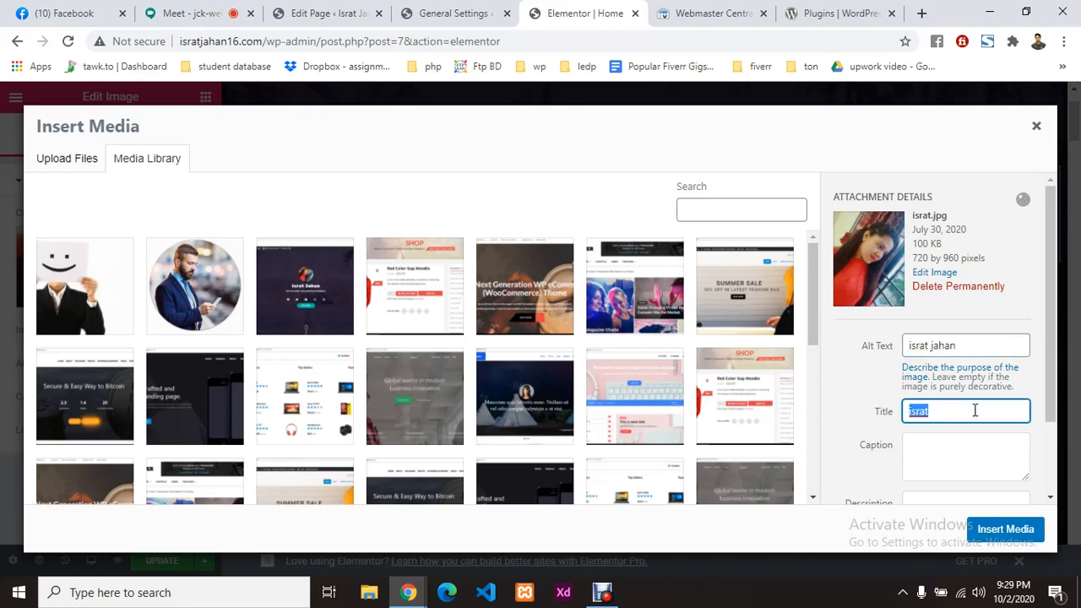
left_click(989, 412)
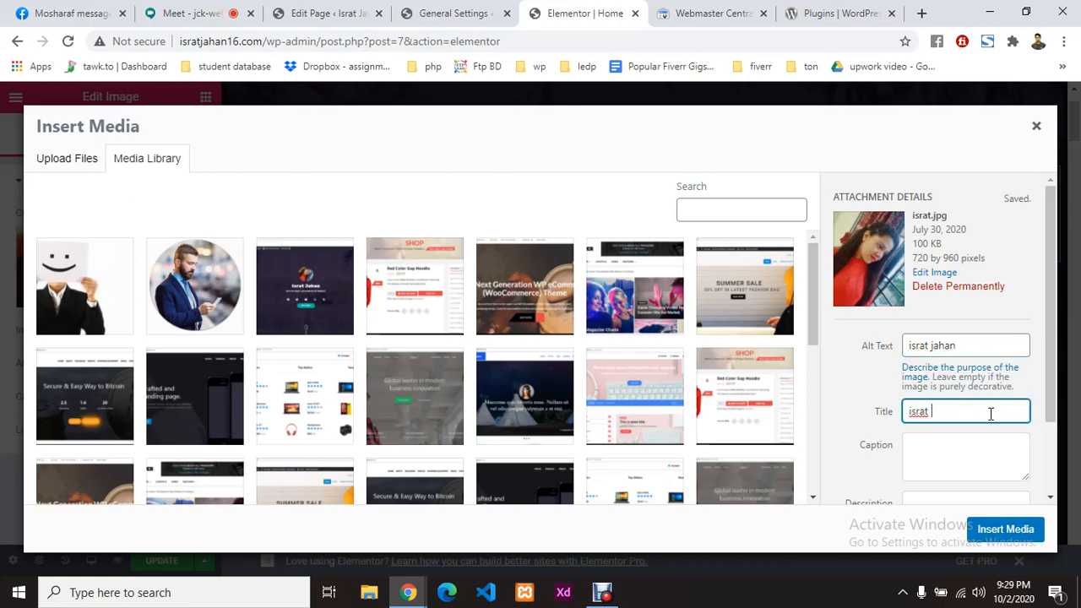
Step: Set the photo's caption and description to the owner's name and insert it
left_click(953, 445)
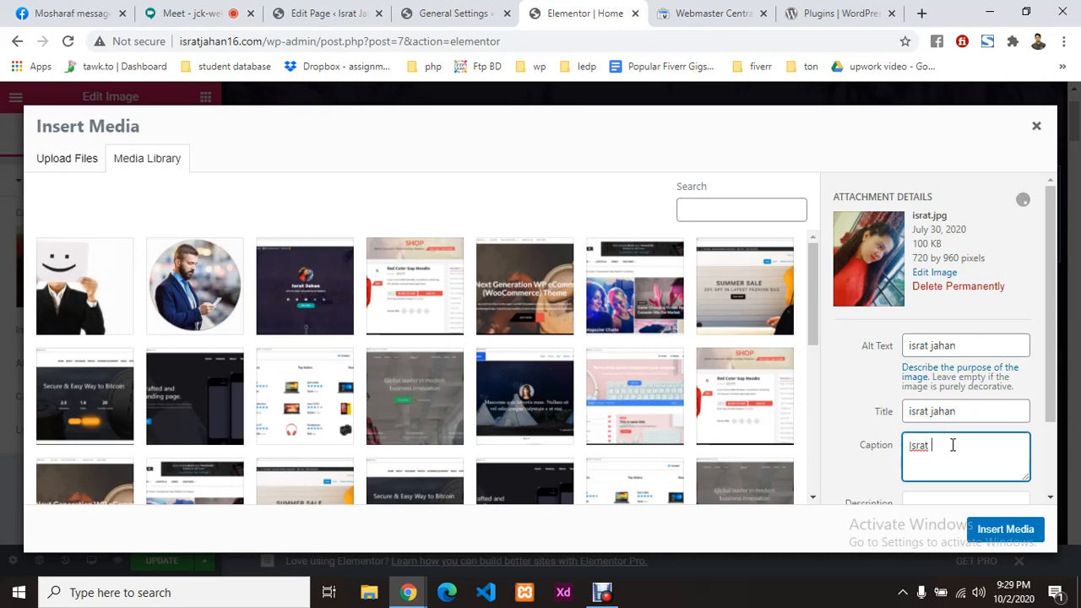
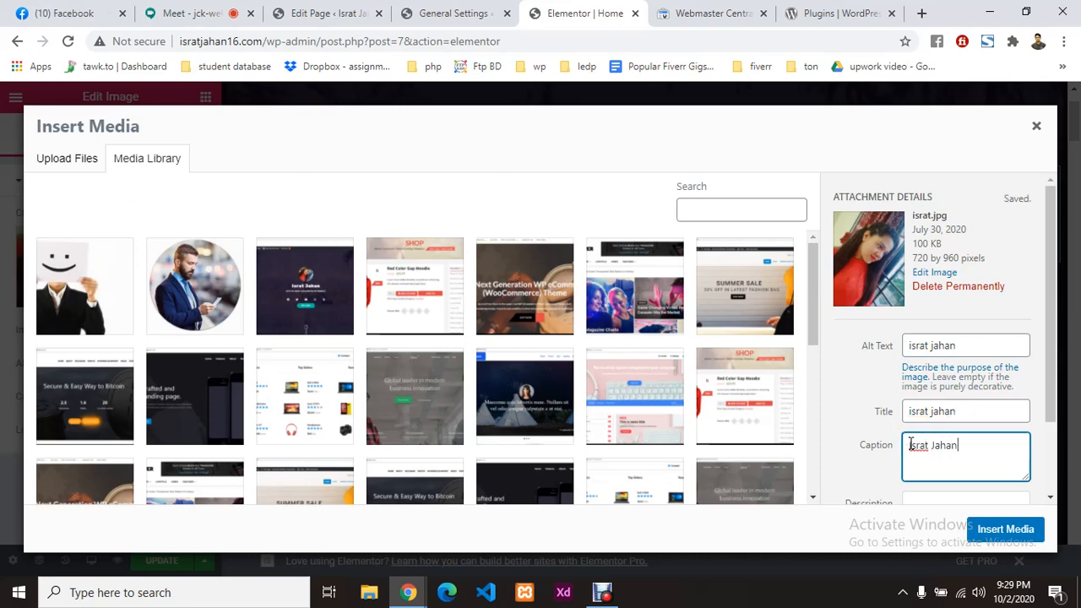
scroll(986, 446, "down", 2)
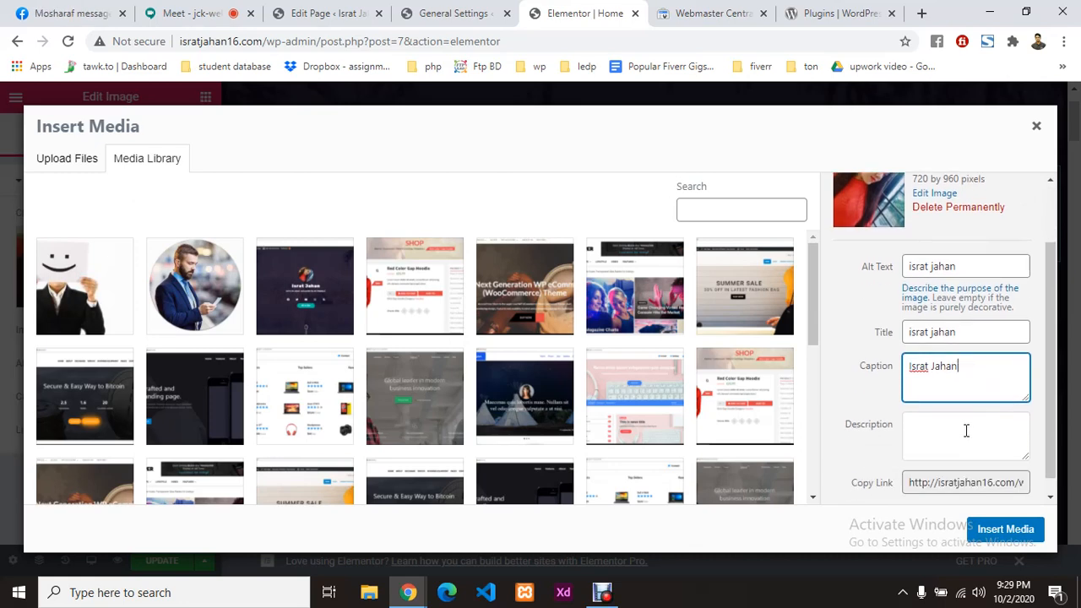
left_click(966, 431)
left_click_drag(967, 364, 849, 369)
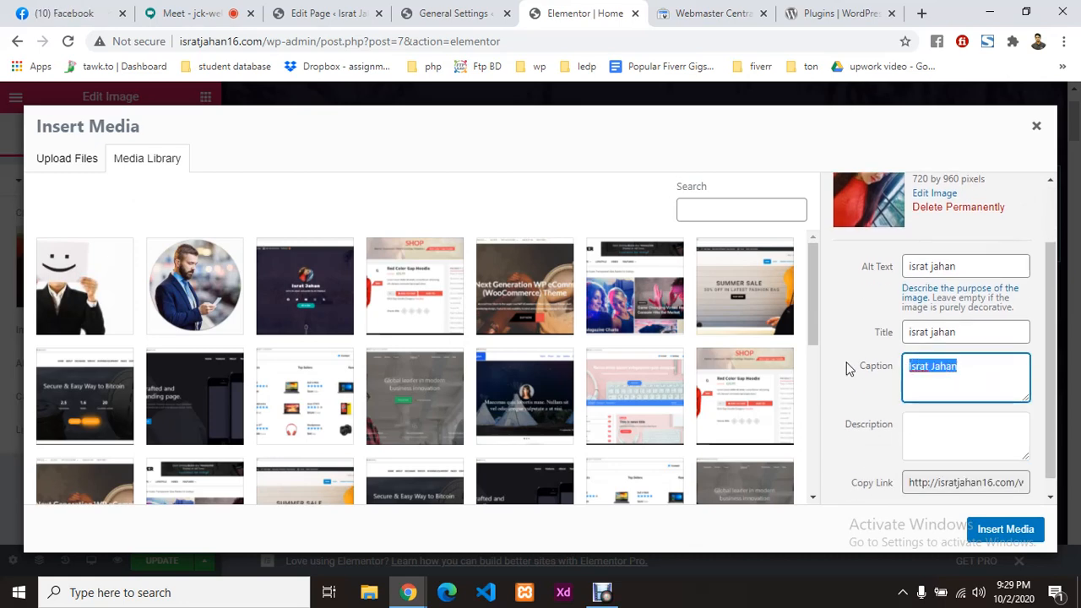
key("ctrl+c")
left_click(921, 424)
key("ctrl+v")
left_click(878, 412)
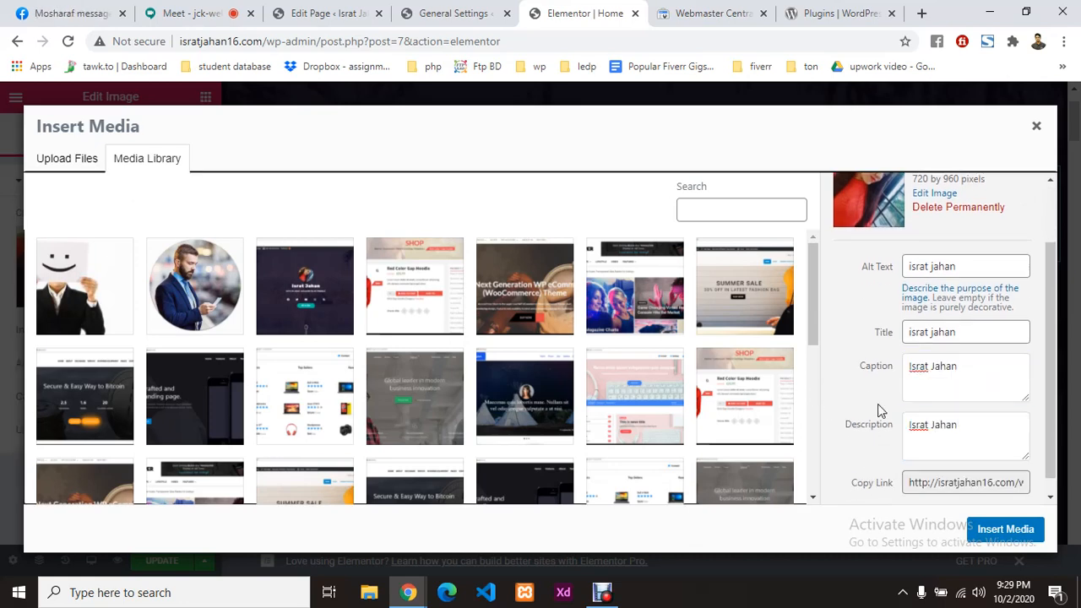
left_click(986, 528)
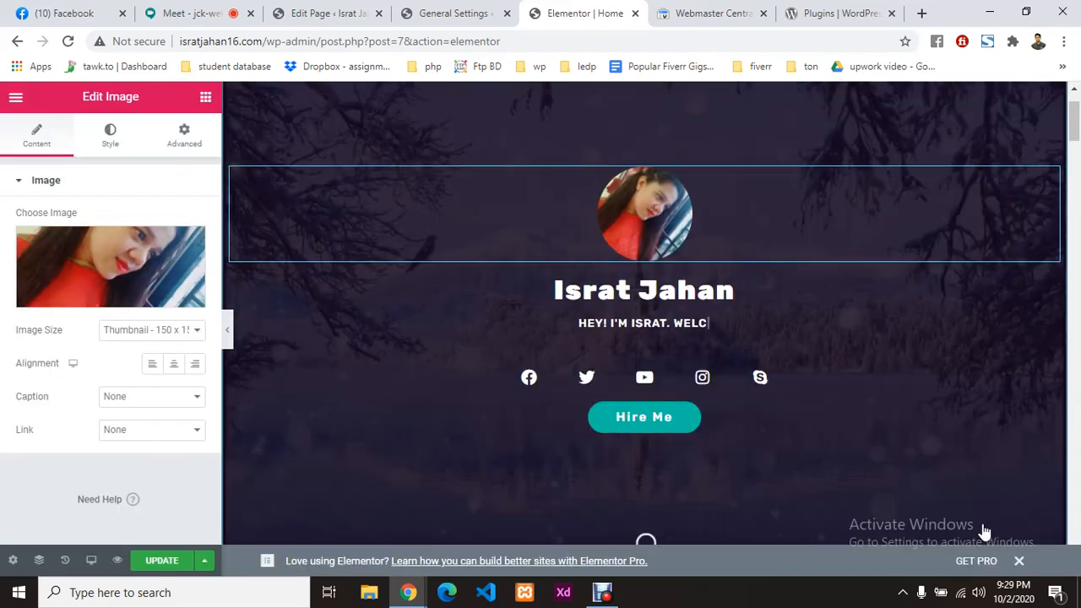
Step: Scroll through the home page and save the changes with Ctrl+S
scroll(603, 397, "down", 10)
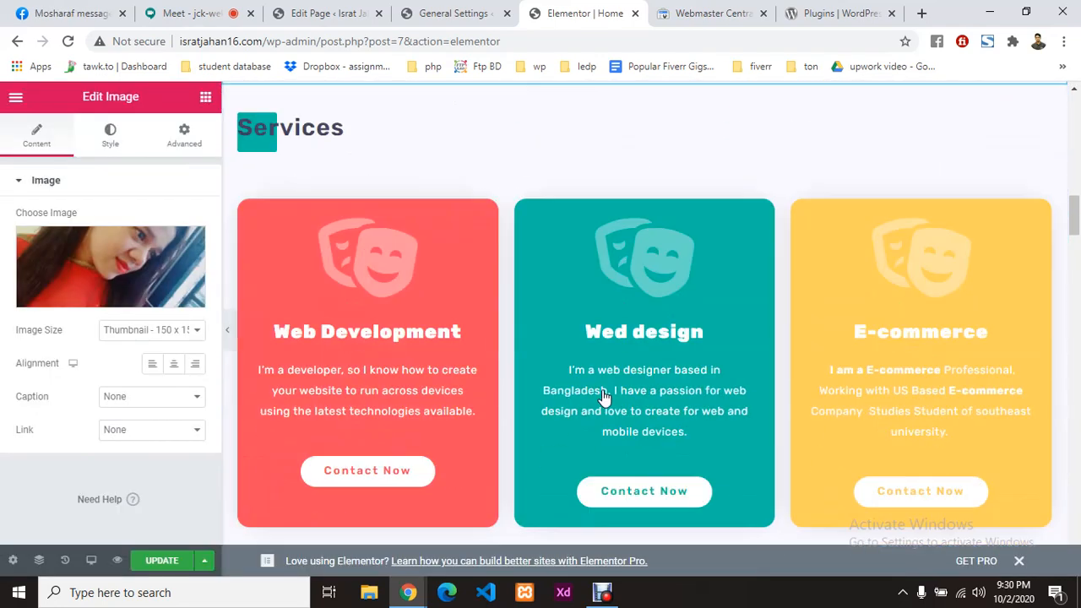
scroll(603, 397, "down", 10)
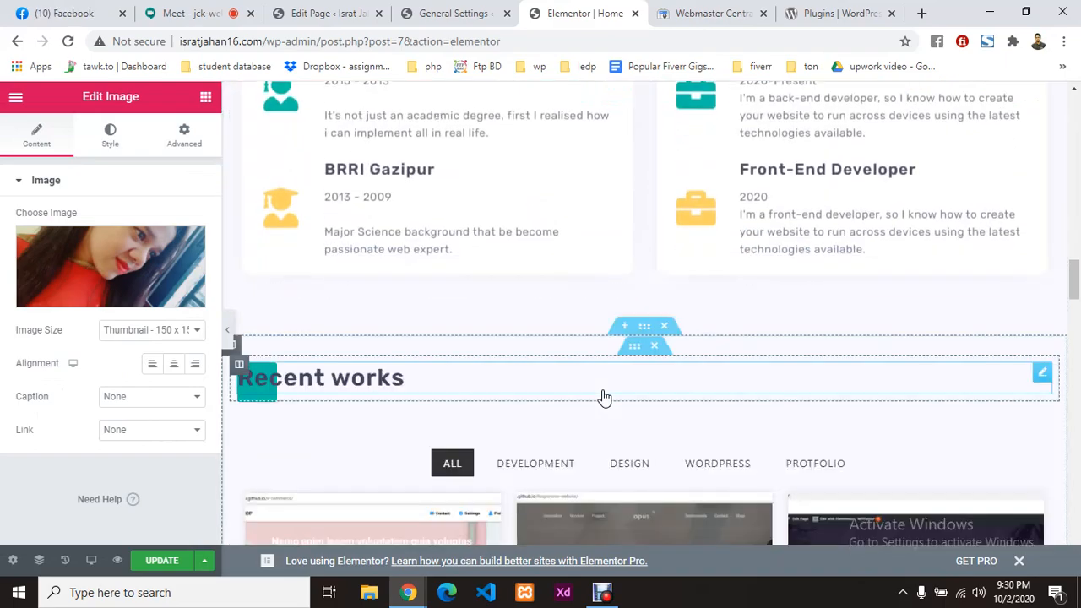
scroll(604, 397, "down", 5)
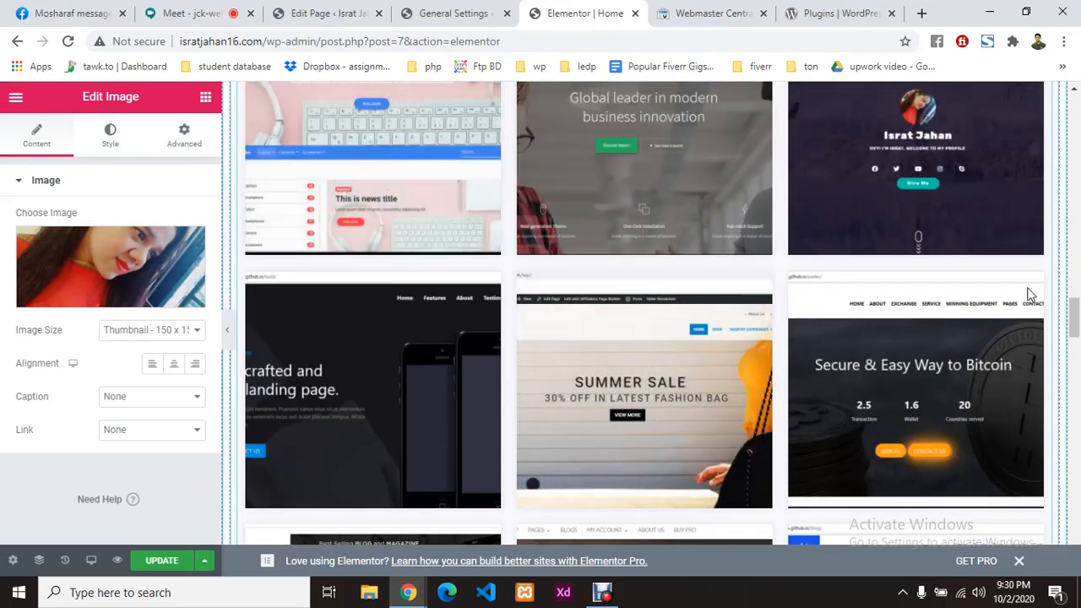
scroll(768, 415, "down", 6)
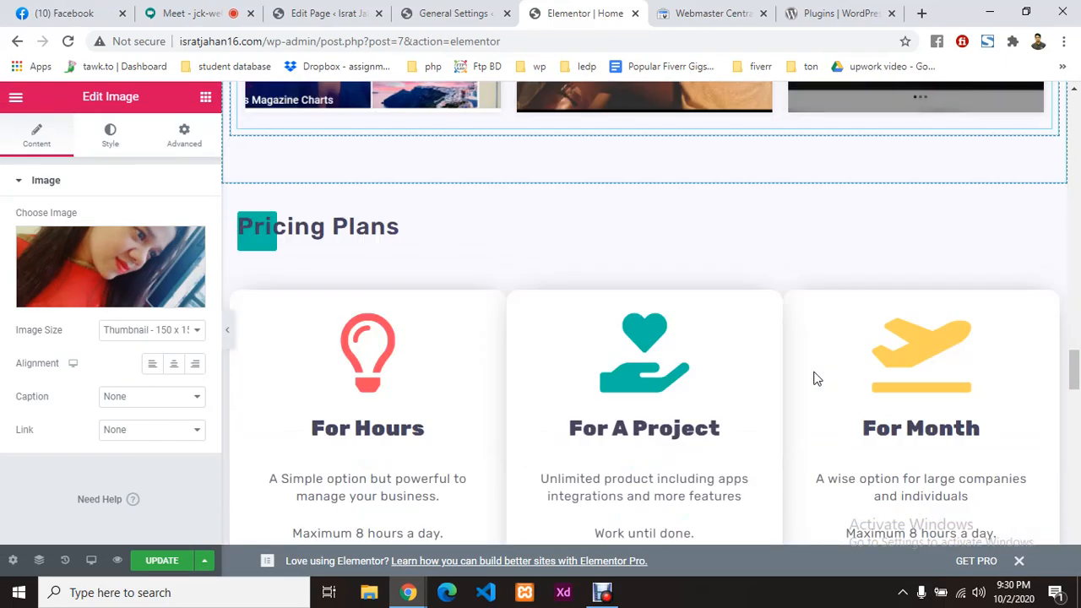
scroll(546, 369, "down", 2)
scroll(493, 355, "down", 5)
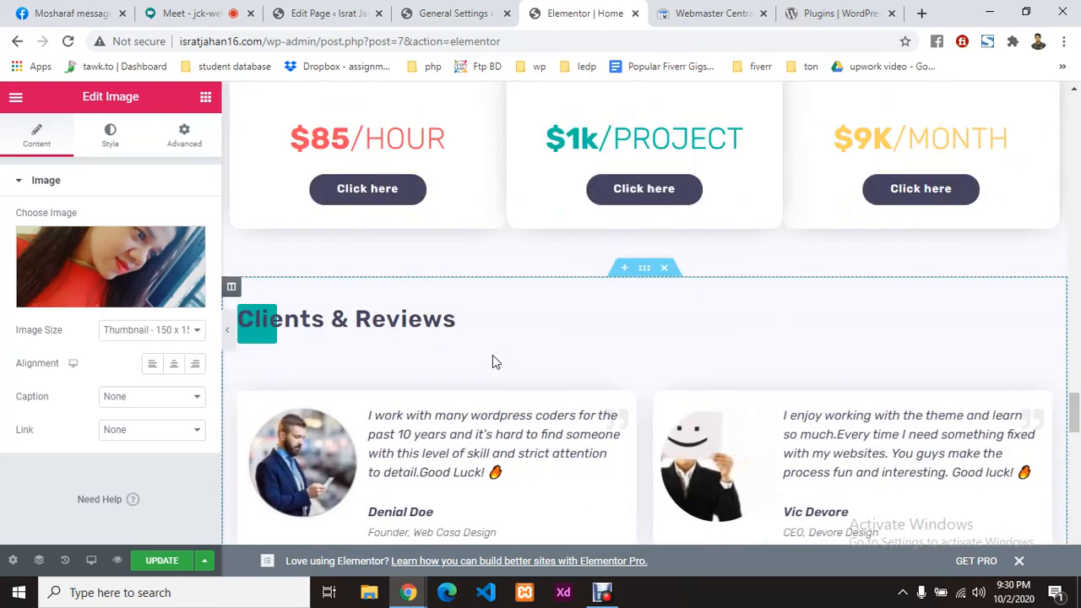
key("ctrl+s")
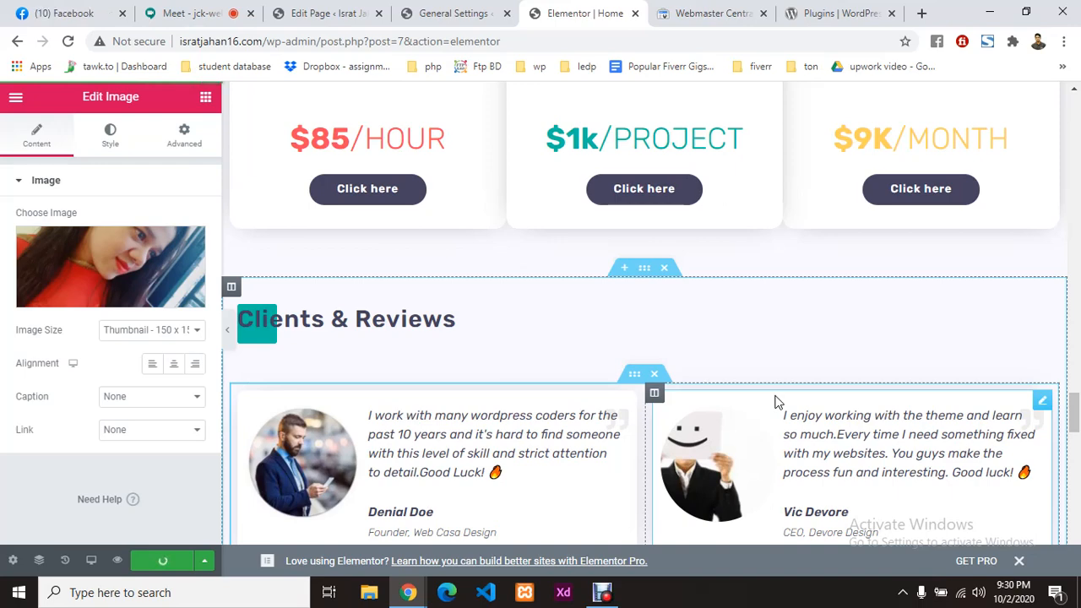
left_click(331, 10)
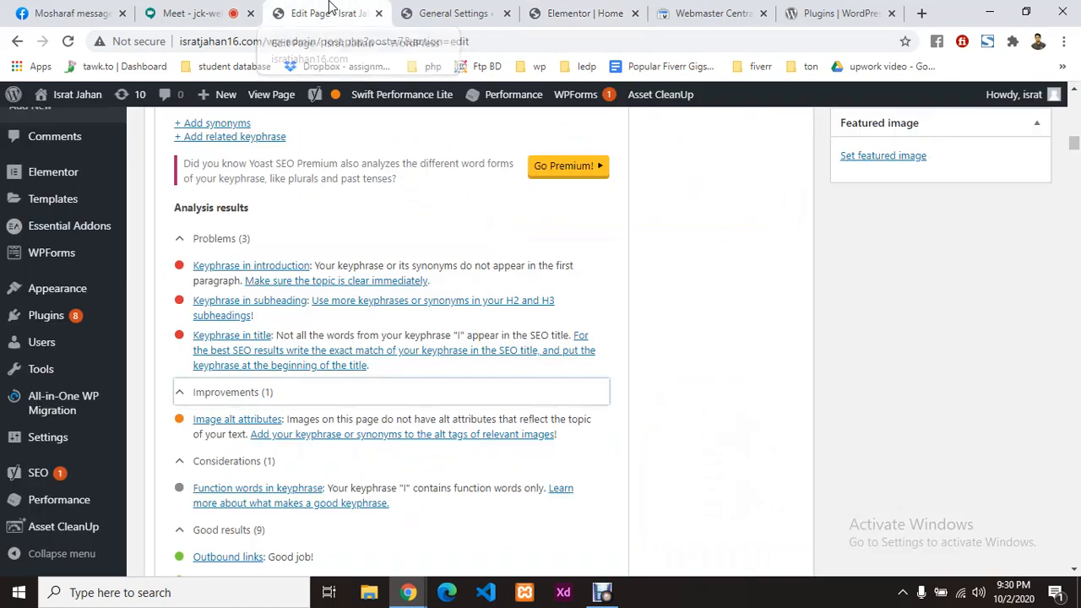
Step: Reload the page editor and expand the Yoast SEO analysis to review its flagged problems
left_click(67, 41)
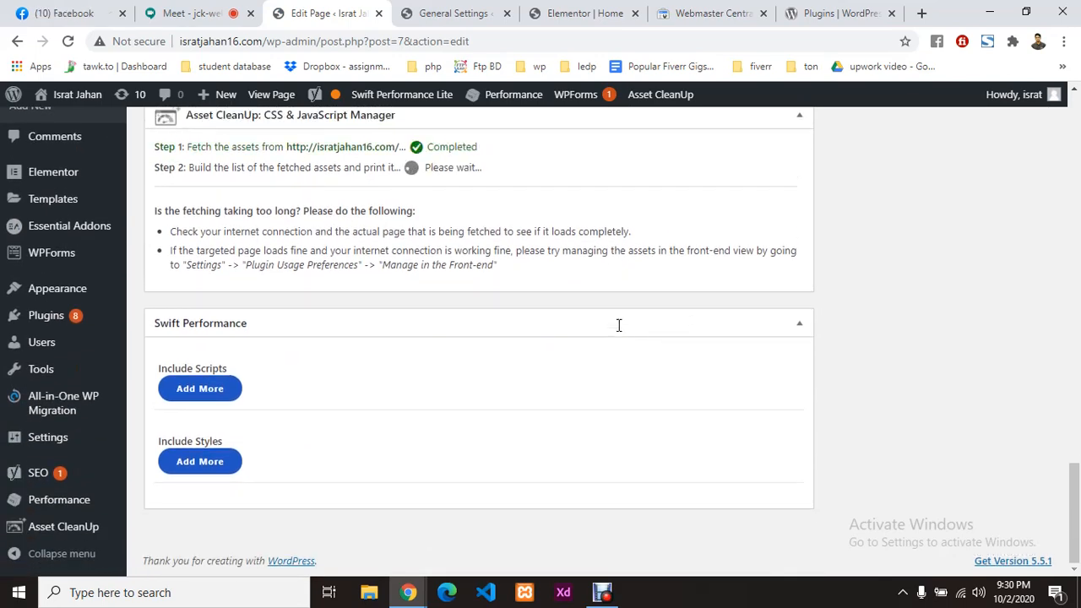
scroll(618, 325, "up", 4)
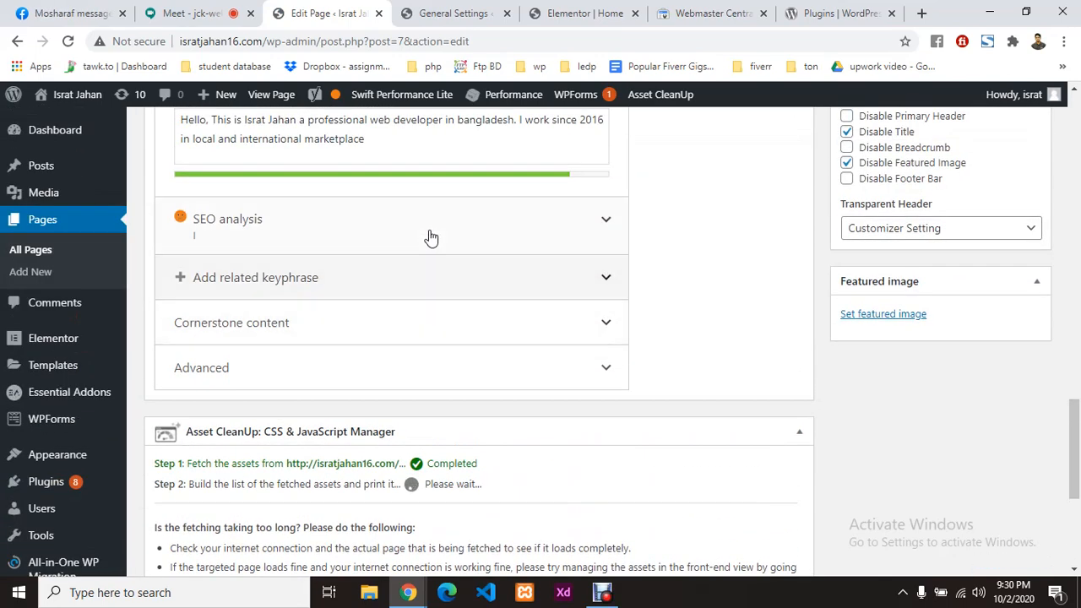
left_click(584, 229)
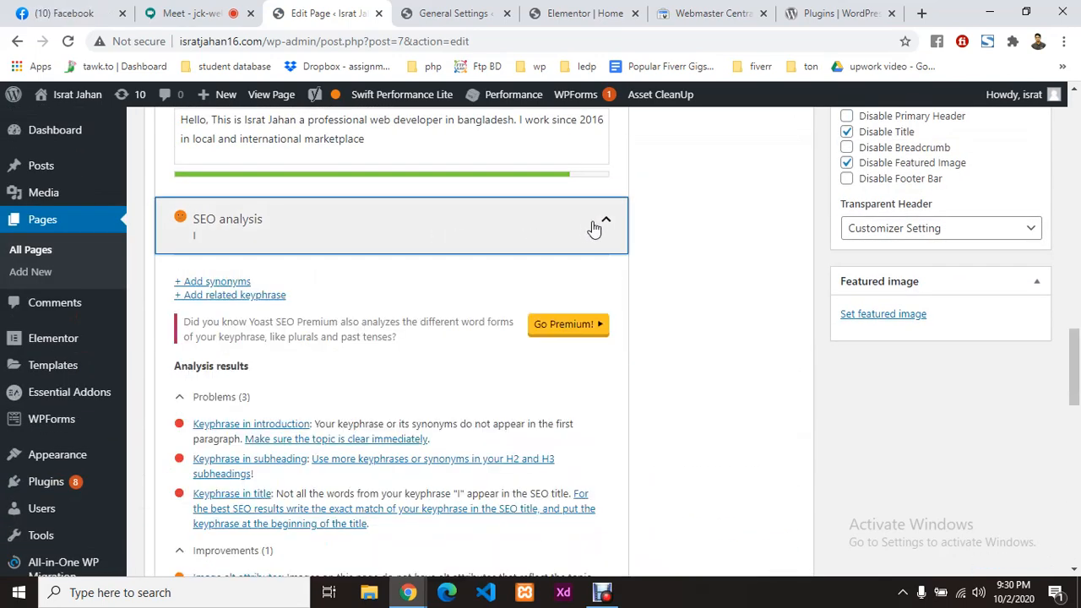
scroll(363, 338, "down", 2)
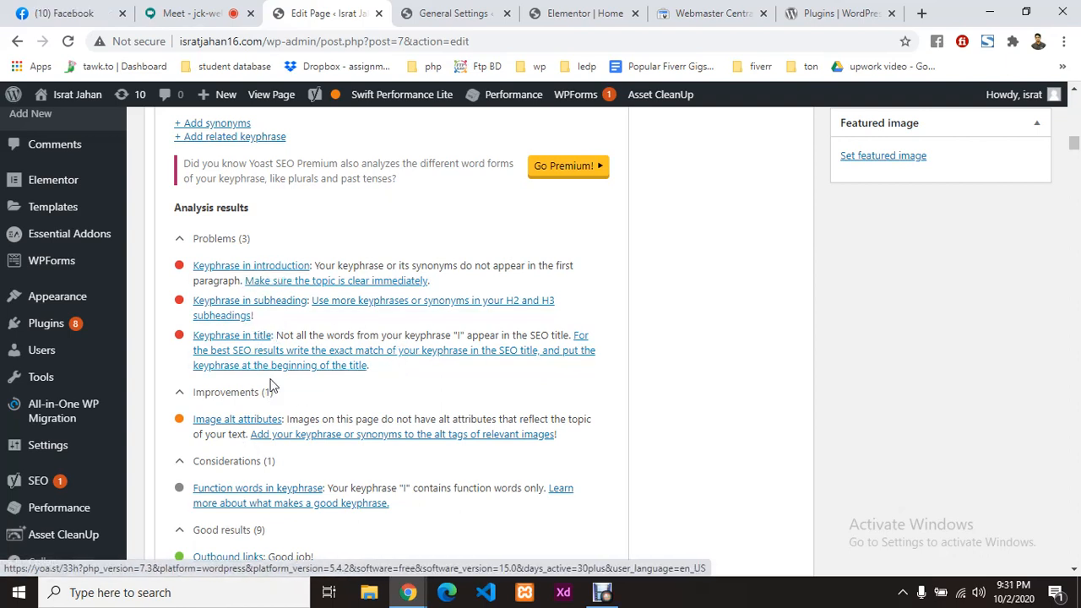
Step: Go to Posts > All Posts in the sidebar
scroll(667, 374, "up", 3)
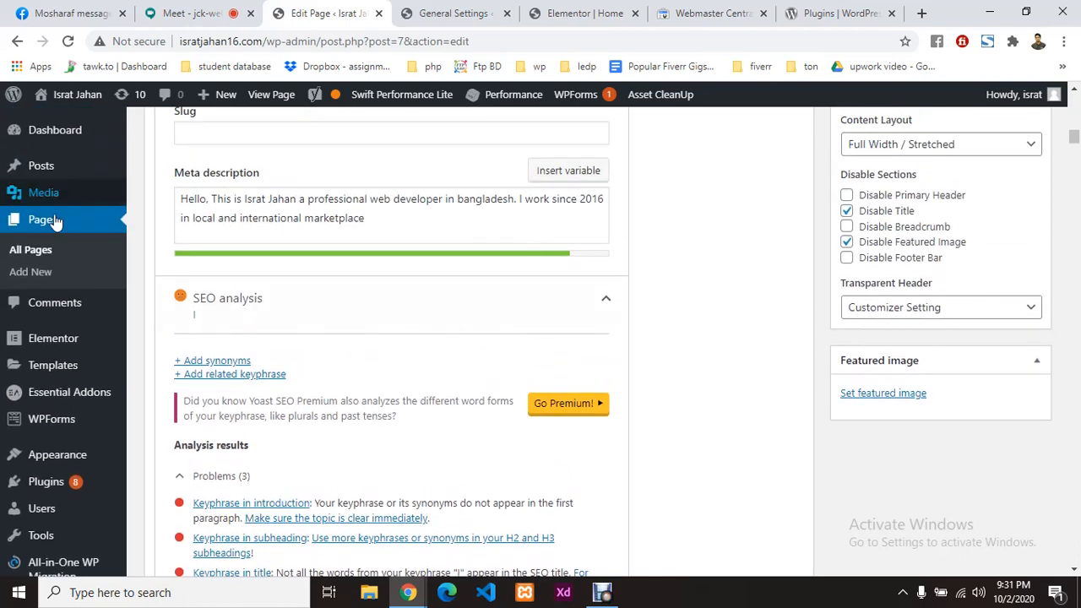
mouse_move(38, 165)
left_click(137, 172)
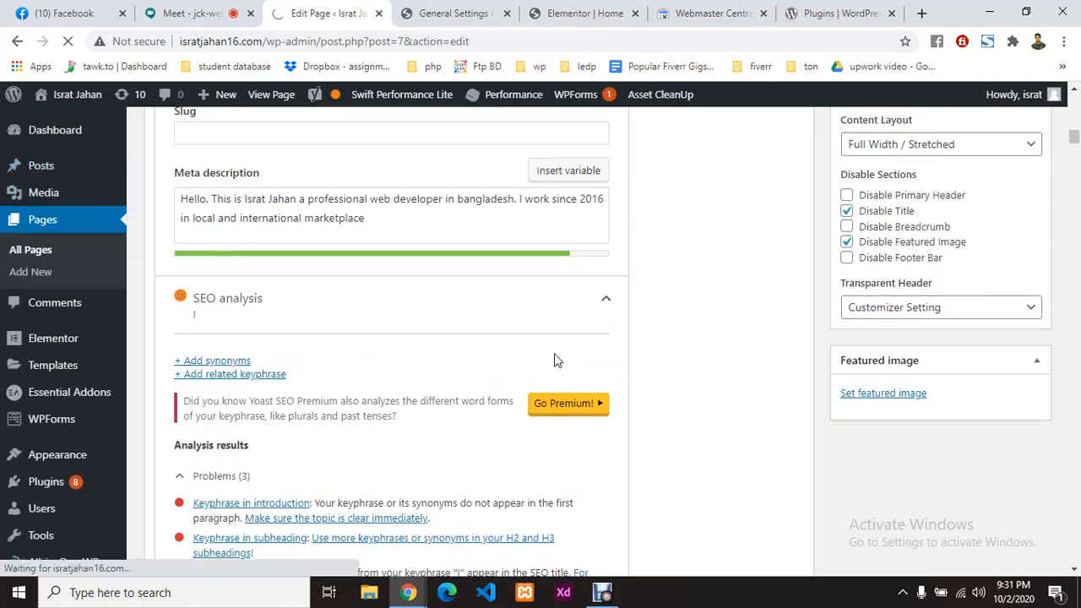
Step: Open the Ecommerce 2020 post for editing from the posts table
left_click(216, 8)
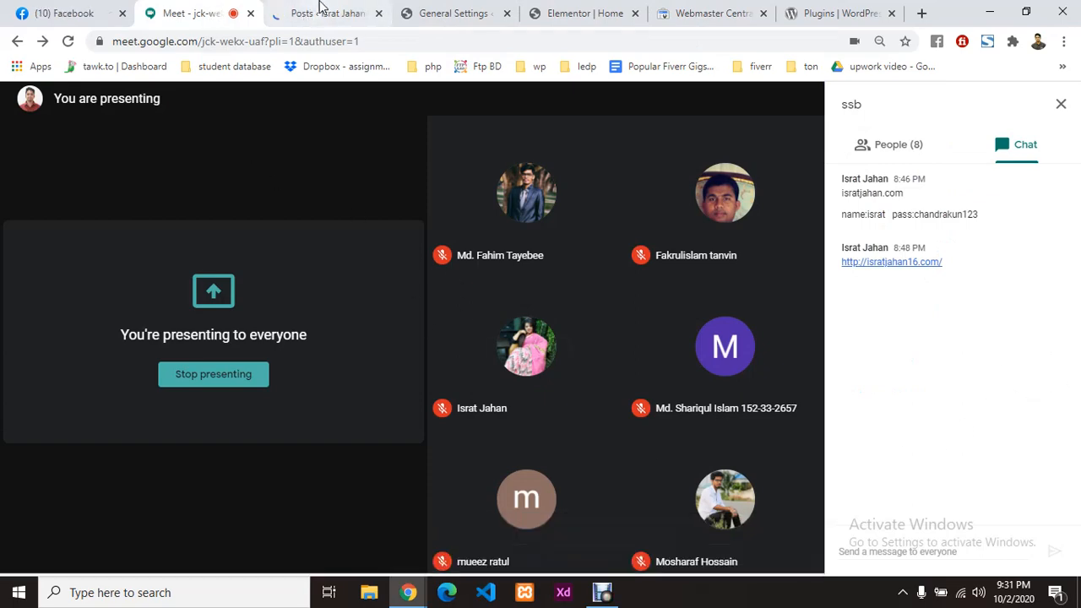
left_click(319, 10)
scroll(504, 415, "down", 3)
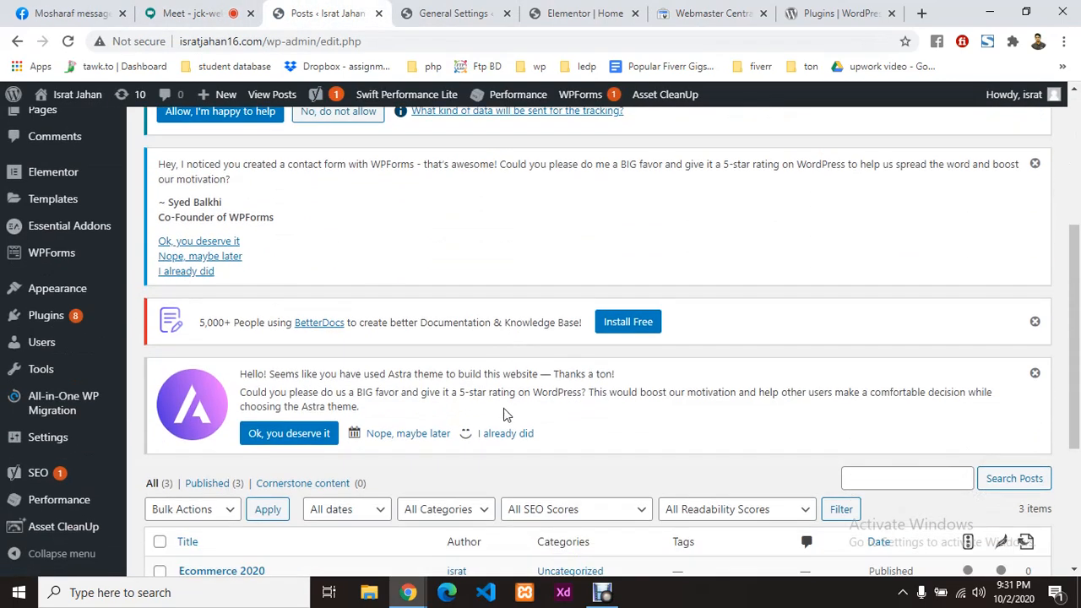
scroll(503, 415, "down", 3)
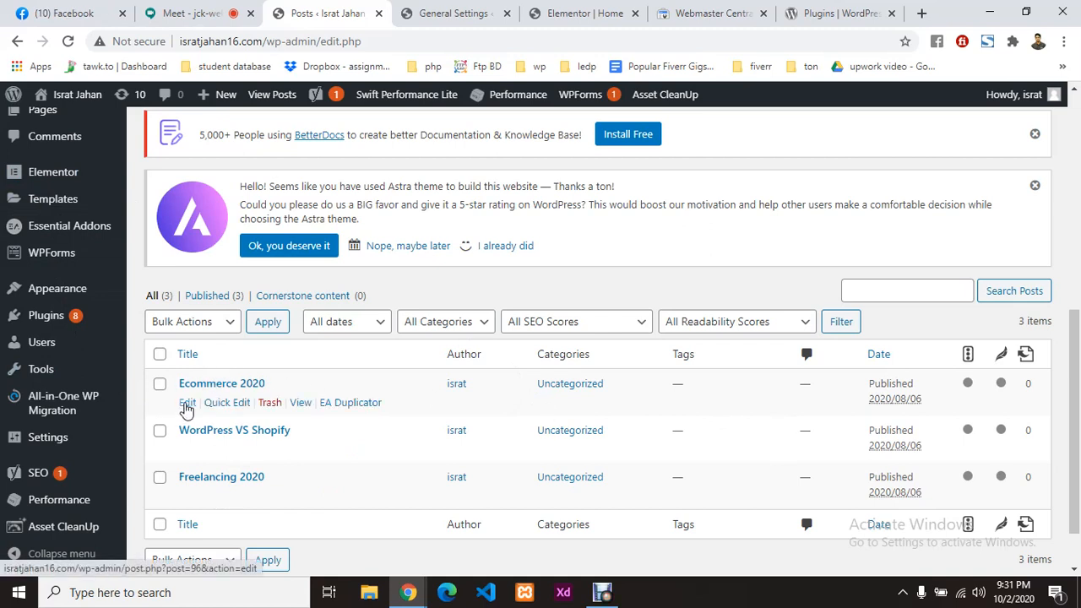
left_click(186, 404)
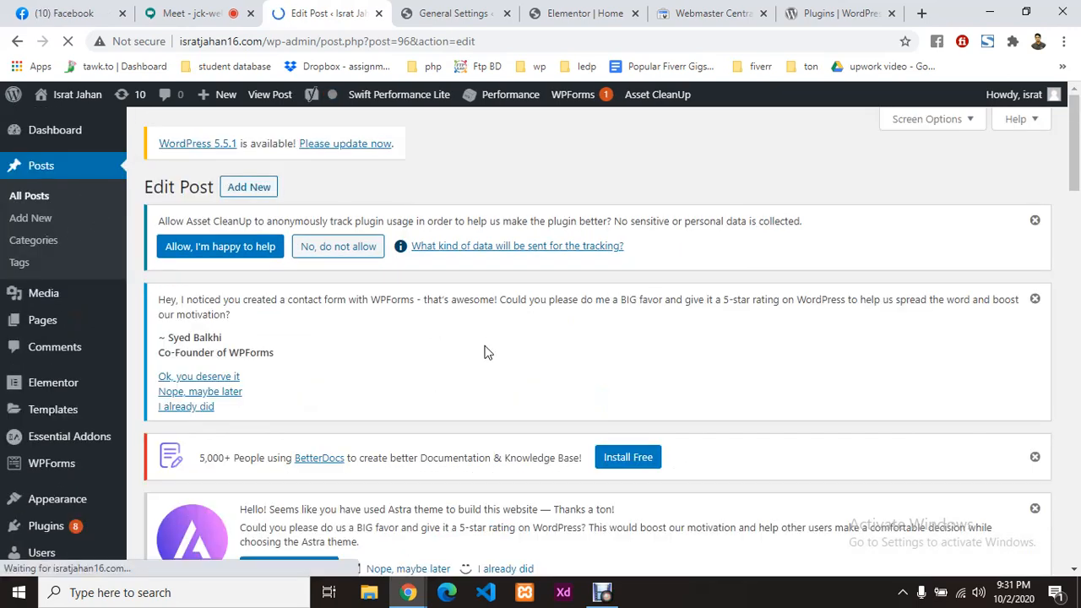
left_click(210, 10)
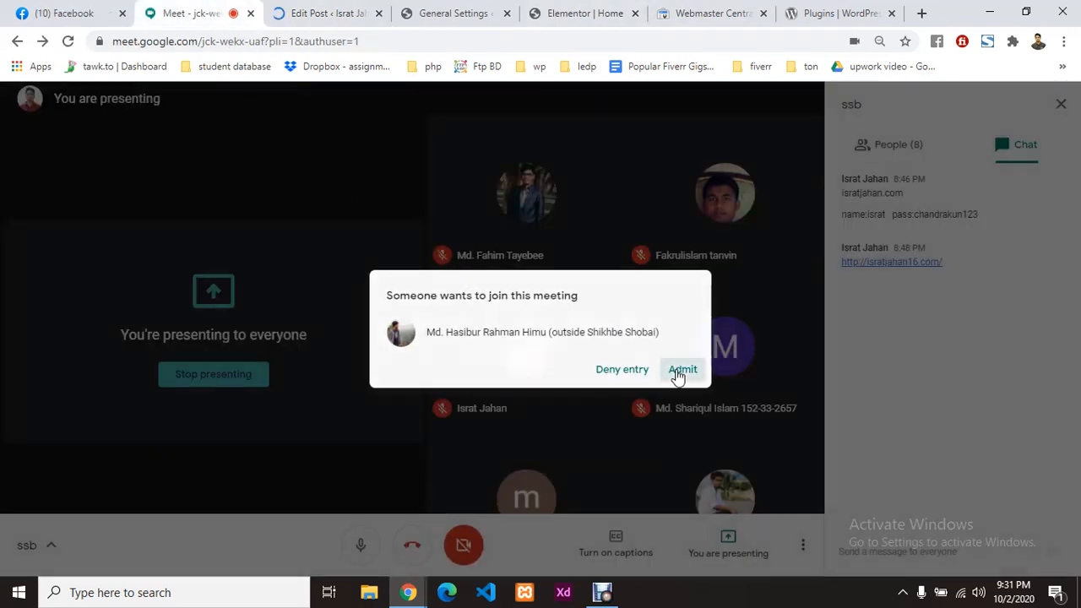
Step: Admit the waiting participant to the Google Meet call and return to the Ecommerce 2020 editor
left_click(682, 370)
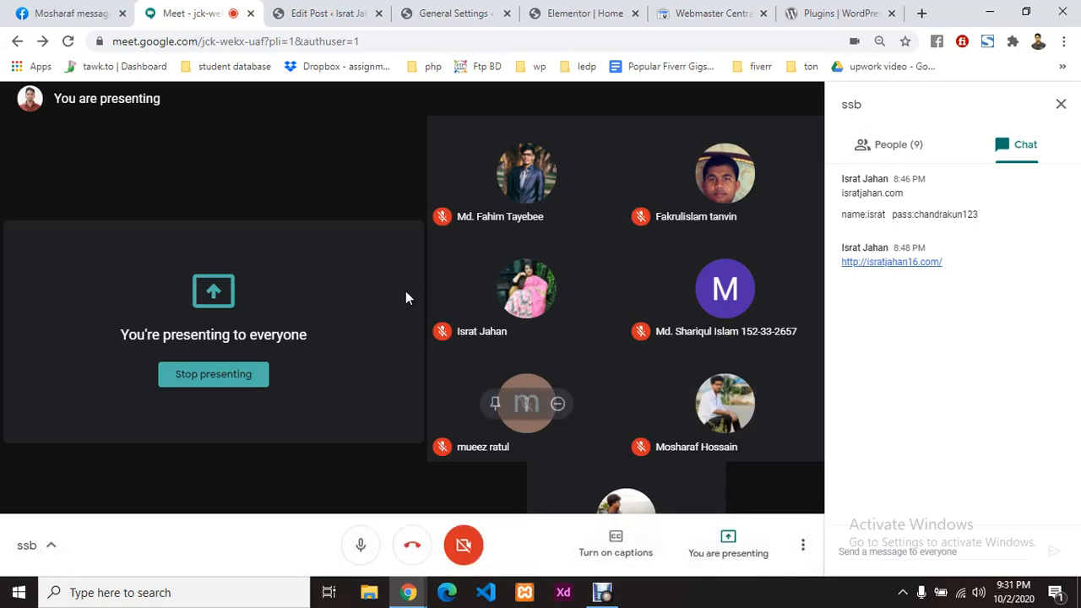
key("ctrl+Tab")
scroll(532, 396, "down", 5)
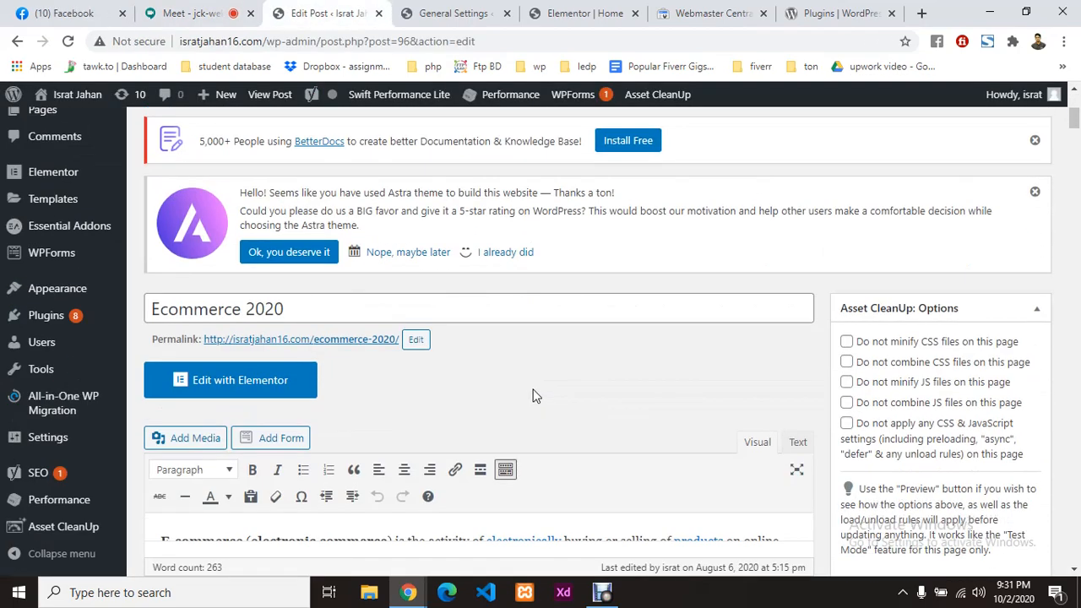
Step: Copy 'Ecommerce' from the post title and paste it as the Yoast focus keyphrase
scroll(532, 396, "down", 4)
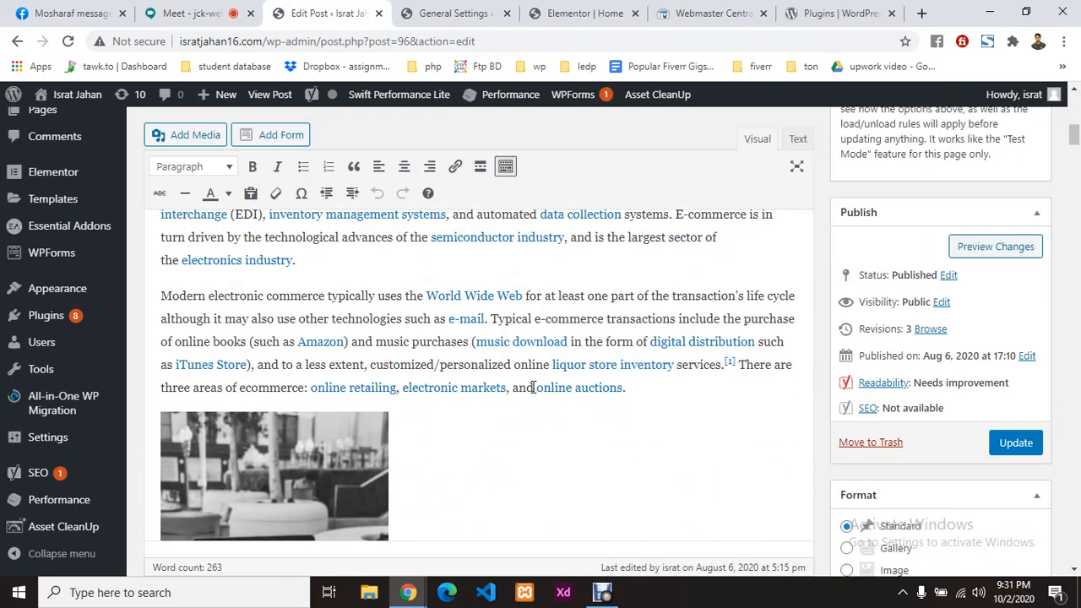
scroll(532, 387, "up", 4)
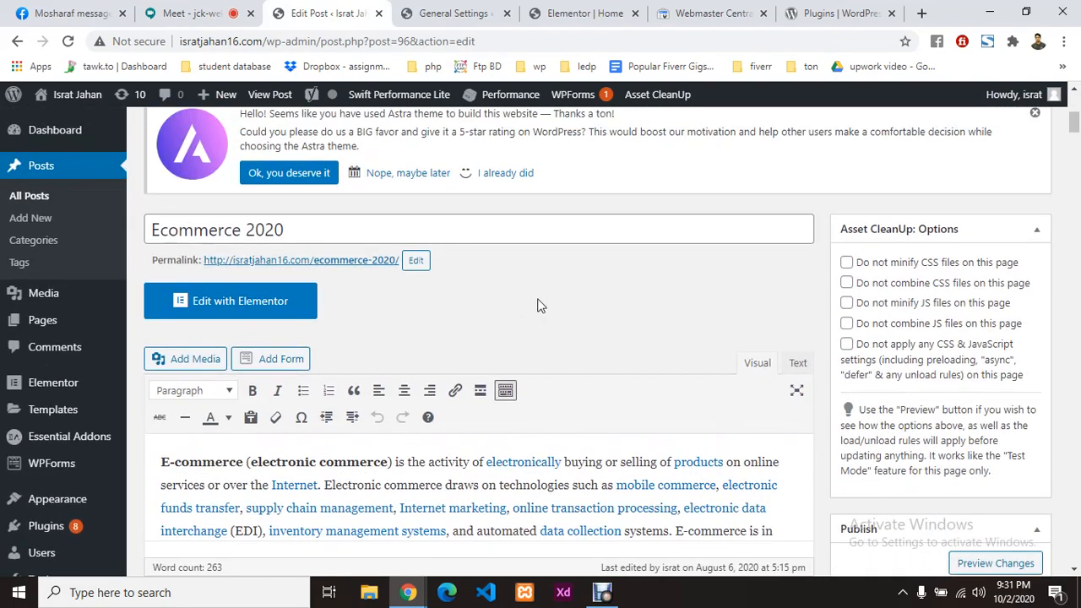
scroll(477, 313, "down", 15)
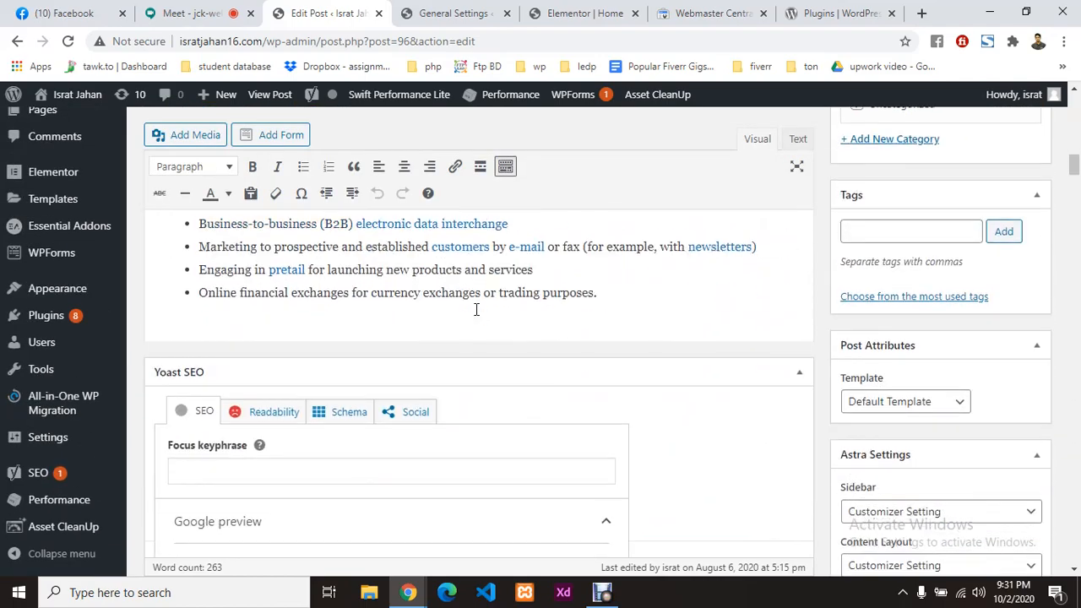
scroll(477, 310, "down", 2)
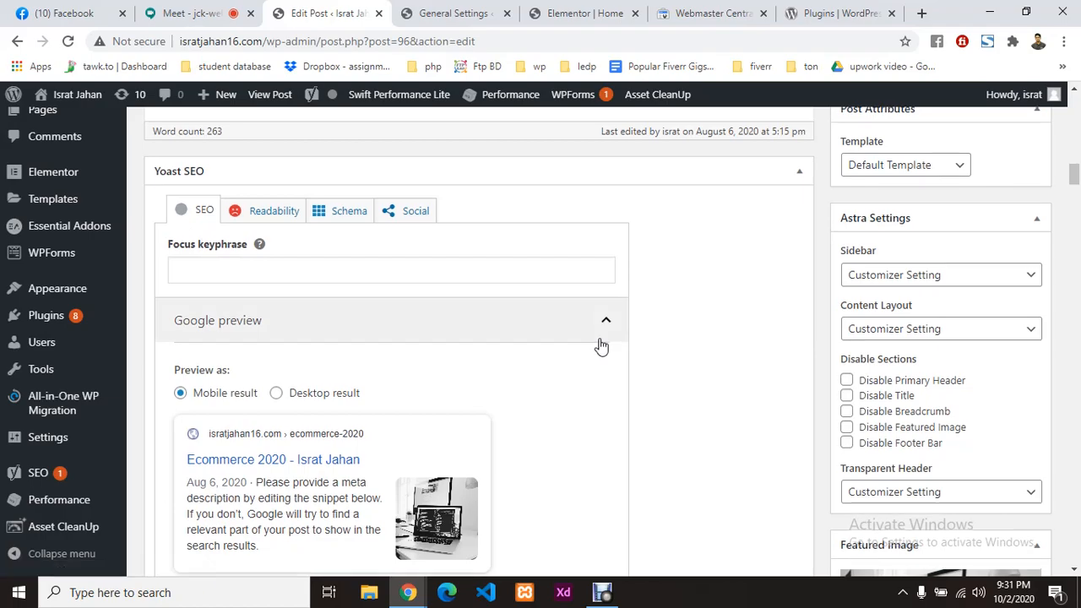
scroll(601, 347, "up", 15)
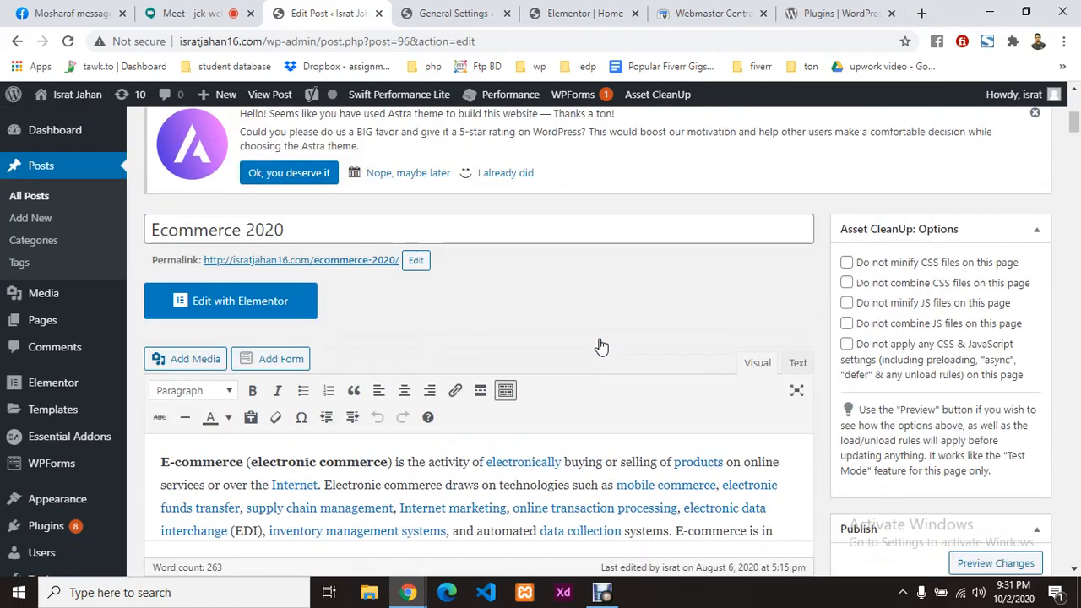
double_click(243, 230)
key("ctrl+c")
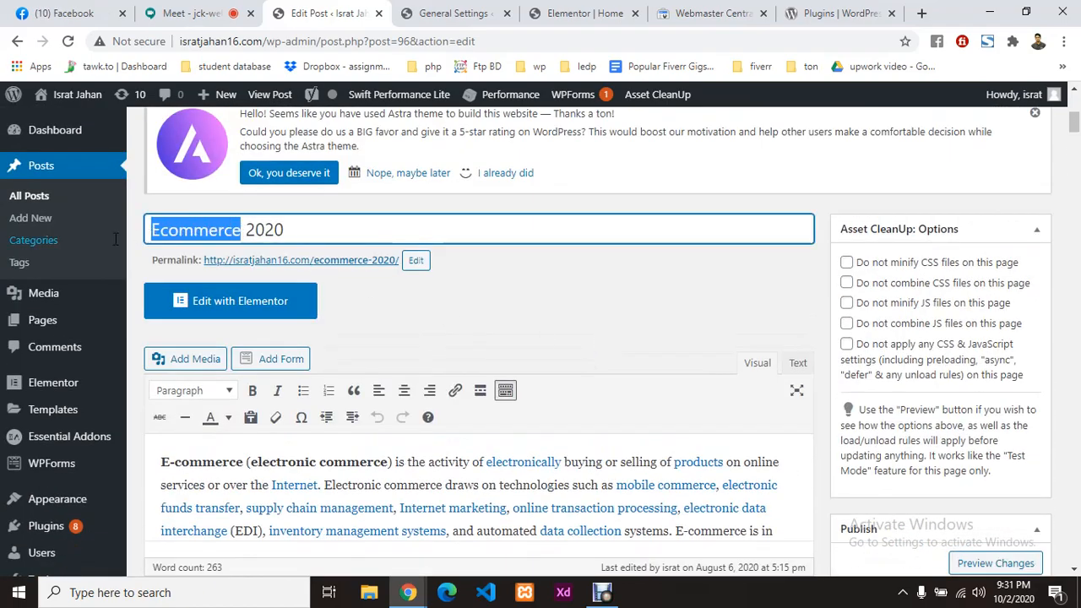
scroll(495, 326, "down", 10)
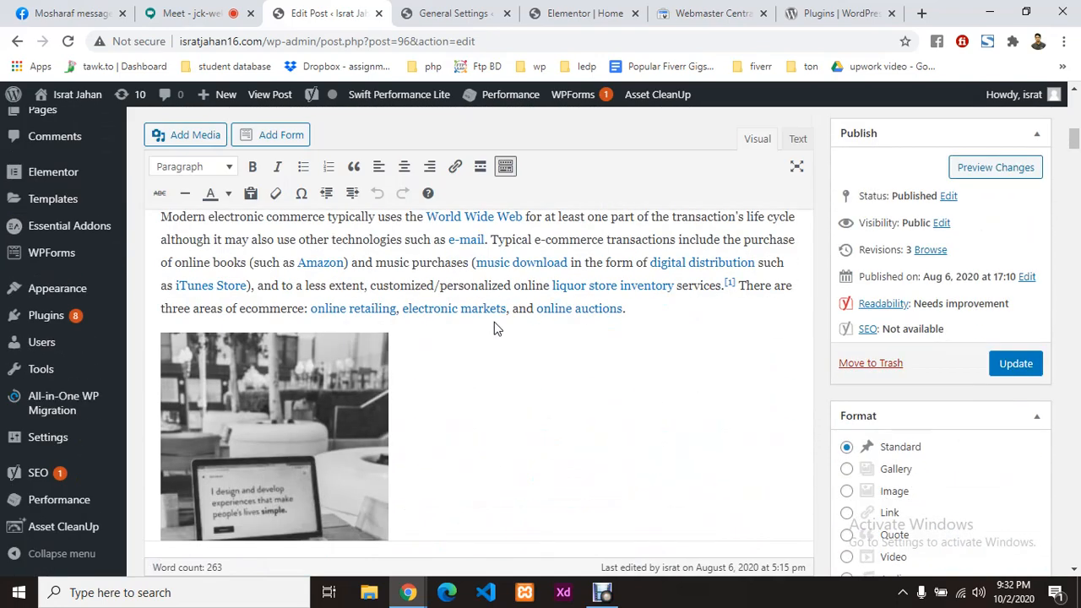
scroll(495, 326, "down", 5)
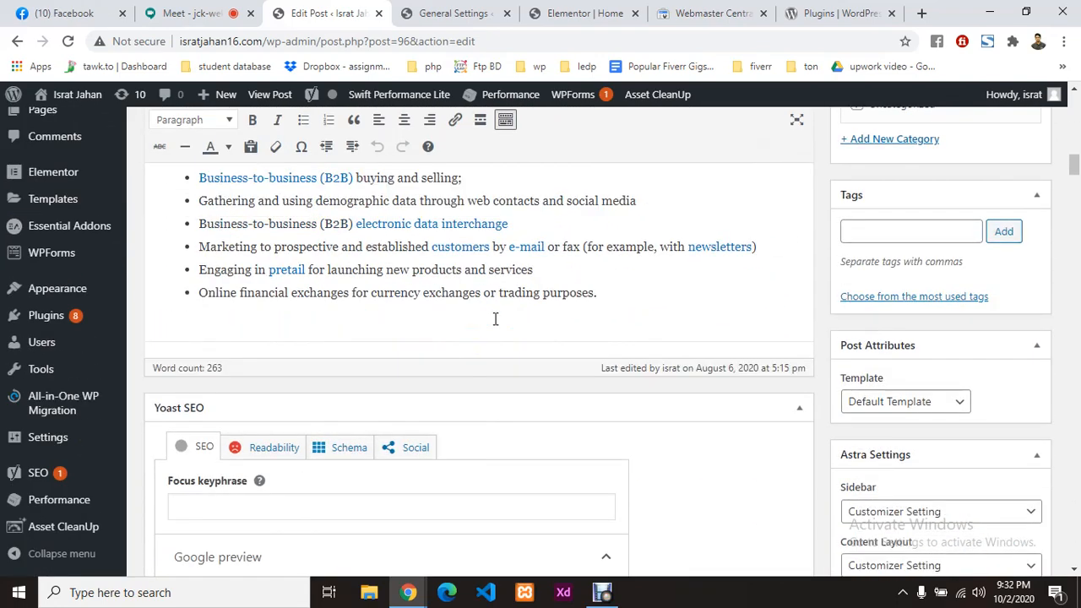
left_click(265, 435)
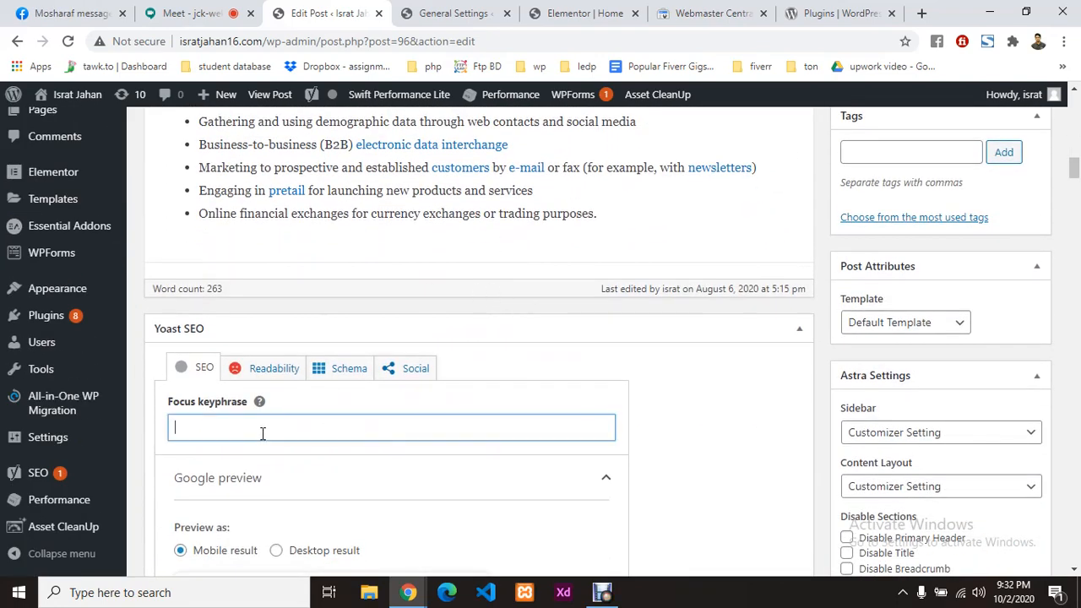
key("ctrl+v")
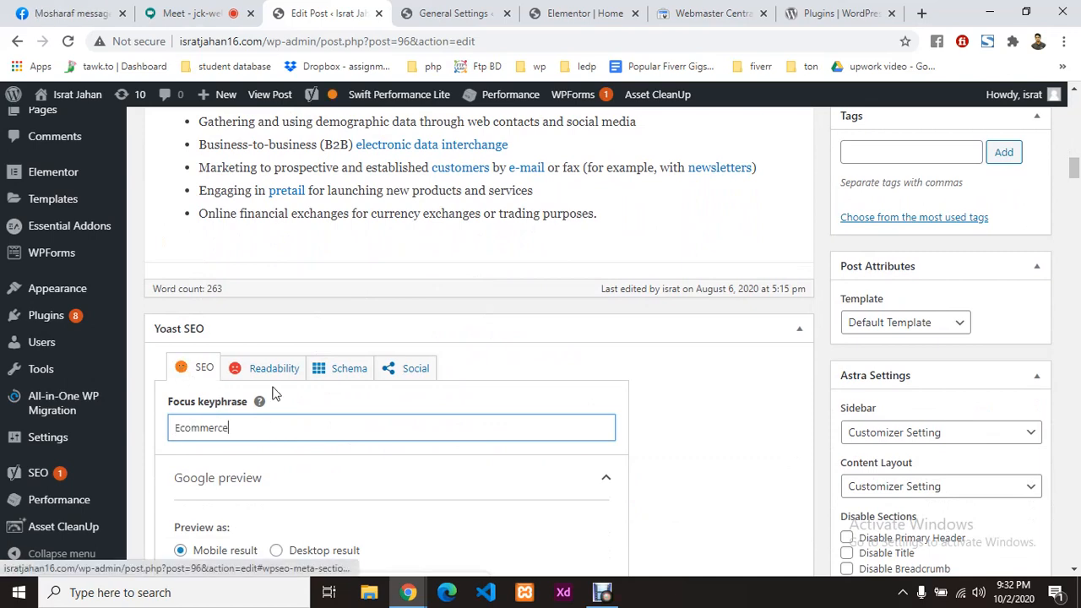
scroll(429, 316, "down", 3)
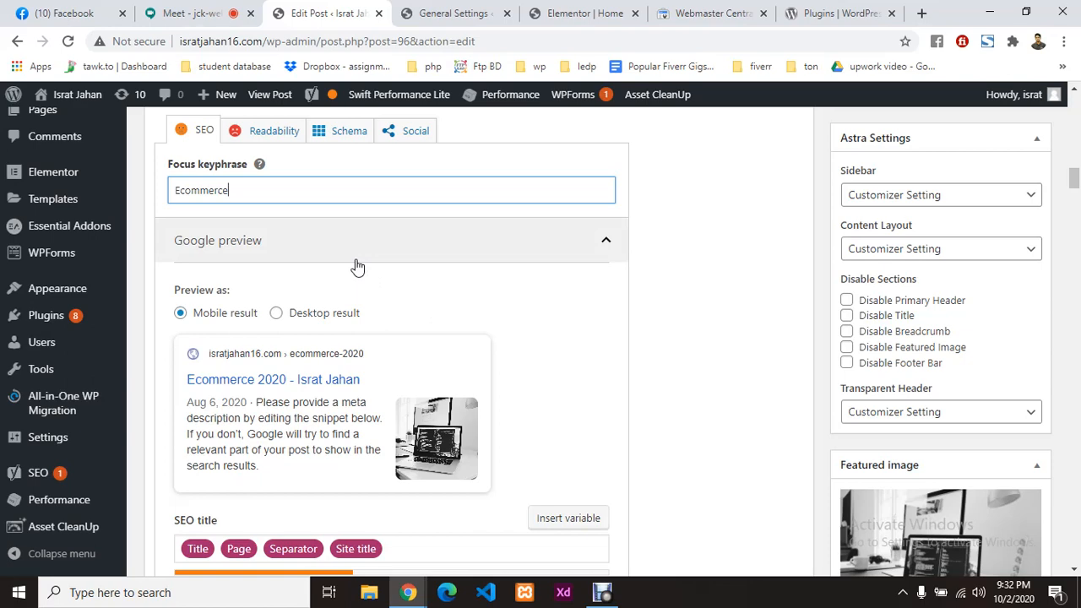
scroll(381, 270, "down", 4)
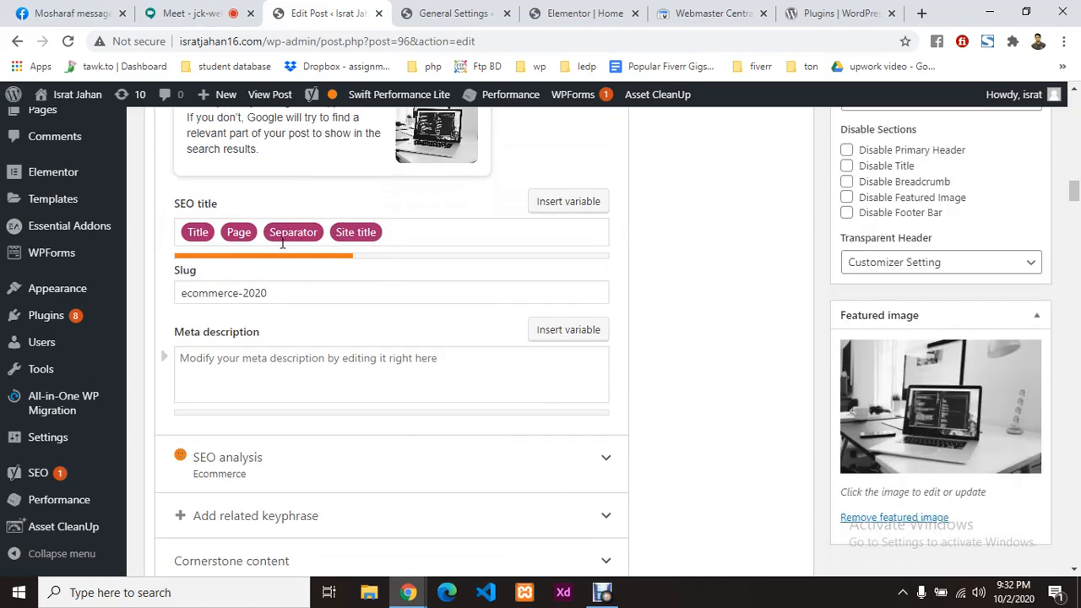
scroll(391, 241, "up", 3)
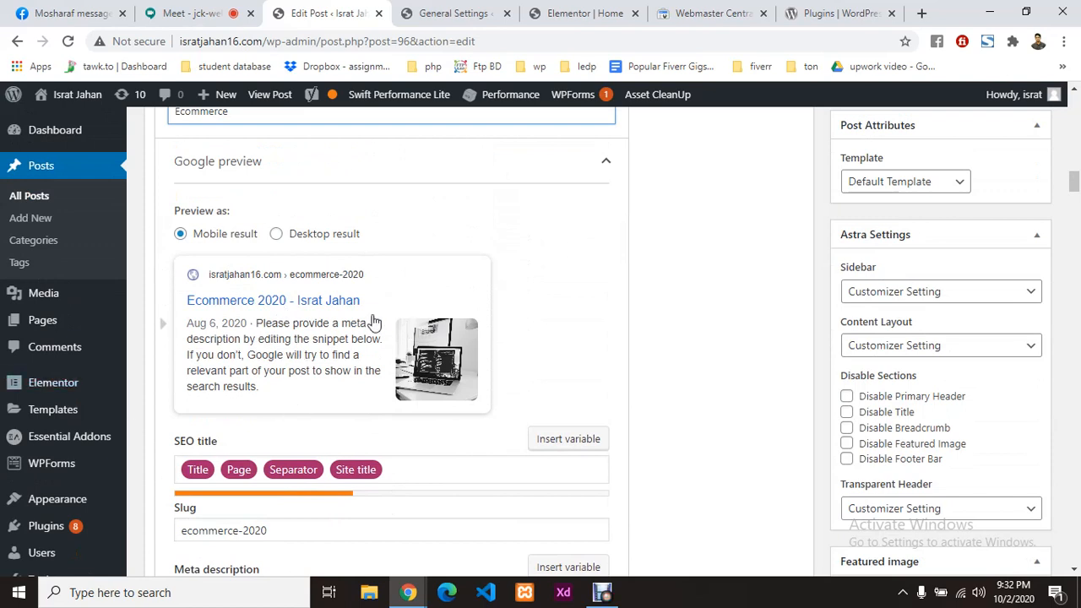
Step: Append ' -Build your own business plateform' after the Site title in the Yoast SEO title
left_click(473, 470)
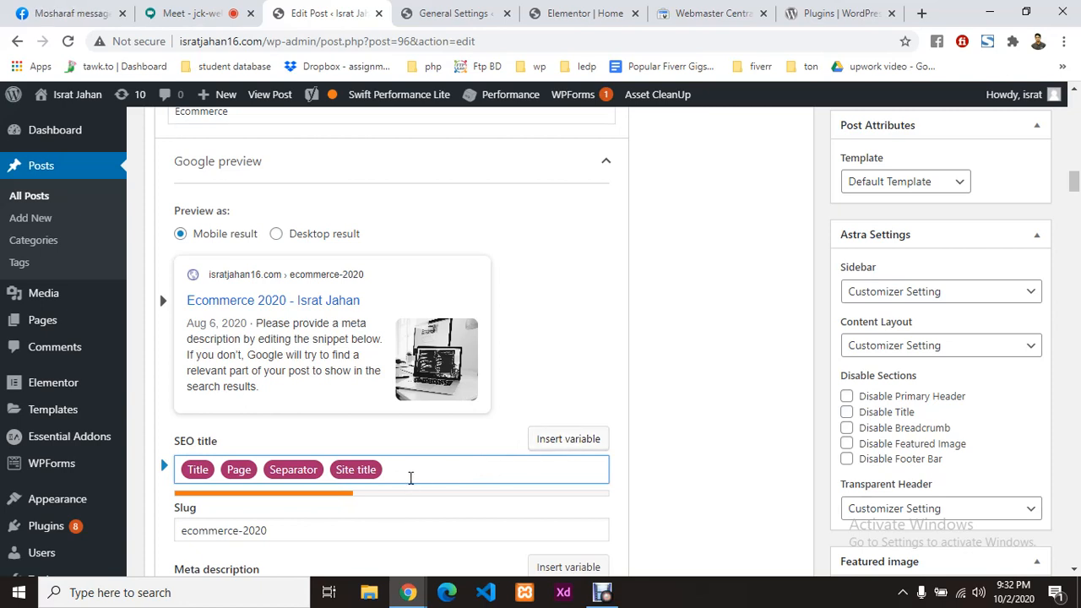
type("-")
type("ld your")
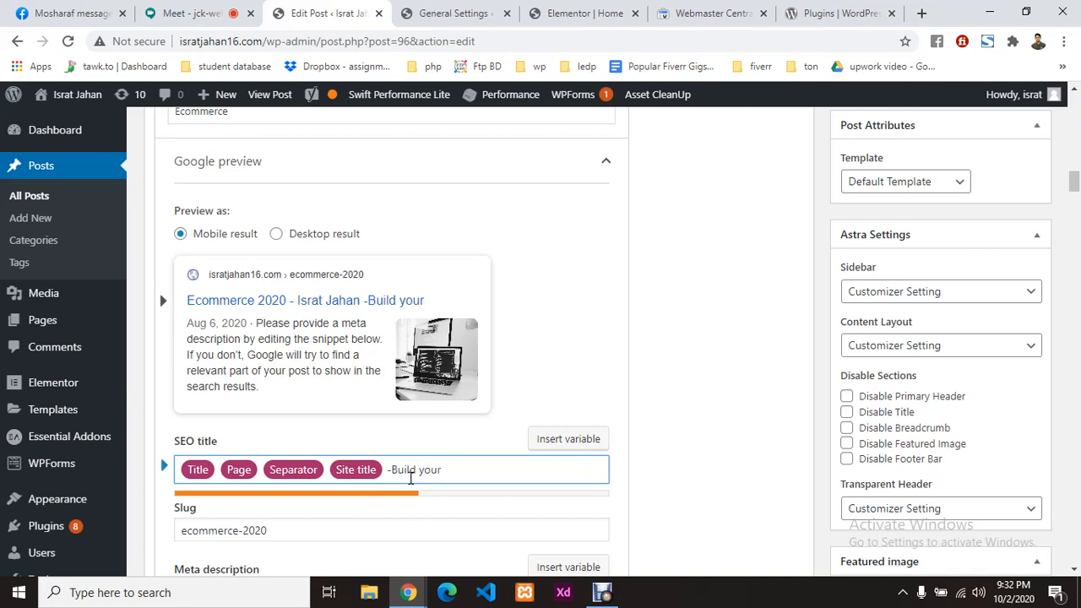
type("ow")
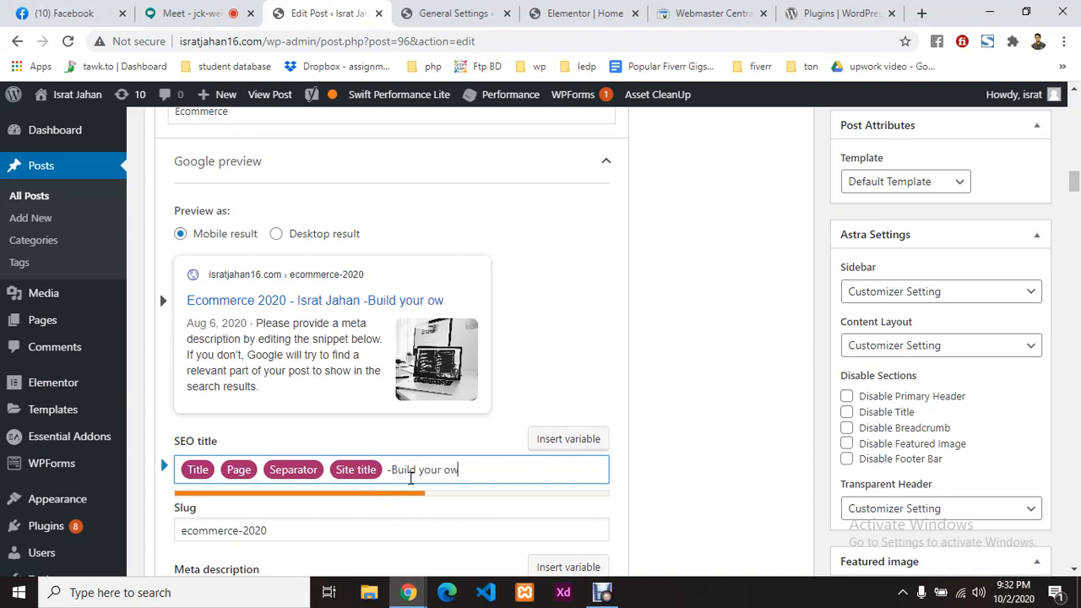
type("n bi")
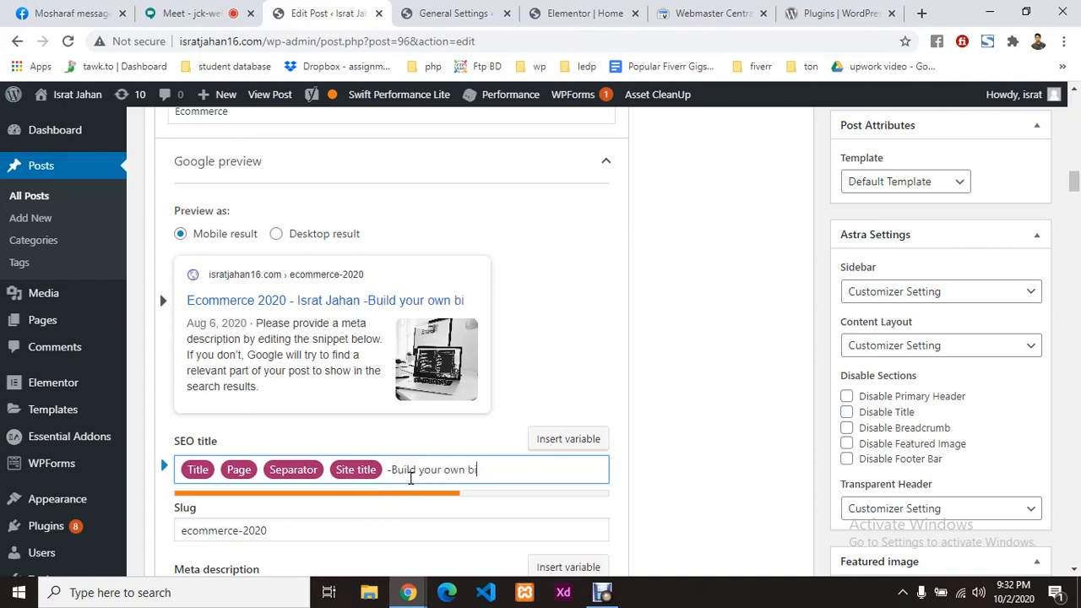
key("BackSpace")
type("su")
key("BackSpace")
key("BackSpace")
type("usine")
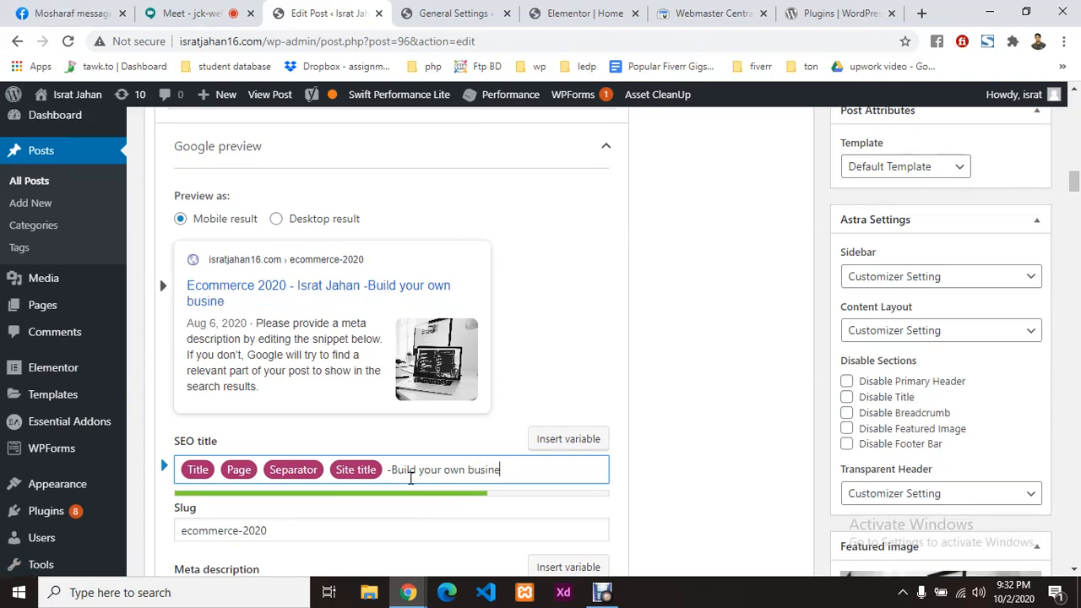
type("ss plate")
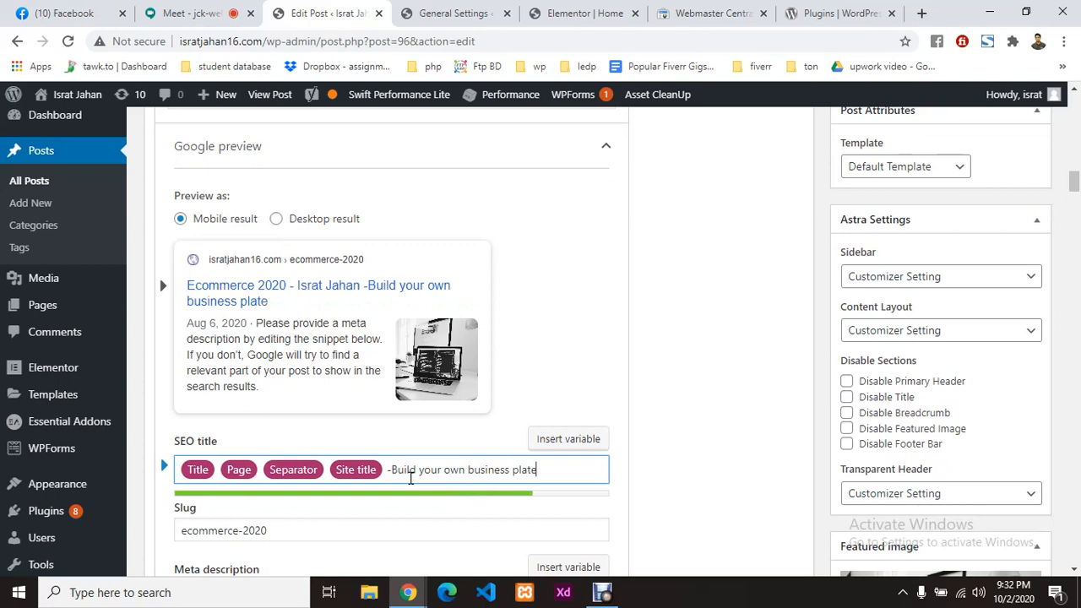
type("form")
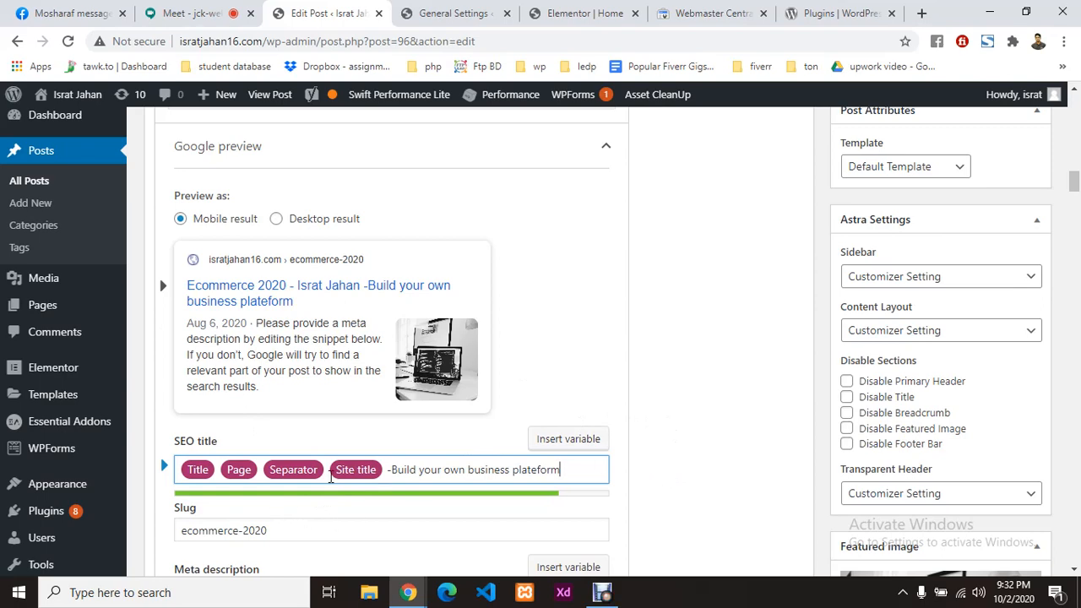
left_click(663, 411)
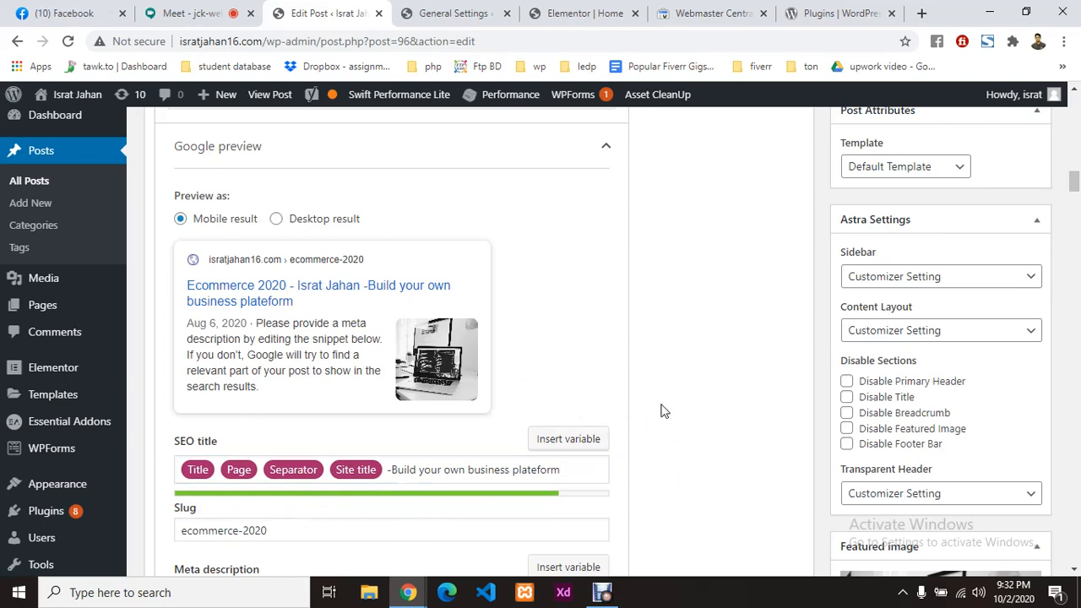
scroll(664, 411, "down", 2)
Step: Put focus in the empty Yoast meta description field, then switch to the General Settings tab
left_click(273, 370)
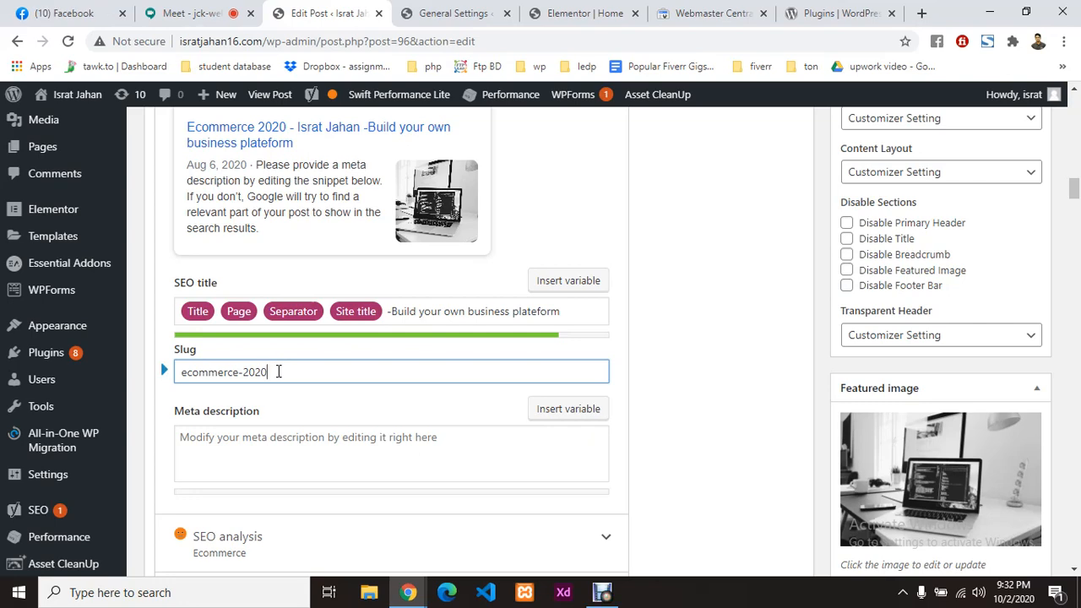
scroll(278, 372, "down", 2)
left_click(326, 292)
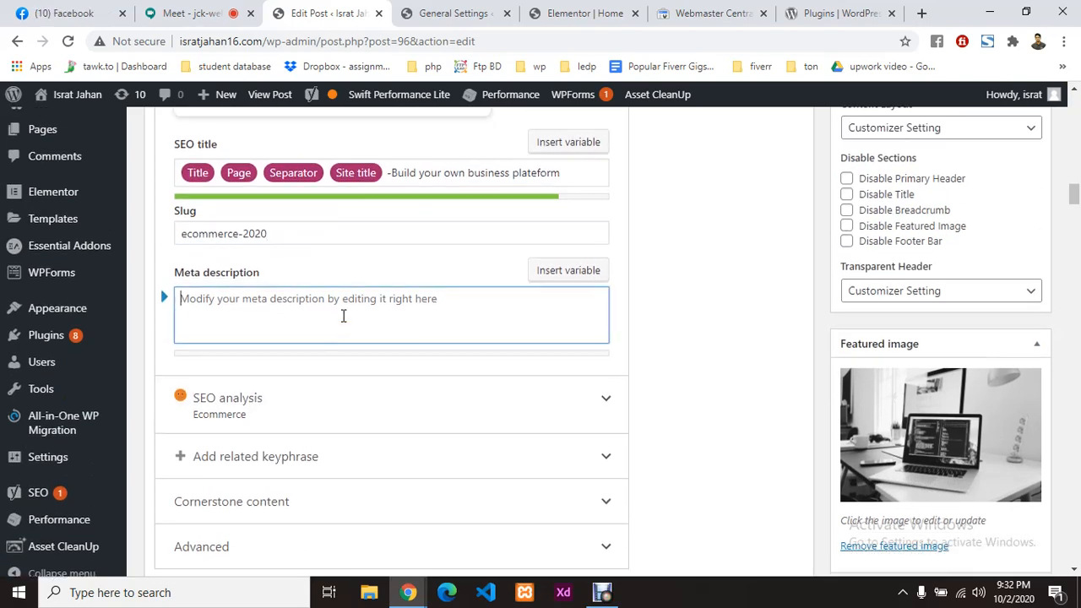
scroll(321, 295, "up", 3)
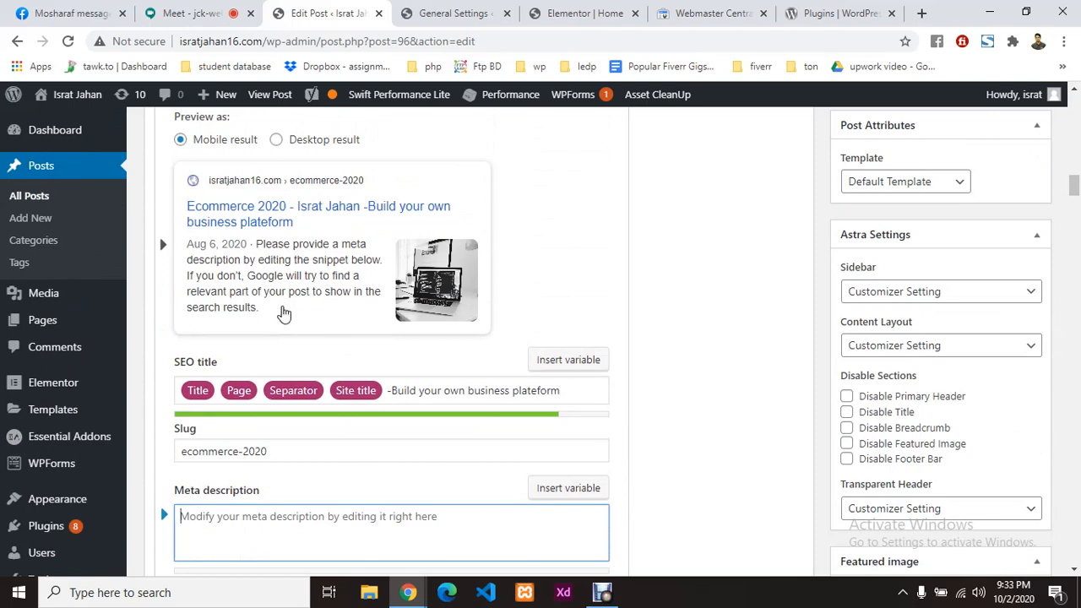
left_click(449, 10)
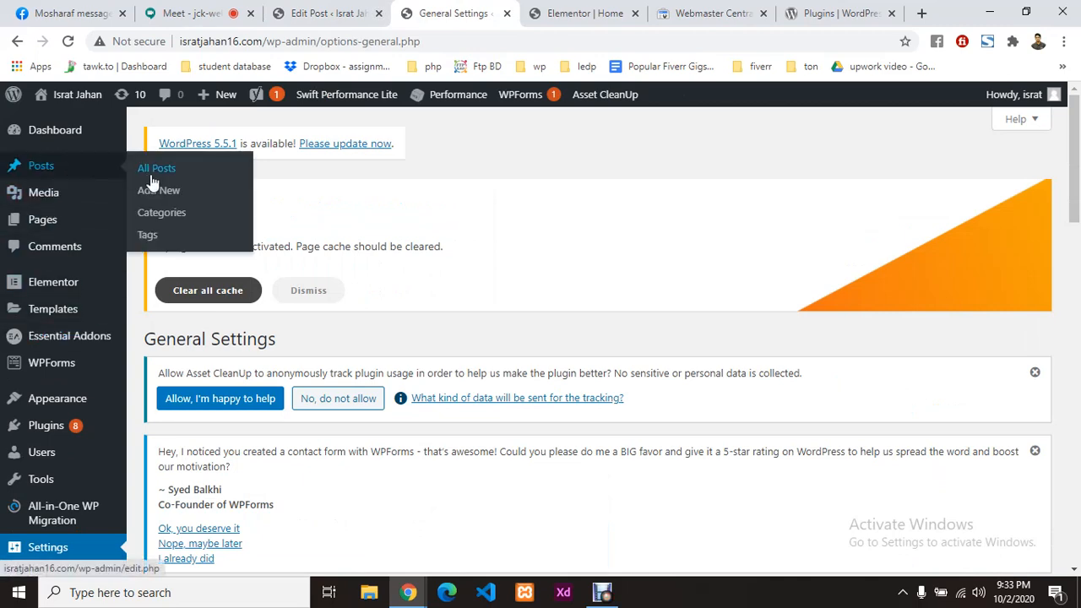
Step: Start loading All Posts and close the Elementor and Webmaster Central tabs
left_click(152, 182)
left_click(613, 14)
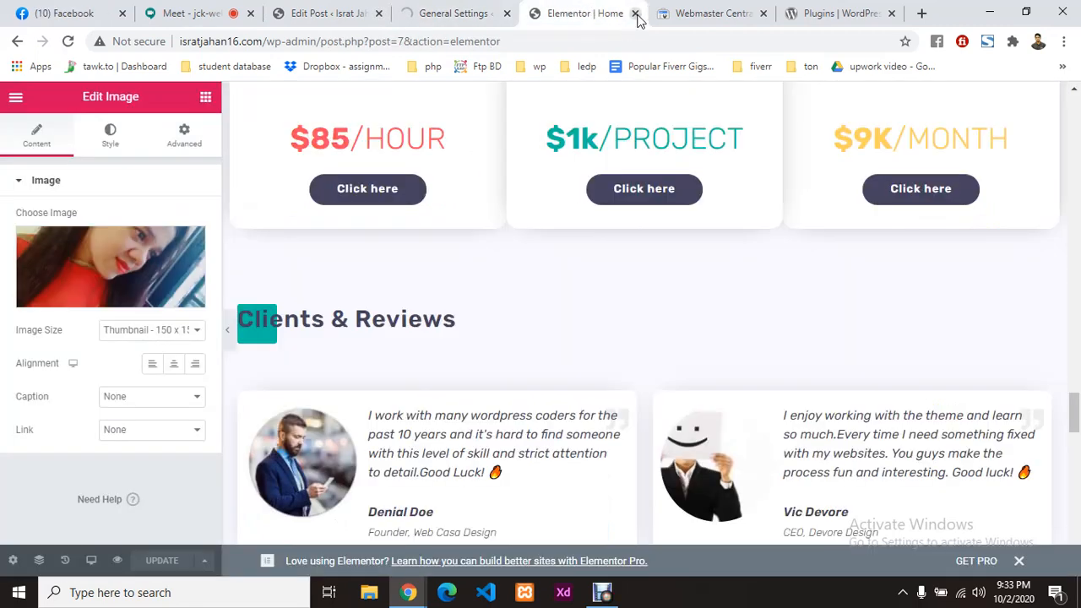
left_click(636, 14)
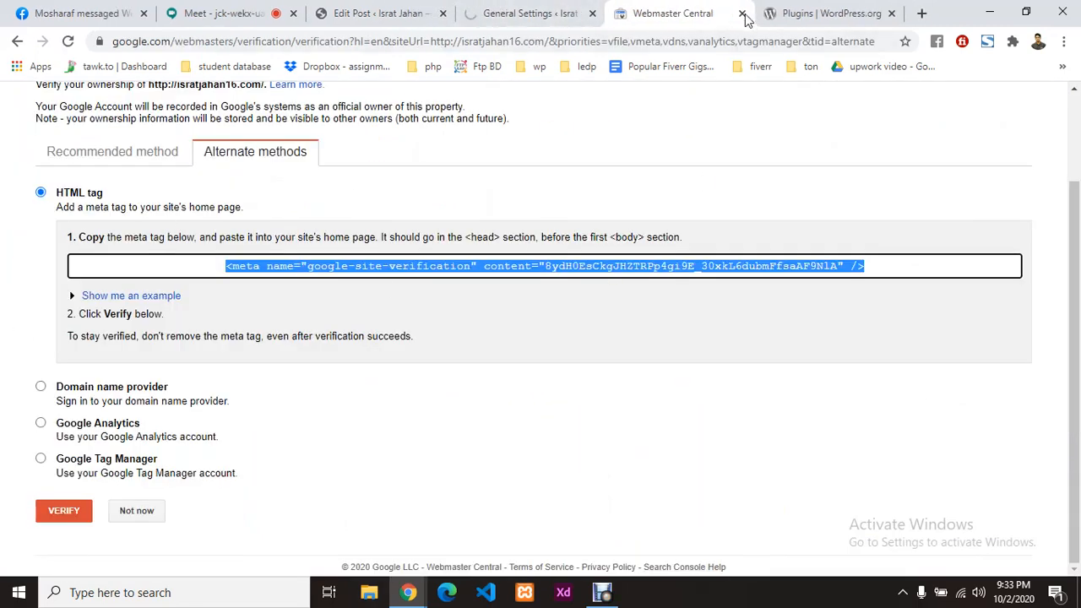
left_click(742, 14)
Step: Open the Ecommerce 2020 post for editing in the second admin tab
left_click(521, 10)
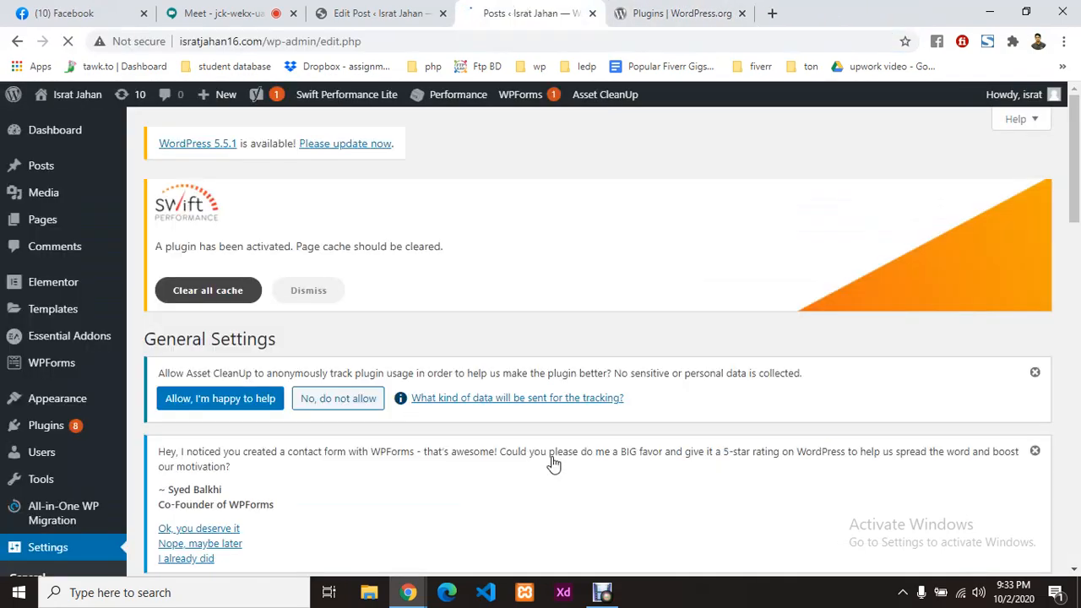
scroll(384, 309, "down", 5)
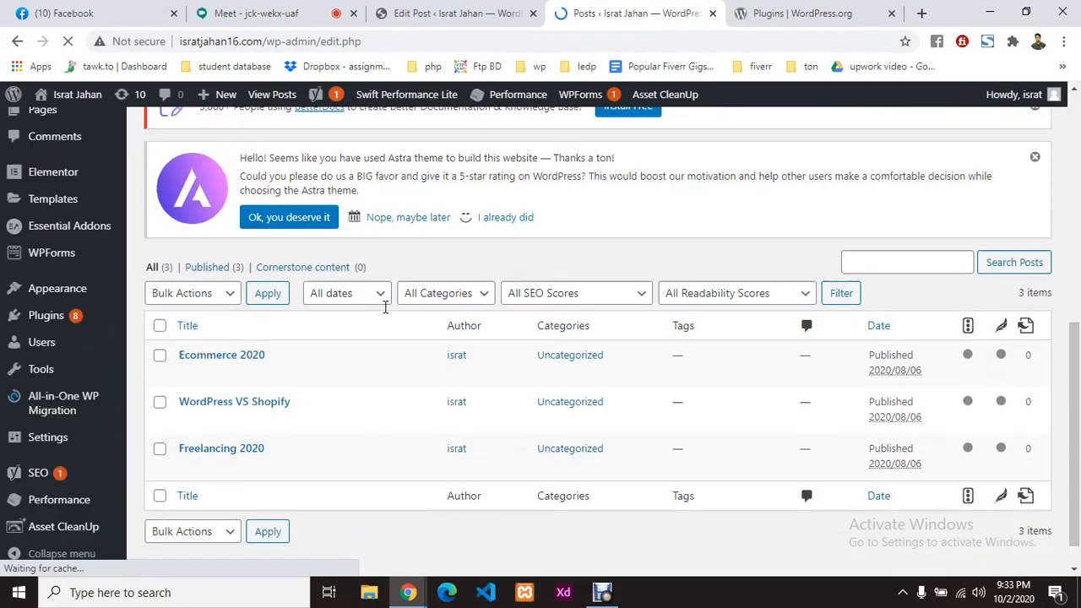
left_click(186, 373)
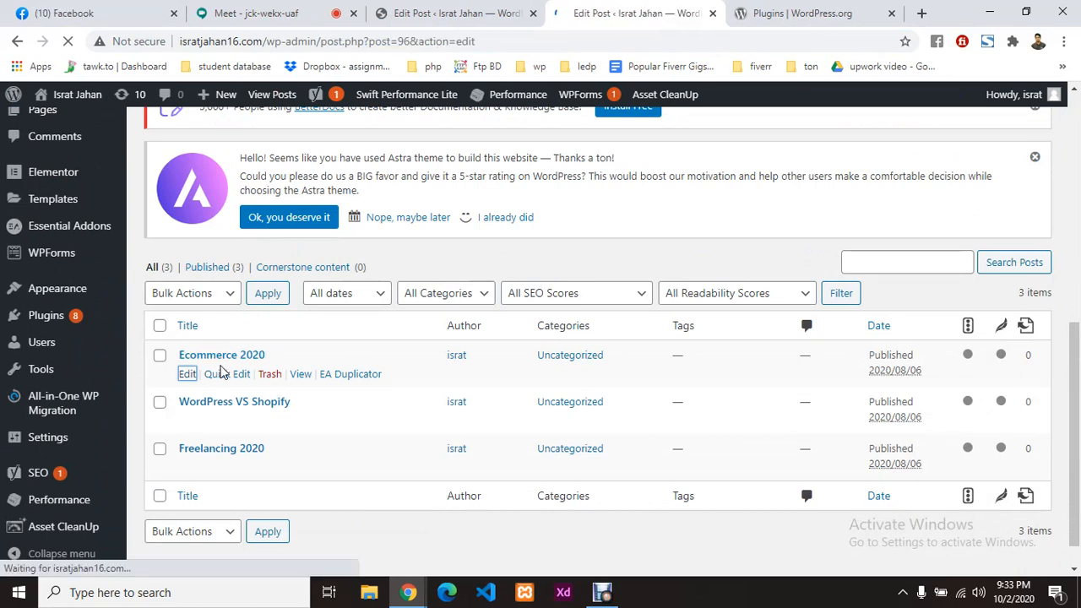
scroll(511, 354, "down", 6)
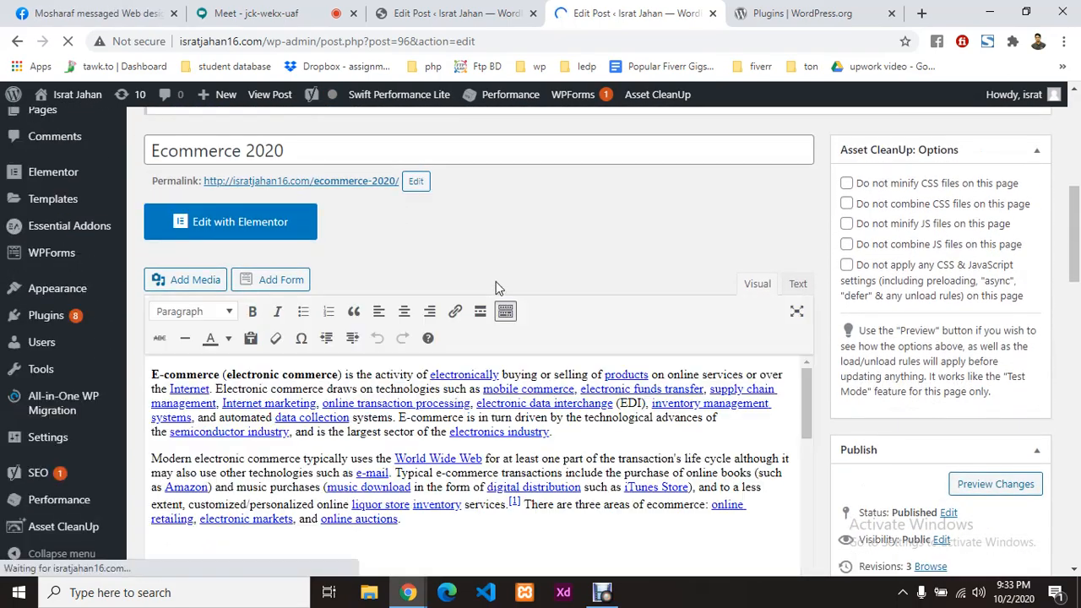
scroll(496, 281, "down", 1)
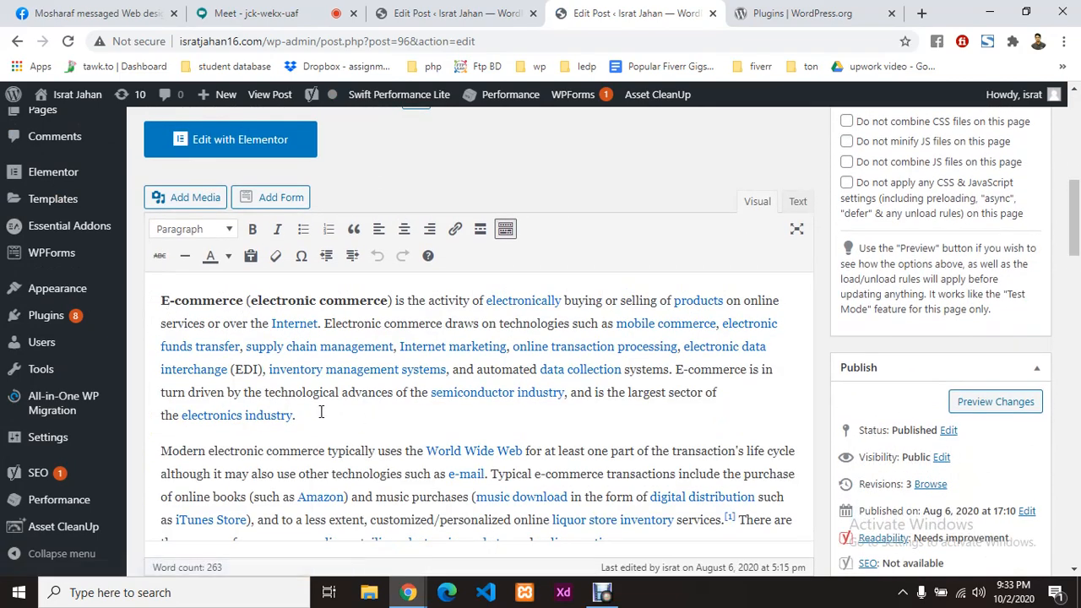
scroll(276, 137, "down", 10)
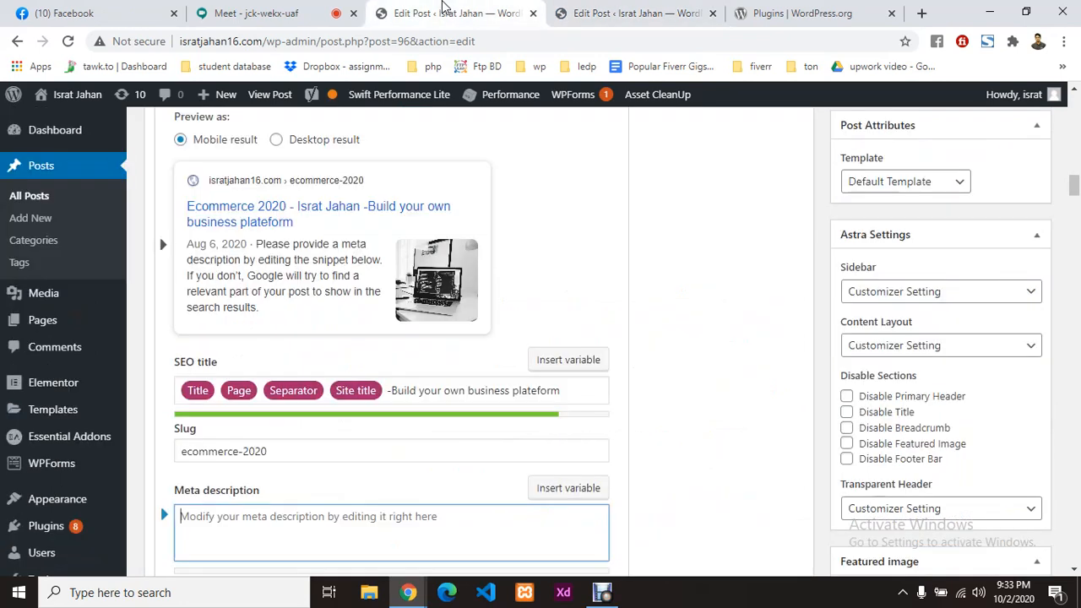
Step: Clear the existing text from the Yoast meta description field
scroll(459, 420, "down", 2)
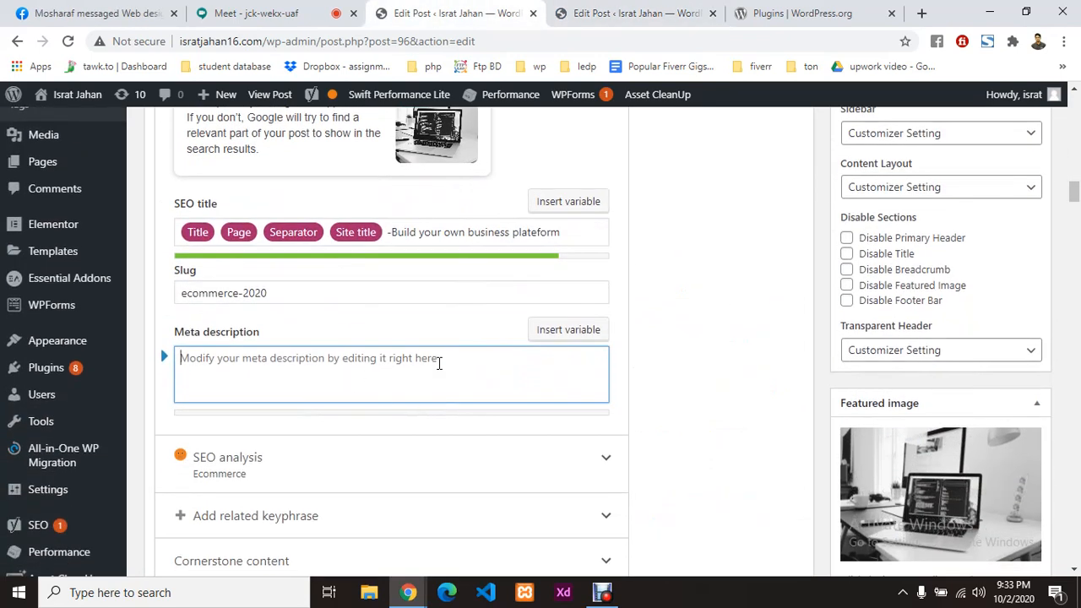
left_click(568, 331)
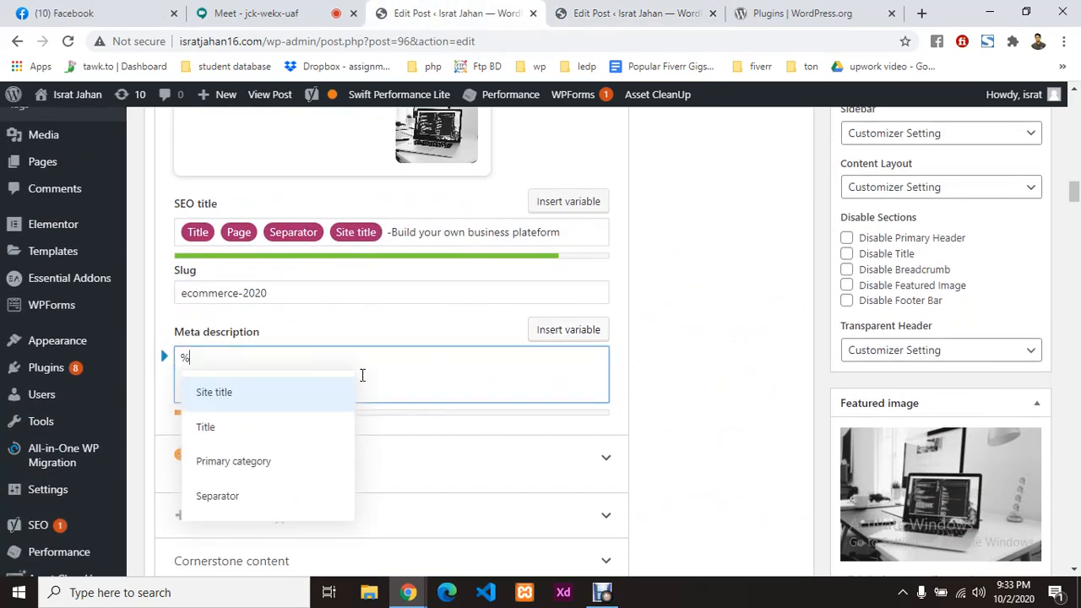
type("description%")
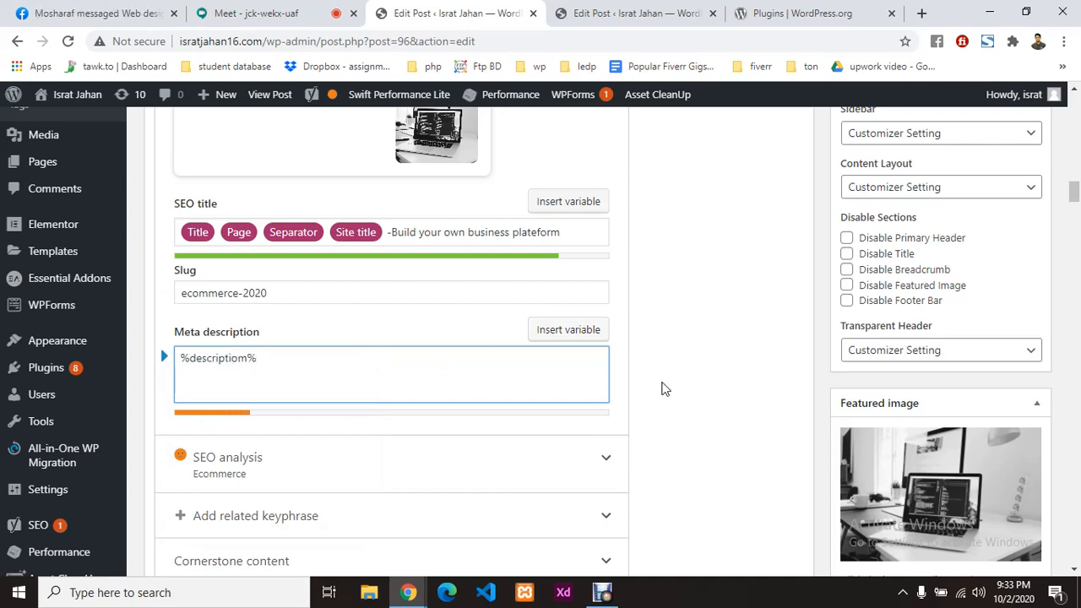
scroll(681, 379, "up", 3)
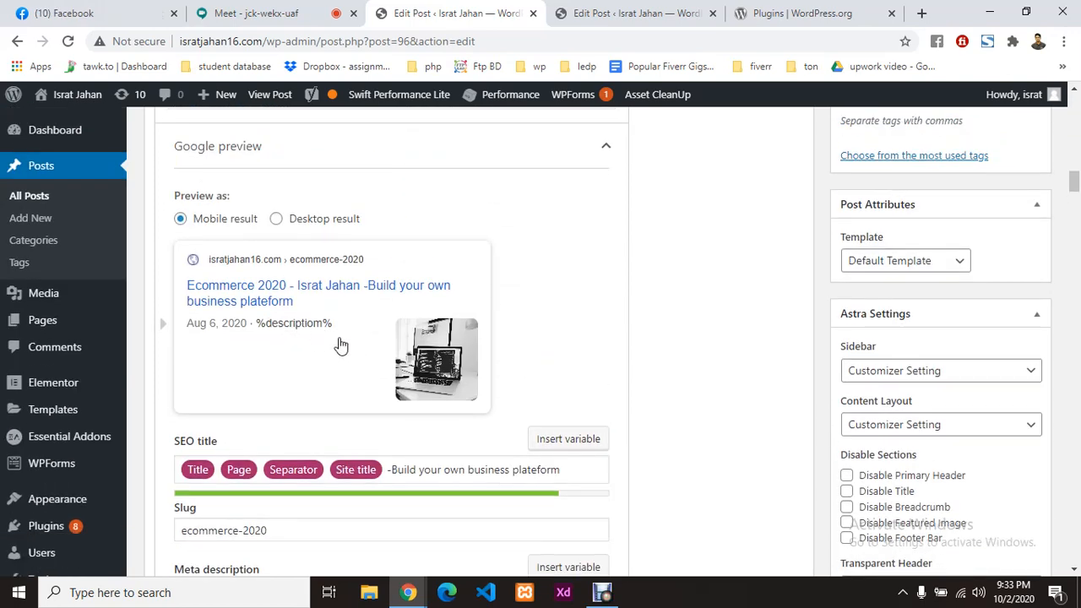
scroll(337, 346, "down", 3)
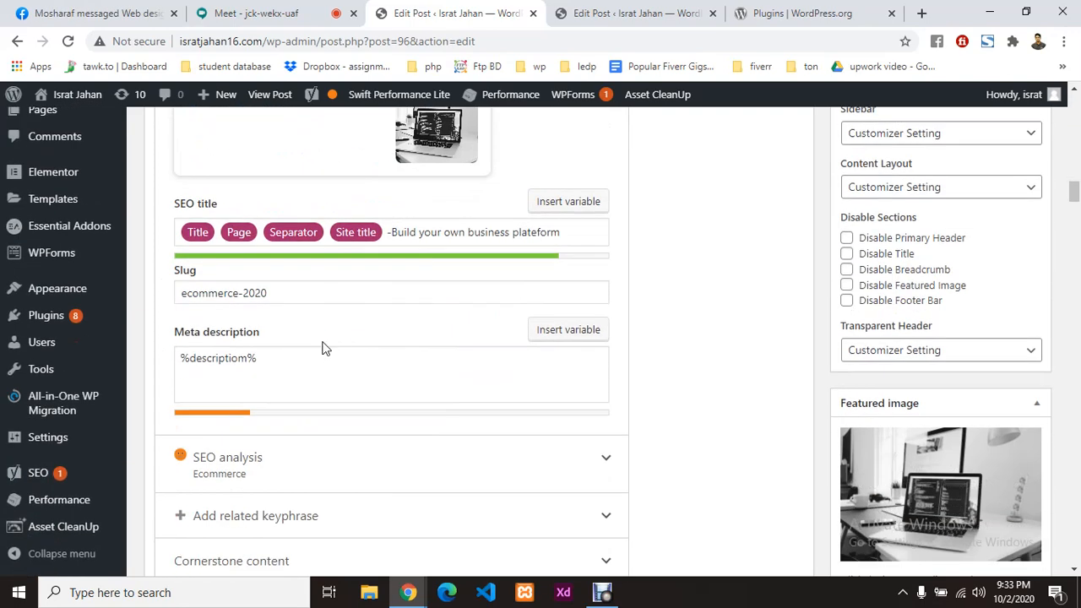
left_click(549, 331)
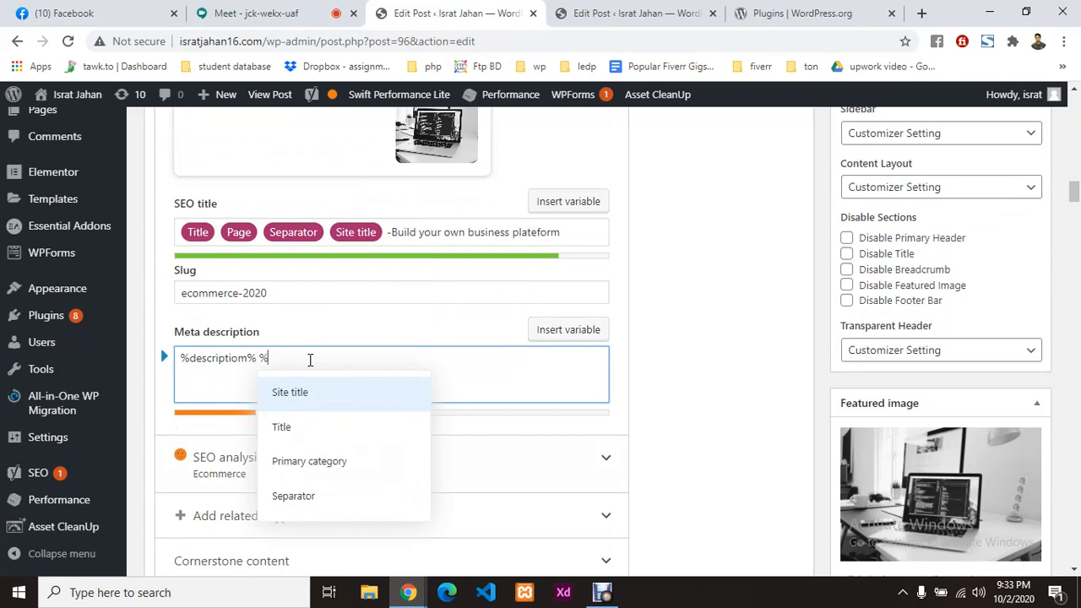
triple_click(310, 359)
key("BackSpace")
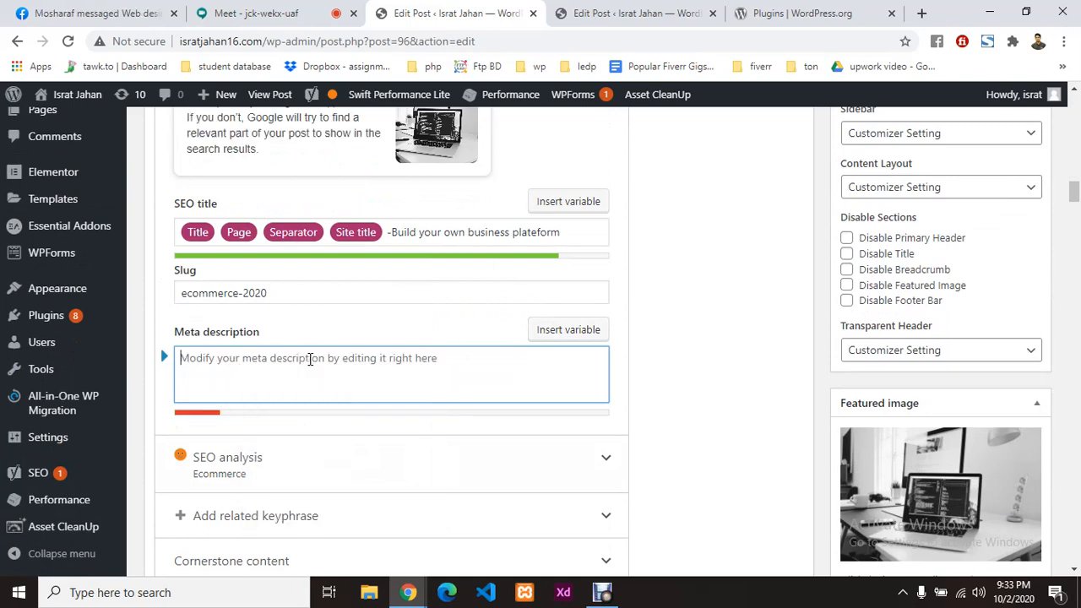
Step: Insert the Site title variable into the meta description, then try typing a description variable
left_click(592, 333)
scroll(278, 449, "down", 2)
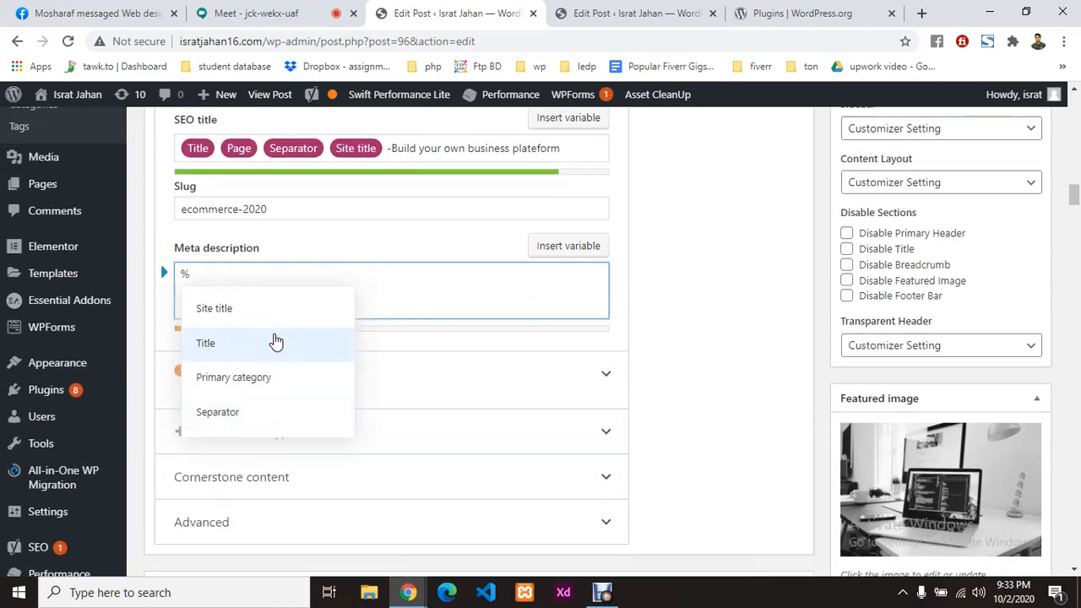
scroll(268, 333, "down", 1)
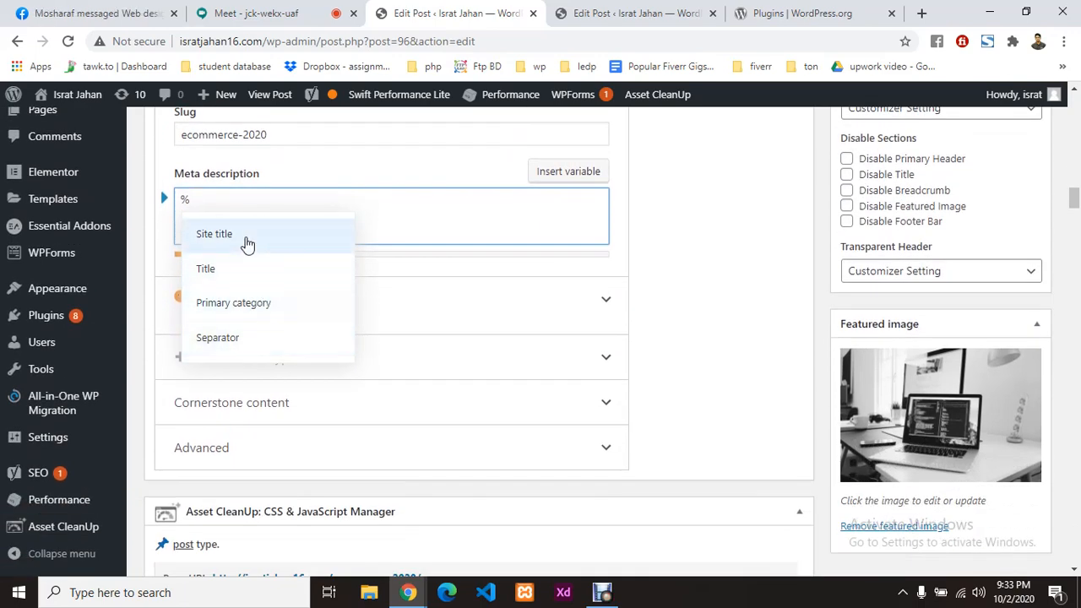
left_click(247, 245)
left_click(556, 179)
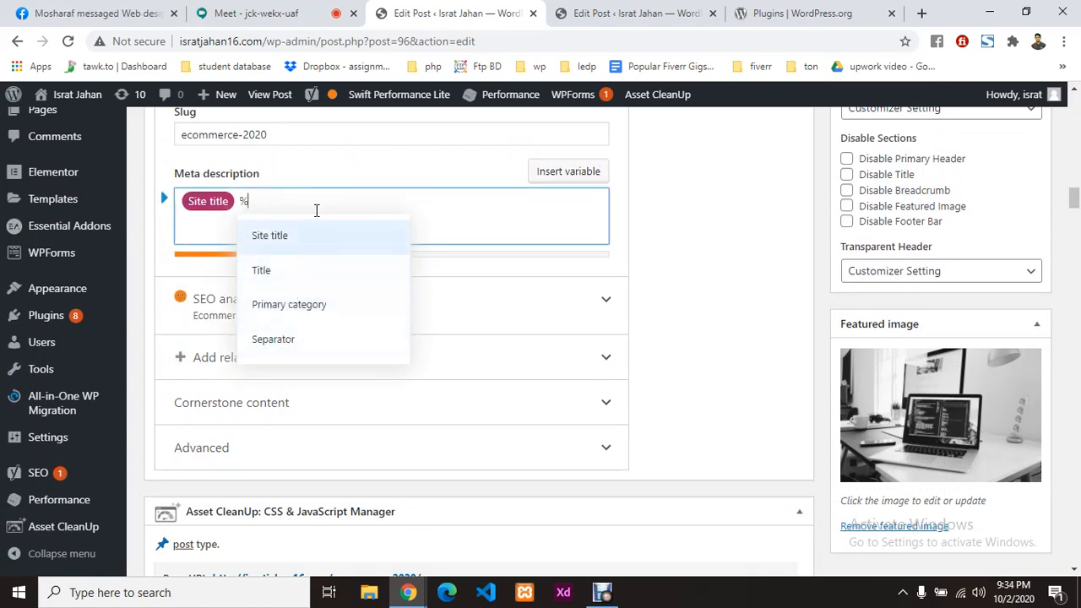
type("De")
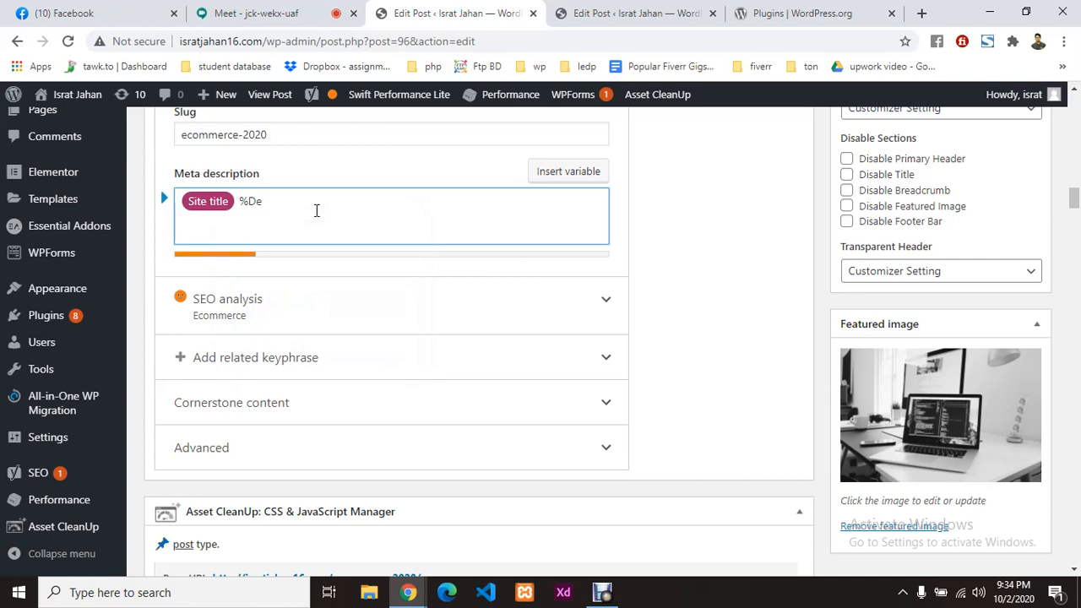
key("BackSpace")
type("E")
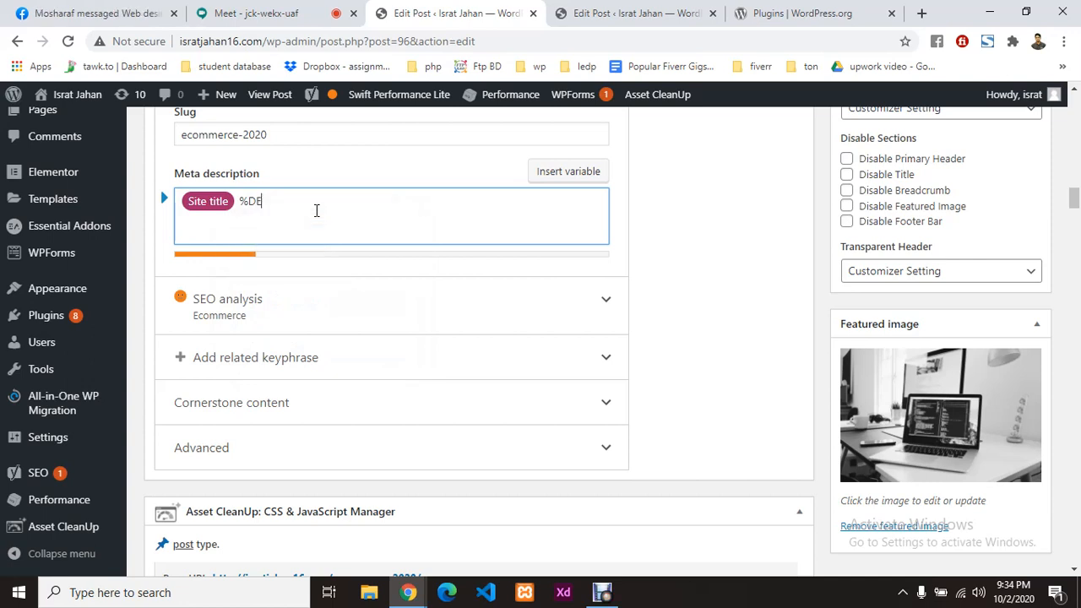
type("SCR")
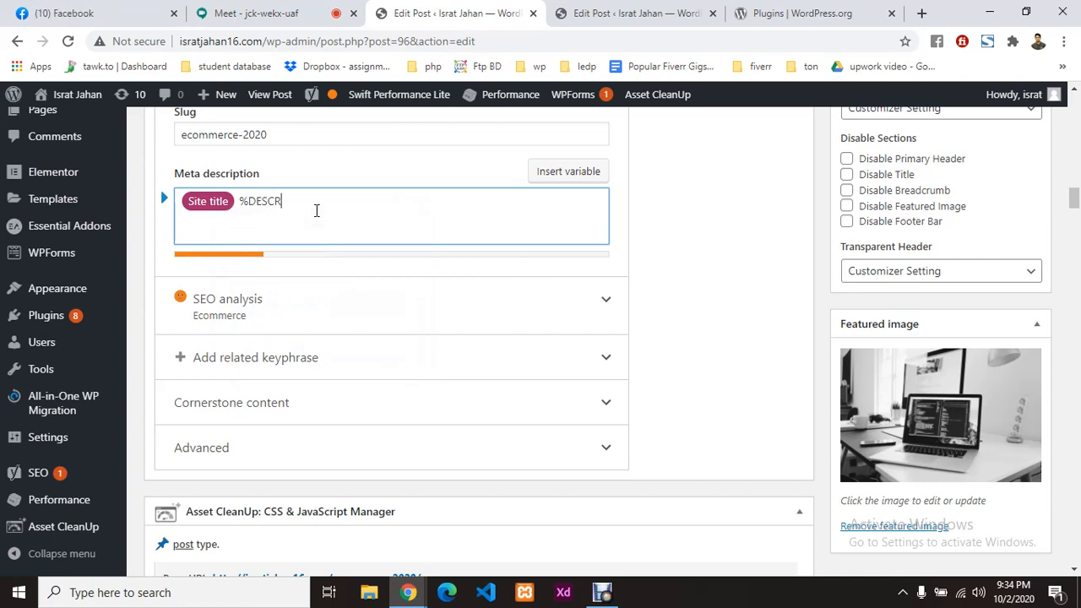
type("IPTION")
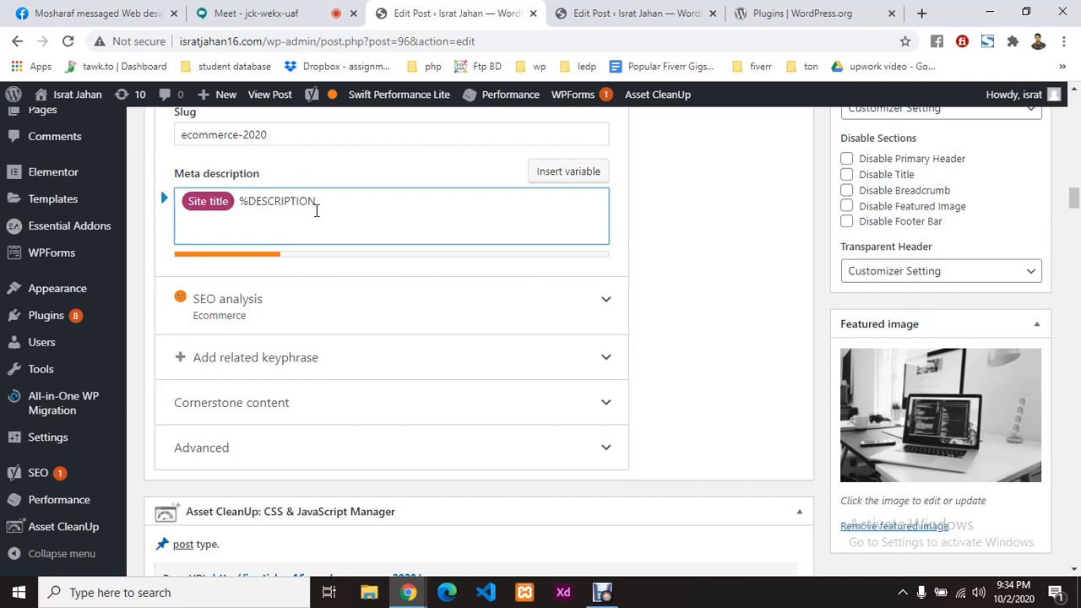
key("BackSpace")
key("BackSpace")
key("BackSpace")
key("BackSpace")
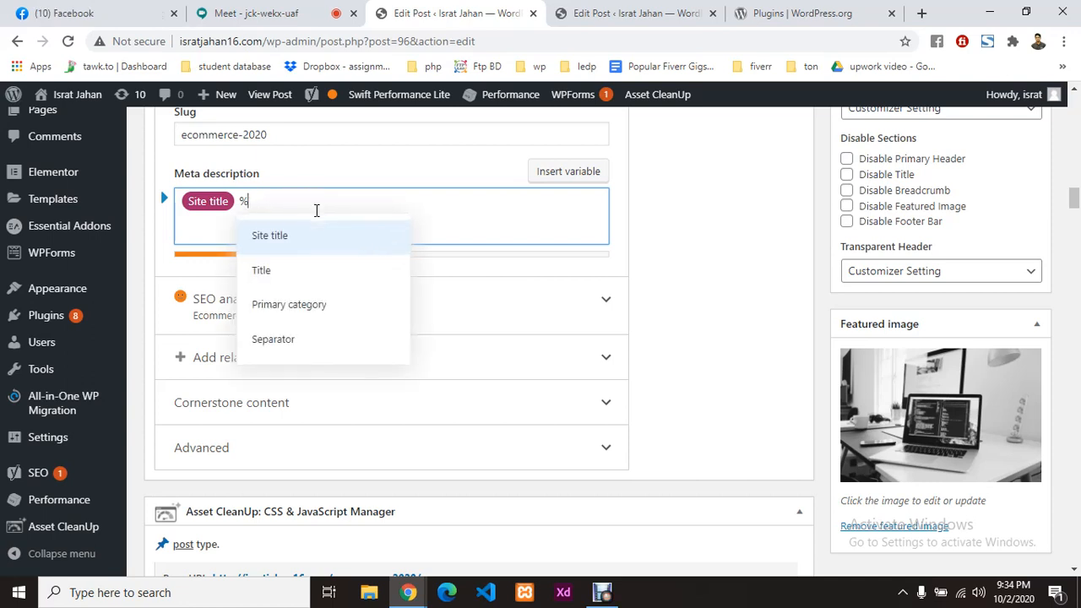
type("M")
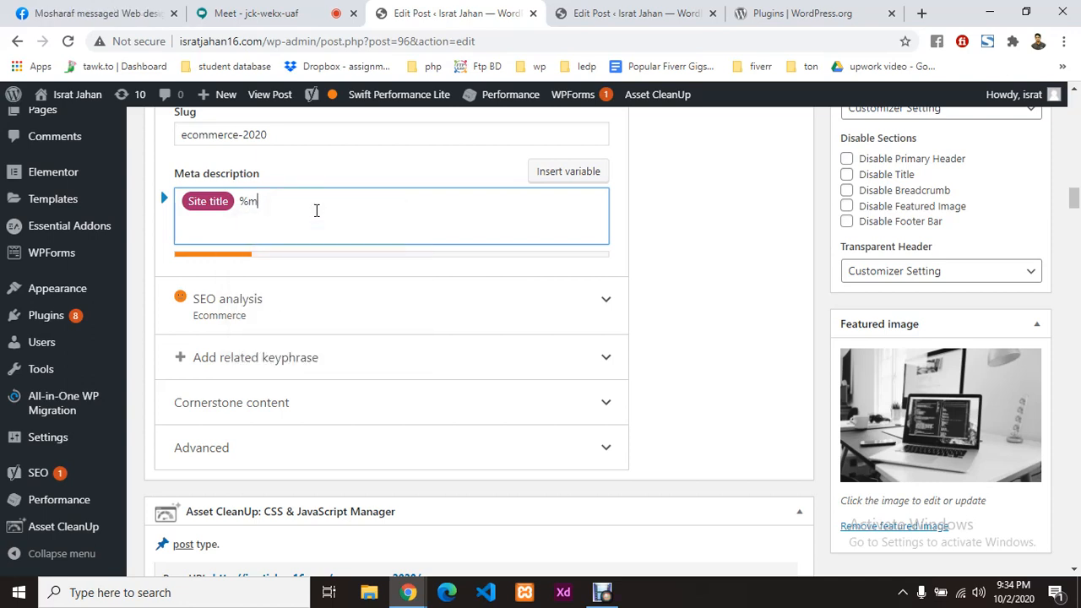
key("BackSpace")
key("BackSpace")
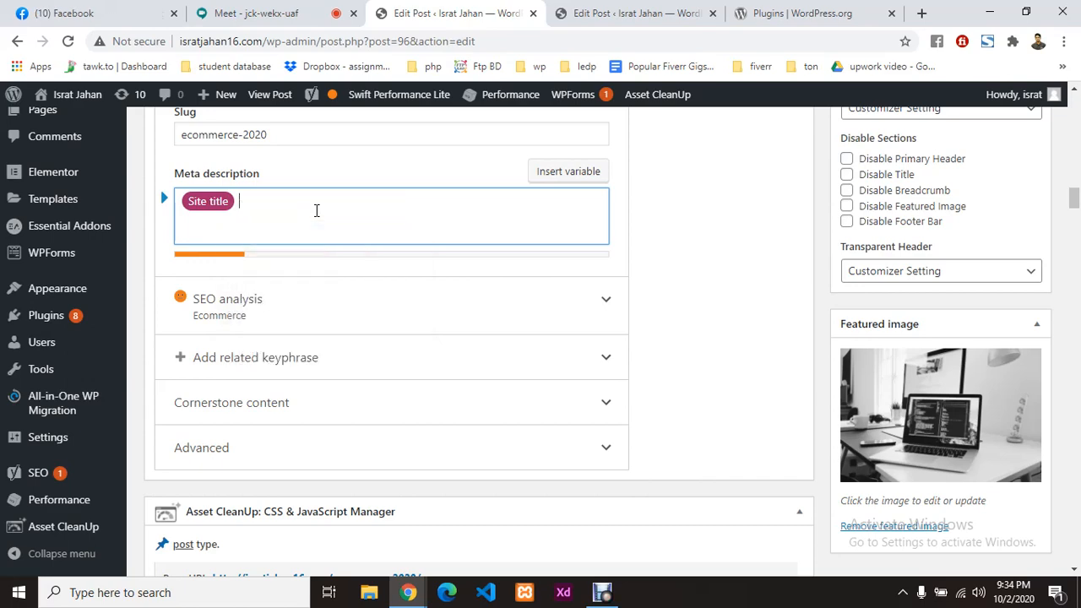
Step: Select the opening sentences of the post's first paragraph in the other editor tab
left_click(642, 12)
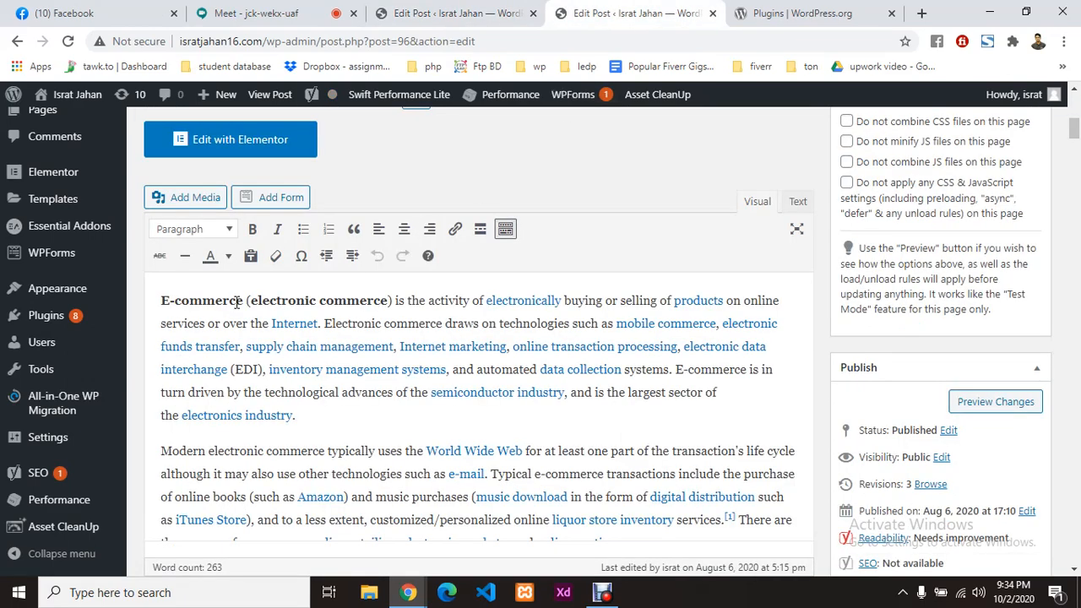
left_click(163, 304)
left_click(443, 341, "shift")
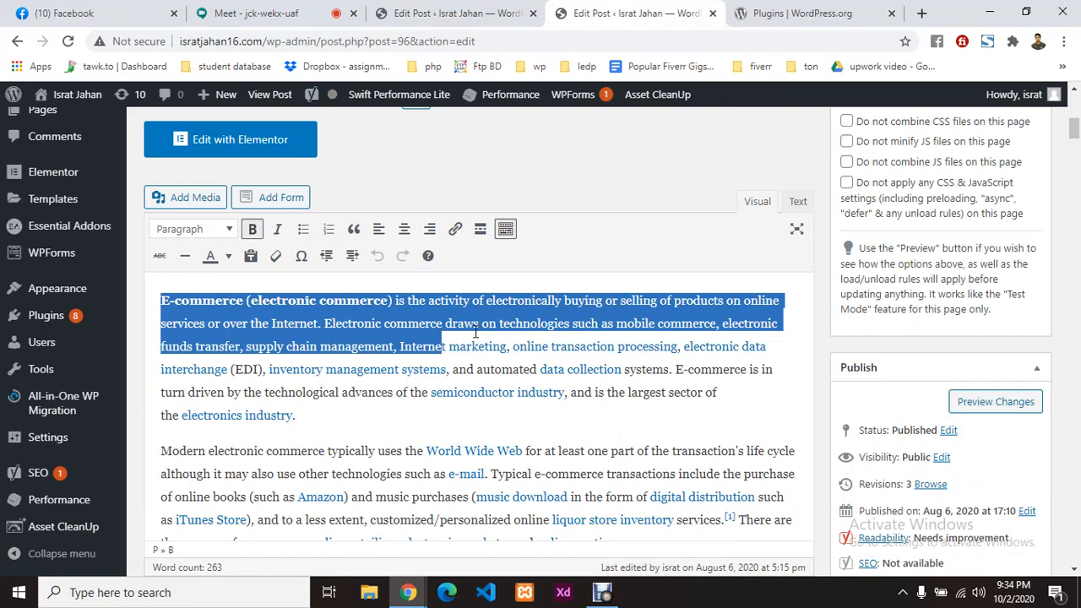
left_click_drag(475, 332, 238, 345)
Step: Replace the Site title chip with the pasted opening text, deleting its second sentence
left_click(420, 10)
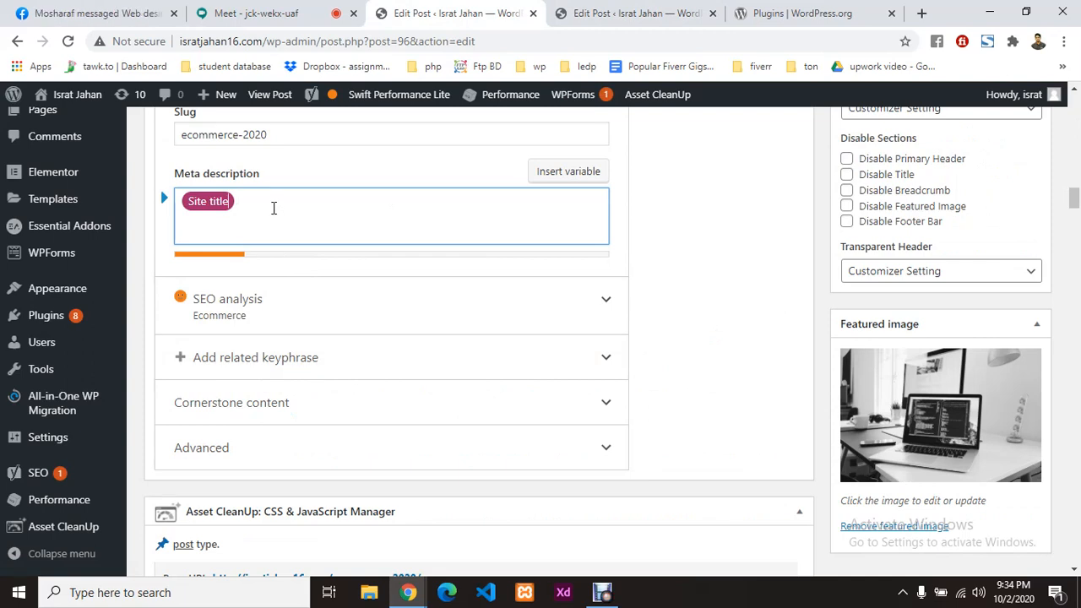
key("BackSpace")
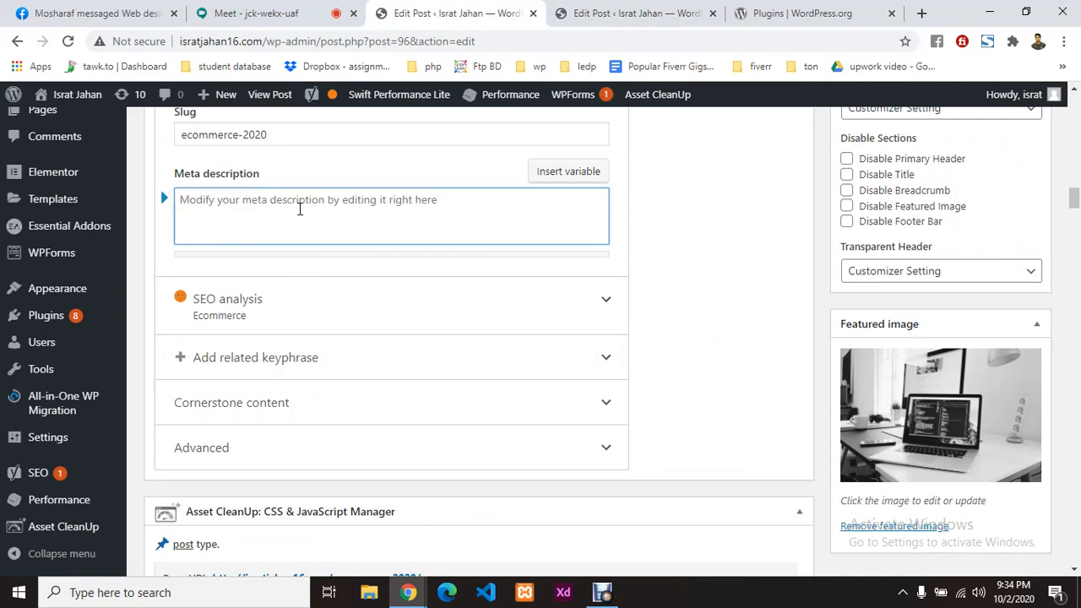
left_click(635, 13)
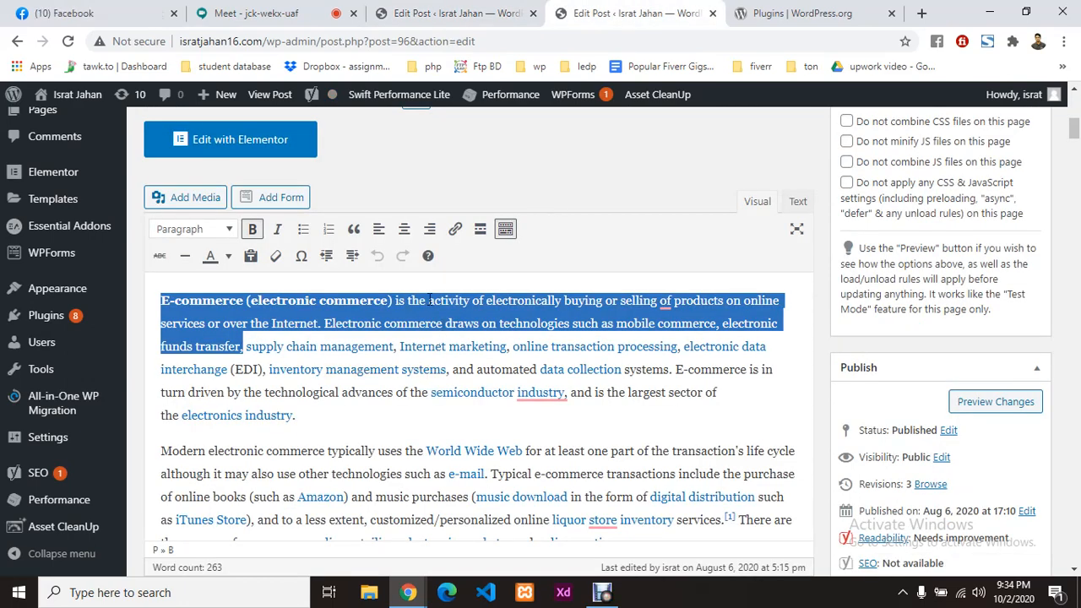
left_click(447, 10)
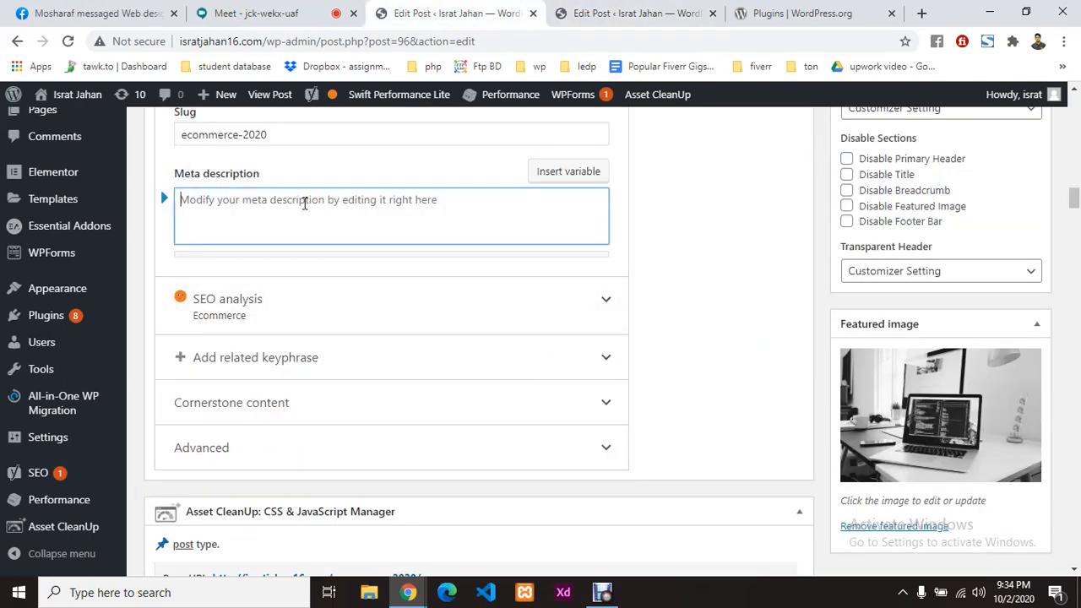
type("E-commerce (electronic commerce) is the activity of electronically buying or selling of products on online services or over the Internet. Electronic commerce draws on technologies such as mobile commerce, electronic funds transfer.")
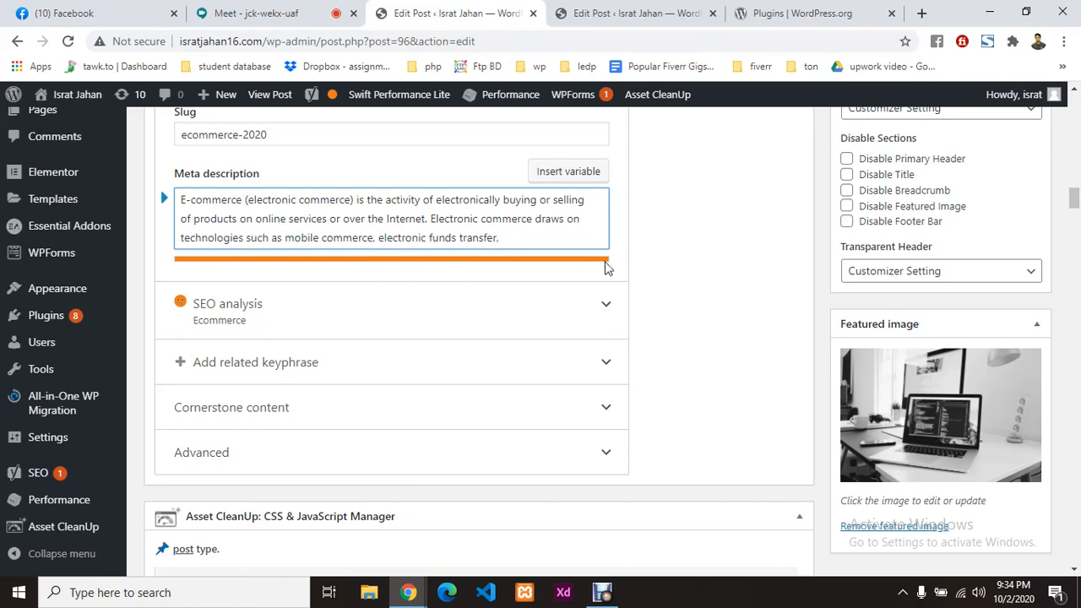
left_click_drag(431, 220, 536, 237)
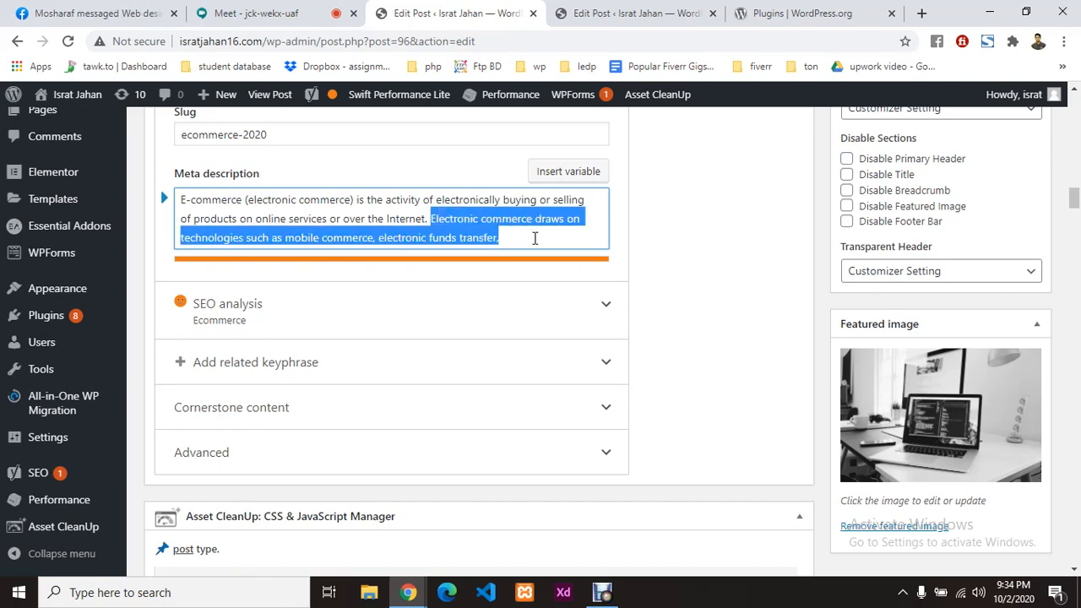
key("BackSpace")
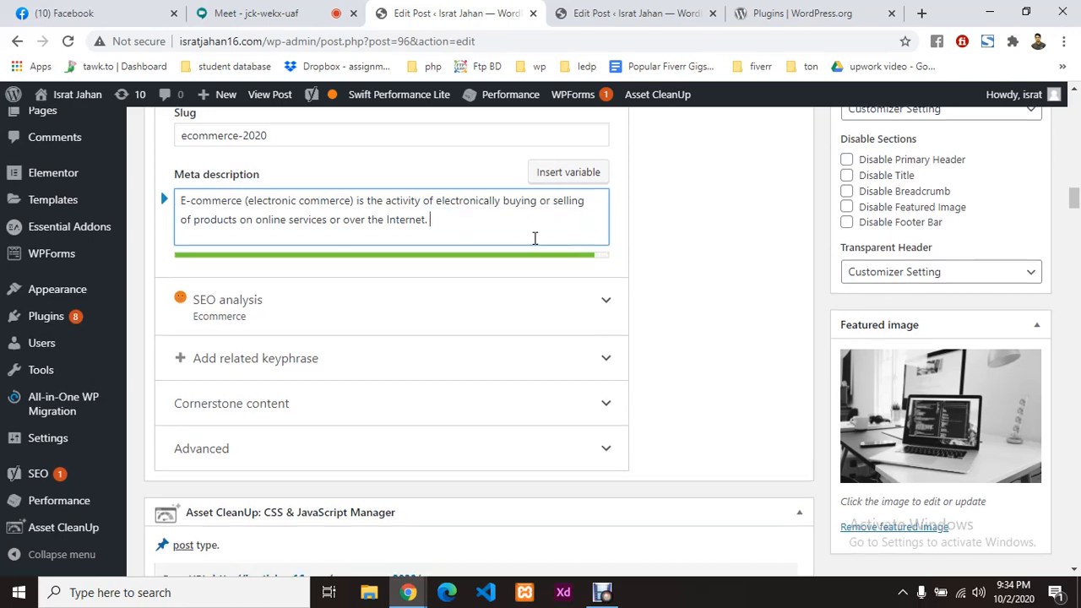
scroll(499, 254, "up", 5)
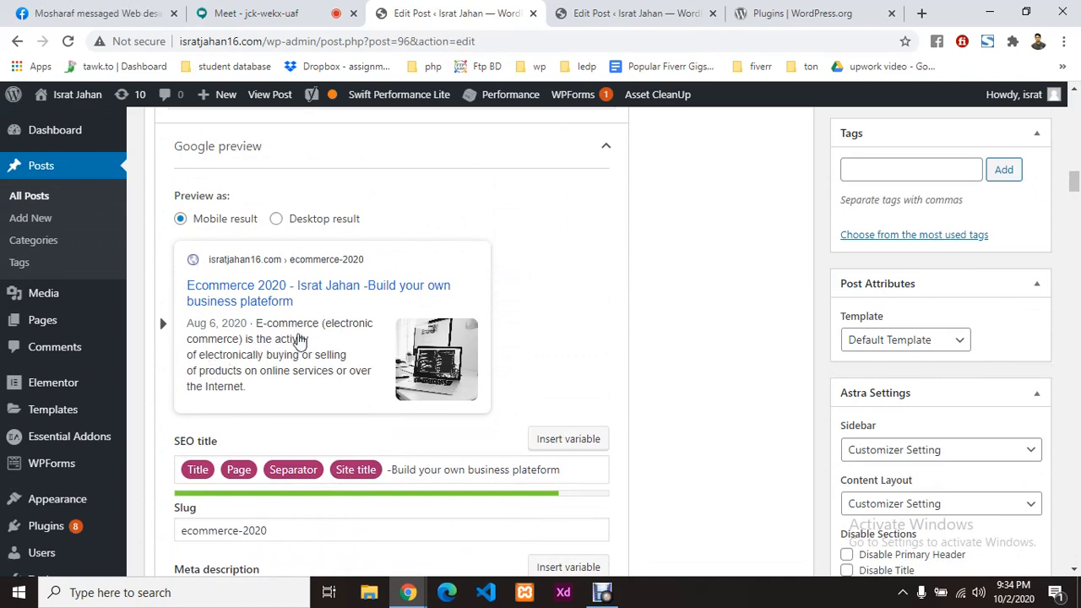
scroll(300, 339, "down", 2)
scroll(300, 334, "up", 3)
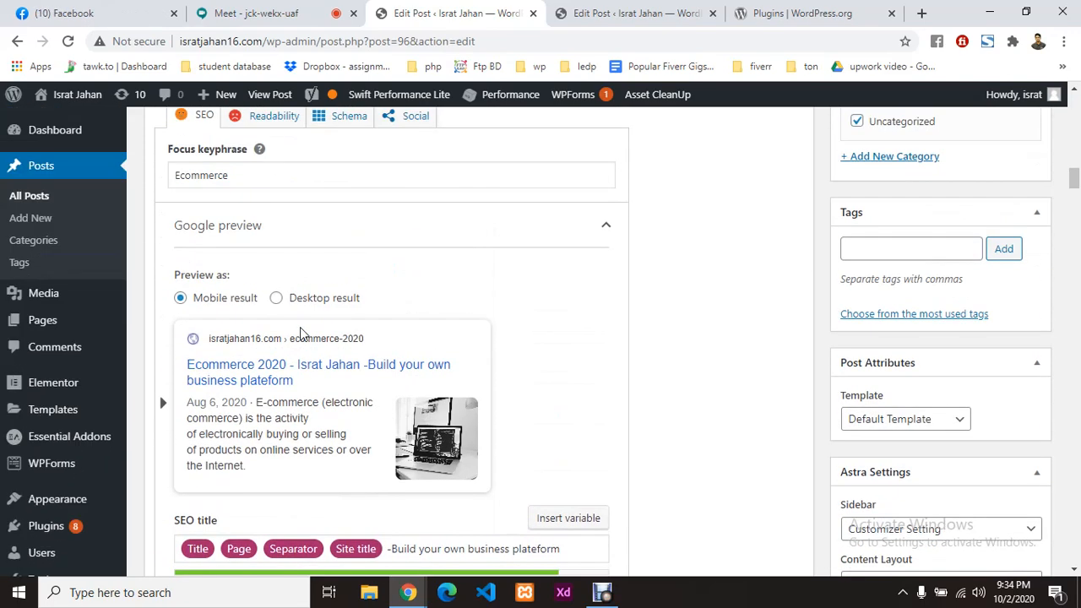
scroll(300, 332, "up", 1)
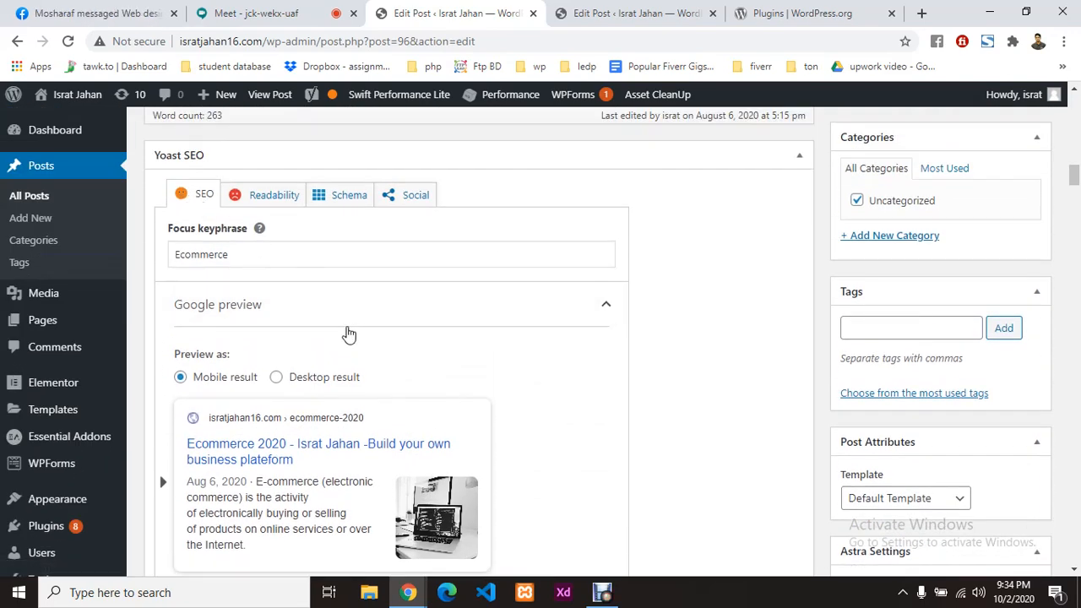
scroll(445, 381, "down", 6)
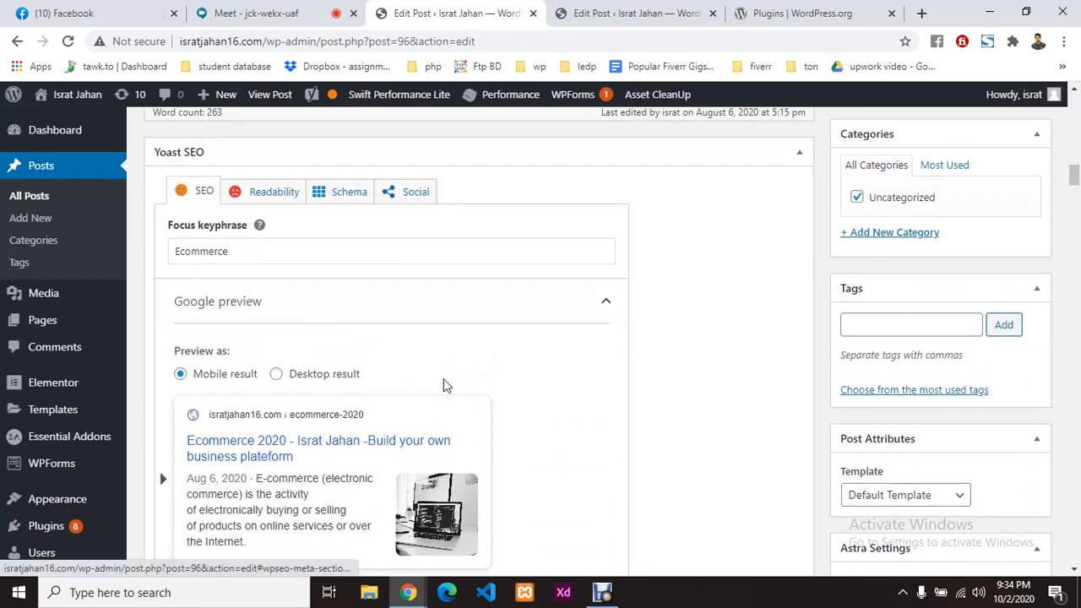
scroll(423, 387, "down", 2)
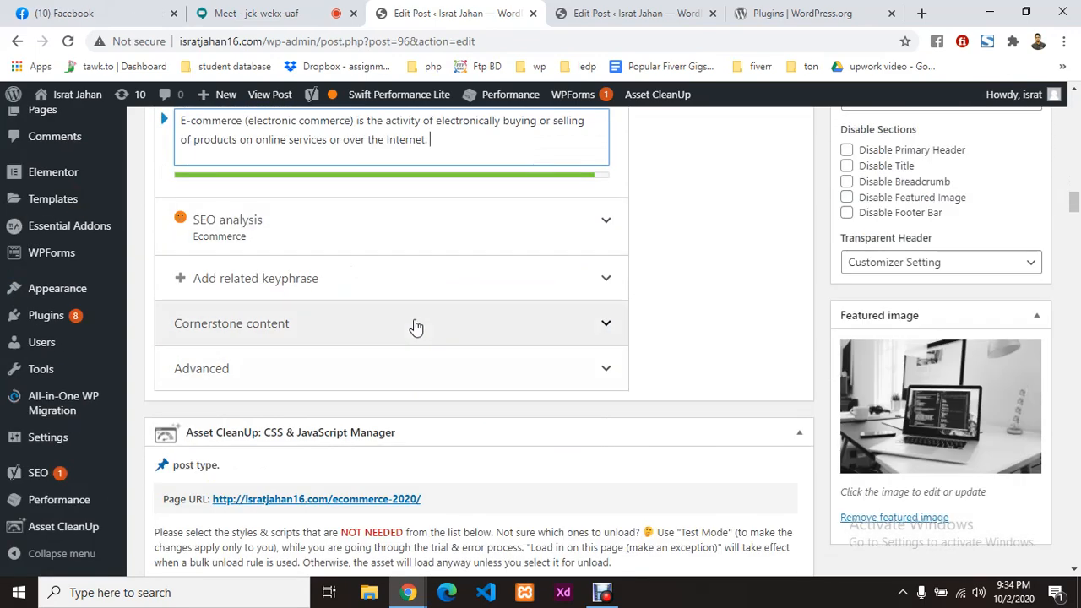
Step: Expand the Yoast SEO analysis: meta description length is good but lacks the keyphrase
left_click(405, 241)
scroll(367, 358, "down", 2)
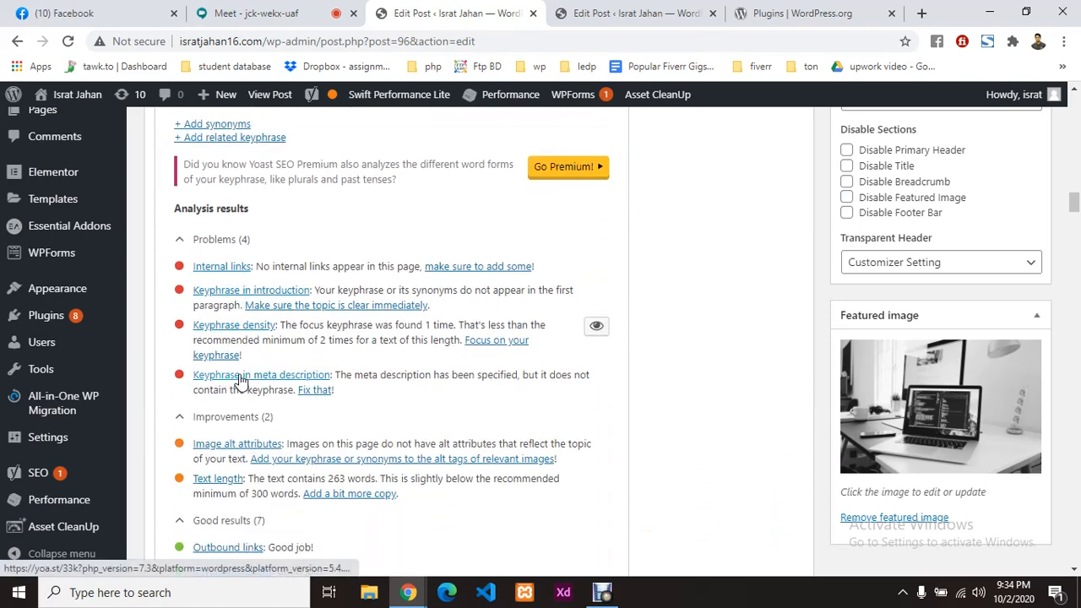
scroll(365, 392, "down", 1)
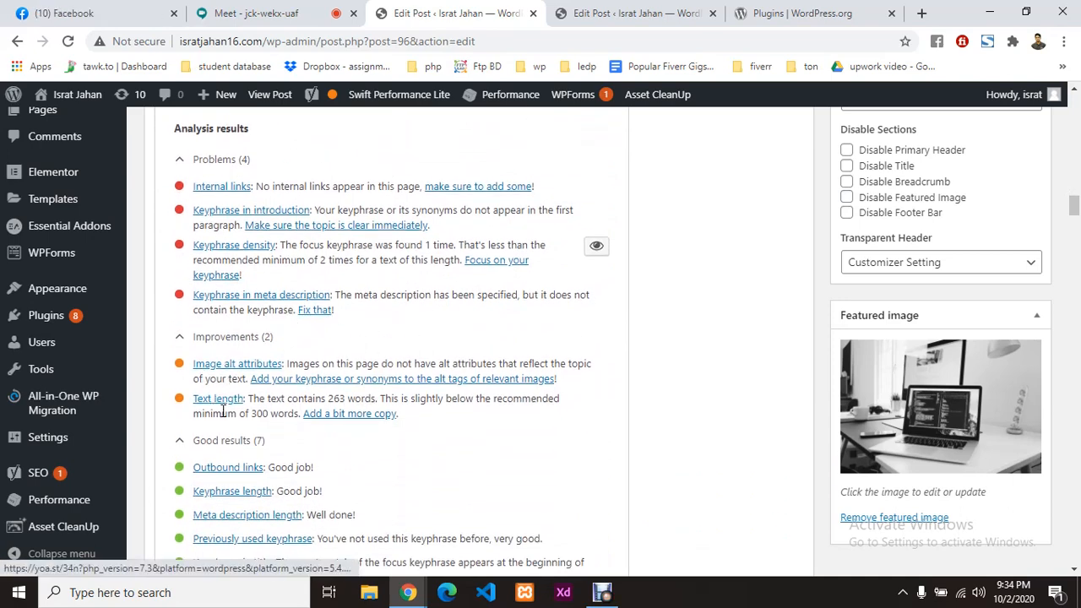
scroll(221, 404, "down", 2)
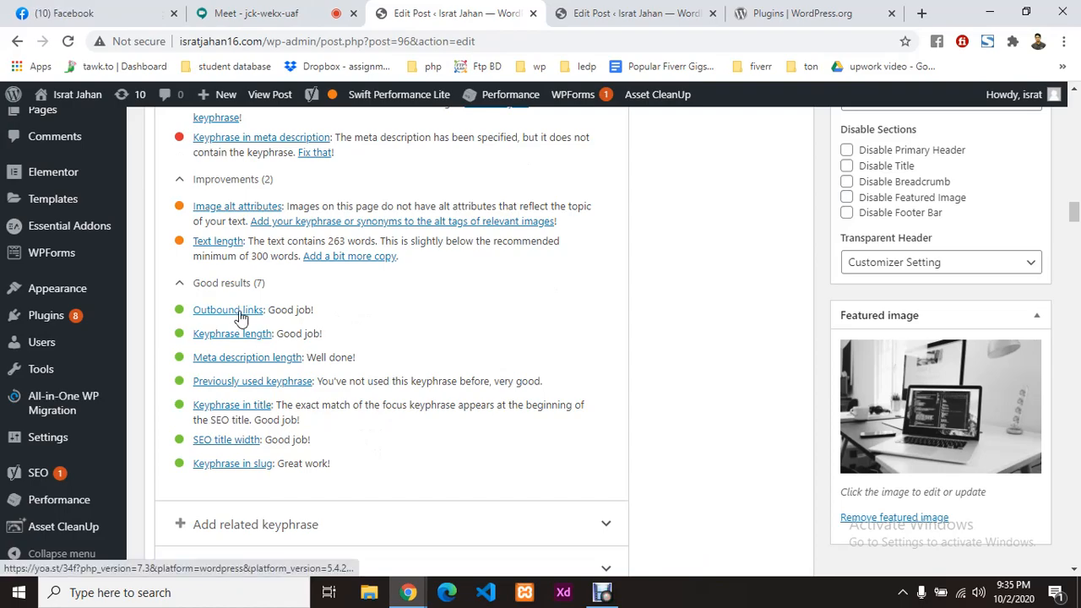
scroll(444, 357, "up", 9)
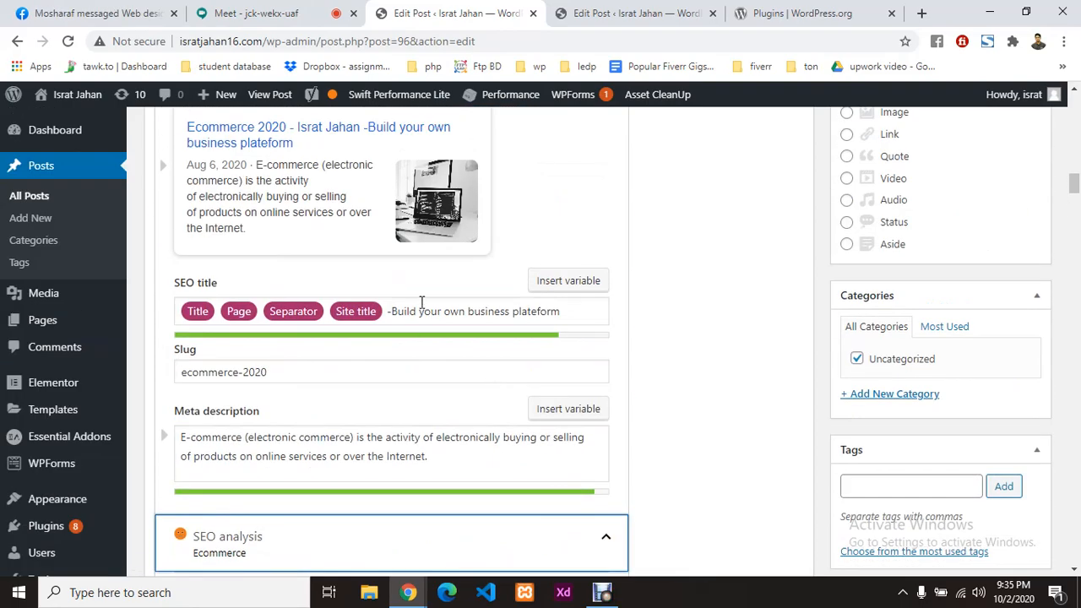
scroll(421, 303, "up", 10)
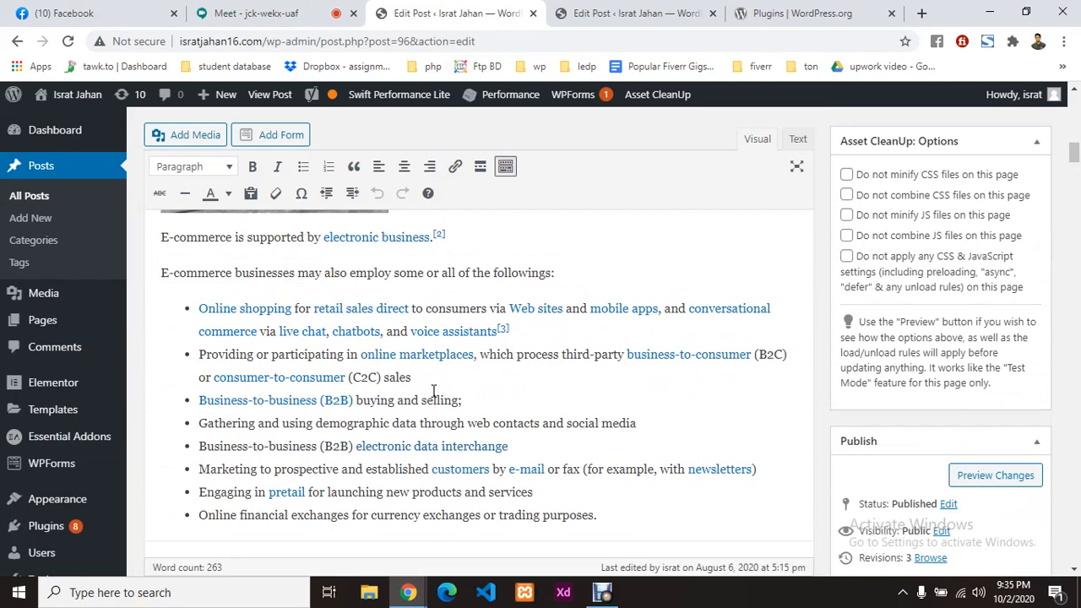
scroll(427, 394, "up", 7)
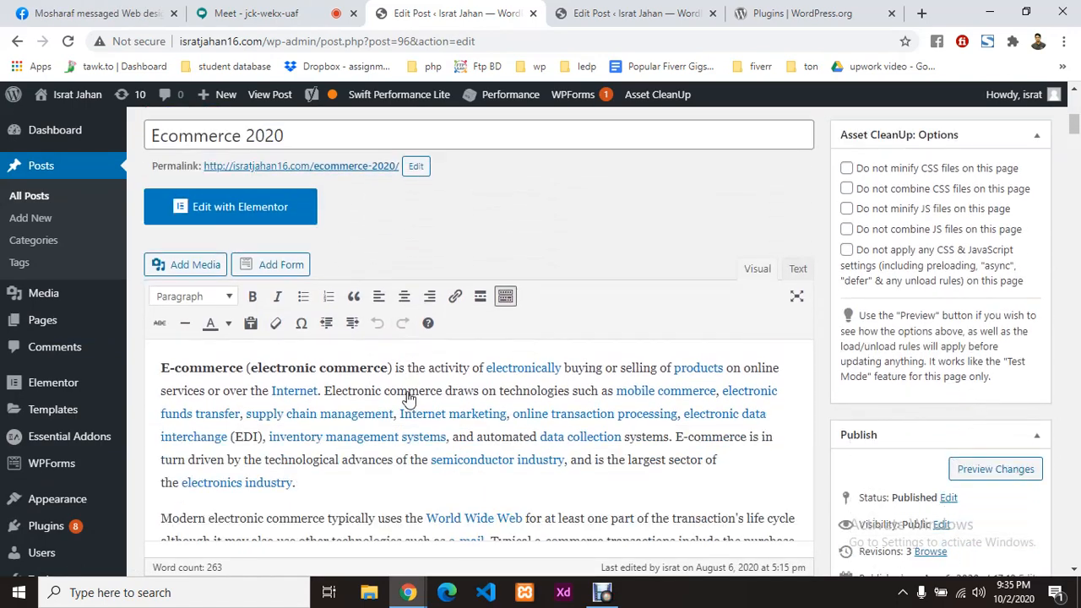
left_click(291, 390)
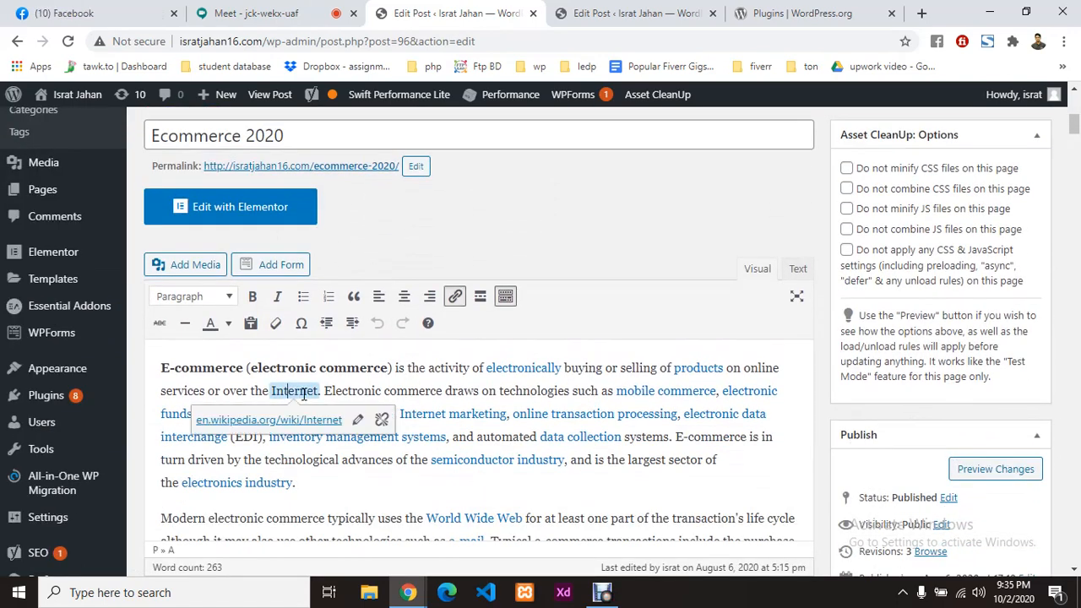
left_click(438, 377)
scroll(409, 390, "down", 10)
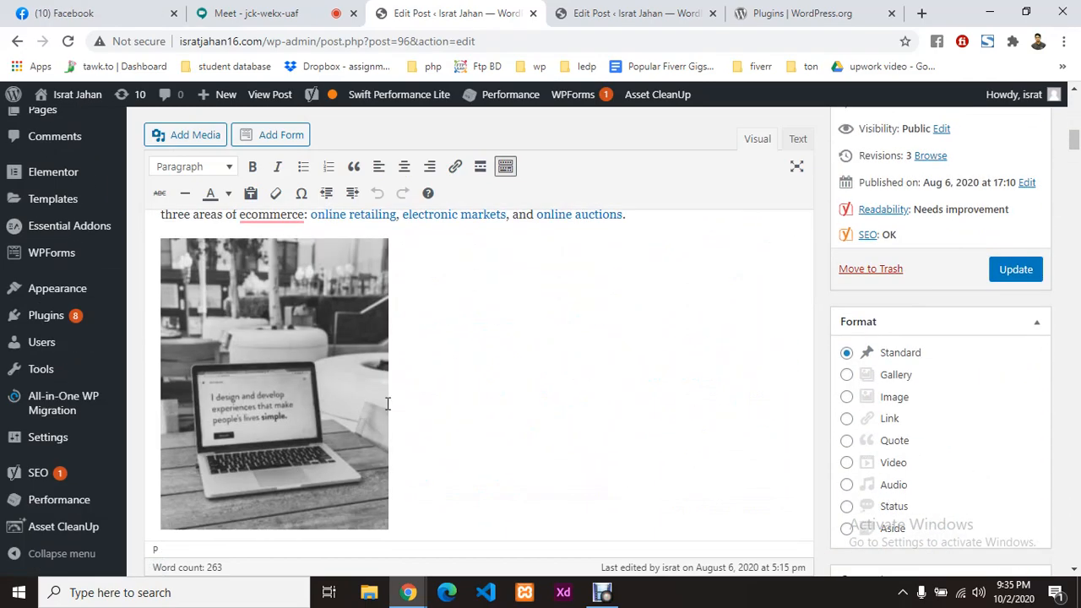
scroll(418, 388, "down", 15)
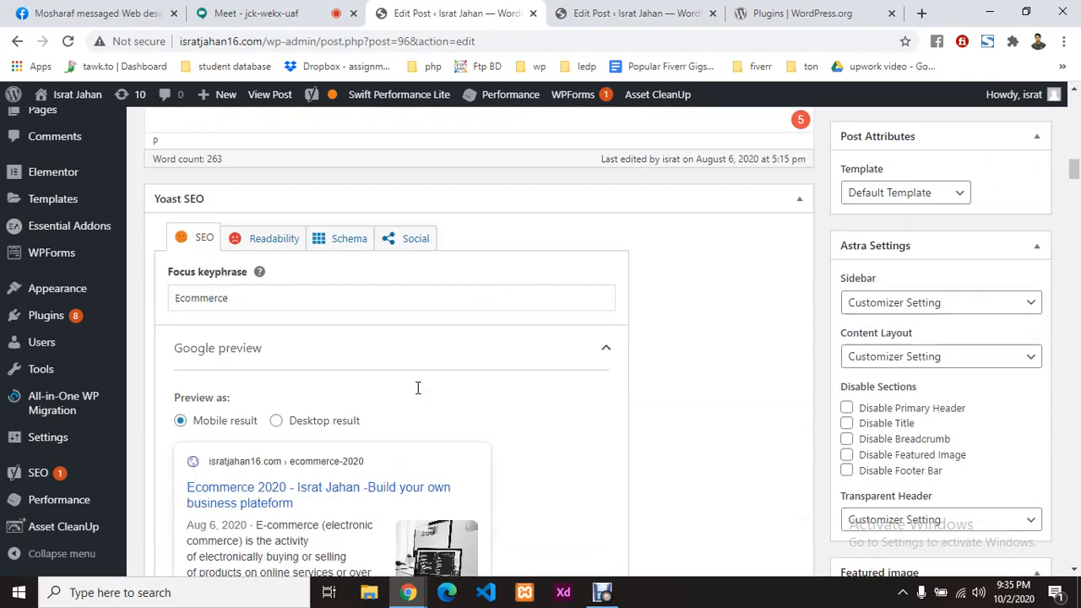
scroll(311, 444, "down", 6)
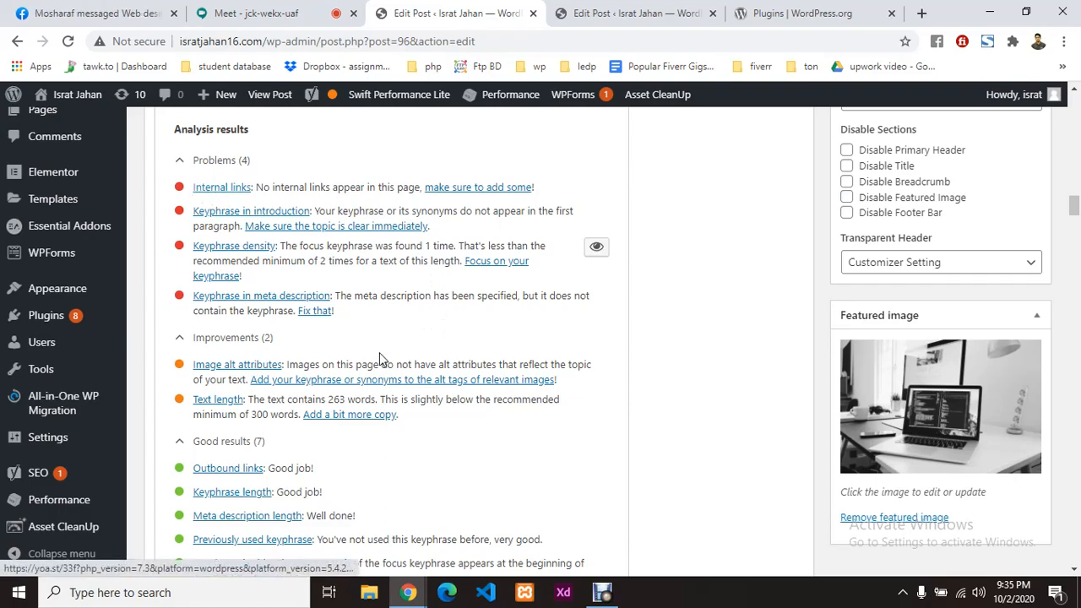
scroll(380, 359, "up", 6)
scroll(383, 353, "up", 5)
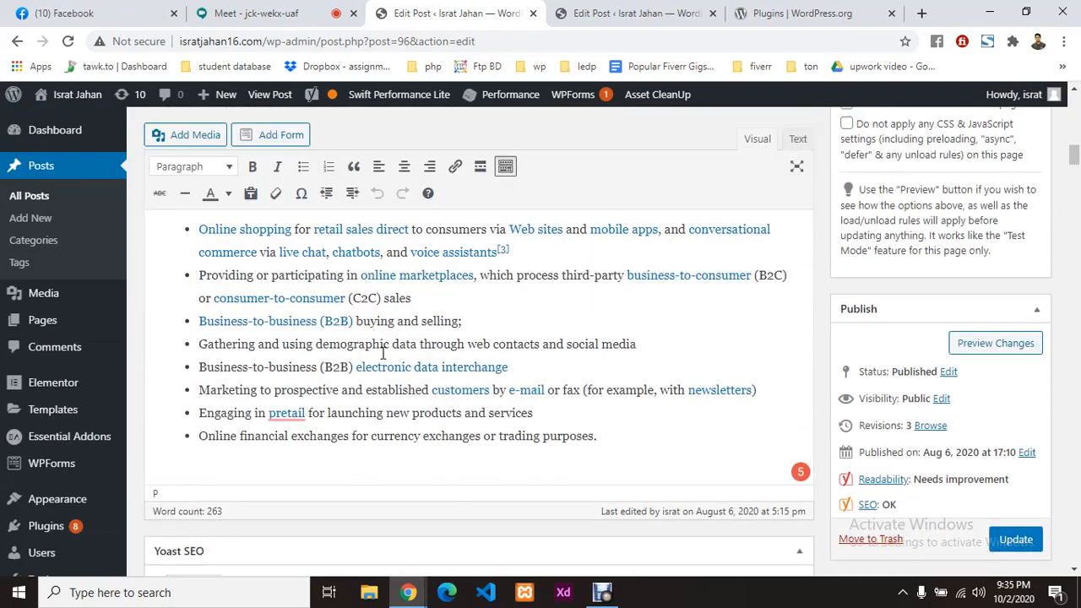
scroll(428, 341, "up", 7)
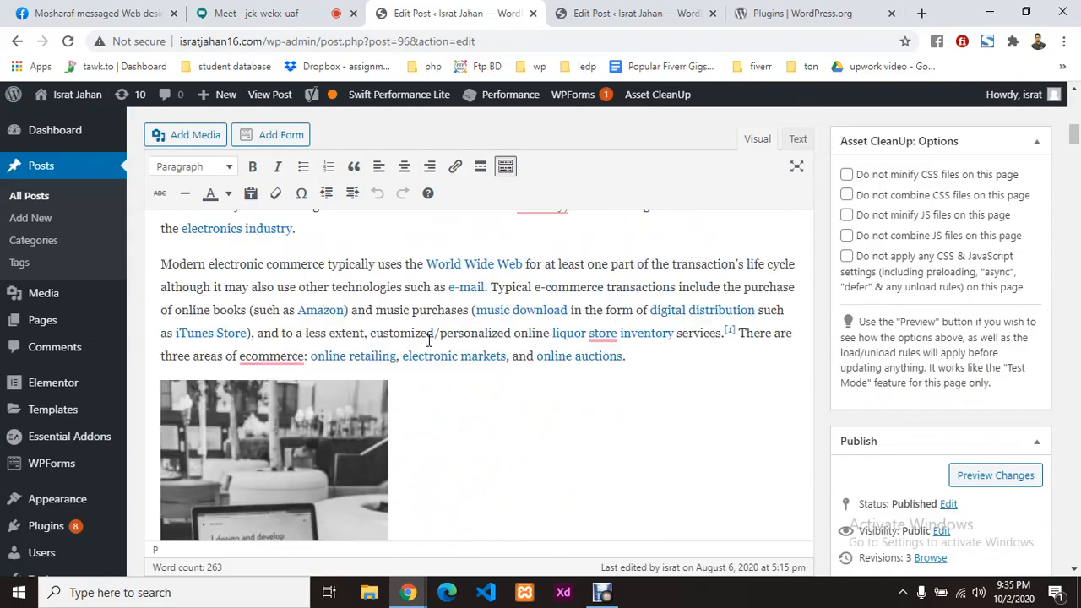
double_click(300, 281)
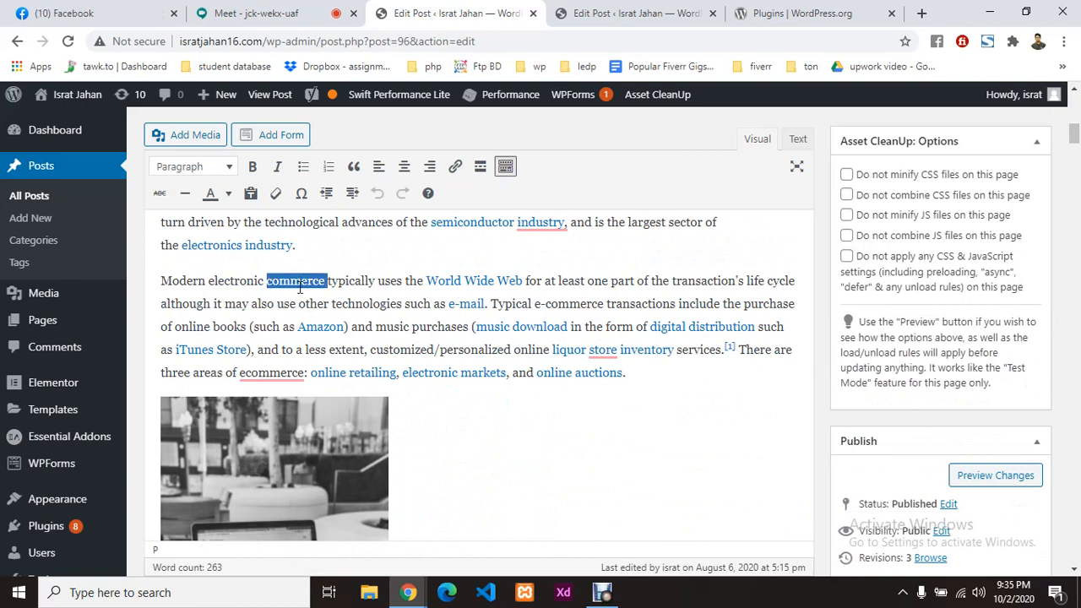
left_click(454, 166)
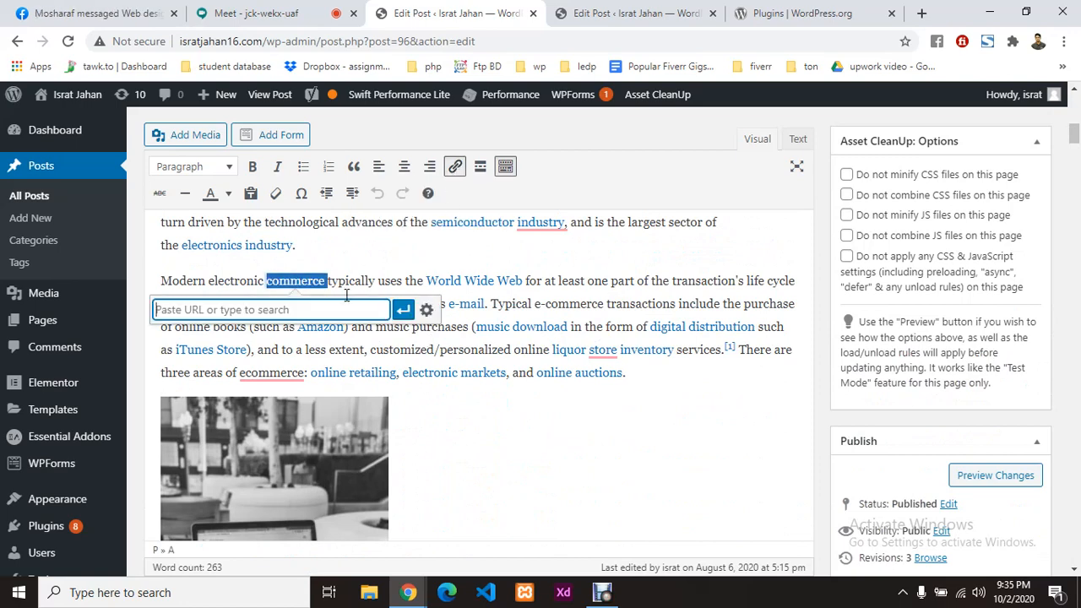
left_click(608, 14)
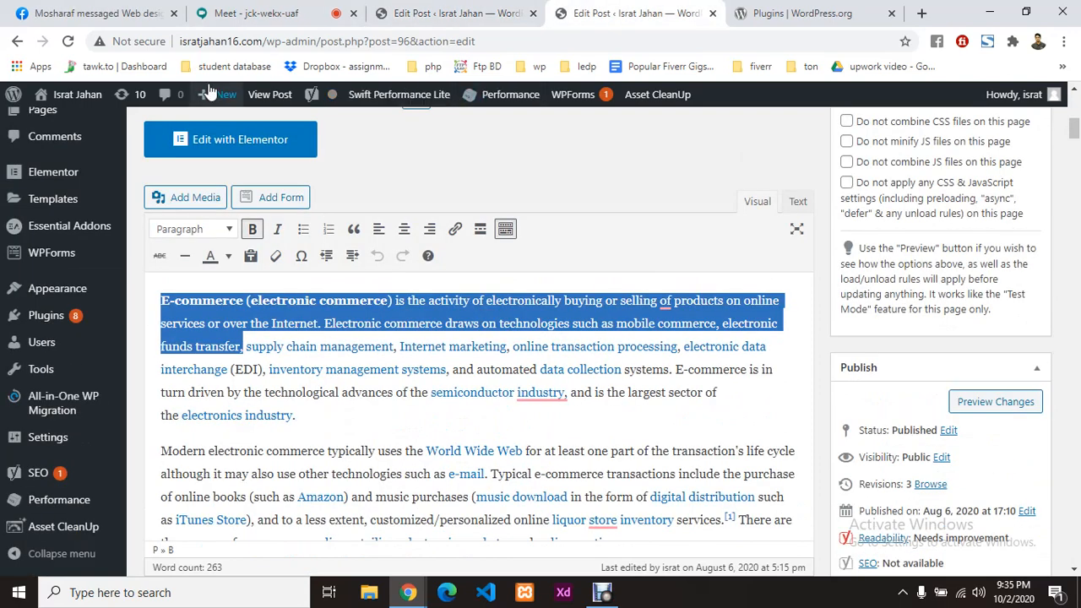
double_click(263, 39)
key("ctrl+c")
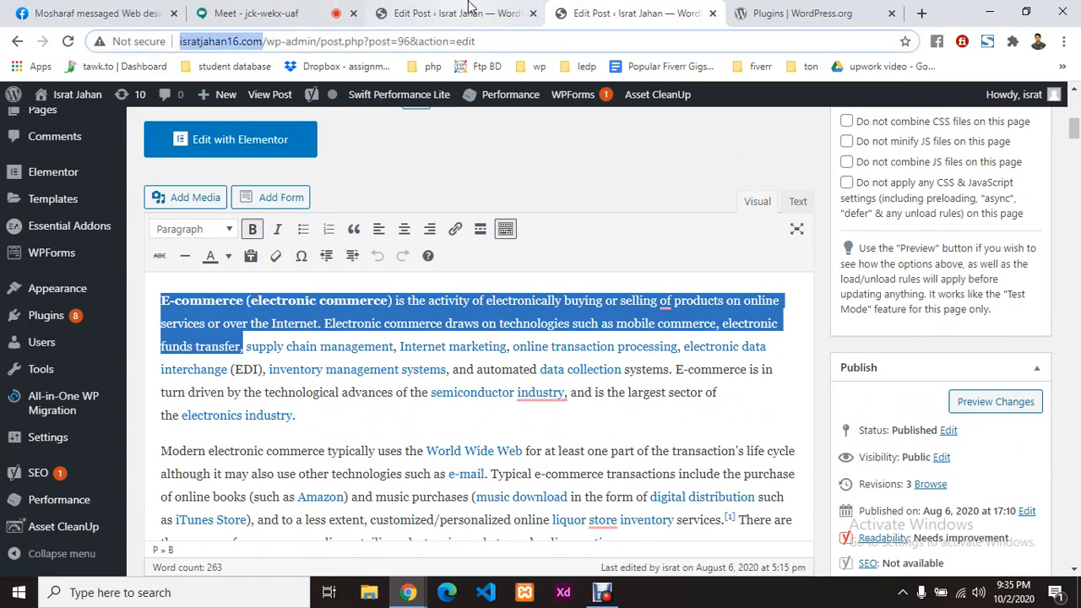
left_click(470, 10)
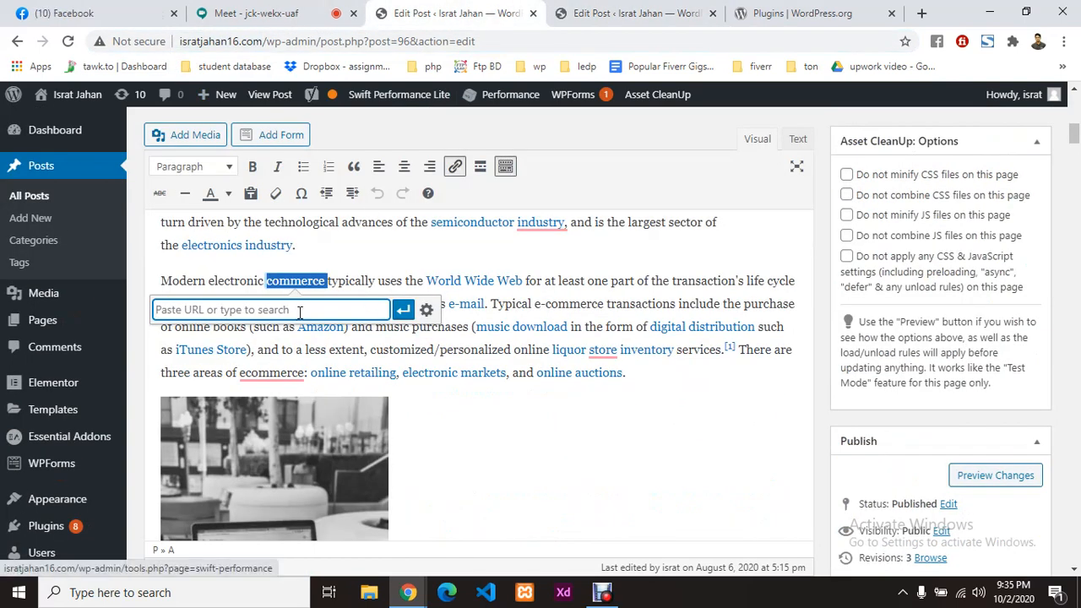
key("ctrl+v")
left_click(403, 310)
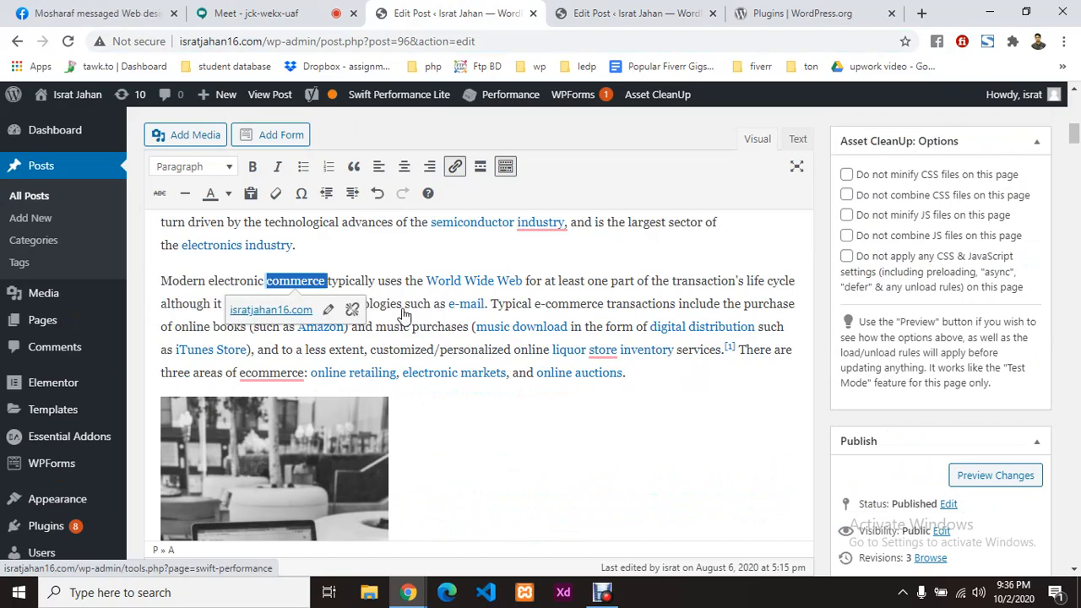
scroll(454, 447, "down", 15)
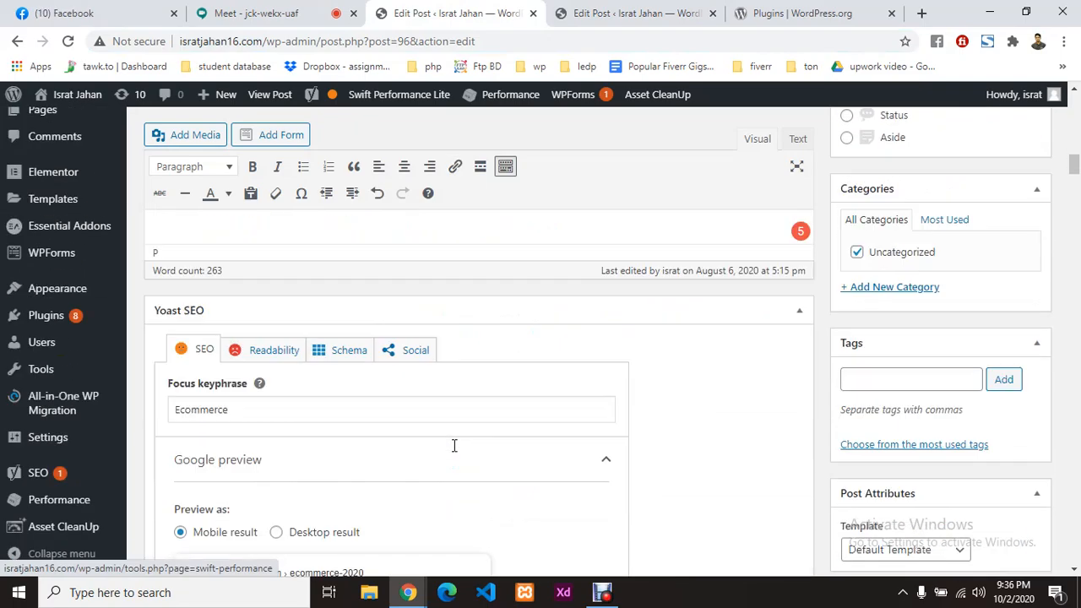
scroll(454, 447, "up", 1)
scroll(381, 430, "down", 3)
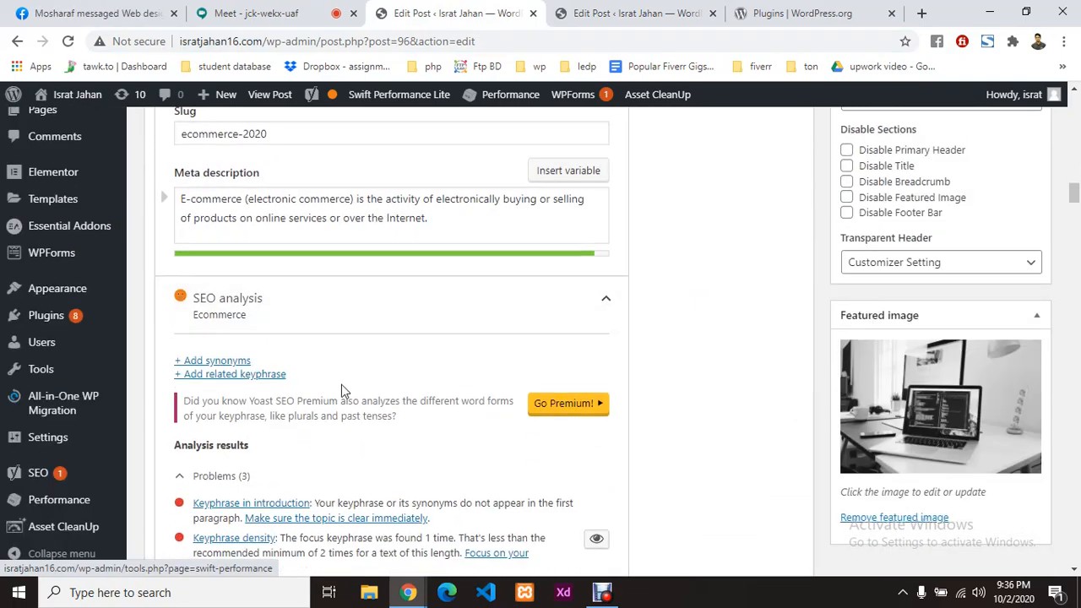
scroll(279, 387, "down", 2)
scroll(215, 378, "down", 2)
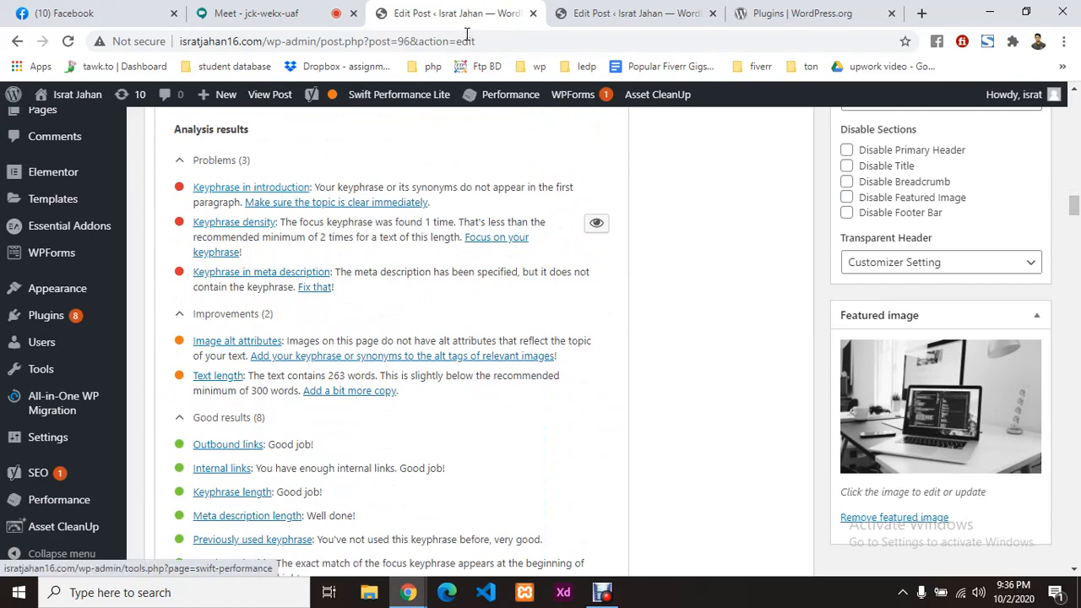
scroll(525, 182, "up", 2)
scroll(394, 290, "up", 10)
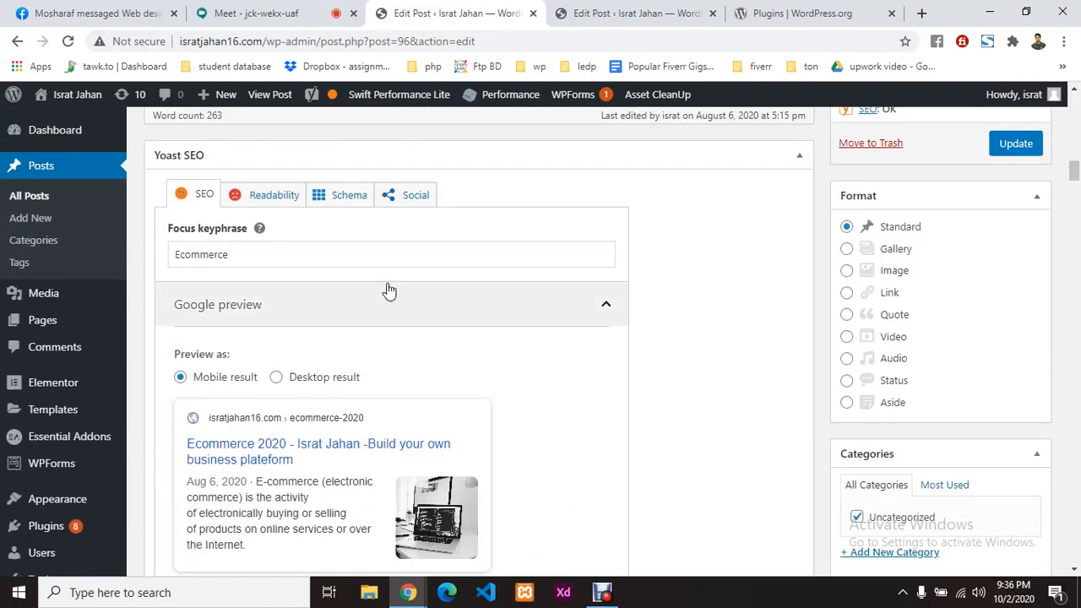
scroll(389, 289, "up", 15)
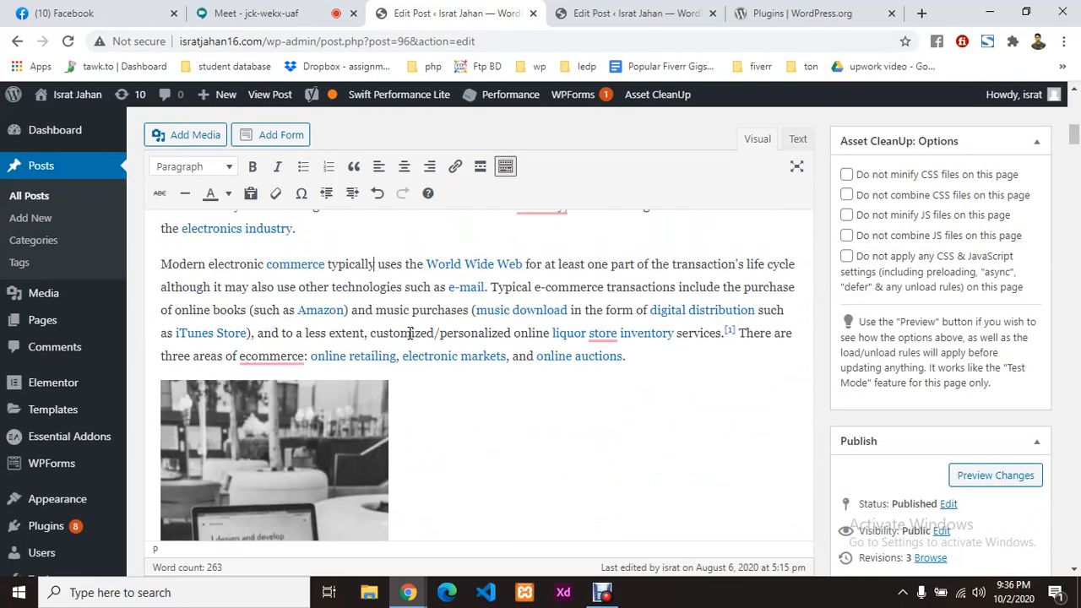
scroll(410, 333, "up", 7)
scroll(500, 265, "down", 4)
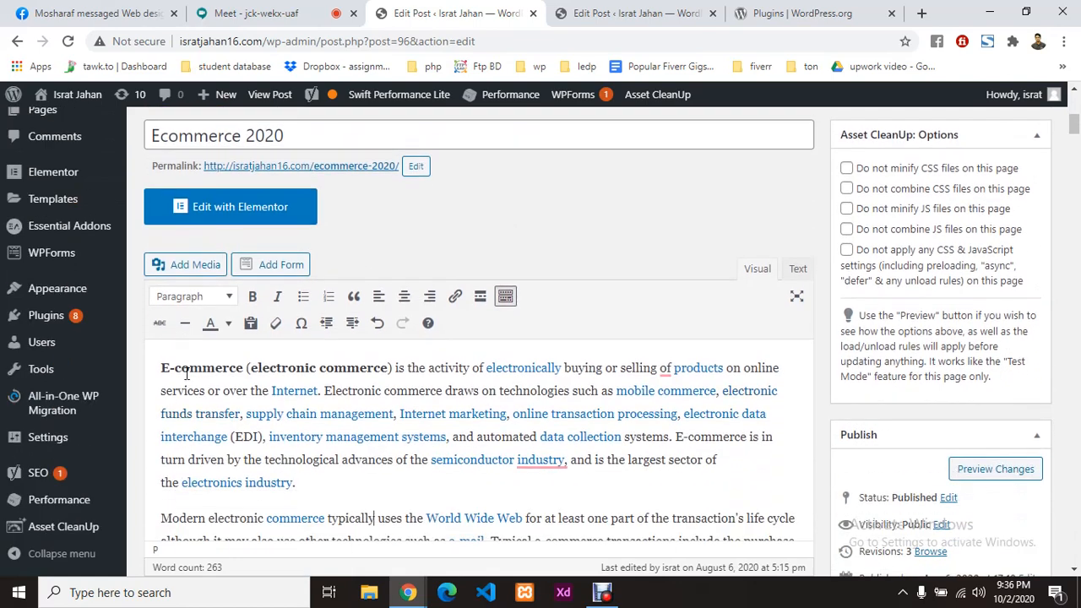
Step: Make the post's opening word read 'Ecommerce', matching the title's spelling
left_click(166, 369)
type("-")
left_click_drag(312, 483, 136, 365)
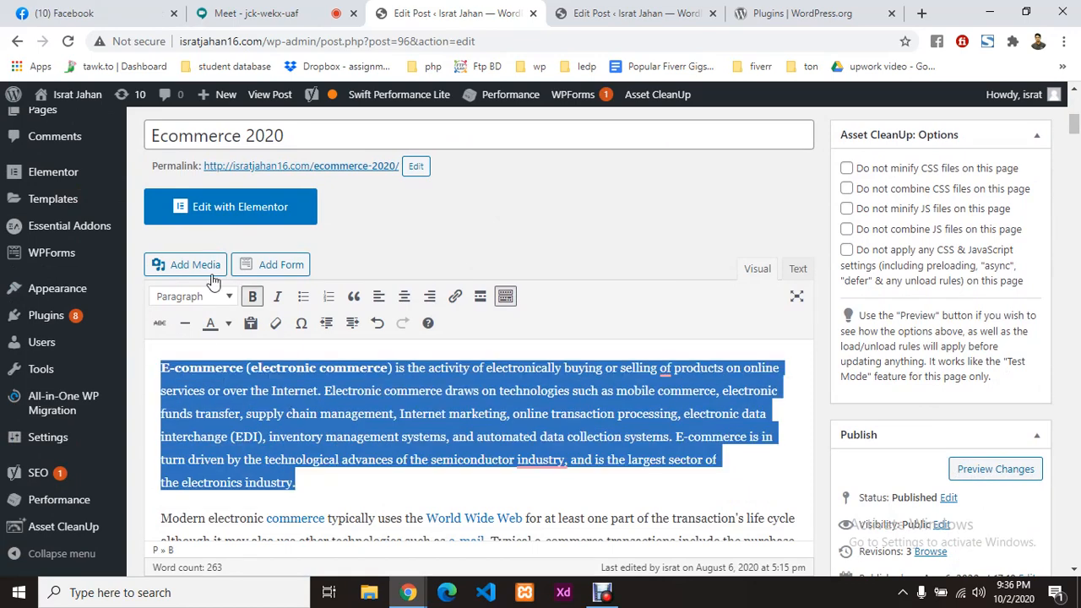
left_click(179, 369)
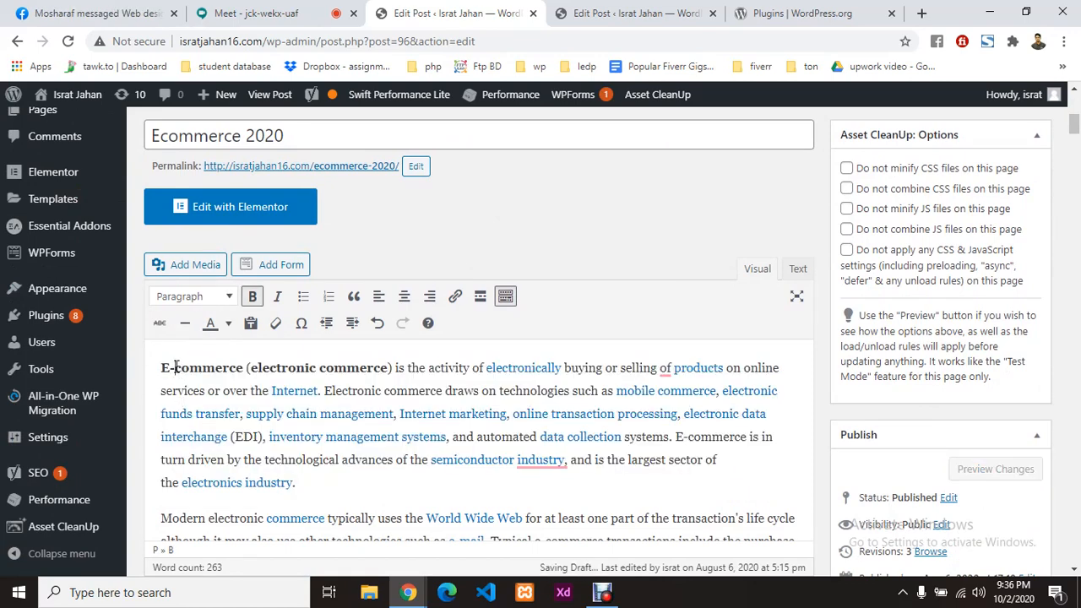
left_click(156, 135)
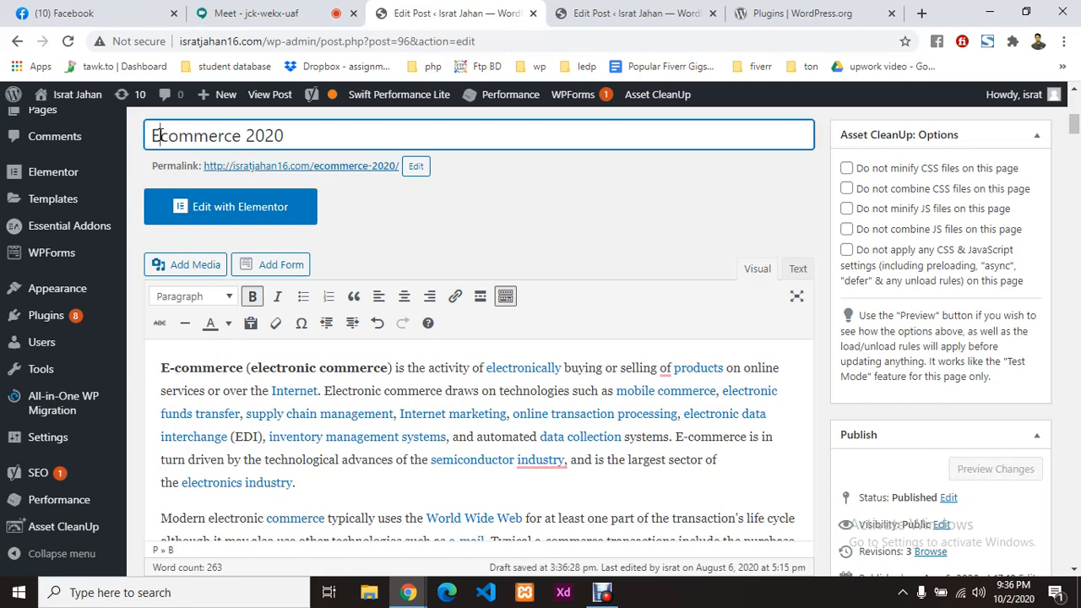
left_click(181, 366)
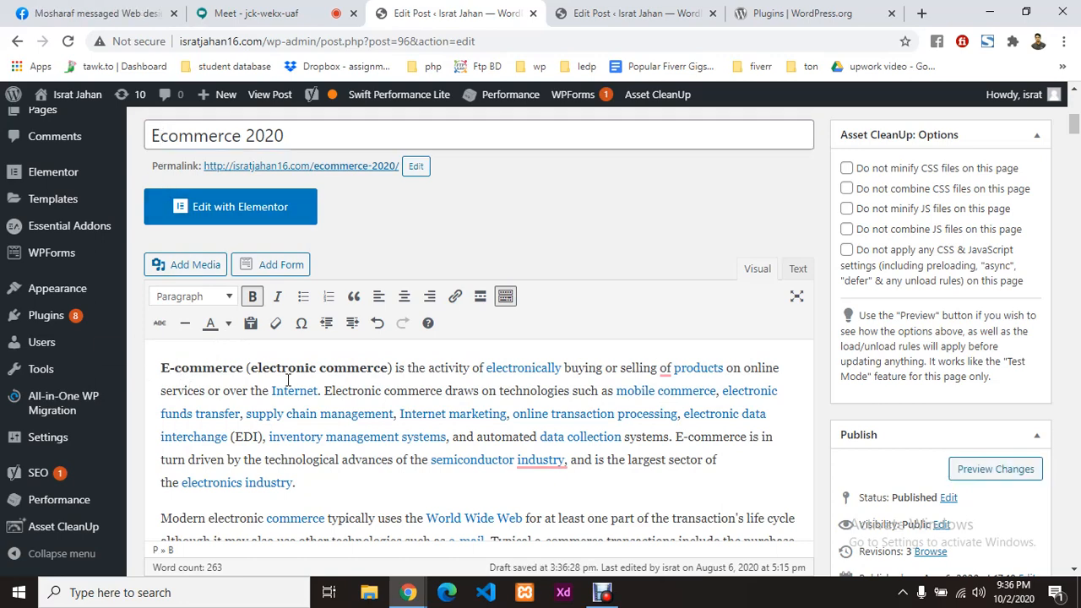
key("BackSpace")
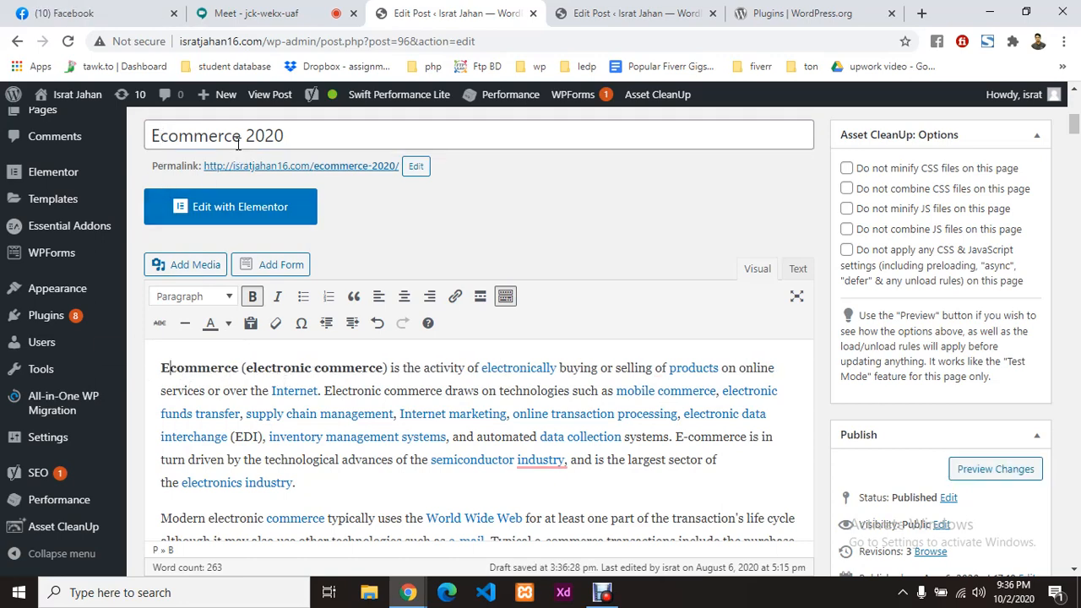
Step: Remove the bold from the opening 'Ecommerce' and review the Yoast results
left_click_drag(240, 137, 80, 135)
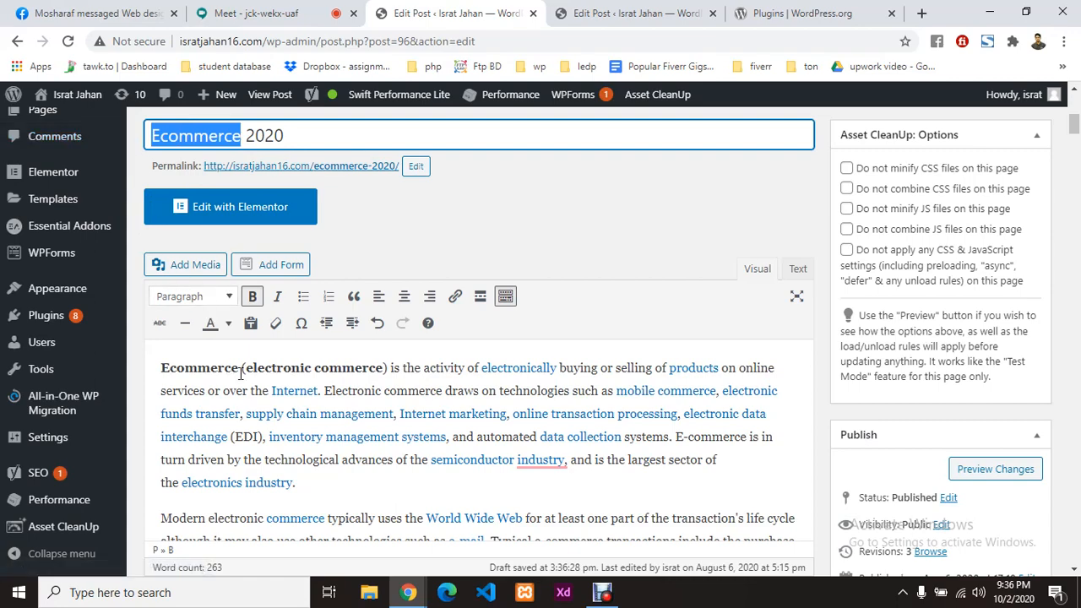
left_click_drag(240, 373, 149, 366)
key("ctrl+b")
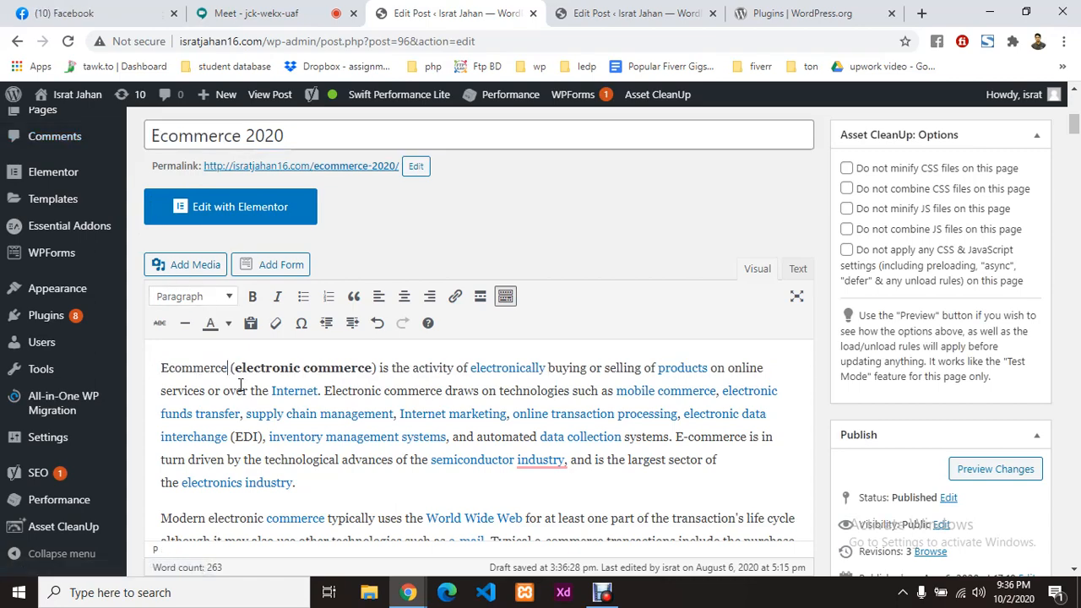
scroll(487, 378, "down", 20)
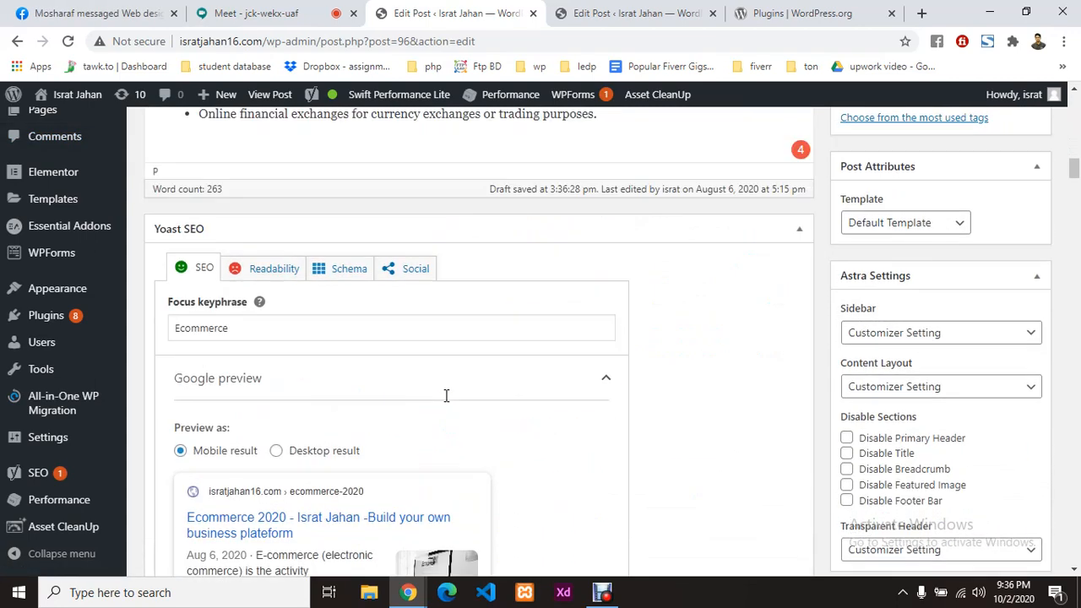
scroll(446, 396, "down", 4)
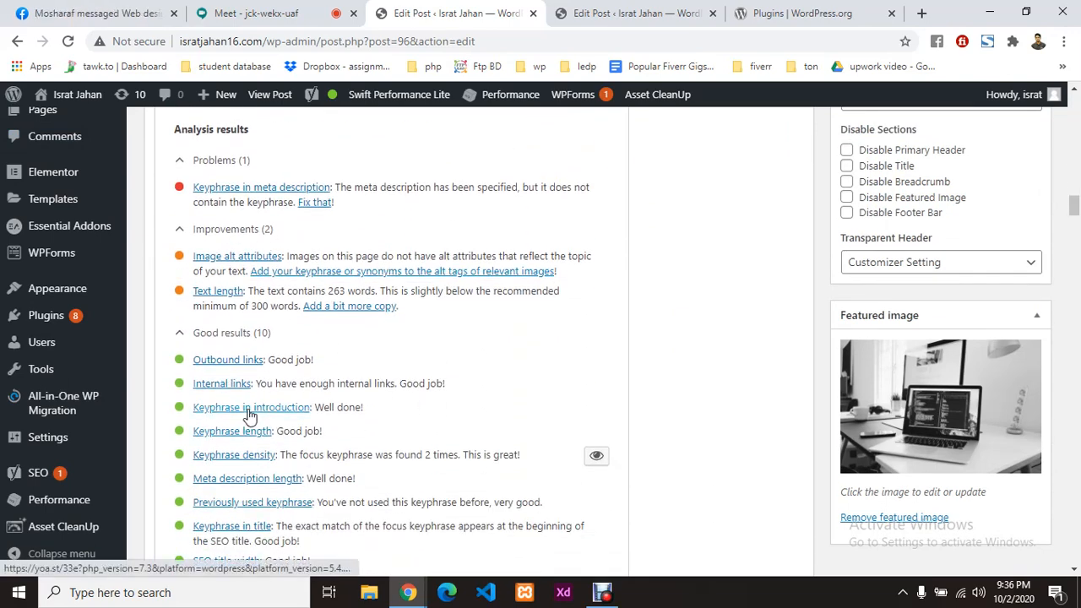
scroll(310, 404, "up", 3)
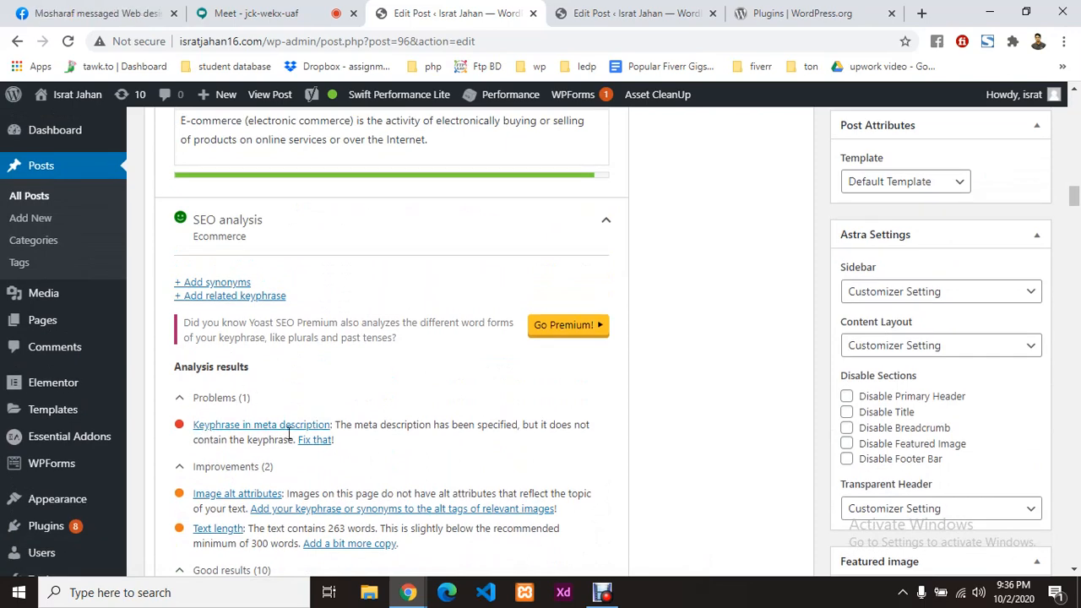
scroll(395, 419, "up", 3)
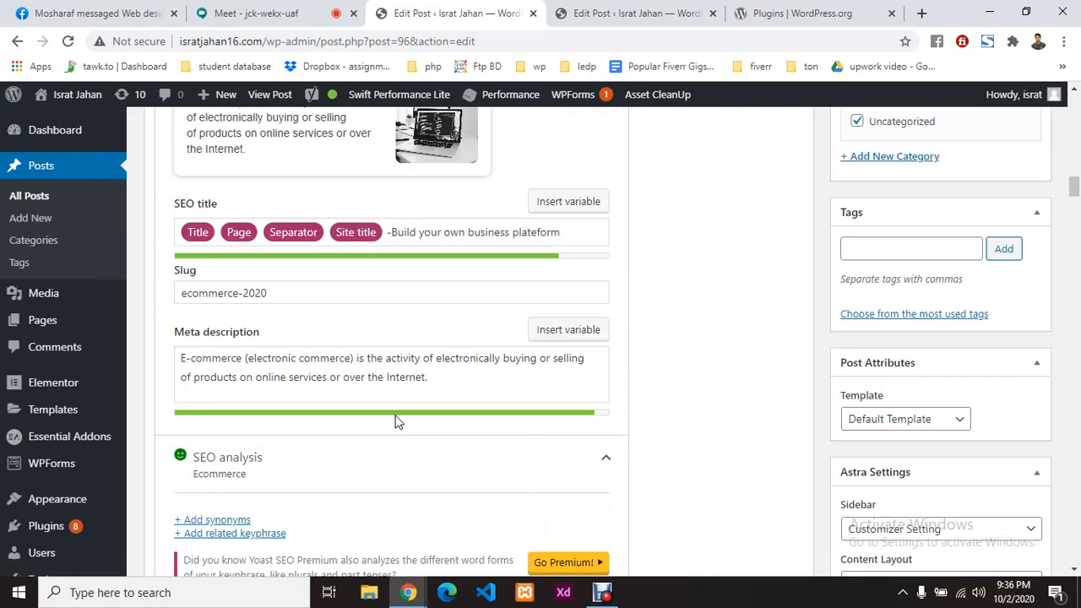
Step: Change the meta description's first word from 'E-commerce' to 'Ecommerce'
left_click(194, 359)
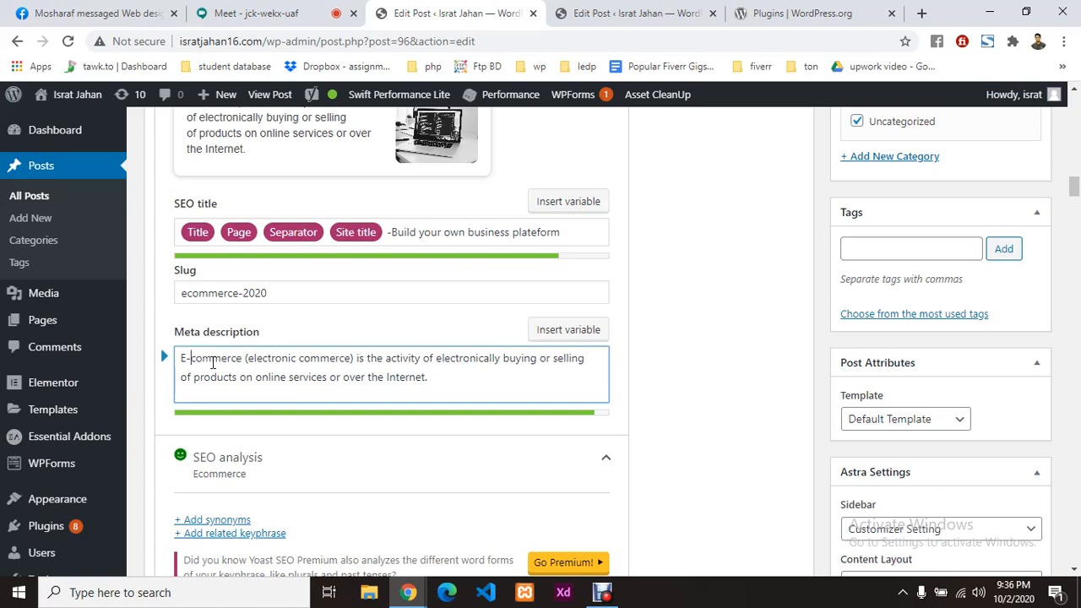
key("BackSpace")
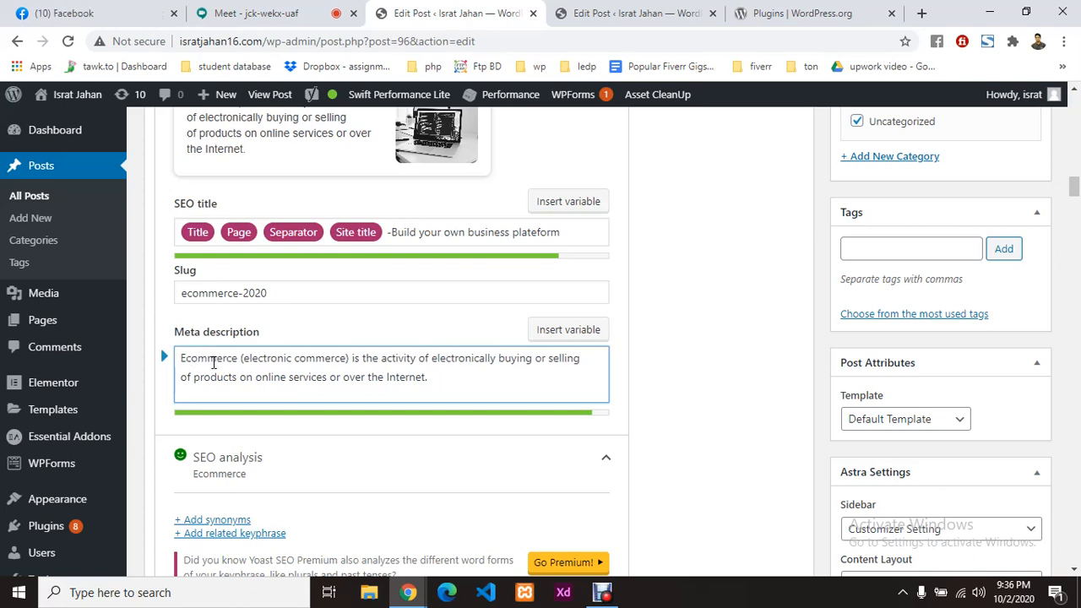
double_click(222, 356)
left_click(207, 372)
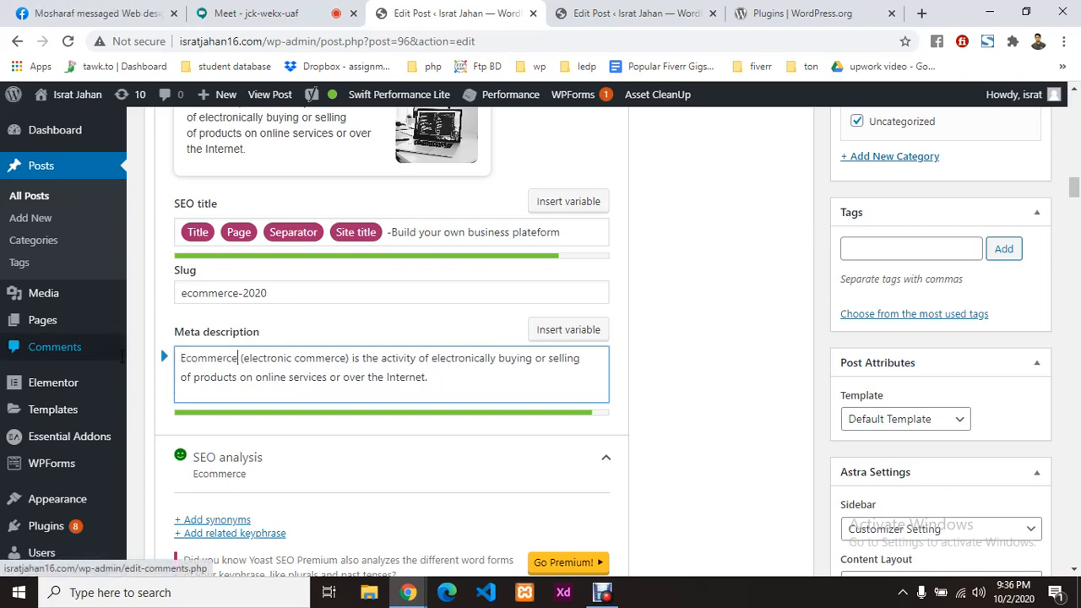
double_click(212, 355)
key("ctrl+c")
left_click_drag(431, 378, 150, 352)
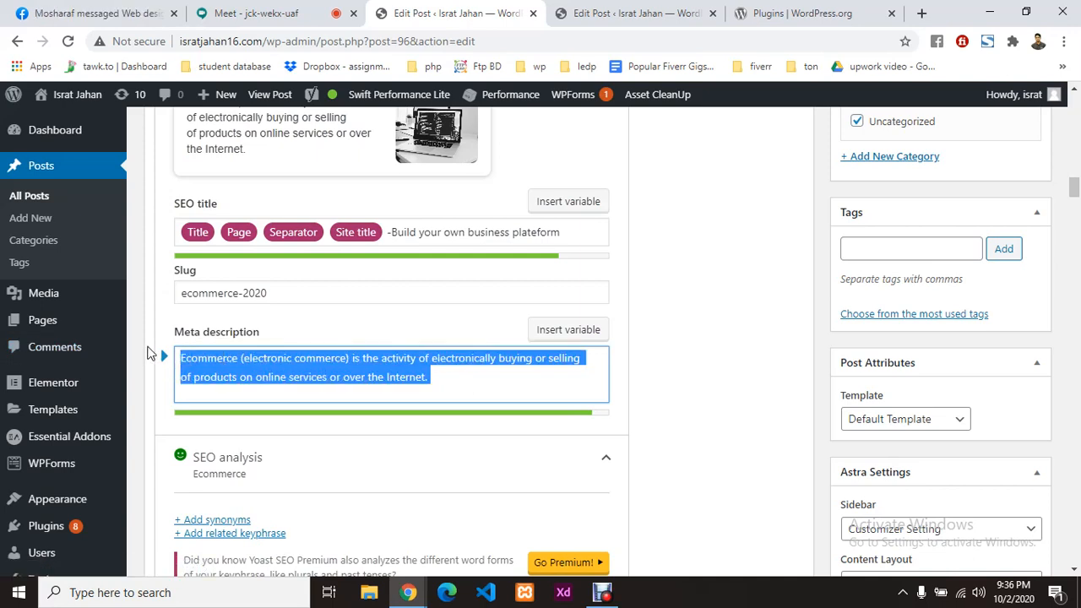
left_click(357, 432)
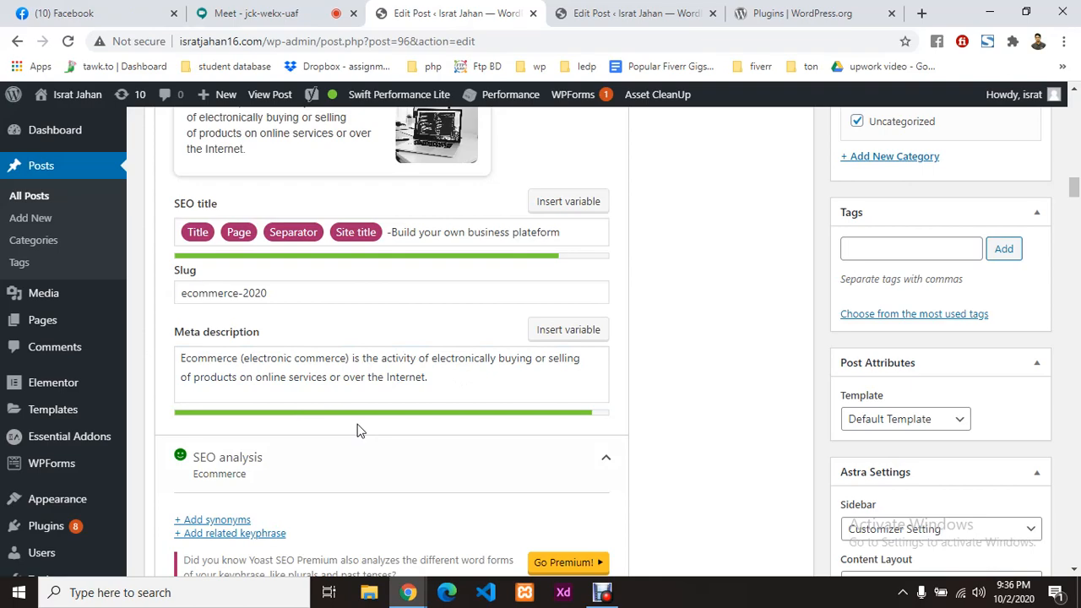
scroll(356, 432, "down", 5)
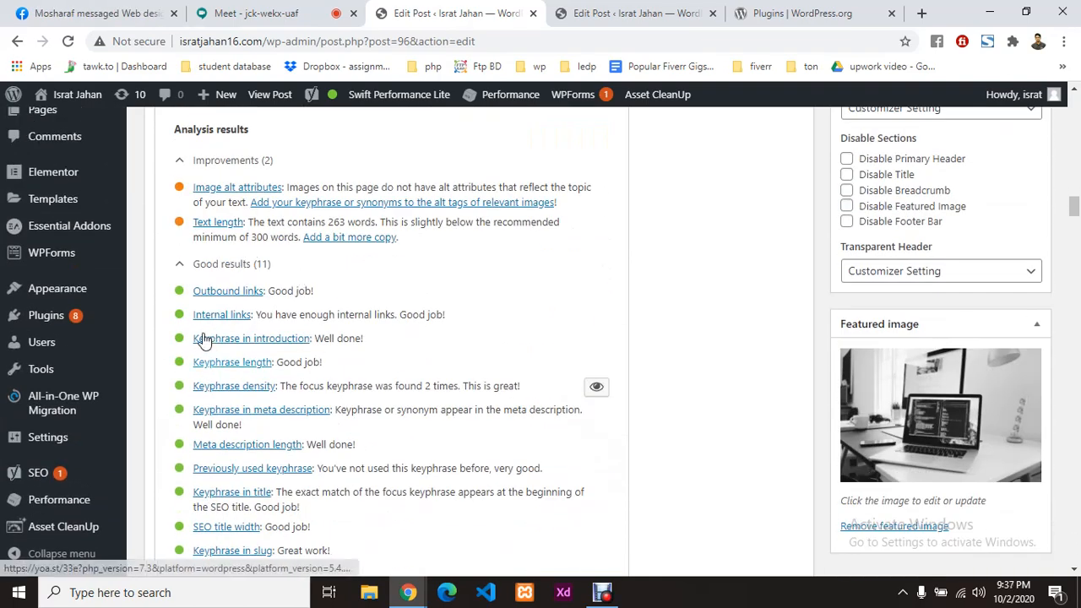
scroll(234, 342, "up", 1)
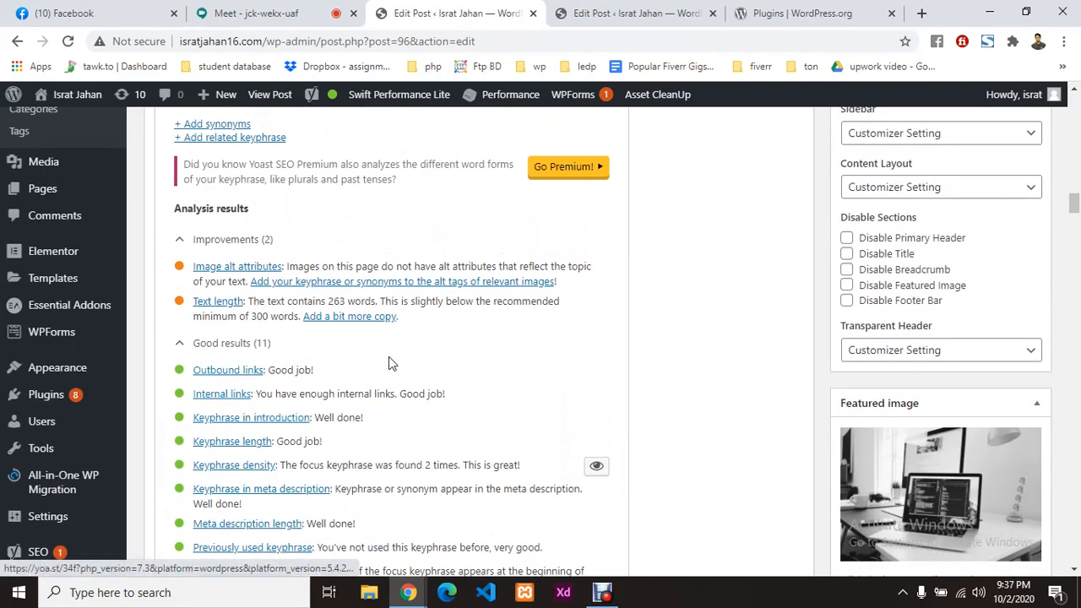
scroll(363, 361, "up", 3)
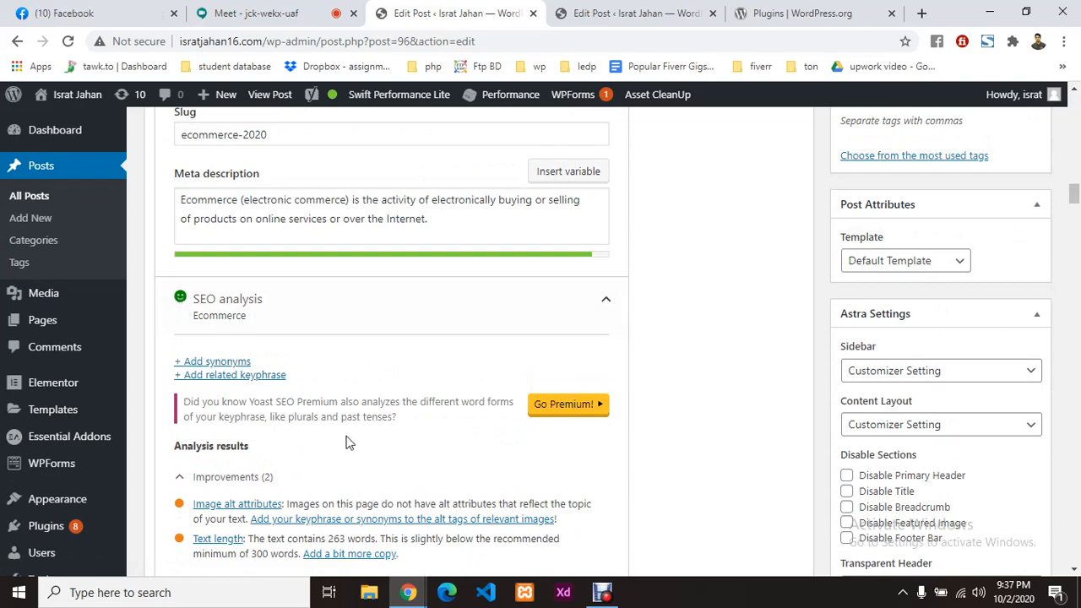
scroll(346, 443, "down", 3)
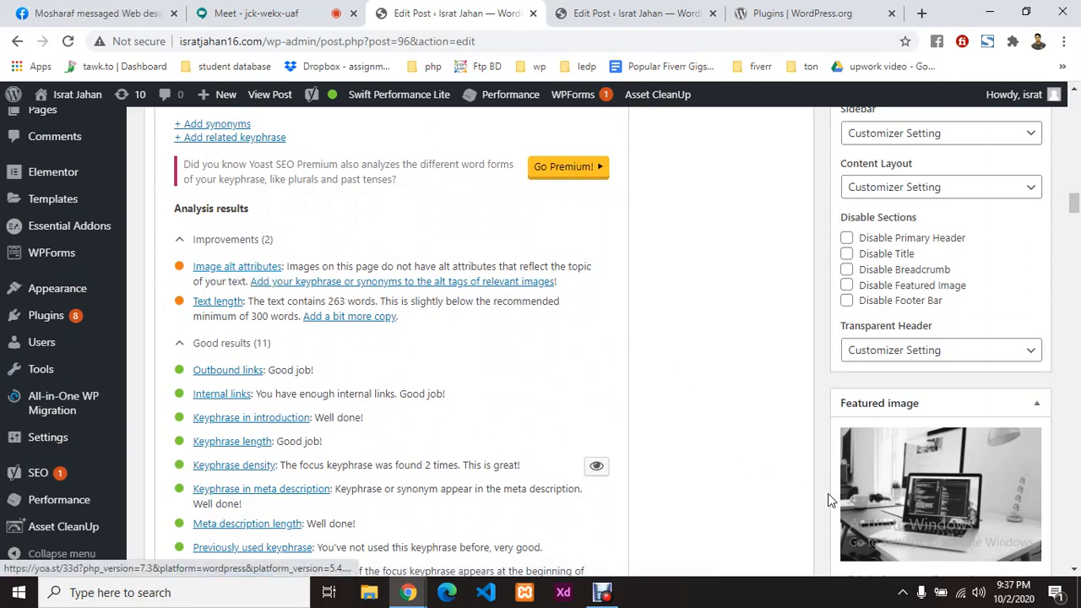
scroll(921, 439, "down", 2)
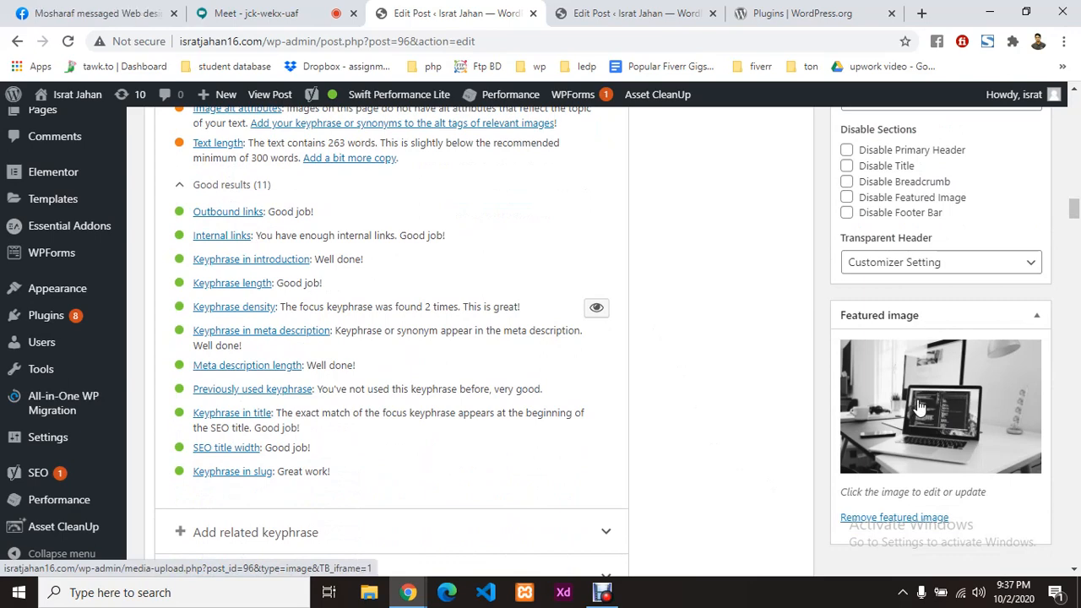
Step: Give portfolio-2.jpg alt text, caption and description 'Ecommerce' and set it as featured image
left_click(919, 404)
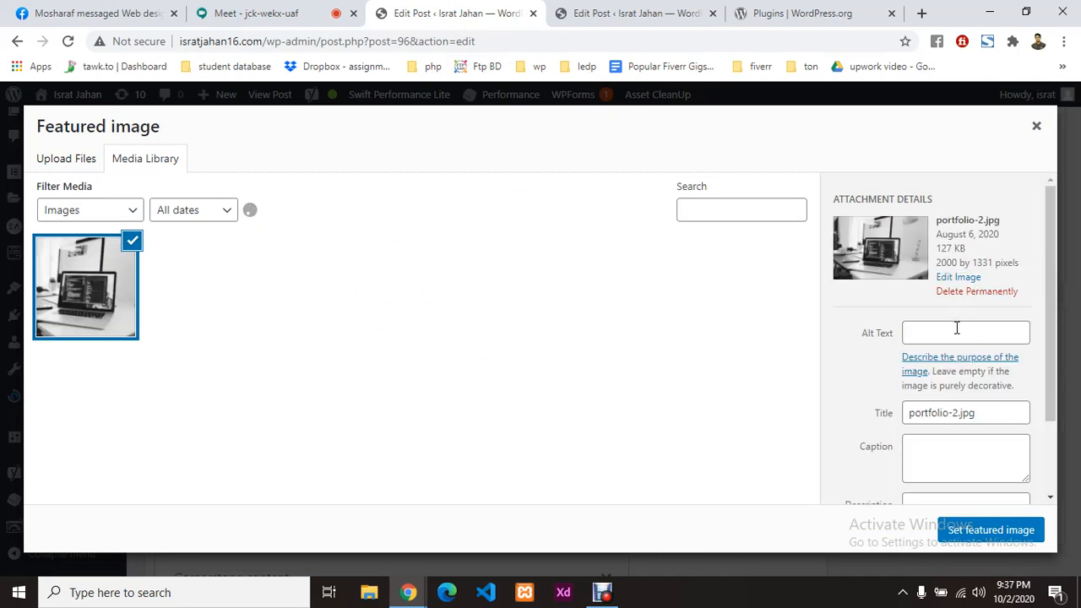
left_click(952, 334)
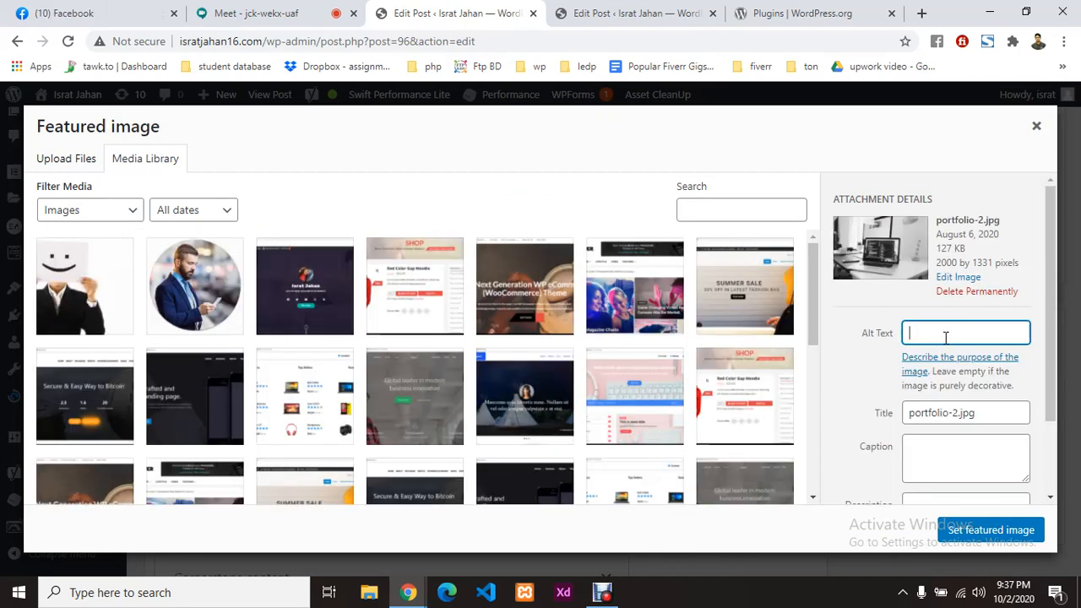
key("ctrl+v")
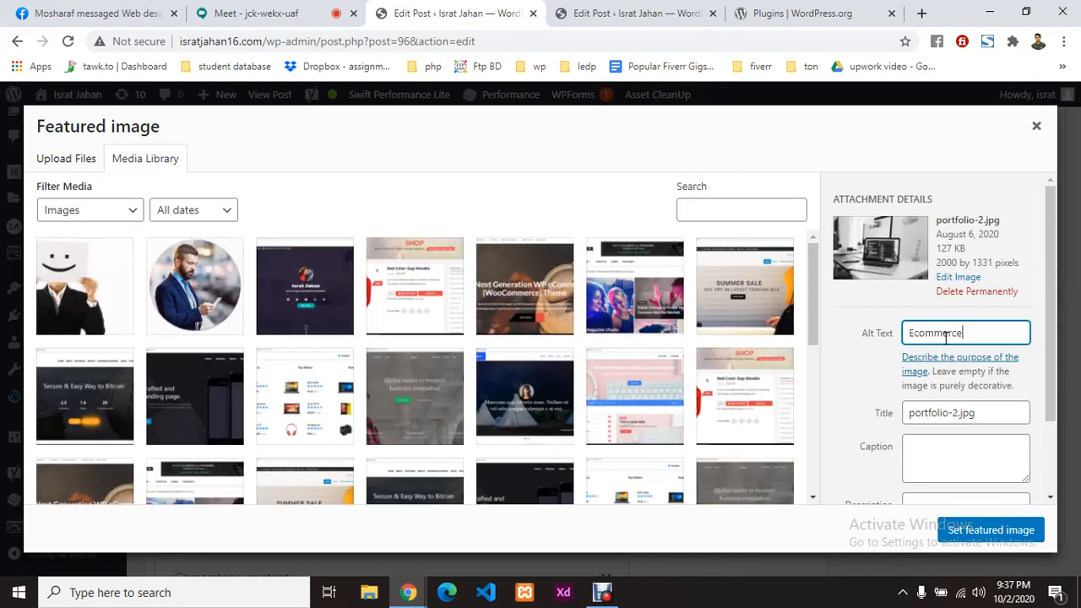
left_click(952, 457)
key("ctrl+v")
scroll(952, 457, "down", 2)
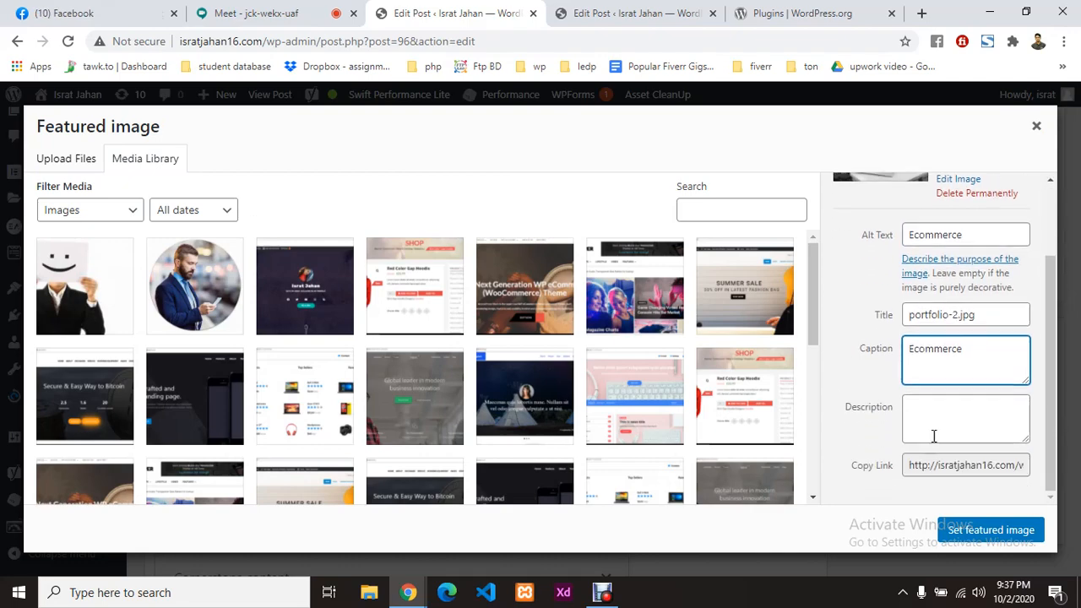
left_click(942, 414)
key("ctrl+v")
left_click(980, 534)
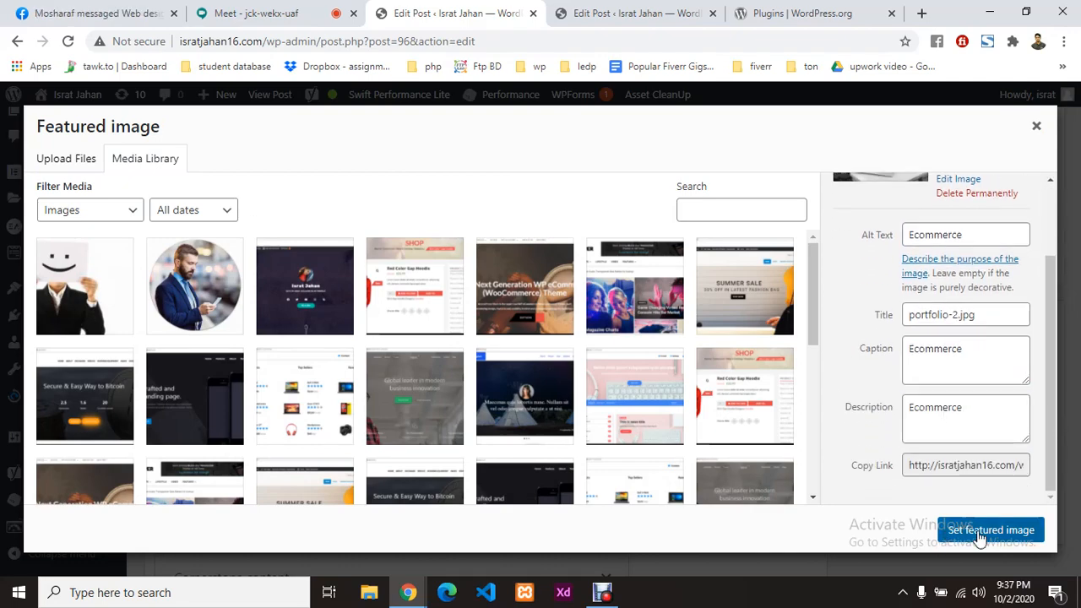
scroll(202, 357, "up", 2)
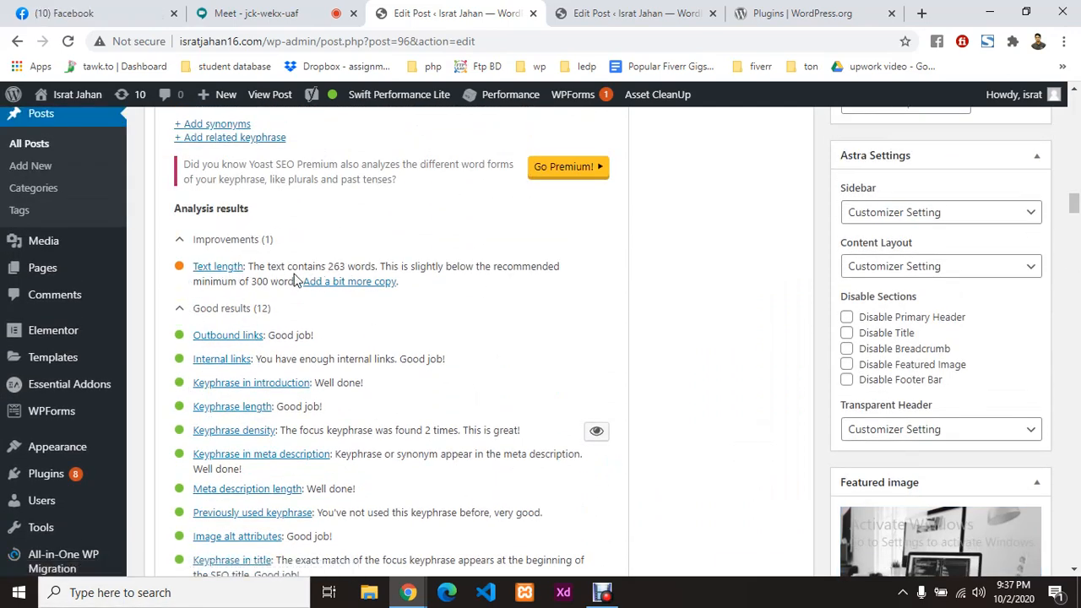
Step: Paste a second copy of the last six bullets after the final one, passing 300 words
left_click_drag(329, 266, 342, 267)
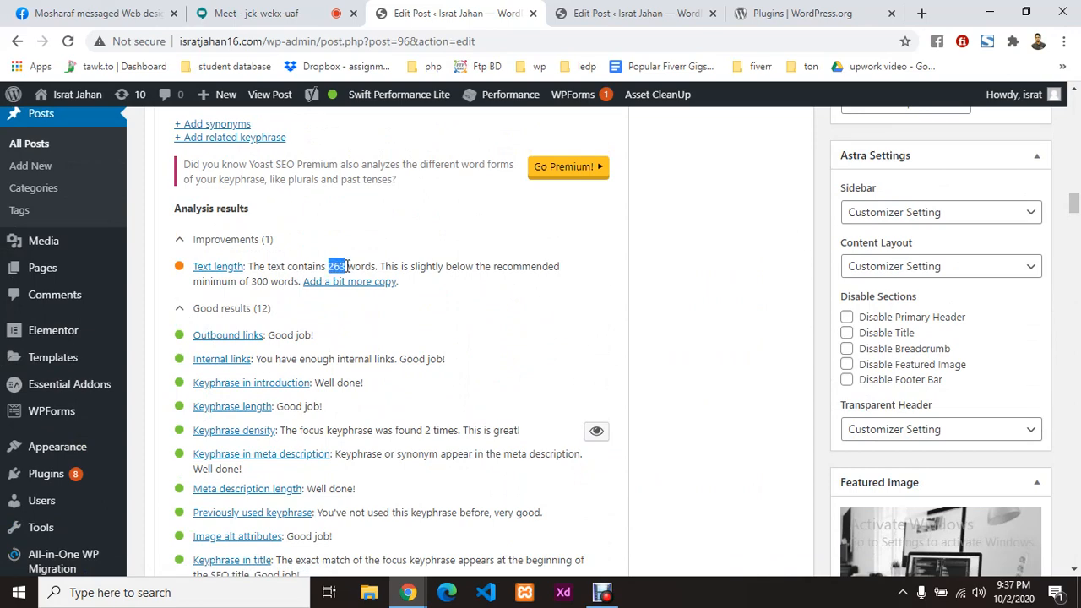
left_click_drag(251, 281, 267, 279)
scroll(502, 369, "up", 15)
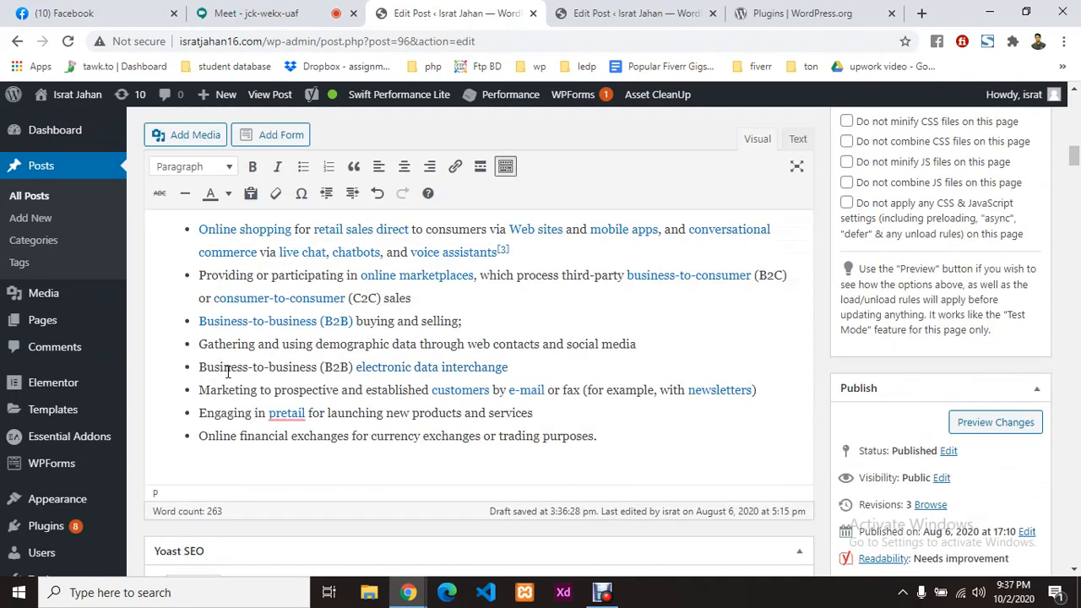
left_click_drag(185, 316, 628, 437)
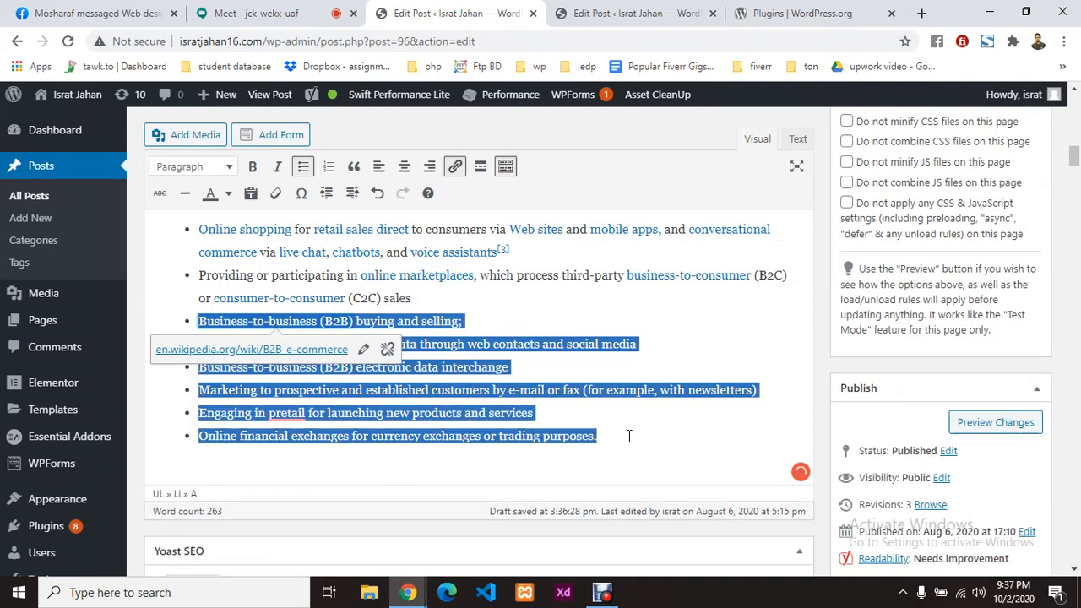
type("Ecommerce")
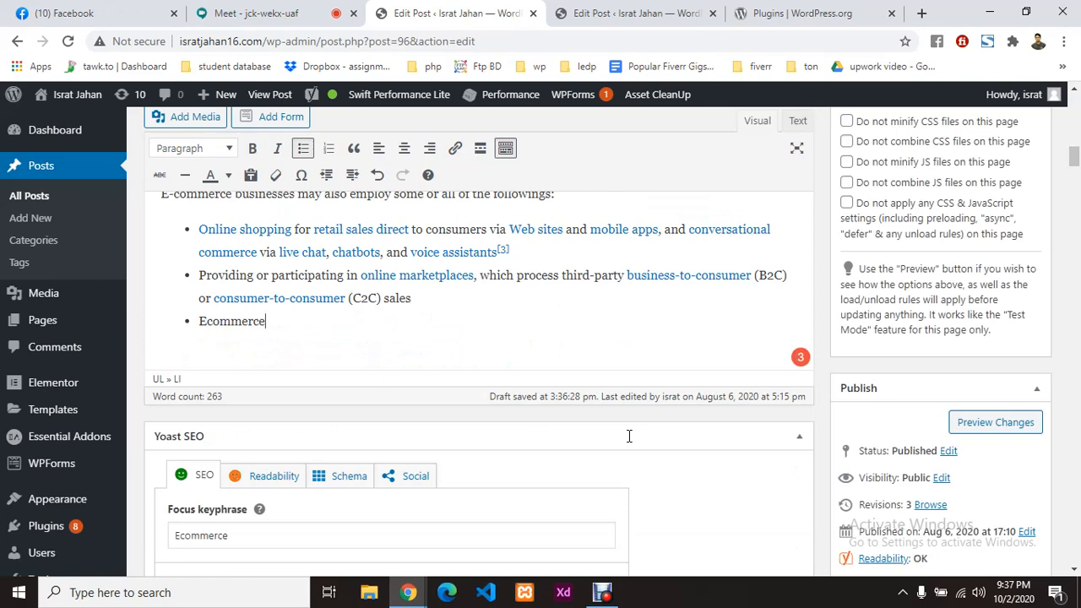
key("ctrl+z")
left_click(633, 434)
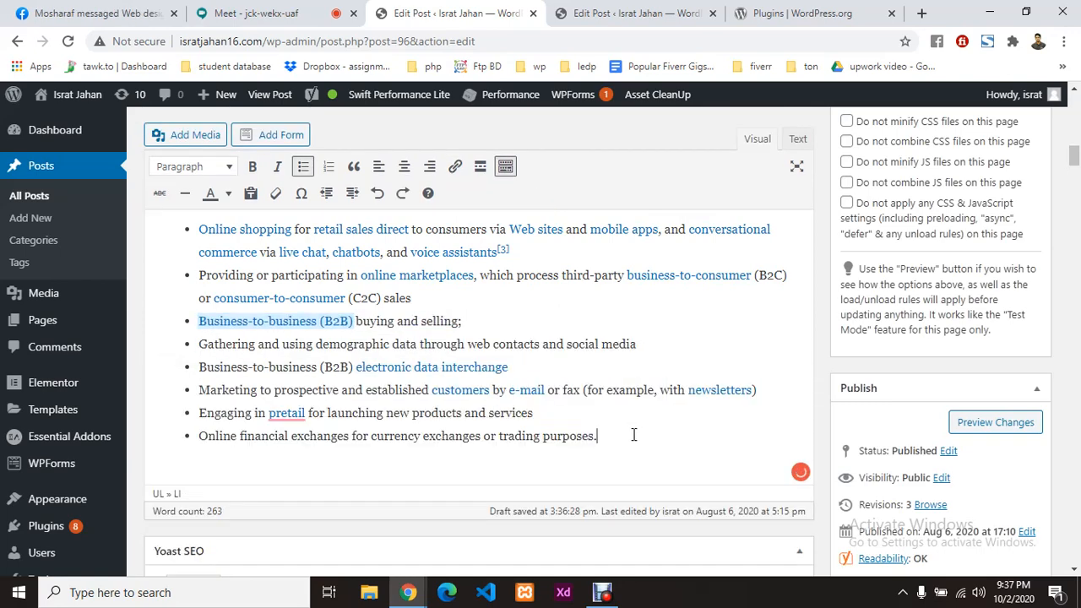
key("Return")
type("Business-to-business (B2B) buying and selling; Gathering and using demographic data through web contacts and social media Business-to-business (B2B) electronic data interchange Marketing to prospective and established customers by e-mail or fax (for example, with newsletters) Engaging in pretail for launching new products and services Online financial exchanges for currency exchanges or trading purposes.")
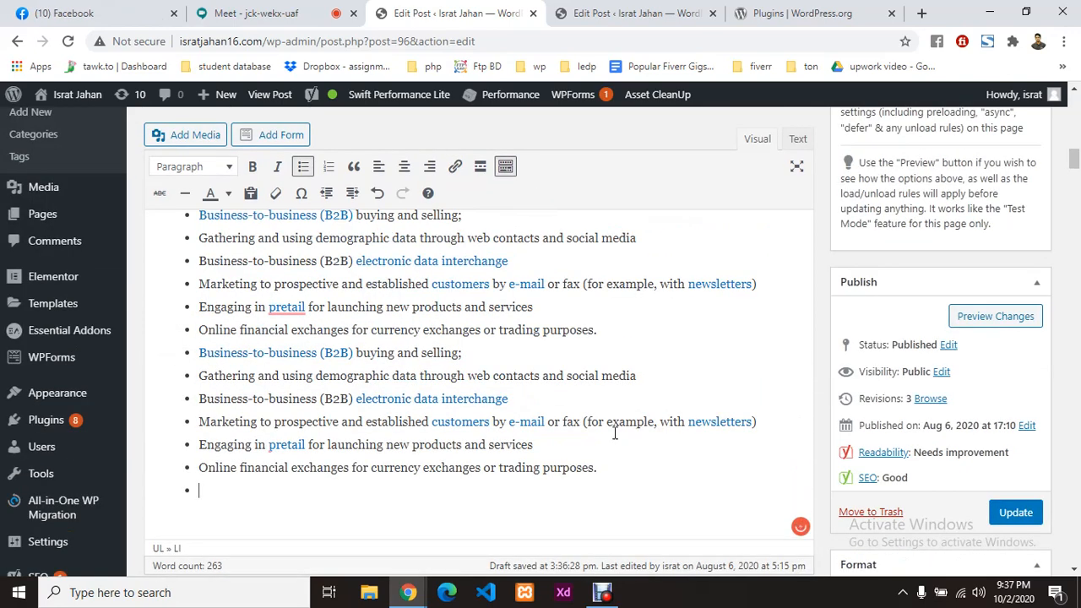
scroll(579, 398, "down", 5)
scroll(336, 366, "down", 10)
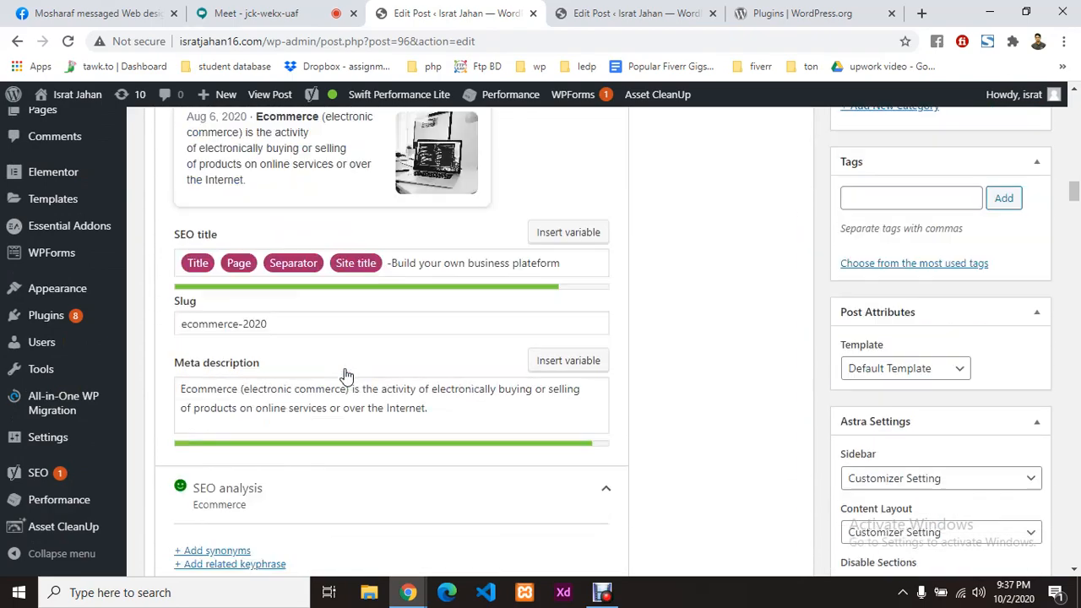
Step: Check that all 13 Yoast SEO results are green, then show the Readability results
scroll(169, 405, "down", 3)
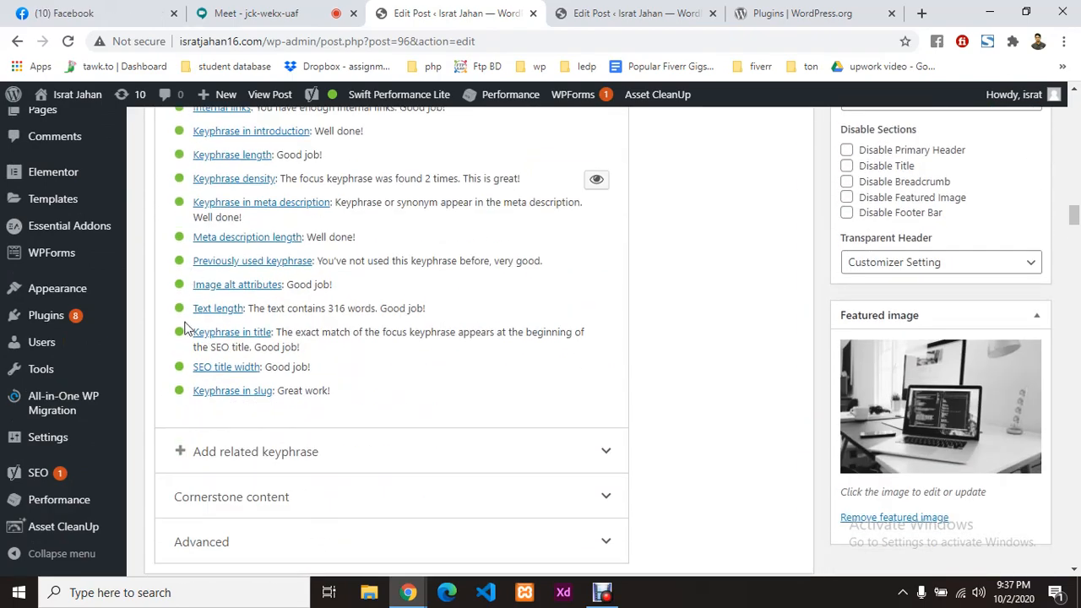
scroll(402, 347, "up", 3)
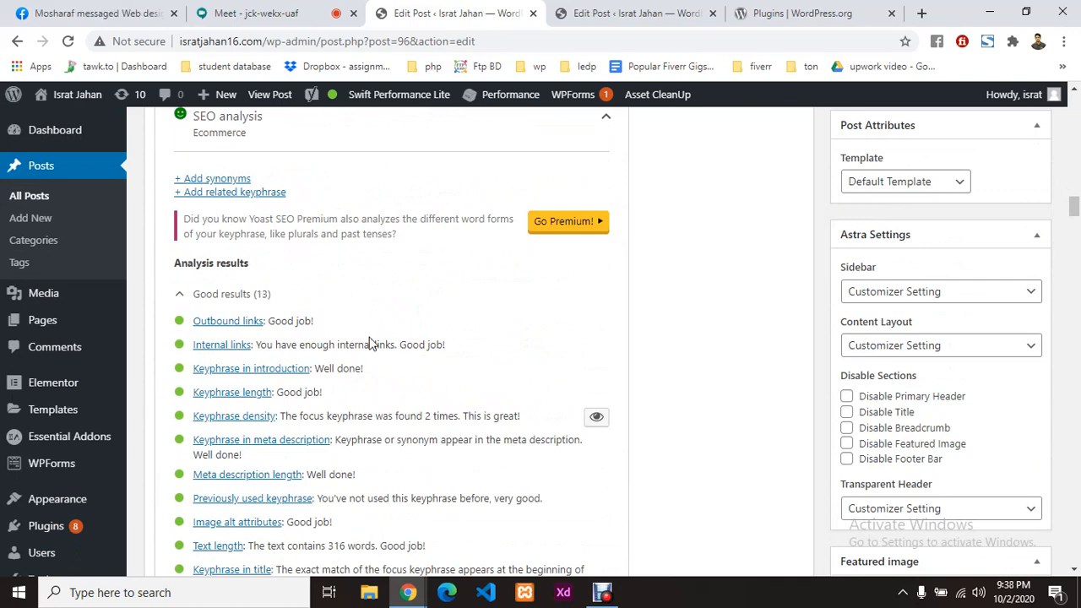
scroll(369, 342, "down", 1)
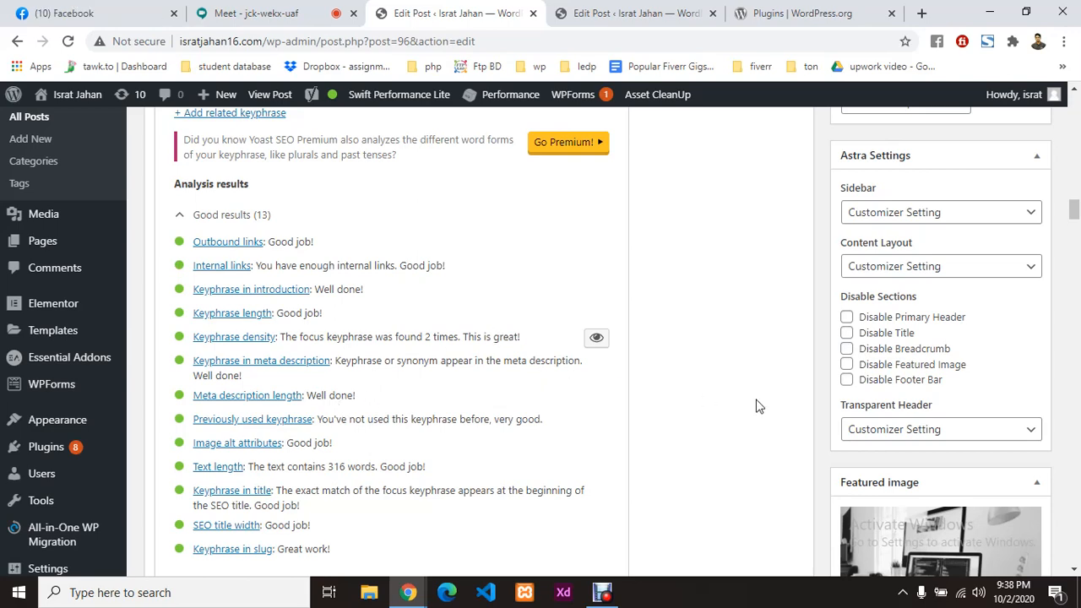
scroll(757, 406, "up", 3)
mouse_move(336, 100)
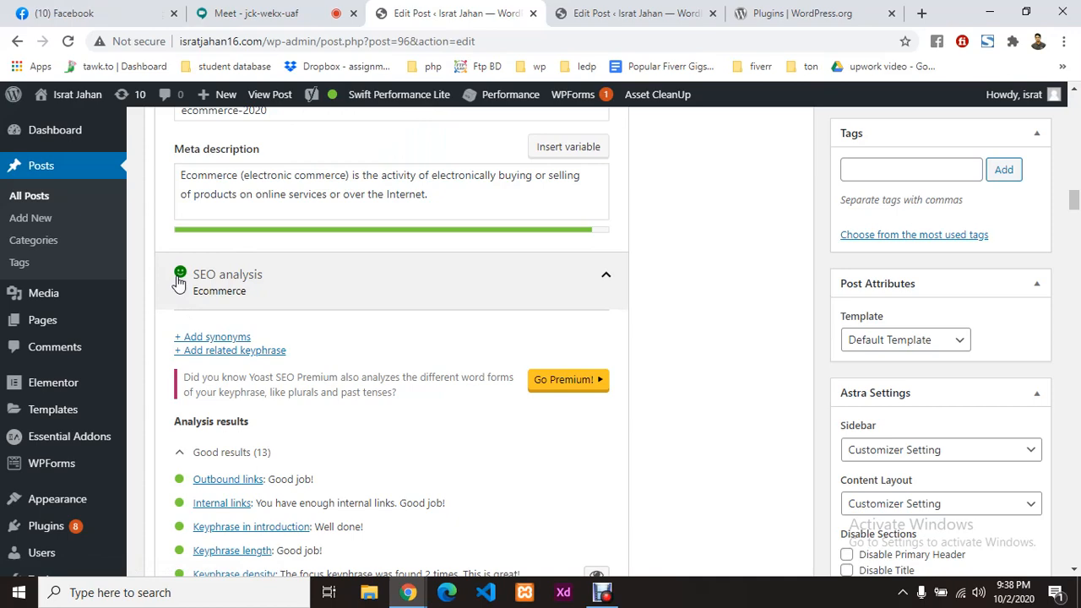
scroll(647, 405, "up", 8)
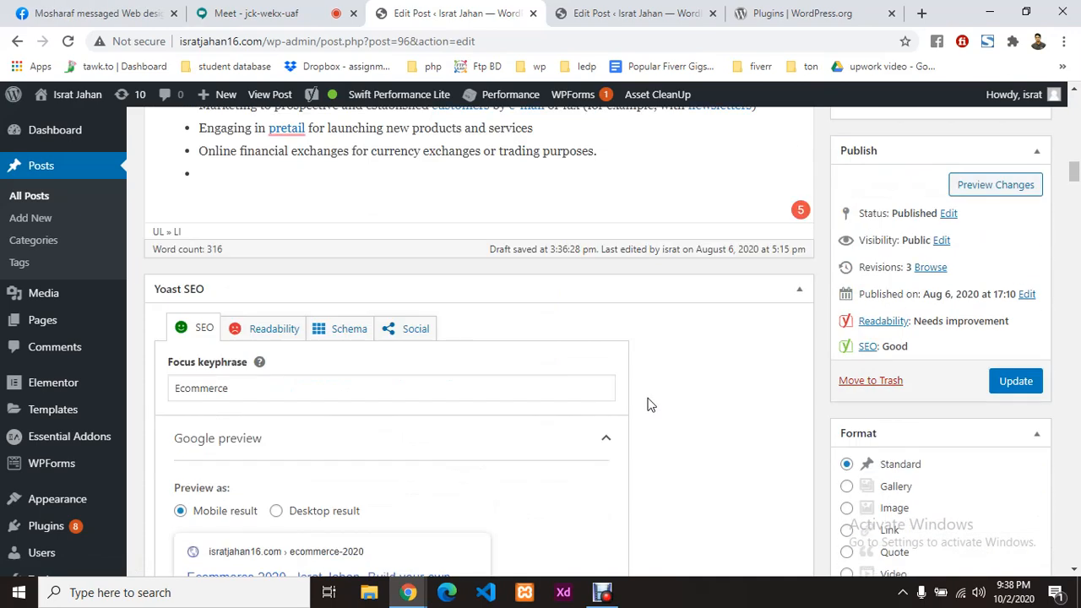
left_click(258, 336)
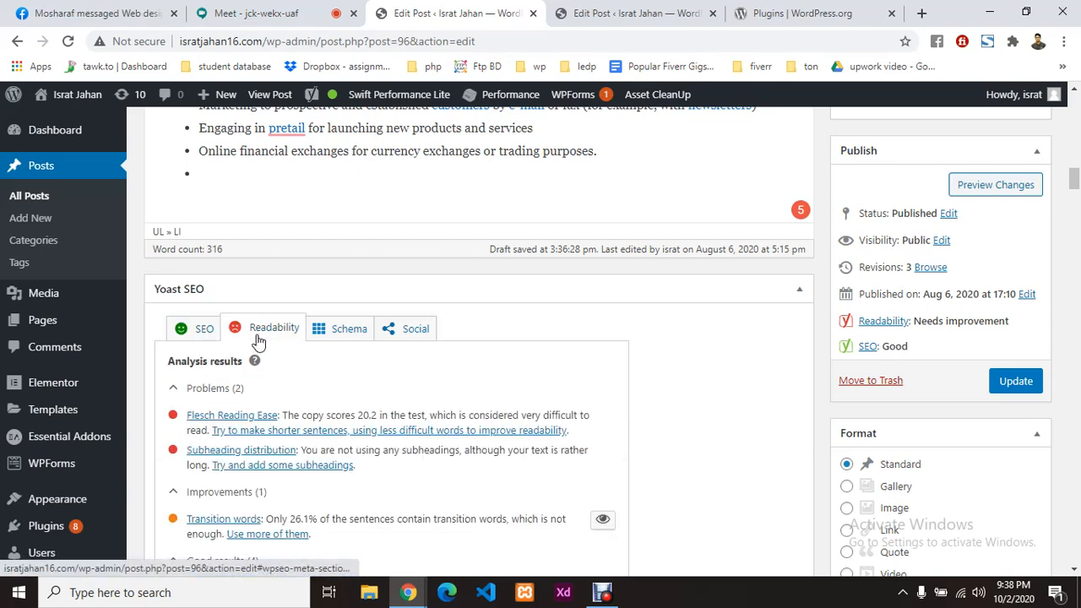
scroll(456, 383, "down", 1)
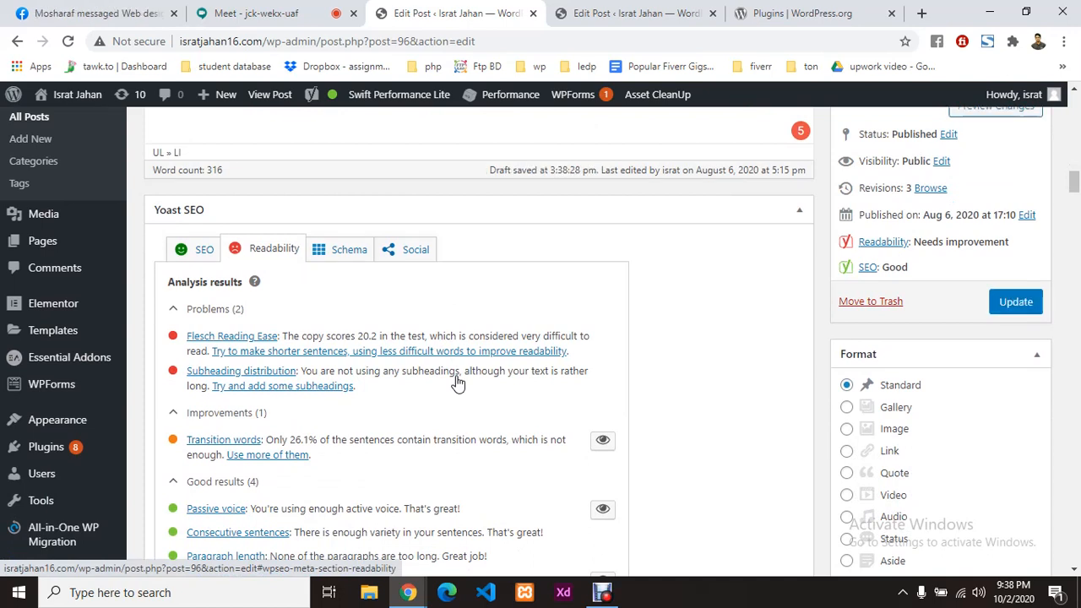
scroll(453, 378, "down", 4)
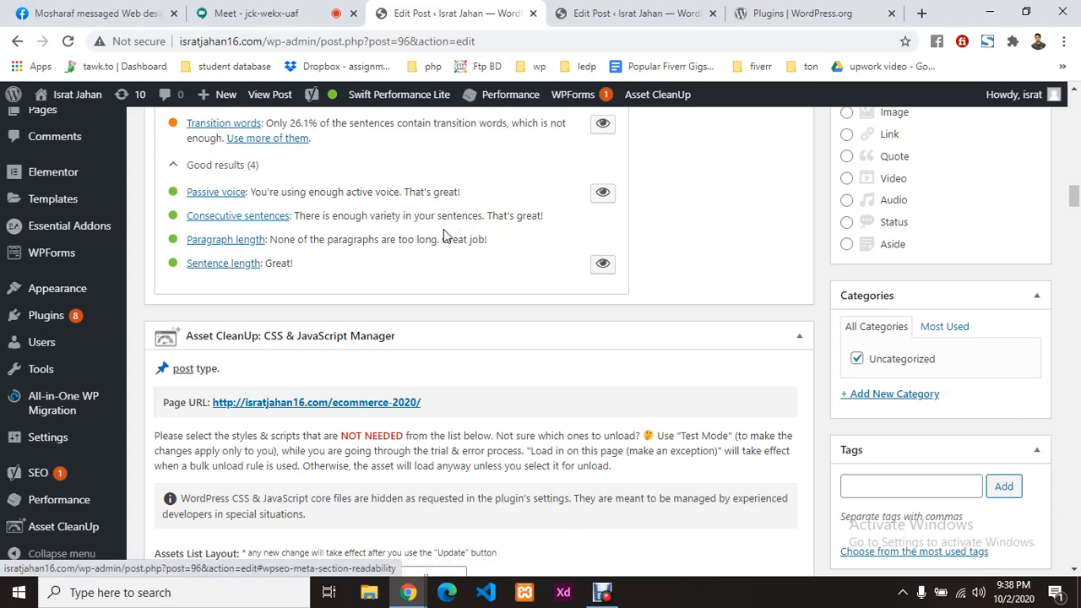
scroll(389, 241, "up", 2)
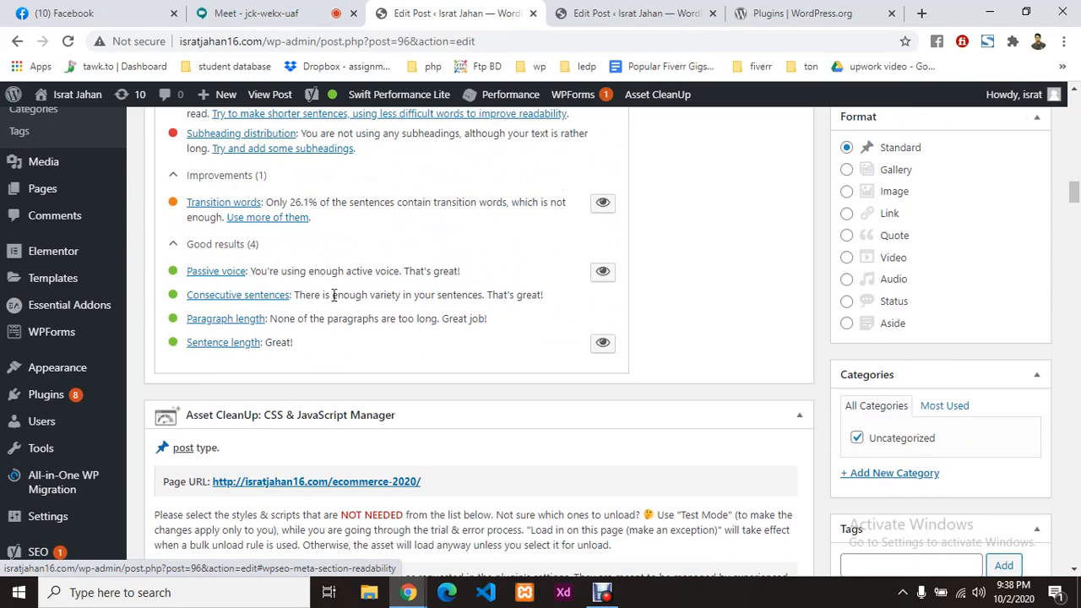
scroll(333, 294, "up", 1)
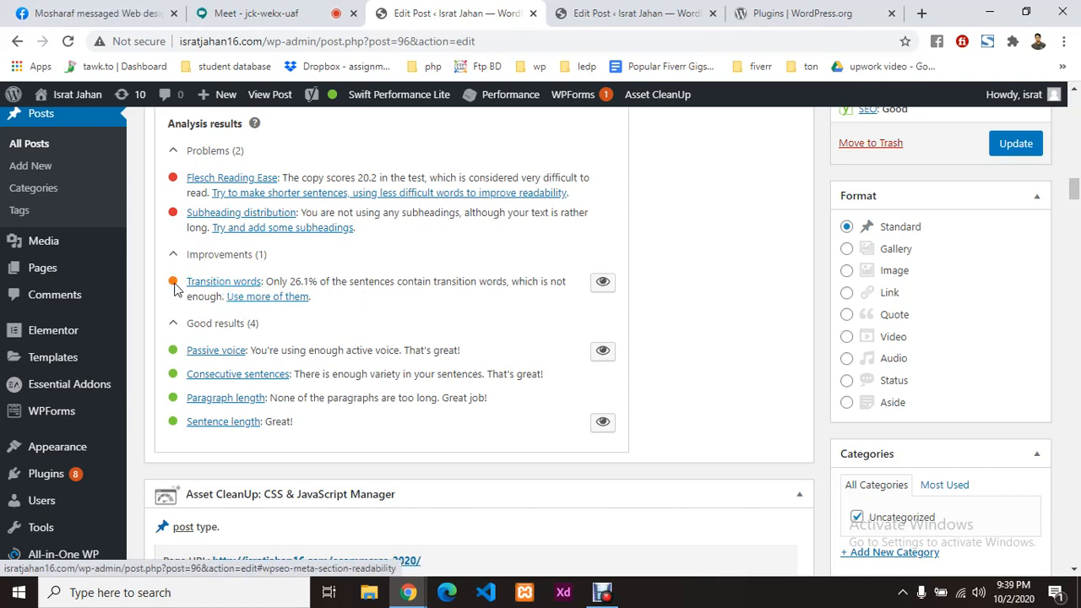
Step: Open Yoast's 'Use more of them' transition-words article, then return to the Flesch 20.2 readability results
left_click(298, 298)
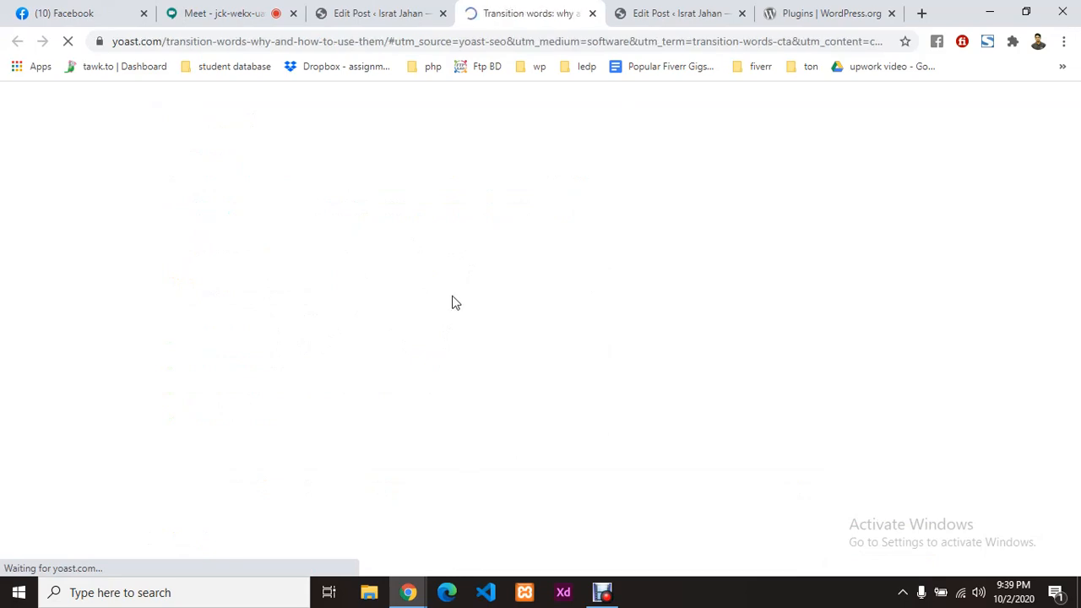
left_click(403, 12)
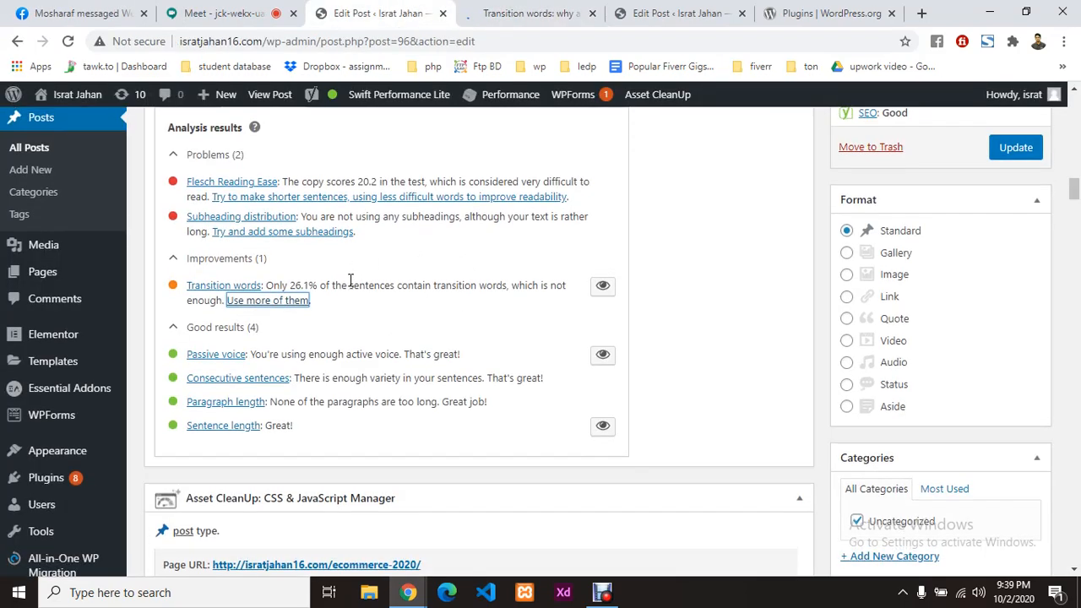
scroll(350, 280, "up", 1)
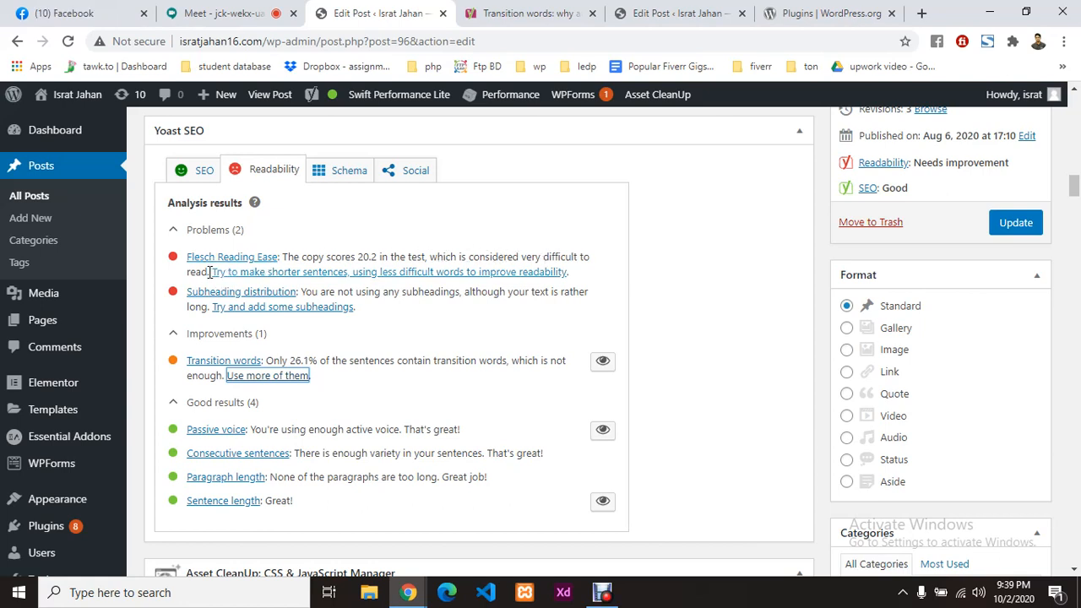
left_click_drag(287, 258, 209, 272)
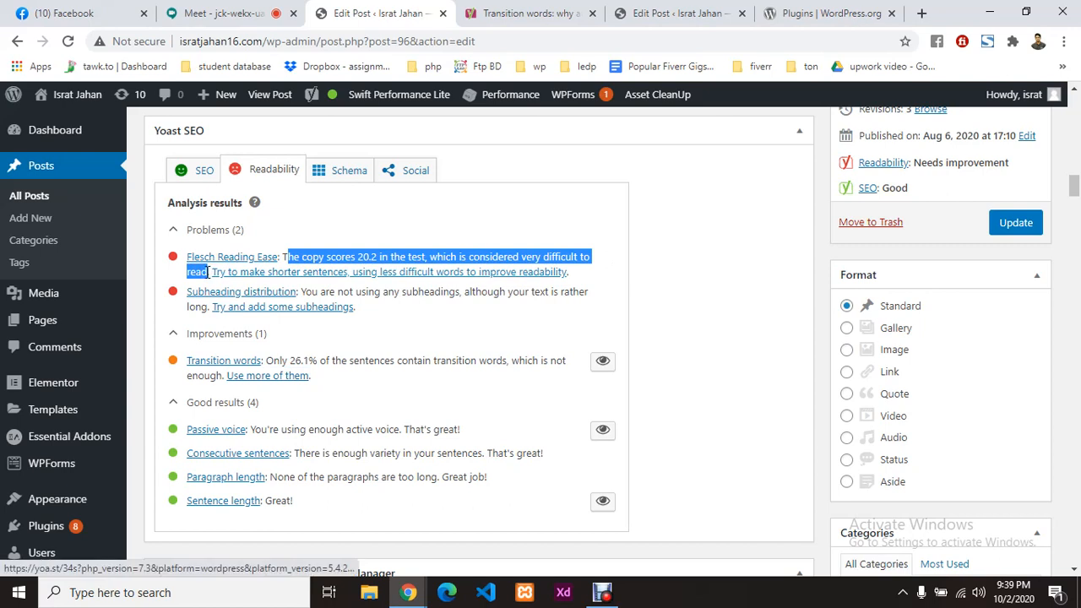
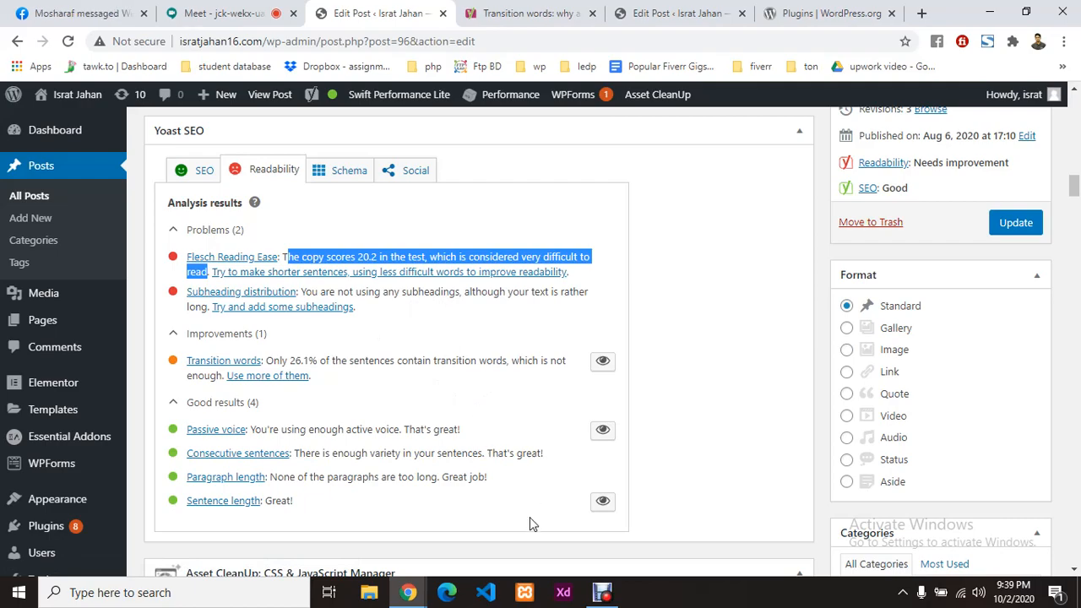
Step: Select the 'E-commerce is supported by' paragraph and undo an accidental read-more break
scroll(436, 324, "up", 10)
scroll(436, 323, "up", 10)
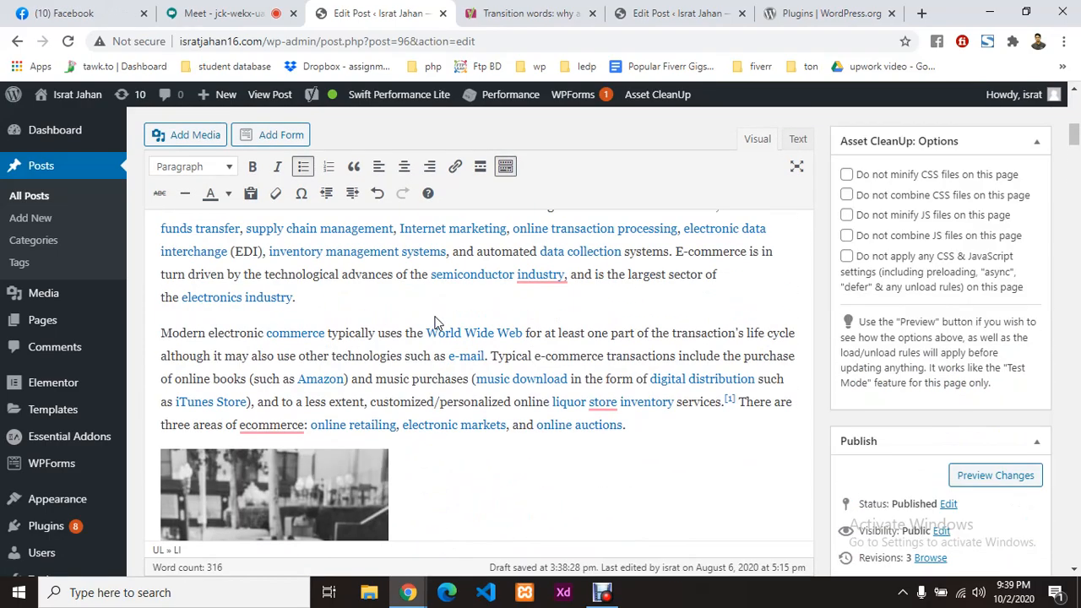
scroll(436, 323, "down", 8)
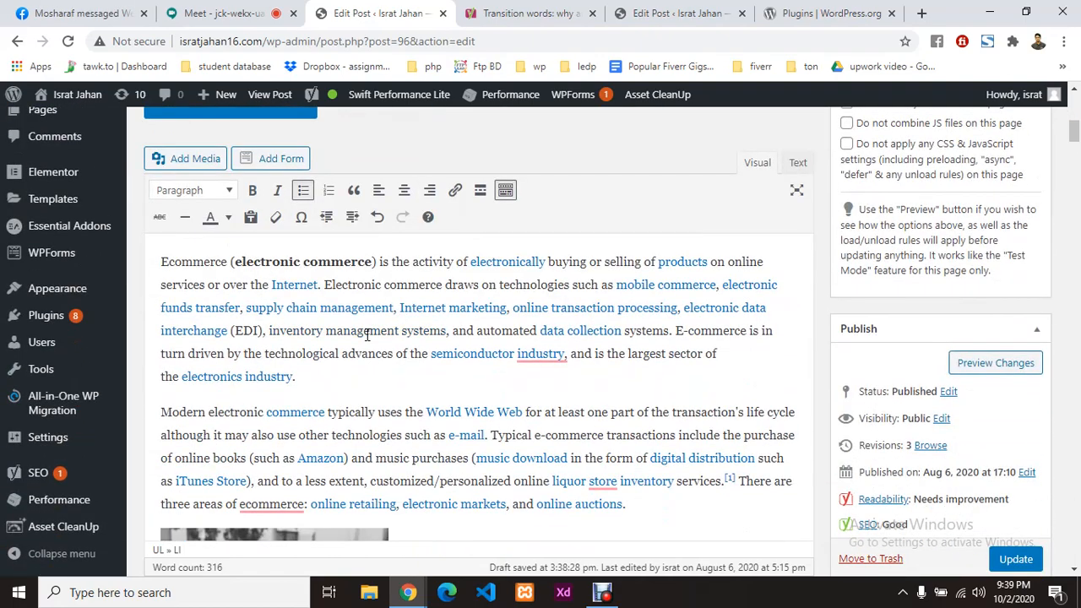
scroll(363, 335, "down", 4)
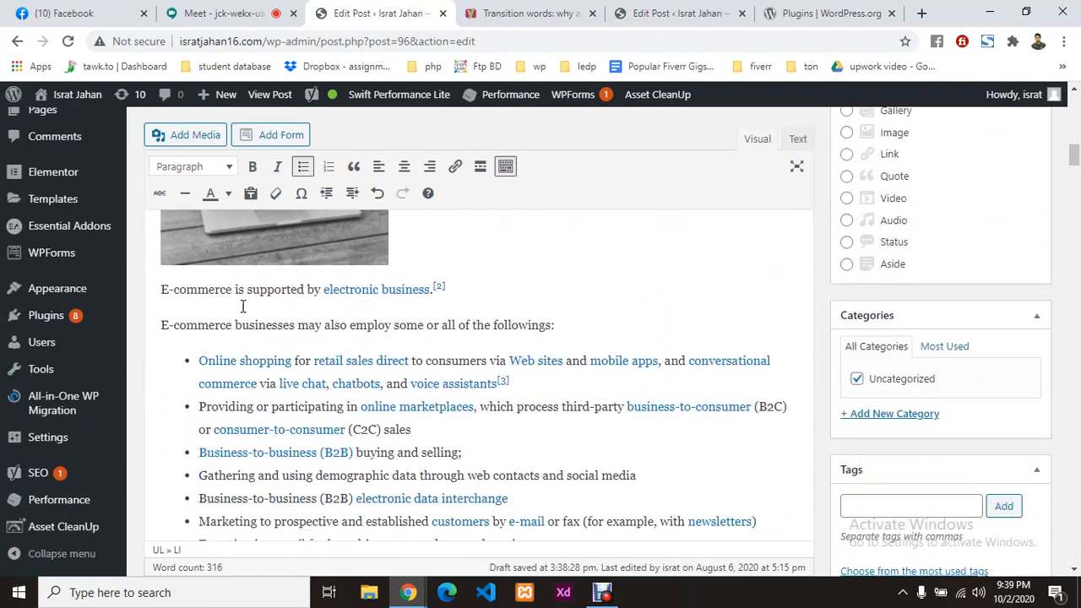
left_click(459, 289)
left_click(153, 284)
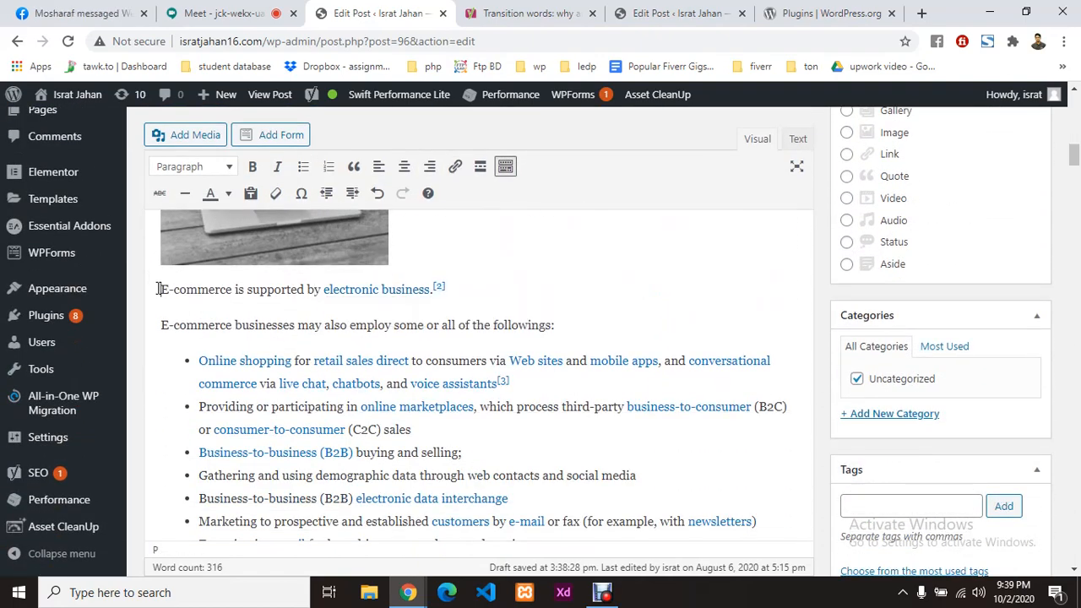
left_click(233, 290)
triple_click(247, 290)
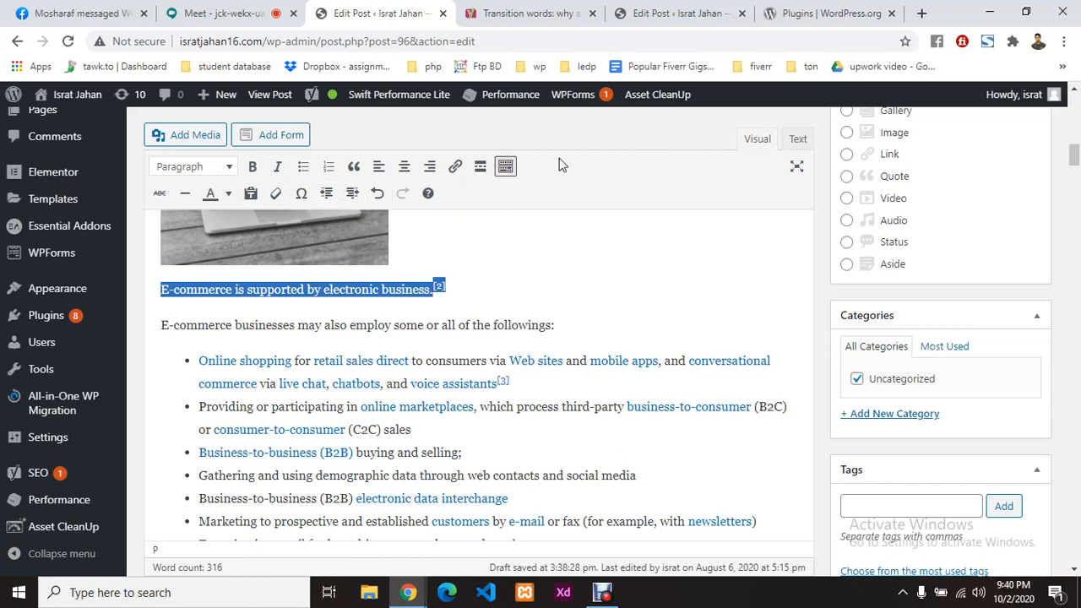
left_click(480, 169)
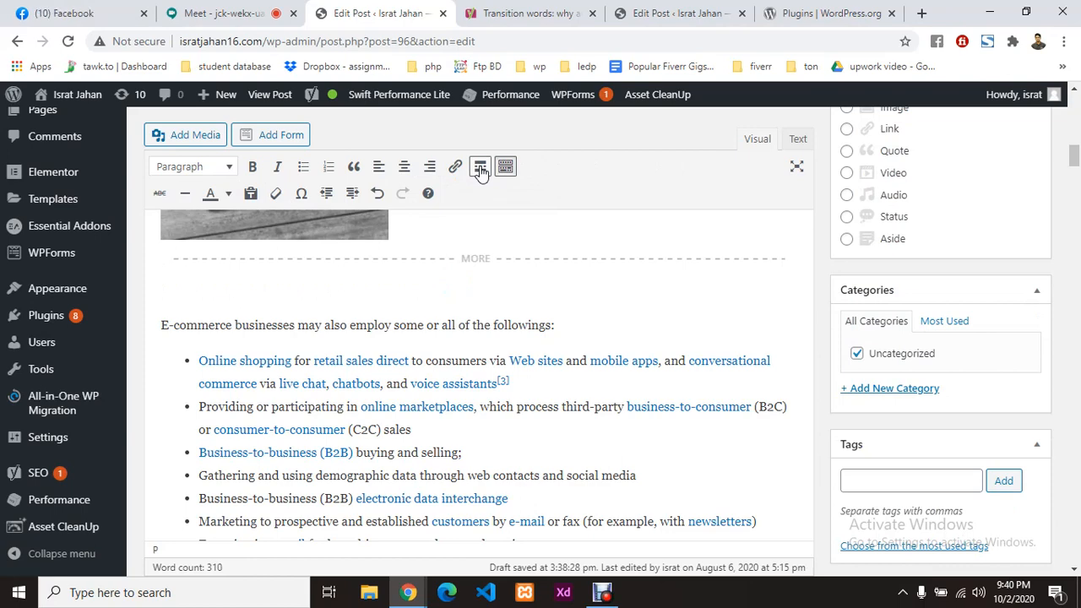
key("ctrl+z")
key("ctrl+z")
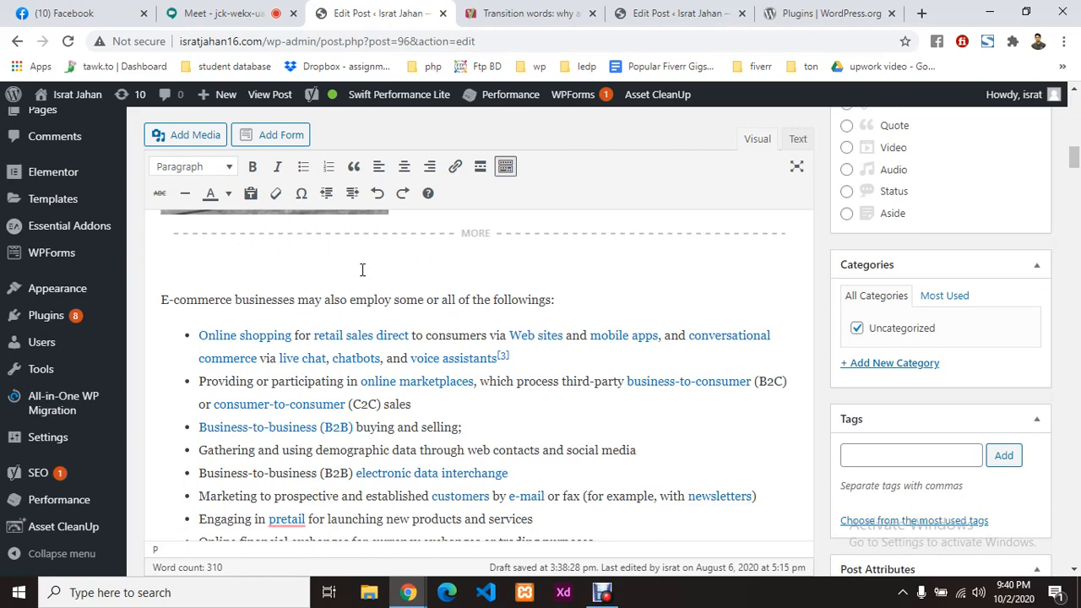
key("ctrl+z")
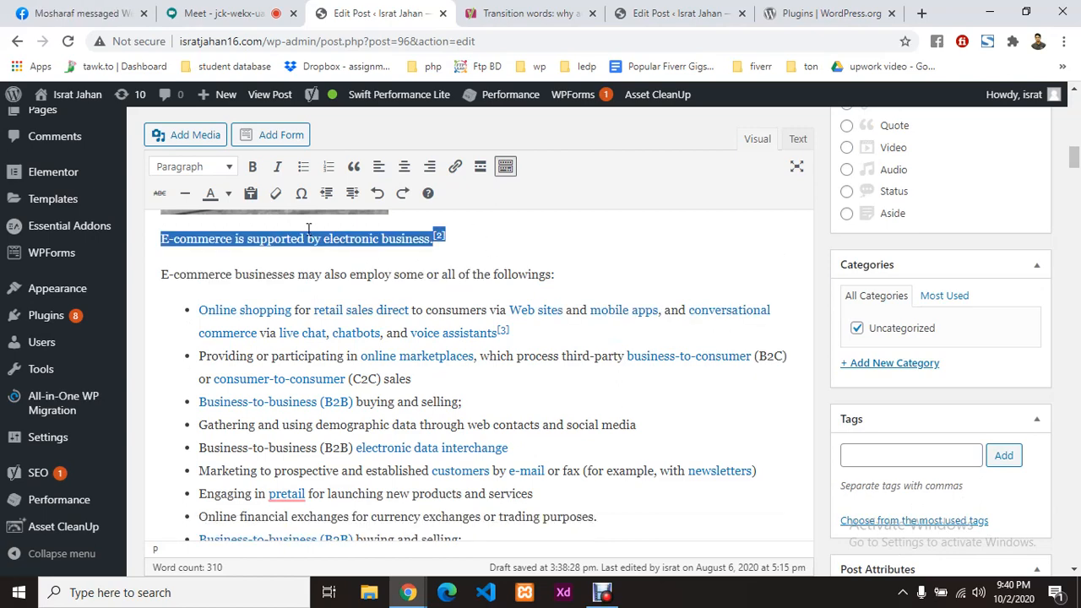
Step: In the Text editor, wrap 'E-commerce is supported by' in h2 tags, leaving 'electronic business.' below
left_click(796, 142)
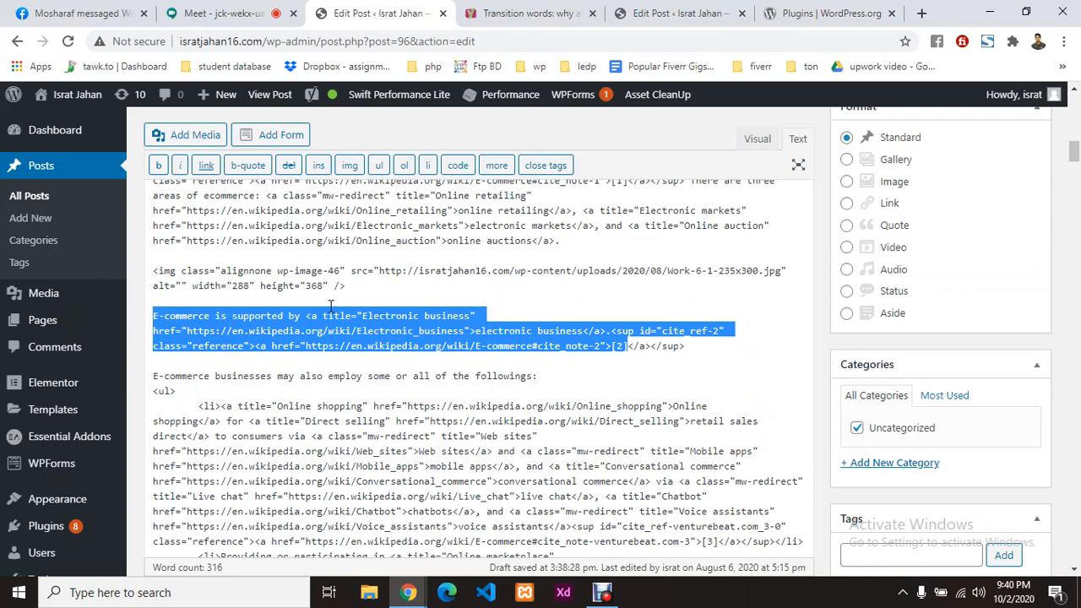
left_click(295, 304)
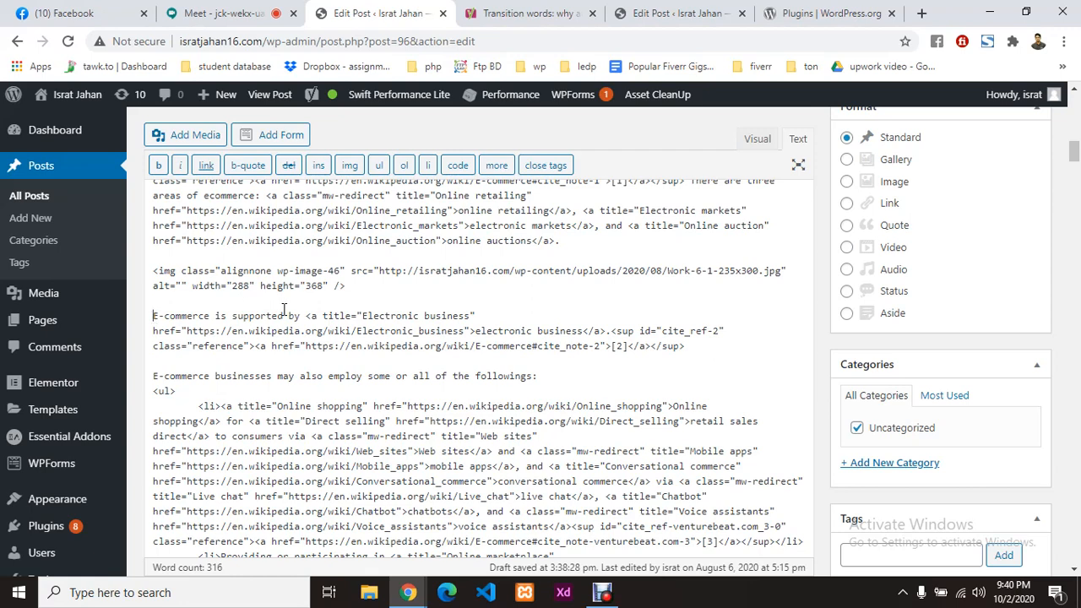
type("<>")
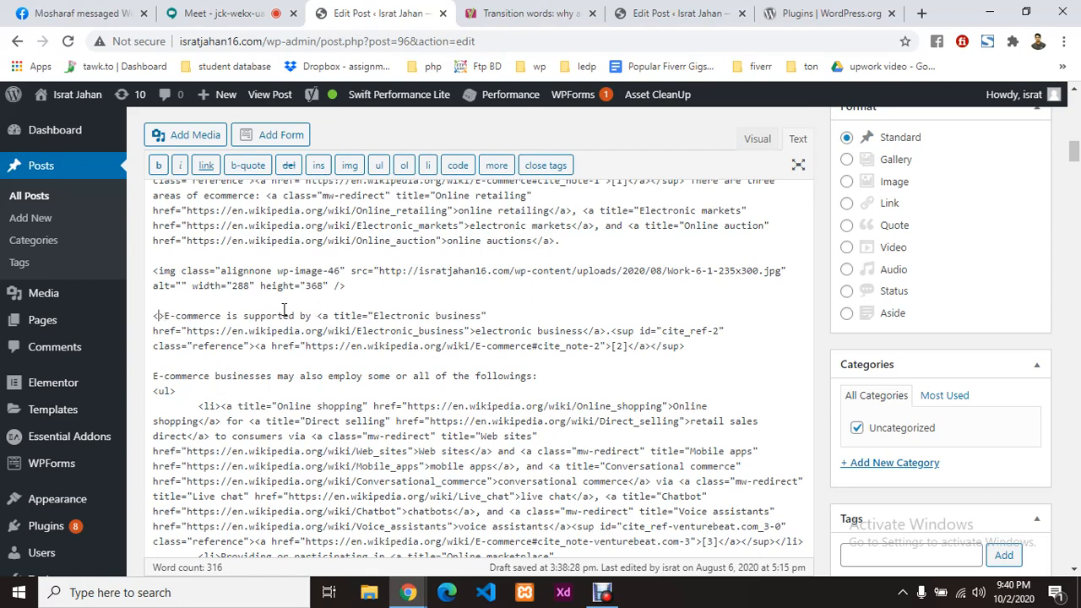
type("h2")
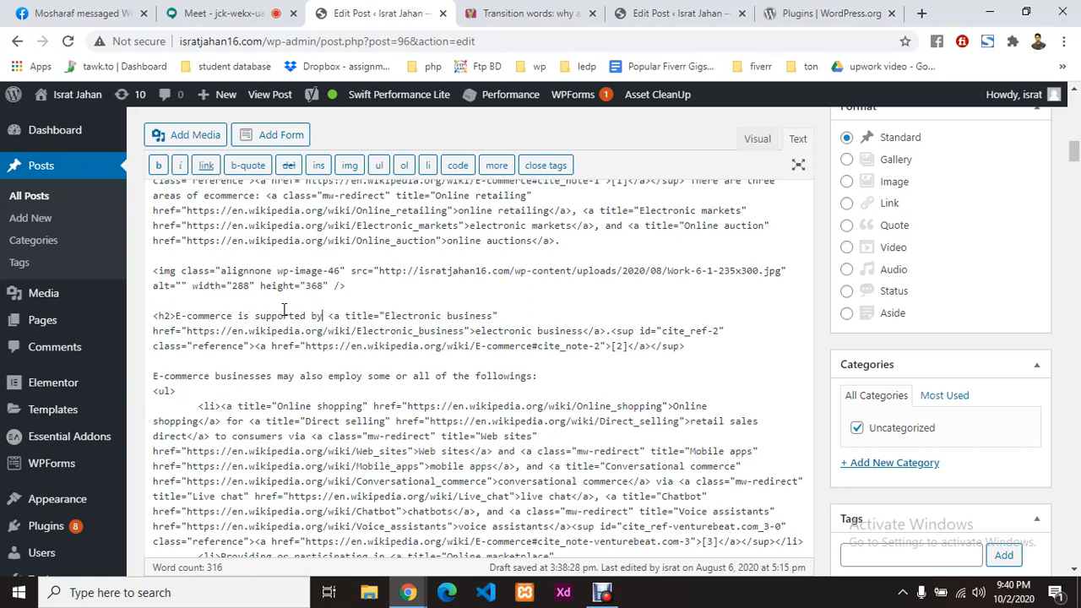
key("Right")
key("Right")
key("Right")
key("Right")
type(">")
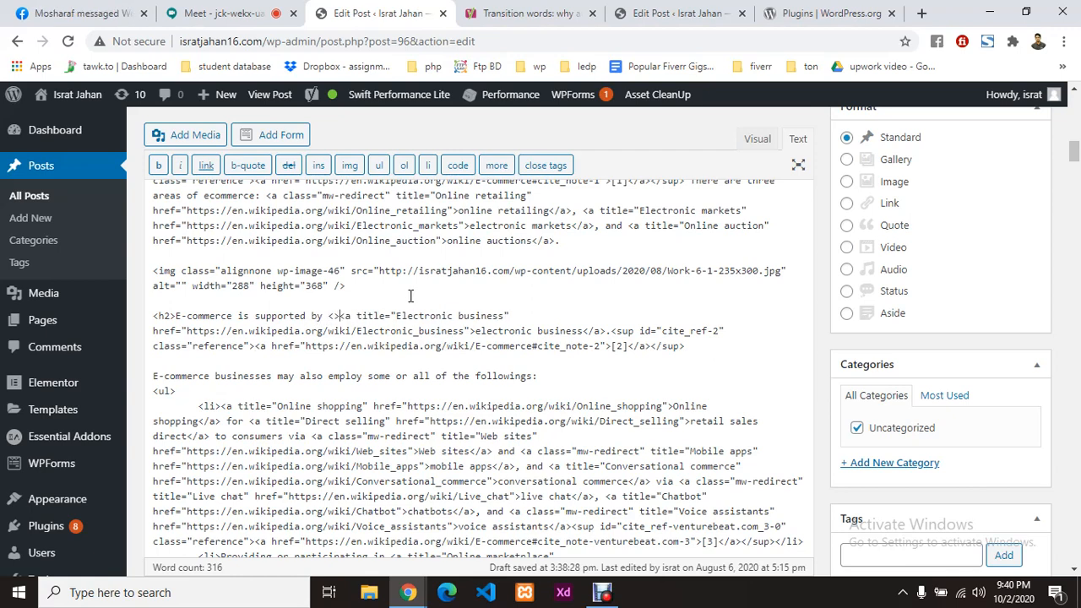
type("/h2")
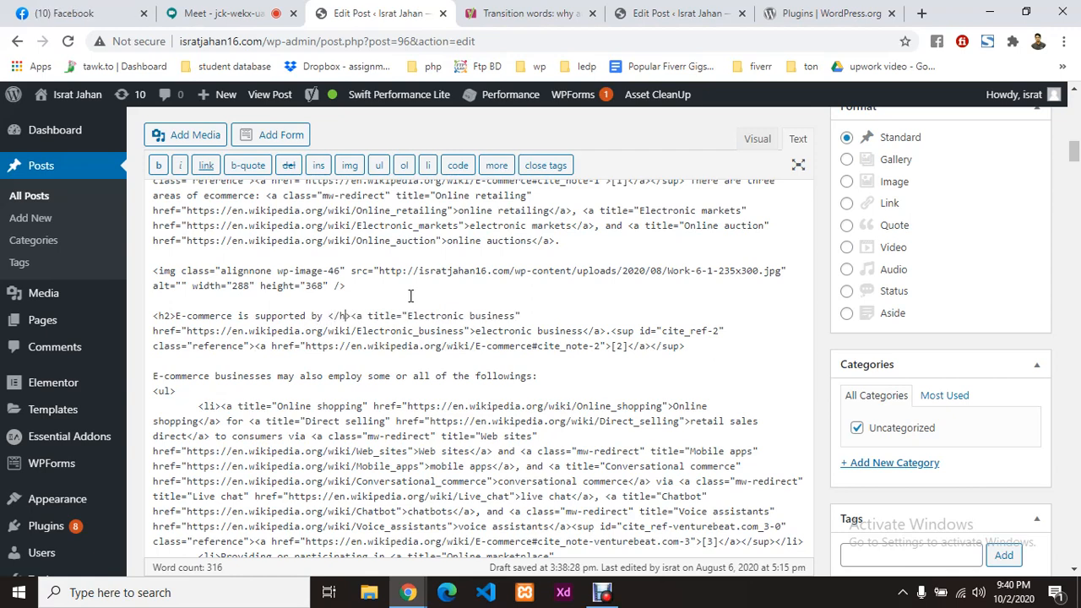
left_click(761, 141)
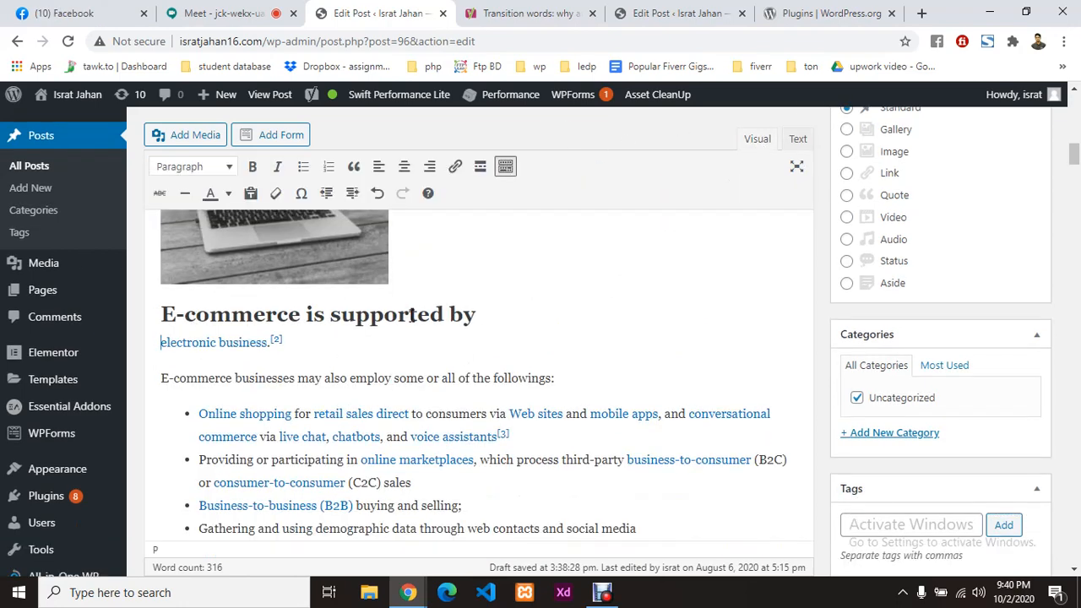
Step: Highlight the Flesch Reading Ease sentence in Yoast Readability, then view the transition-words article
scroll(524, 317, "down", 6)
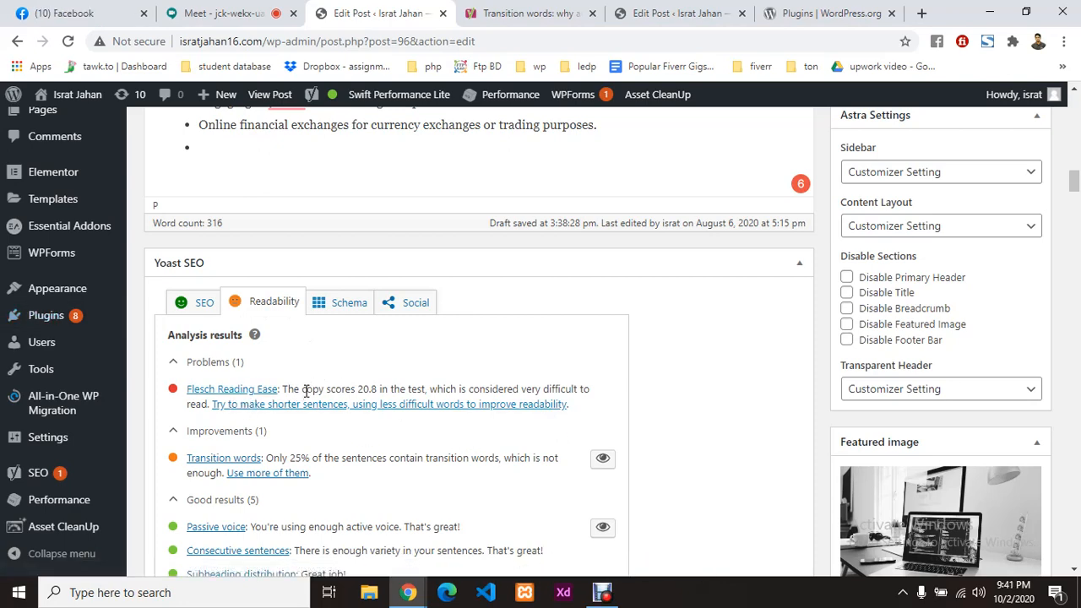
left_click_drag(318, 388, 519, 389)
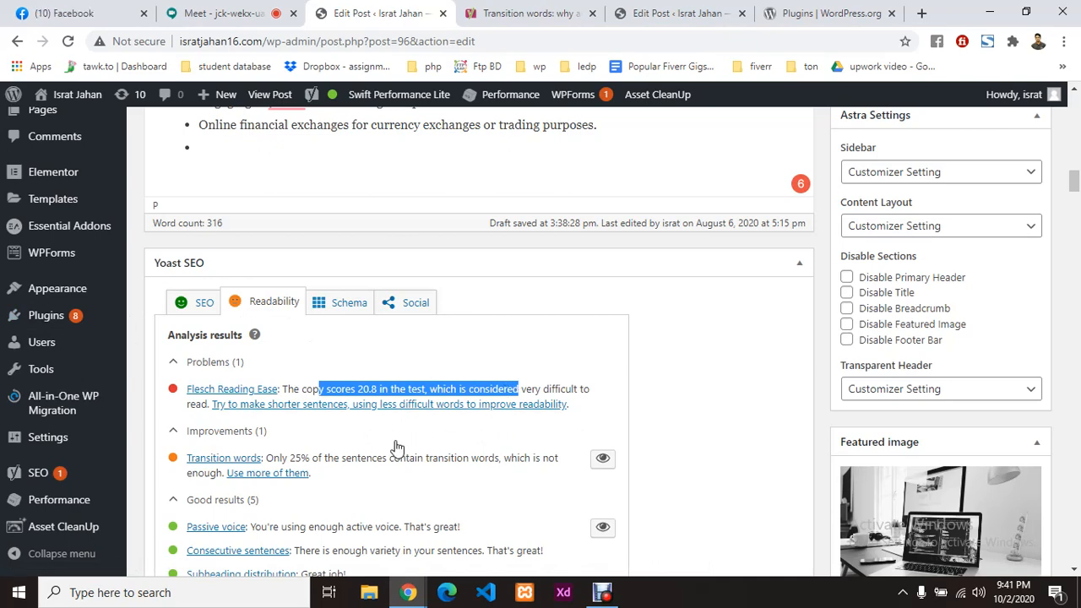
scroll(397, 447, "down", 3)
left_click(532, 8)
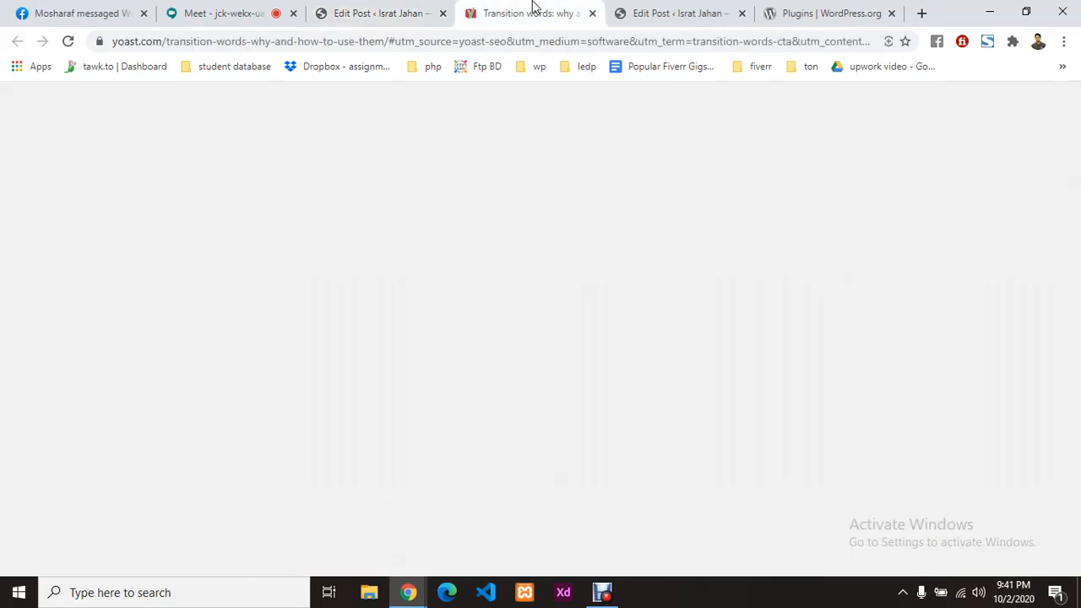
Step: Read down to 'What are transition words?' in Yoast's article, then return to Edit Post
scroll(402, 377, "down", 7)
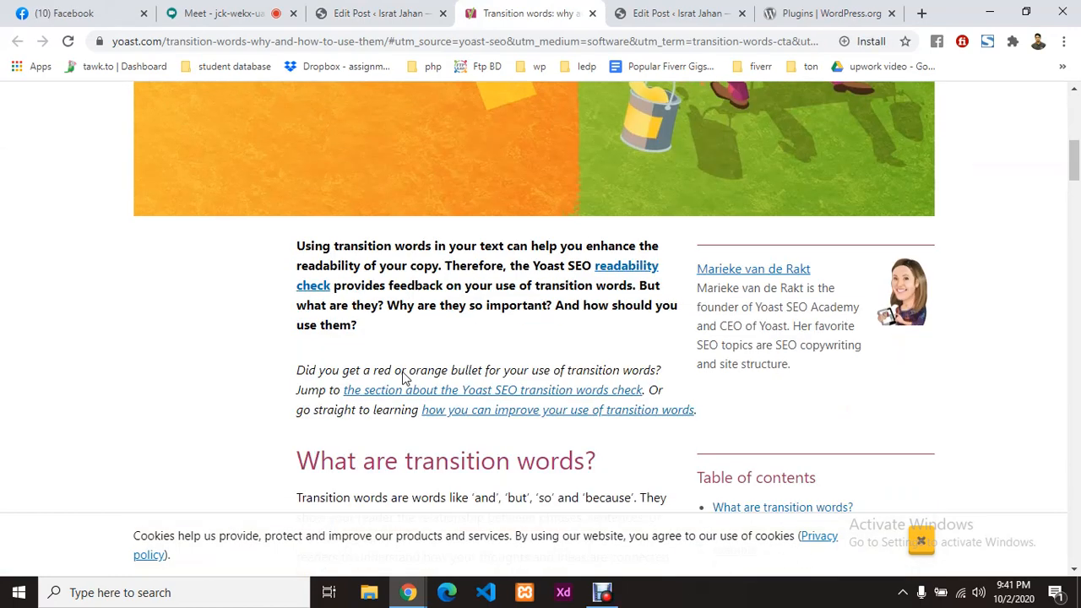
scroll(403, 377, "down", 3)
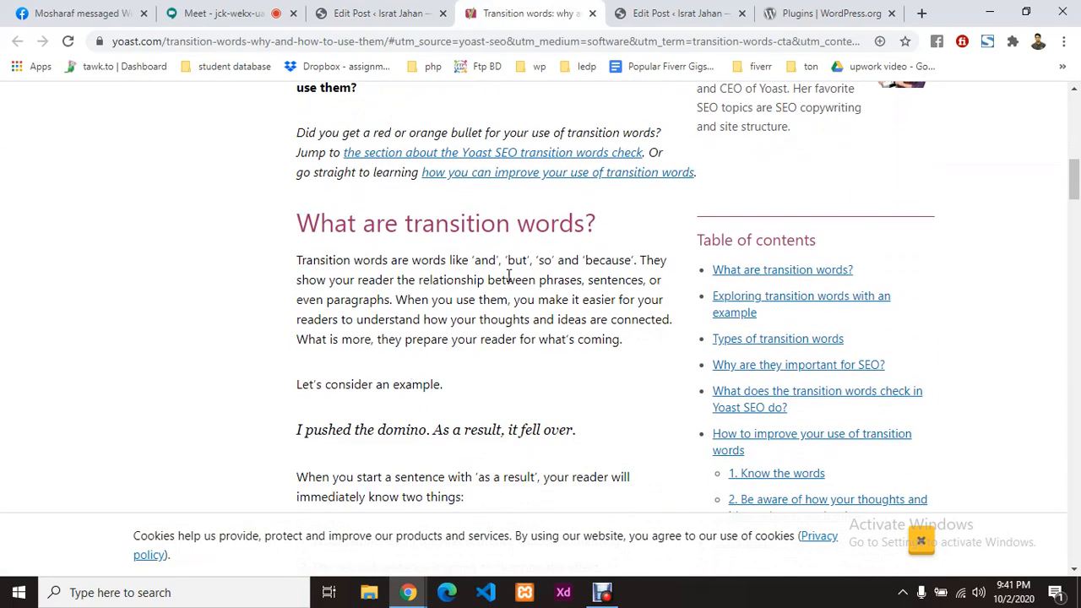
left_click(365, 11)
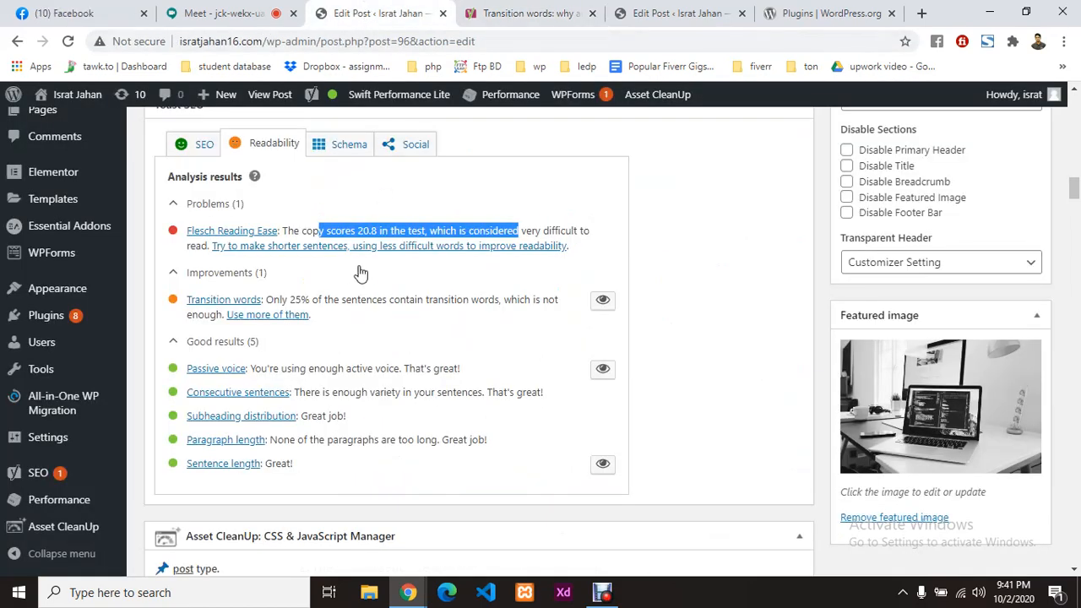
Step: Try inserting 'but' in the pretail bullet and 'or' in the Gathering bullet
scroll(358, 281, "up", 5)
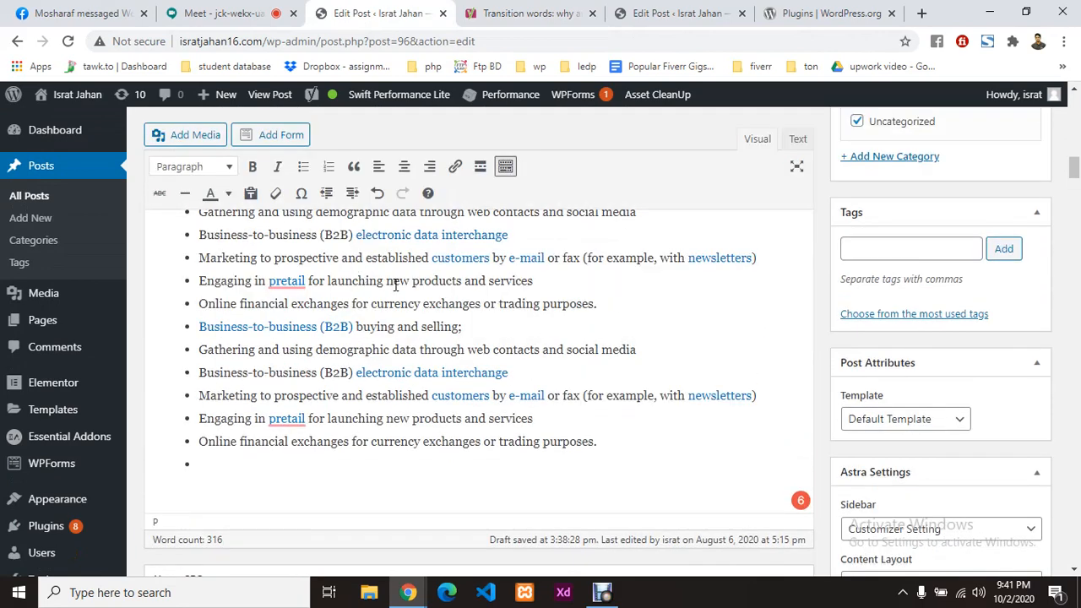
left_click(412, 280)
type("but")
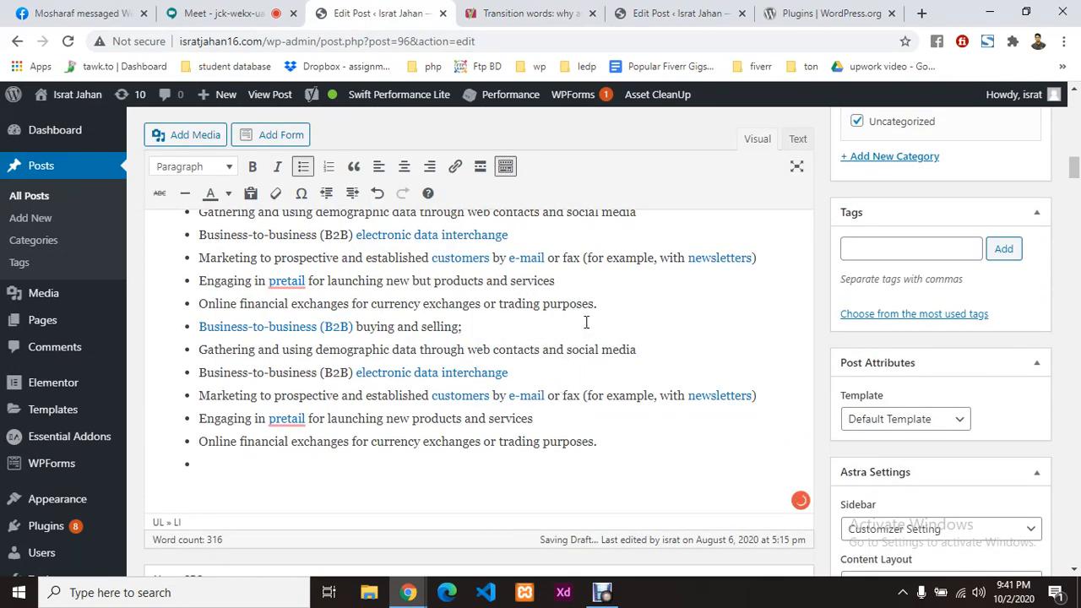
scroll(557, 304, "up", 4)
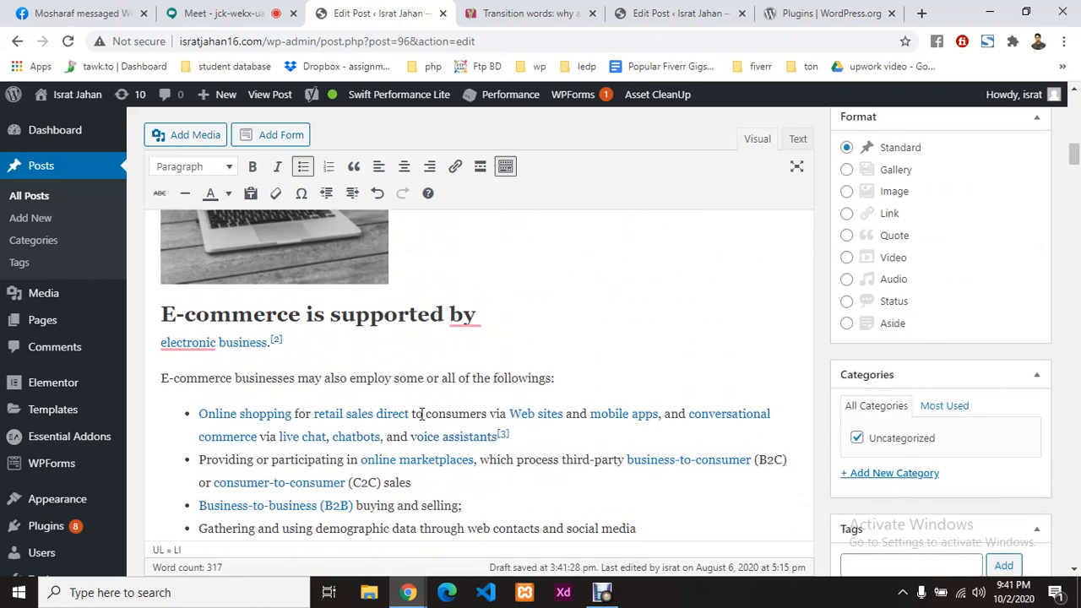
scroll(422, 413, "down", 2)
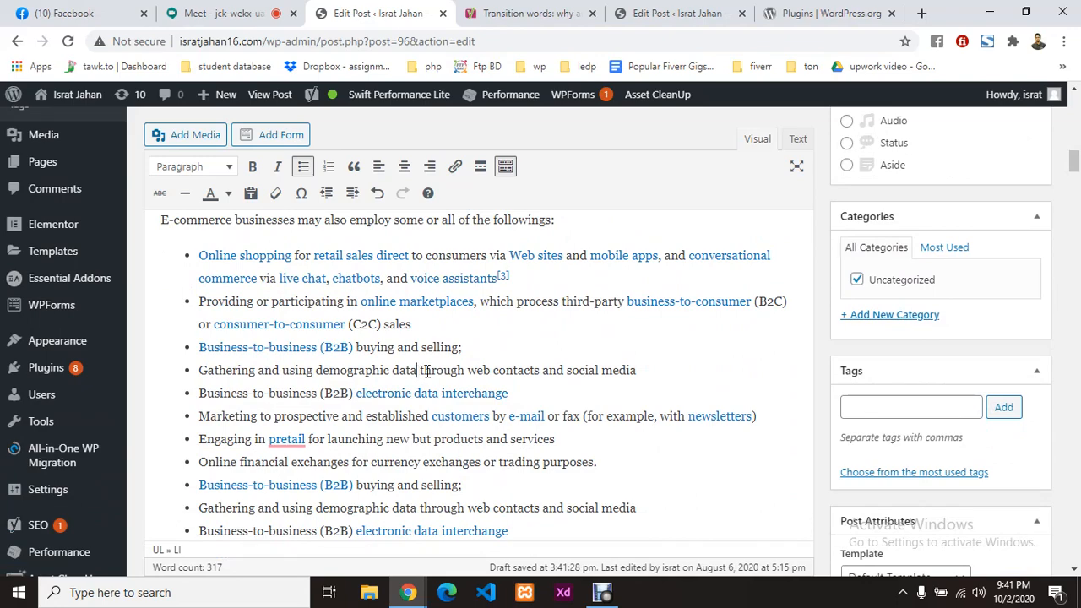
left_click(466, 370)
type("or")
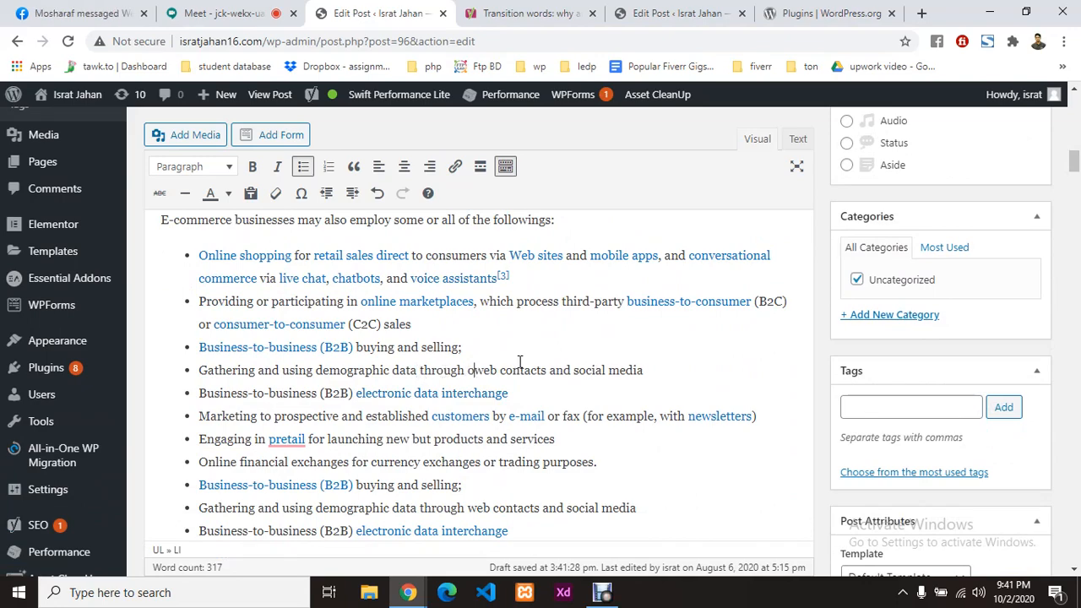
scroll(514, 371, "down", 5)
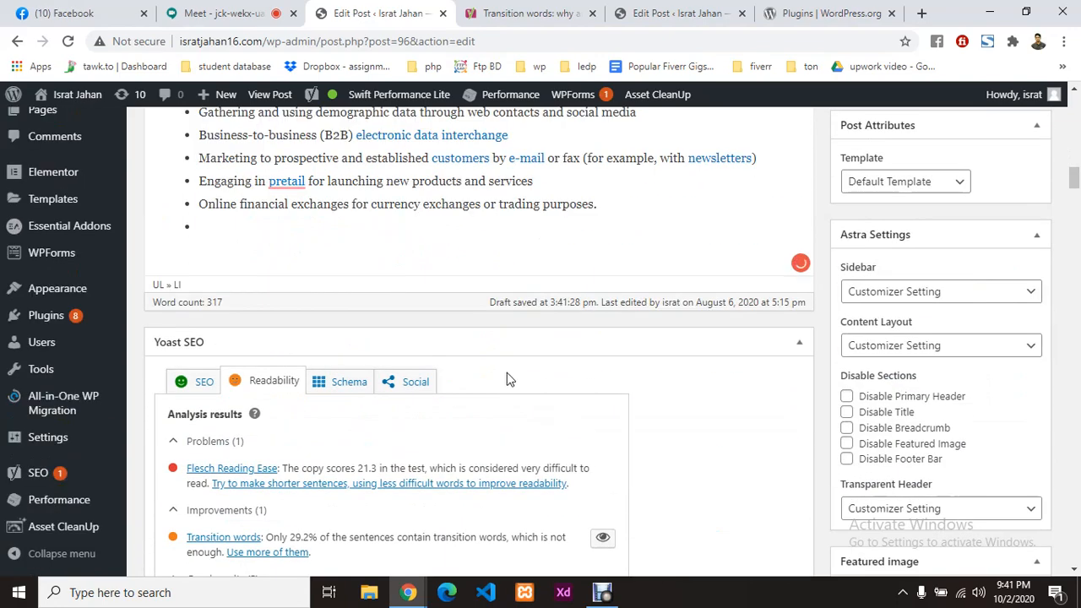
scroll(241, 328, "down", 2)
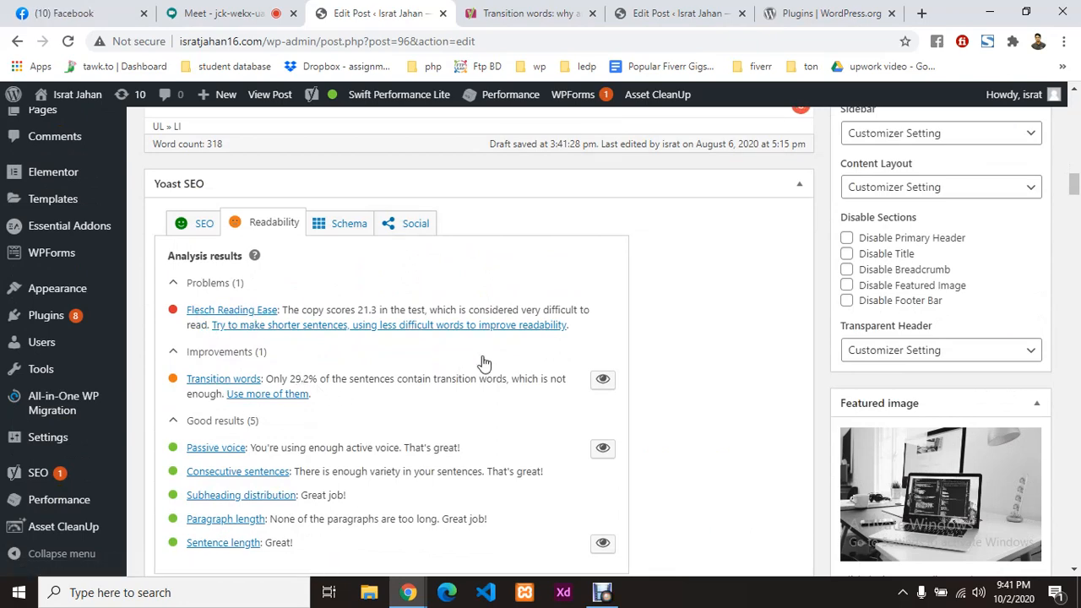
scroll(474, 355, "up", 4)
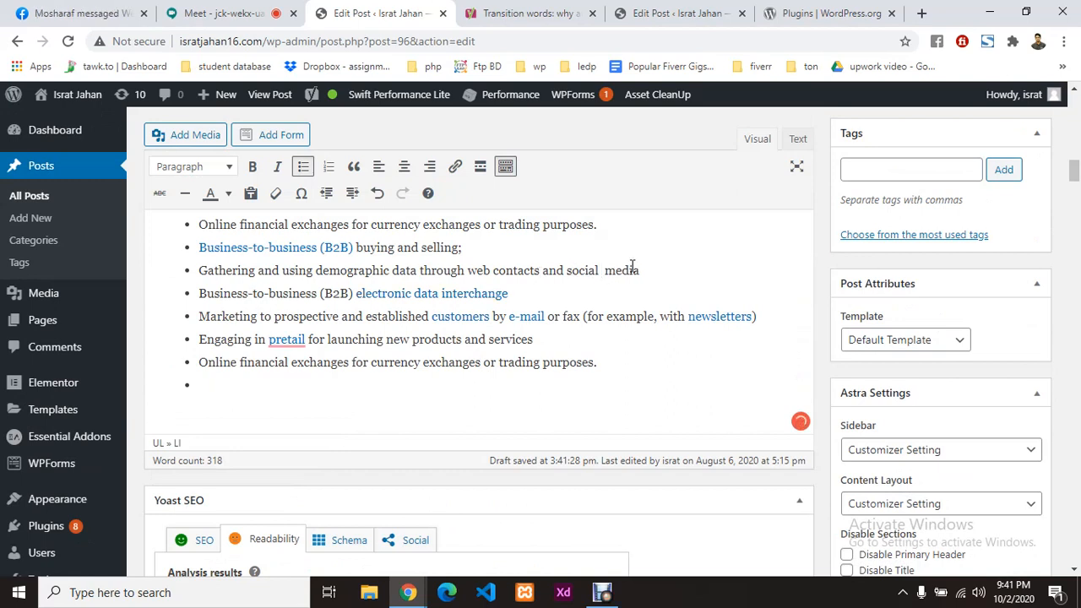
type("or")
scroll(439, 391, "down", 3)
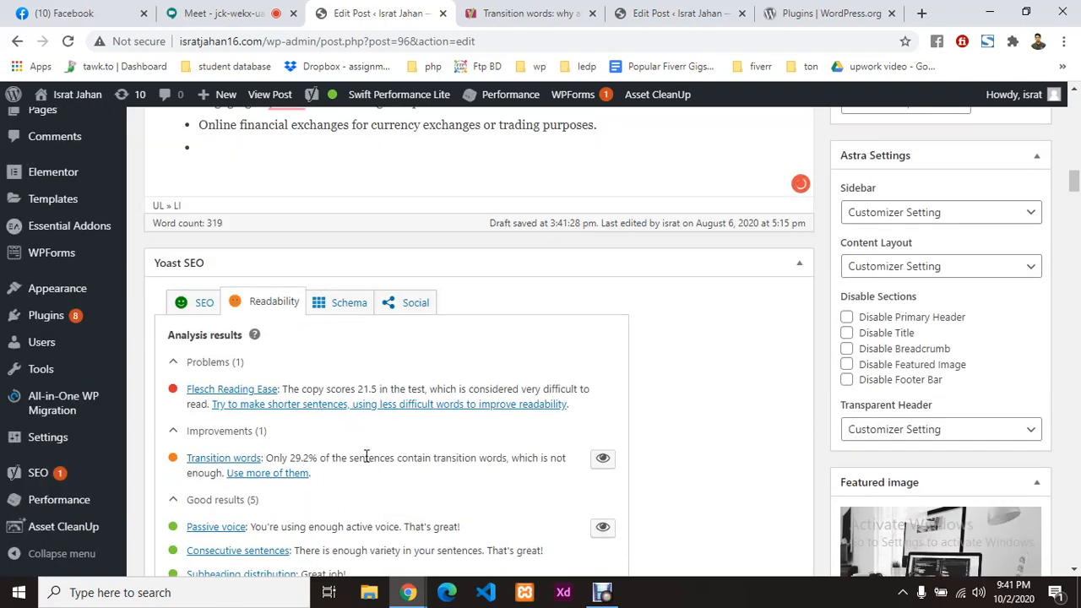
scroll(498, 433, "up", 5)
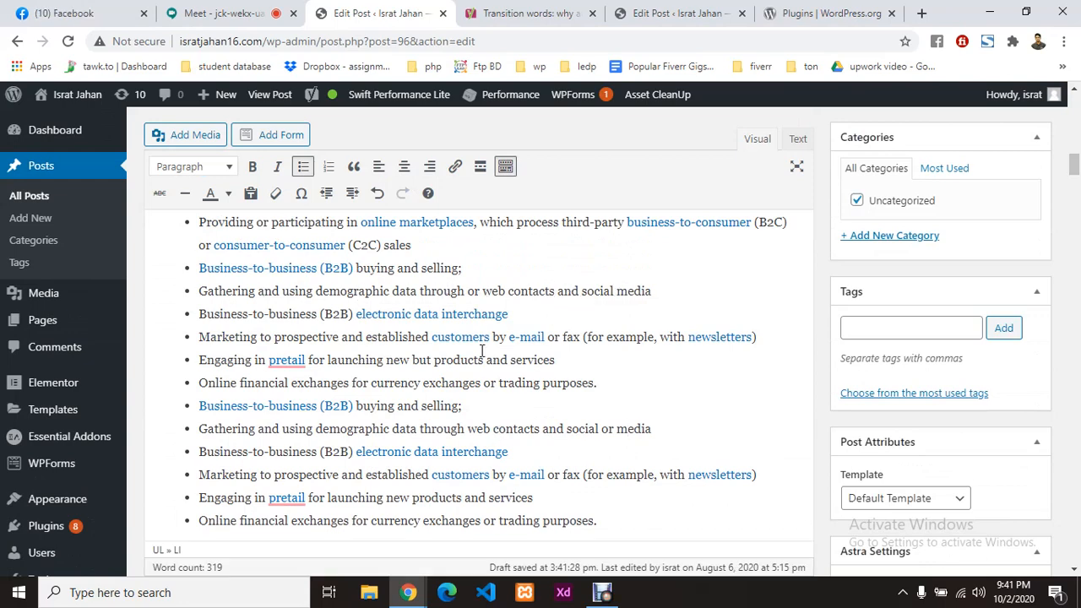
Step: Add 'but' after 'data' in the Gathering bullet and check Yoast's transition-words result
left_click(417, 291)
type("but")
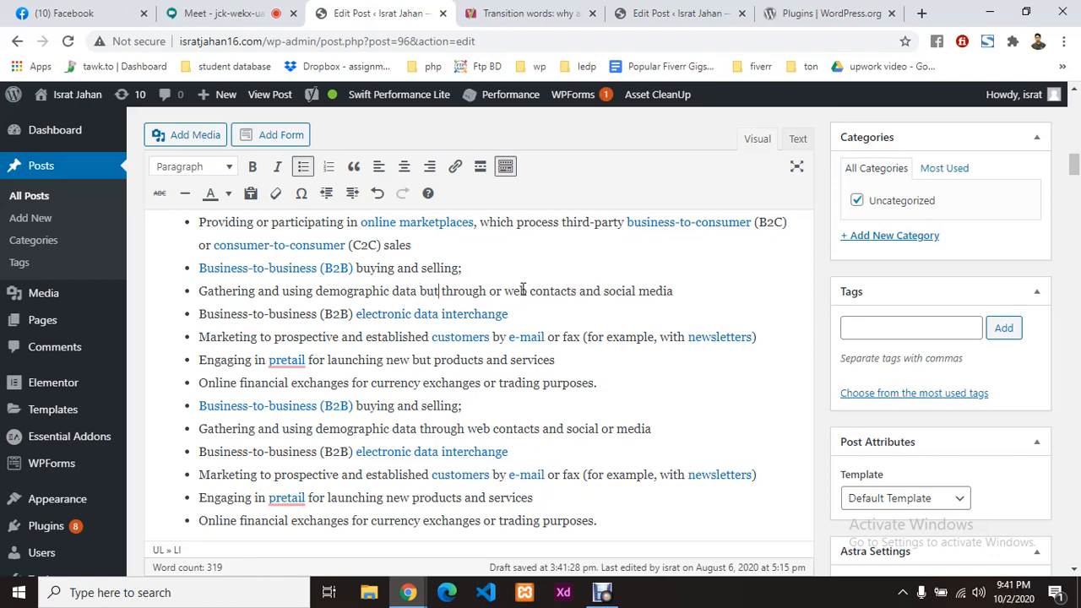
left_click(524, 291)
scroll(479, 317, "down", 1)
scroll(478, 317, "down", 7)
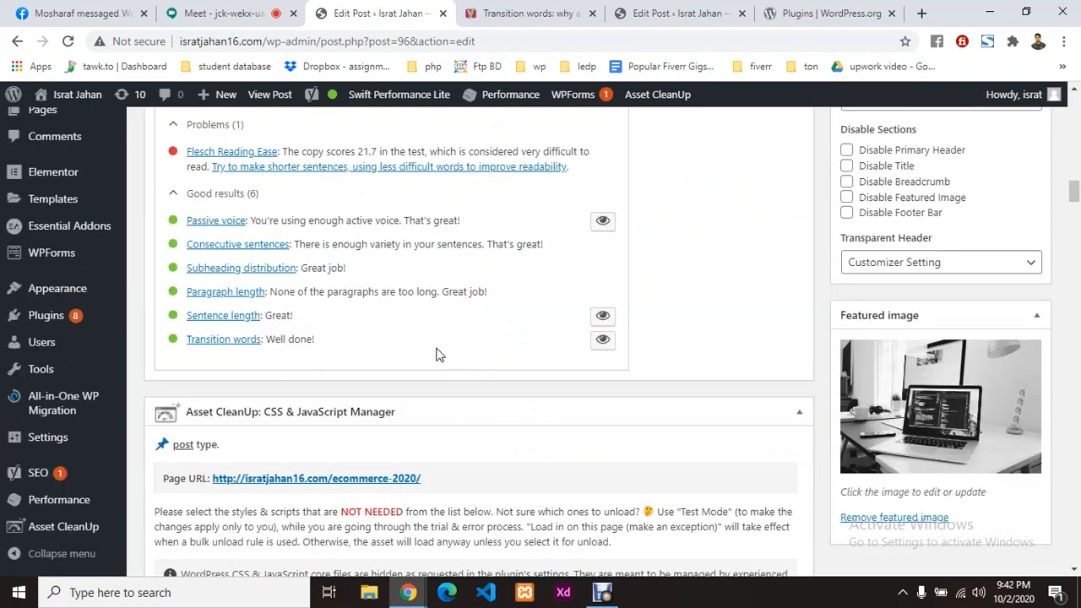
scroll(436, 354, "up", 2)
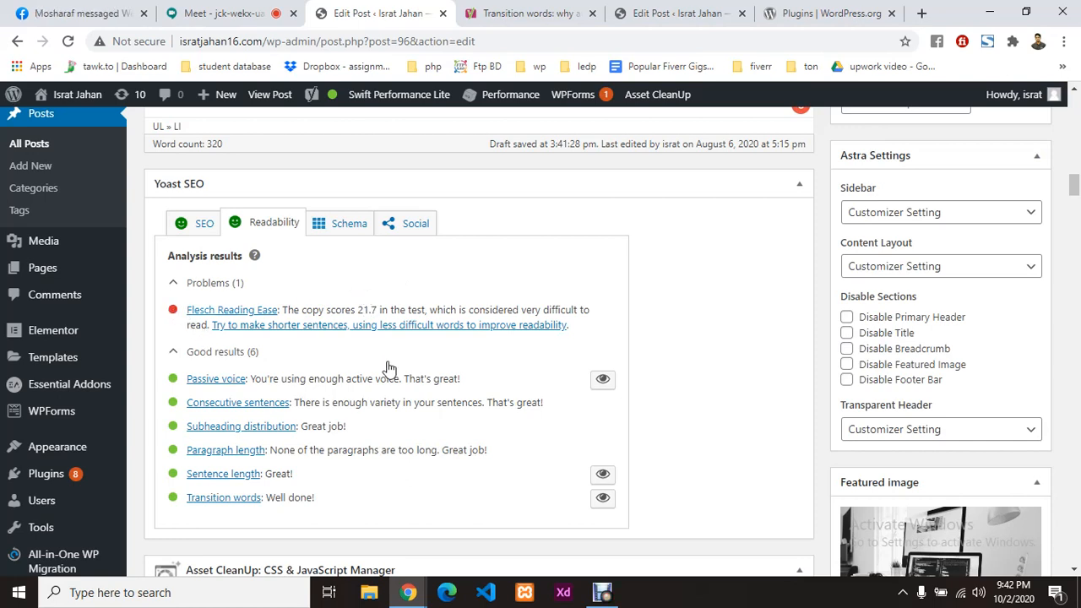
scroll(560, 374, "down", 4)
scroll(560, 375, "down", 5)
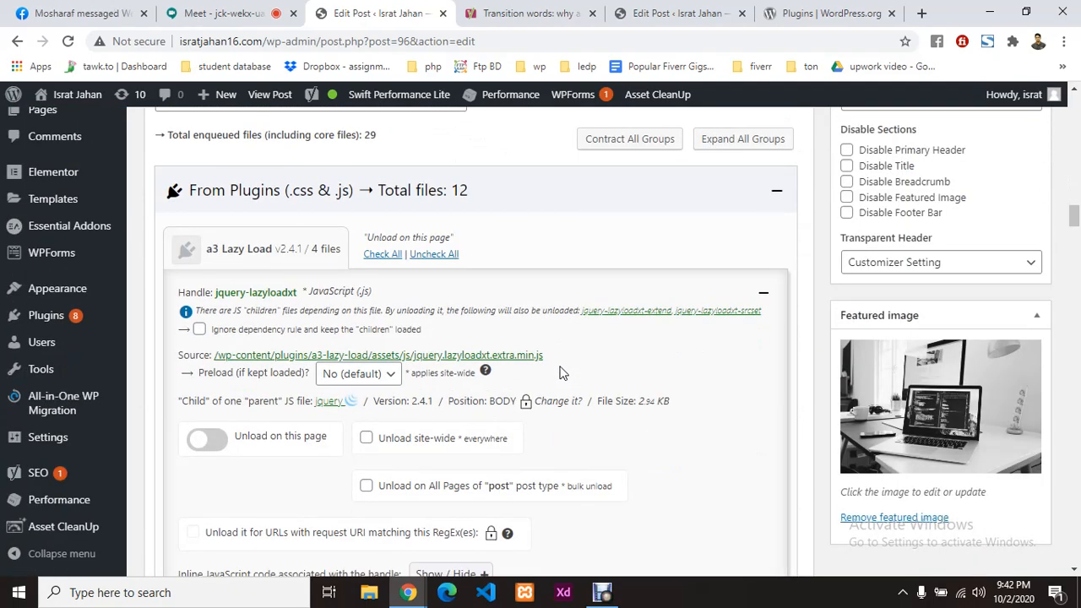
scroll(560, 374, "up", 10)
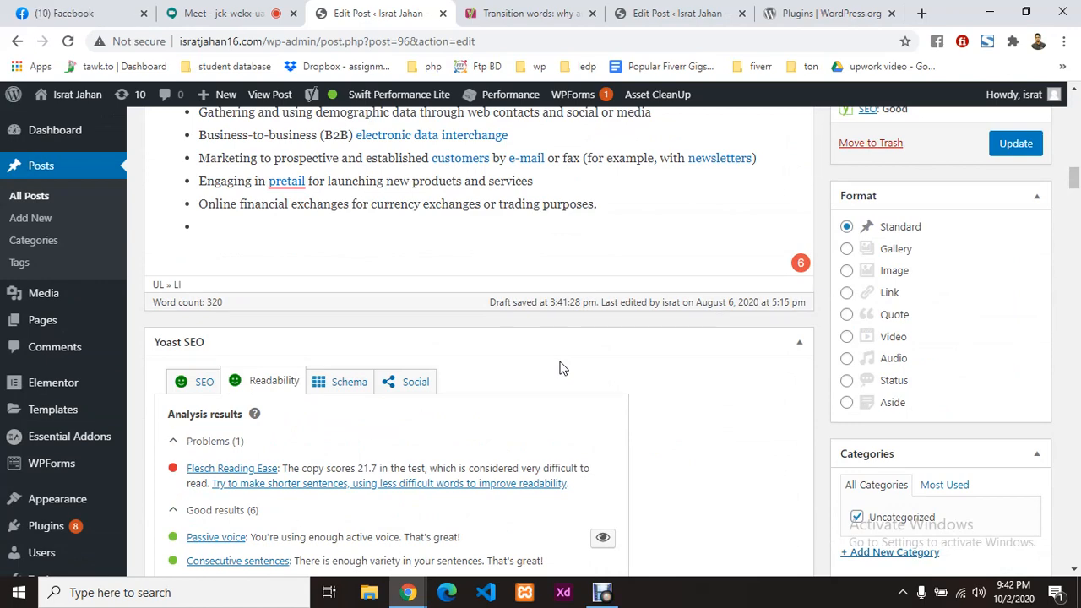
Step: Update the post, check the Meet call, then open a blank new browser tab
left_click(1016, 144)
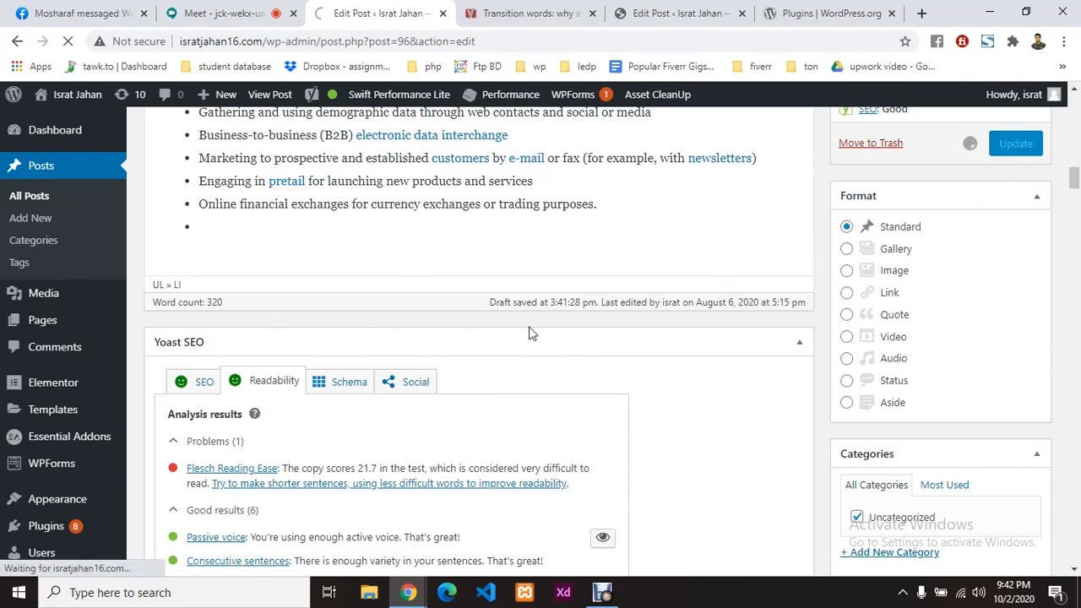
left_click(249, 9)
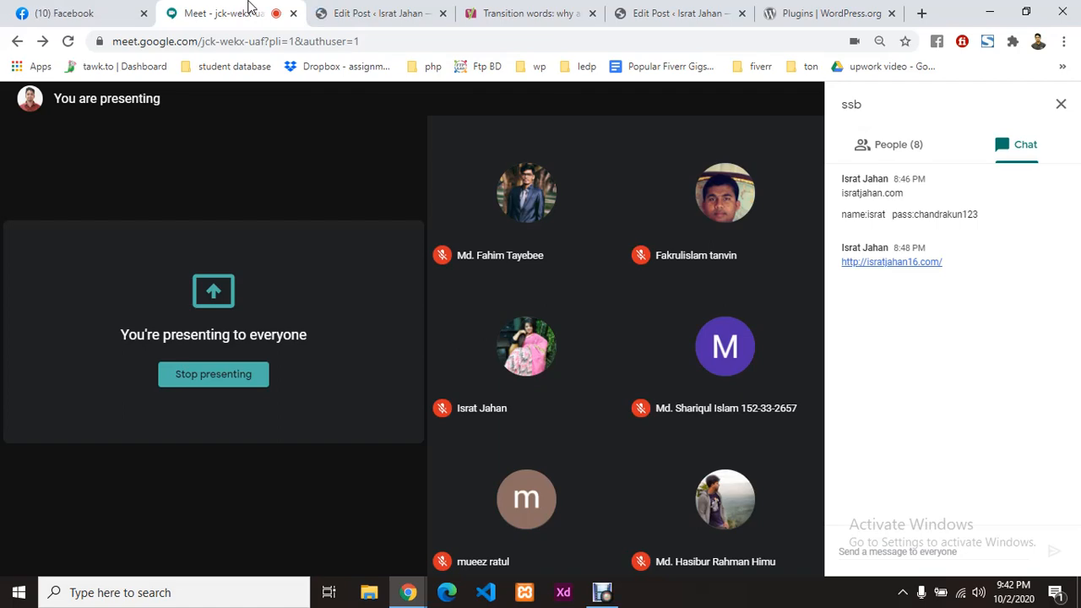
left_click(368, 12)
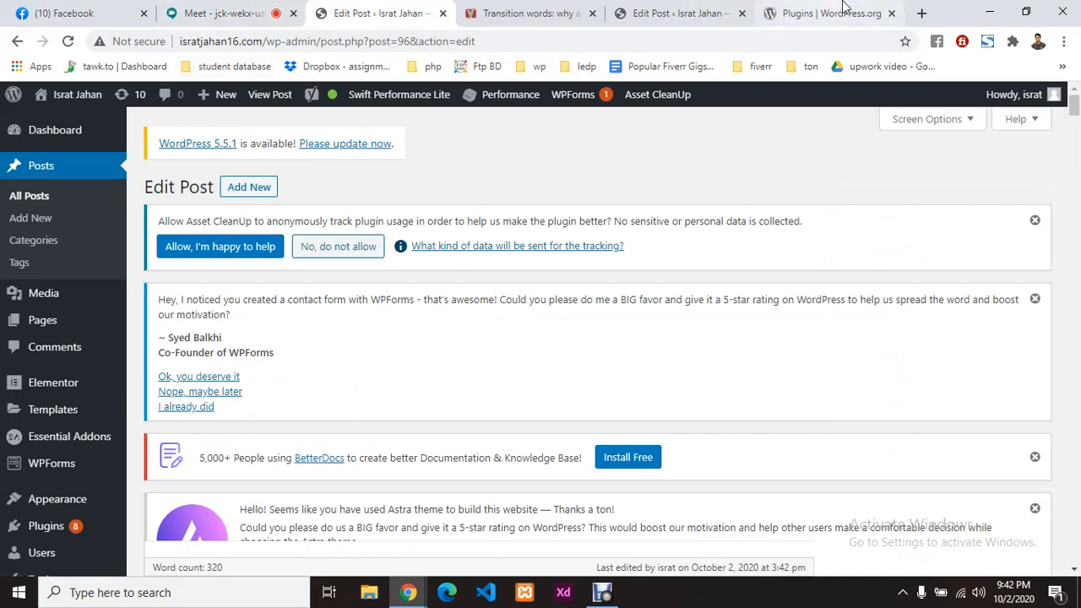
left_click(922, 12)
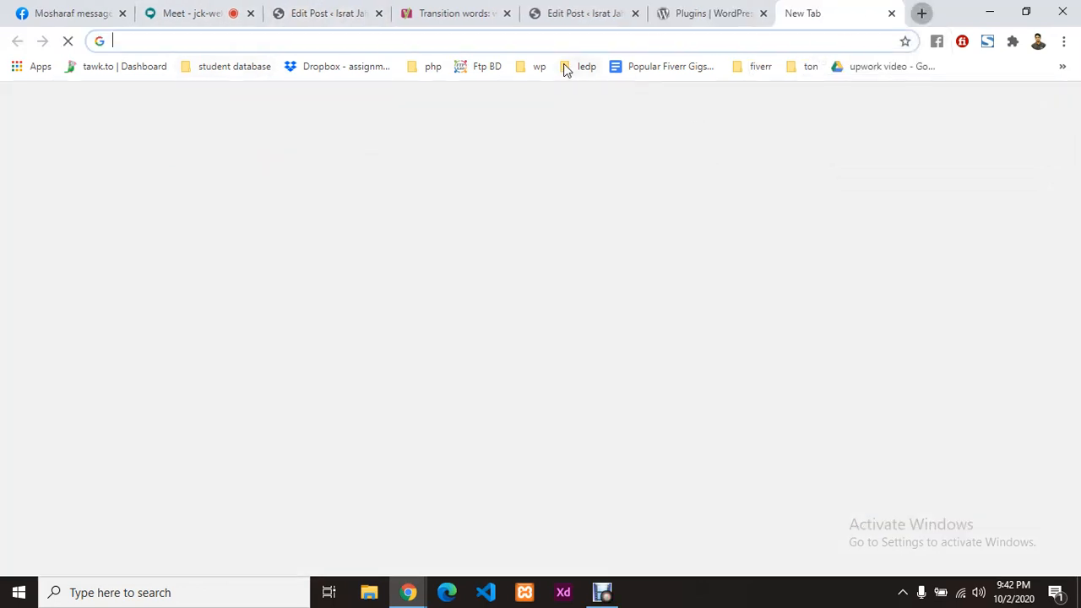
Step: Search Google for the site owner's name, correcting a misspelling before submitting
left_click(582, 39)
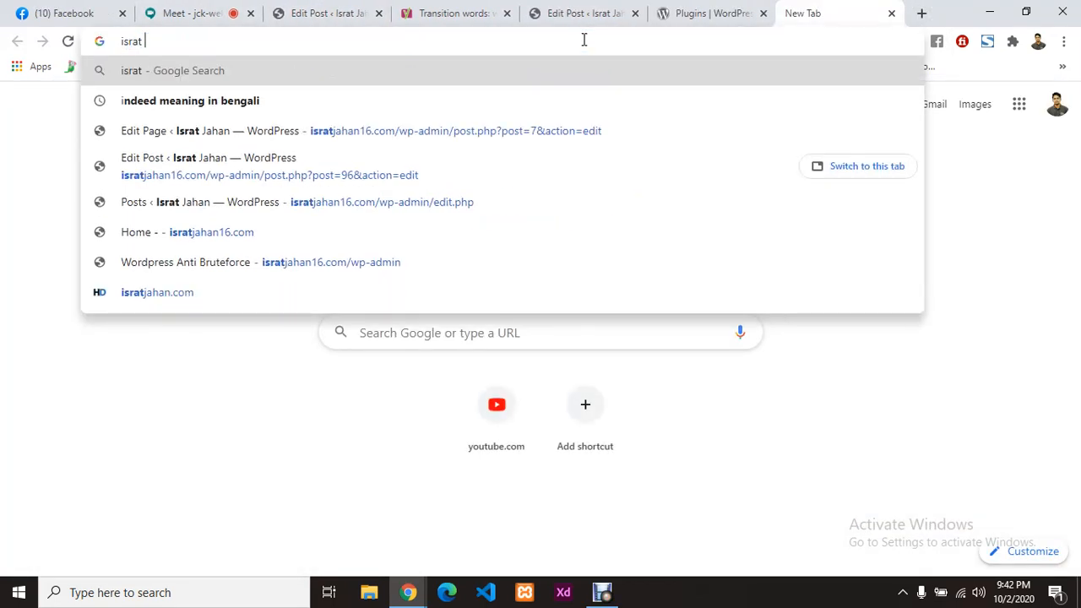
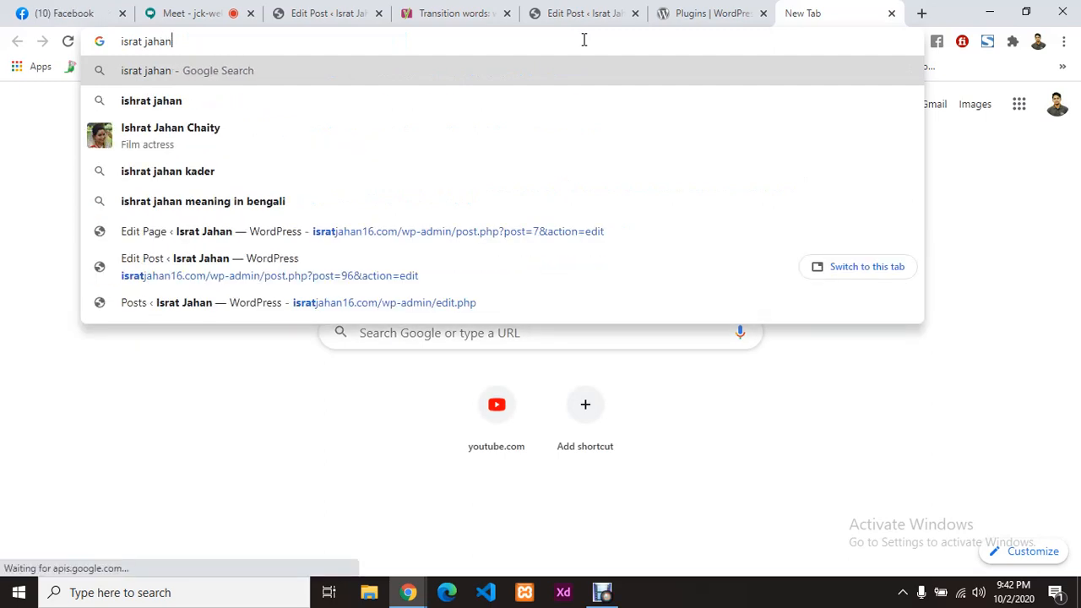
key("Return")
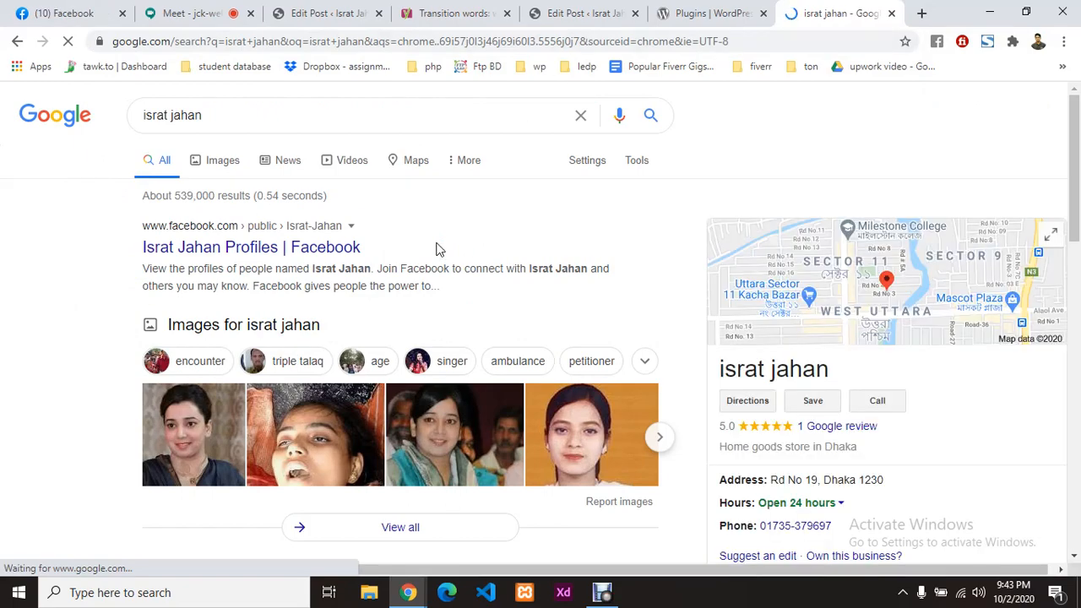
Step: Scroll through the first page of search results and move to page 2
scroll(436, 249, "down", 5)
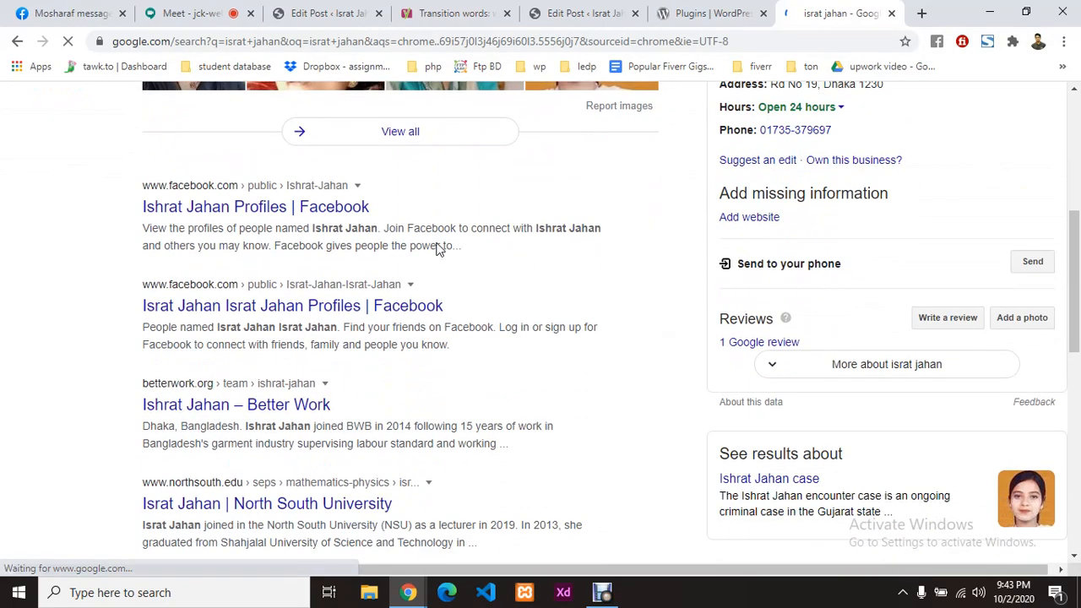
scroll(436, 250, "down", 1)
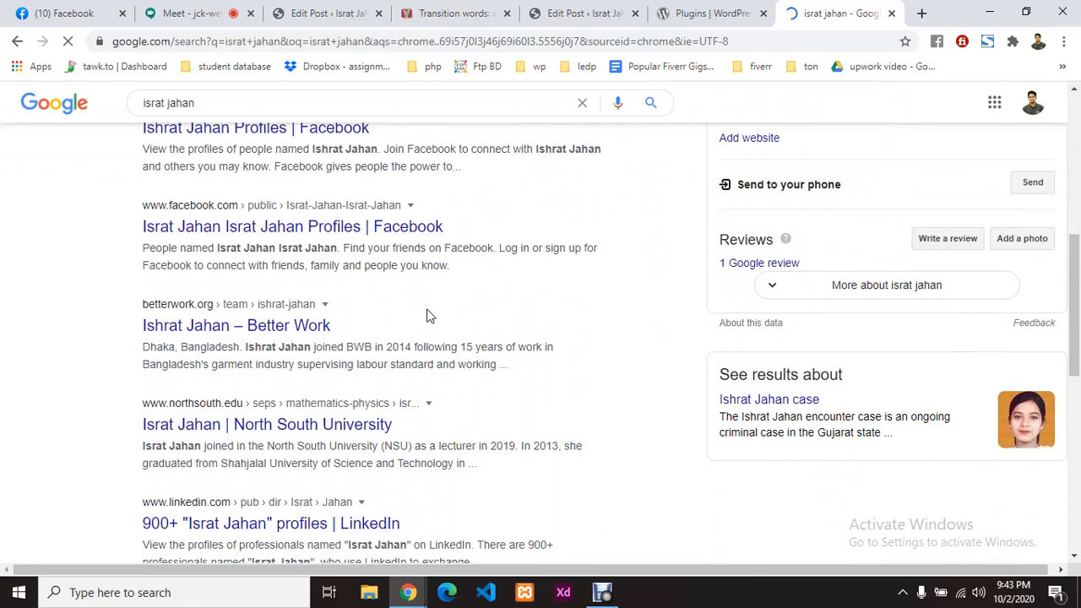
scroll(426, 316, "down", 4)
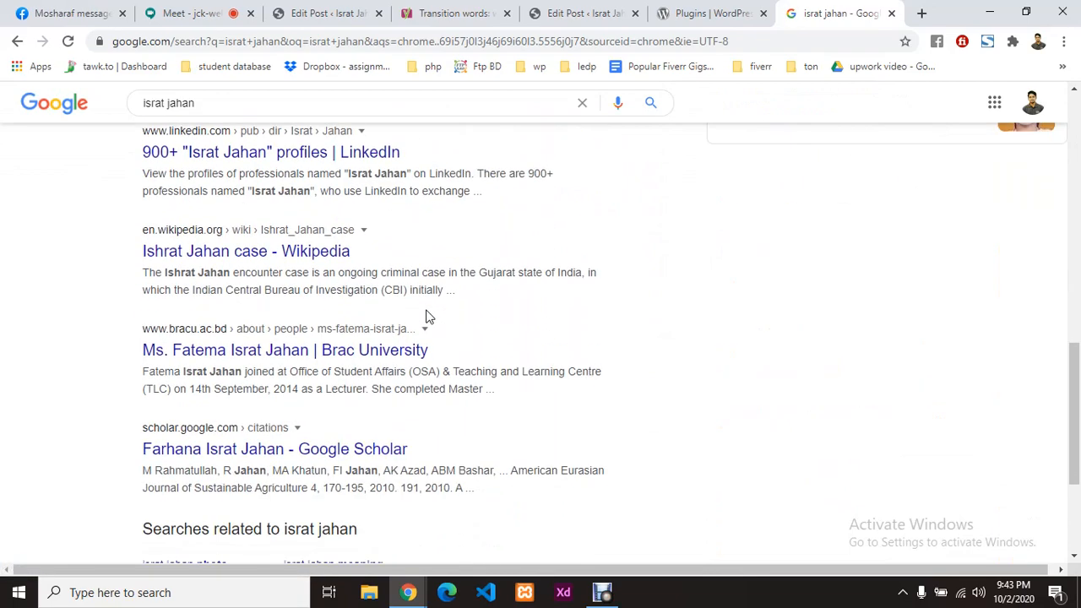
scroll(427, 316, "up", 4)
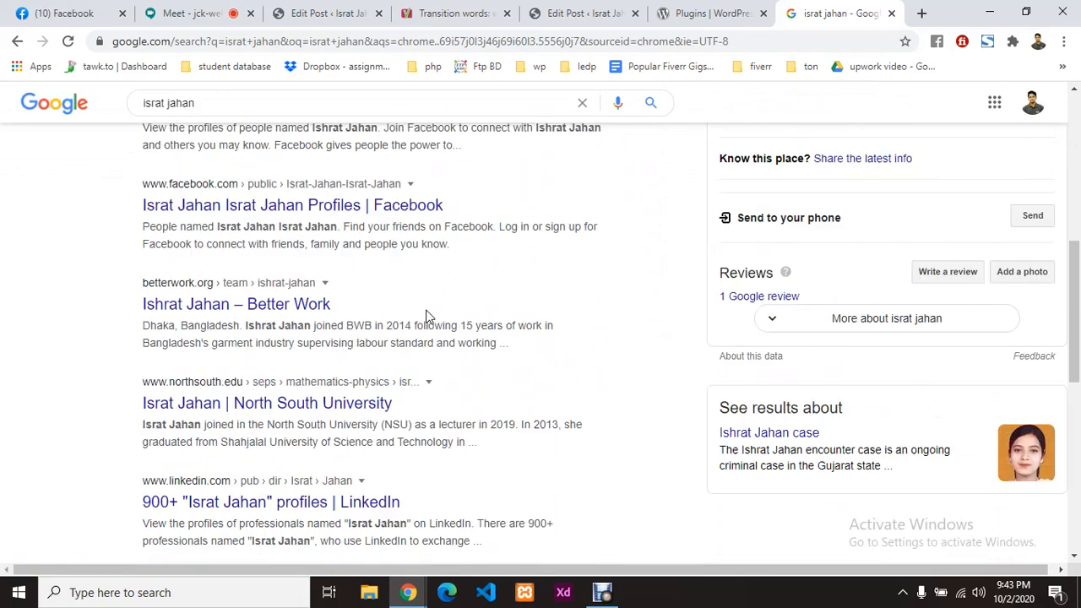
scroll(426, 315, "up", 1)
scroll(427, 316, "down", 4)
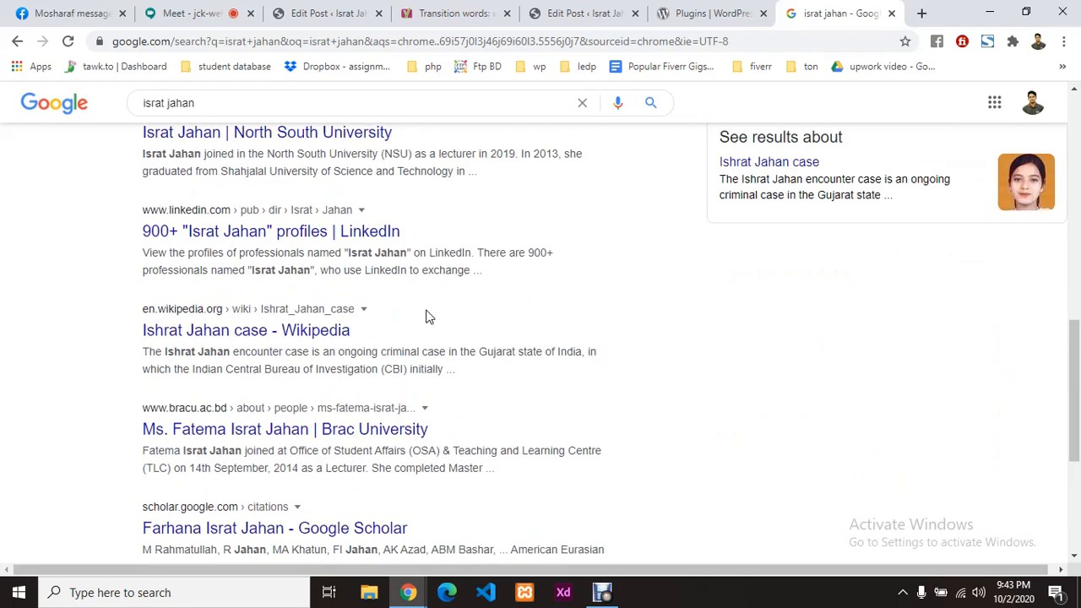
scroll(427, 316, "down", 4)
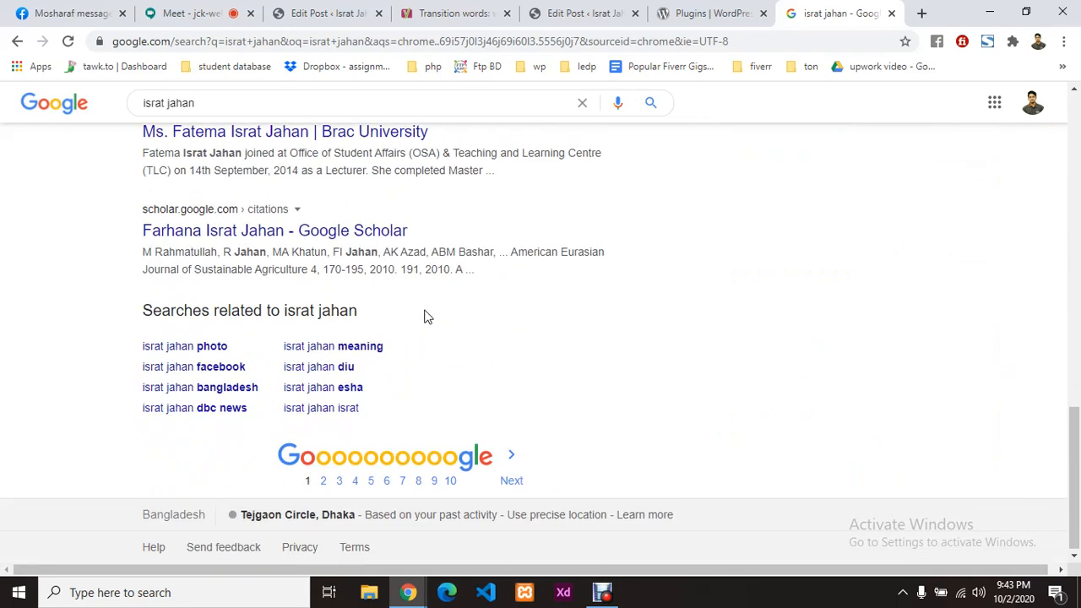
left_click(322, 481)
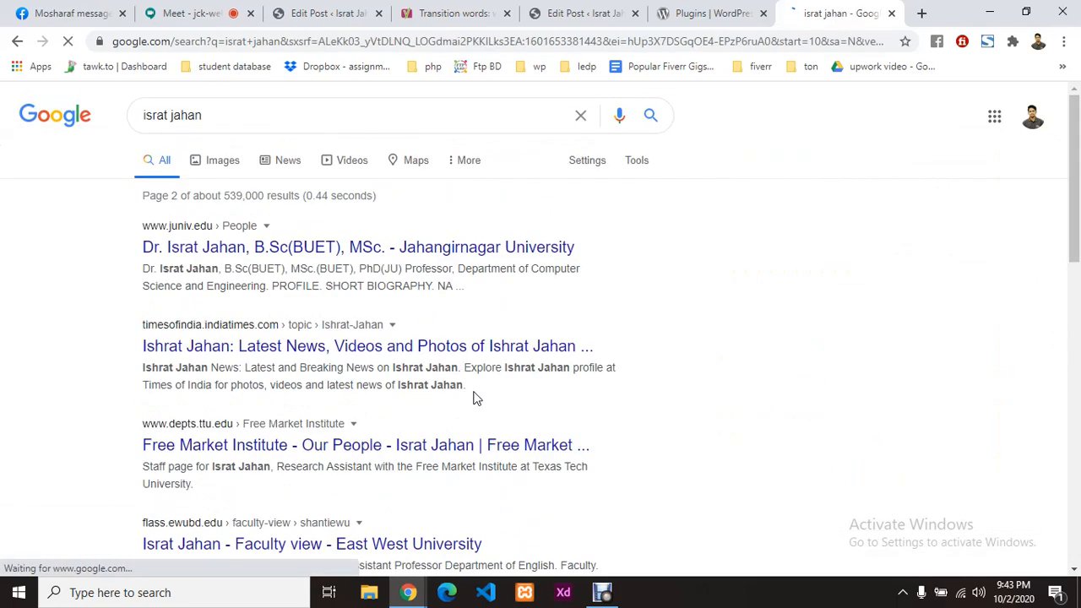
Step: Browse results on page 3, then return to the Google Meet call
scroll(473, 397, "down", 3)
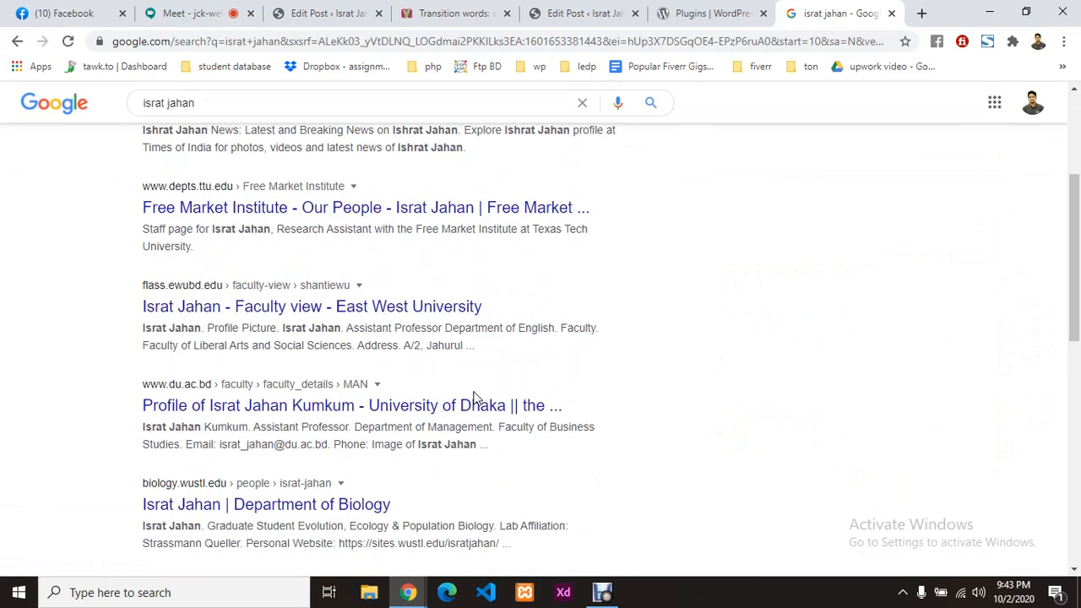
scroll(473, 398, "down", 3)
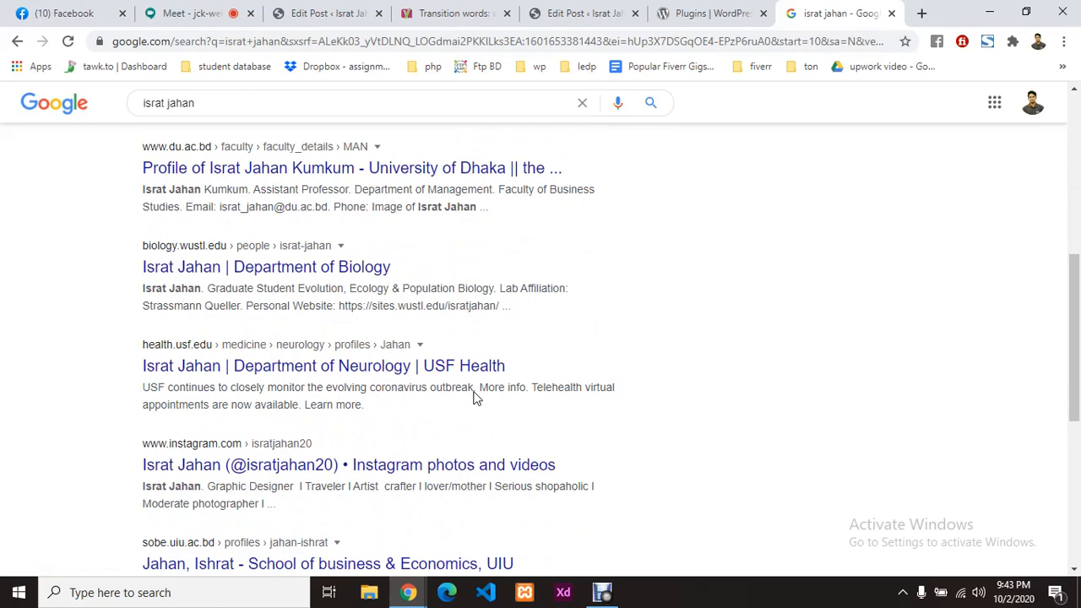
scroll(473, 398, "down", 4)
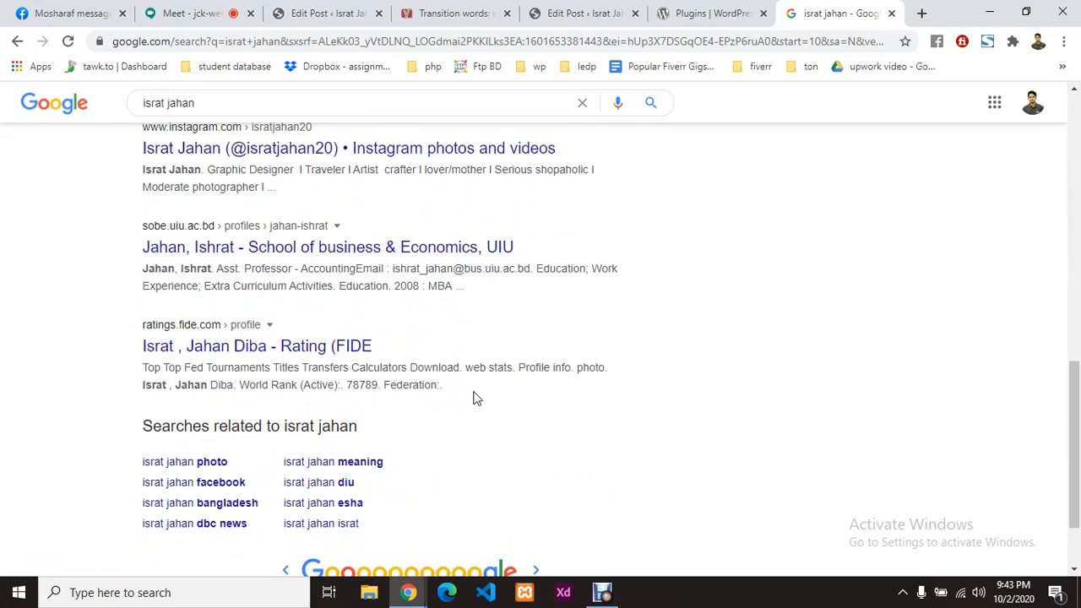
scroll(478, 393, "down", 2)
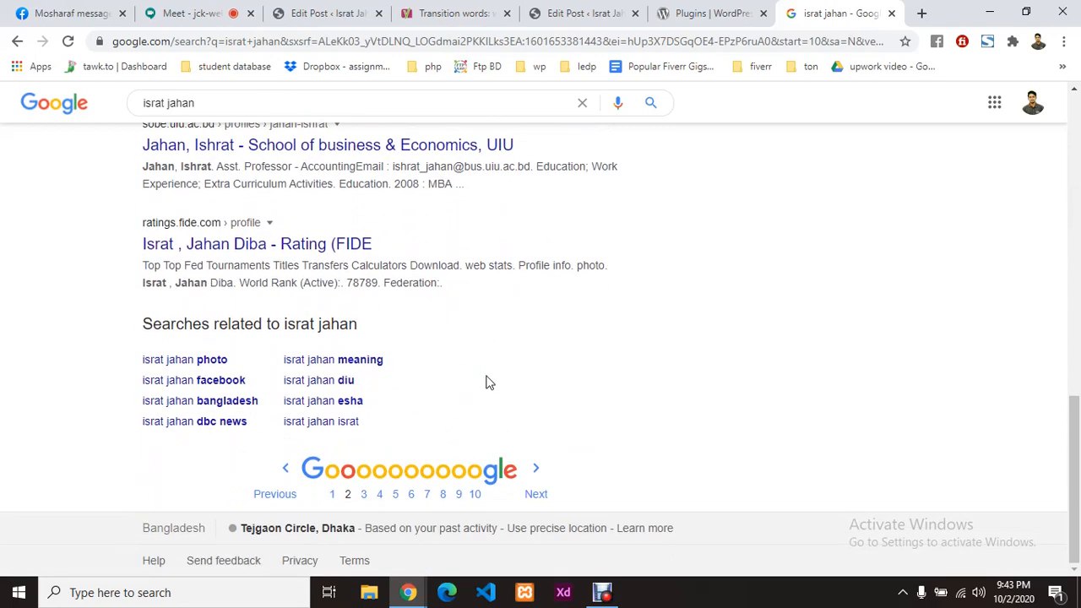
left_click(363, 497)
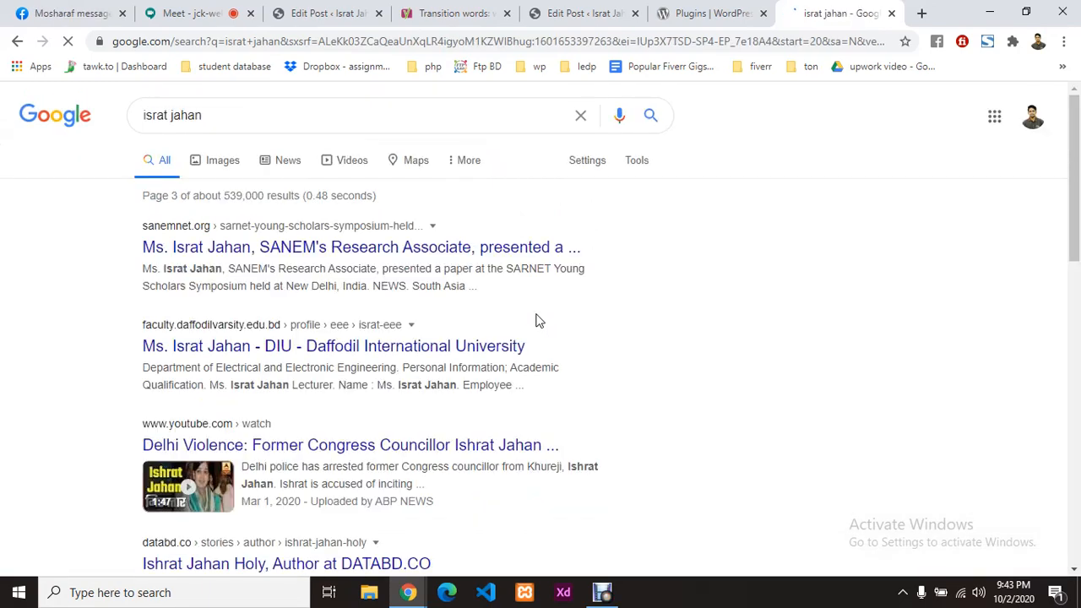
scroll(363, 338, "down", 3)
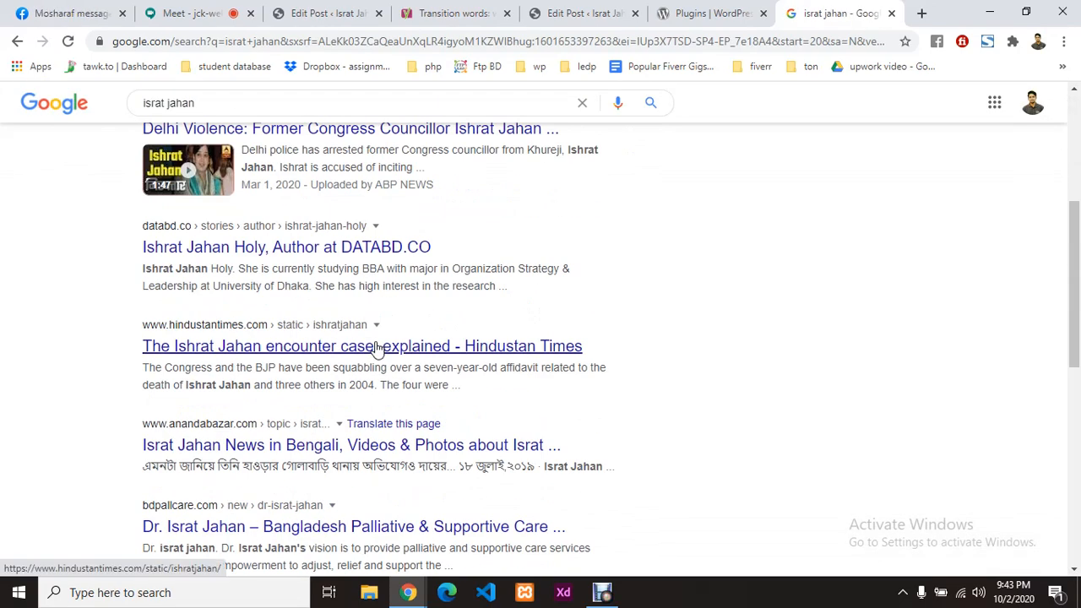
scroll(372, 353, "down", 5)
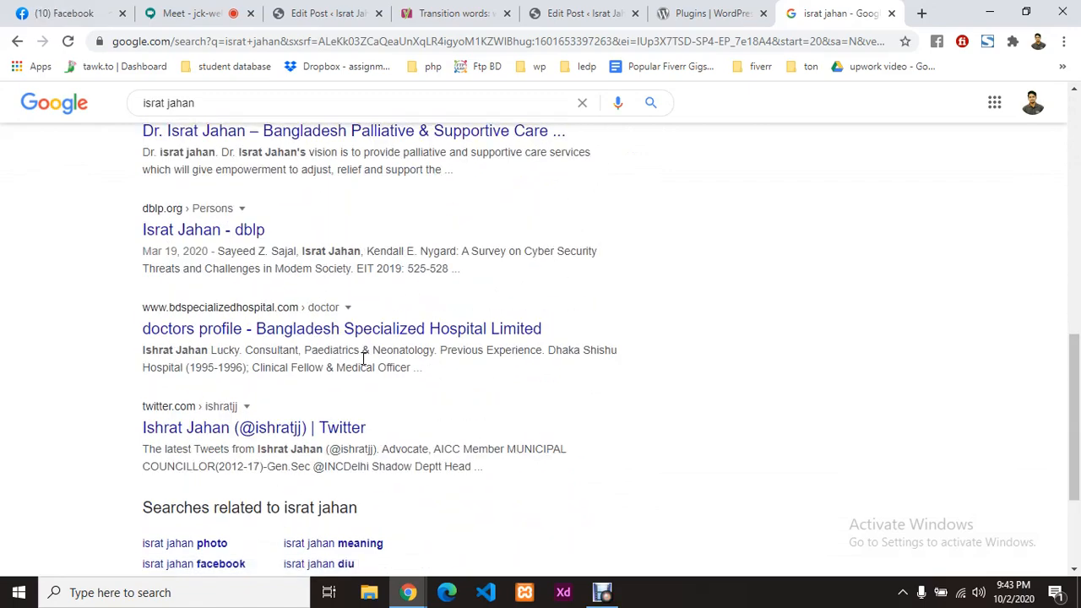
scroll(364, 359, "down", 2)
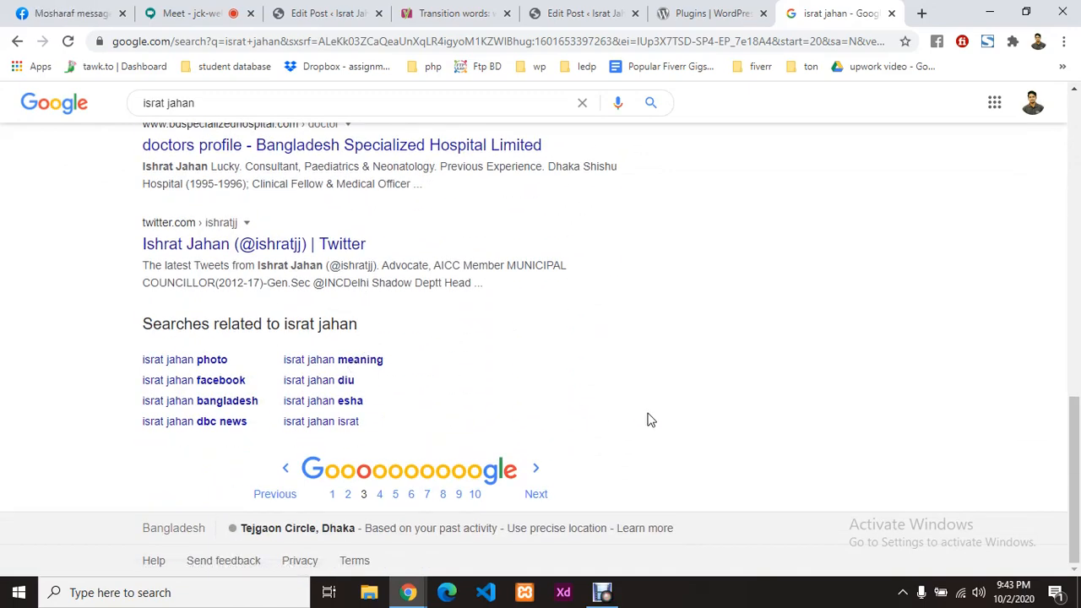
scroll(651, 419, "up", 15)
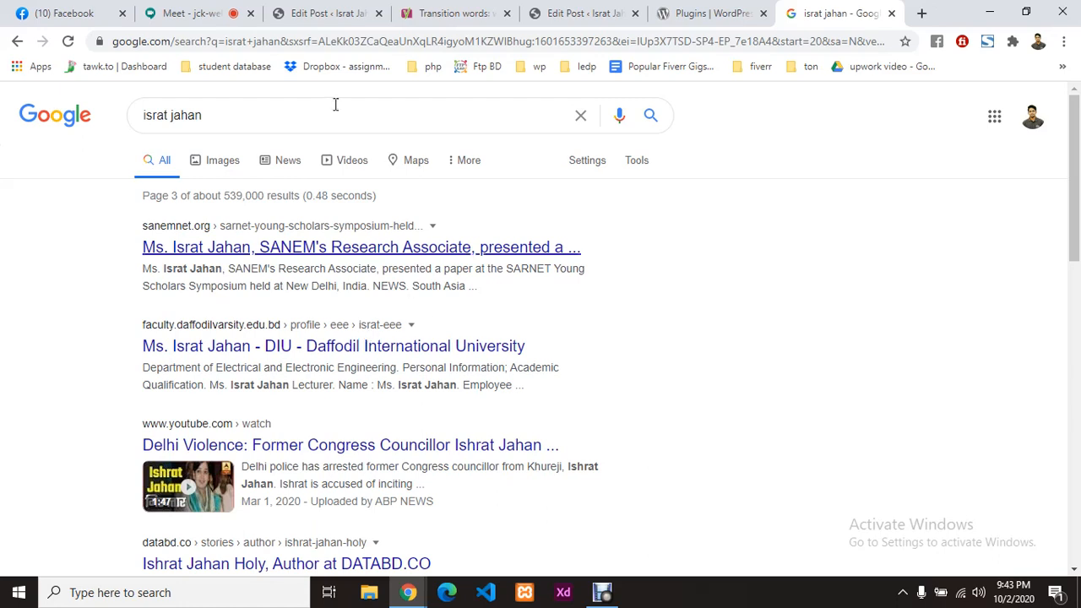
left_click(190, 13)
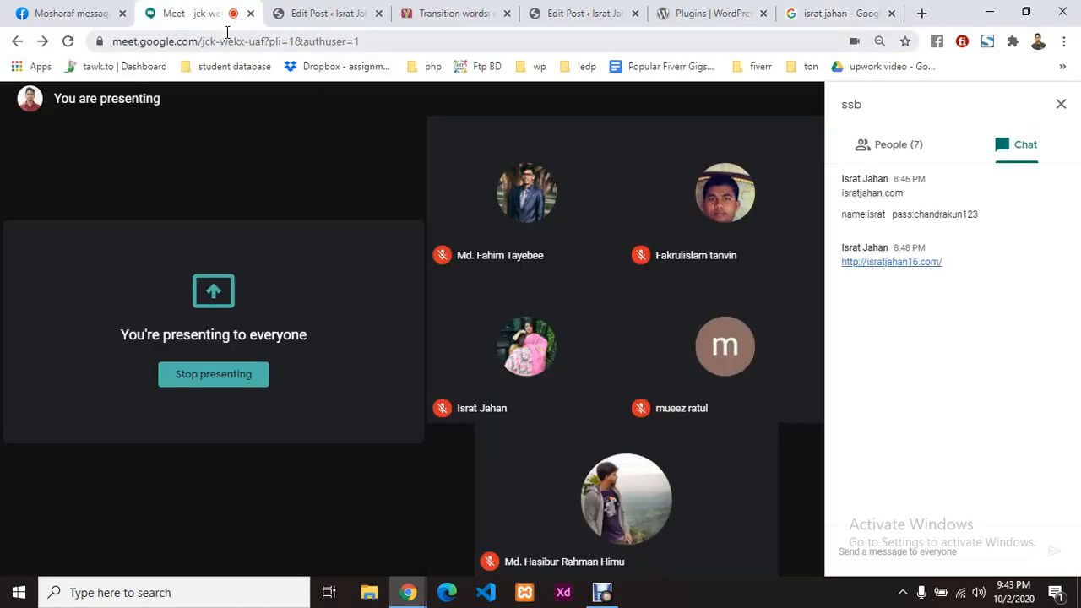